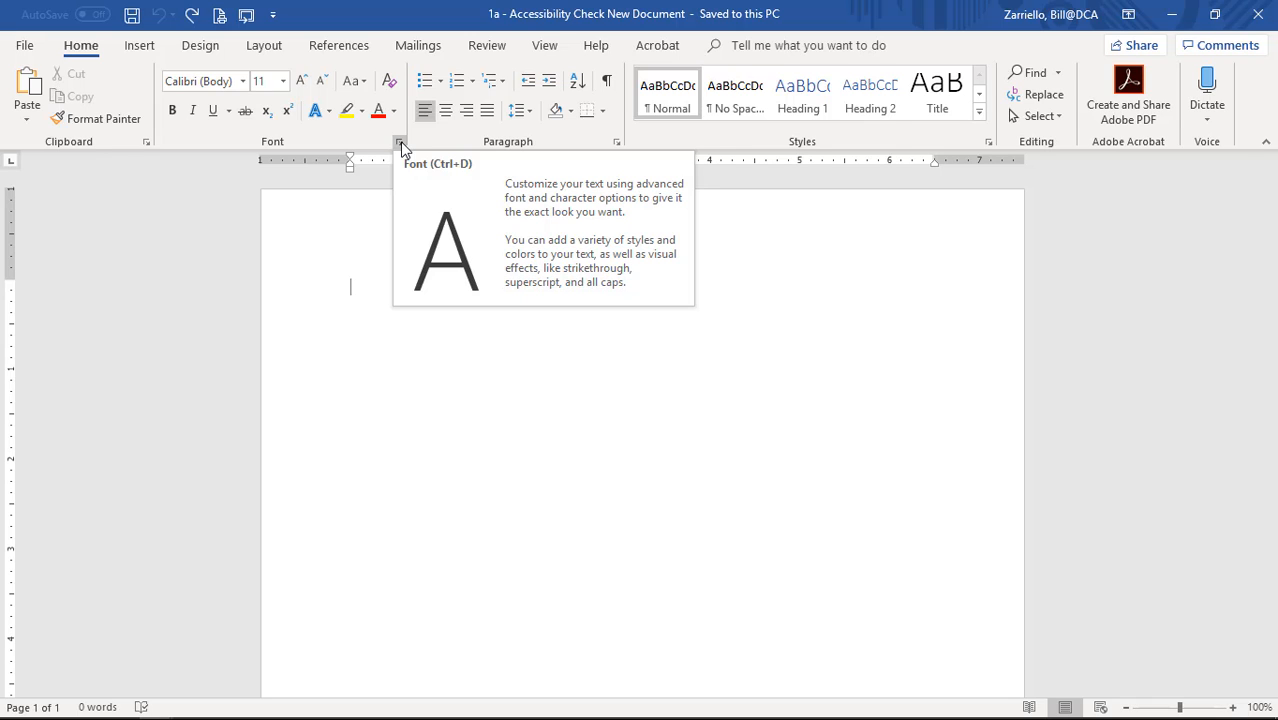
In the Font dialog, choose Century Gothic, Regular, at size 14.
click(399, 142)
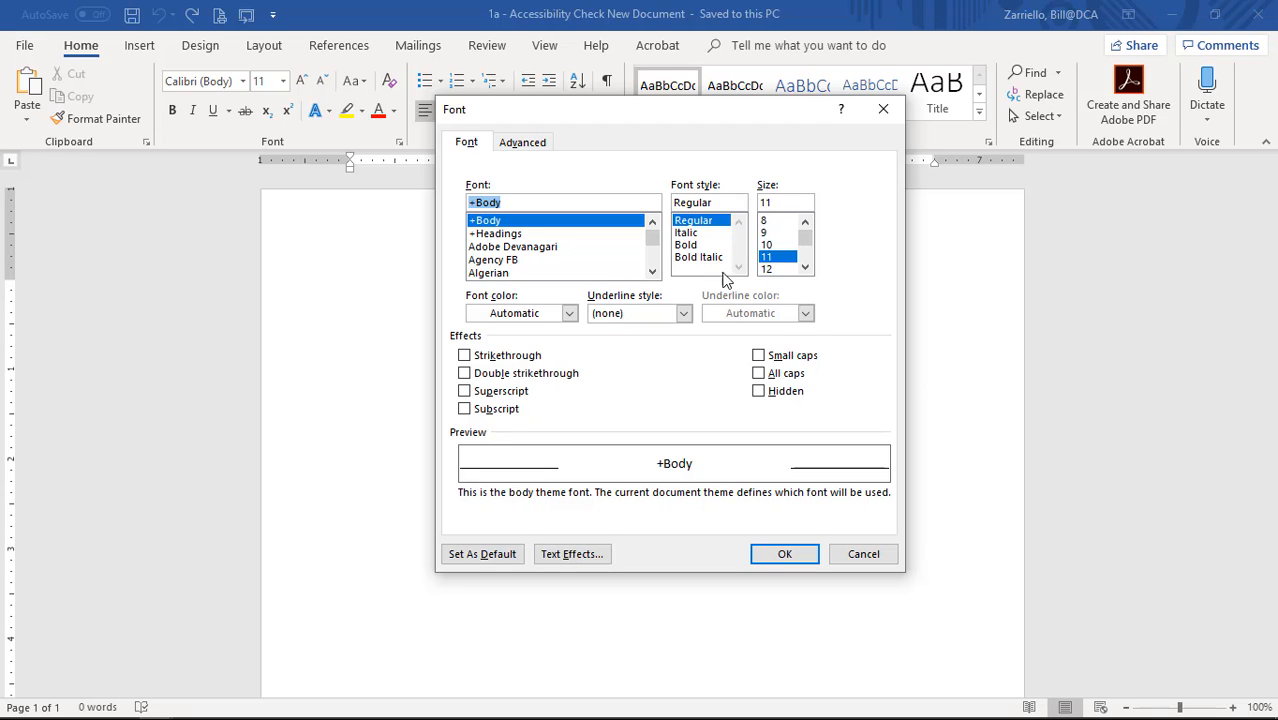
scroll(655, 262, down, 10)
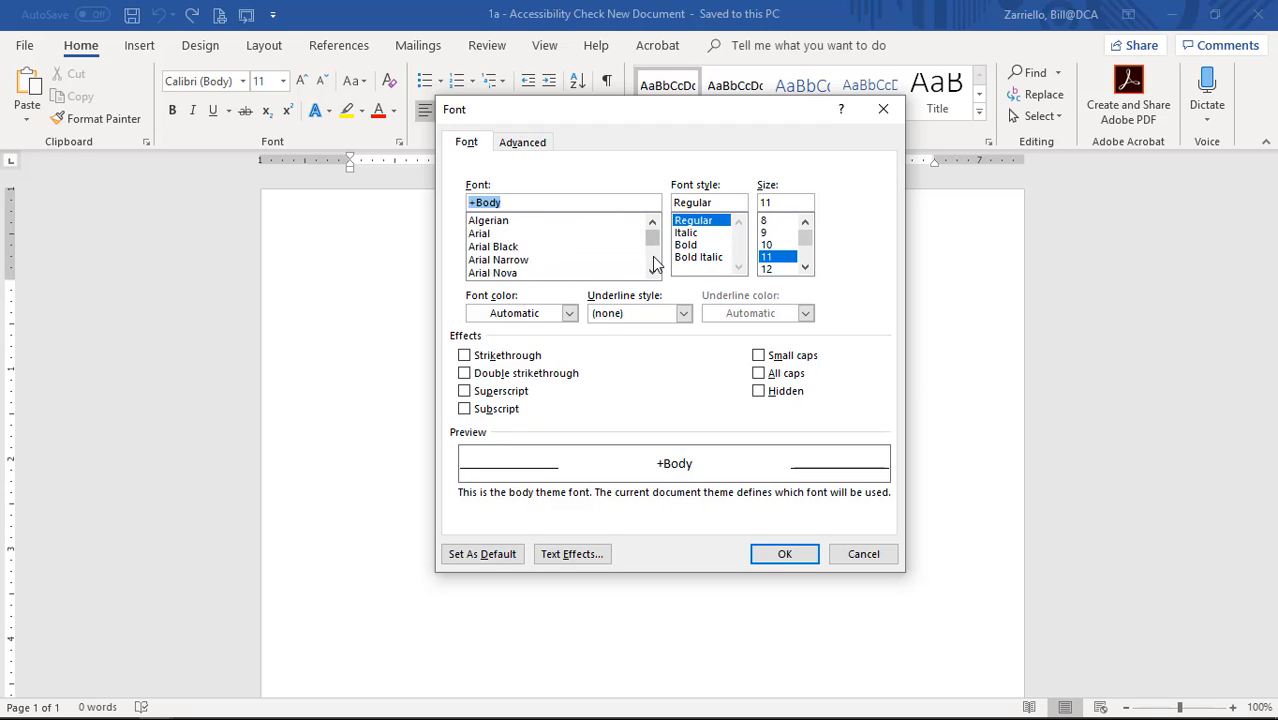
scroll(655, 262, down, 7)
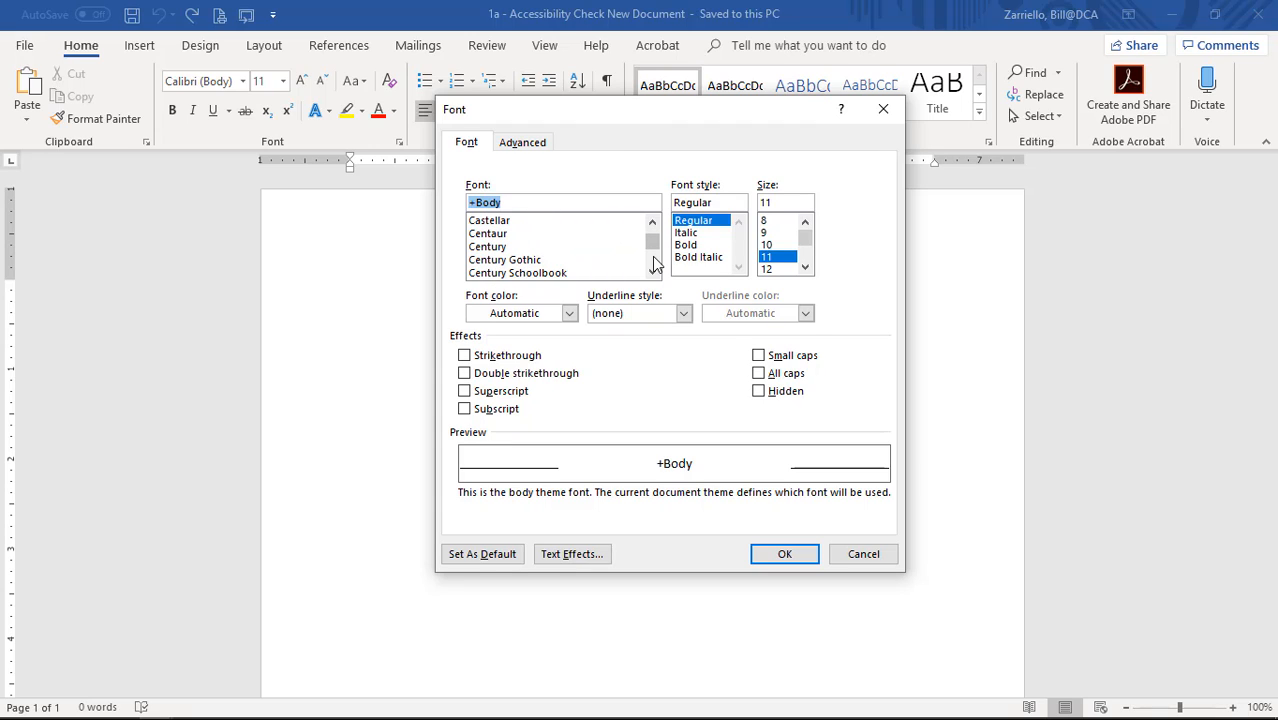
click(560, 260)
click(808, 256)
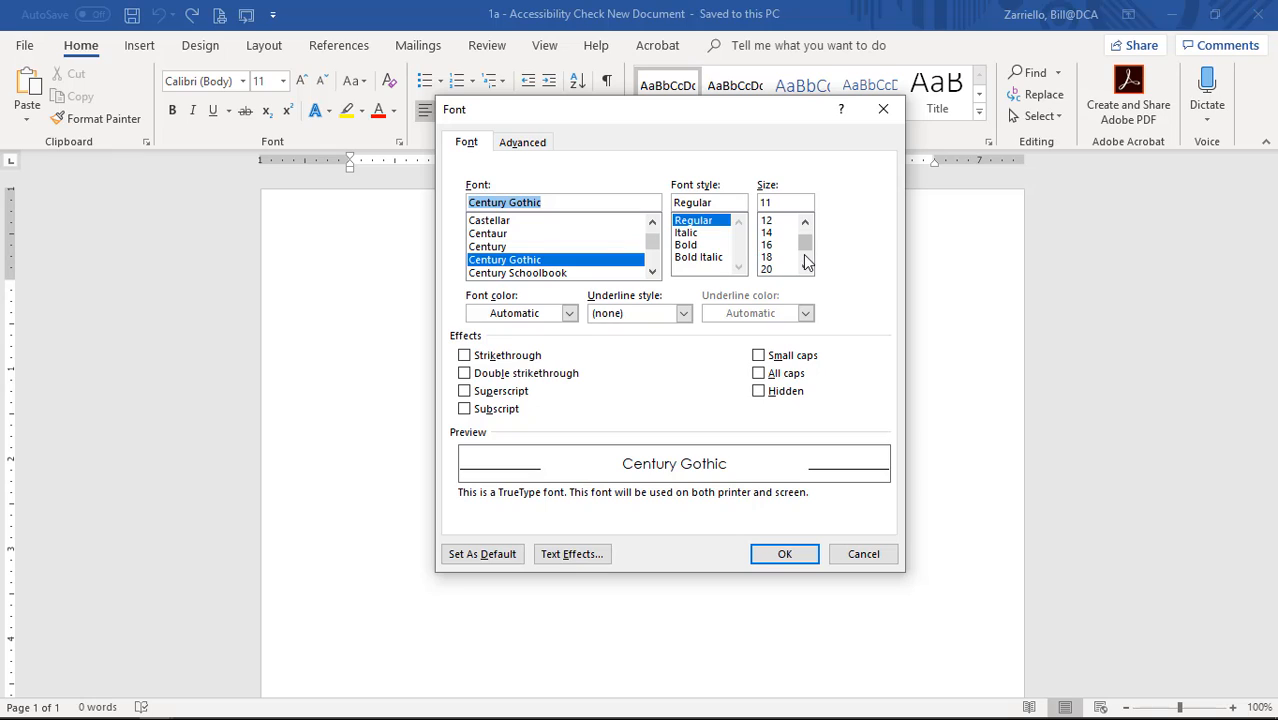
click(778, 233)
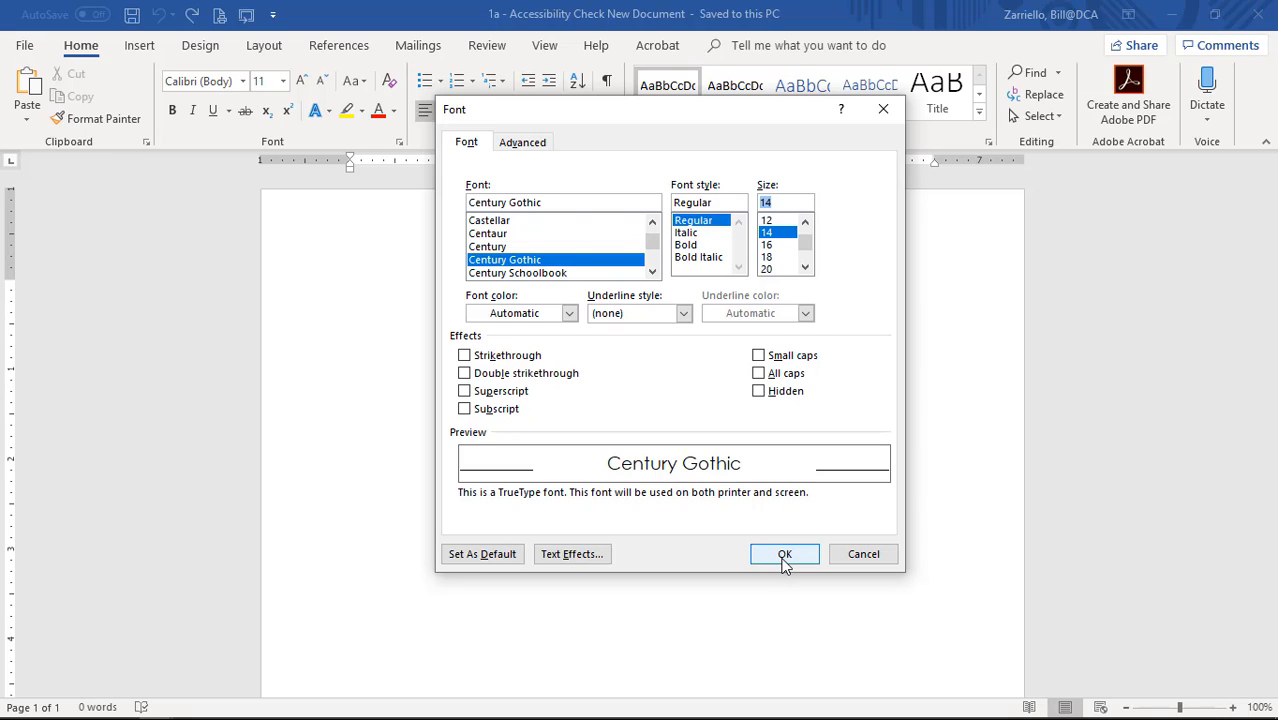
Set Century Gothic 14 pt as the default for all documents based on the Normal template.
click(484, 556)
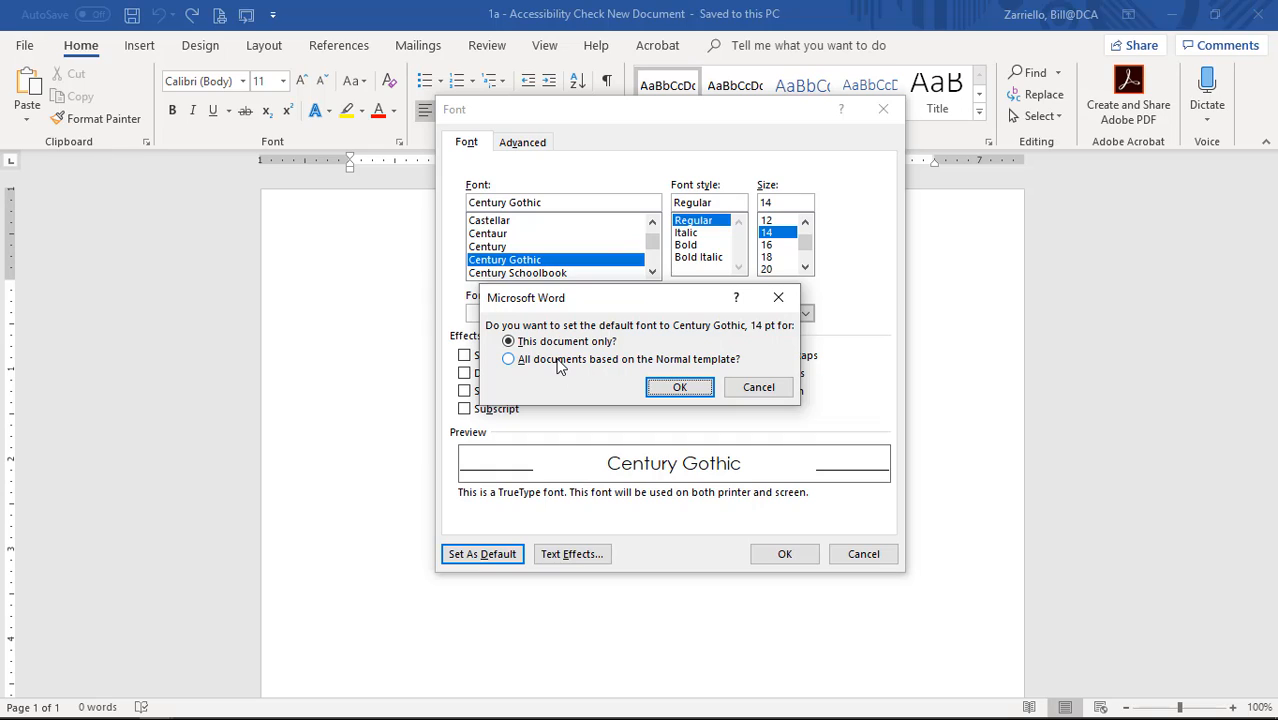
click(512, 362)
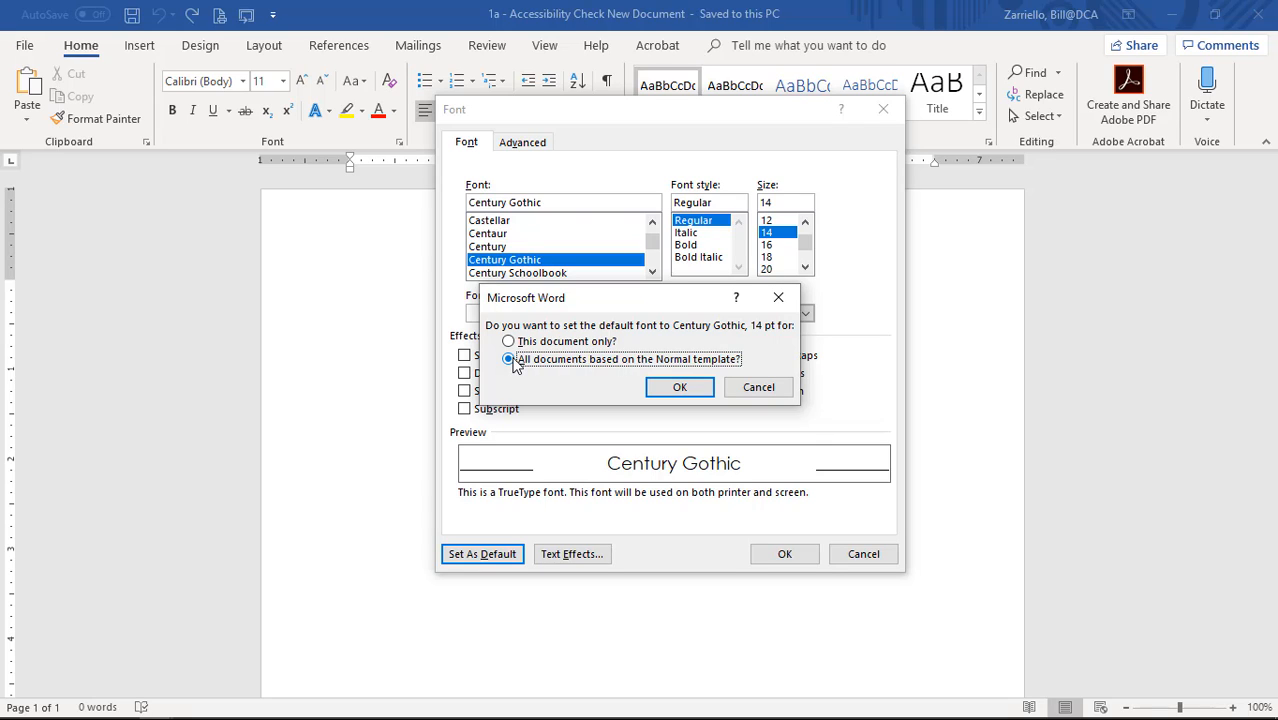
click(670, 388)
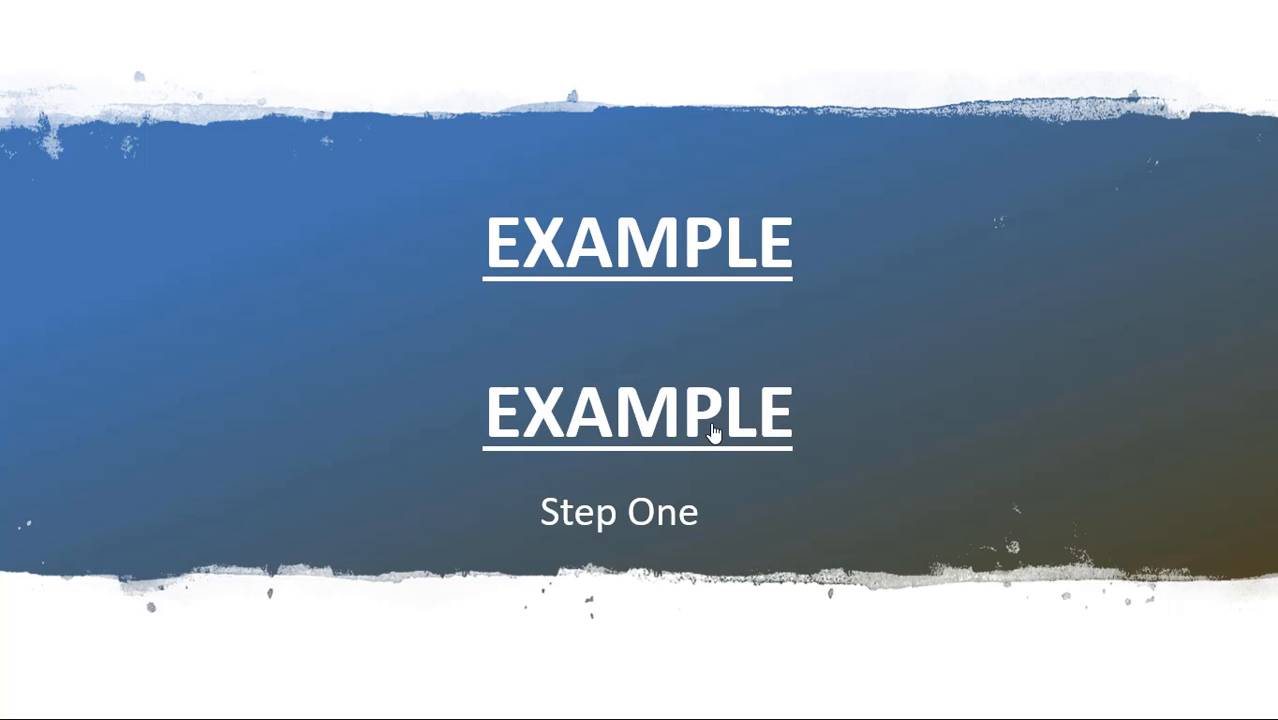
Follow the EXAMPLE link on the slide to open '1b - Accessibility Check - Font - Size Set'.
click(691, 425)
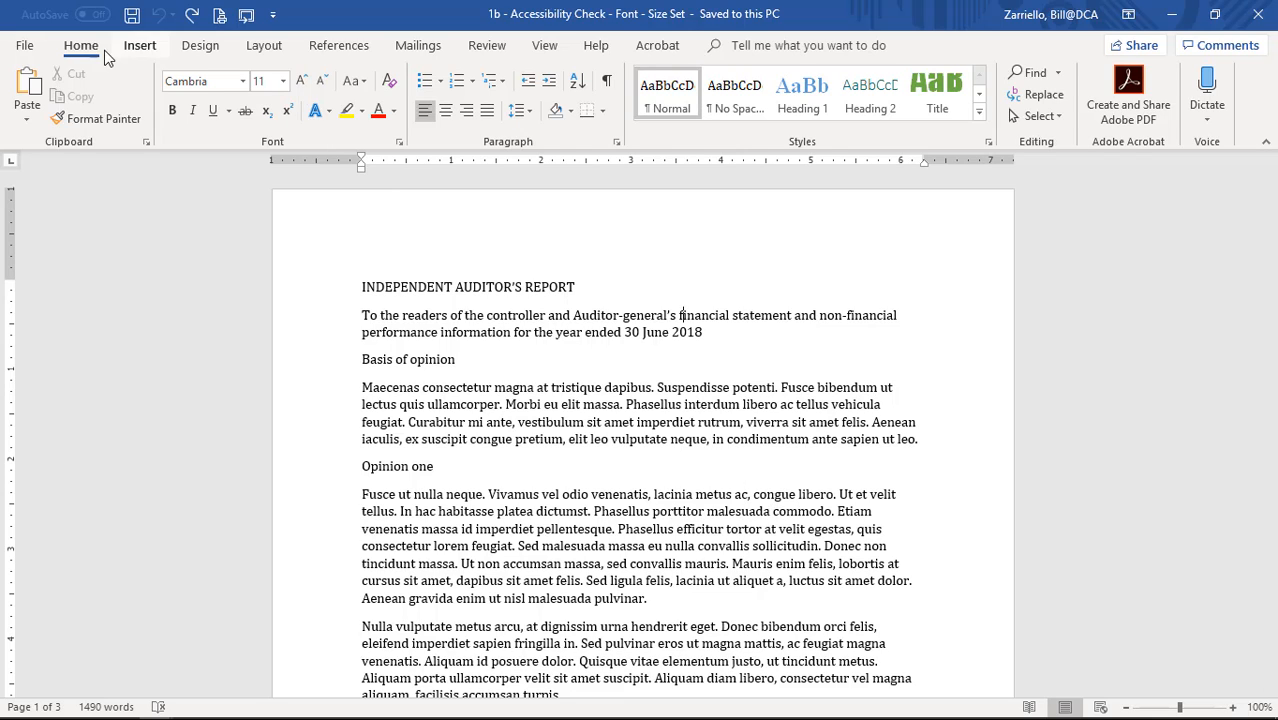
Select the entire auditor's report text, finally with Ctrl+A.
click(1060, 116)
click(1052, 138)
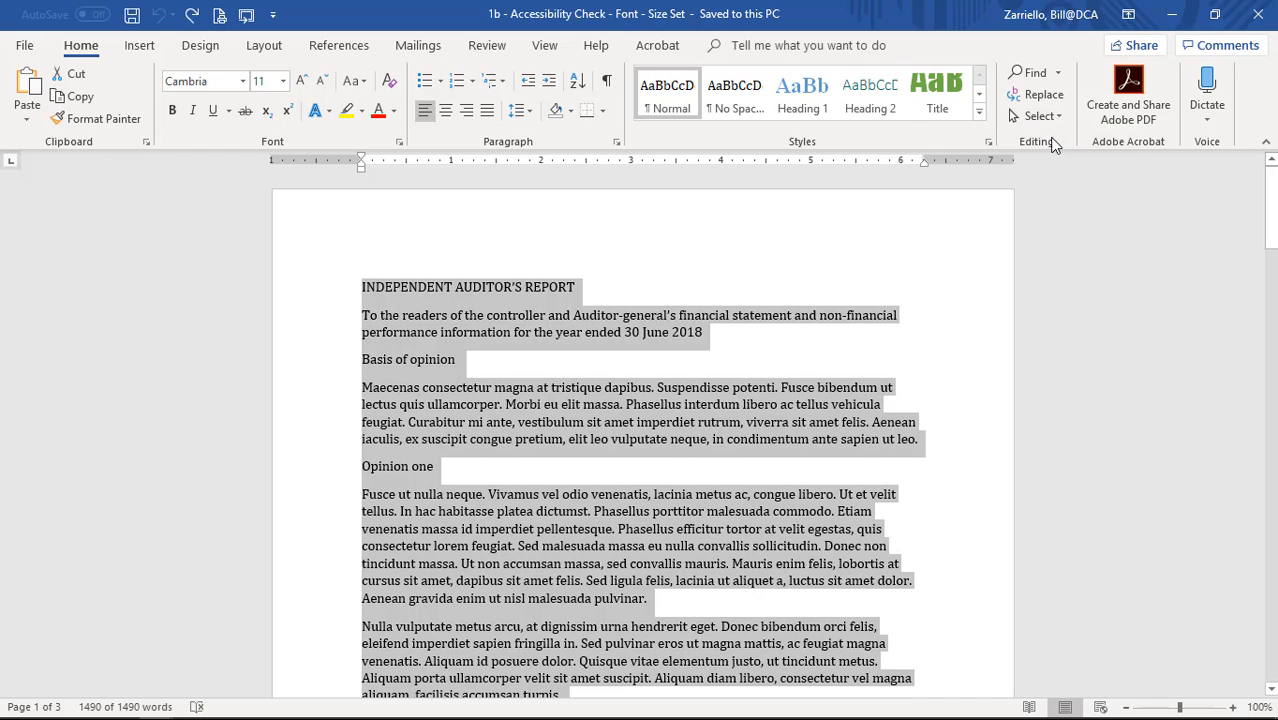
click(578, 362)
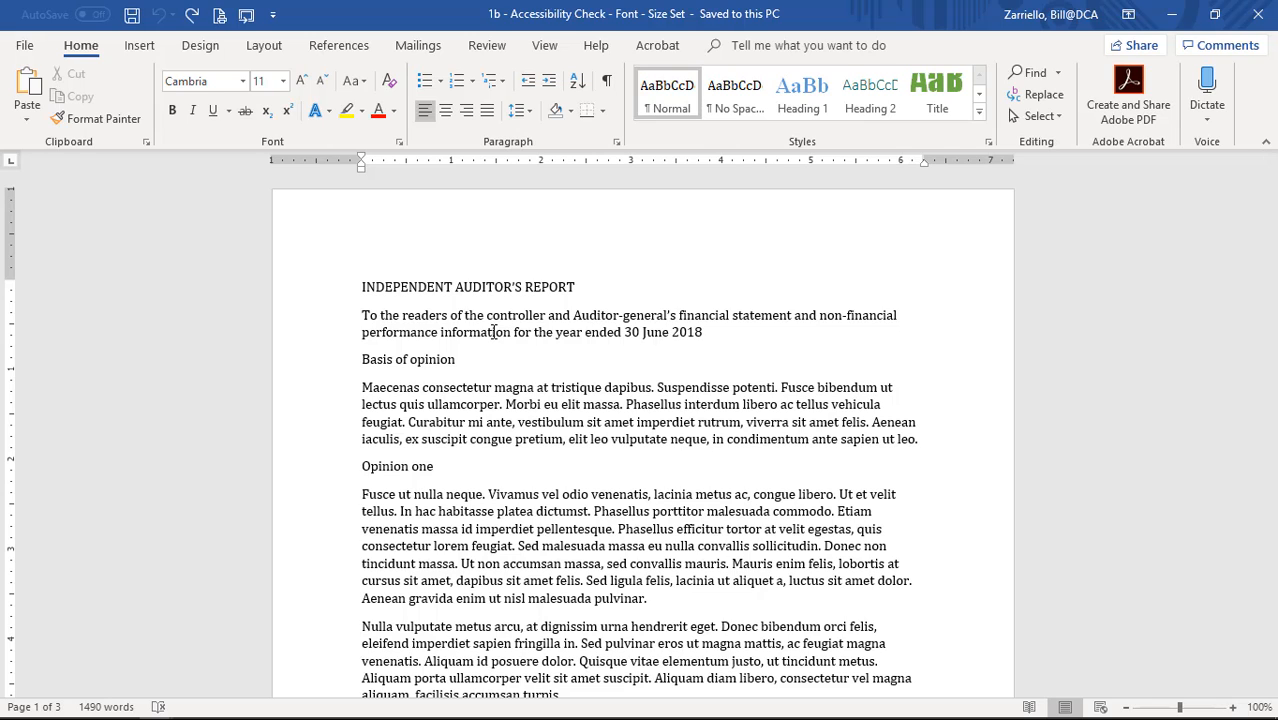
key(ctrl+a)
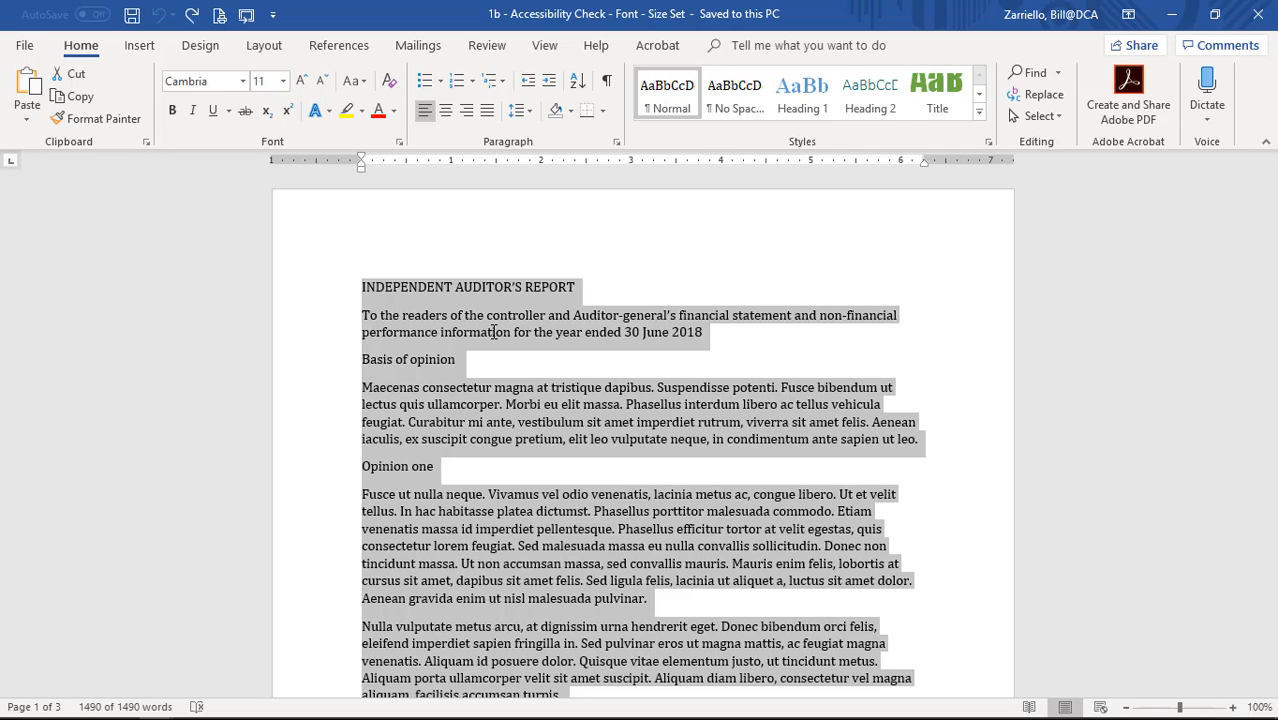
click(243, 84)
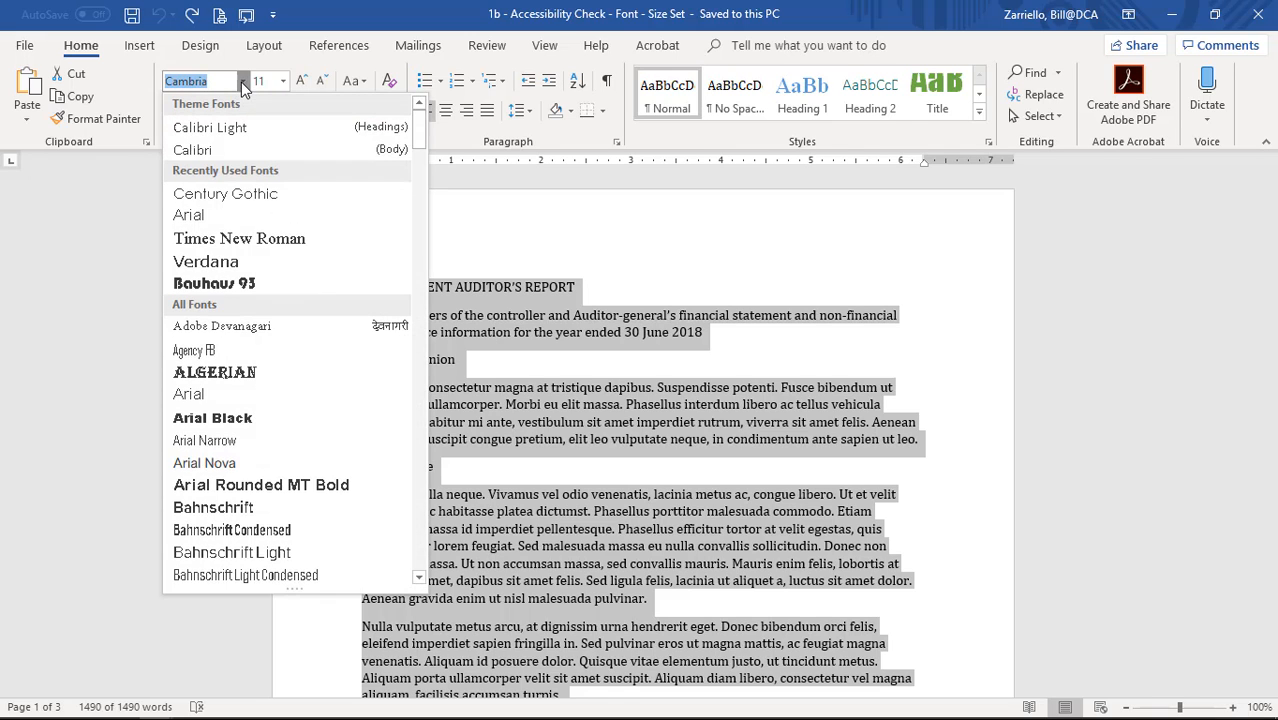
click(245, 196)
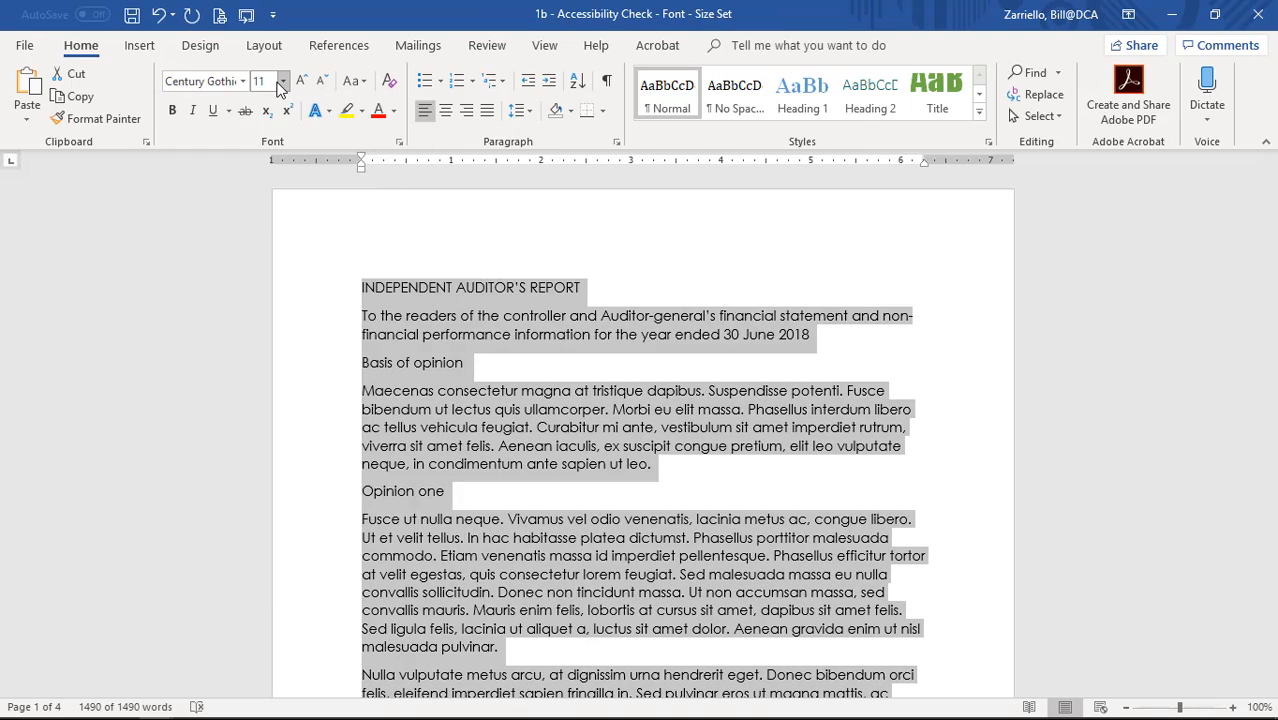
click(282, 84)
click(265, 195)
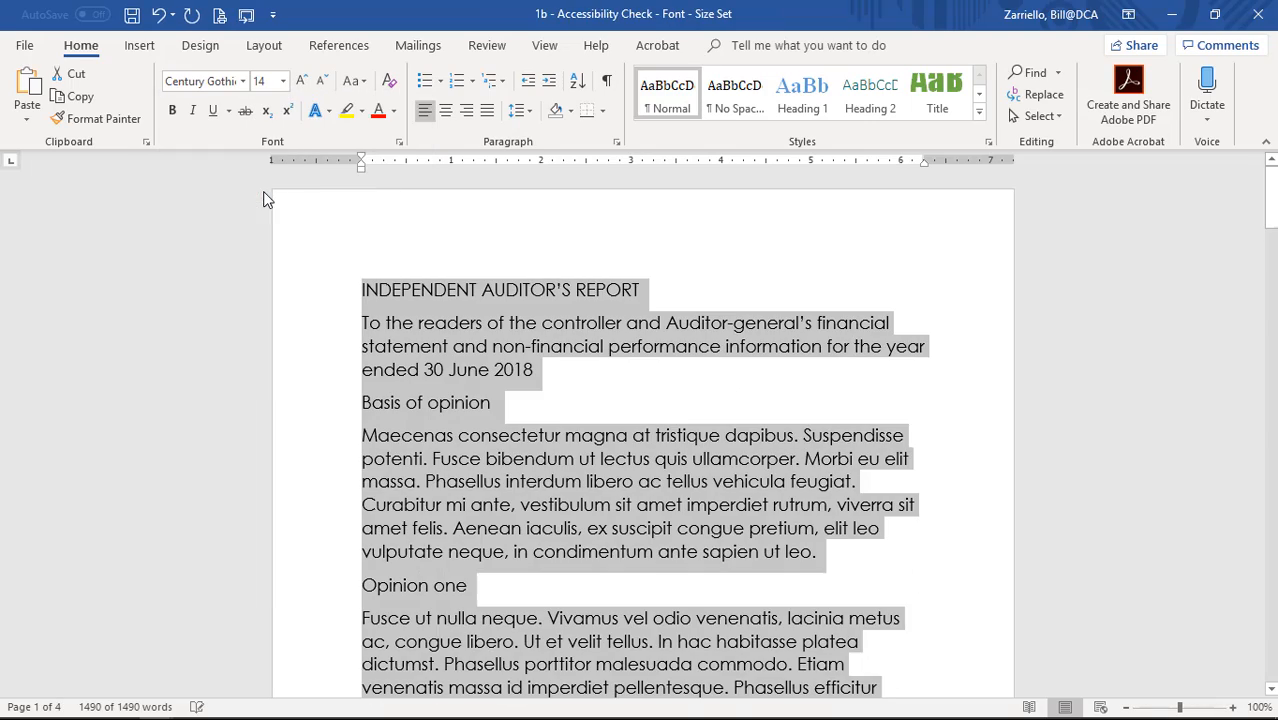
click(487, 370)
scroll(424, 294, down, 2)
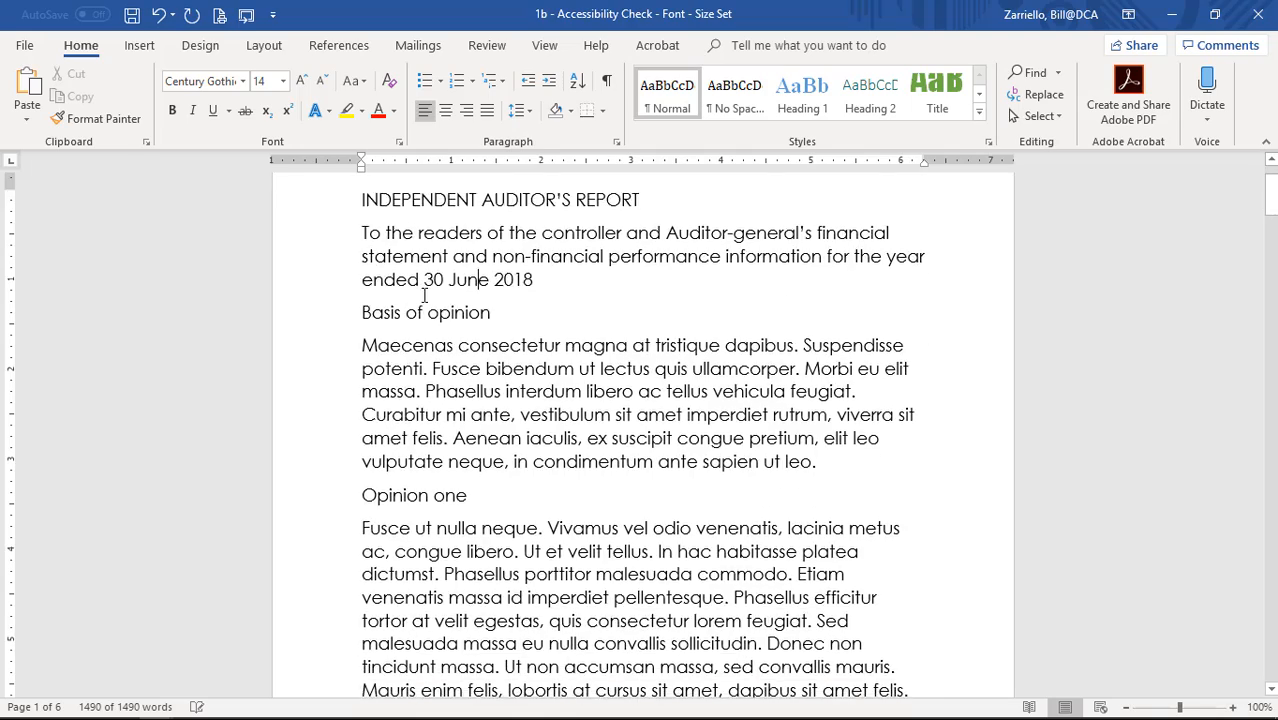
scroll(424, 294, down, 4)
scroll(521, 526, up, 6)
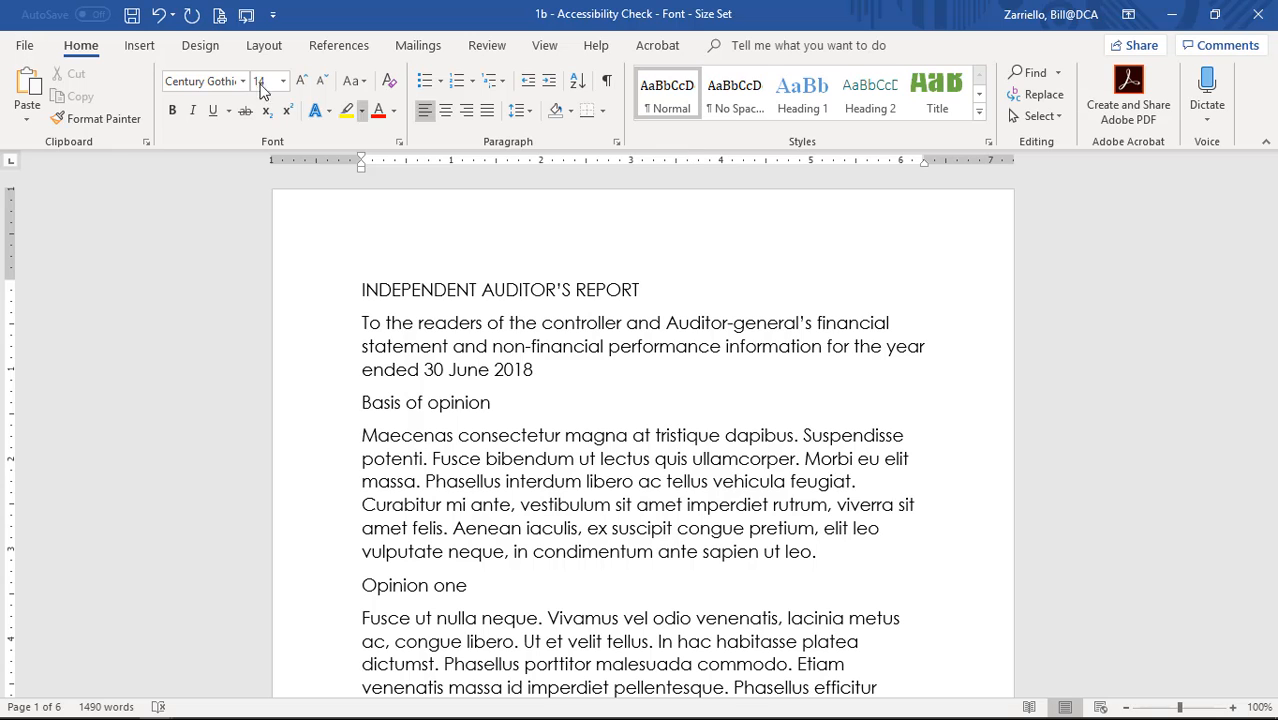
click(160, 16)
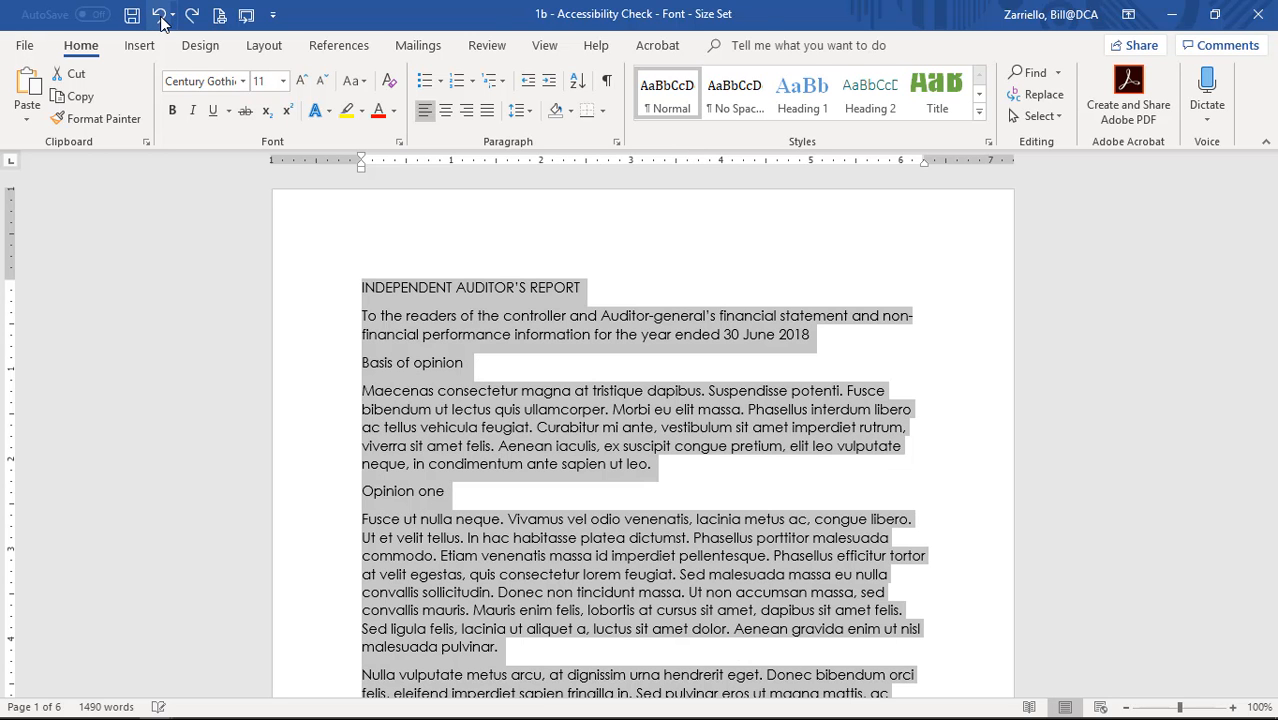
click(160, 16)
click(430, 336)
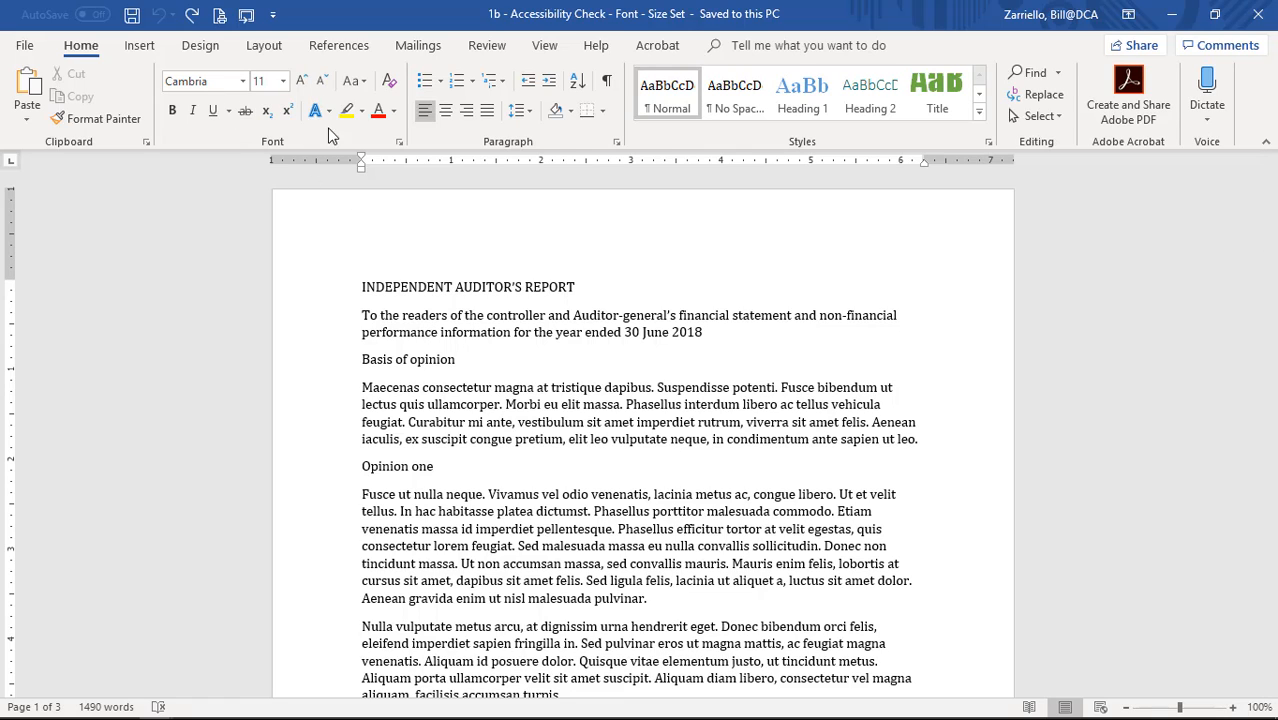
Choose Century Gothic 14 in the Font dialog and set it as default for this document only.
click(399, 146)
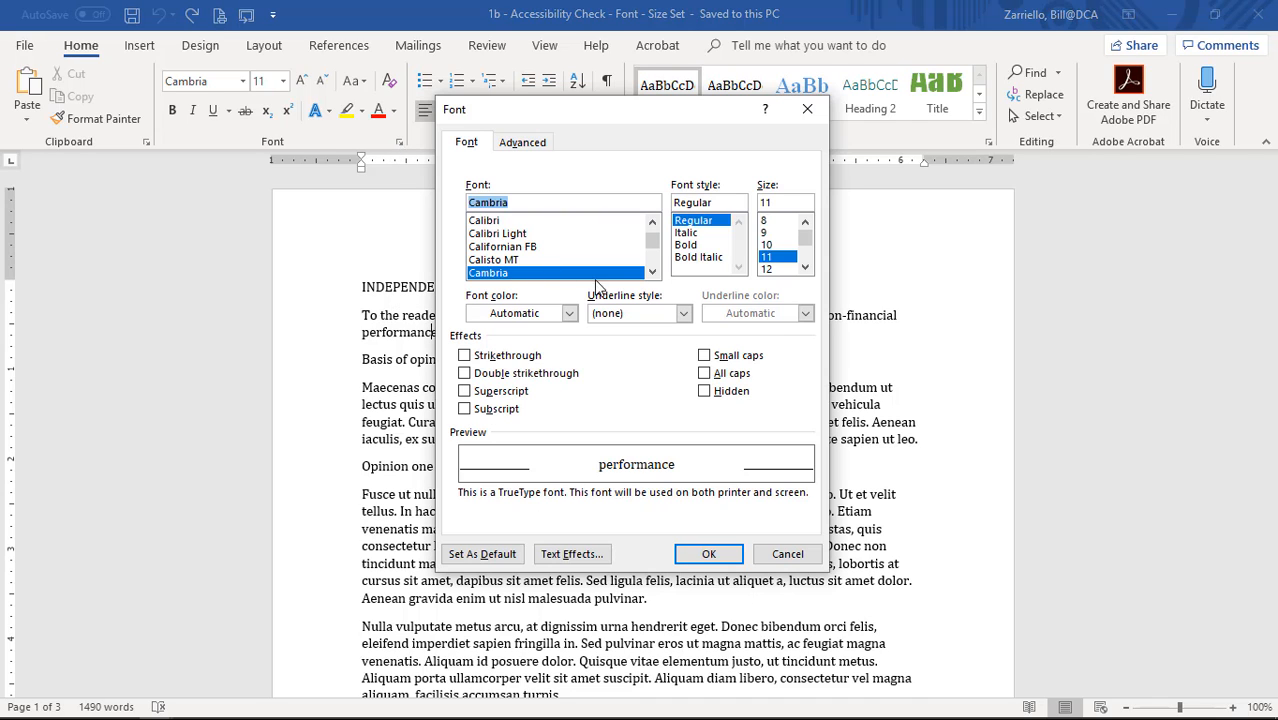
click(652, 272)
click(652, 272)
click(652, 272)
click(652, 272)
click(652, 272)
click(652, 272)
click(652, 272)
click(652, 272)
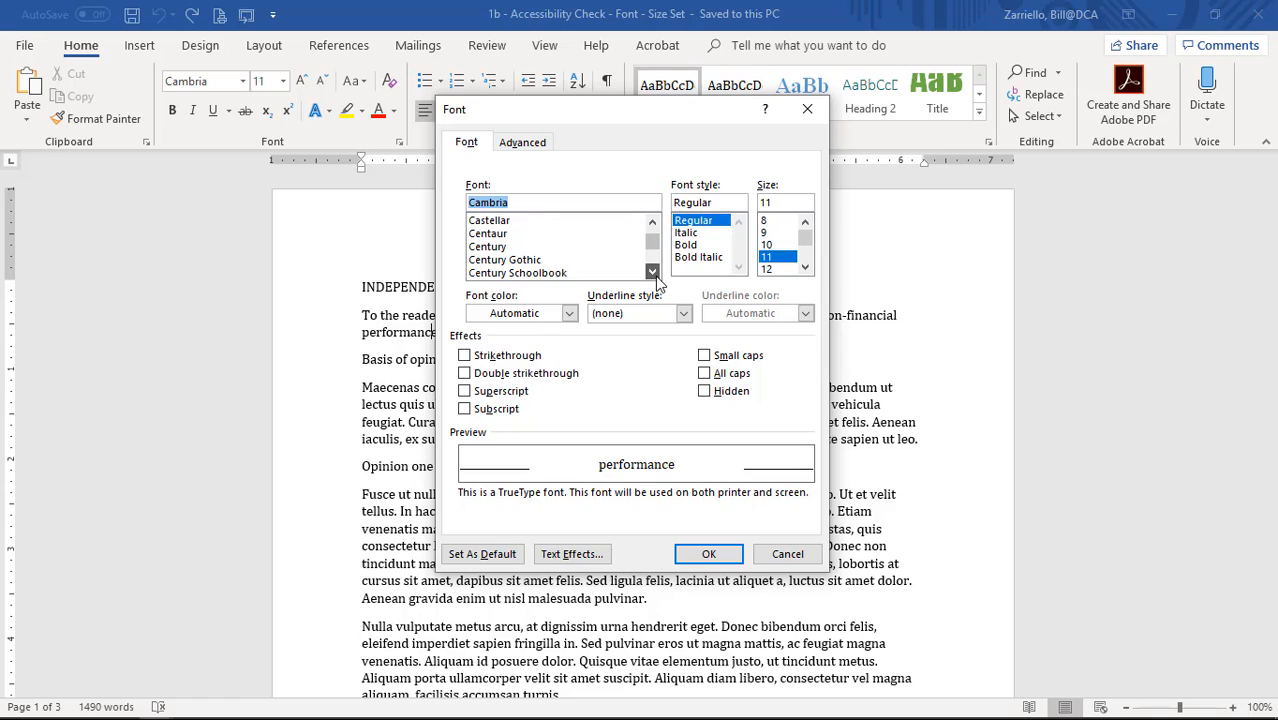
click(549, 261)
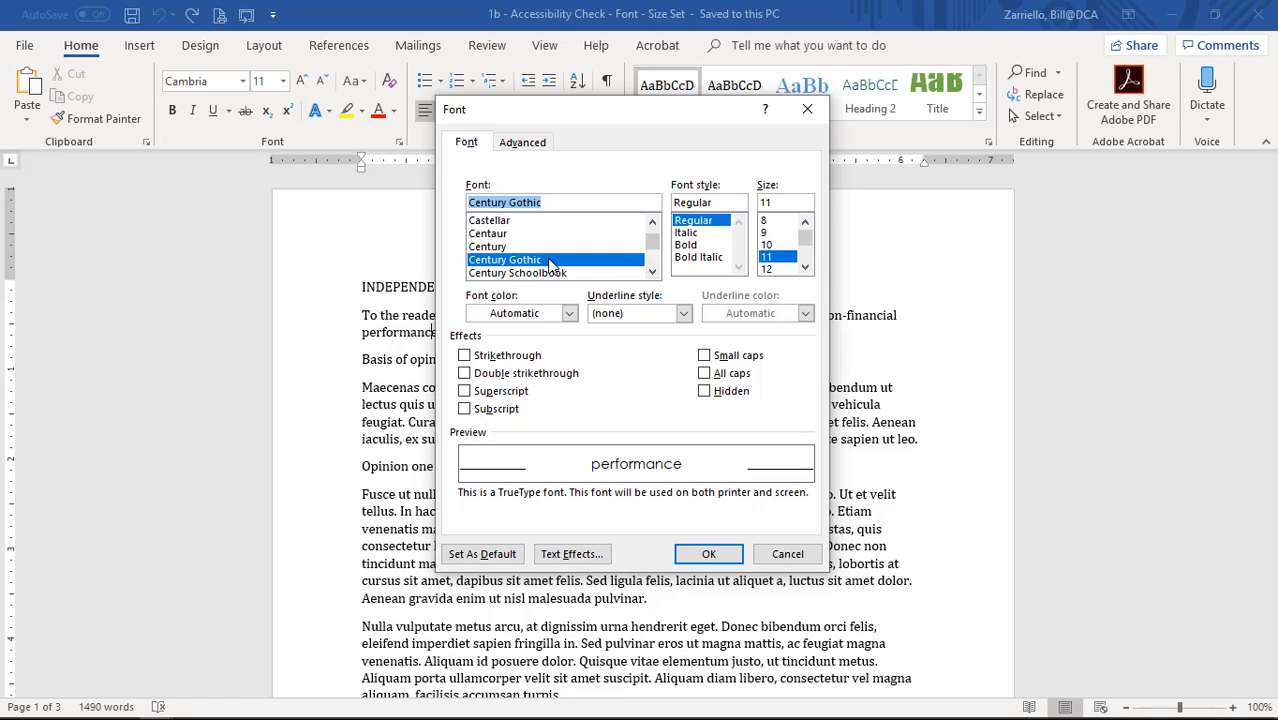
click(805, 270)
click(805, 270)
click(780, 260)
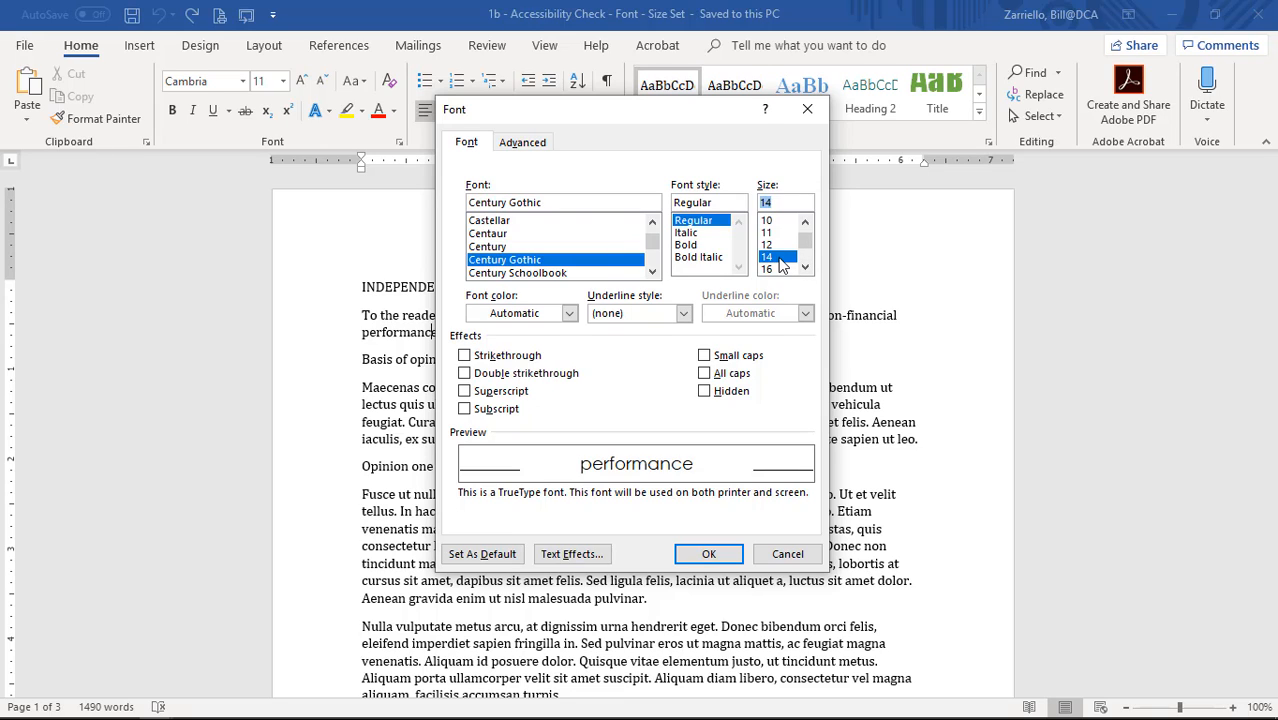
click(485, 555)
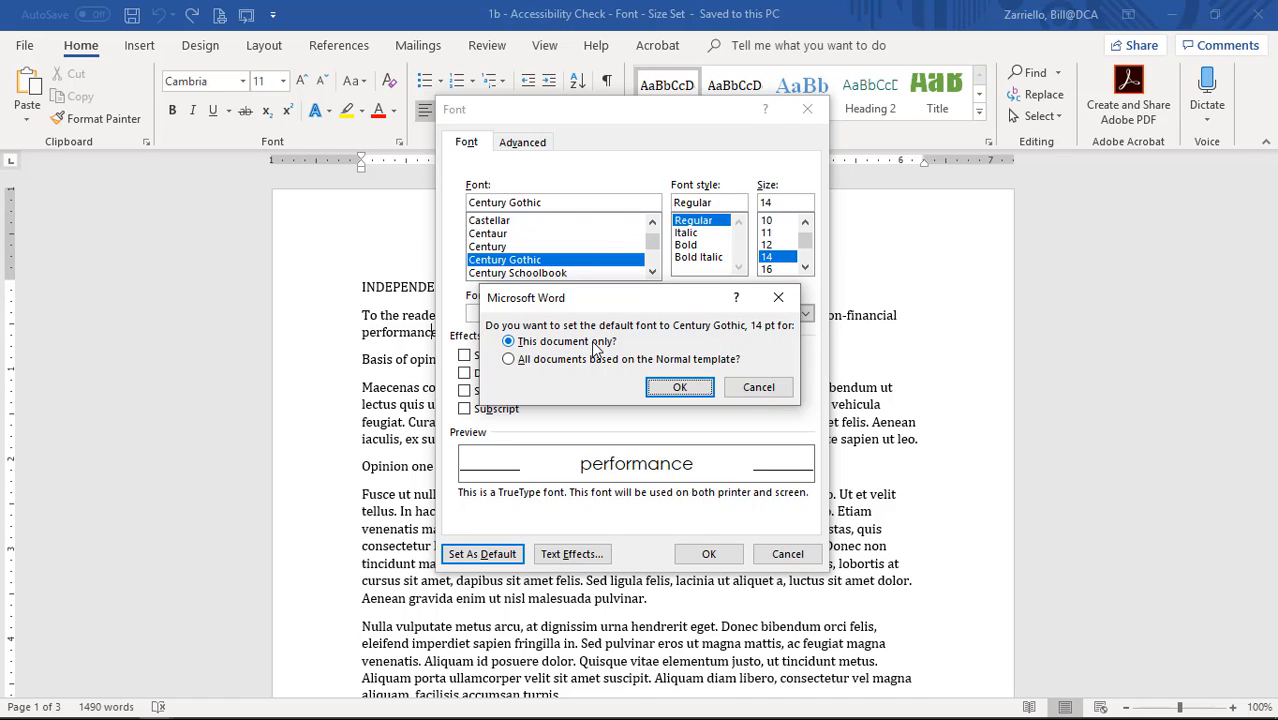
click(692, 390)
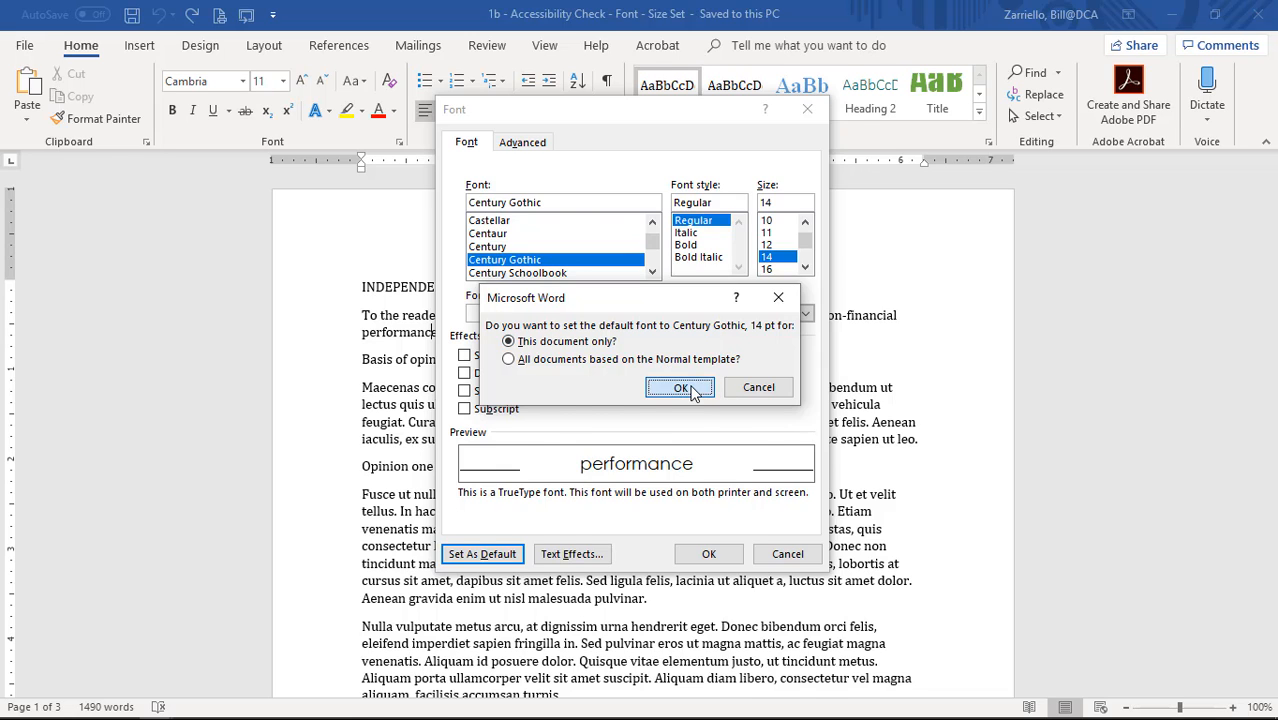
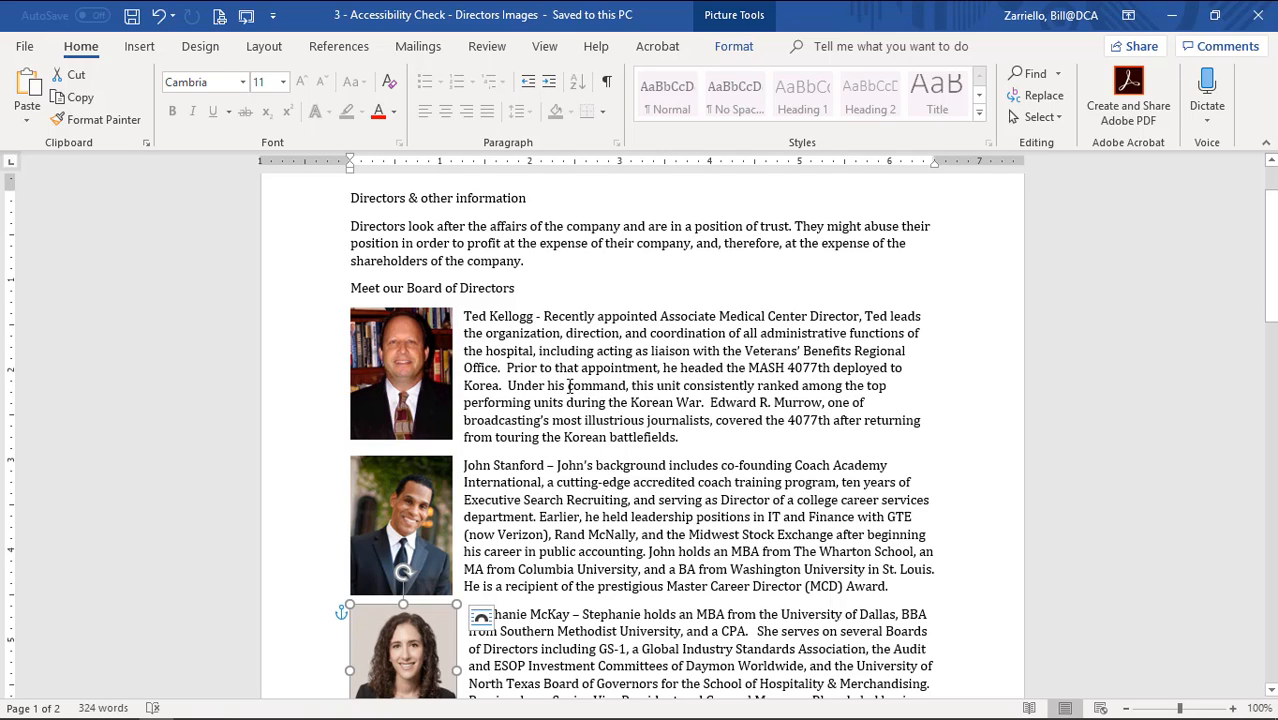
Enter alt text 'Image of Board President' plus his full name for the first director's photo.
click(405, 365)
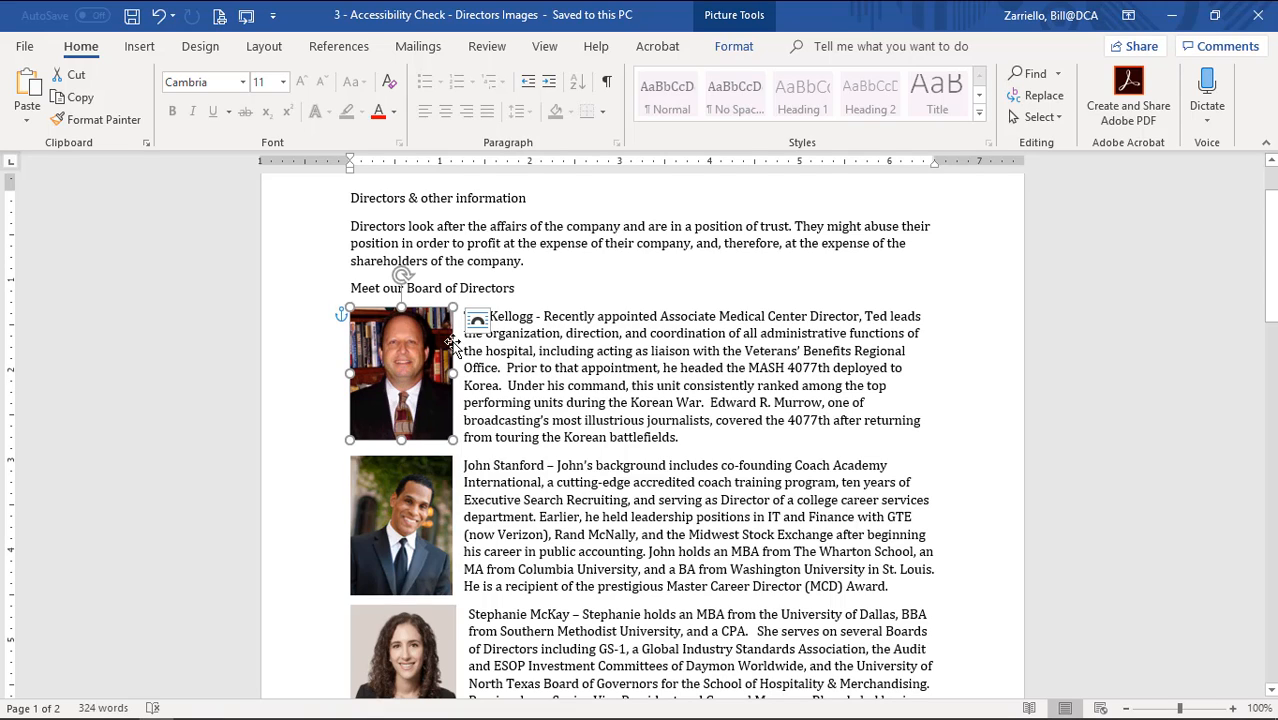
right_click(404, 380)
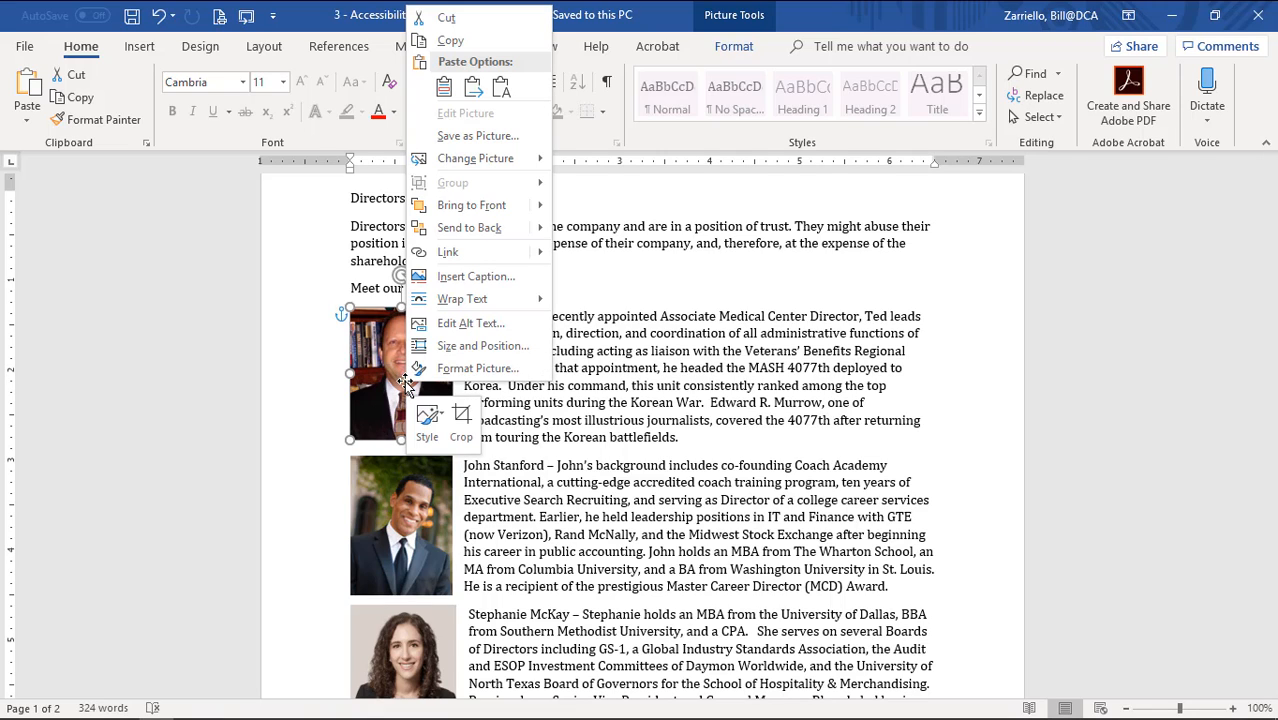
click(497, 326)
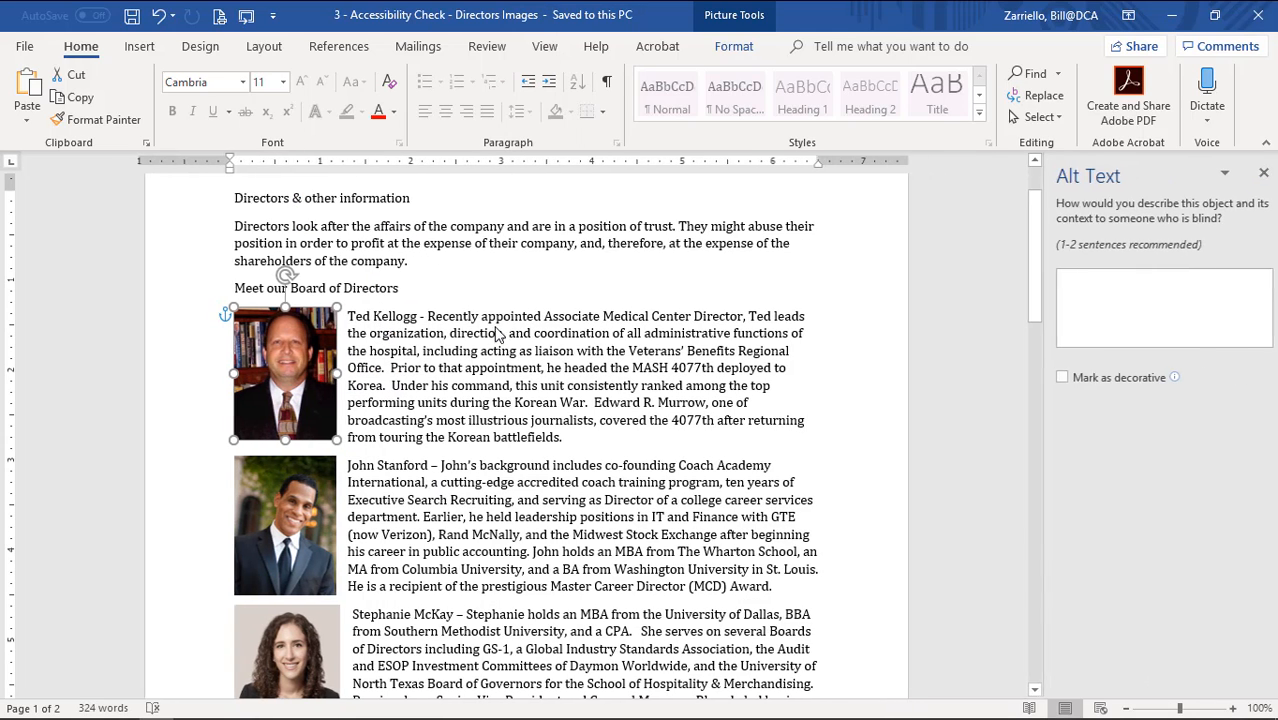
click(1140, 289)
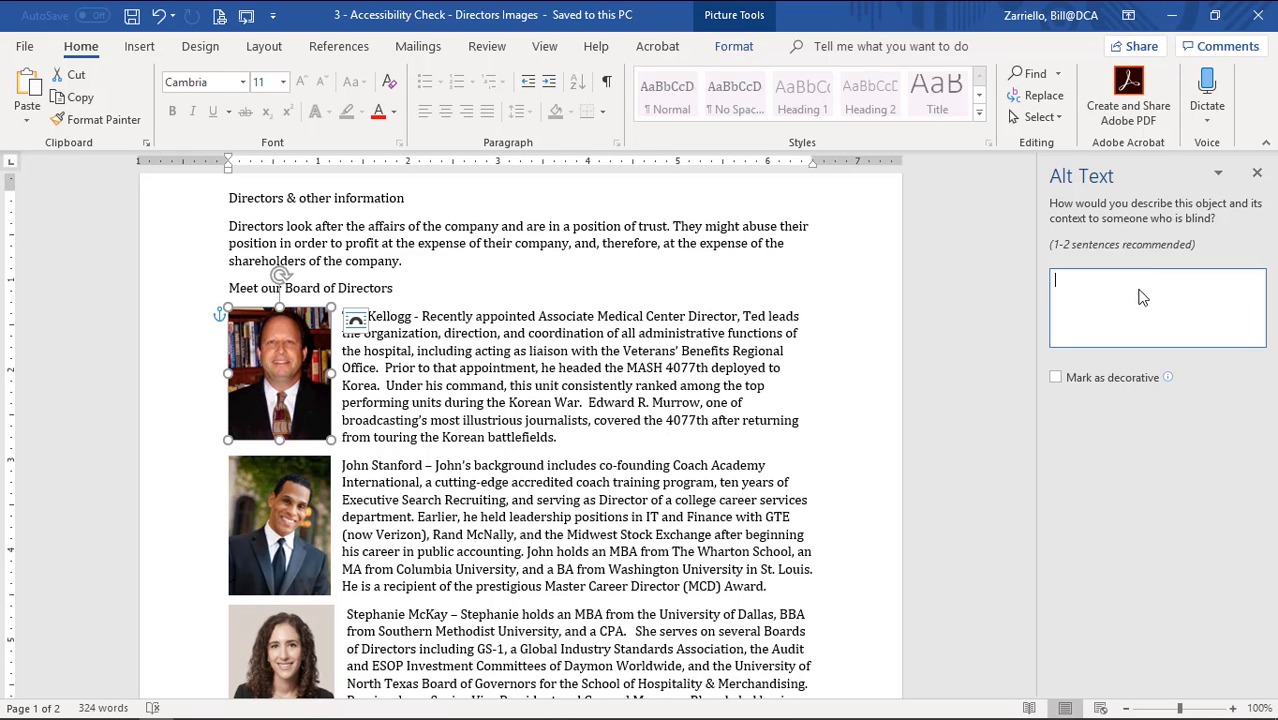
text(Im)
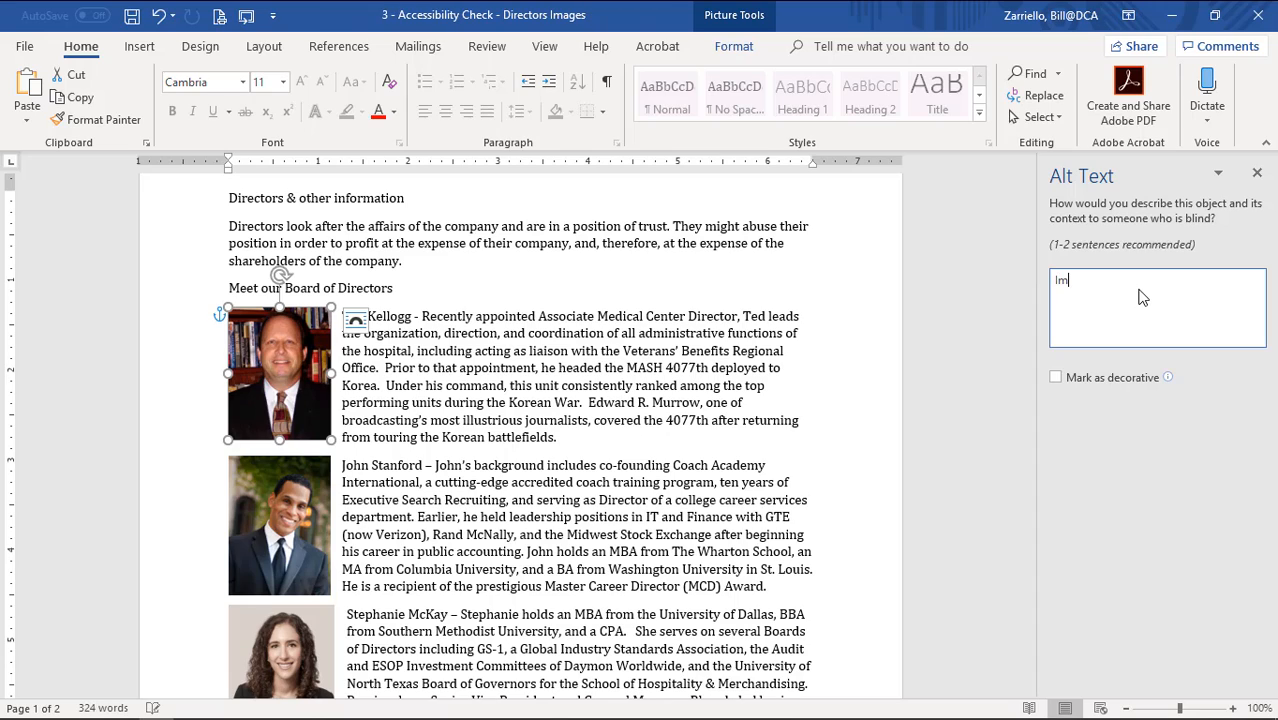
text(age of Board President)
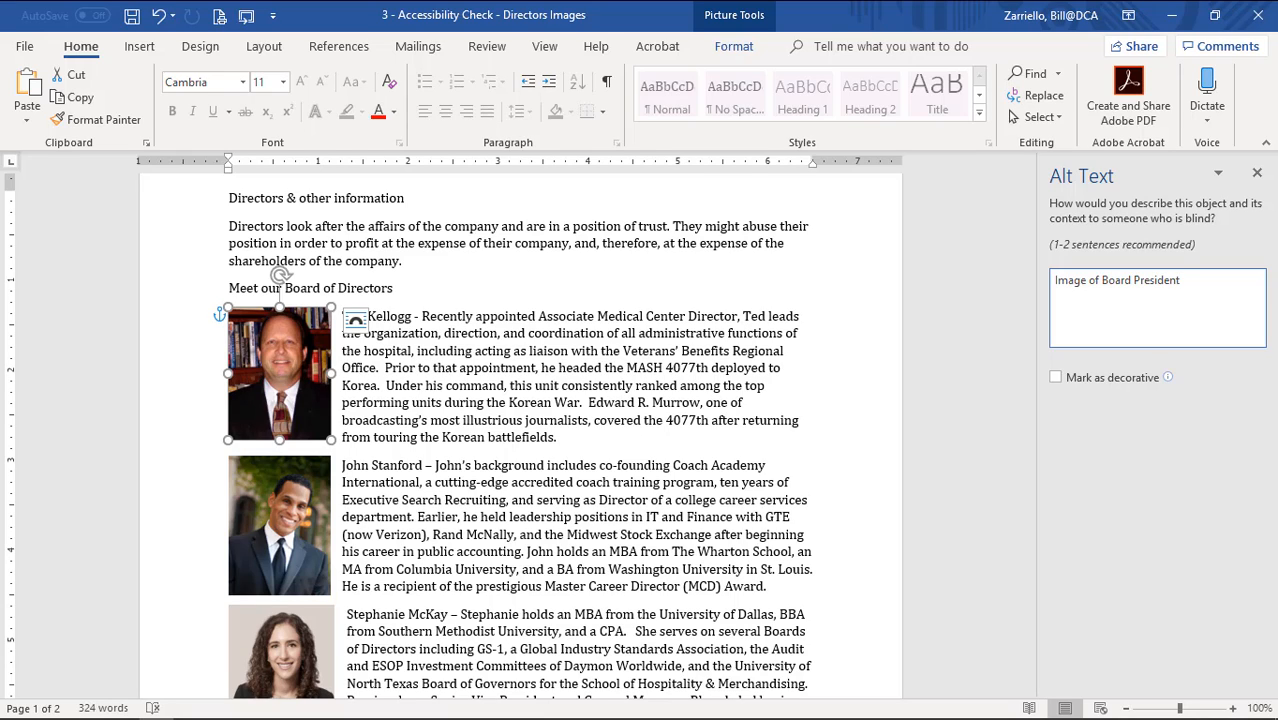
Close the Alt Text pane, reopen it to confirm the photo's description was kept, then close it.
click(1258, 175)
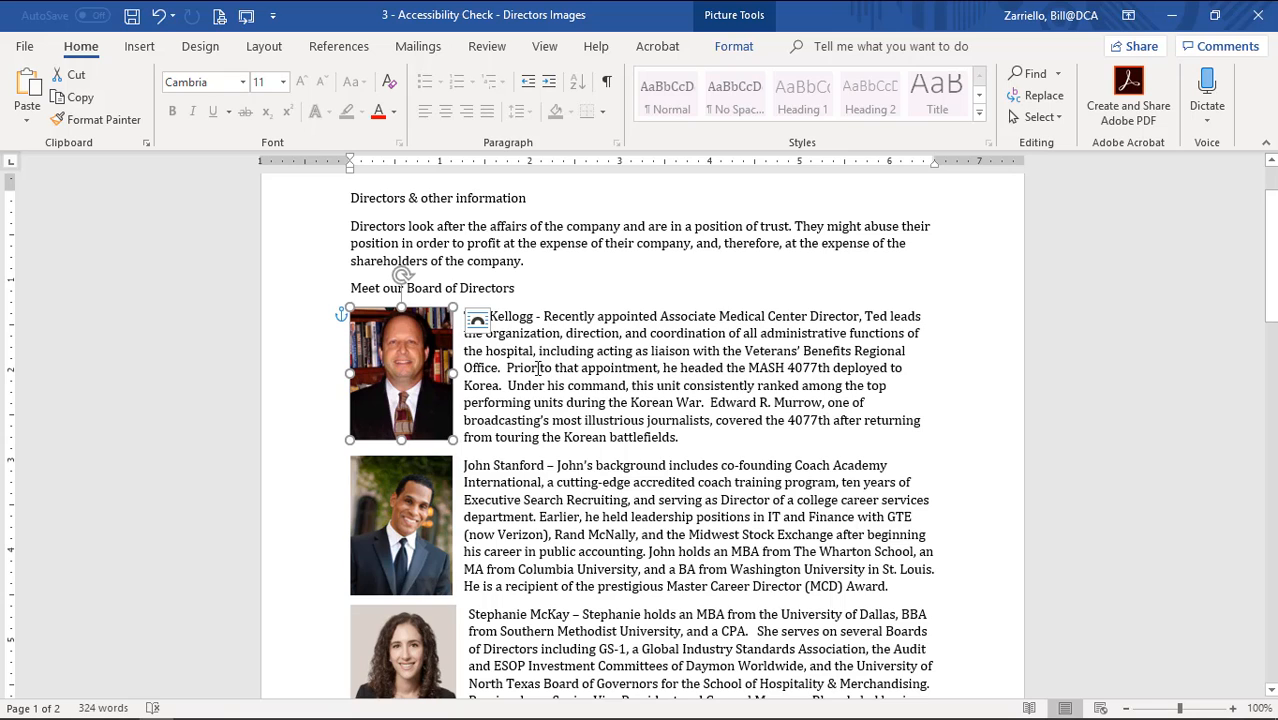
right_click(390, 405)
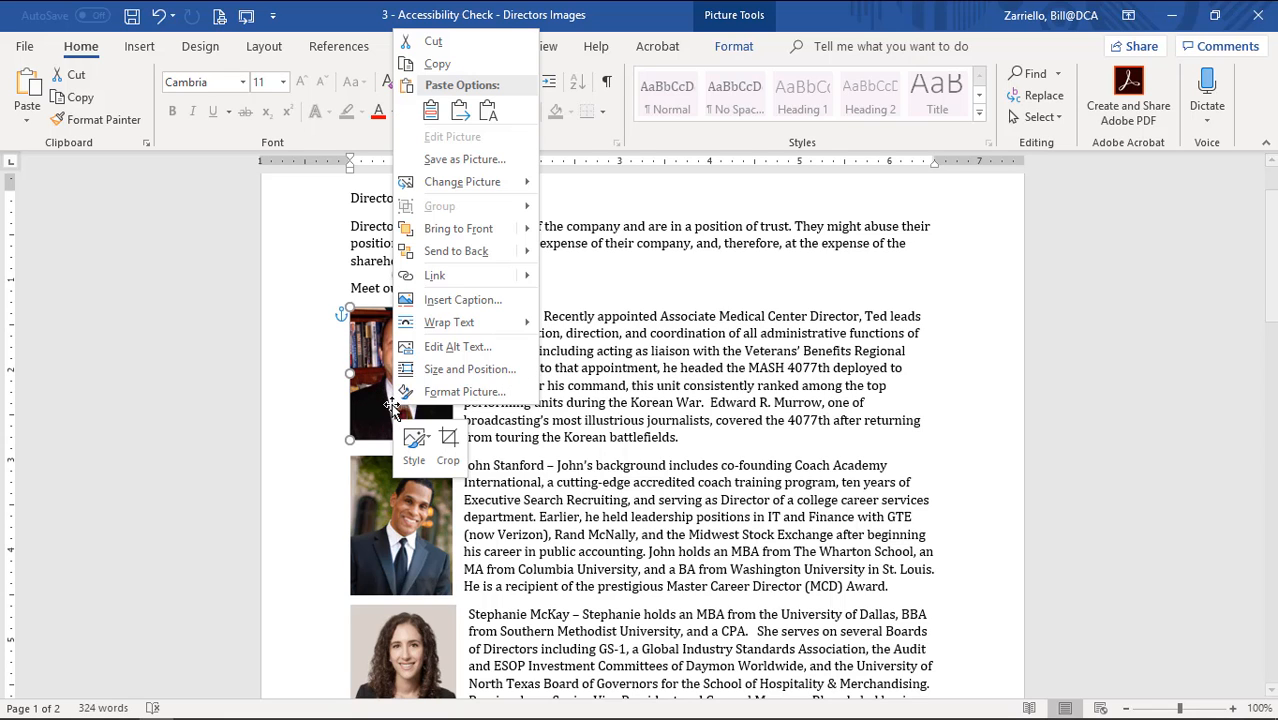
click(474, 357)
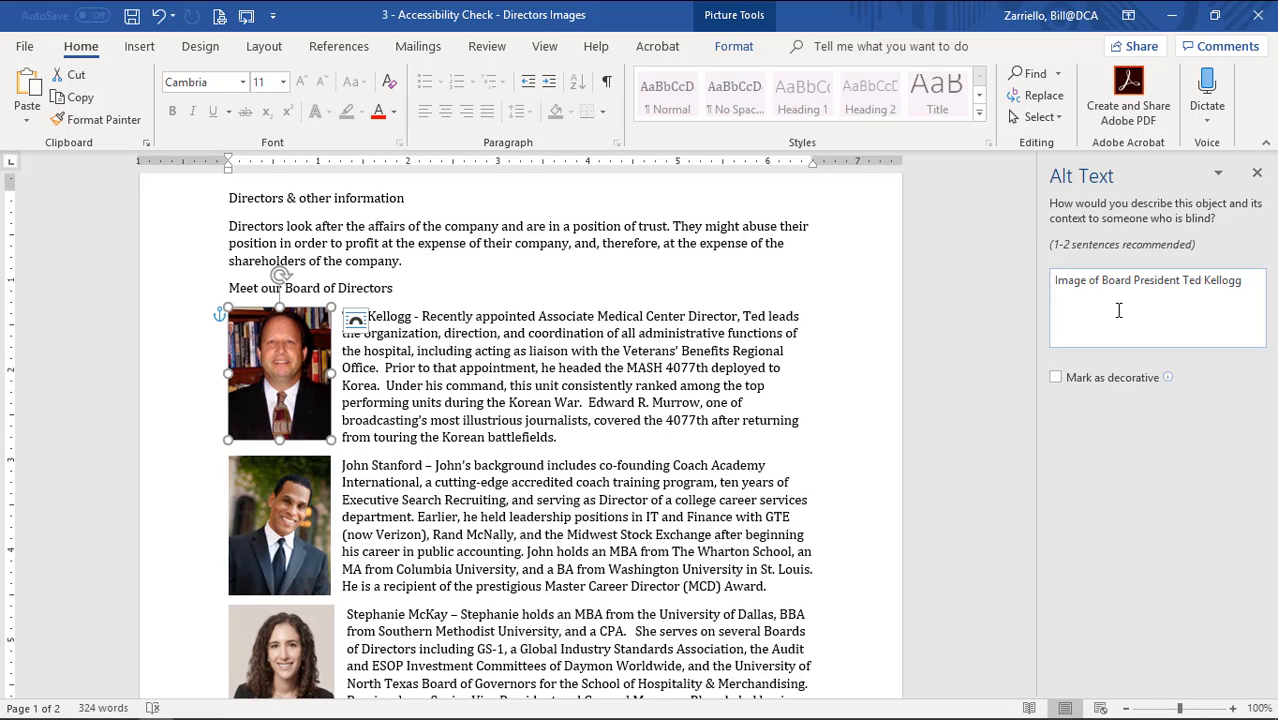
click(1257, 176)
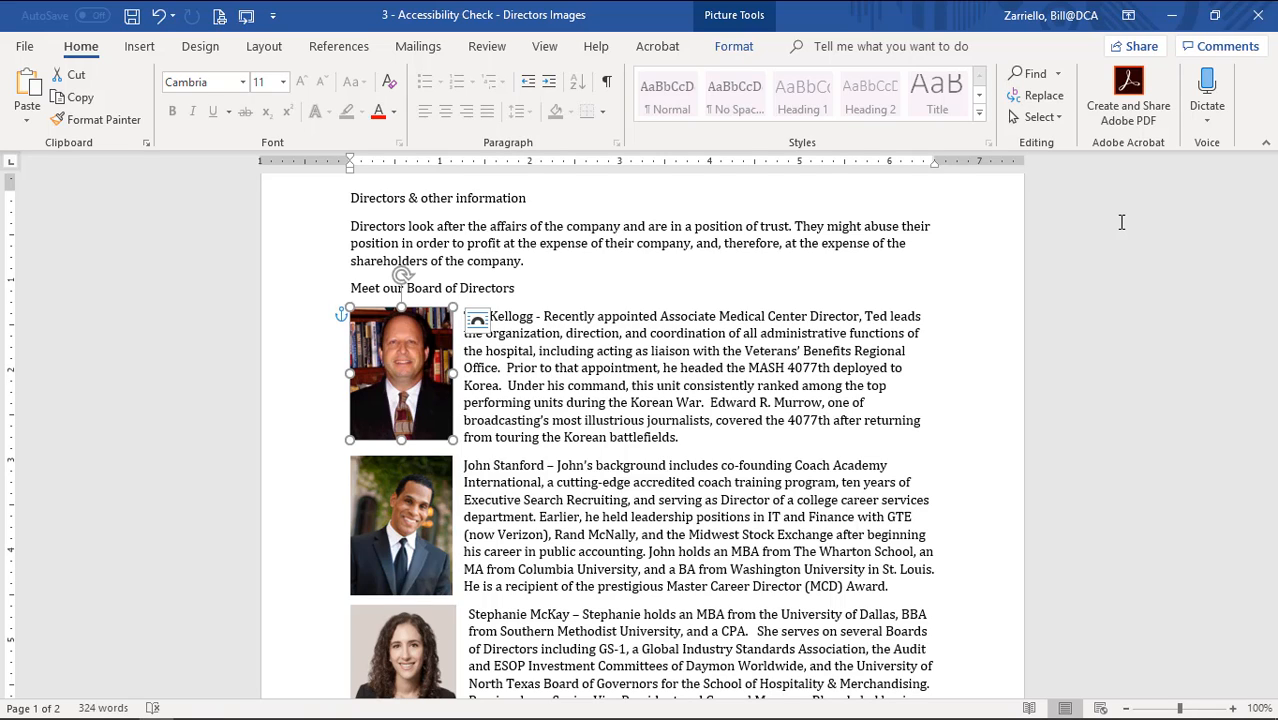
Set the board president's photo wrapping to In Line with Text through Layout Options.
click(478, 323)
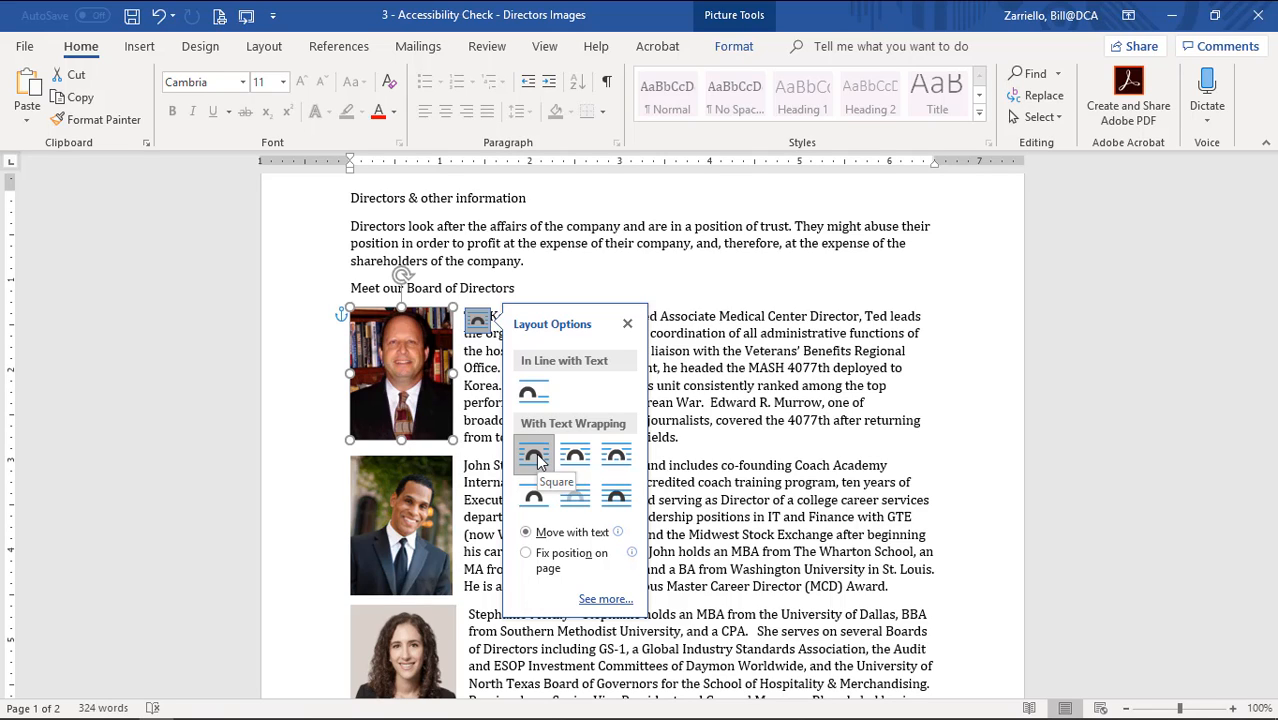
click(738, 402)
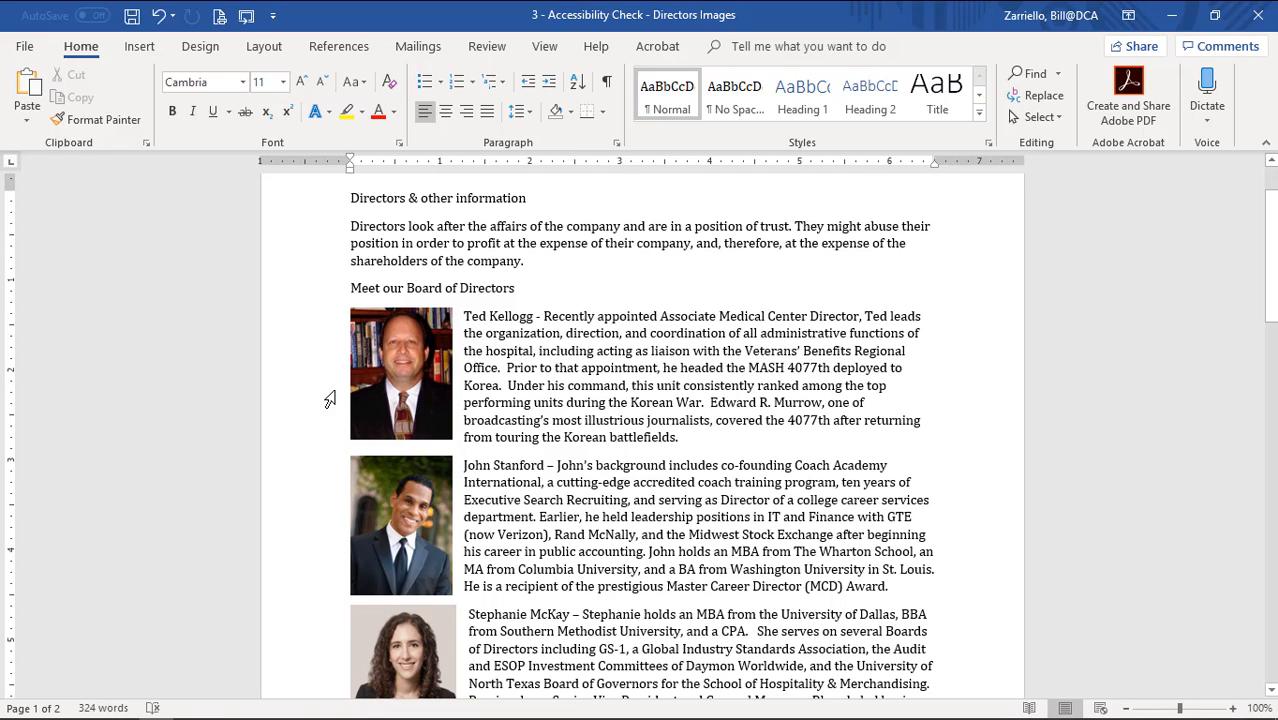
click(420, 389)
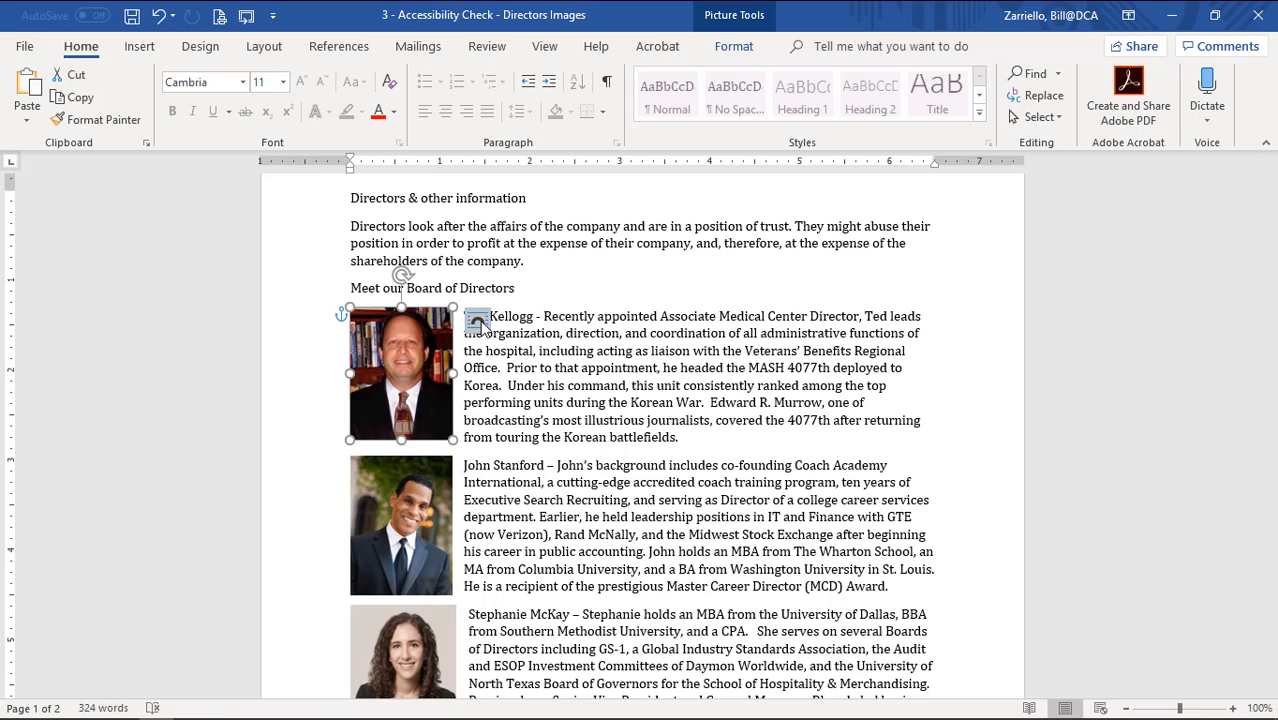
click(478, 321)
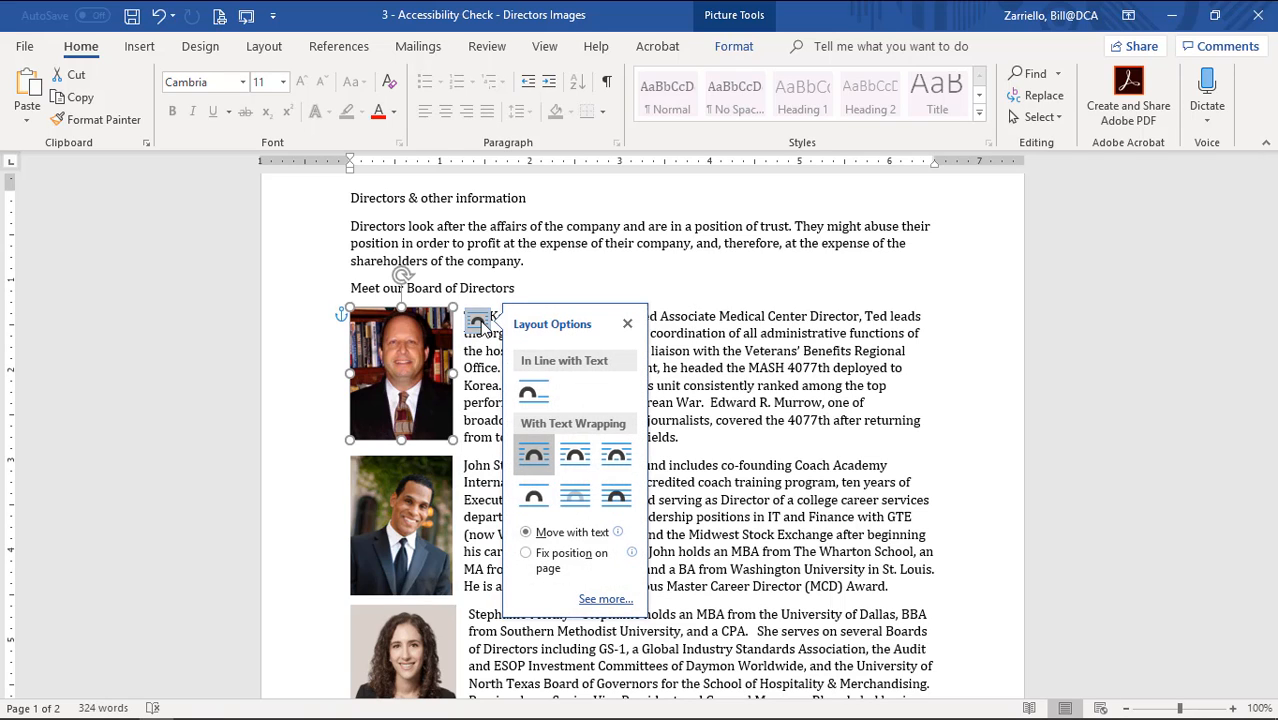
click(531, 394)
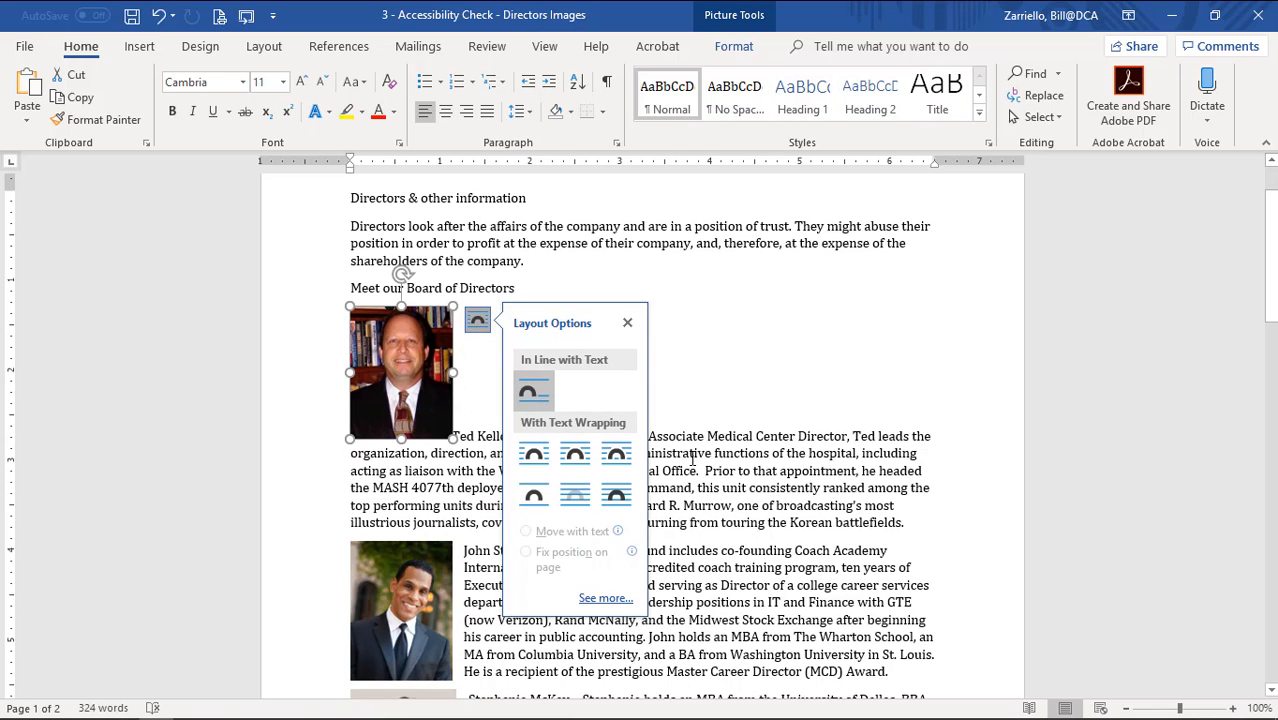
click(627, 322)
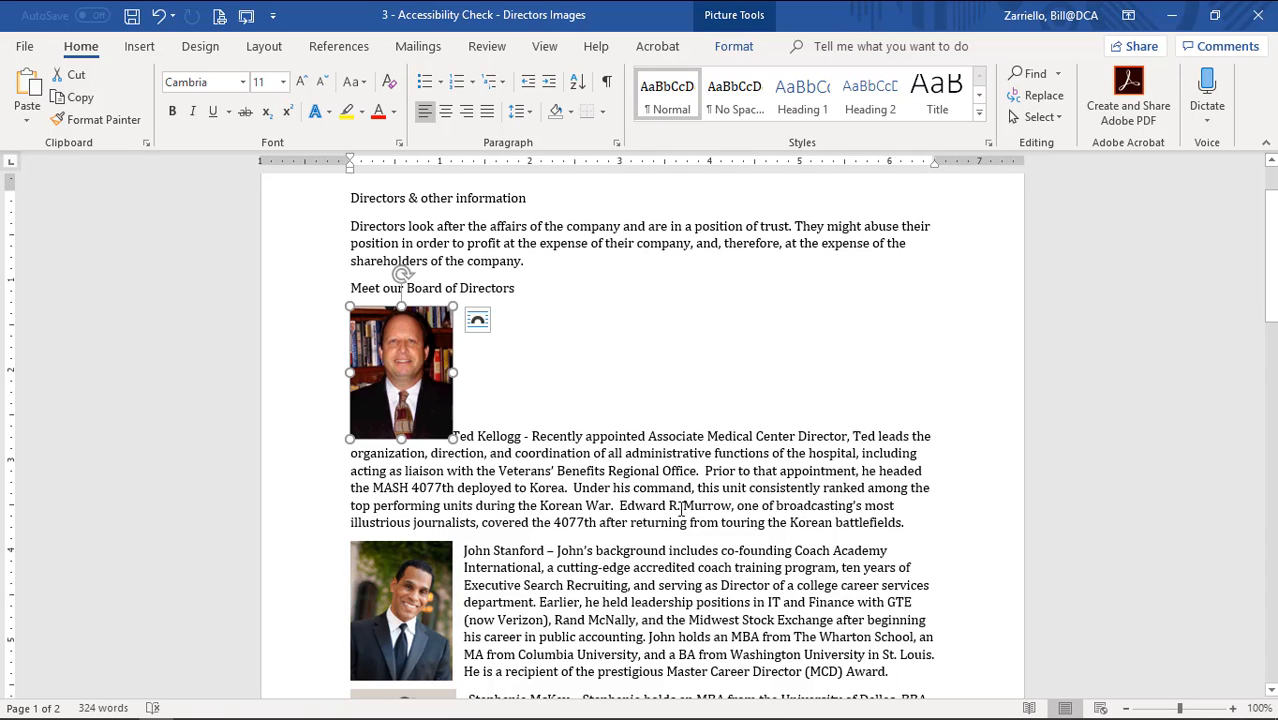
click(468, 435)
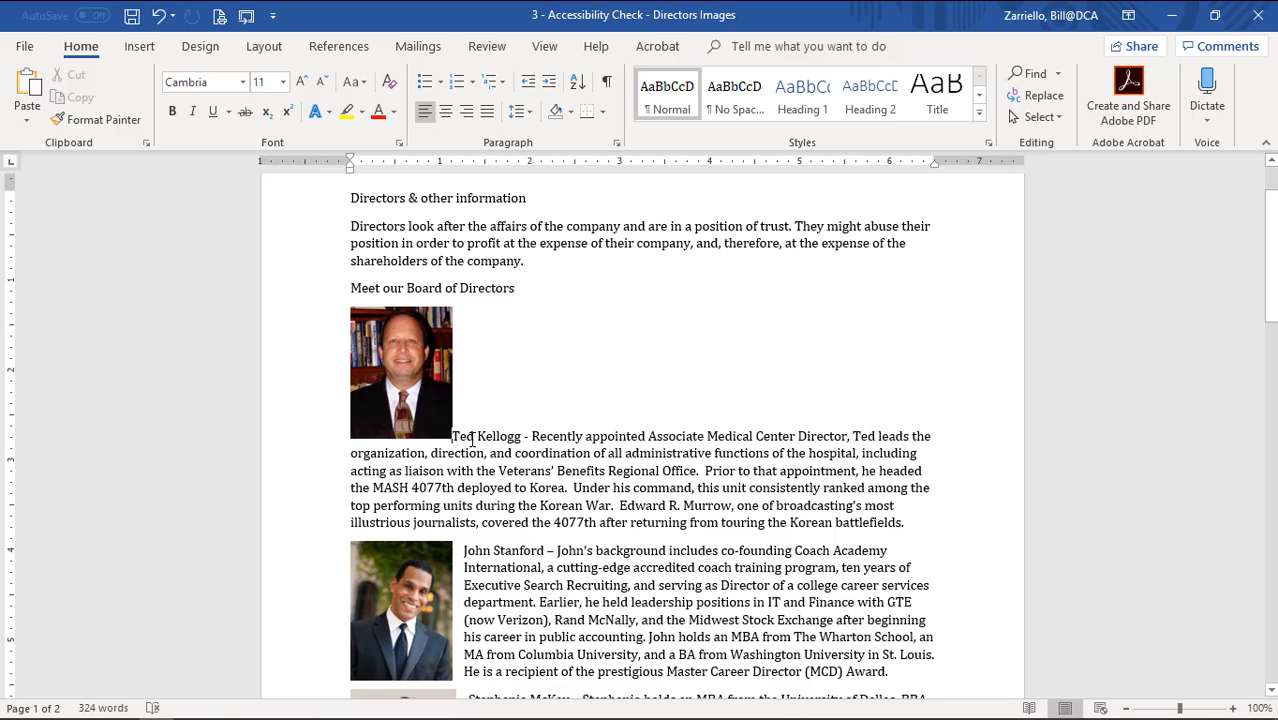
Push the president's bio onto its own paragraph directly below his photo.
key(Return)
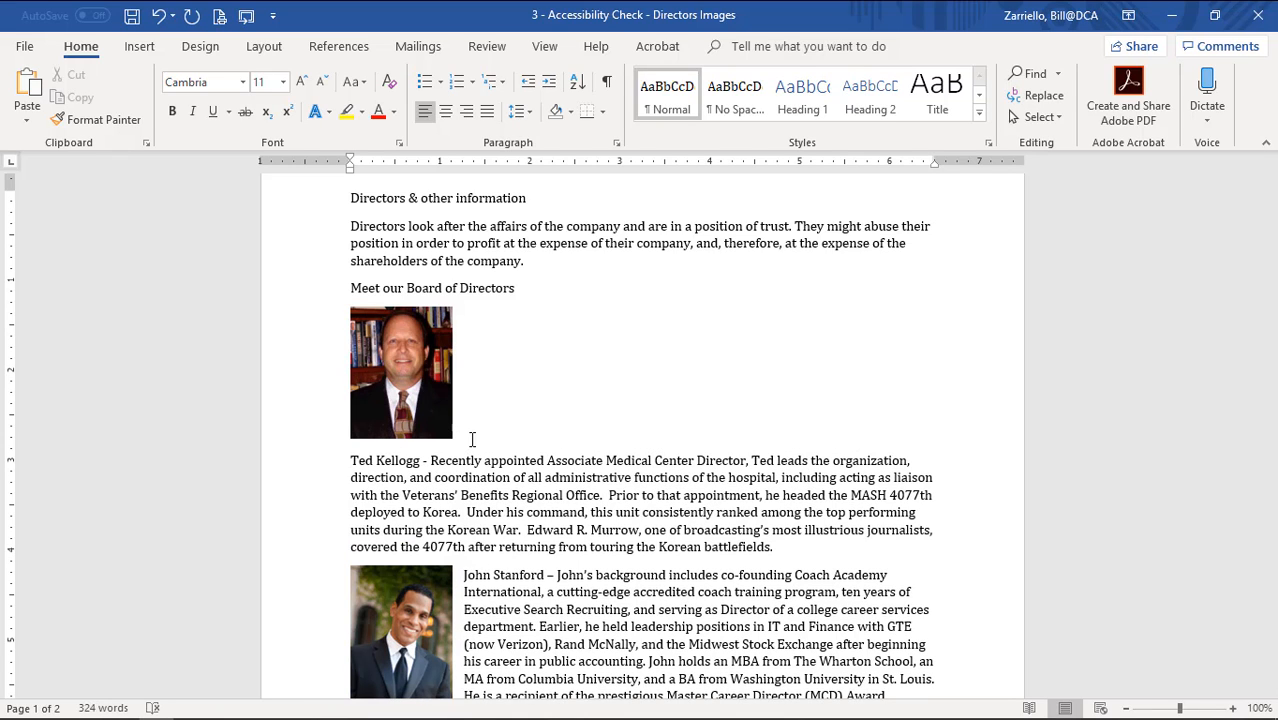
click(399, 400)
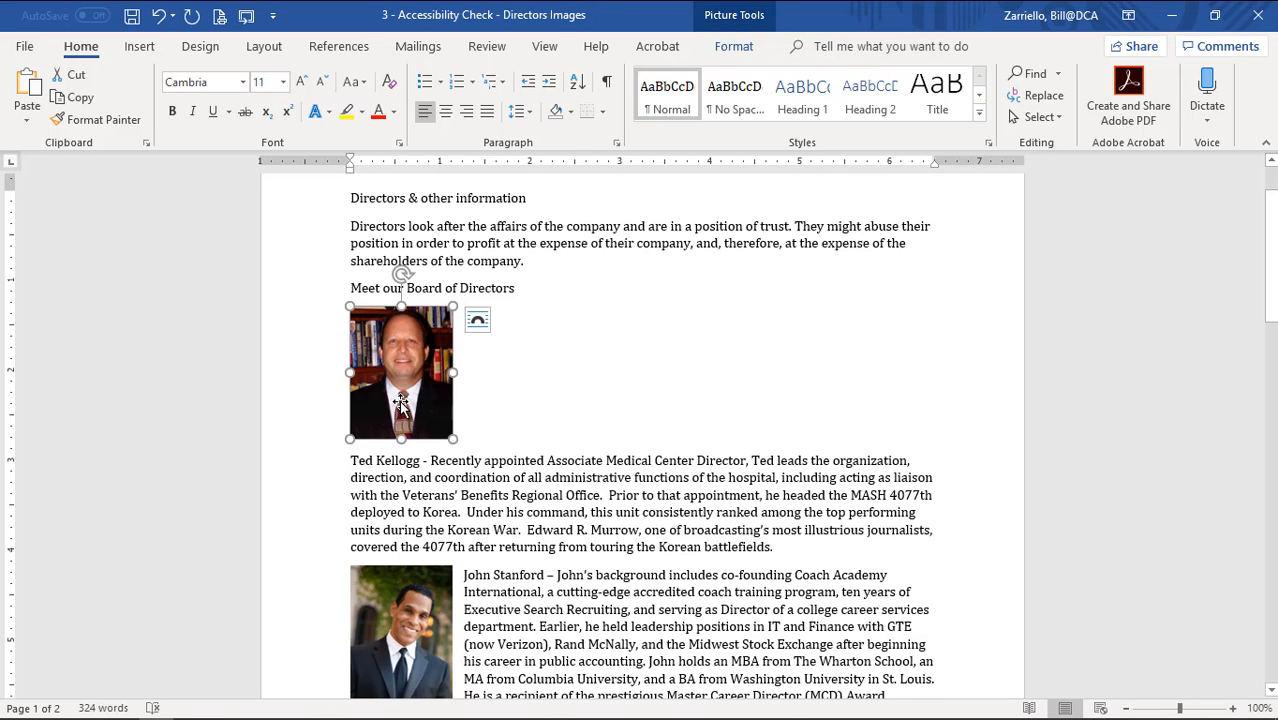
click(375, 477)
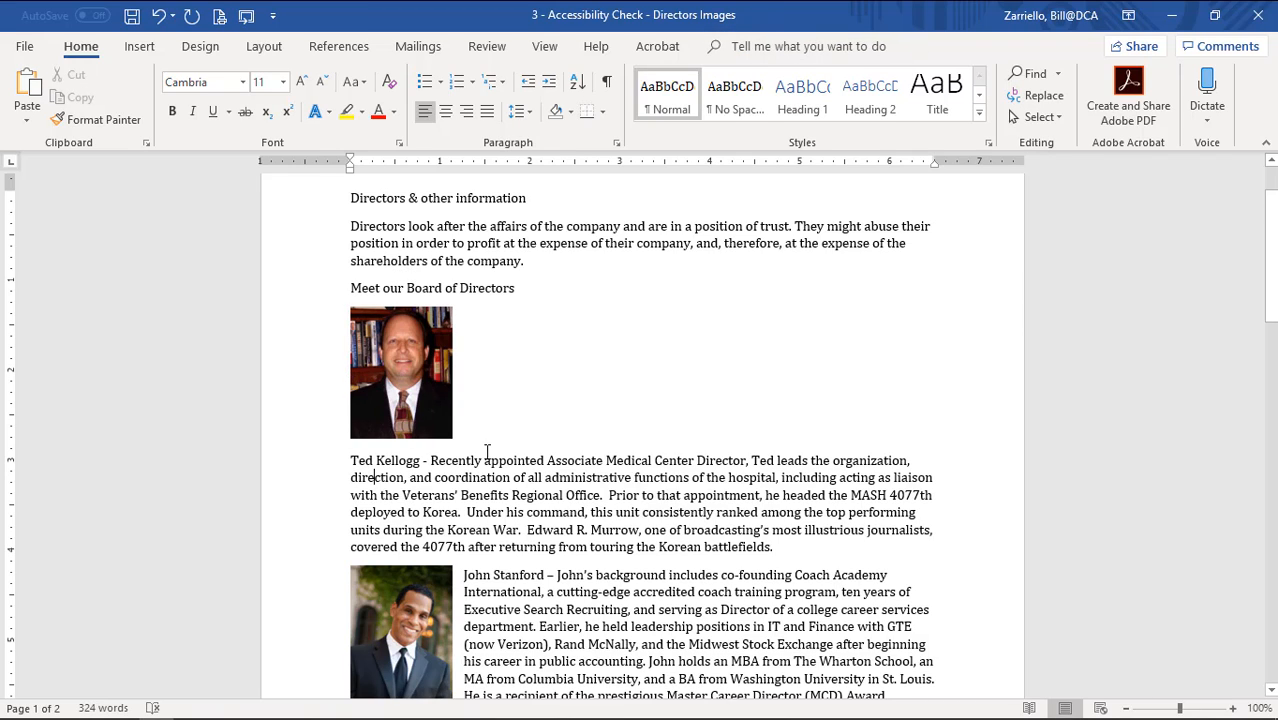
scroll(635, 568, down, 2)
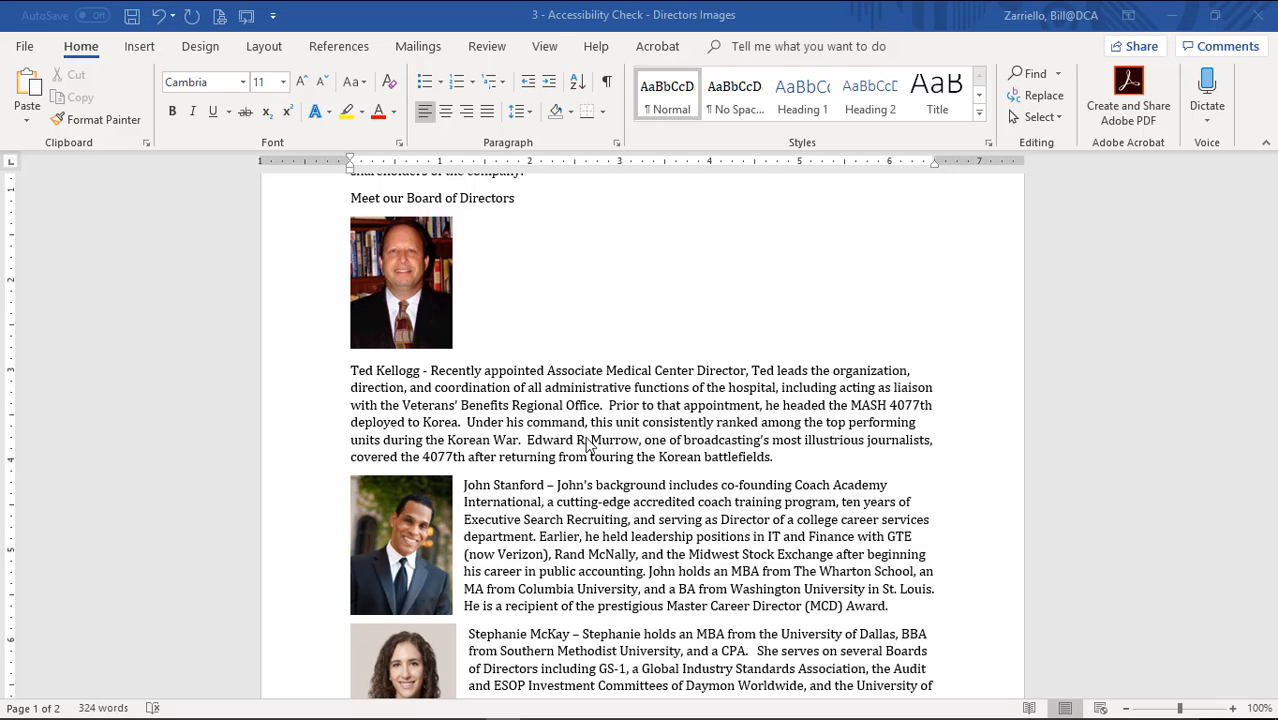
Insert a 2x1 table in a new paragraph under the 'Meet our Board of Directors' heading.
click(522, 199)
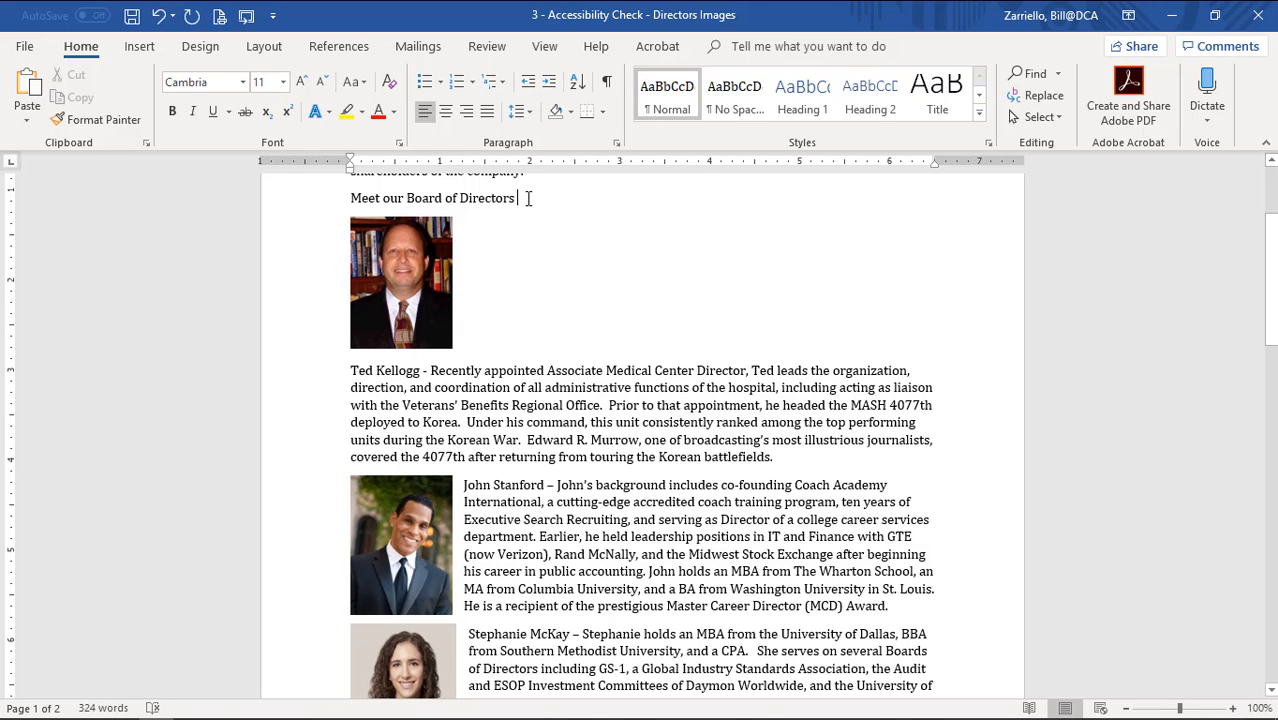
key(Return)
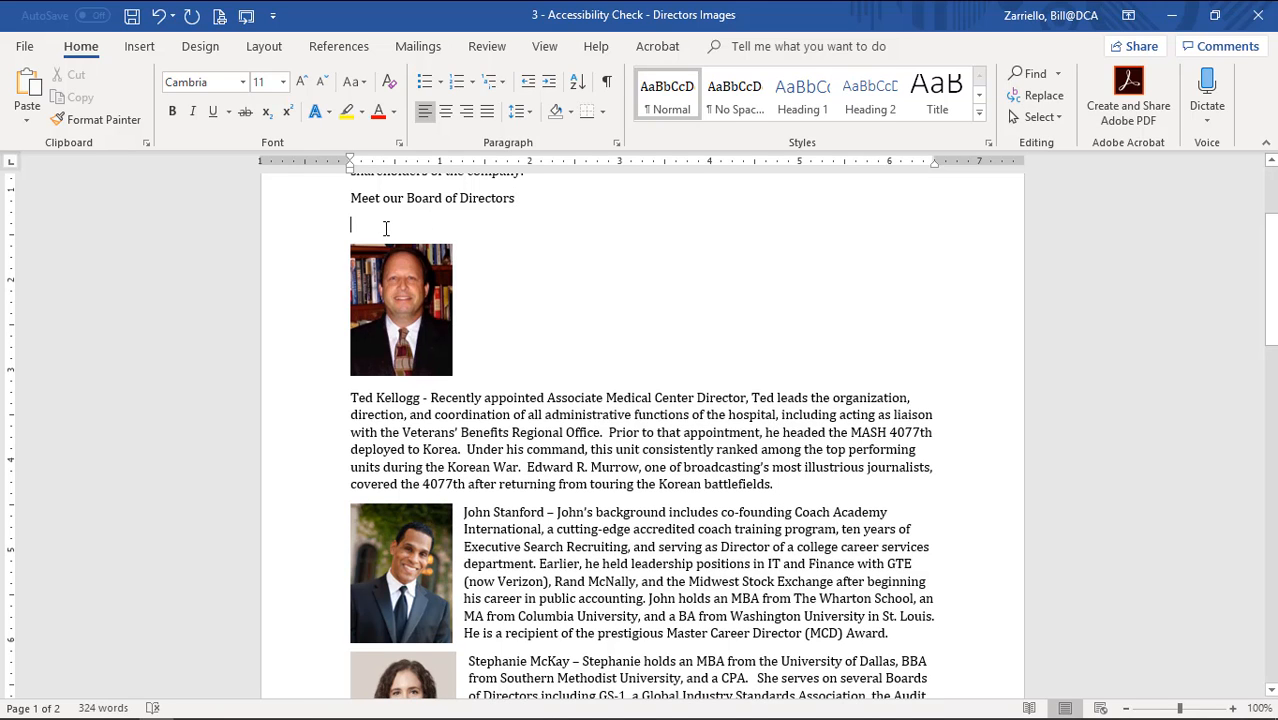
click(143, 47)
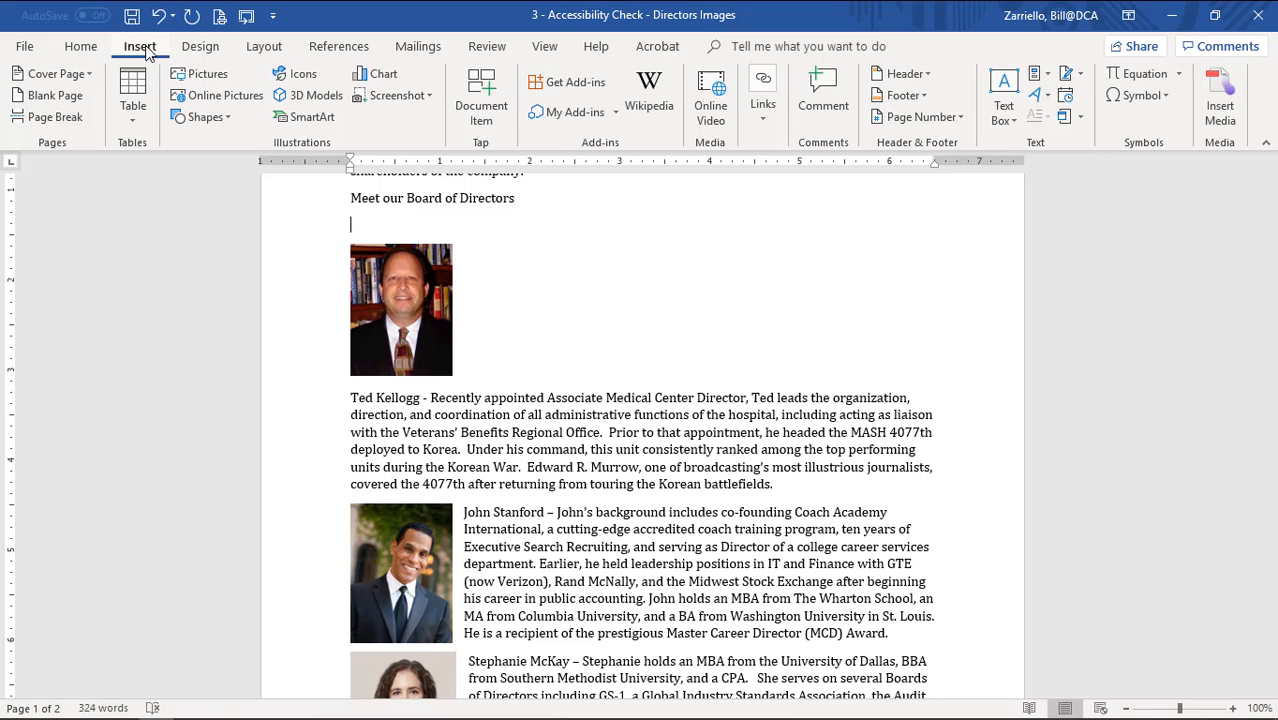
click(133, 100)
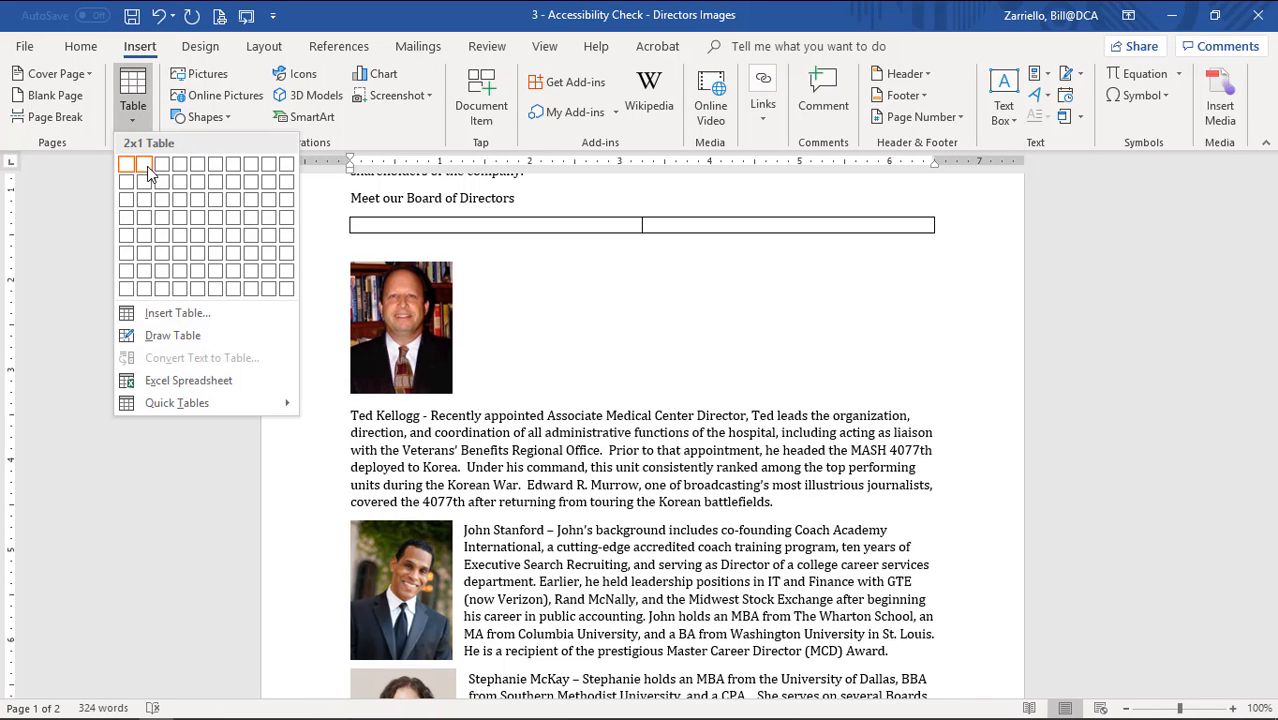
click(144, 166)
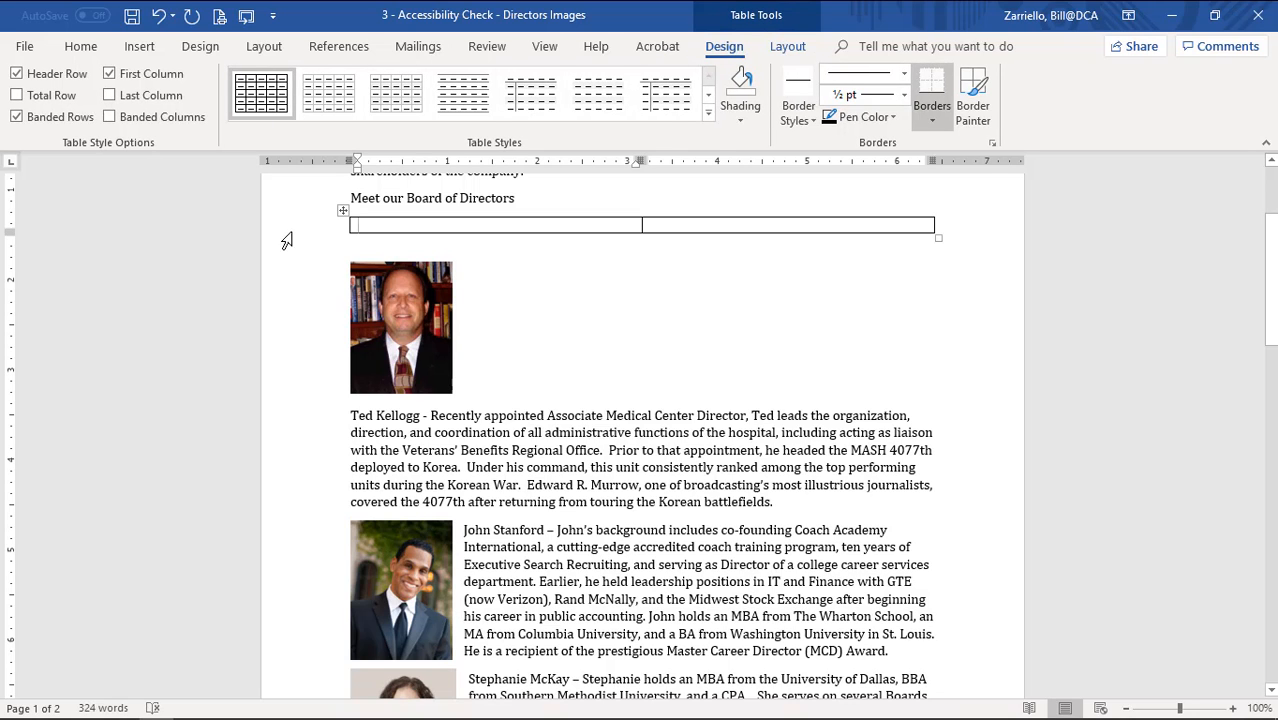
Move the photo into the narrowed left cell and the bio paragraph into the right cell.
click(404, 331)
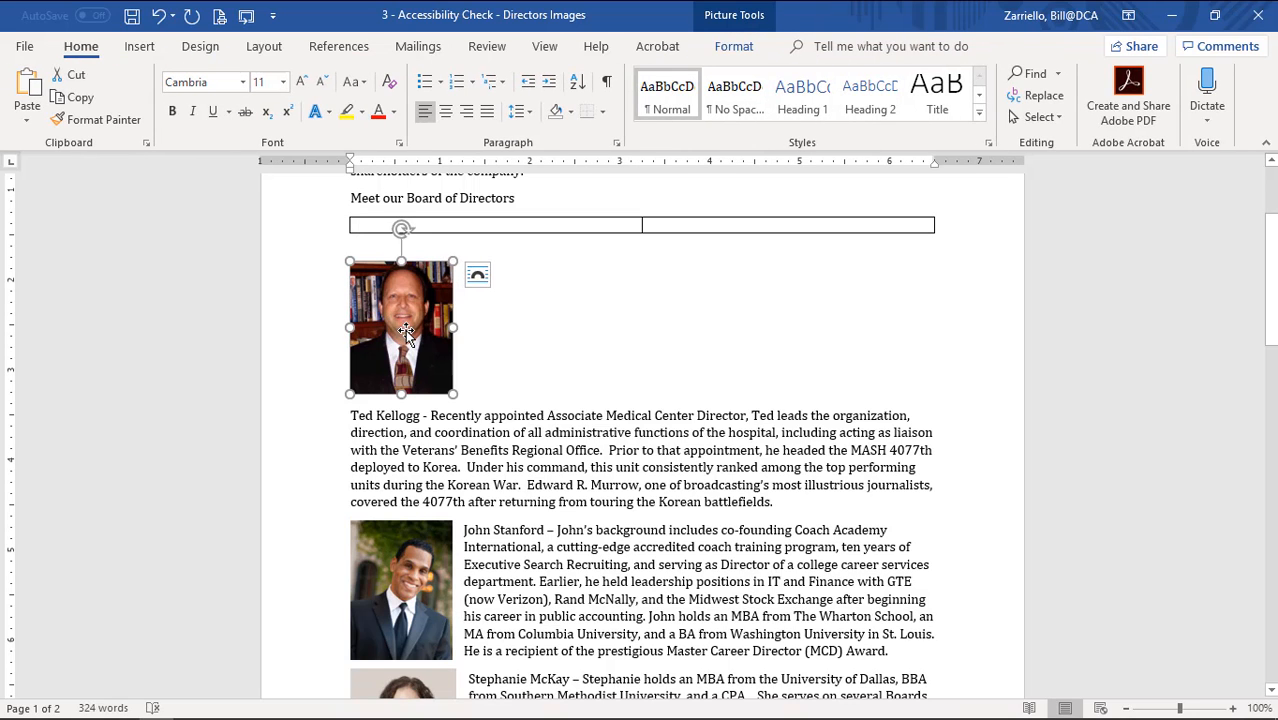
drag(405, 329, 390, 228)
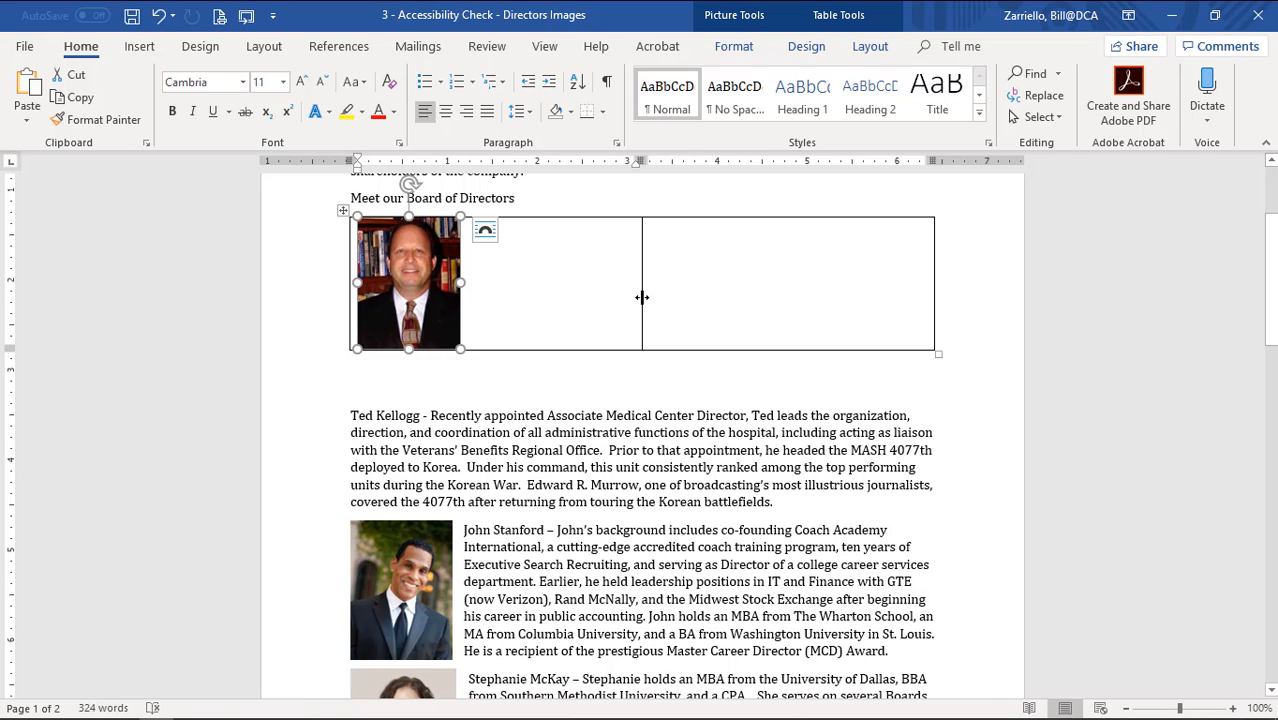
drag(642, 297, 466, 290)
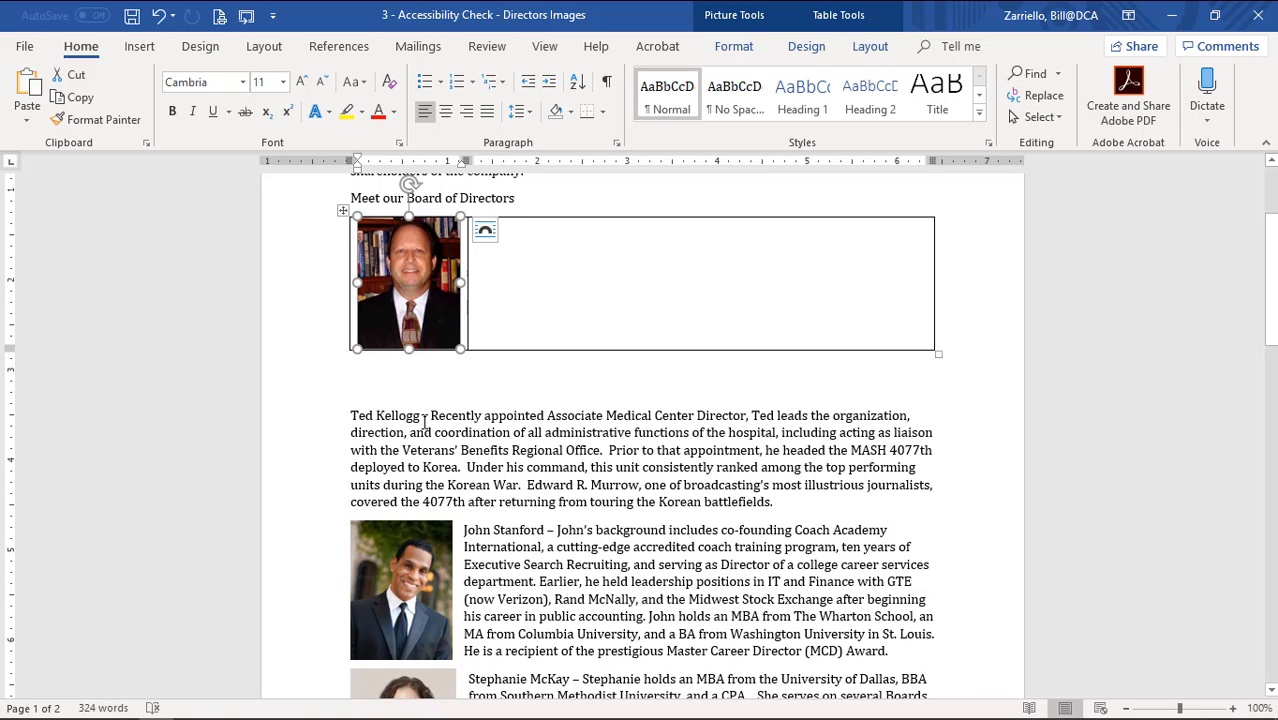
drag(352, 414, 783, 500)
drag(497, 450, 557, 320)
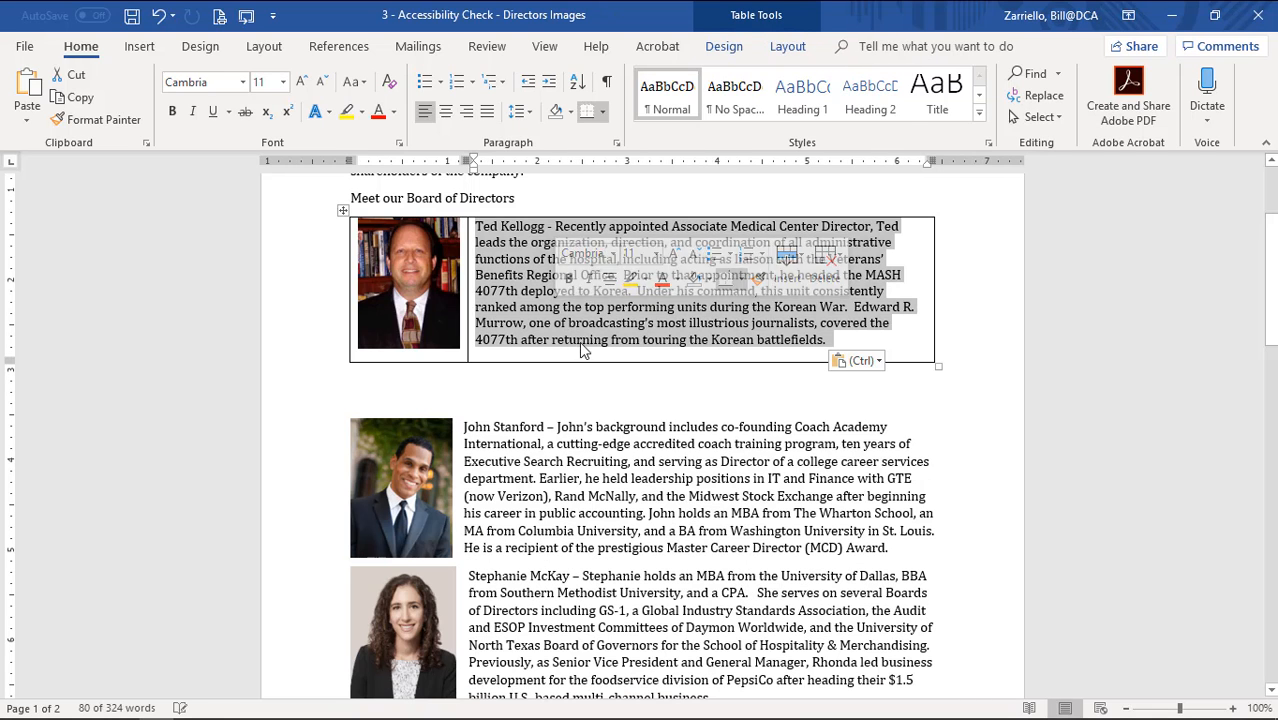
click(591, 340)
click(600, 460)
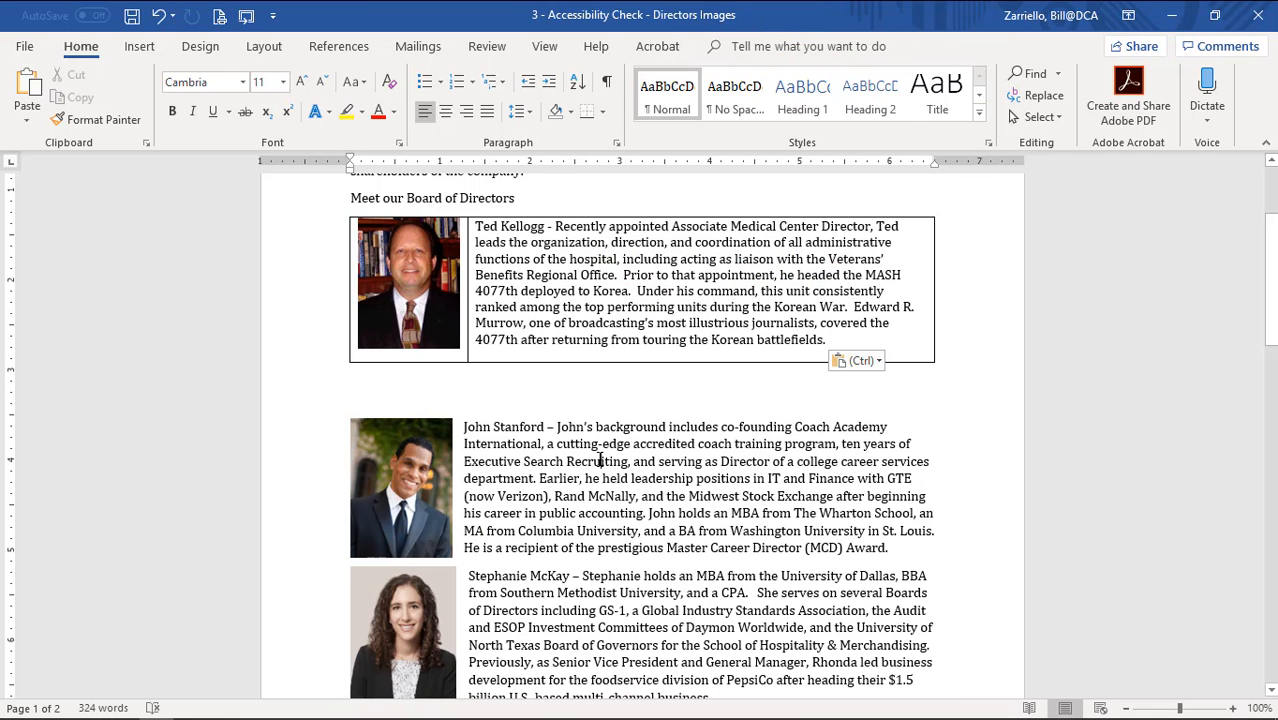
click(393, 282)
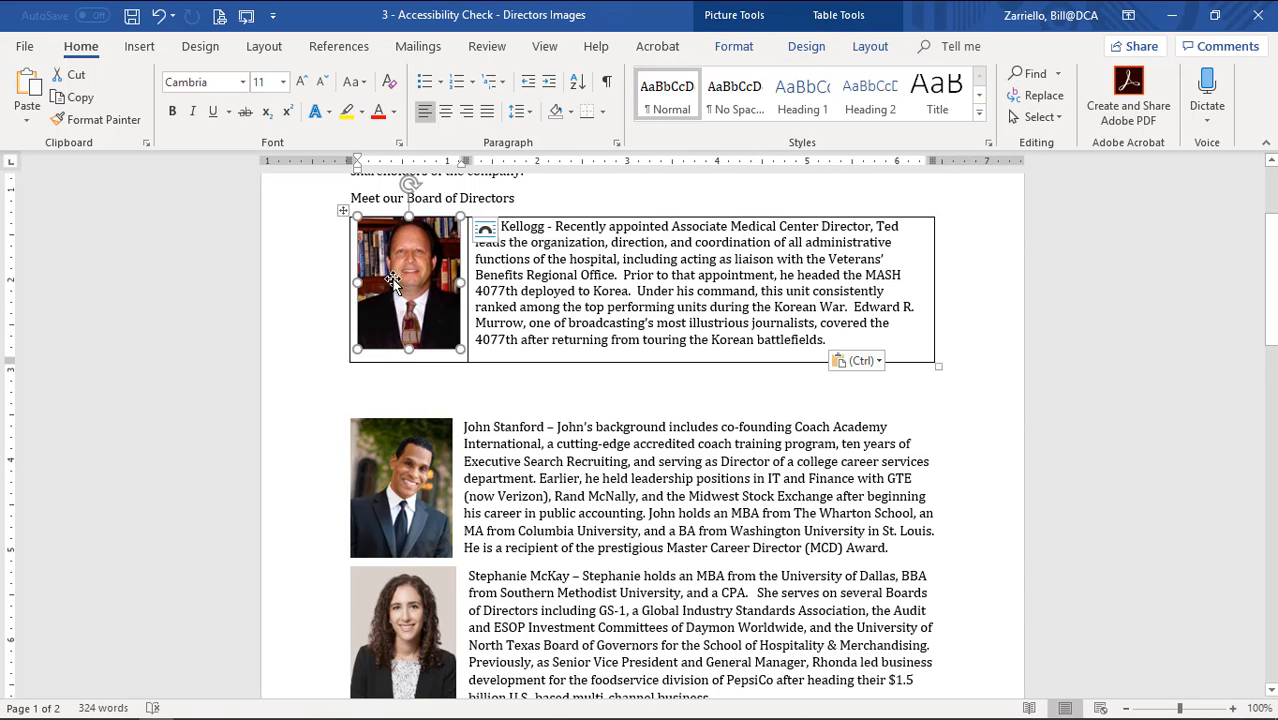
click(588, 294)
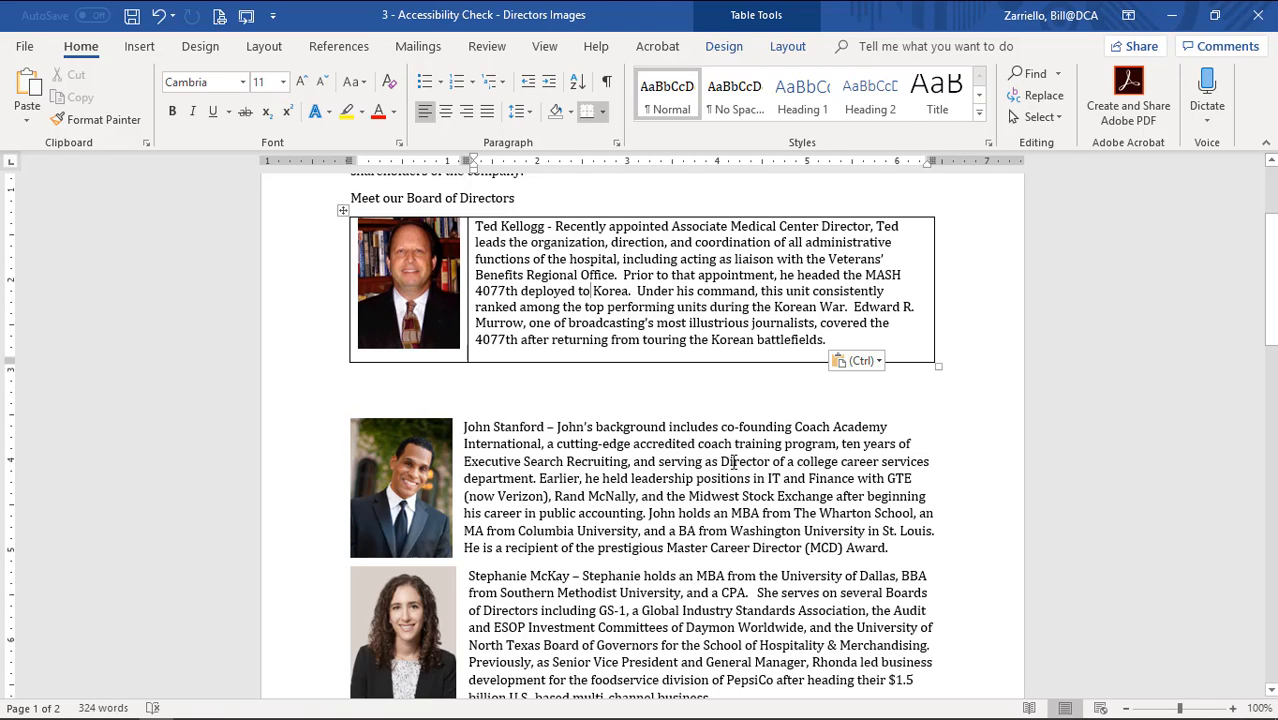
click(735, 463)
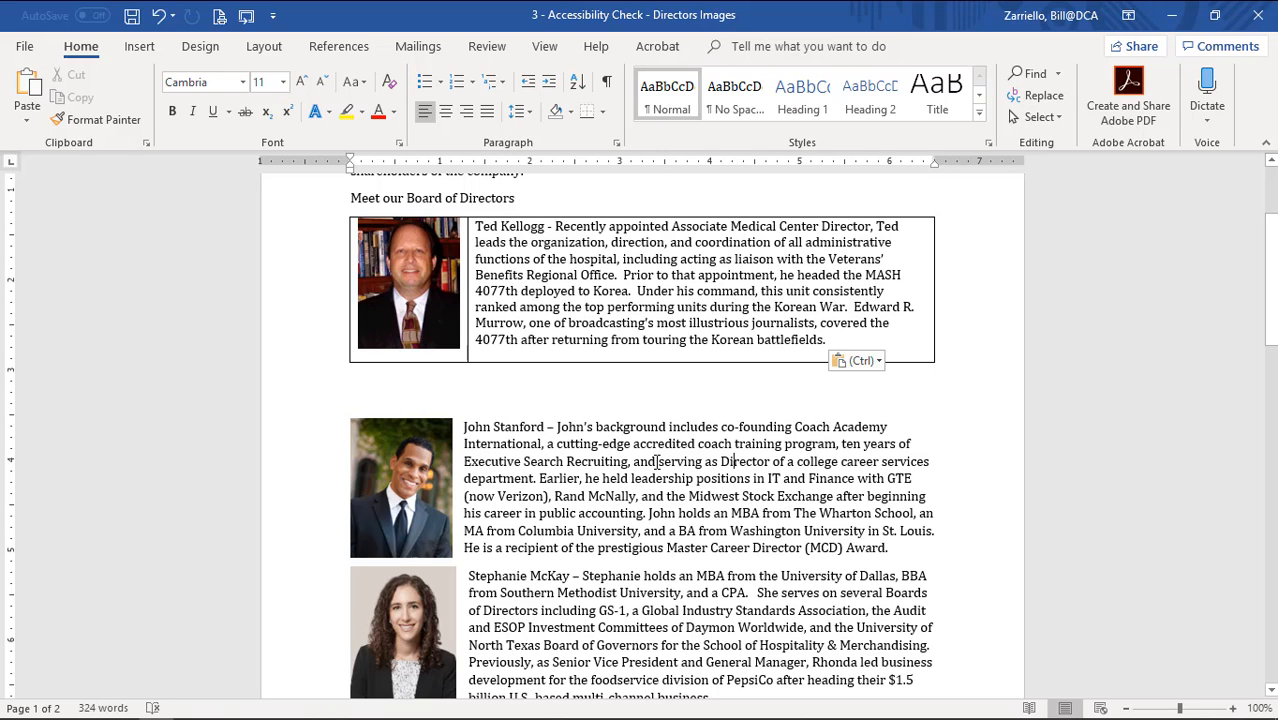
Apply No Border to the photo-and-bio table row from the Home Borders menu.
click(318, 288)
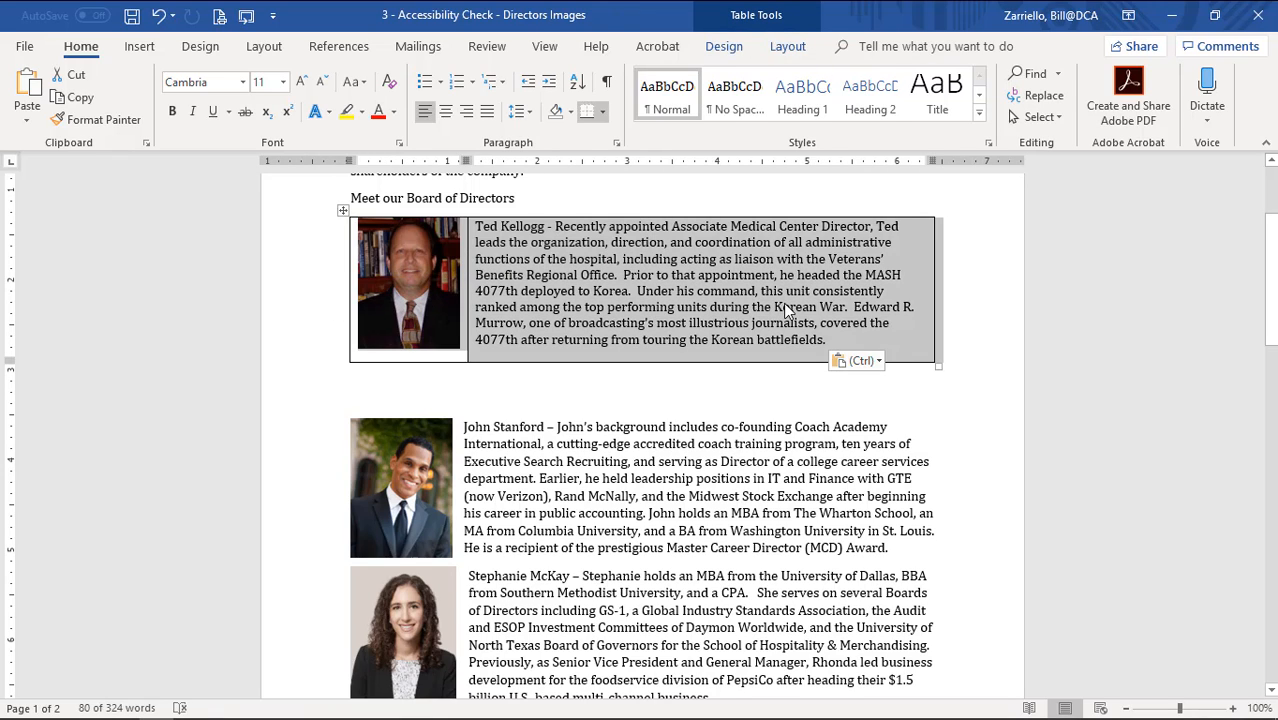
click(603, 111)
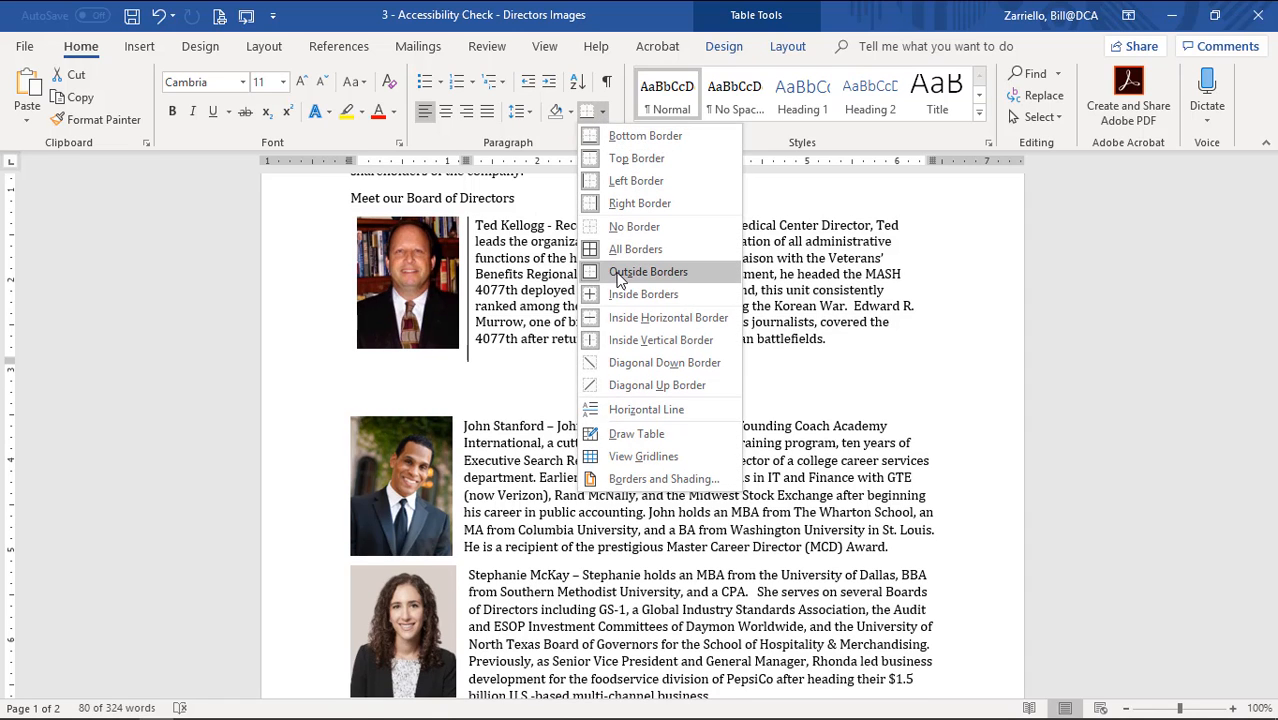
click(634, 226)
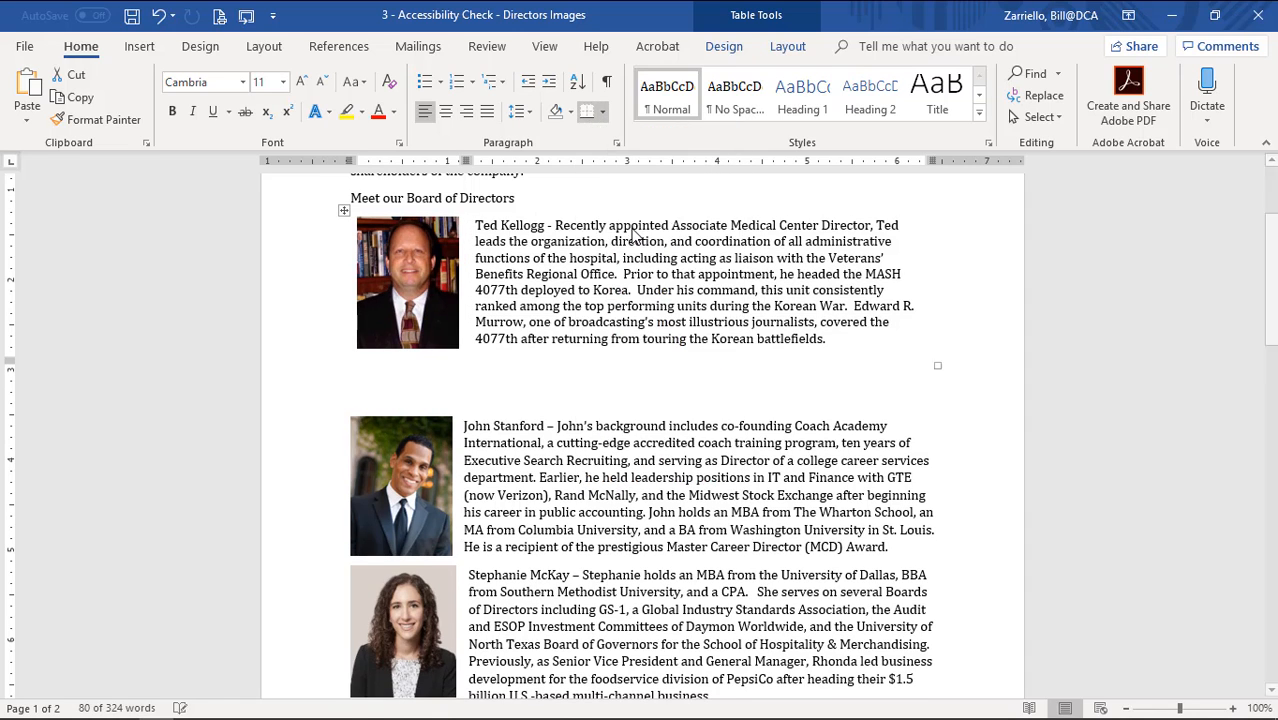
click(644, 478)
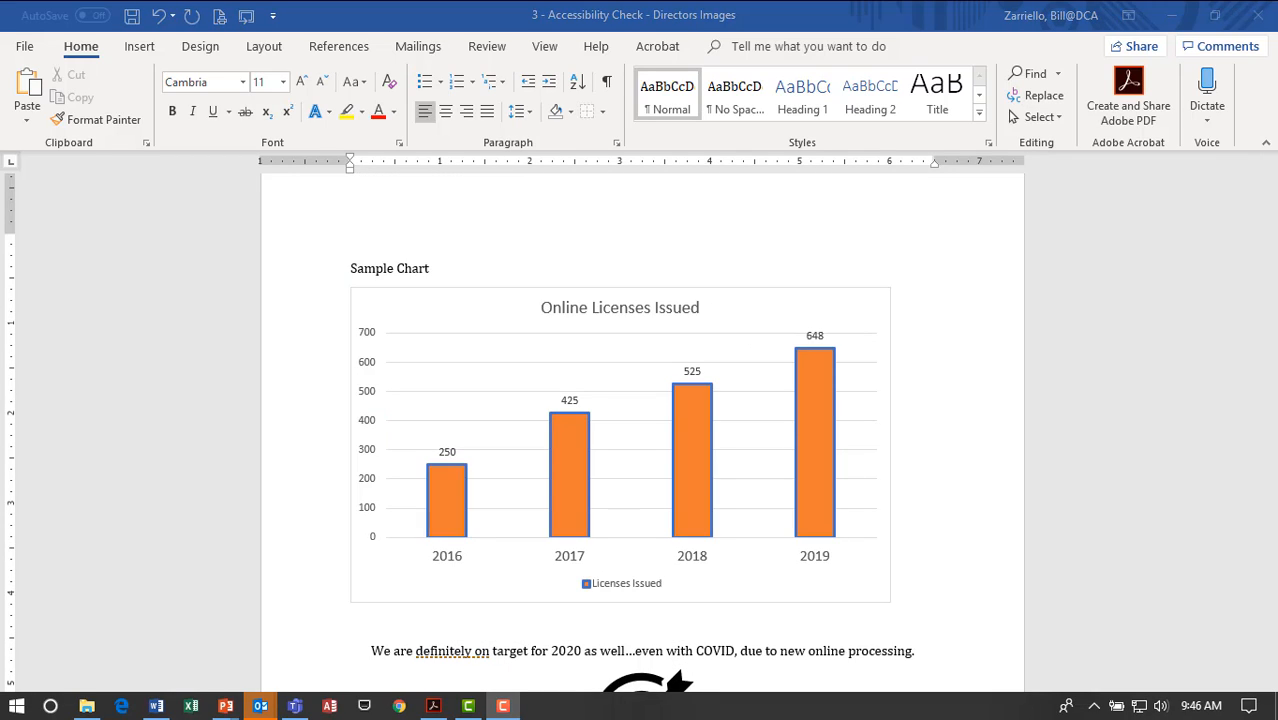
Open the Online Licenses Issued chart's Alt Text pane, close it unchanged, and right-click the chart again.
click(396, 306)
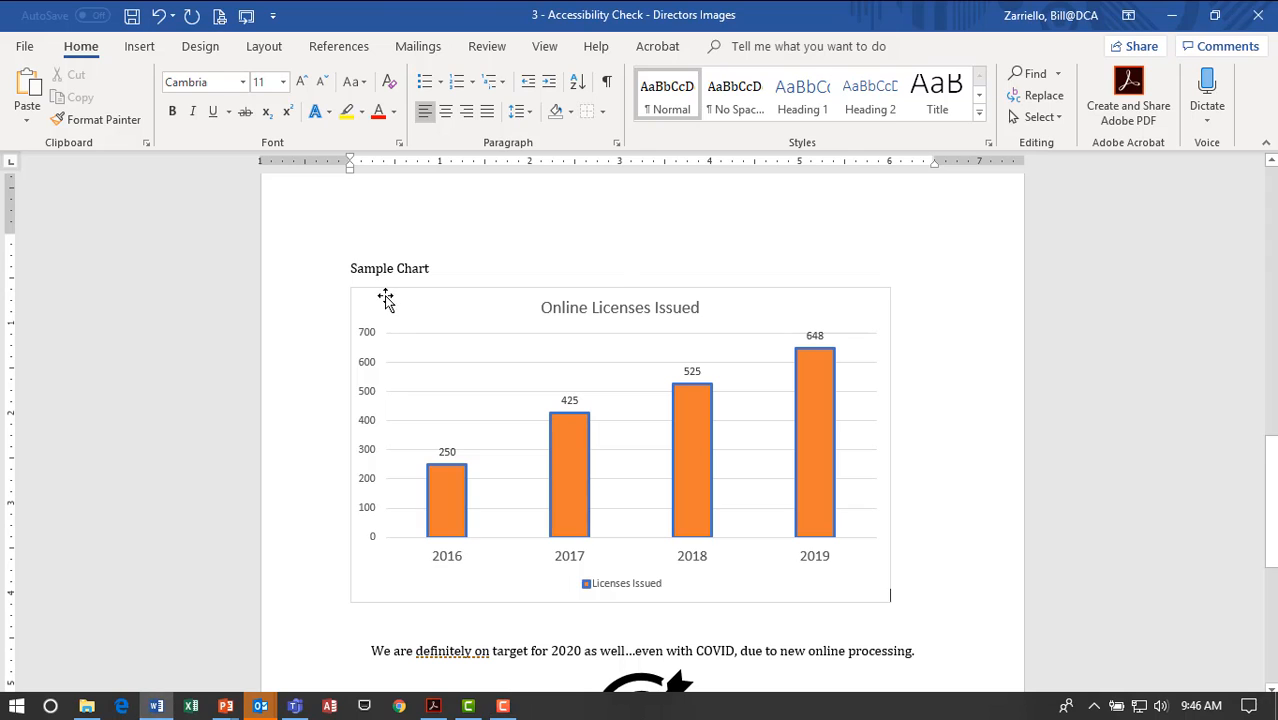
click(387, 300)
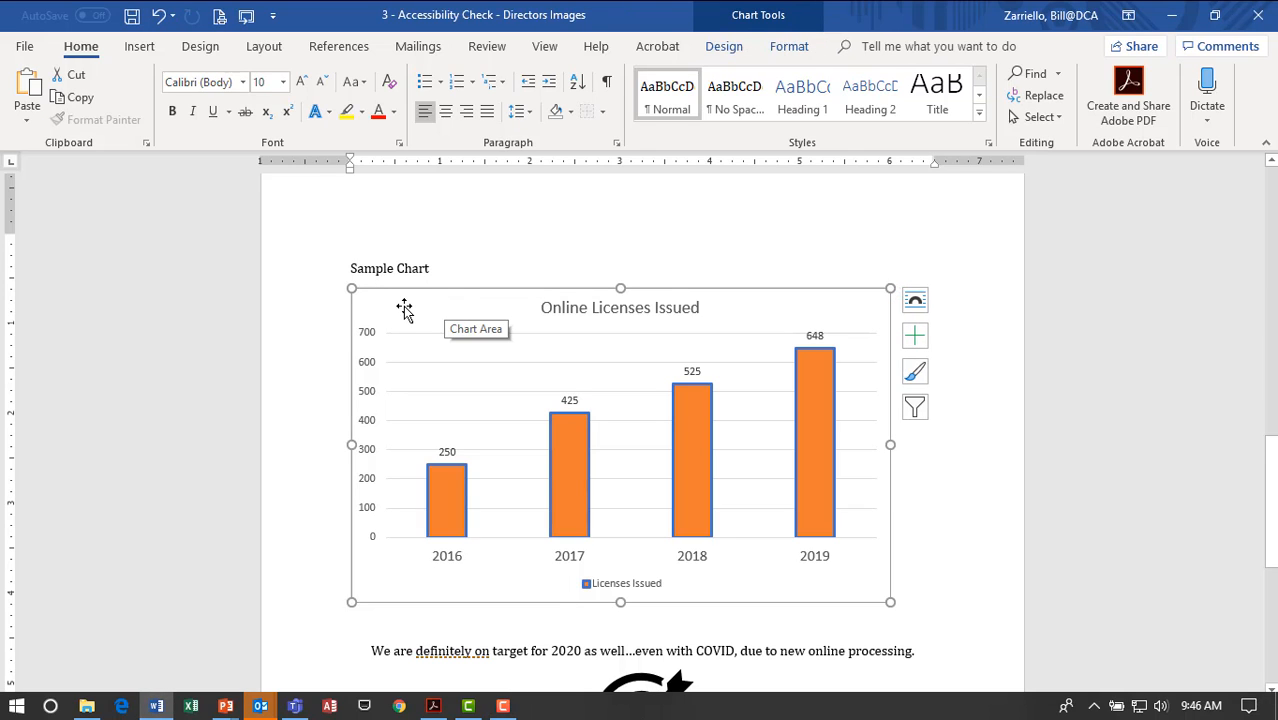
right_click(403, 306)
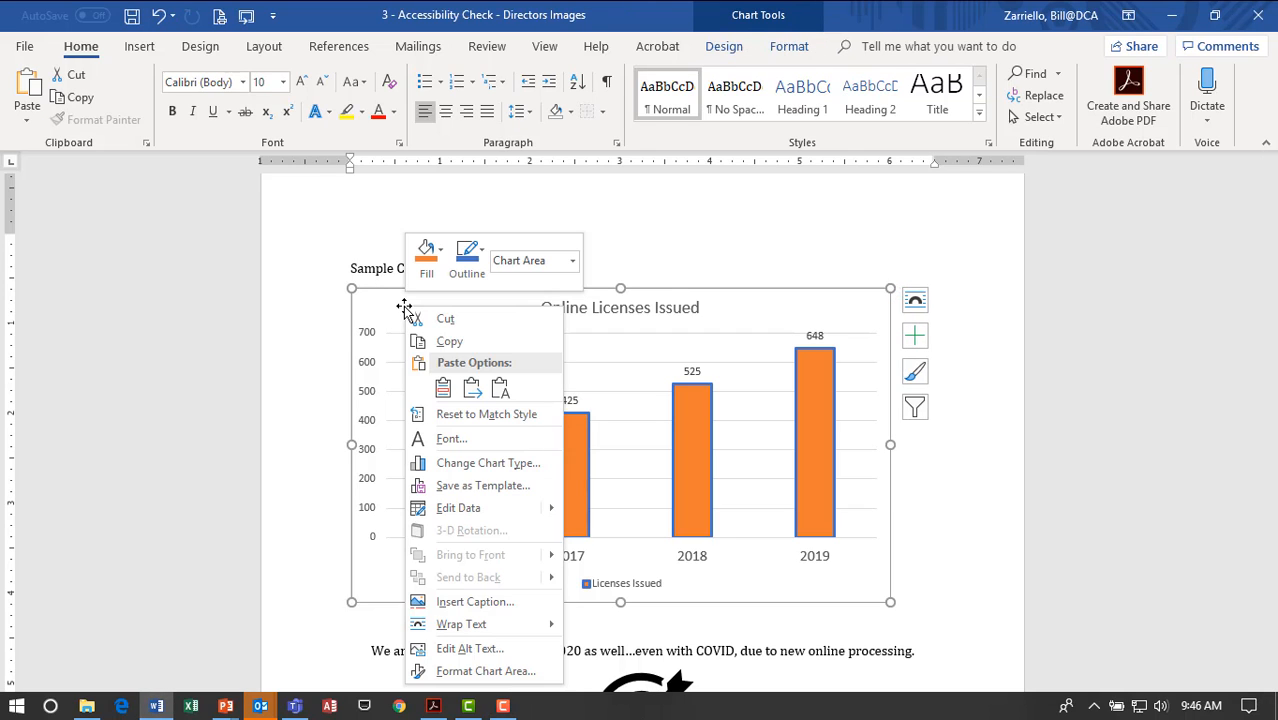
click(470, 649)
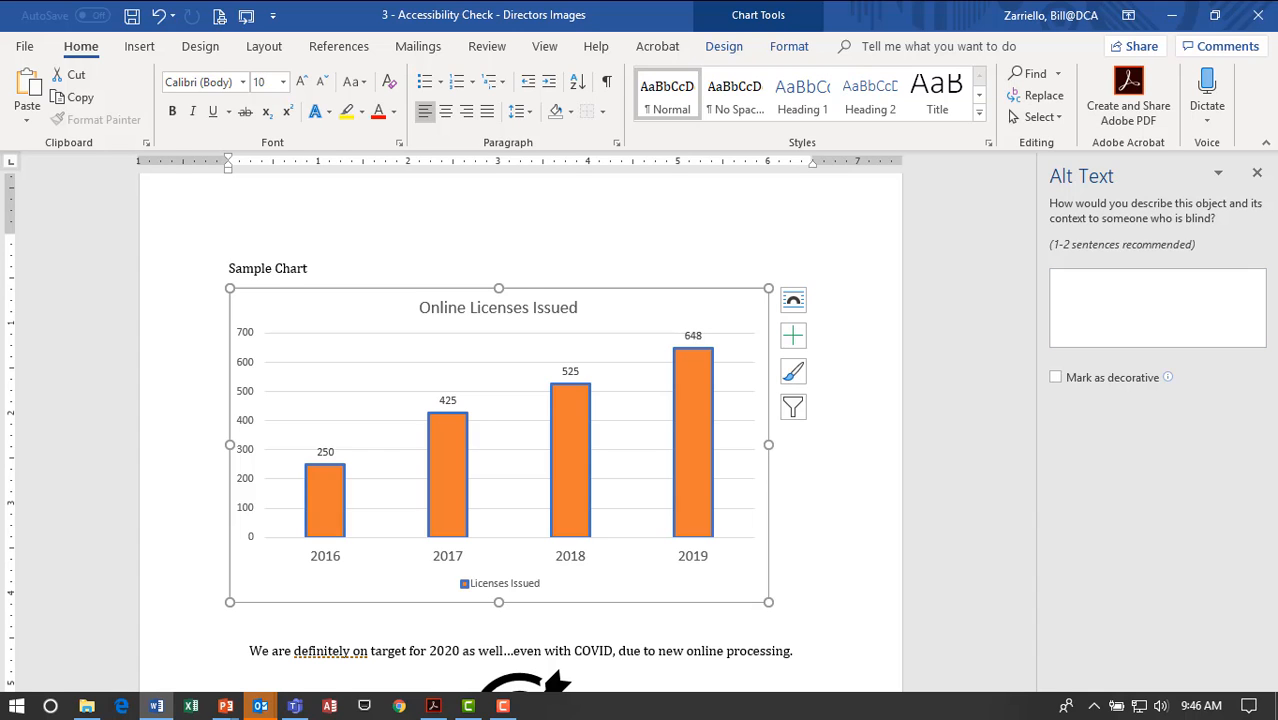
click(1257, 174)
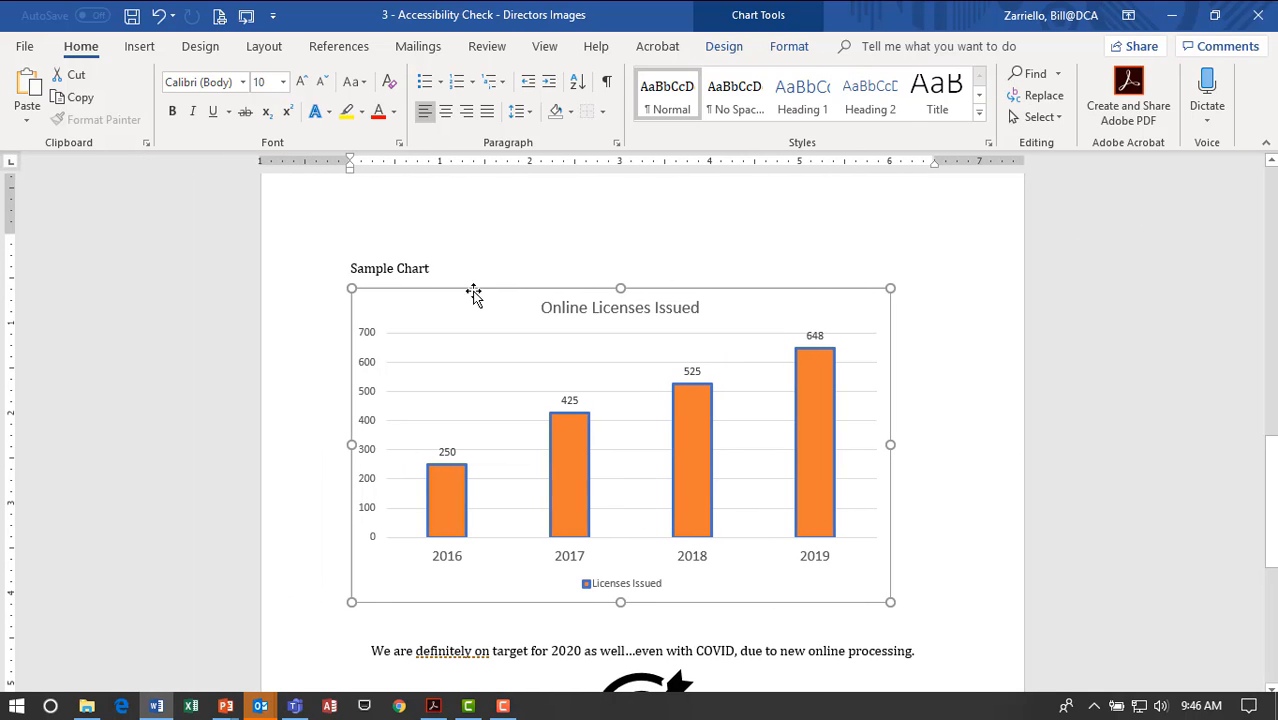
right_click(379, 304)
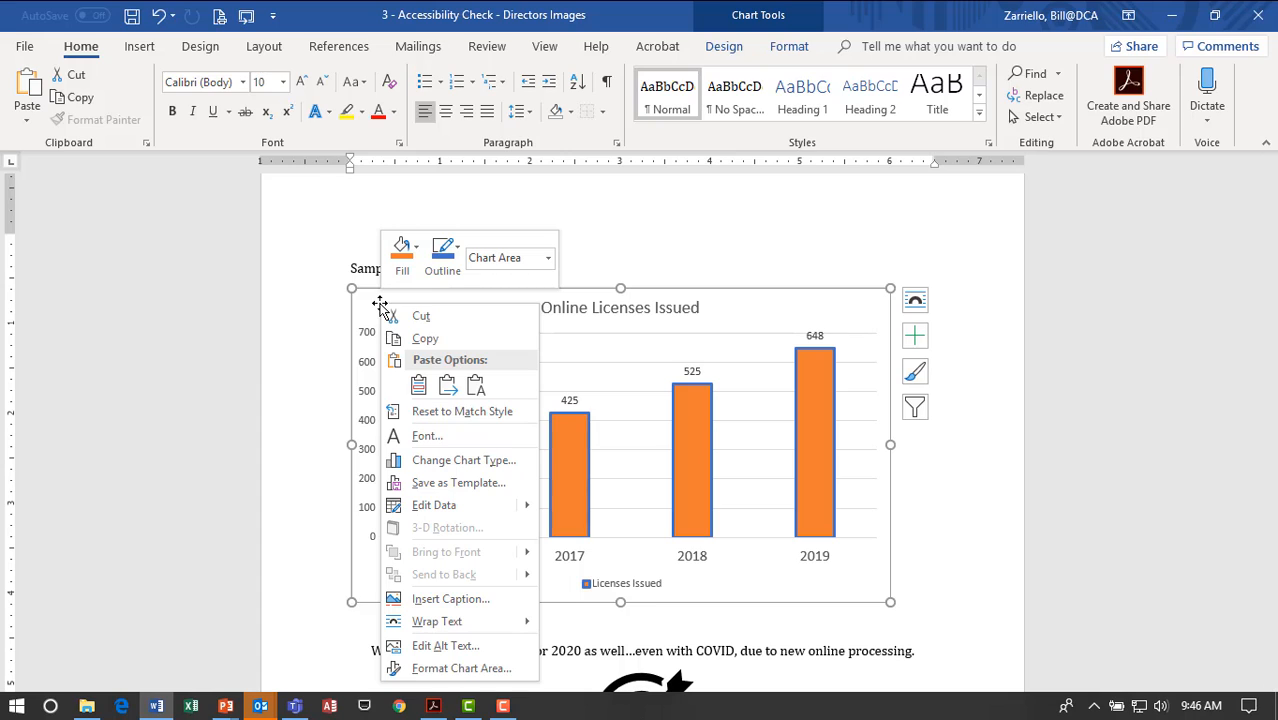
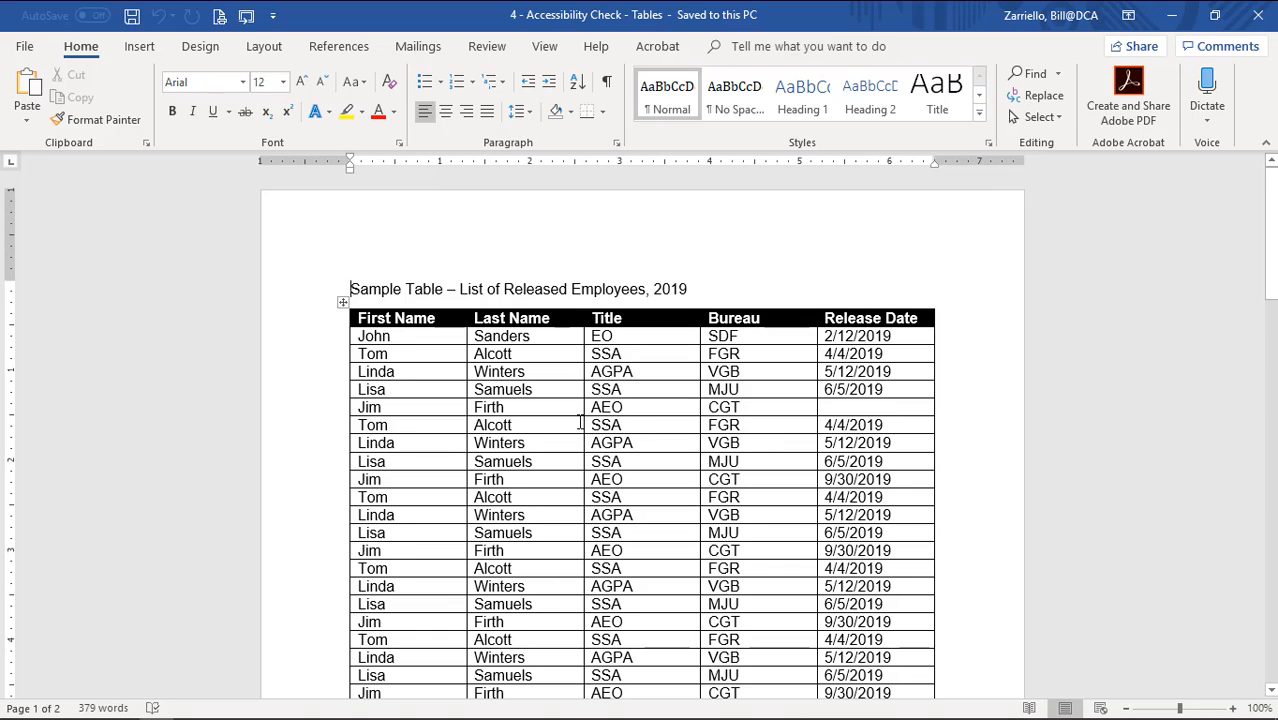
Review the employee table to its end, then select the header row from First Name through Release Date.
scroll(563, 412, down, 3)
scroll(563, 412, down, 10)
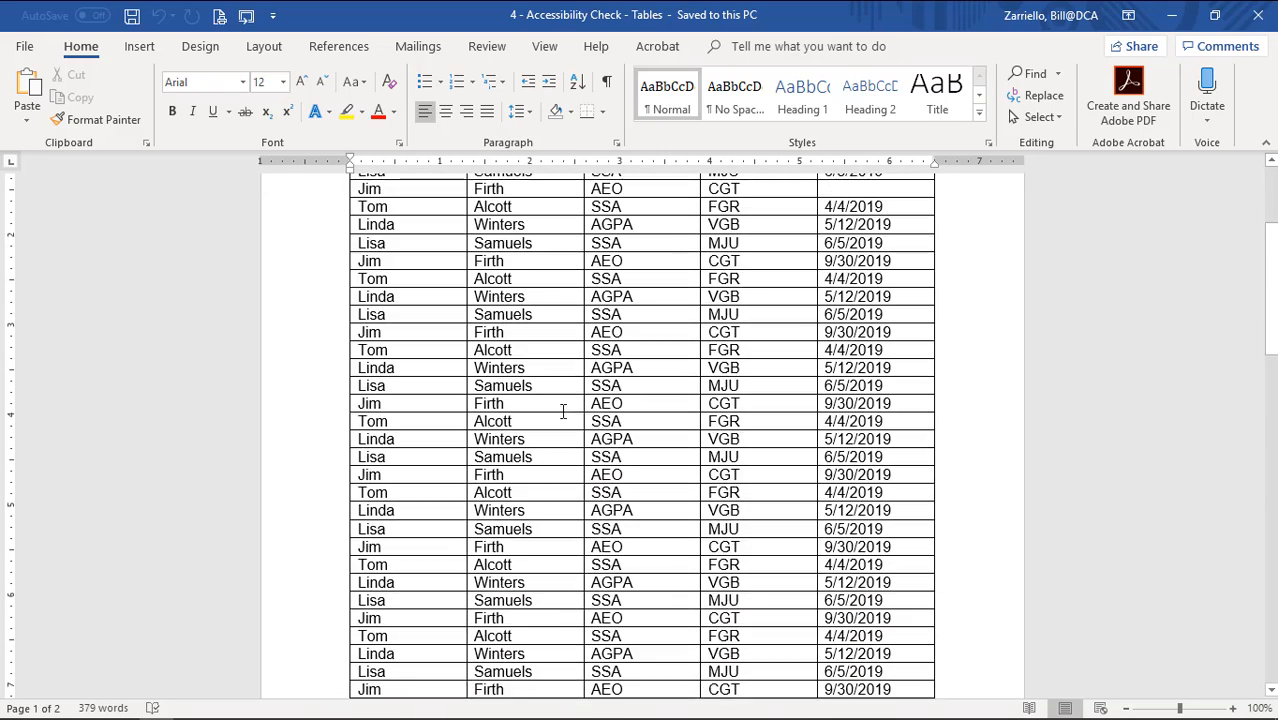
scroll(563, 412, down, 10)
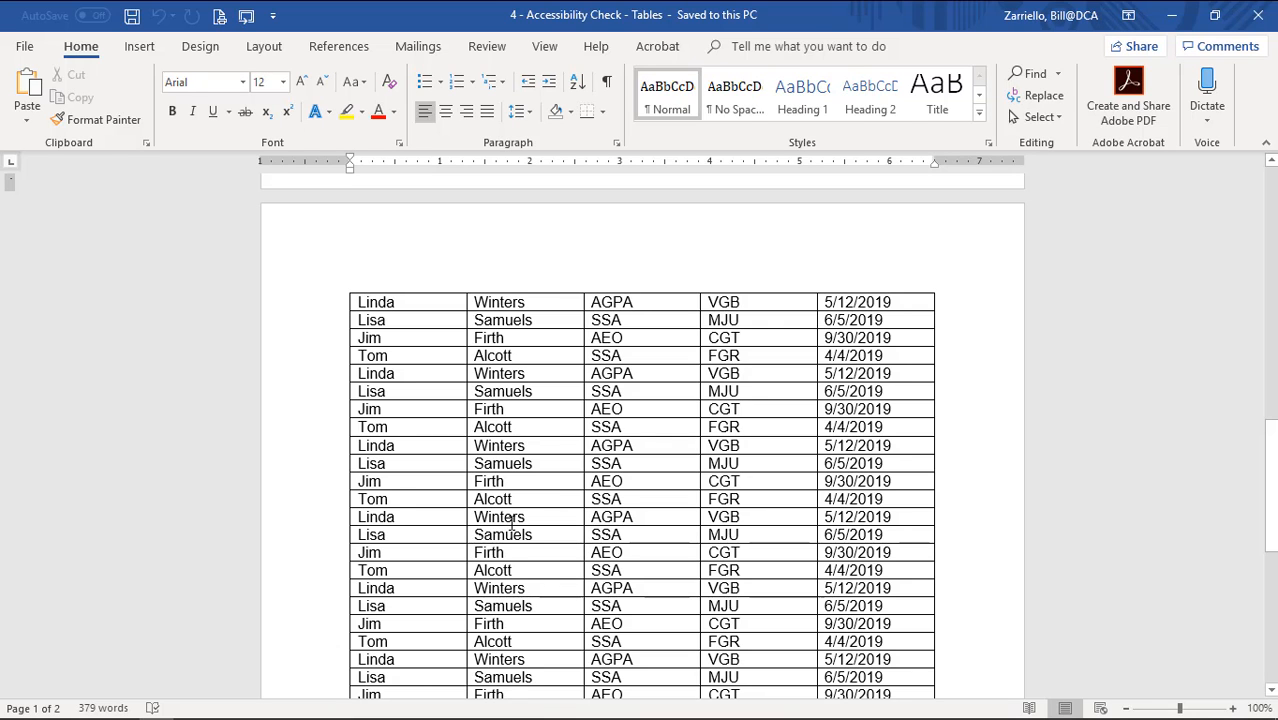
scroll(415, 505, down, 15)
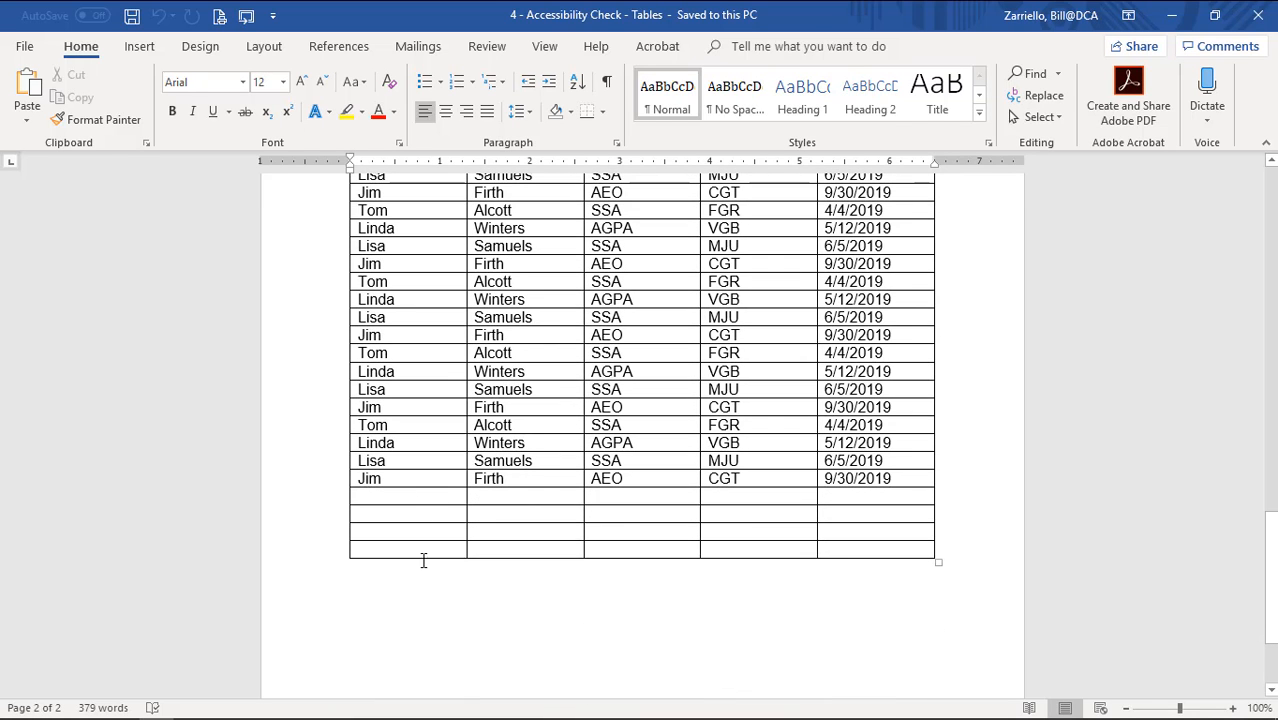
scroll(866, 548, up, 15)
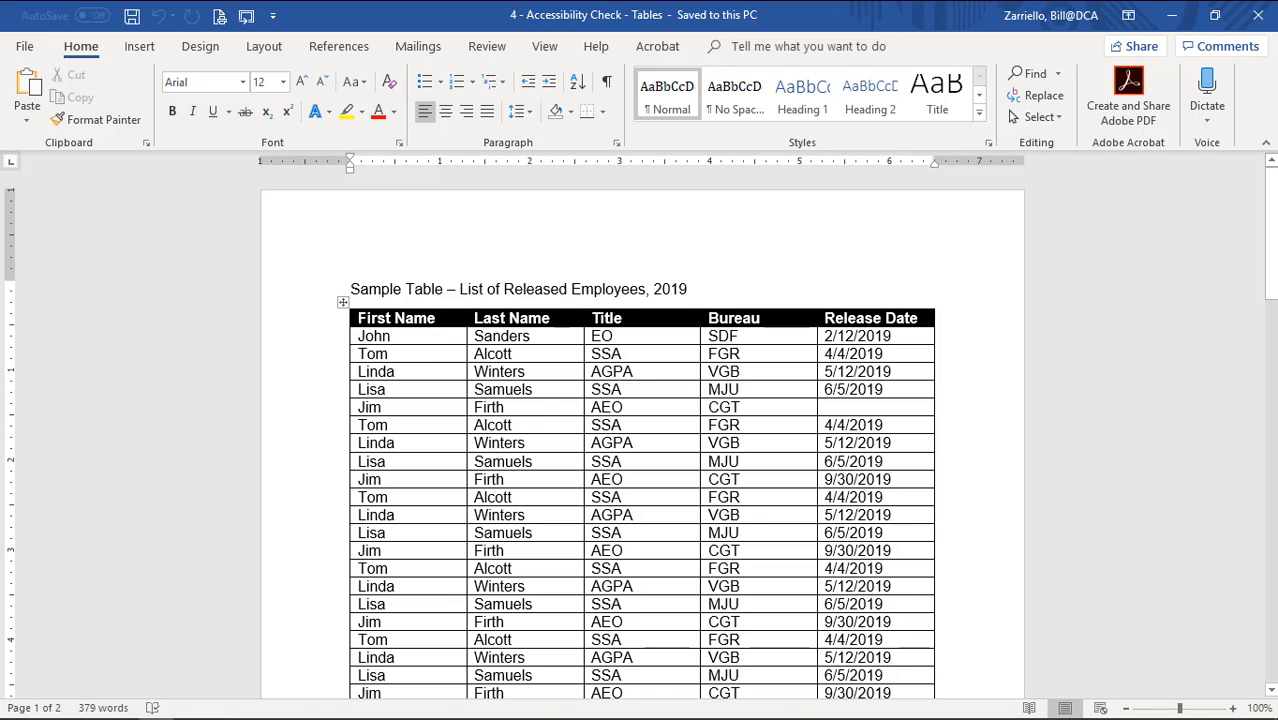
drag(510, 328, 940, 318)
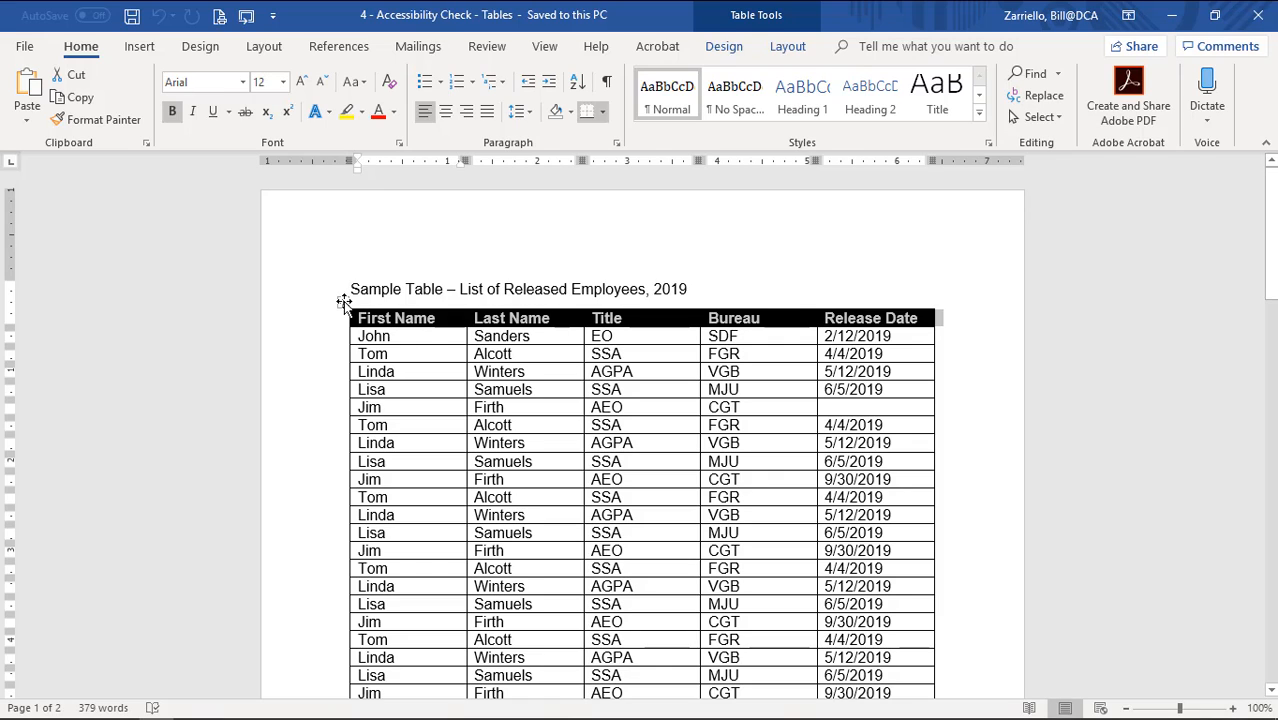
In Table Properties, set the first row to repeat as a header row at the top of each page.
right_click(343, 302)
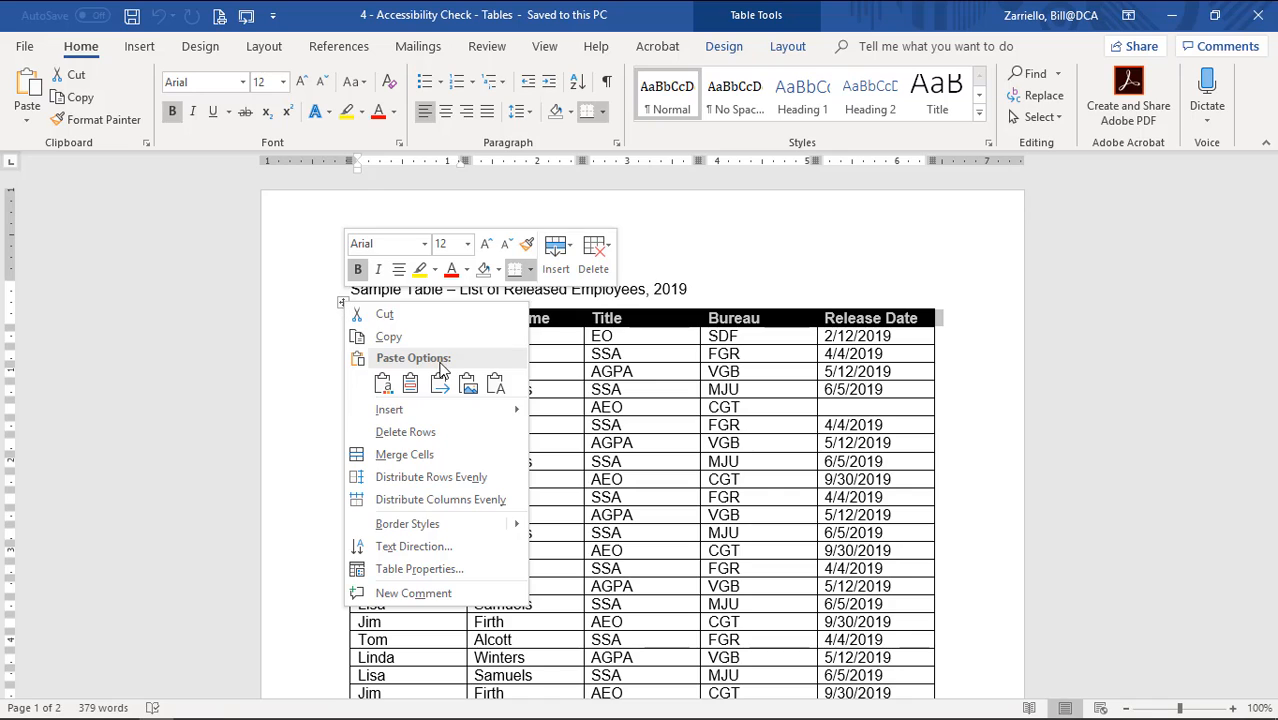
click(444, 571)
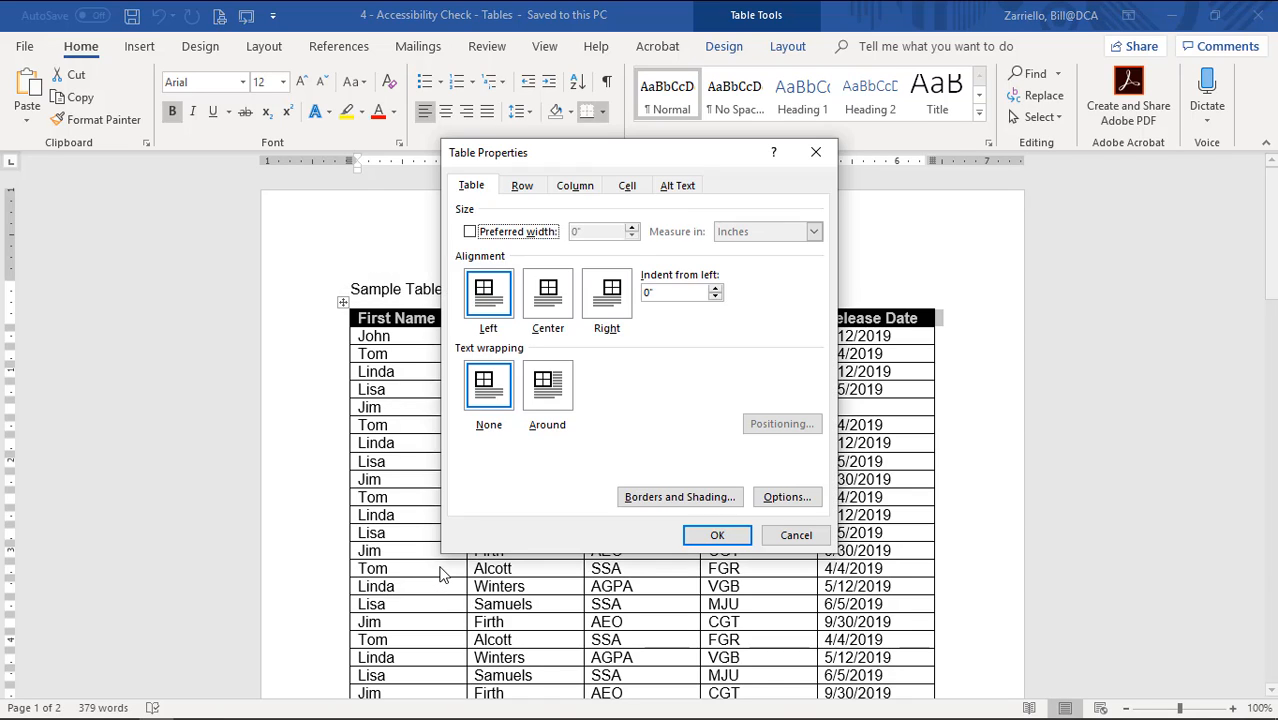
click(523, 186)
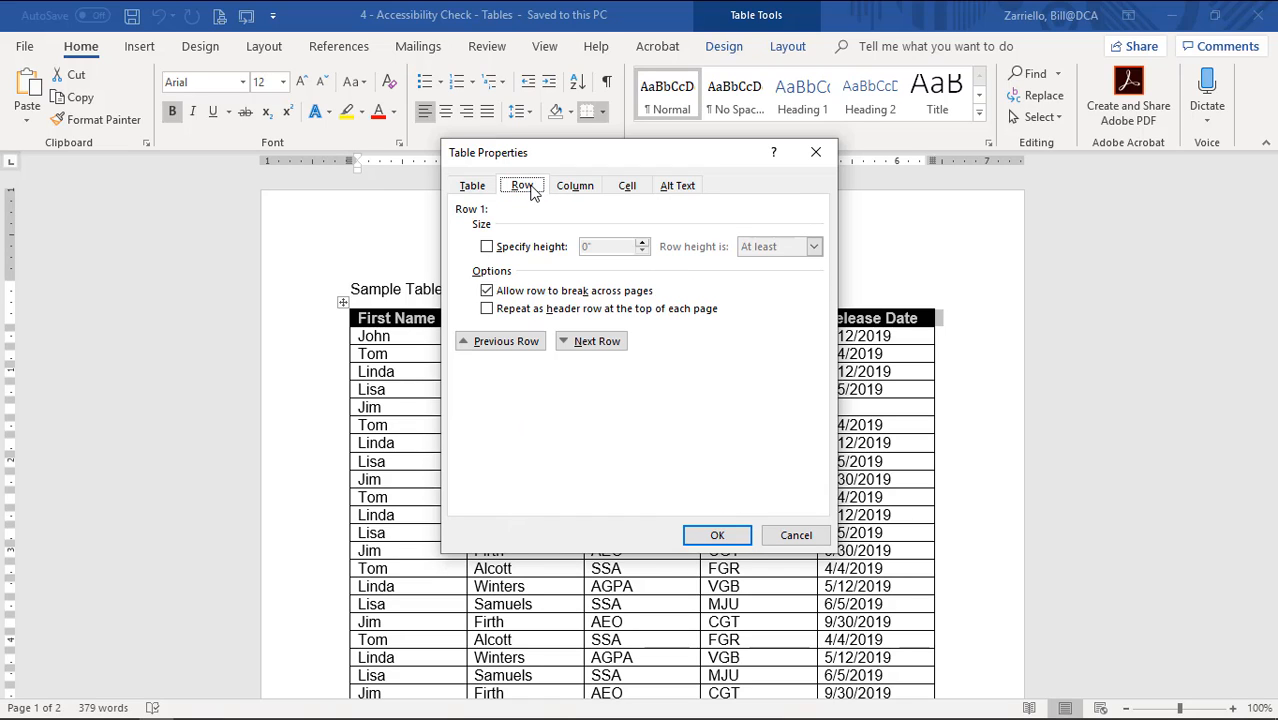
click(487, 310)
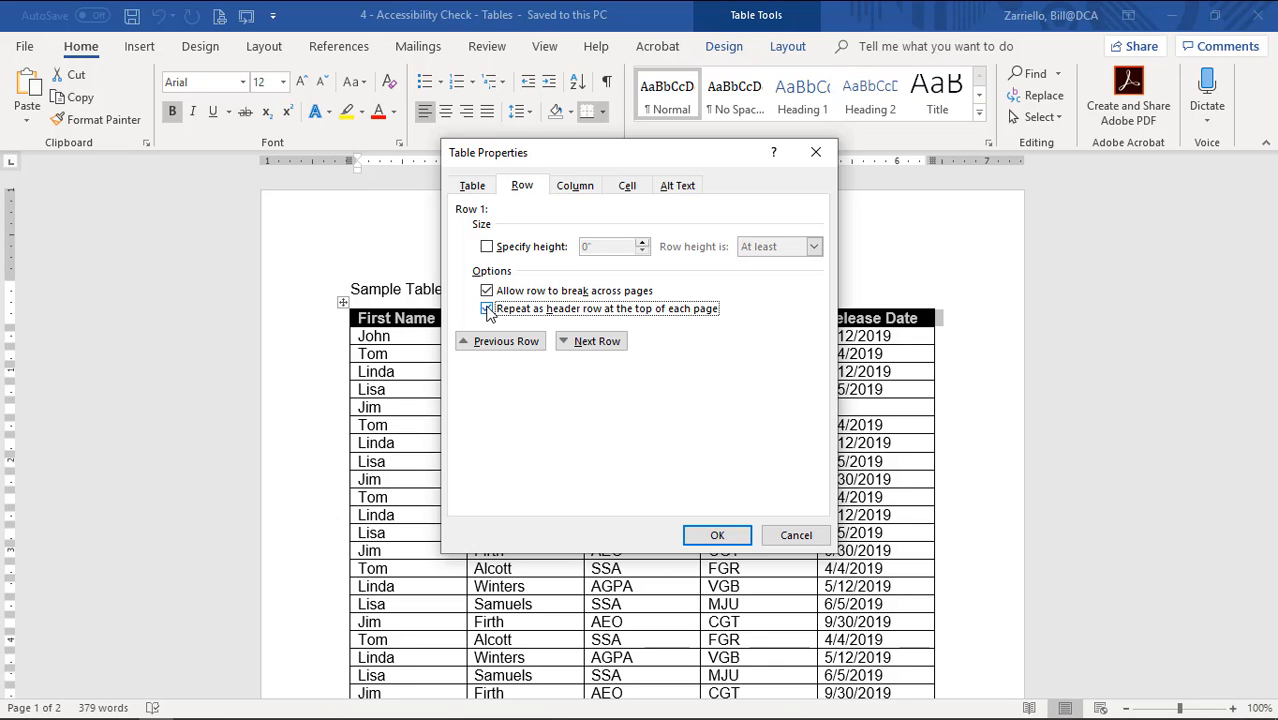
click(712, 535)
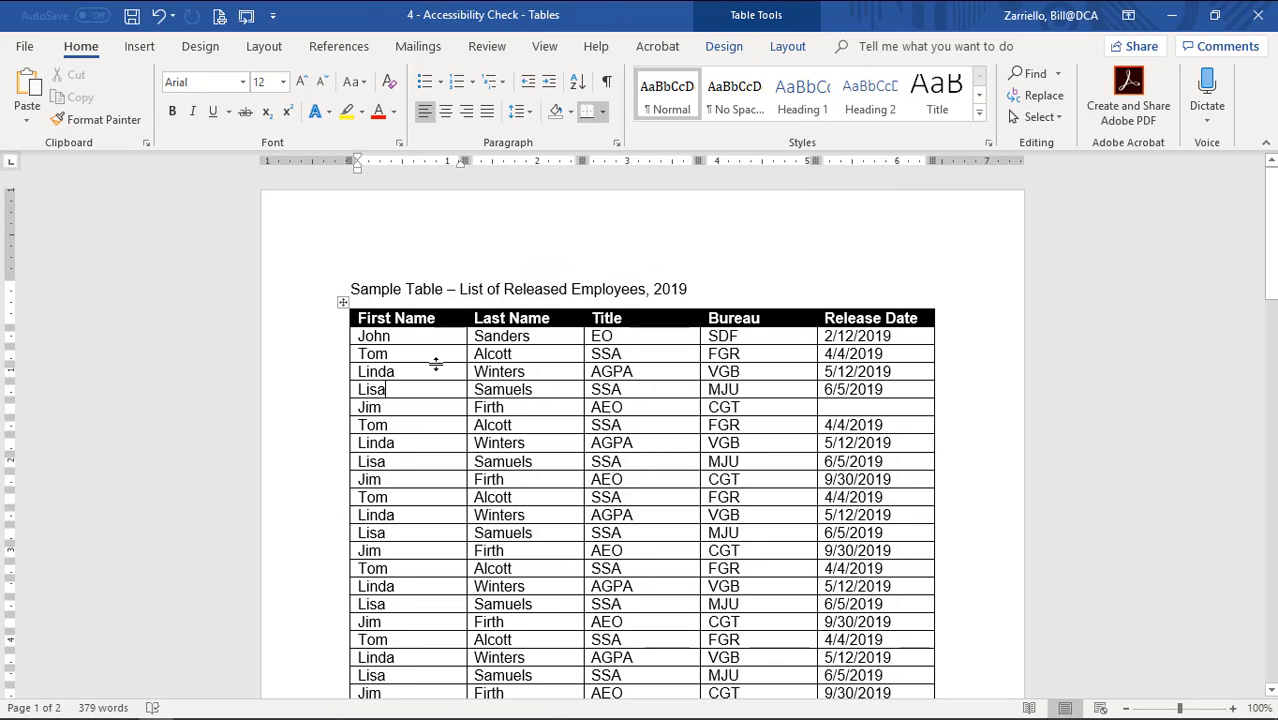
scroll(438, 362, down, 8)
scroll(438, 362, down, 10)
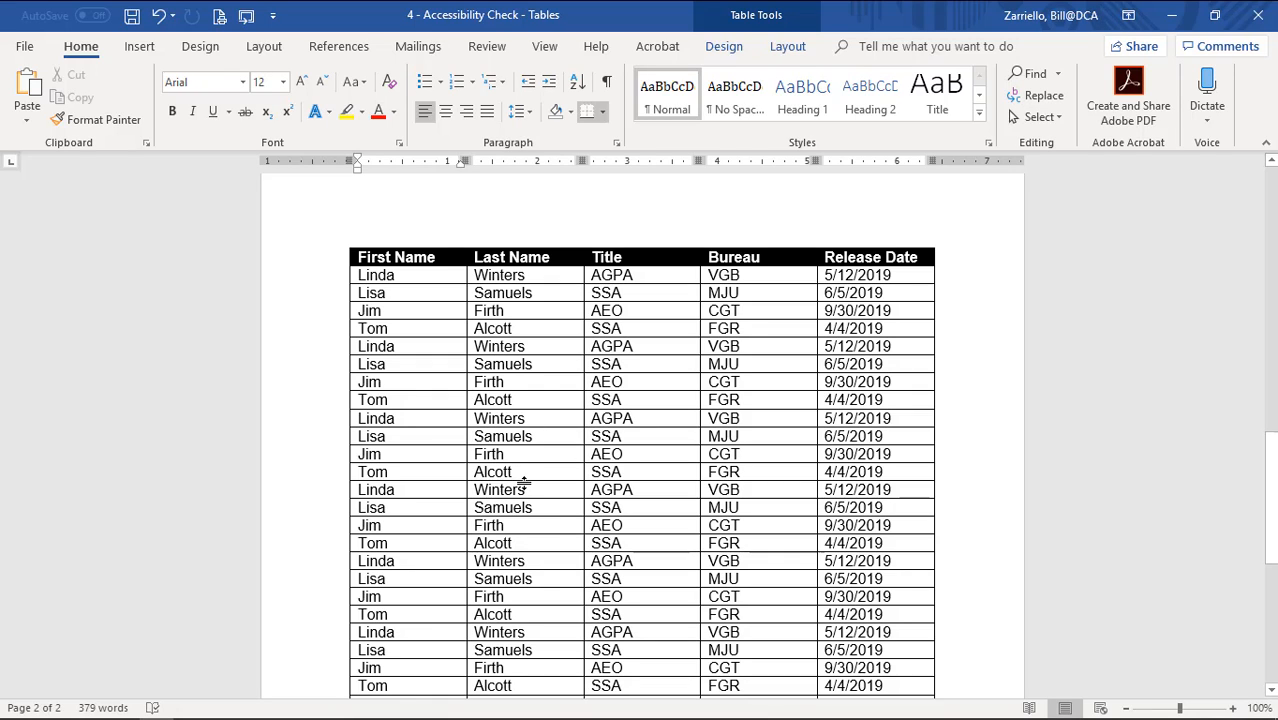
scroll(550, 500, up, 15)
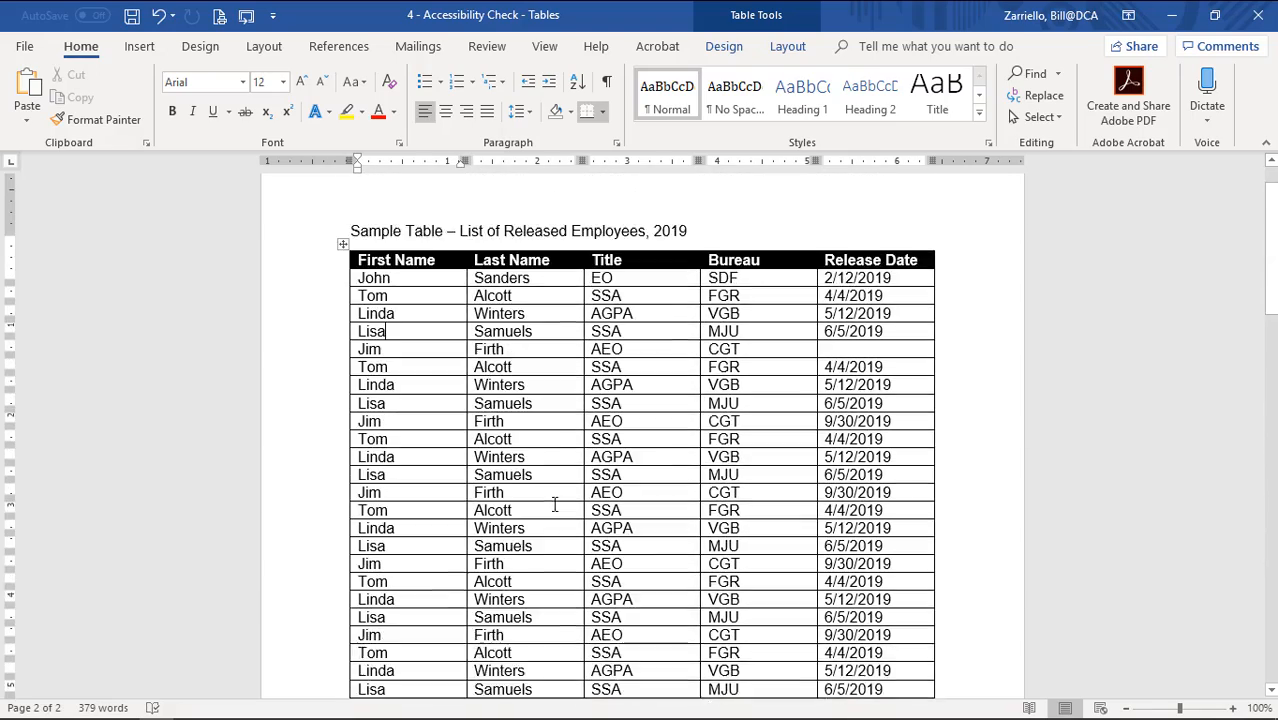
scroll(555, 505, up, 1)
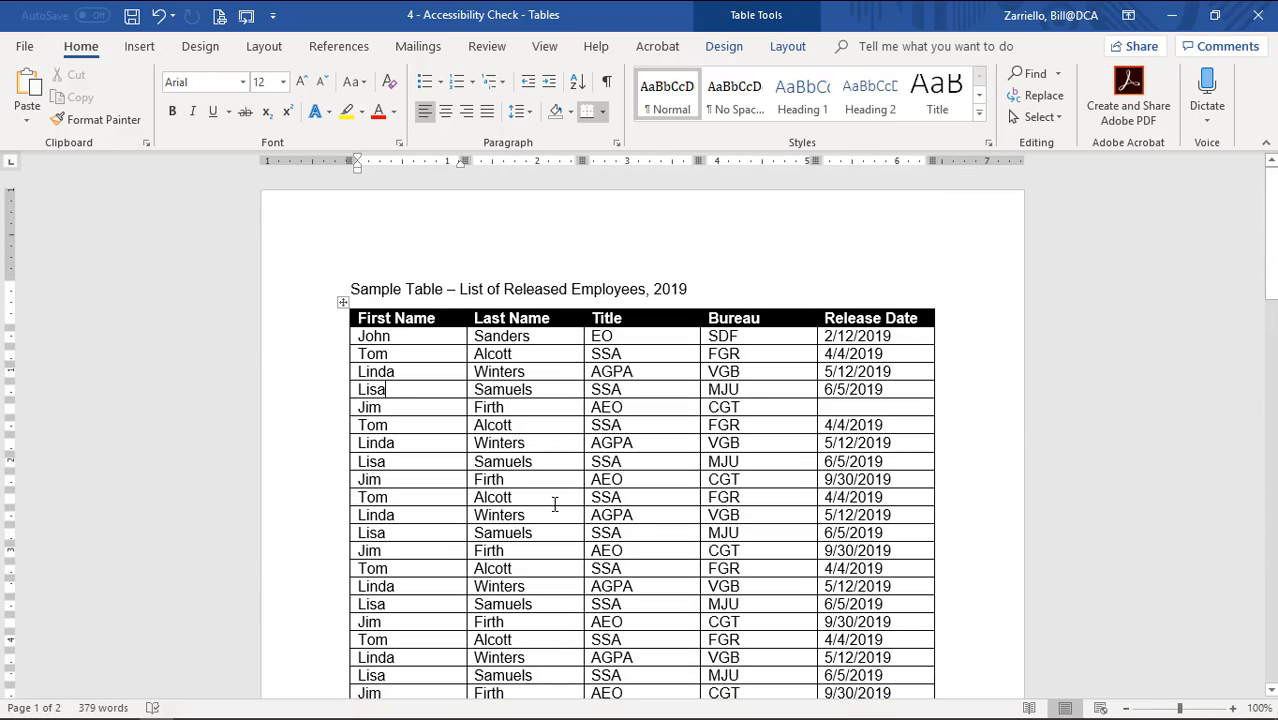
Enter the table's alt text title 'List of Released Employees for 2019'.
right_click(342, 303)
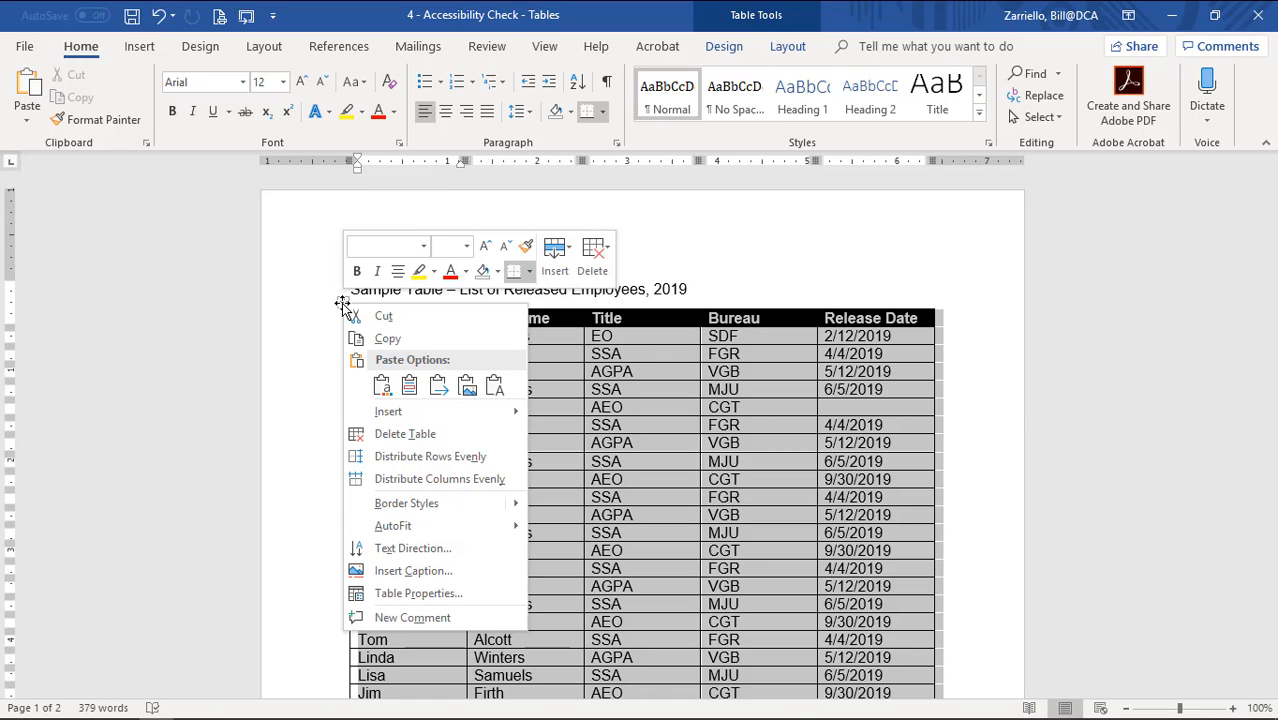
click(428, 594)
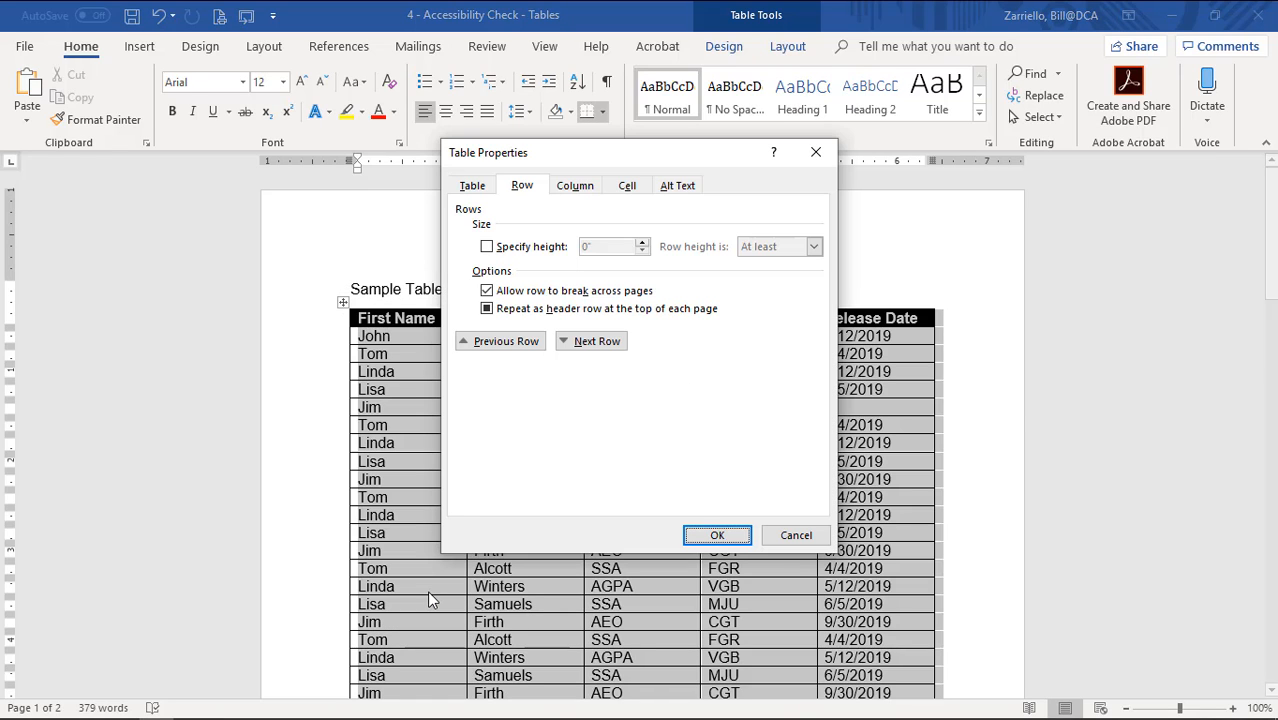
click(677, 187)
click(536, 229)
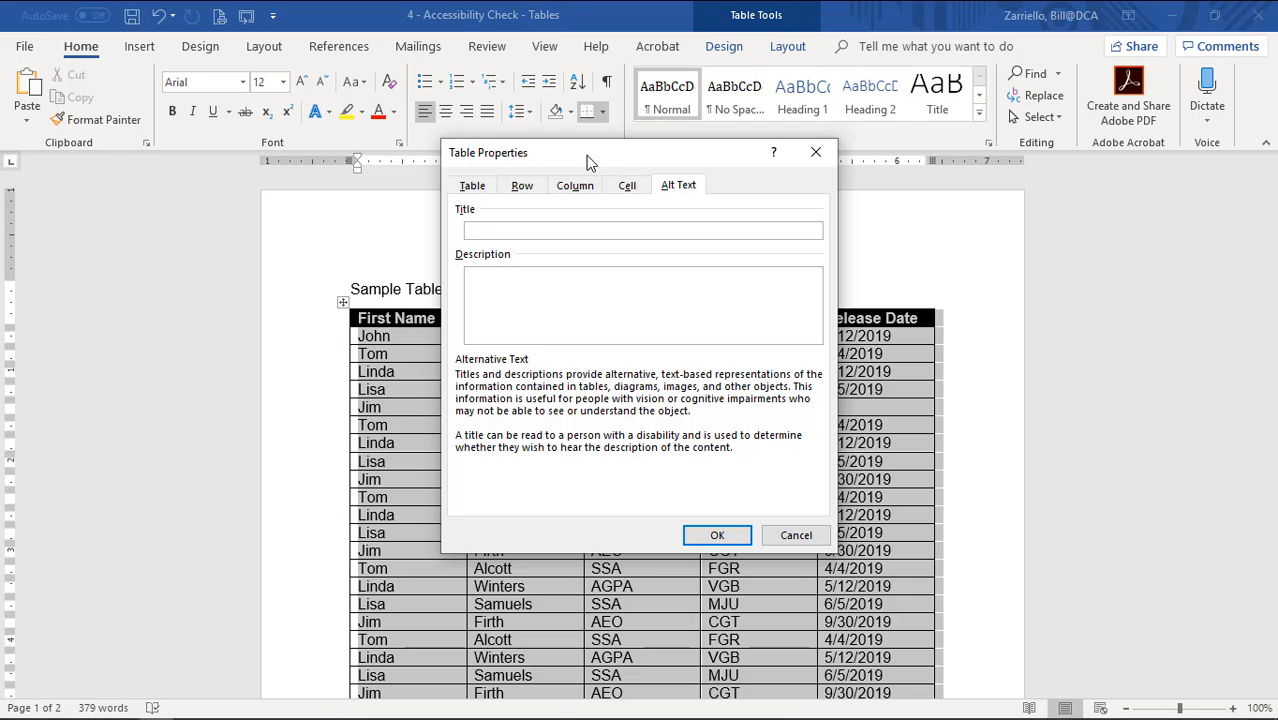
drag(589, 162, 569, 338)
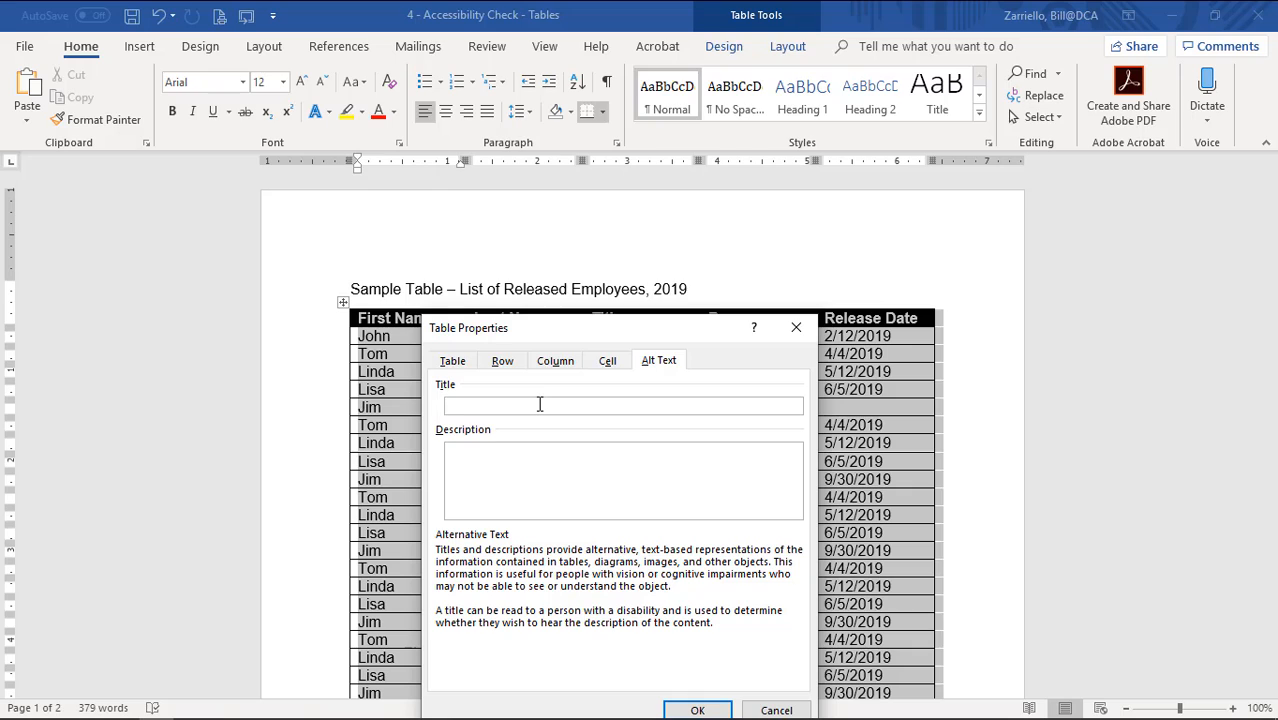
text(List of Released Employees for 2019)
Add the placeholder alt text description 'xxxxx' and confirm the table properties.
click(498, 454)
drag(607, 322, 605, 275)
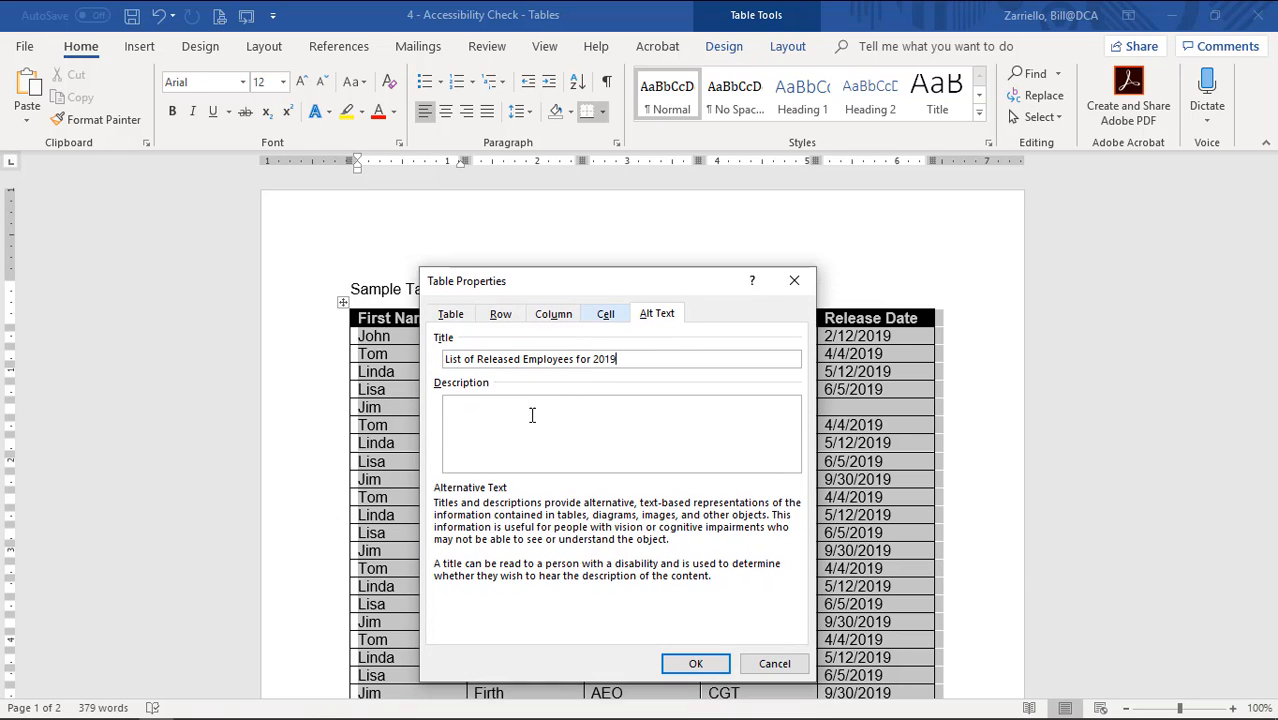
click(526, 424)
text(xxxxx)
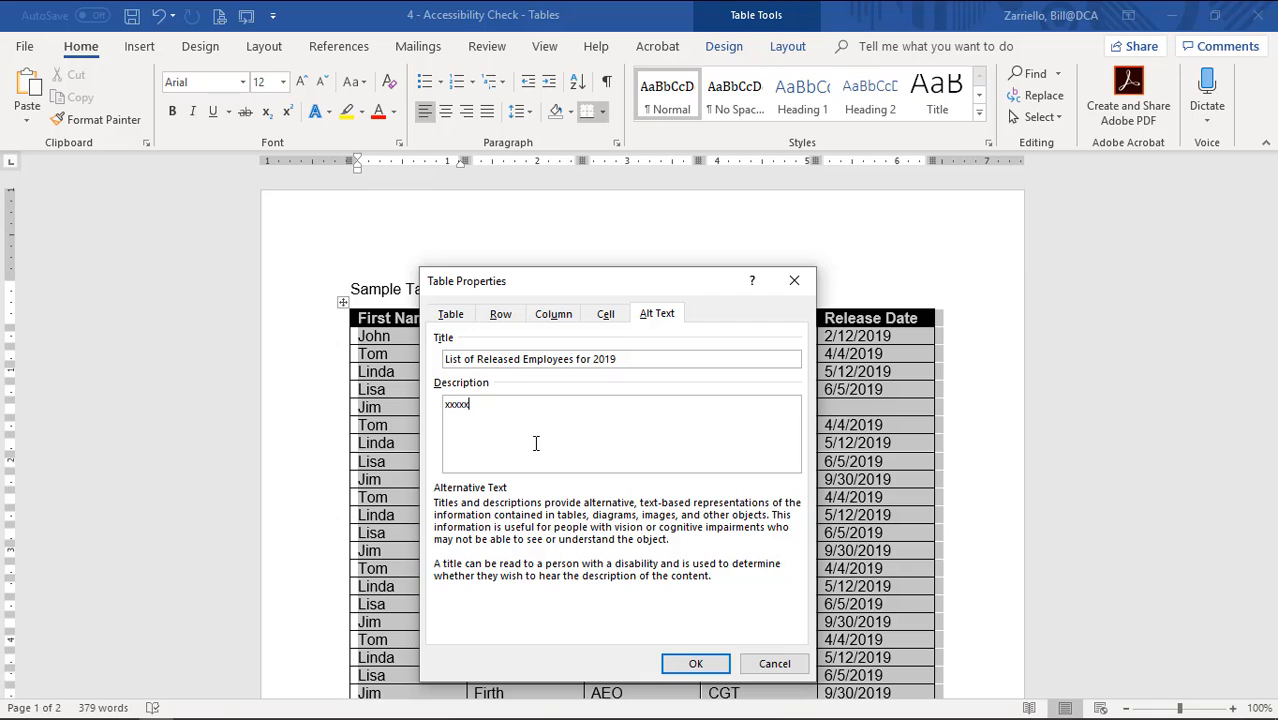
click(694, 664)
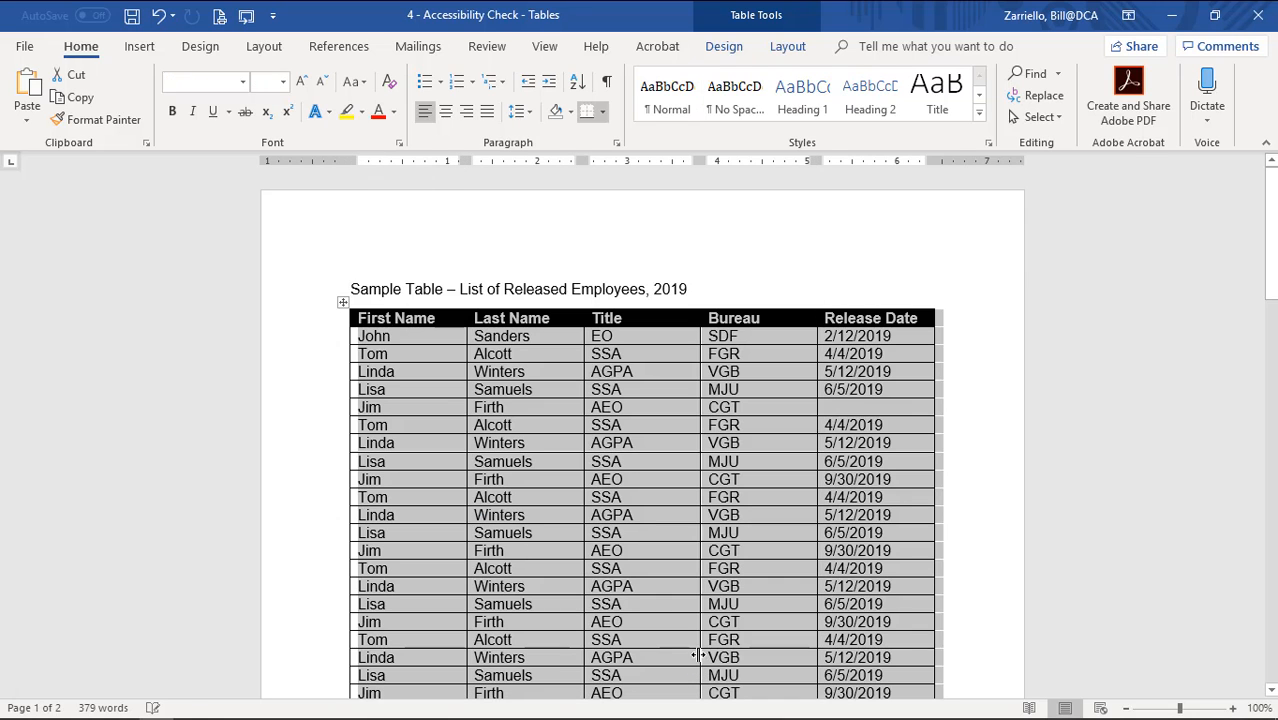
Select the four empty rows at the bottom of the table and delete them.
click(415, 370)
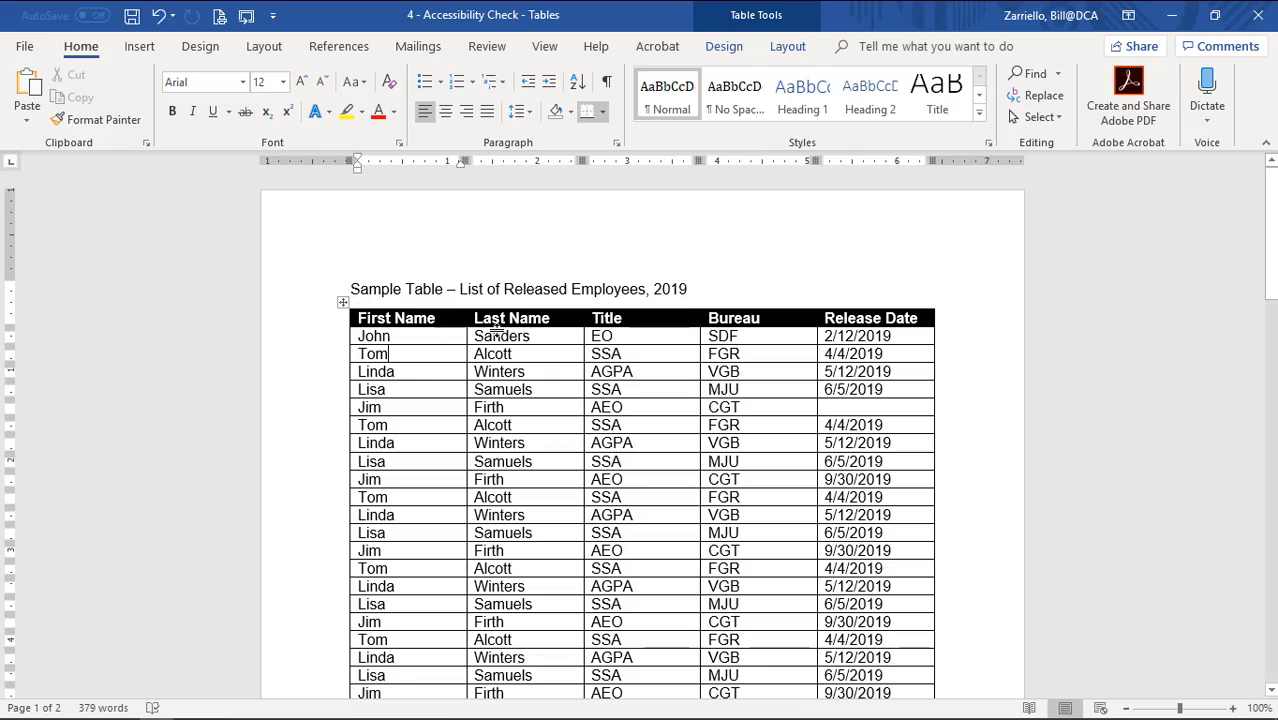
scroll(519, 404, down, 15)
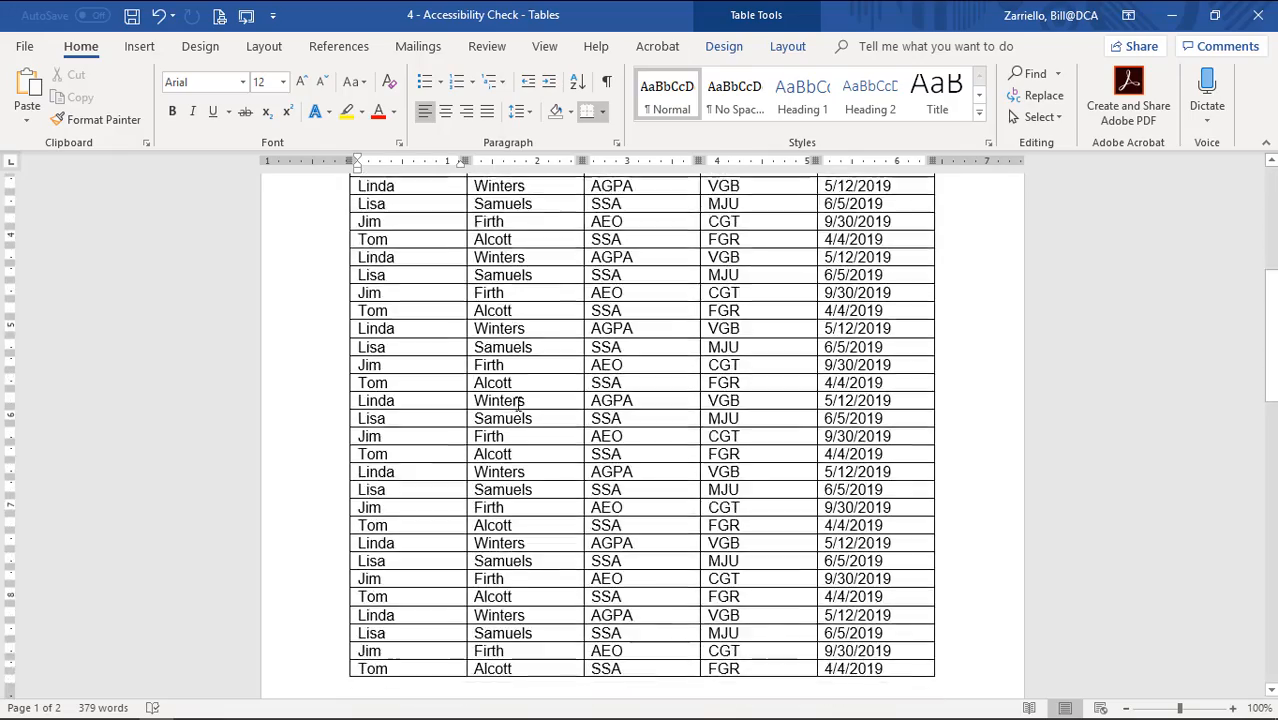
scroll(519, 404, down, 8)
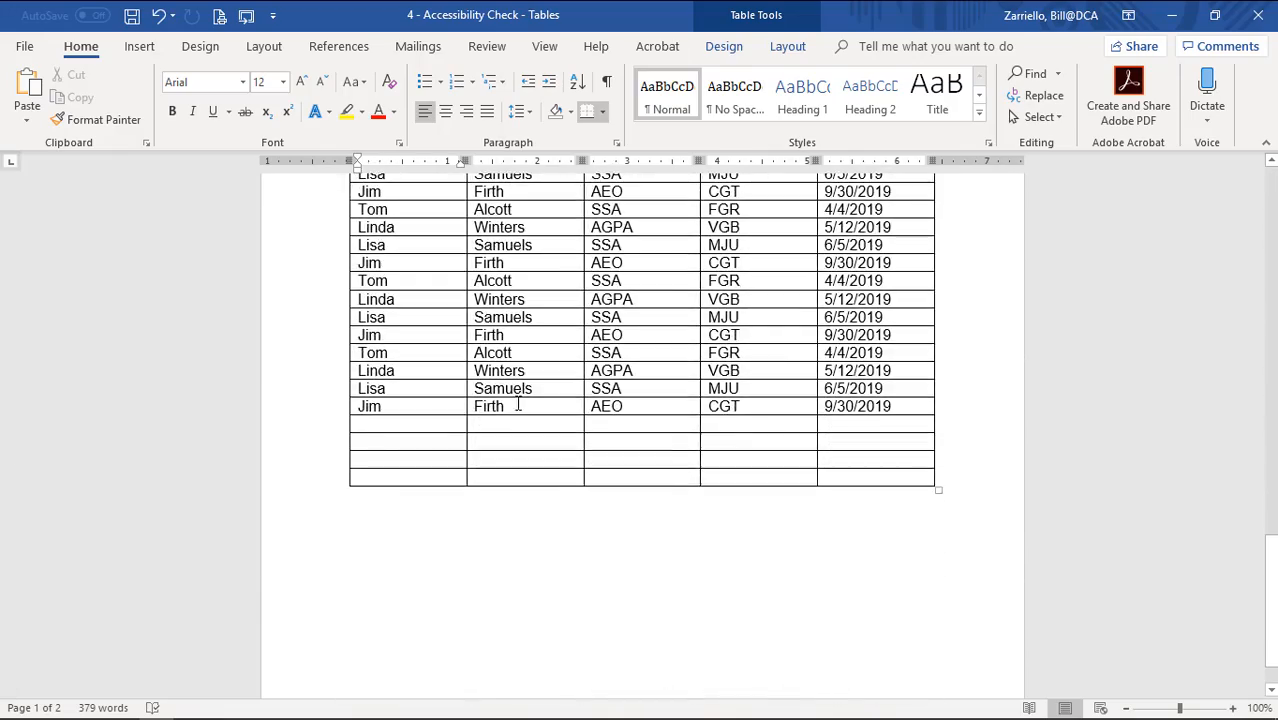
click(322, 430)
click(382, 423)
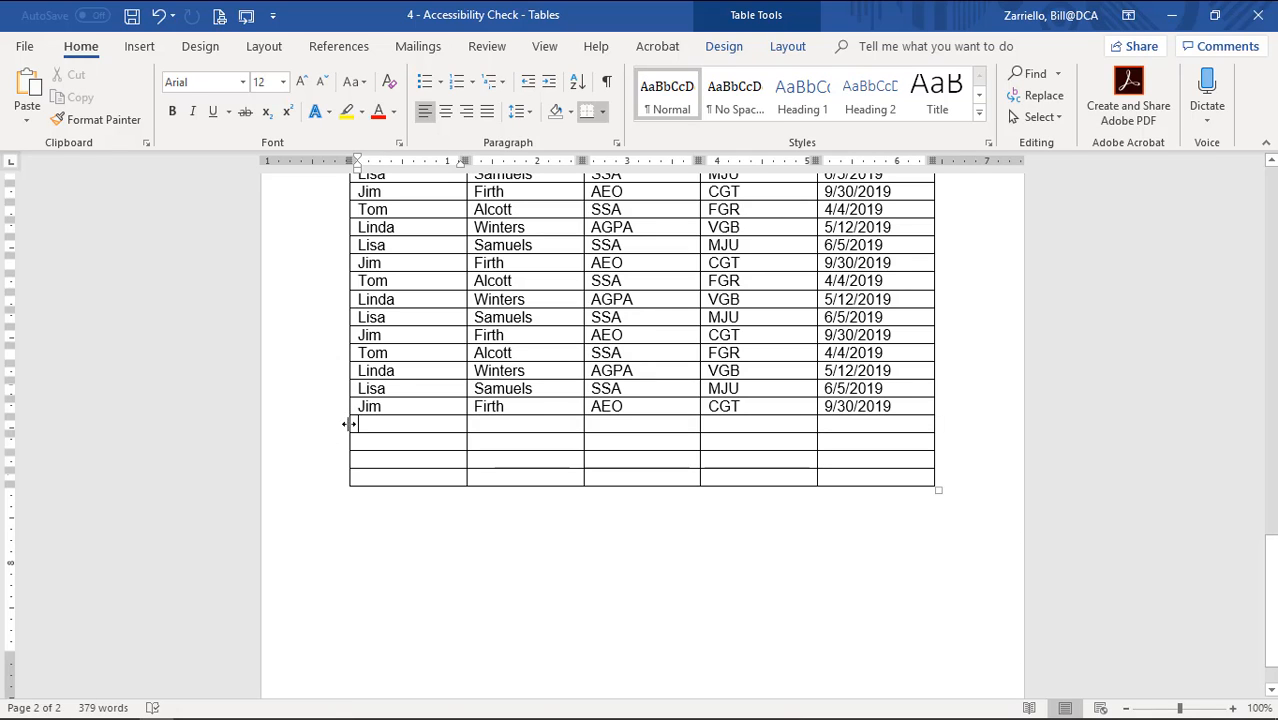
click(328, 436)
drag(326, 467, 322, 486)
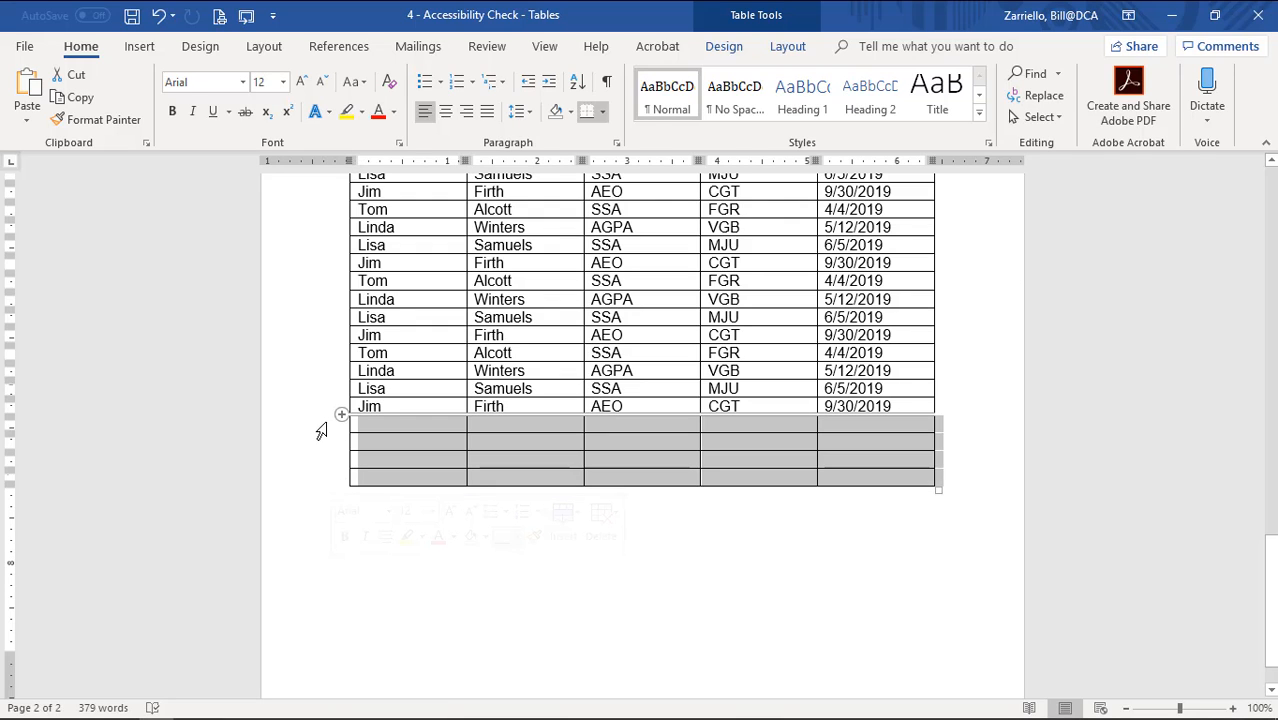
drag(322, 428, 319, 486)
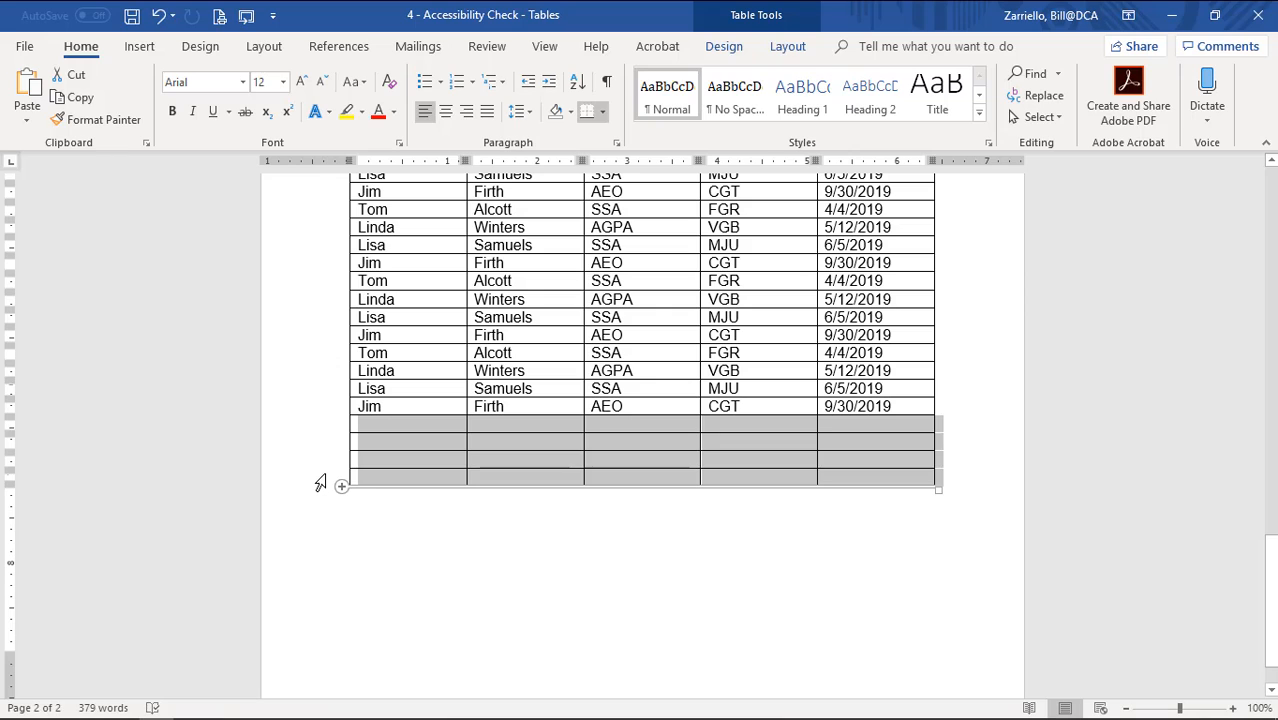
right_click(402, 464)
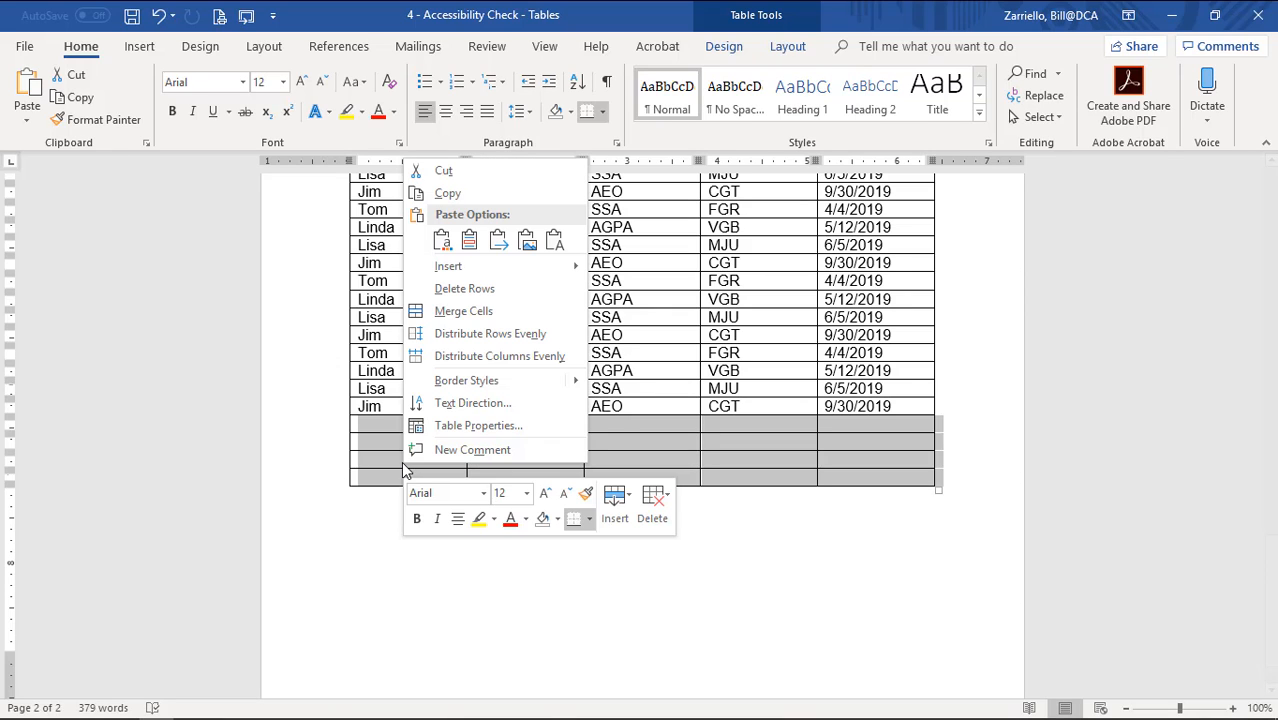
click(464, 290)
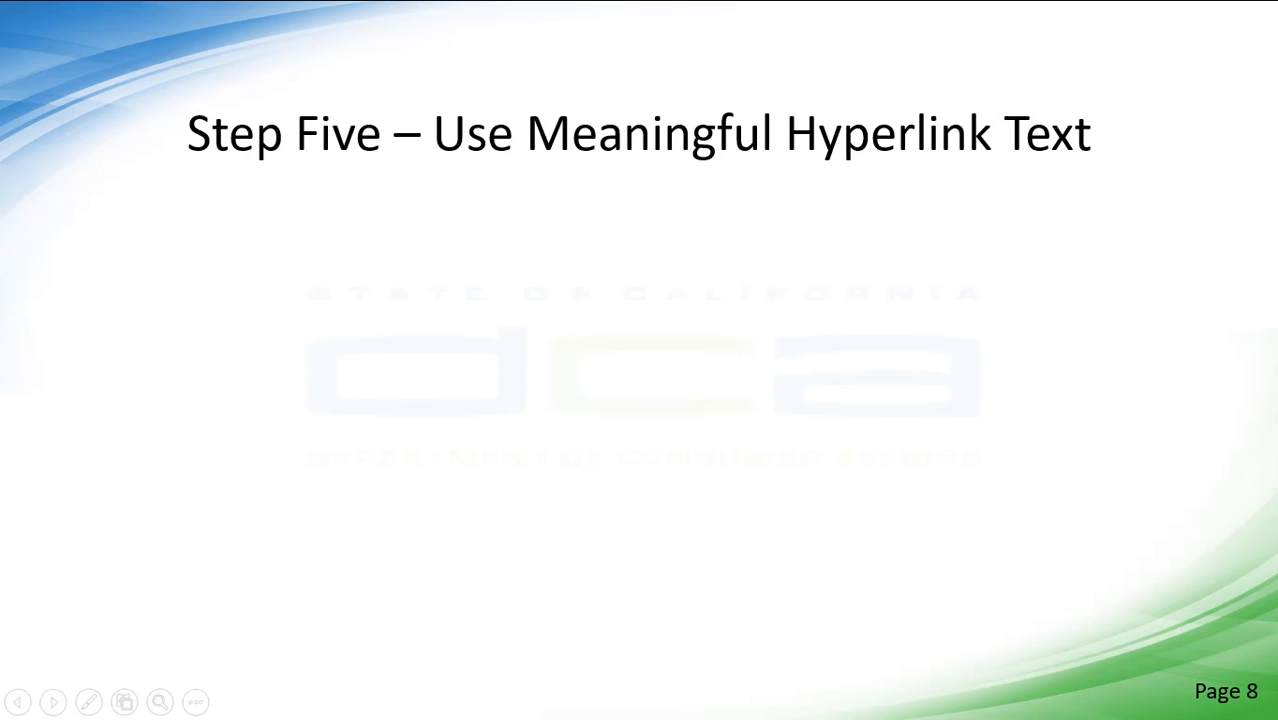
Reveal both bullets on the PowerPoint slide about meaningful hyperlink text.
key(Right)
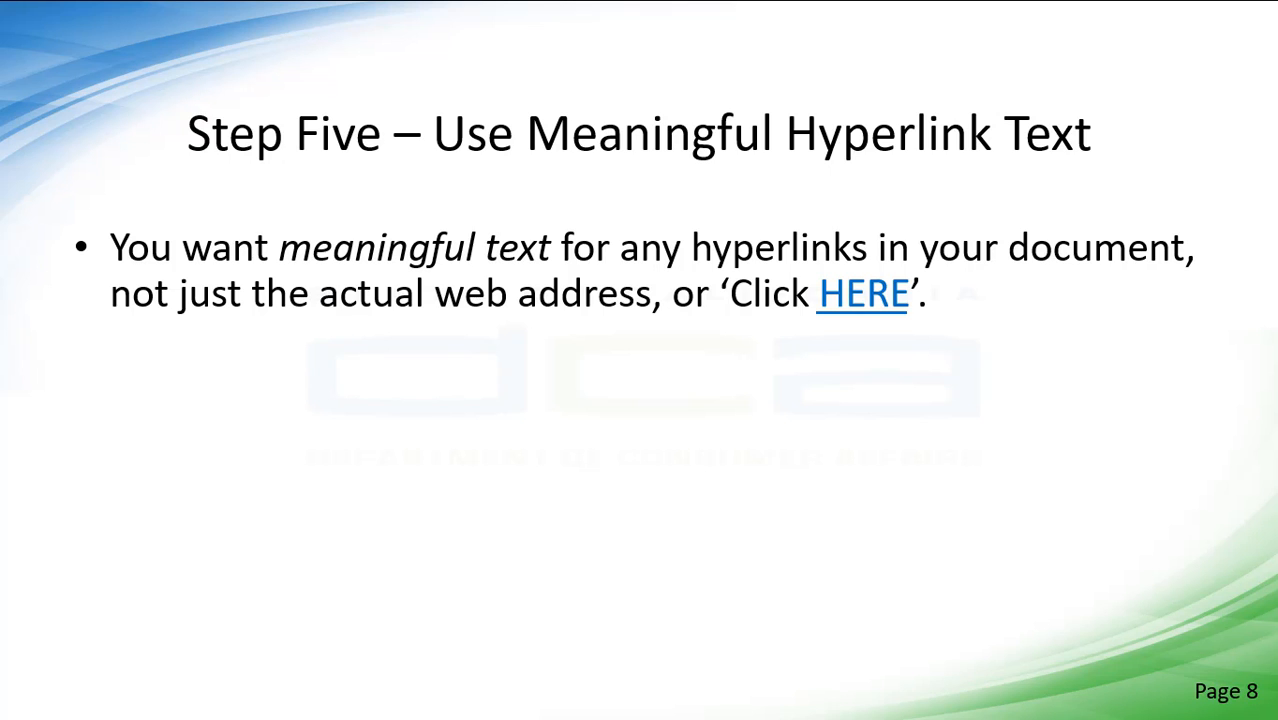
key(Right)
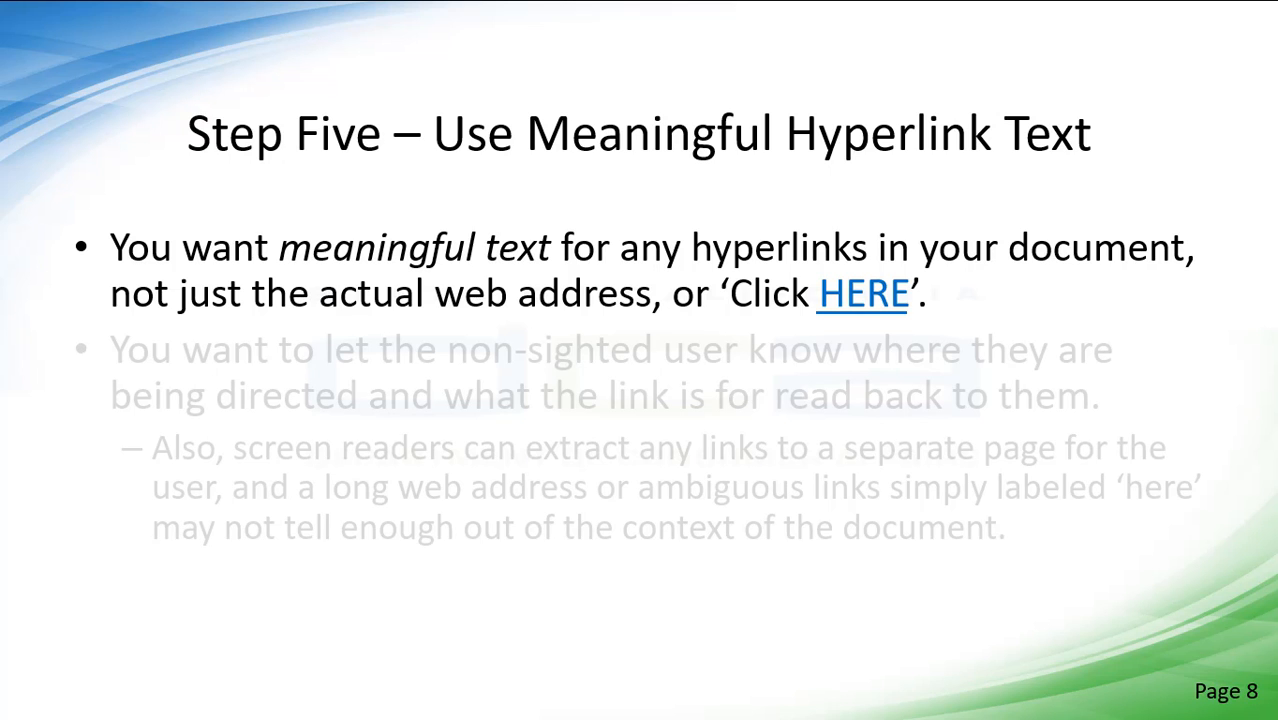
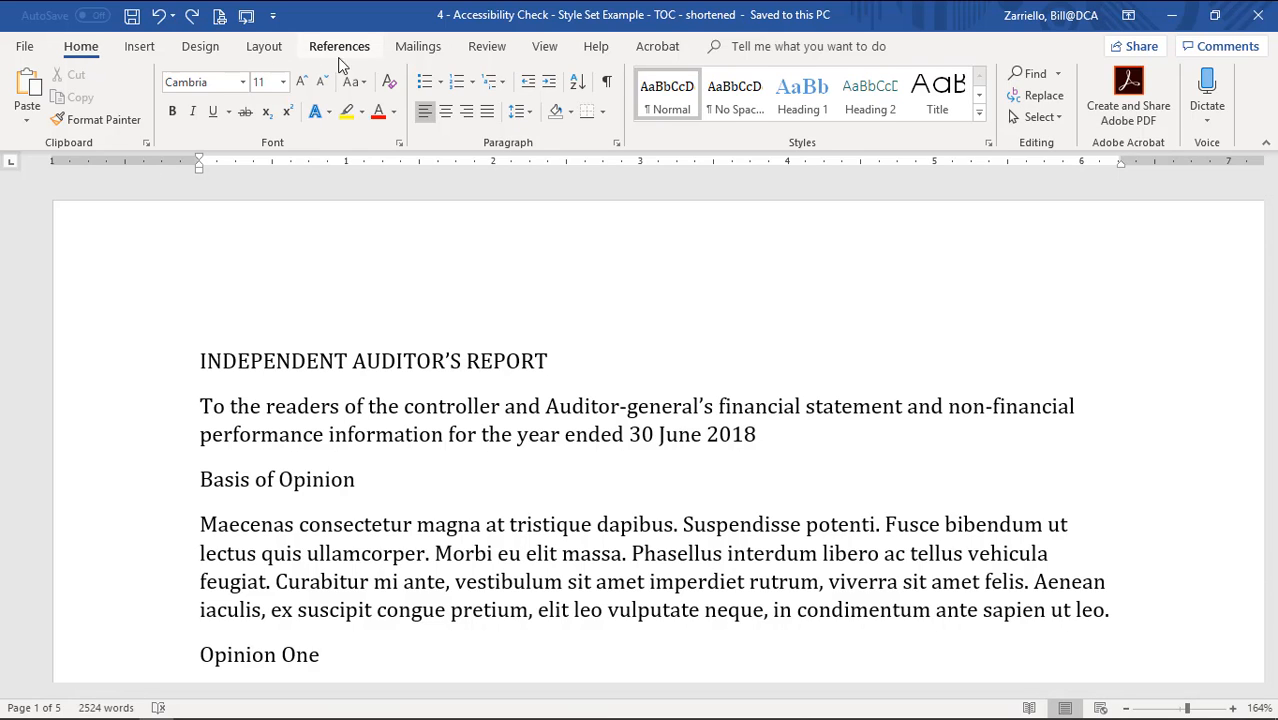
click(545, 50)
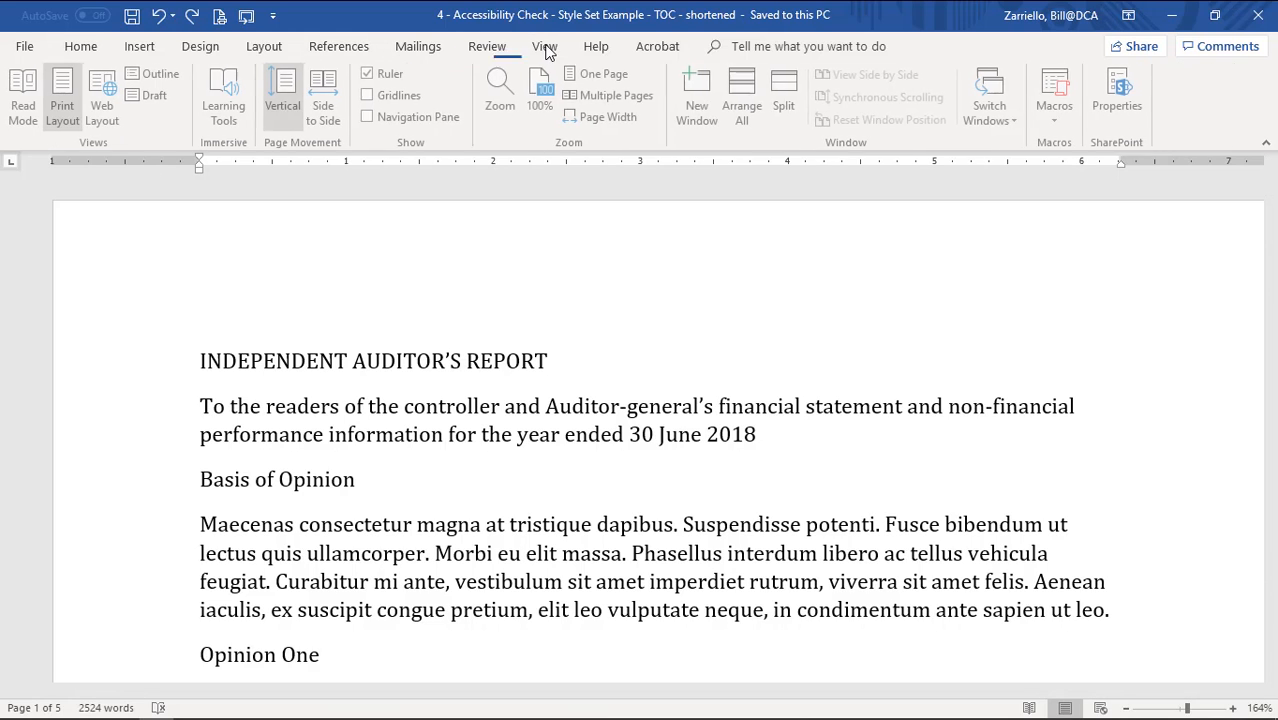
click(373, 118)
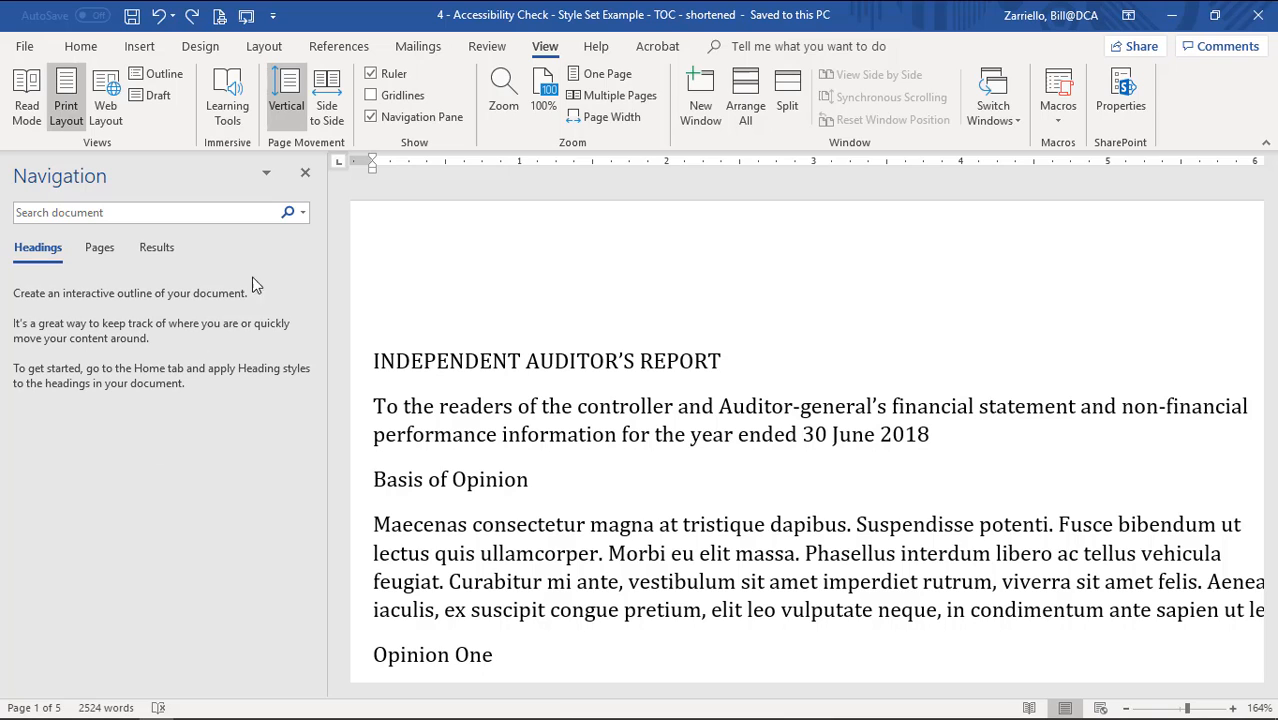
click(305, 173)
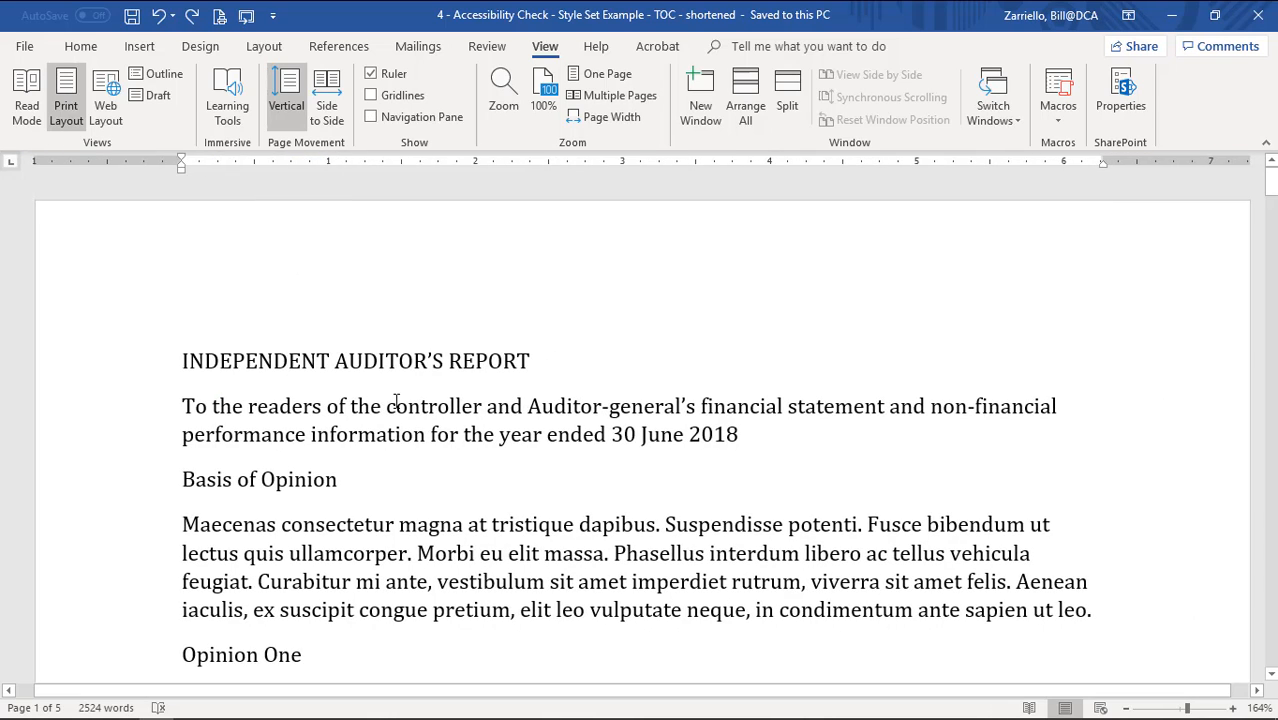
In the Font dialog, pick Century Gothic at 12 pt and set it as this document's default.
click(79, 49)
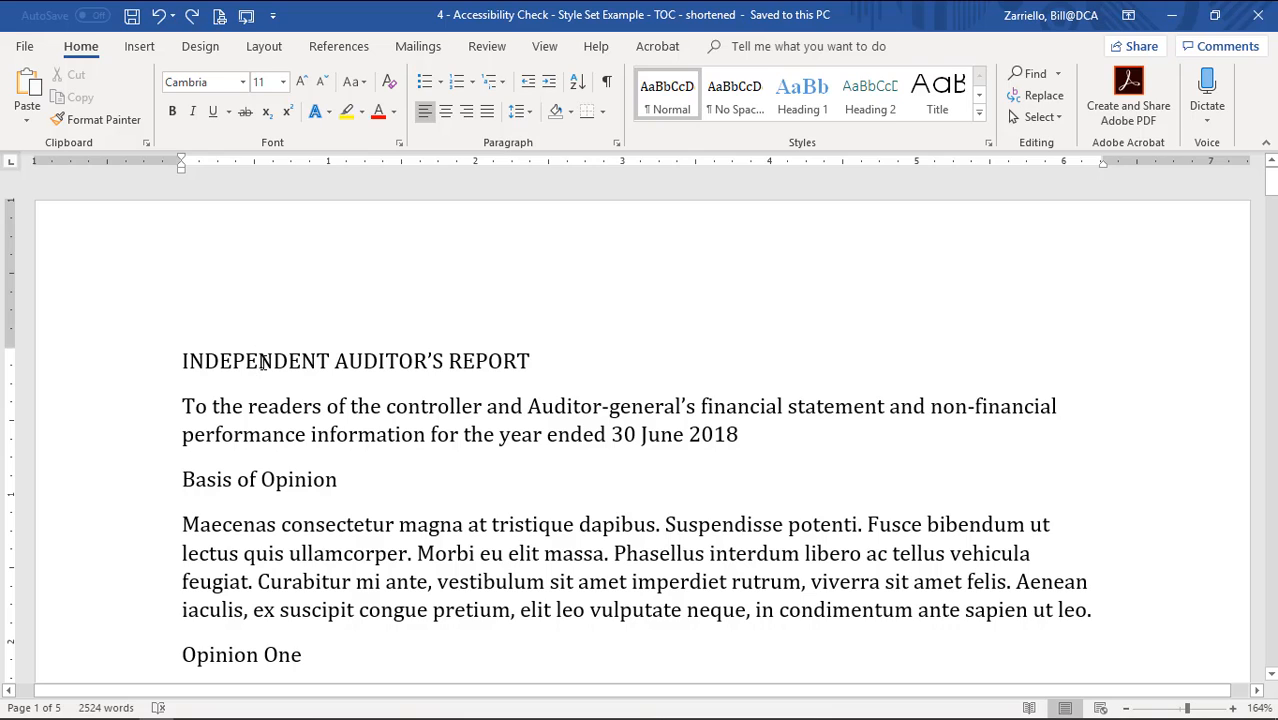
click(398, 144)
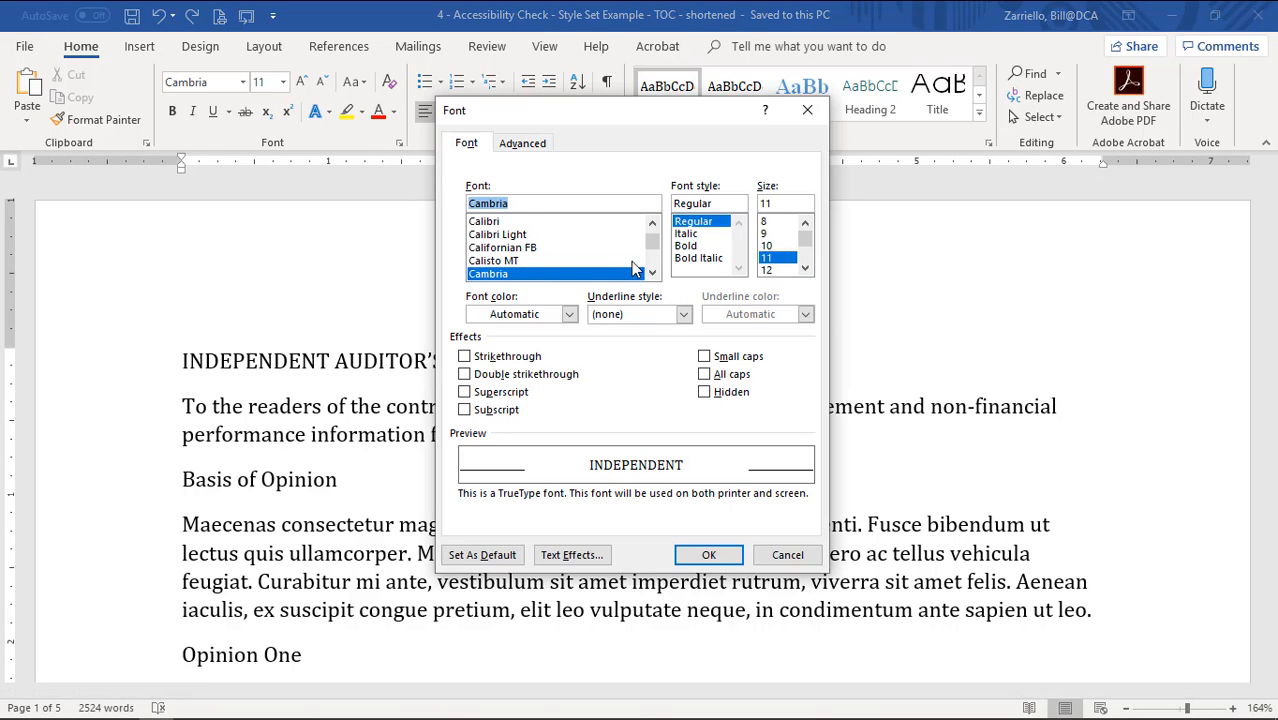
scroll(640, 268, down, 3)
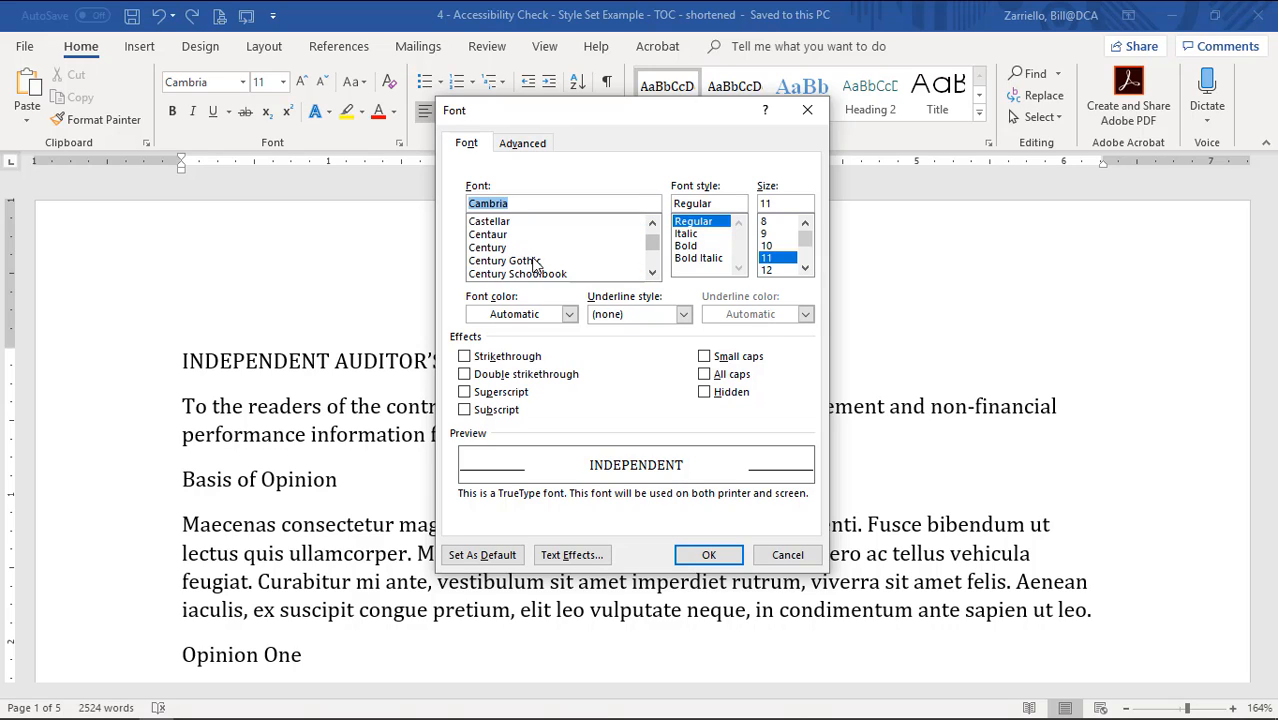
click(536, 262)
click(768, 270)
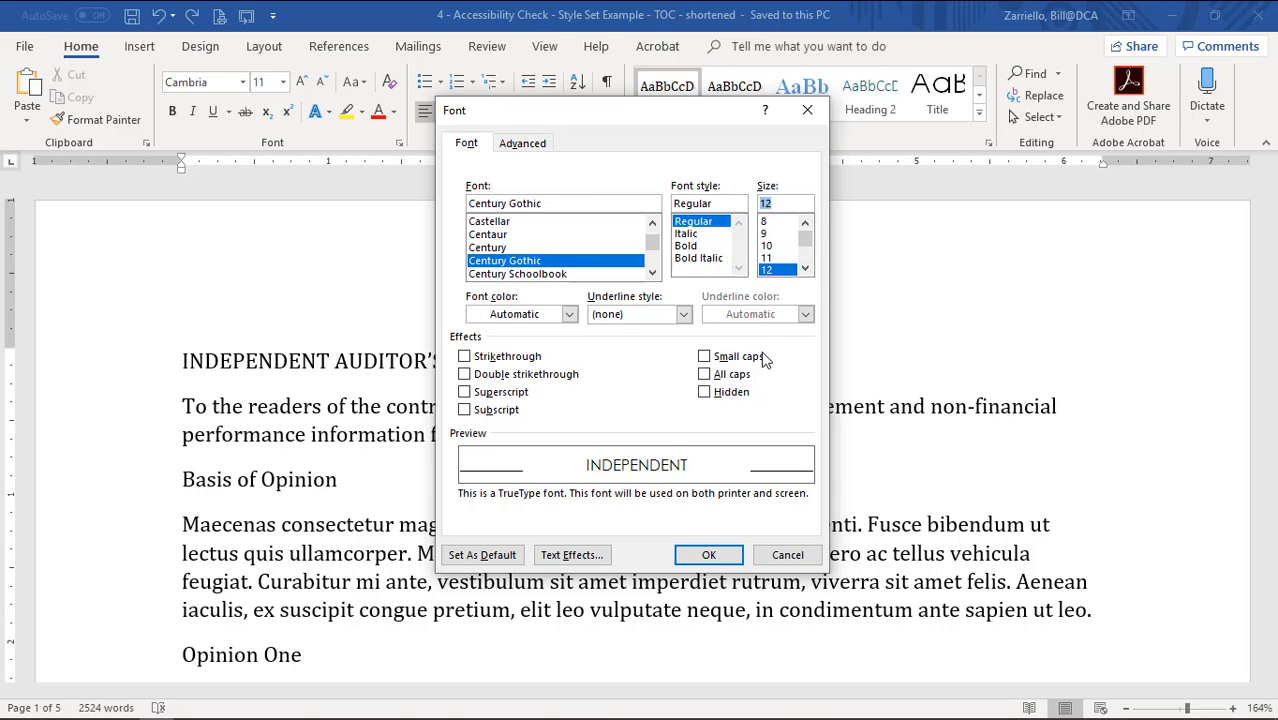
click(472, 560)
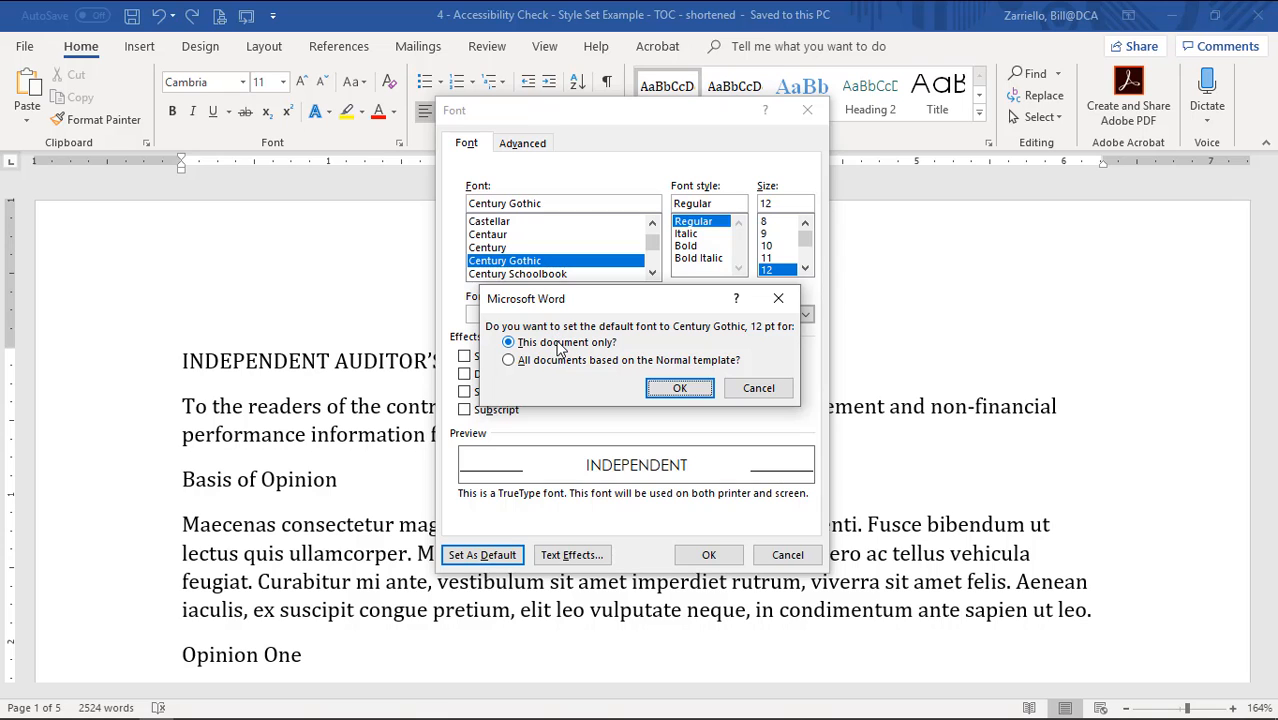
click(680, 389)
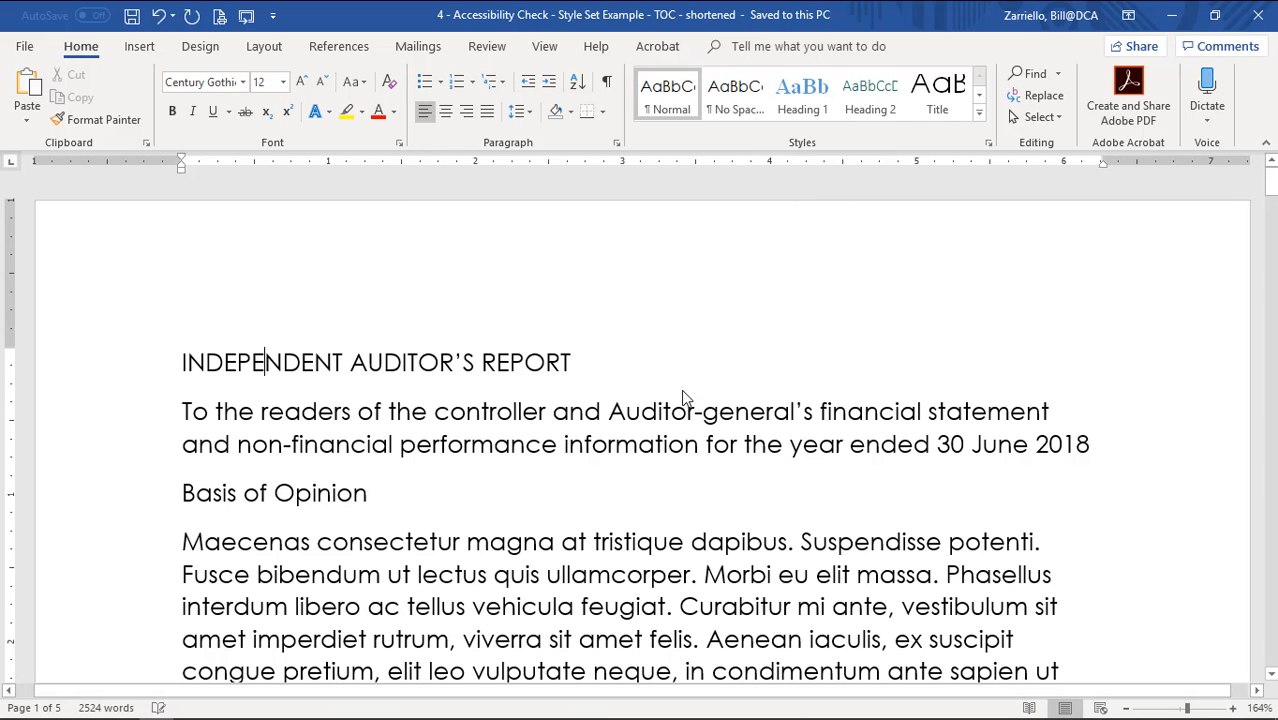
click(527, 444)
scroll(458, 430, down, 3)
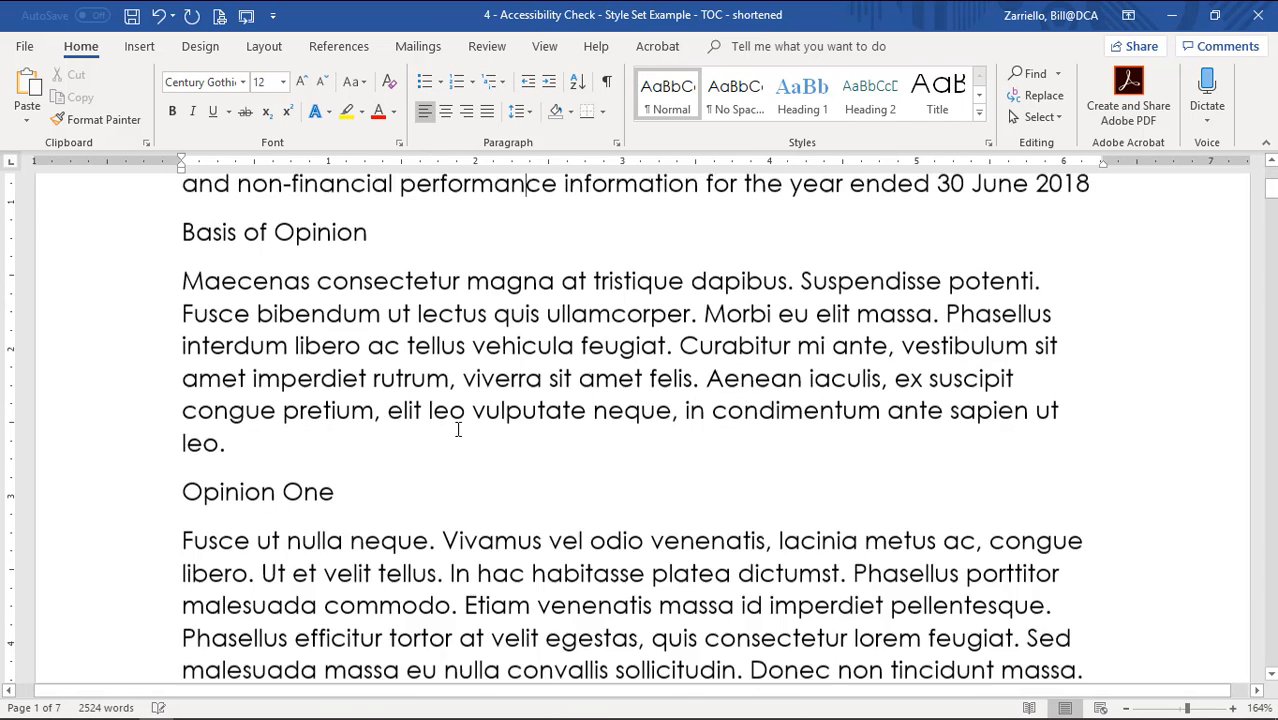
Apply the Title style to the INDEPENDENT AUDITOR'S REPORT heading.
scroll(458, 430, down, 4)
scroll(452, 438, up, 7)
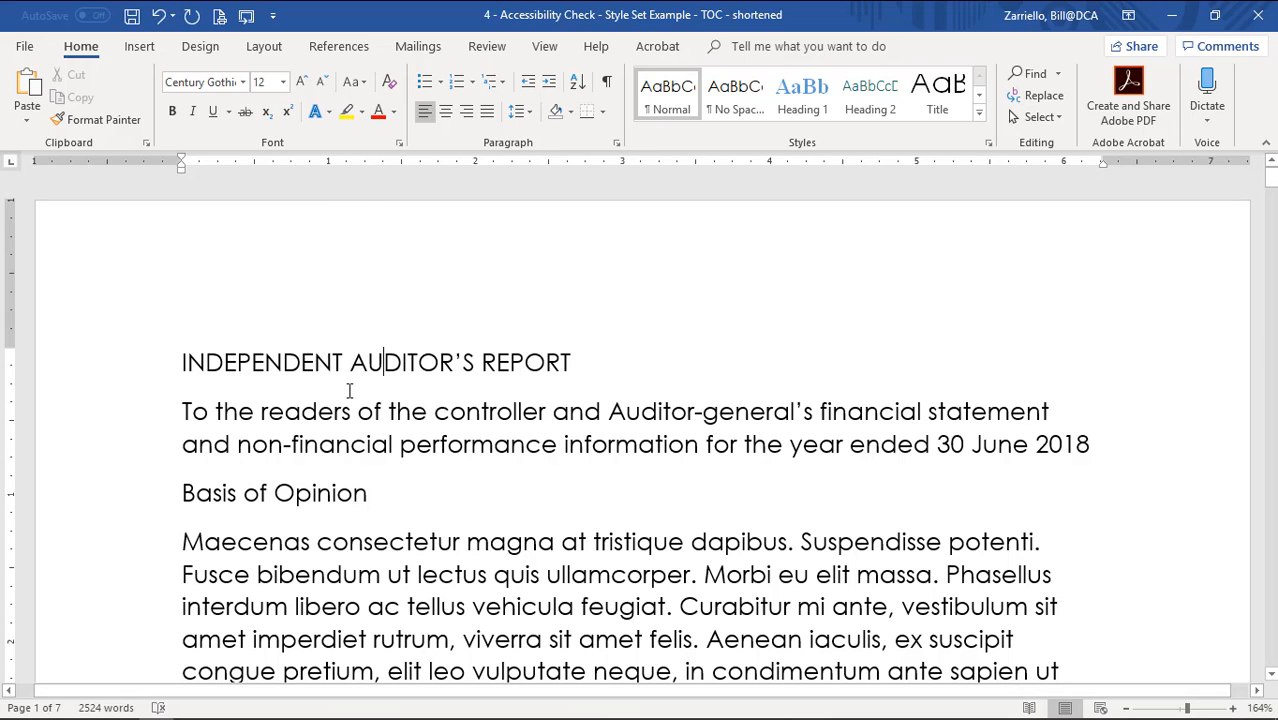
click(403, 362)
click(980, 113)
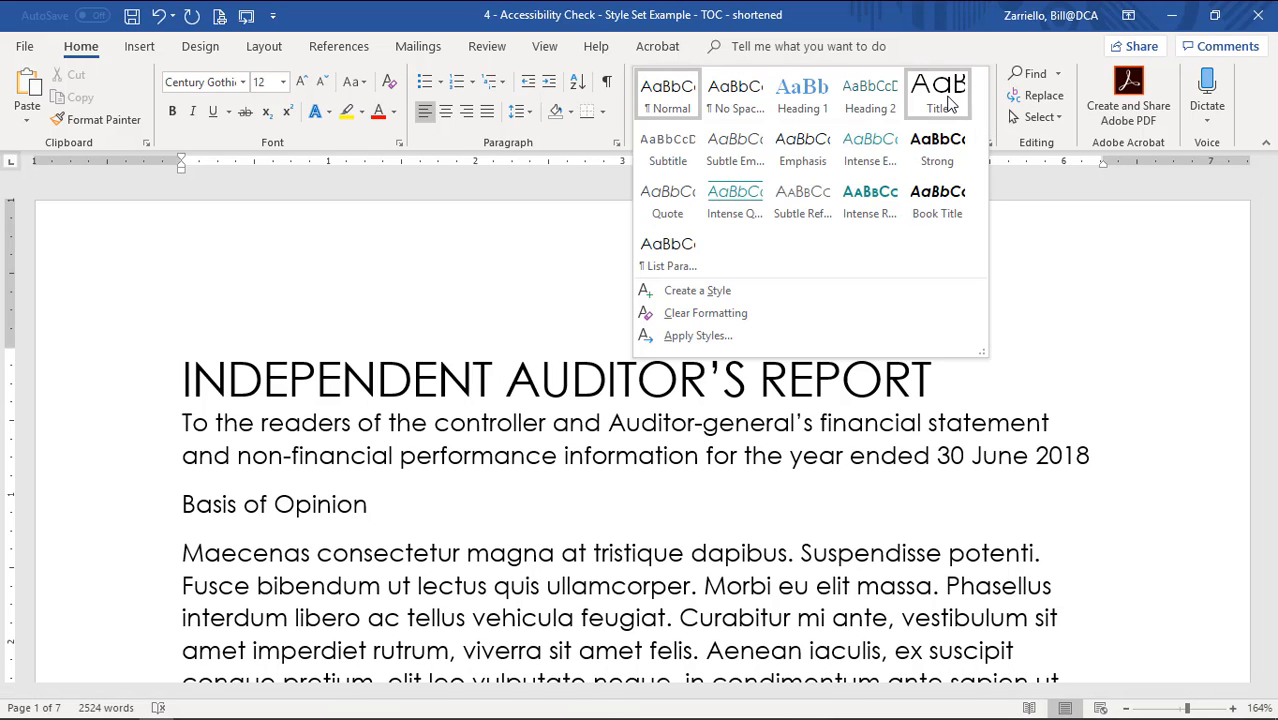
click(940, 95)
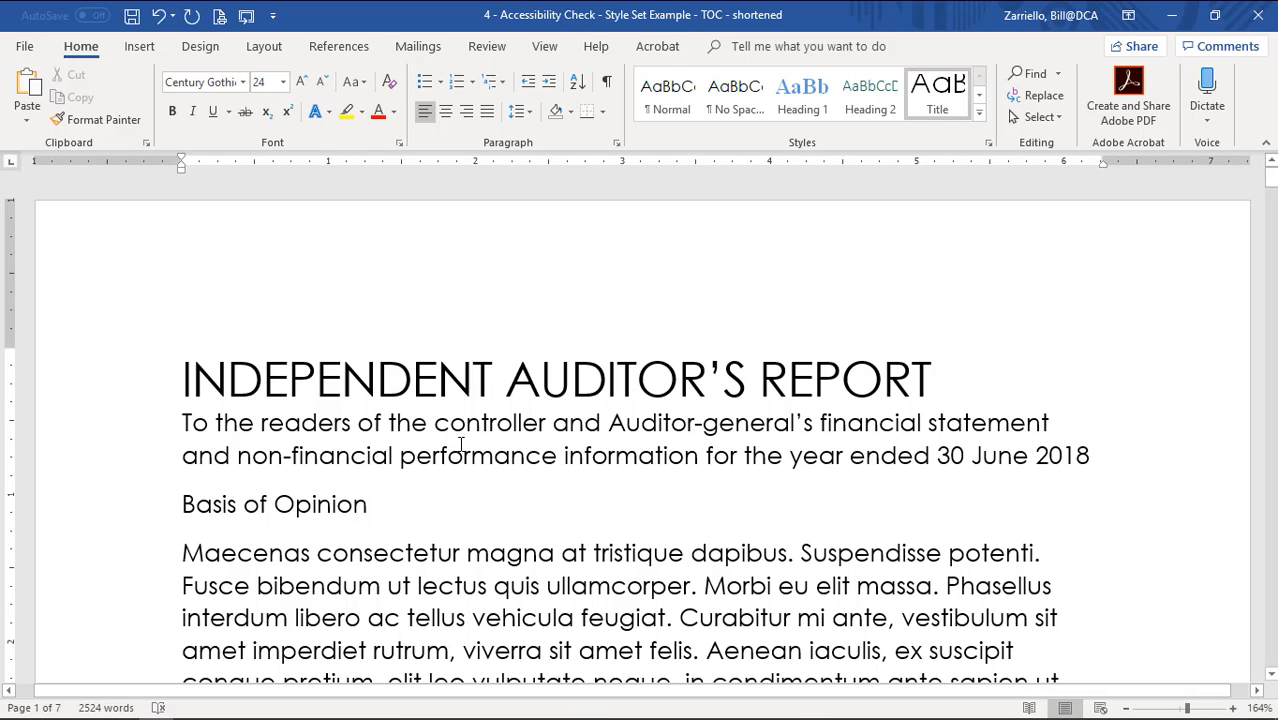
Place the insertion point in the Basis of Opinion heading.
scroll(457, 446, down, 3)
click(318, 360)
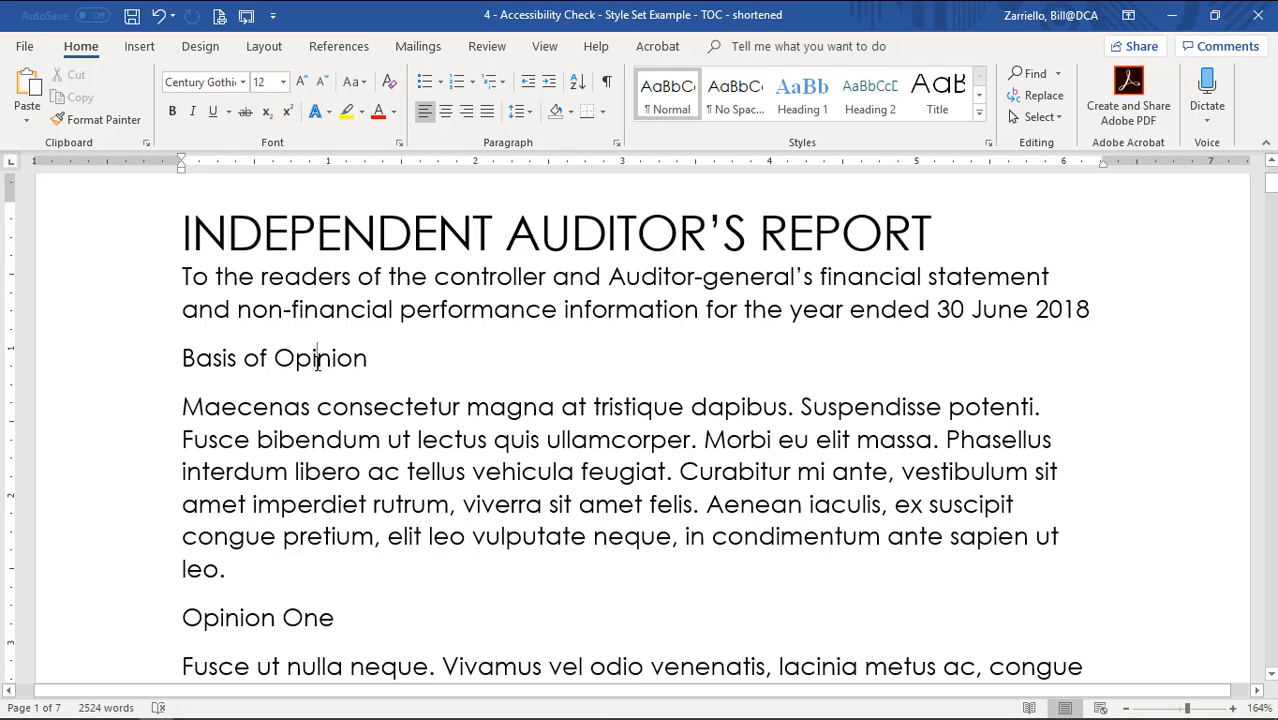
click(201, 361)
Make Basis of Opinion and Responsibilities of the Controller and of the Auditor Heading 1.
click(814, 108)
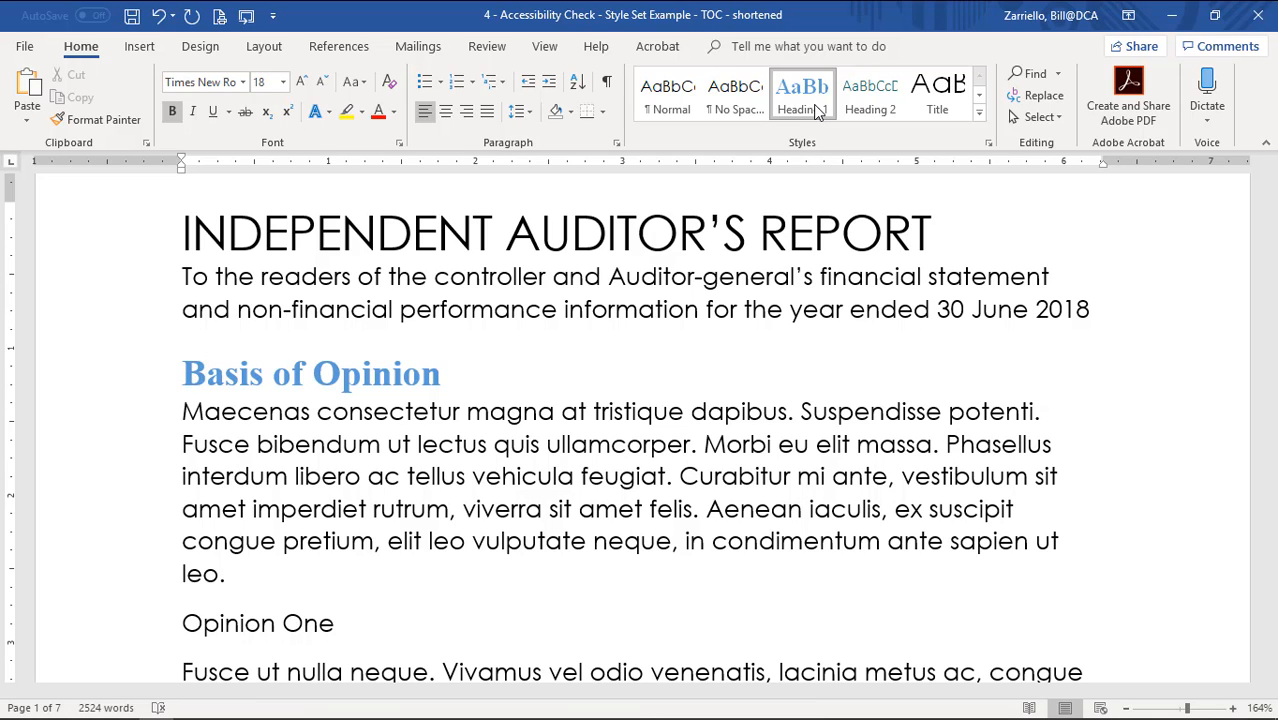
scroll(425, 457, down, 3)
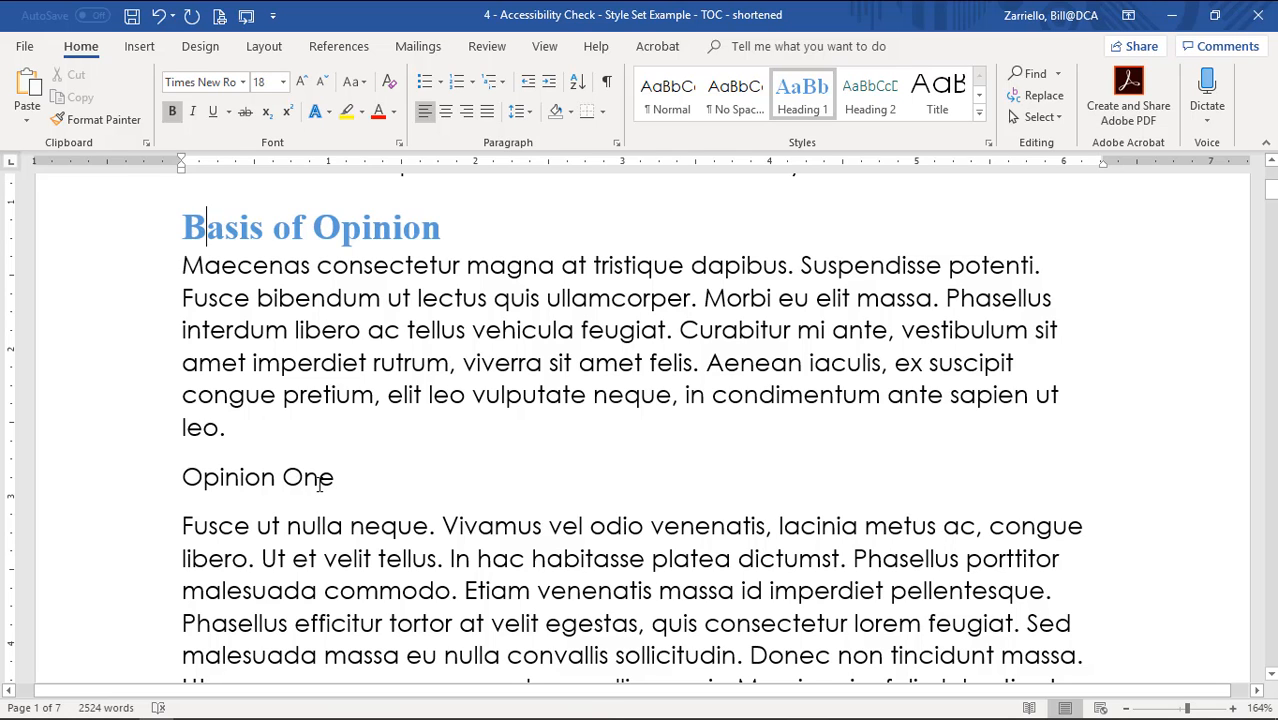
scroll(320, 482, down, 20)
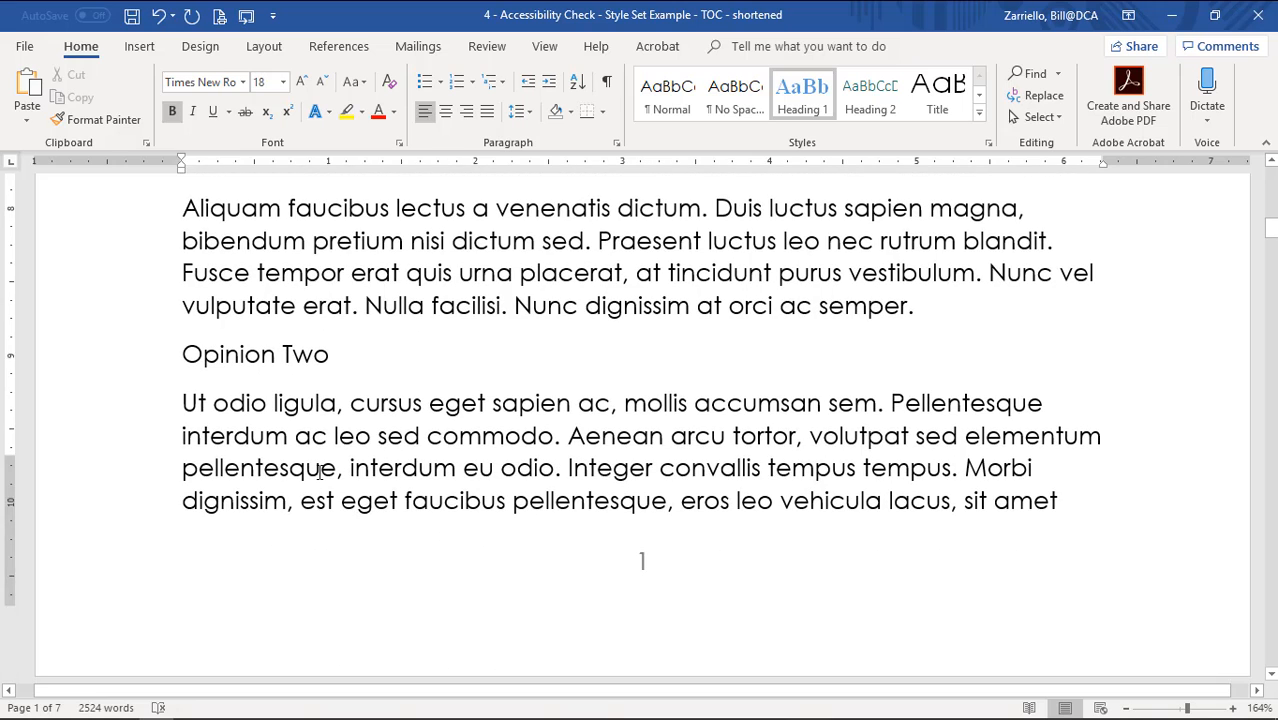
scroll(320, 472, down, 20)
scroll(320, 473, down, 5)
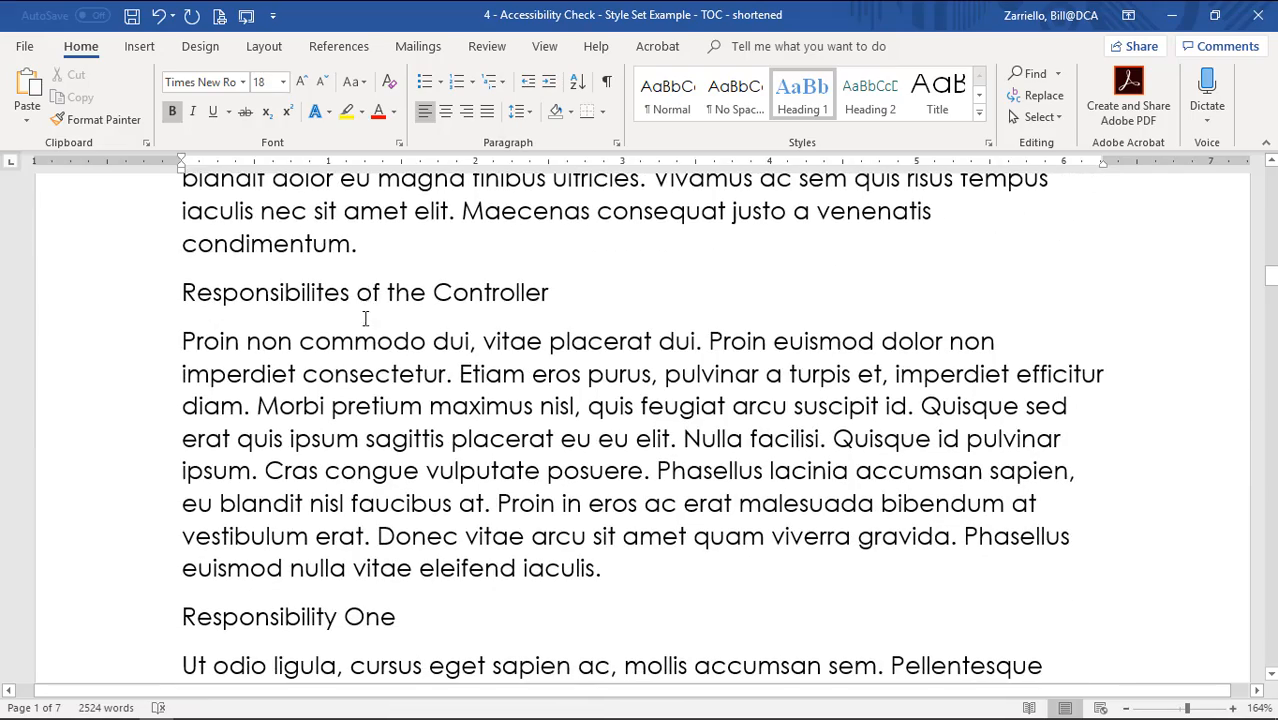
click(378, 292)
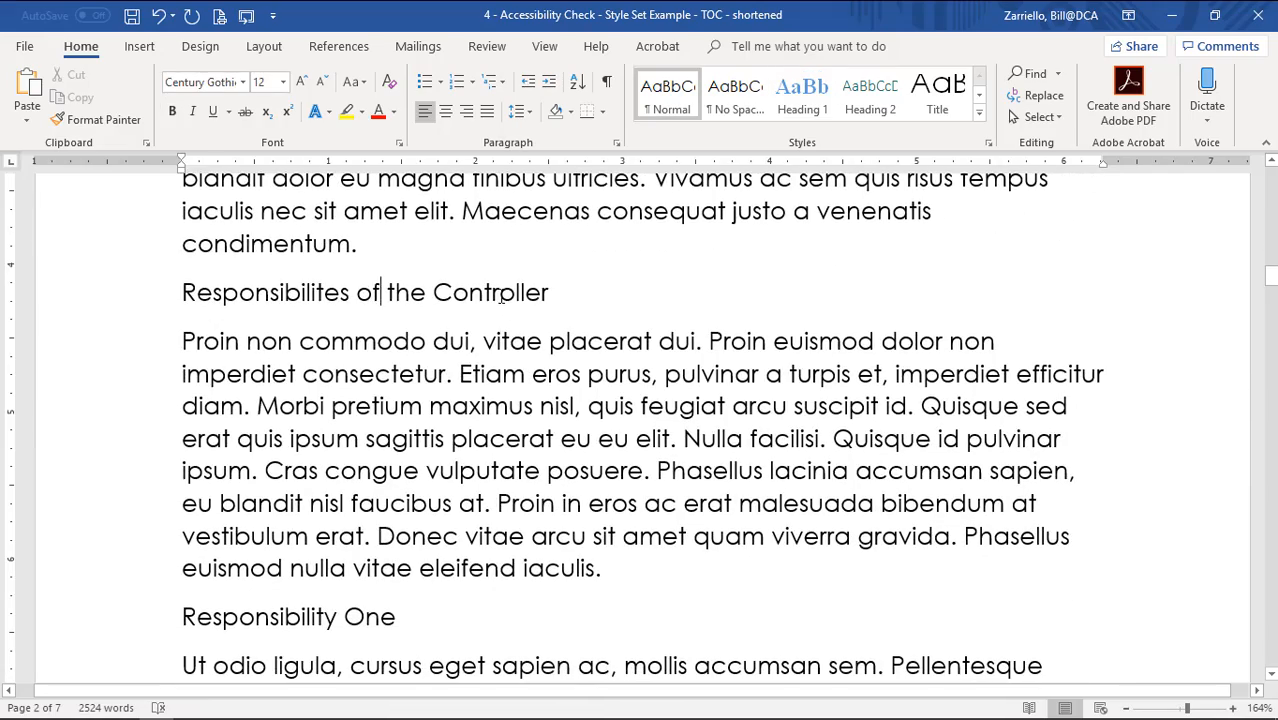
click(803, 100)
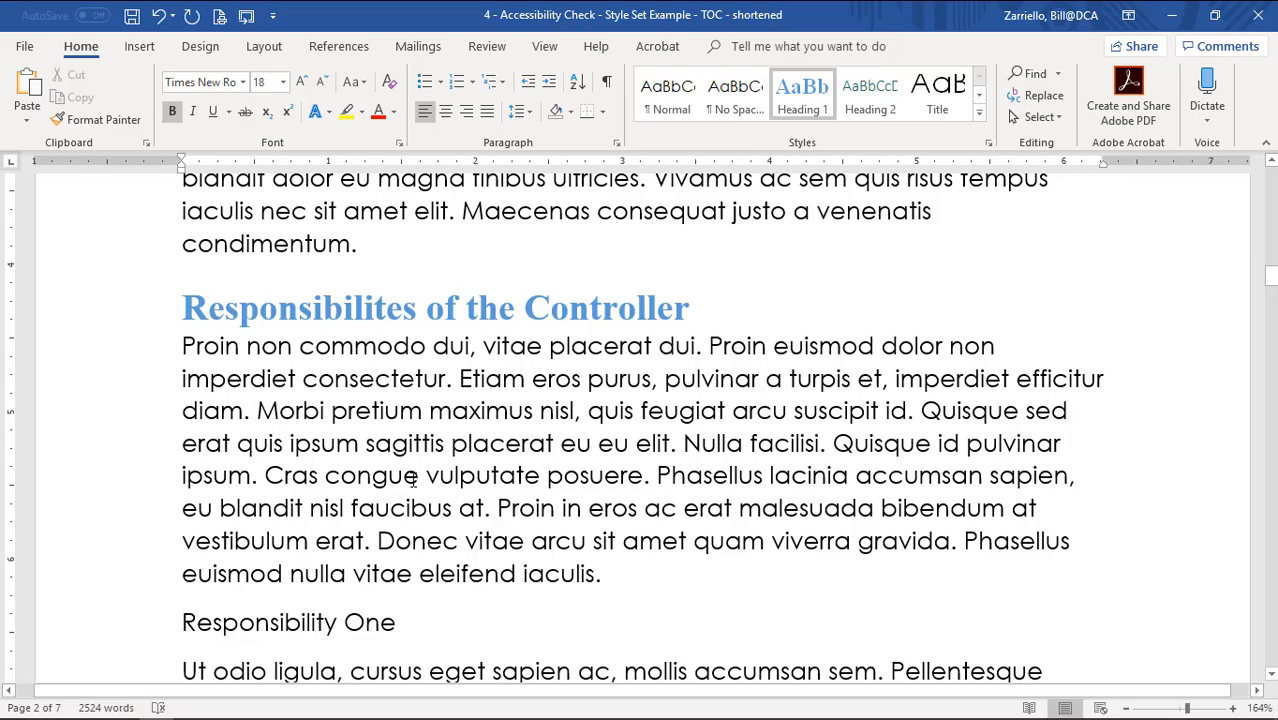
scroll(413, 479, down, 13)
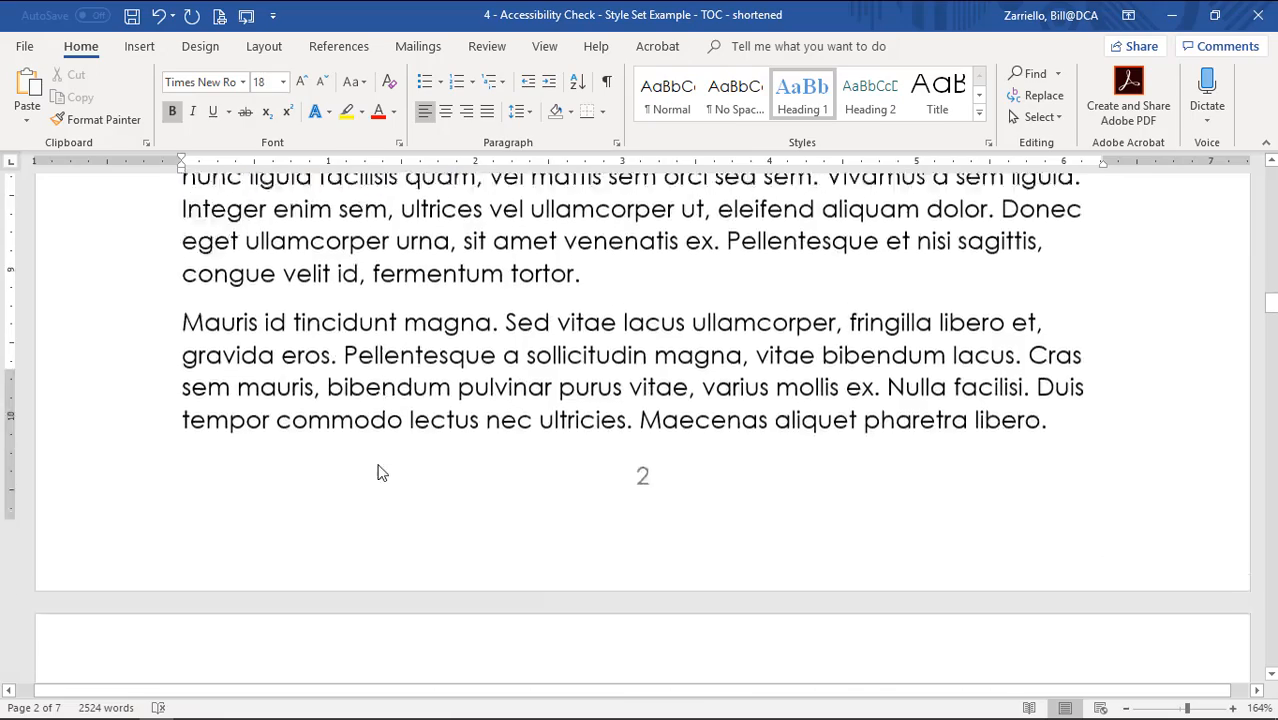
scroll(378, 473, down, 9)
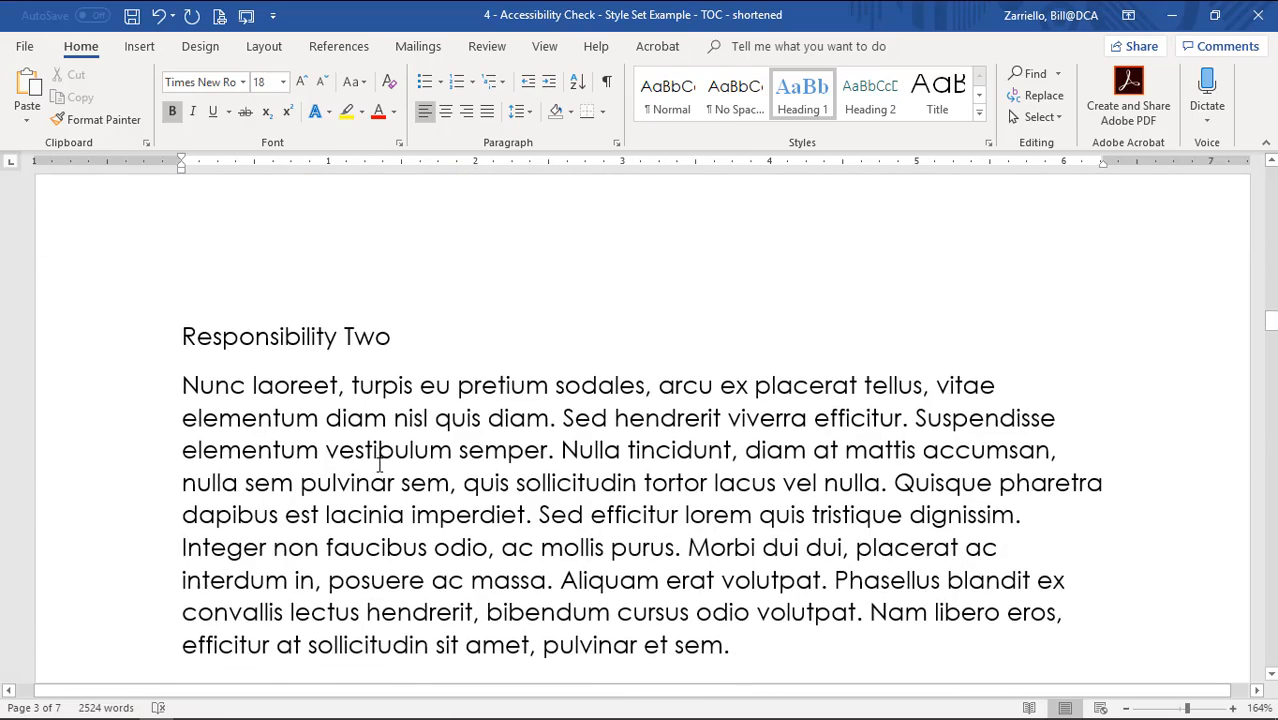
scroll(379, 463, down, 17)
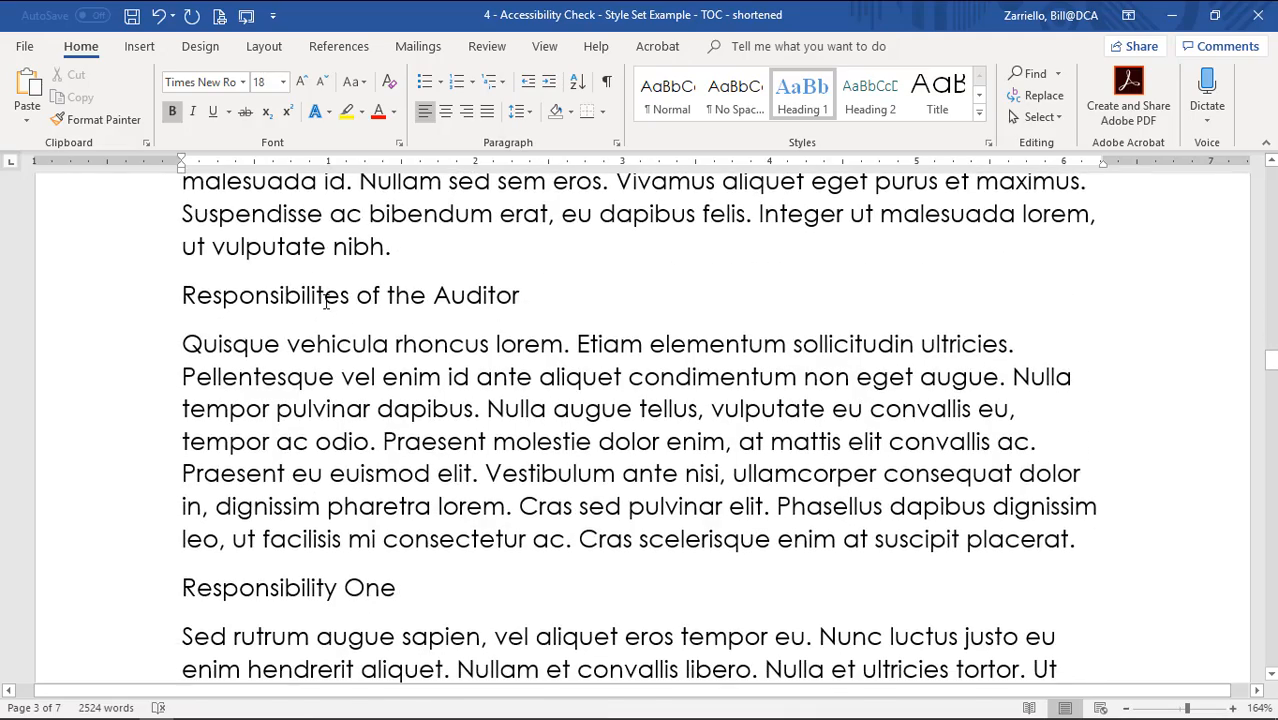
click(323, 298)
key(ctrl+alt+1)
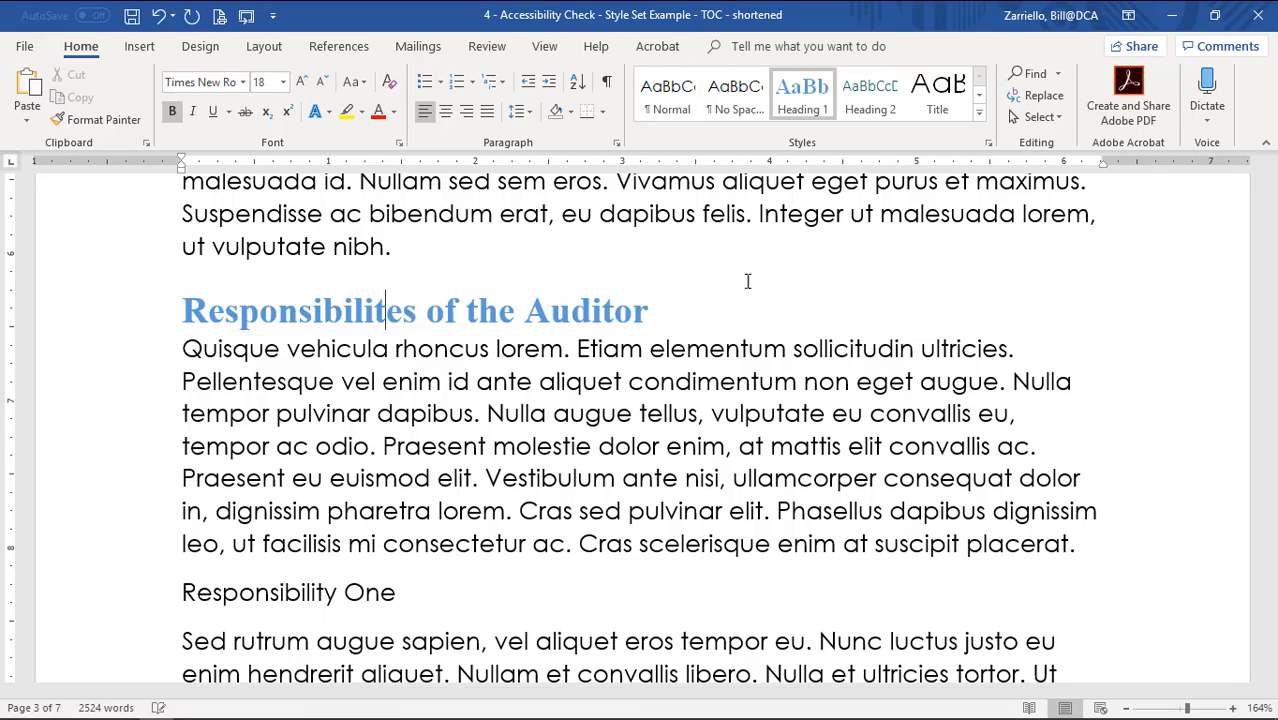
Apply Heading 1 to Independence, Notes to the Financial Statements and Conclusions.
scroll(491, 449, down, 1)
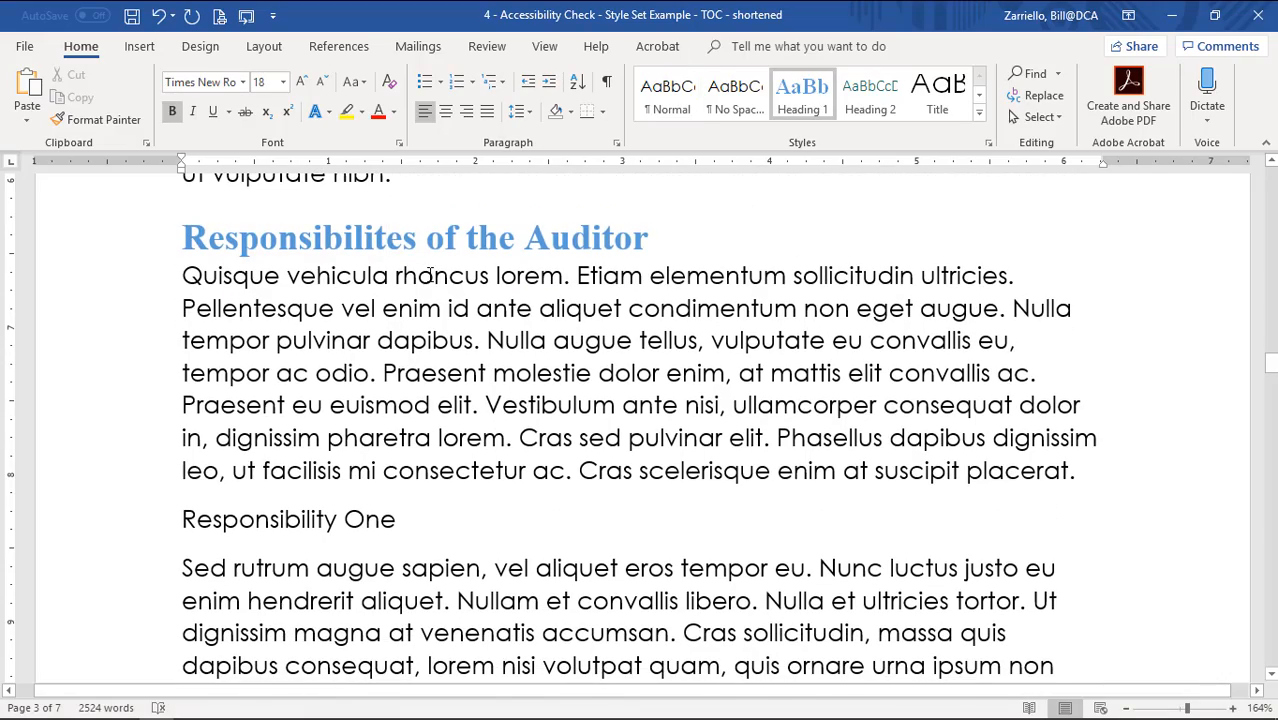
scroll(430, 275, down, 15)
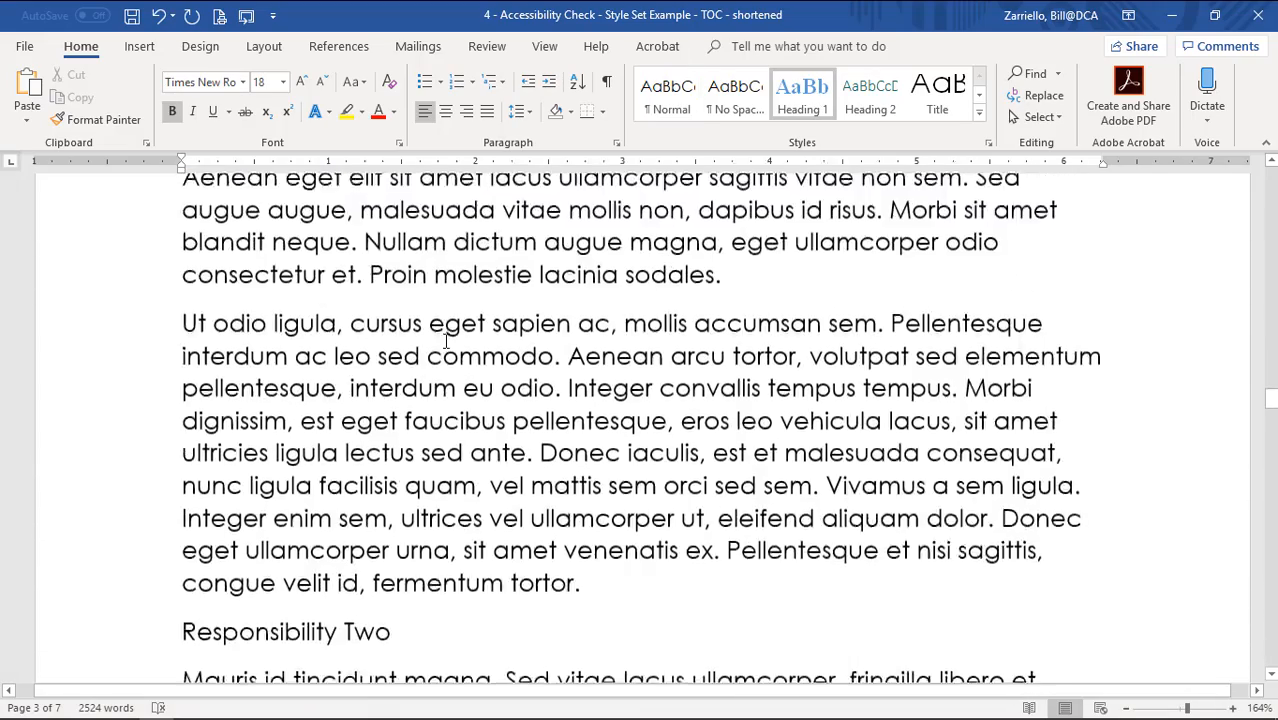
scroll(446, 341, down, 8)
scroll(446, 338, down, 6)
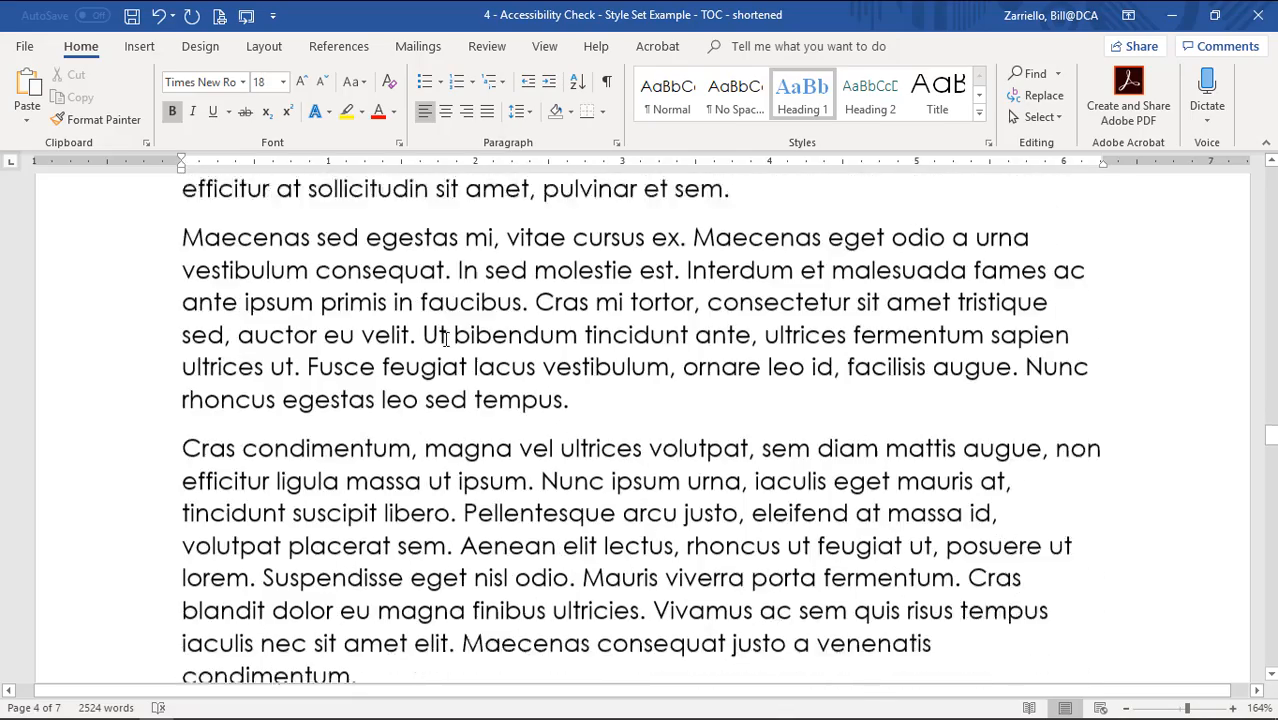
scroll(446, 338, down, 12)
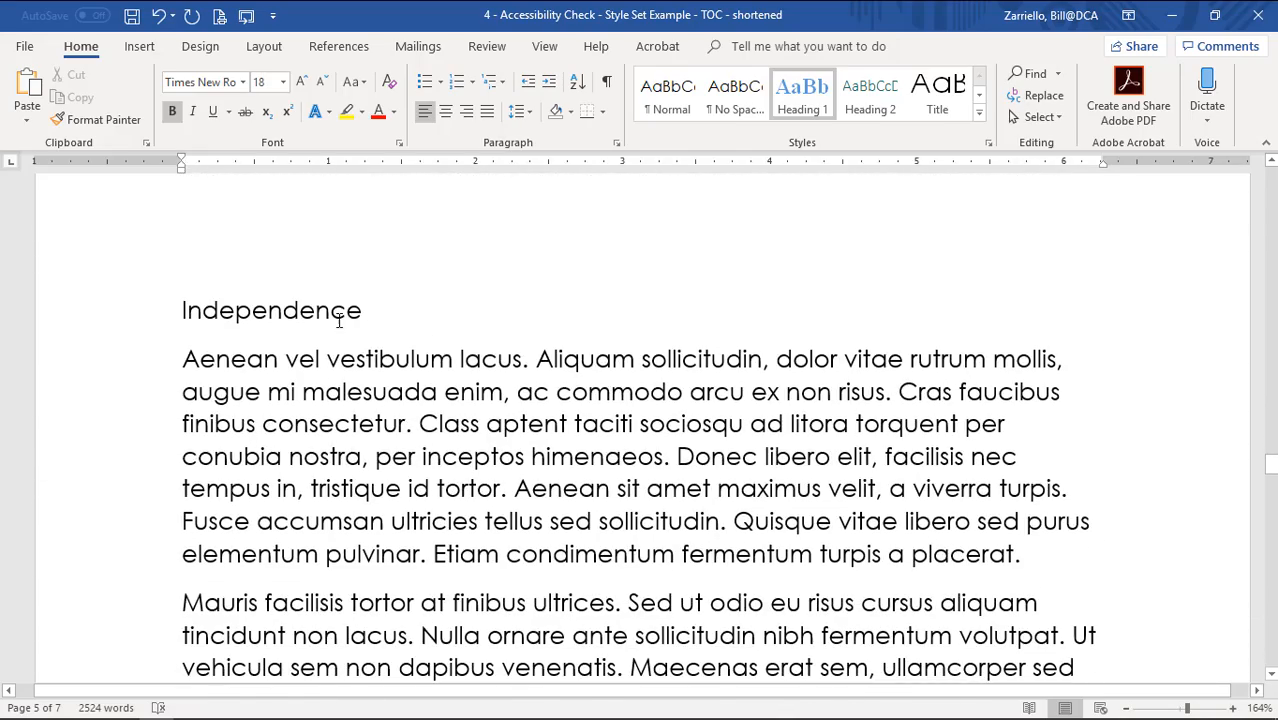
click(339, 318)
click(802, 95)
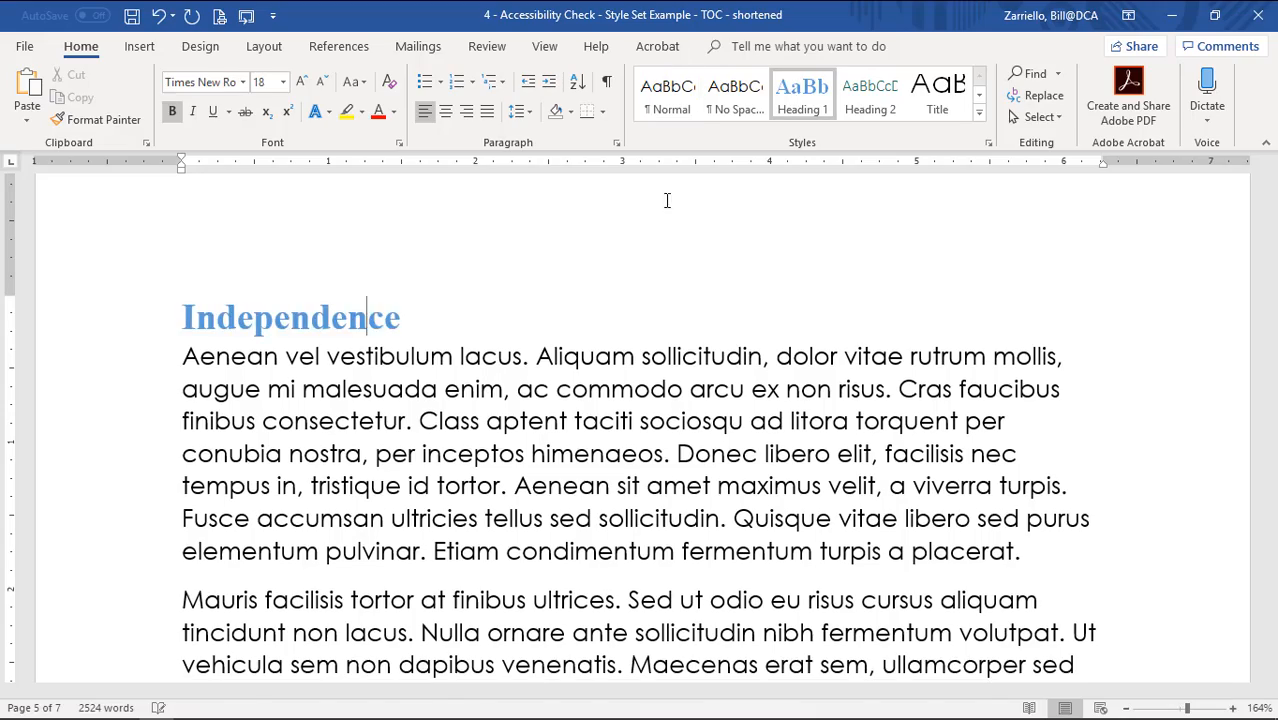
scroll(454, 482, down, 11)
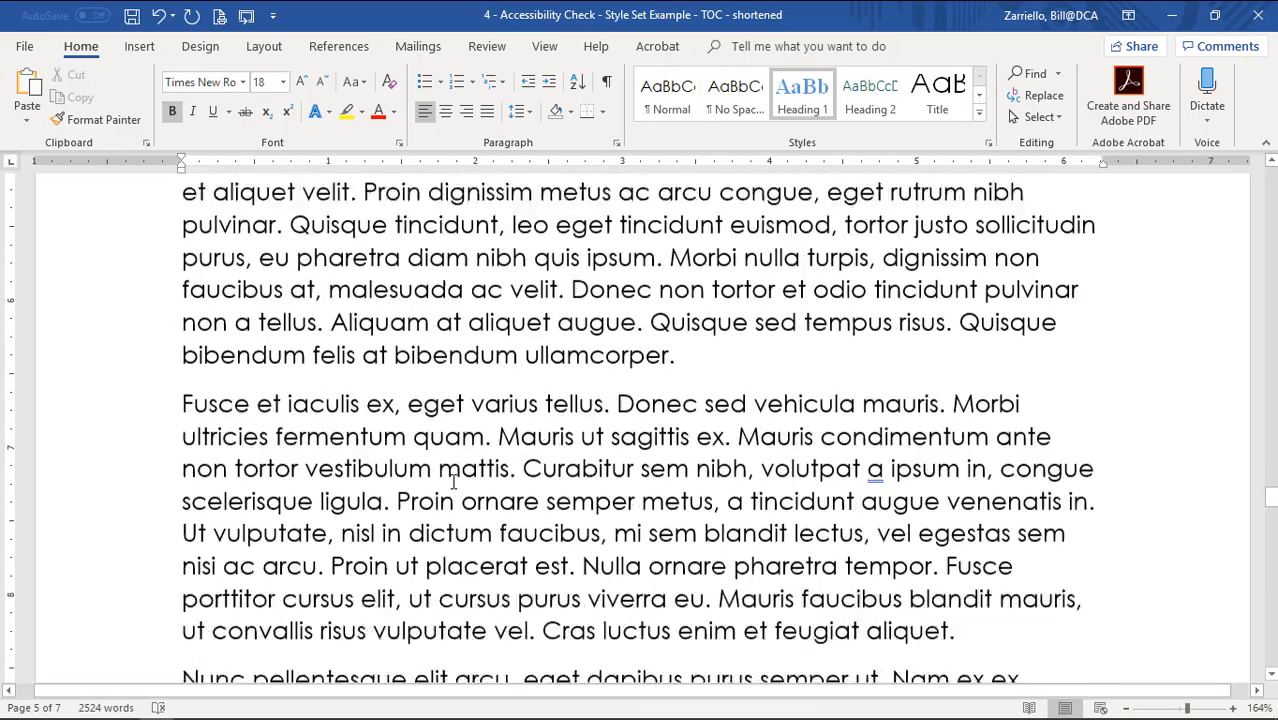
scroll(454, 482, down, 12)
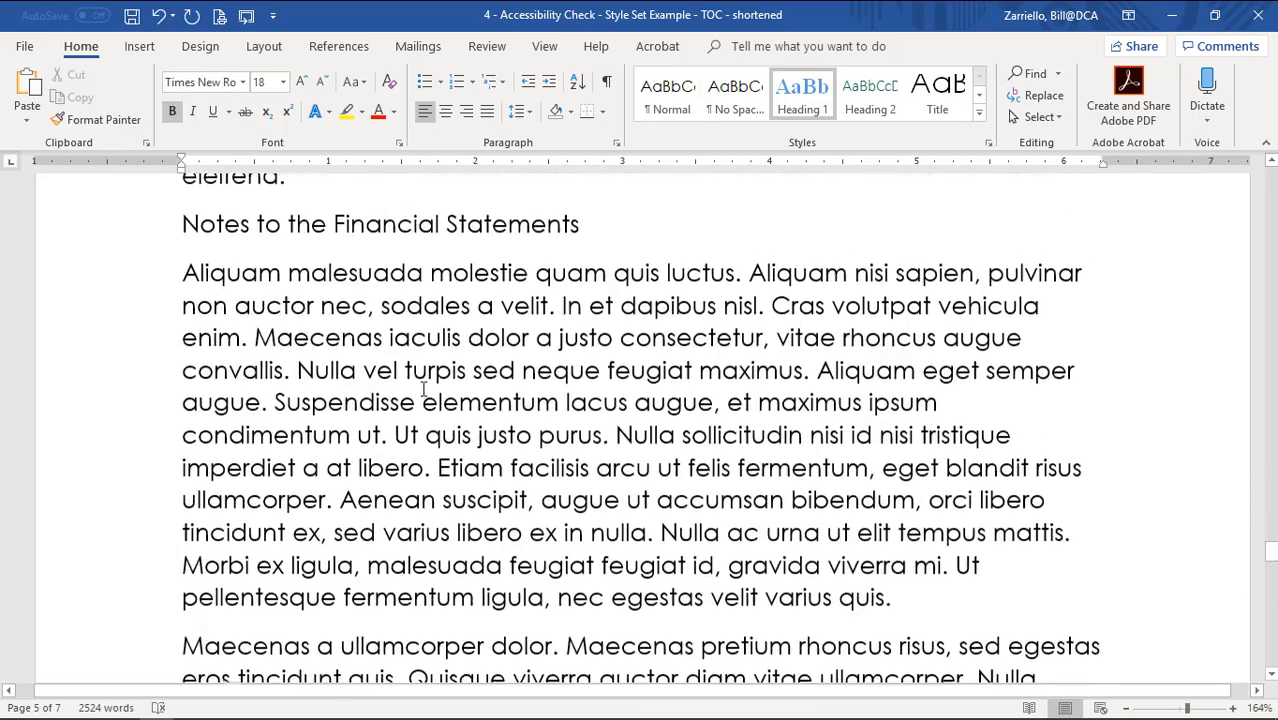
click(398, 224)
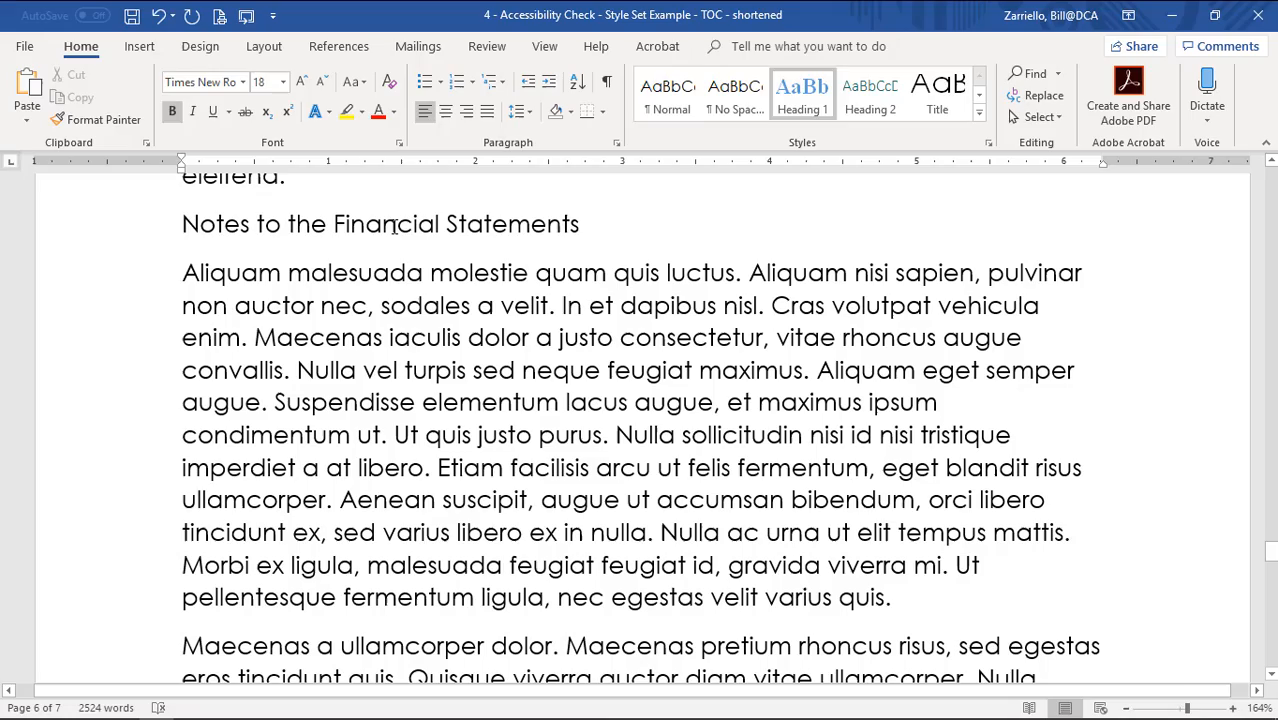
click(802, 90)
scroll(422, 412, down, 3)
scroll(422, 412, down, 15)
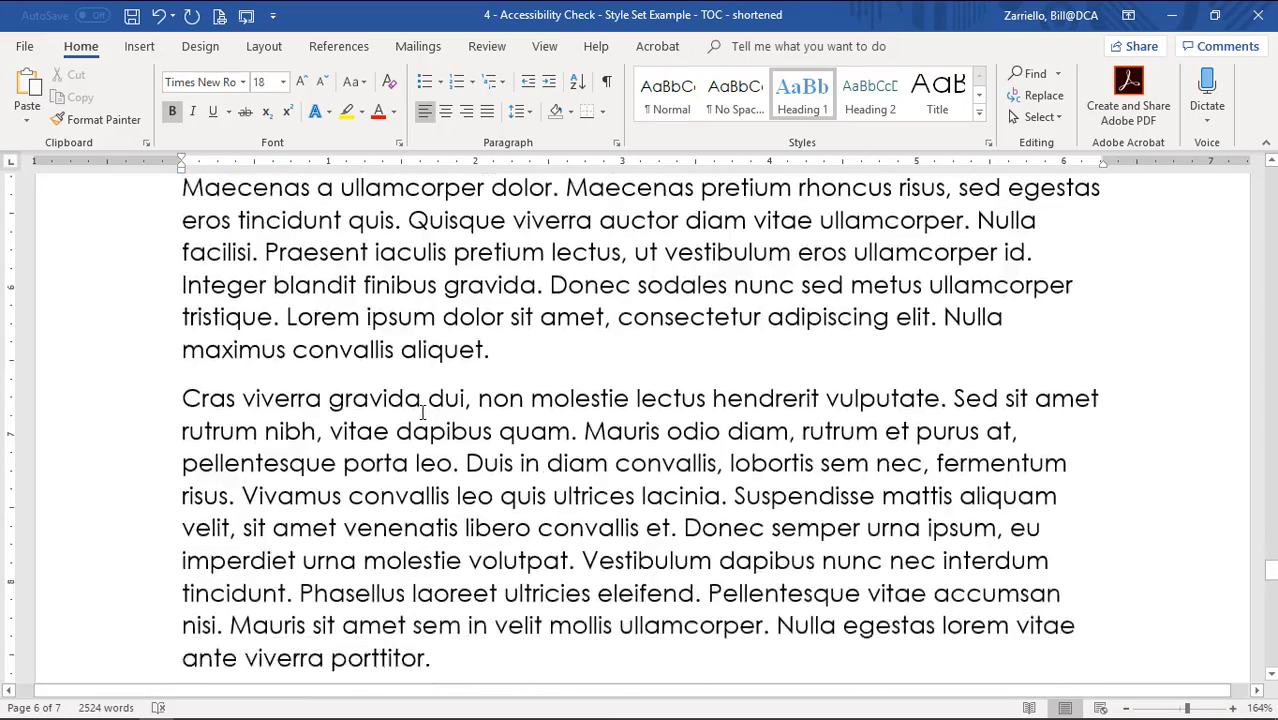
scroll(422, 412, down, 1)
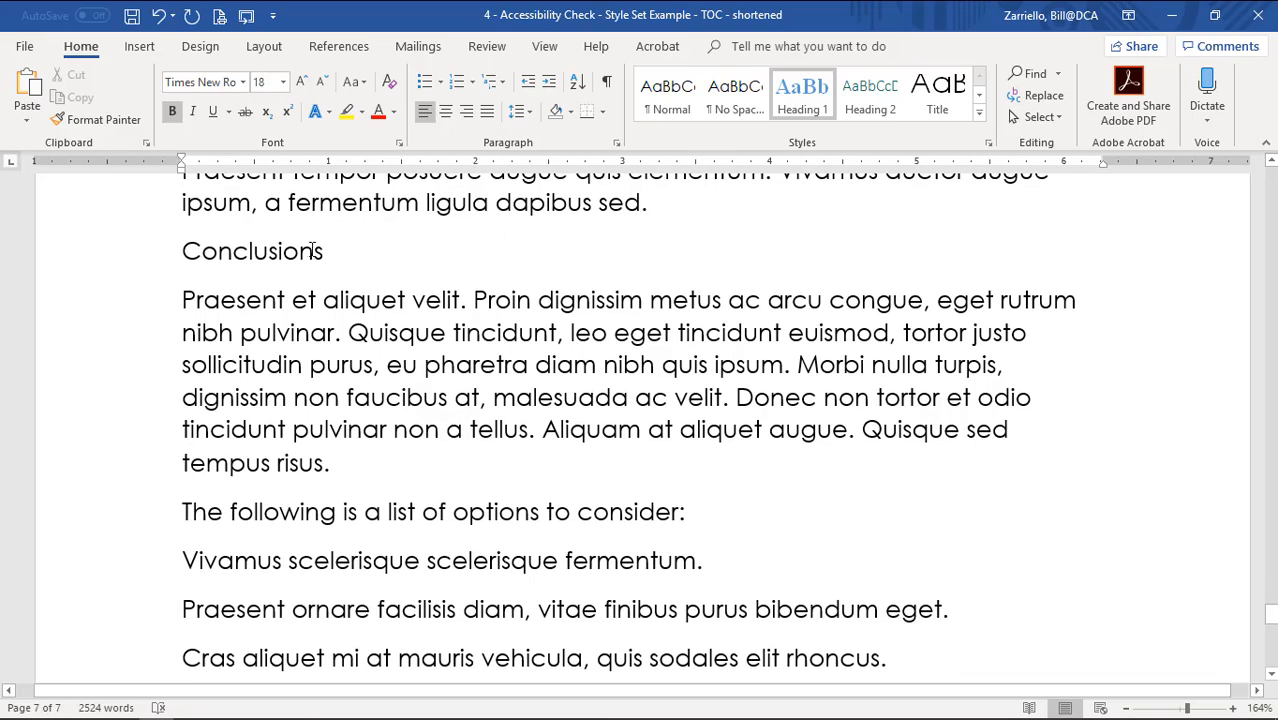
click(310, 251)
click(802, 90)
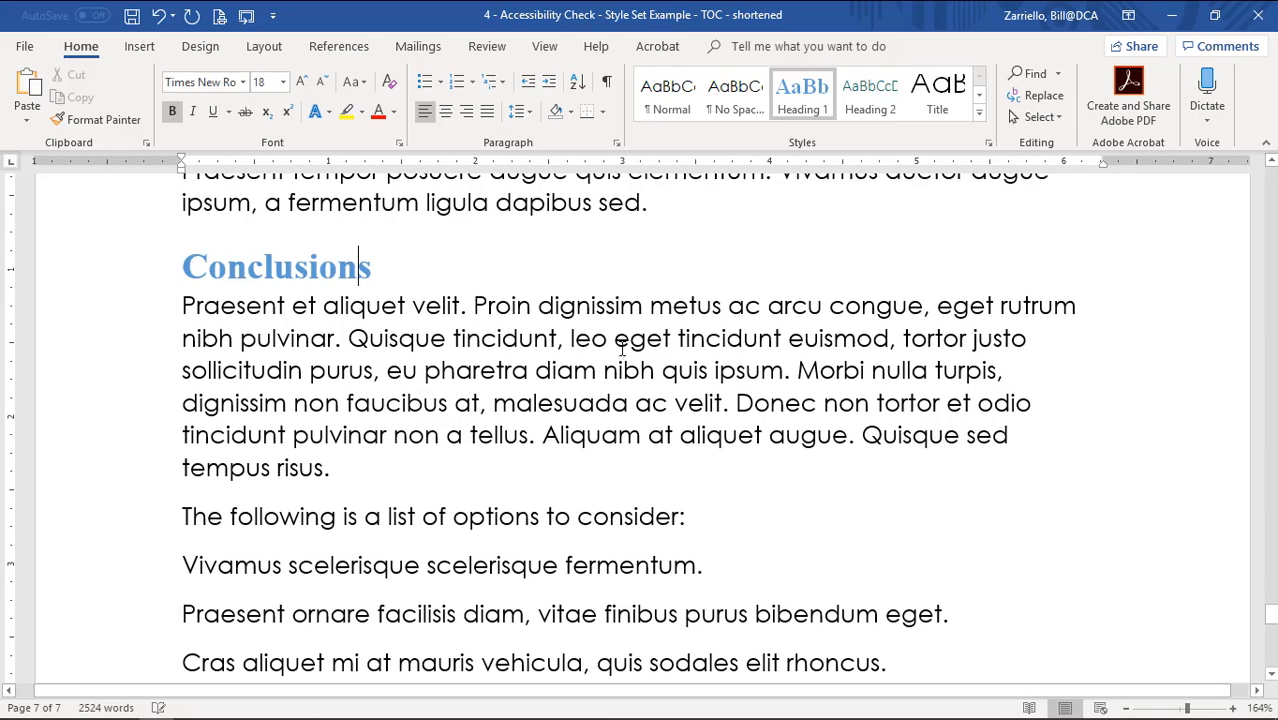
scroll(600, 345, down, 3)
scroll(640, 390, up, 11)
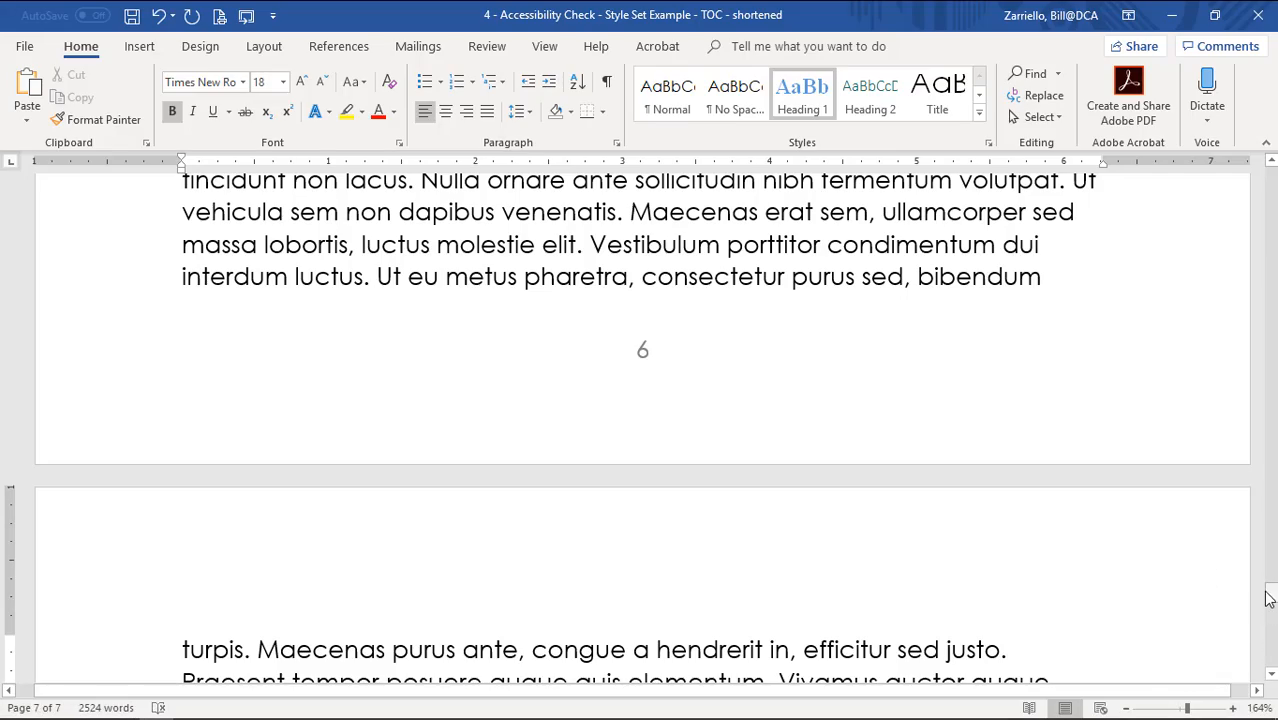
drag(1266, 594, 1270, 178)
Format the Basis of Opinion heading in Century Gothic with Automatic (black) colour.
scroll(510, 457, down, 1)
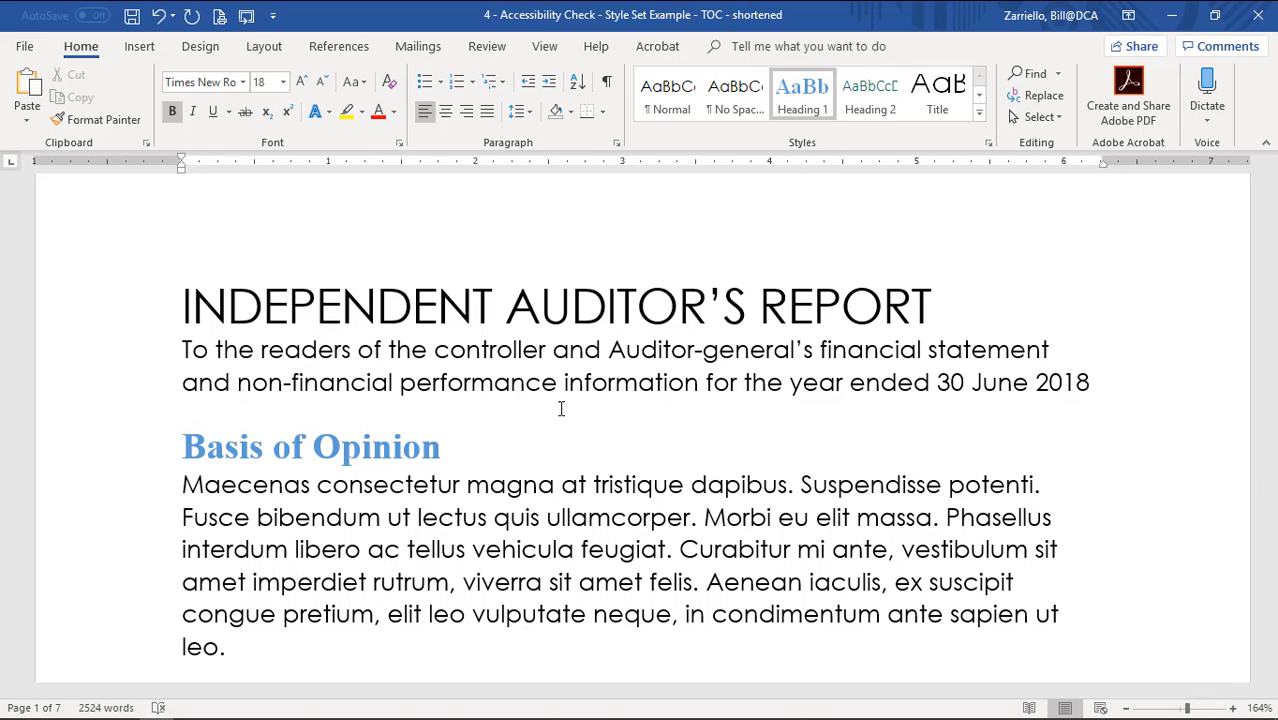
drag(211, 447, 452, 448)
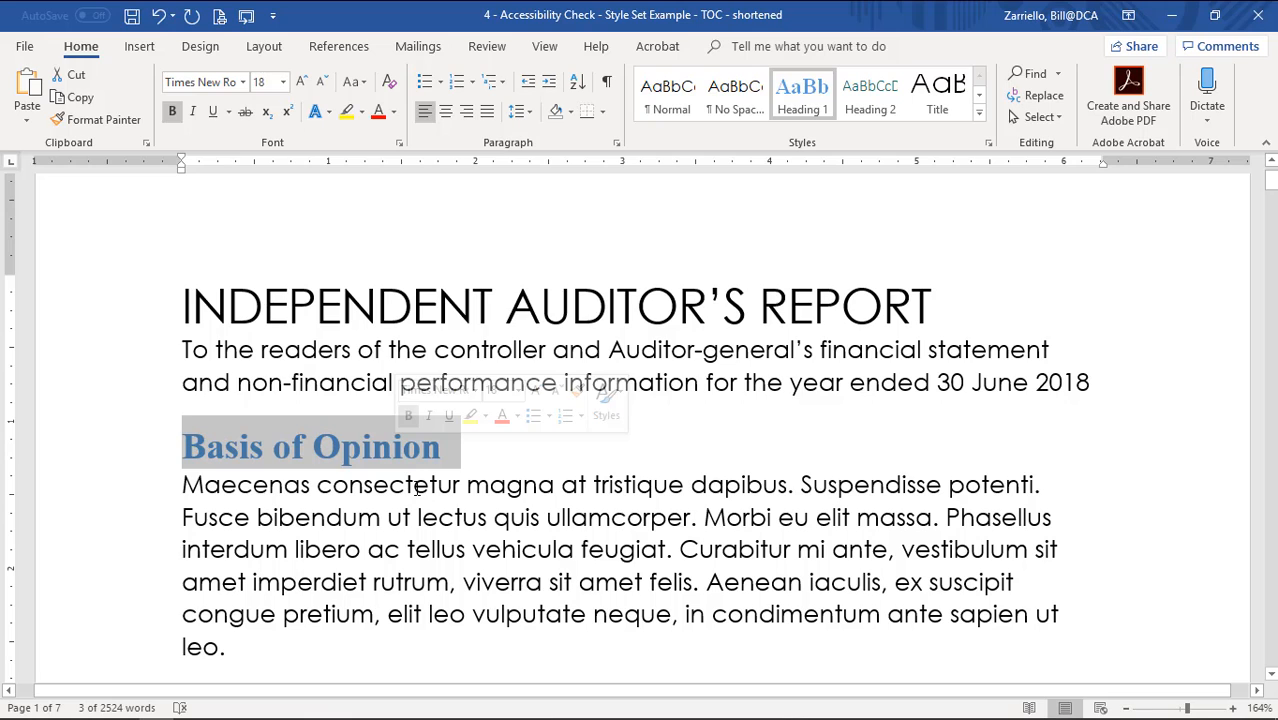
click(242, 82)
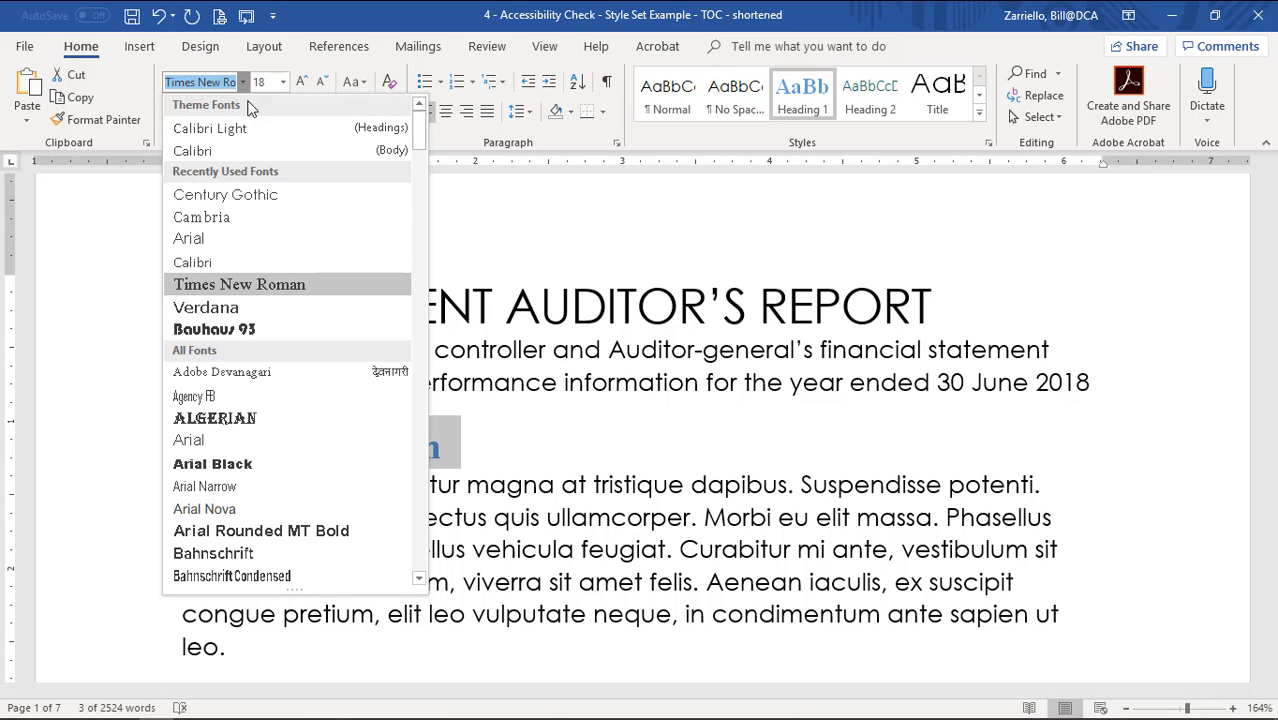
click(225, 194)
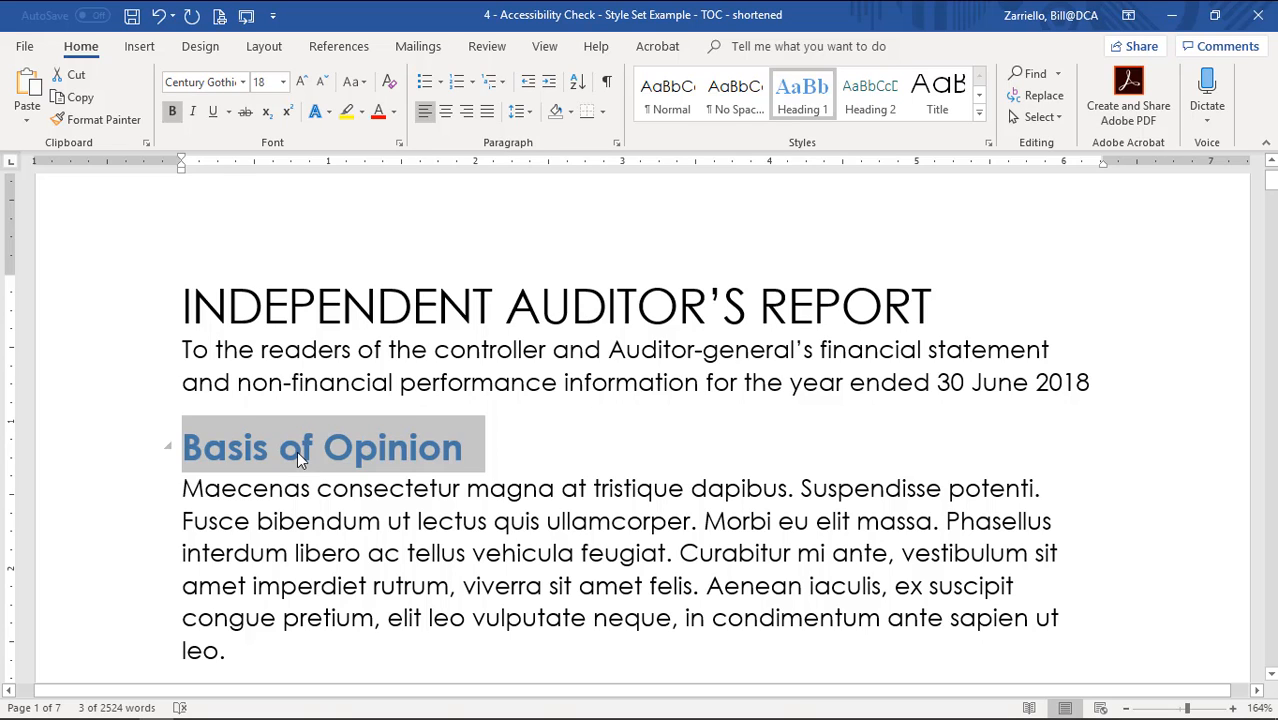
click(395, 112)
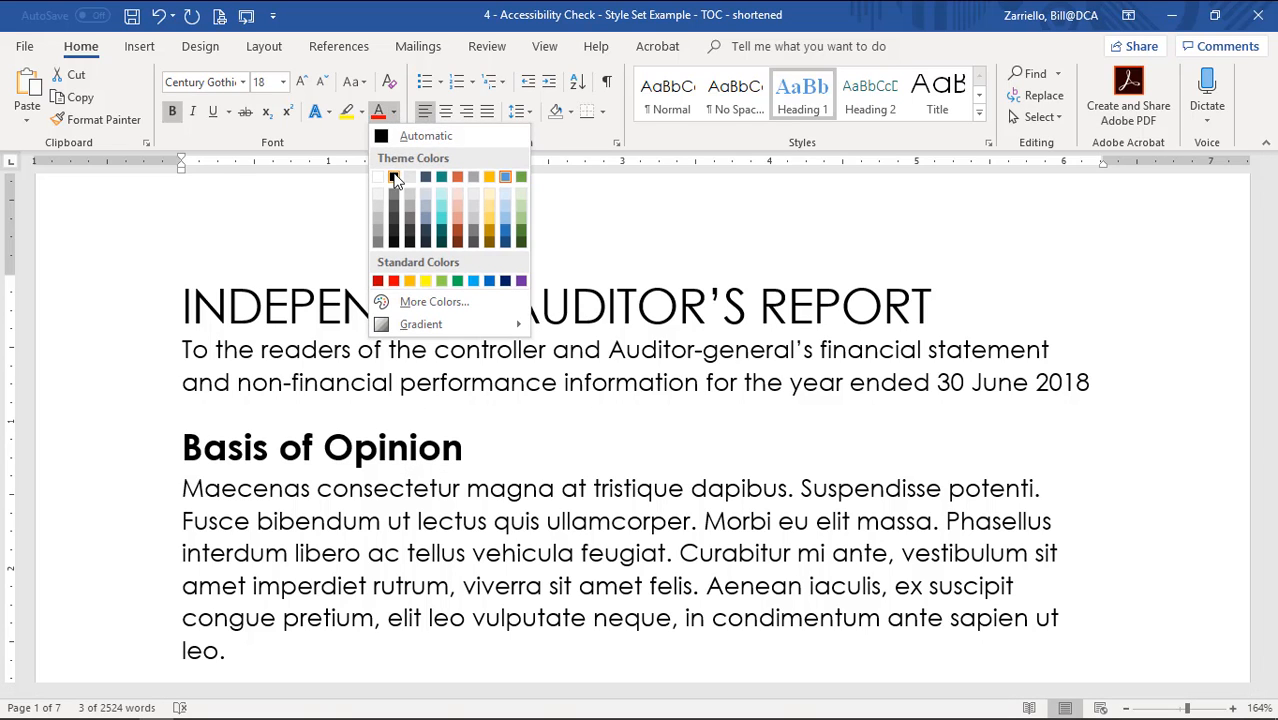
click(384, 131)
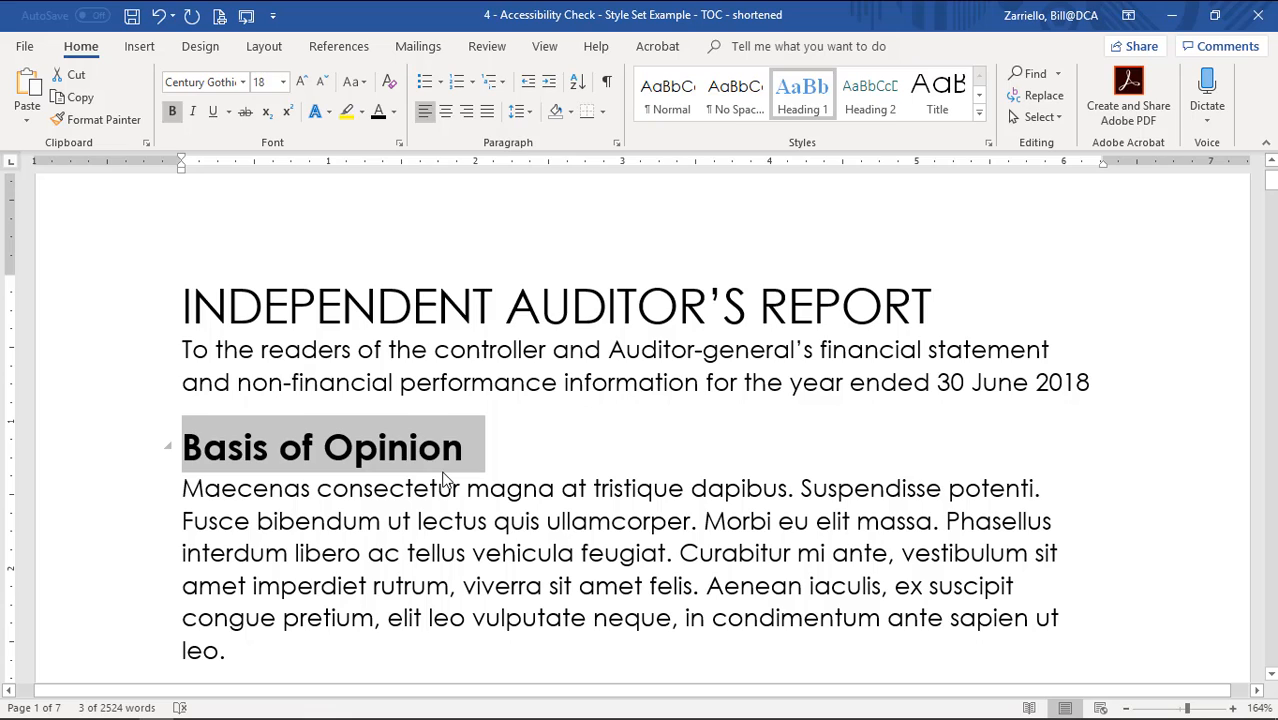
click(484, 522)
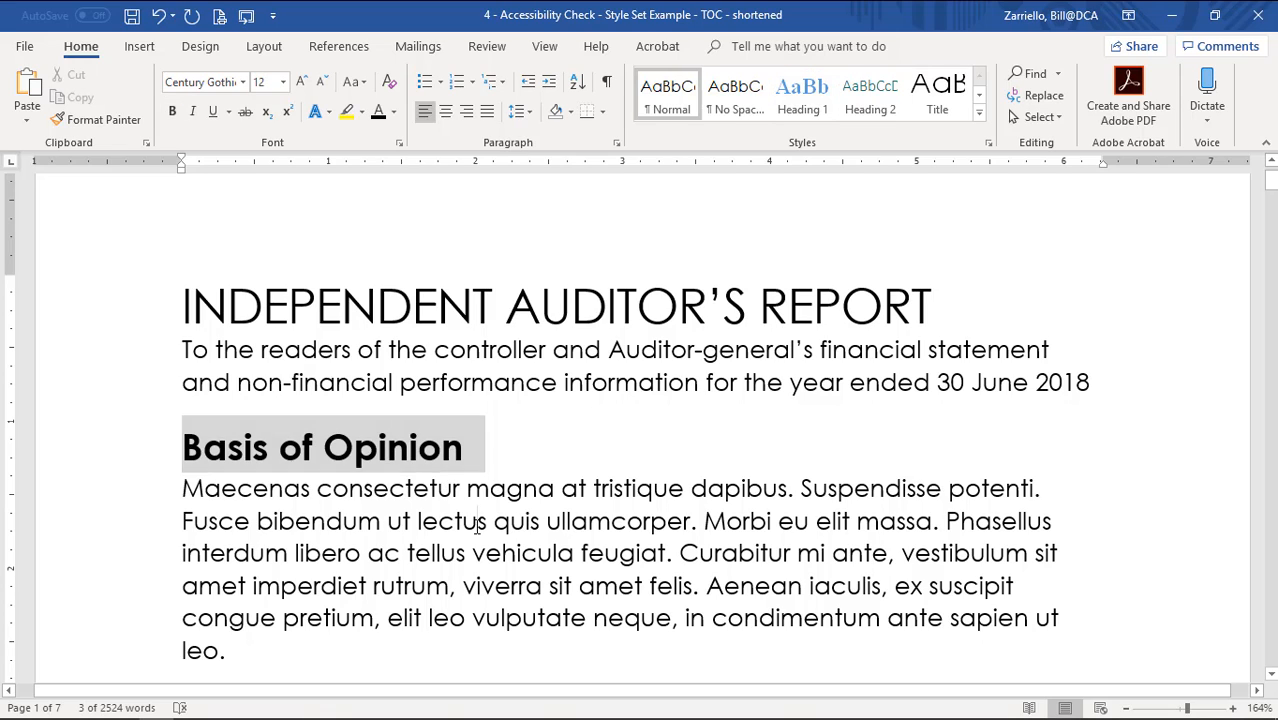
Update the Heading 1 style to match the Basis of Opinion heading.
click(357, 446)
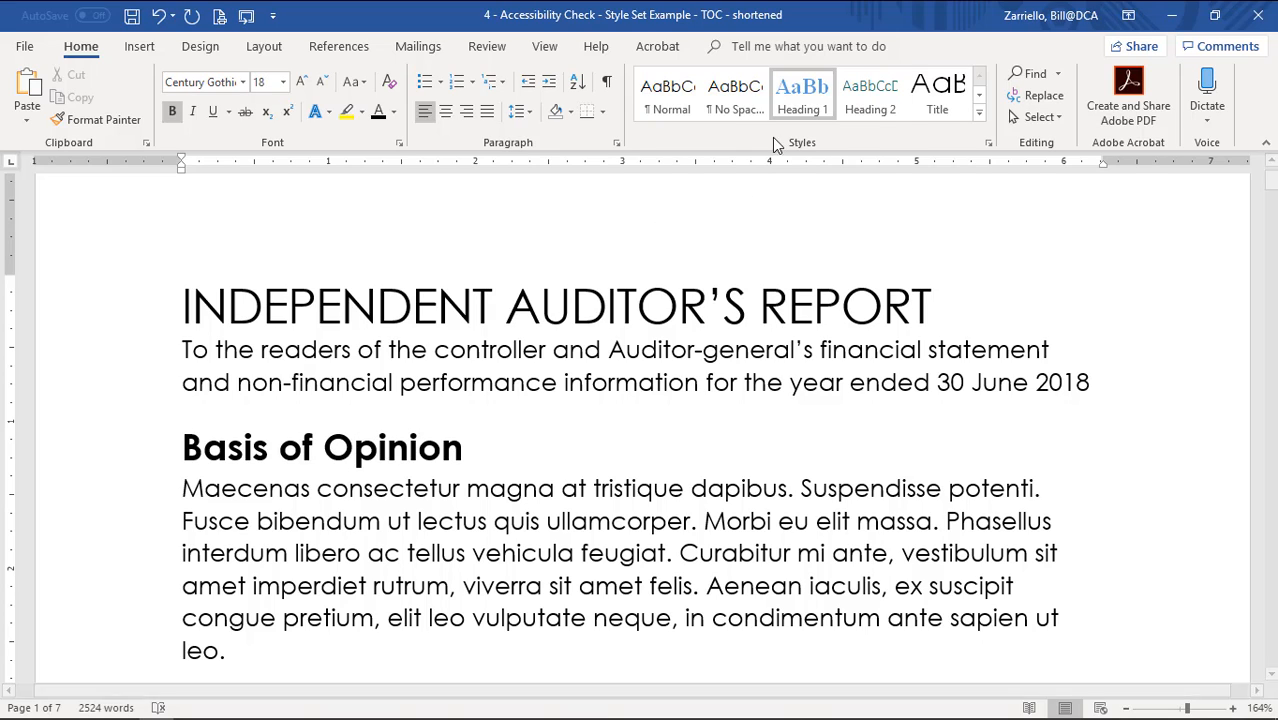
right_click(795, 104)
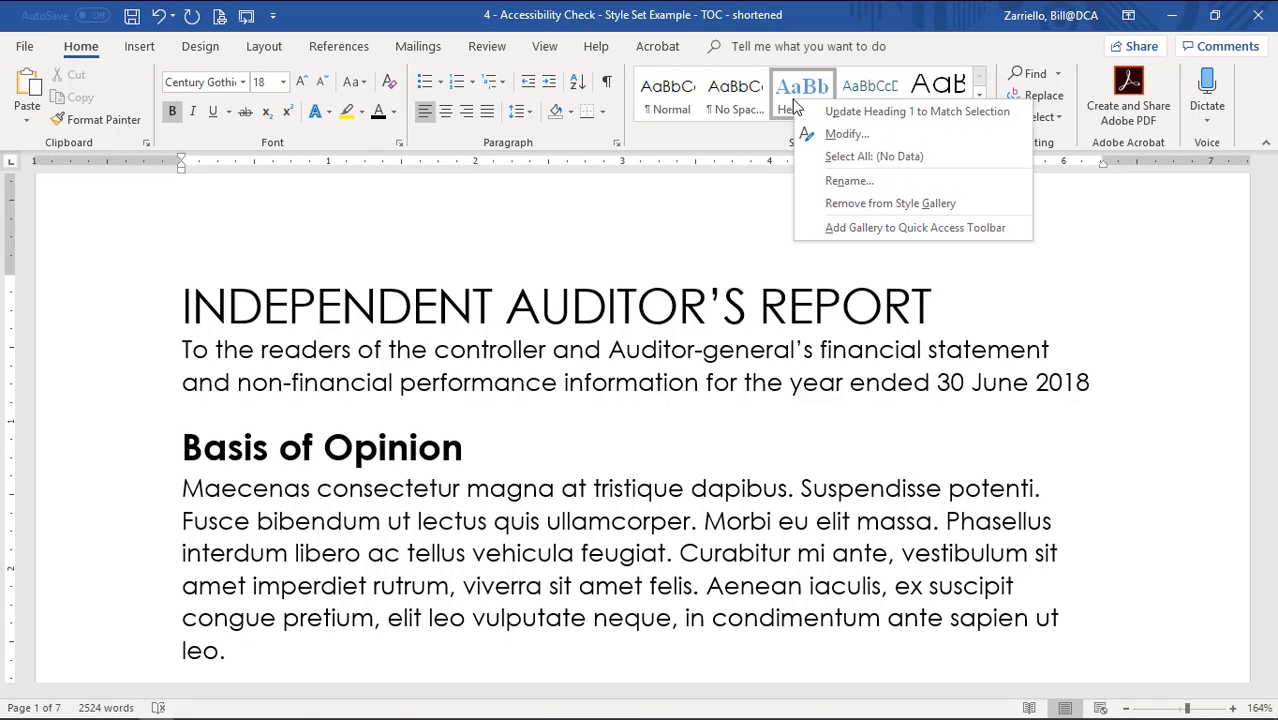
click(876, 112)
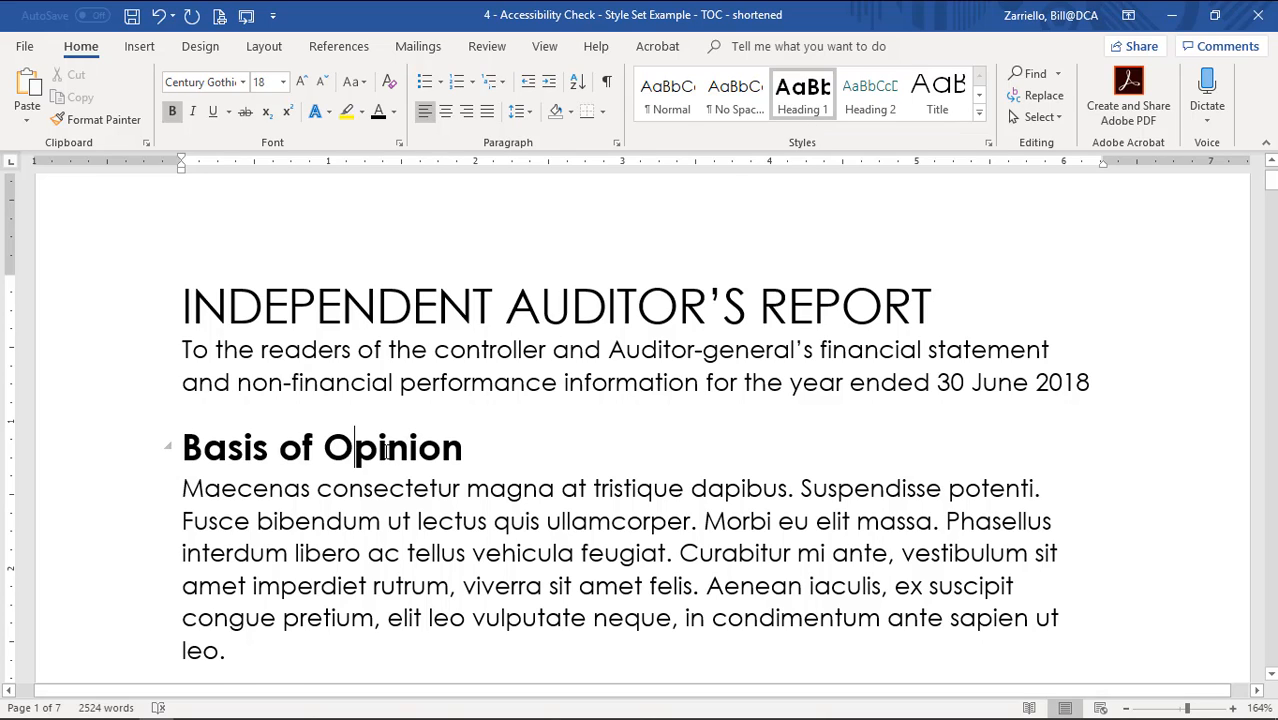
scroll(386, 452, down, 10)
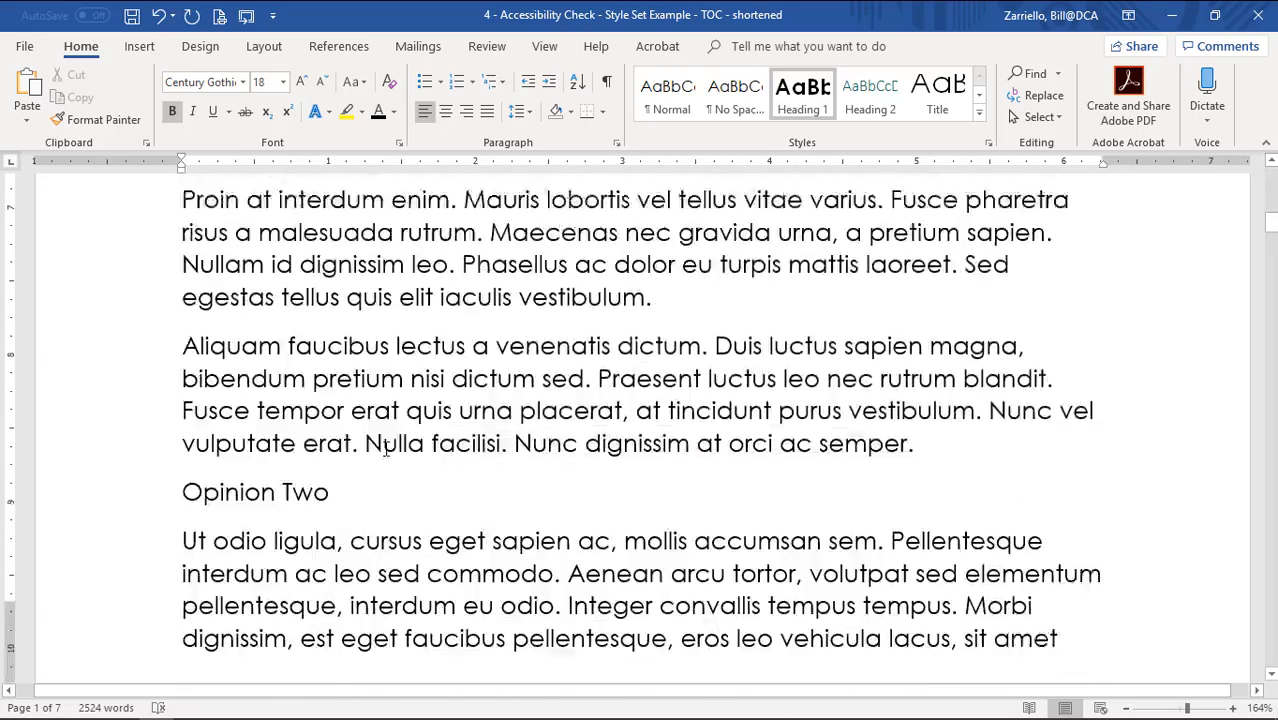
scroll(386, 450, down, 12)
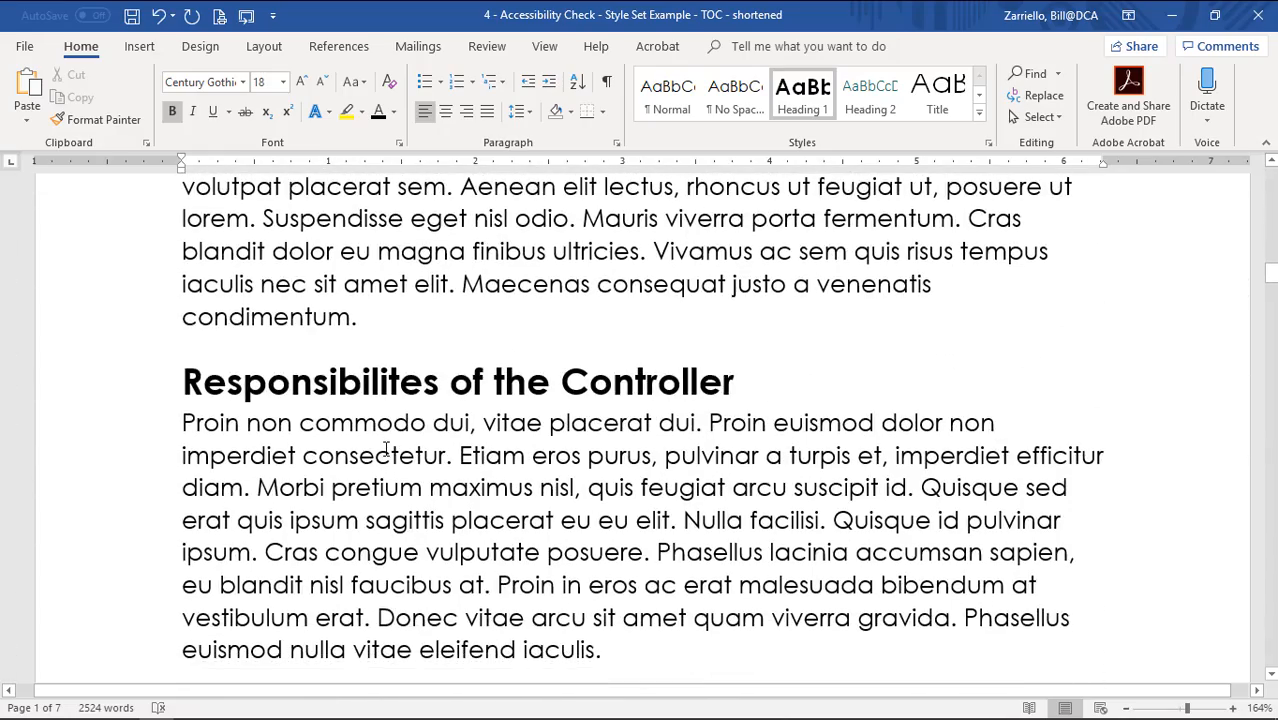
scroll(386, 449, down, 12)
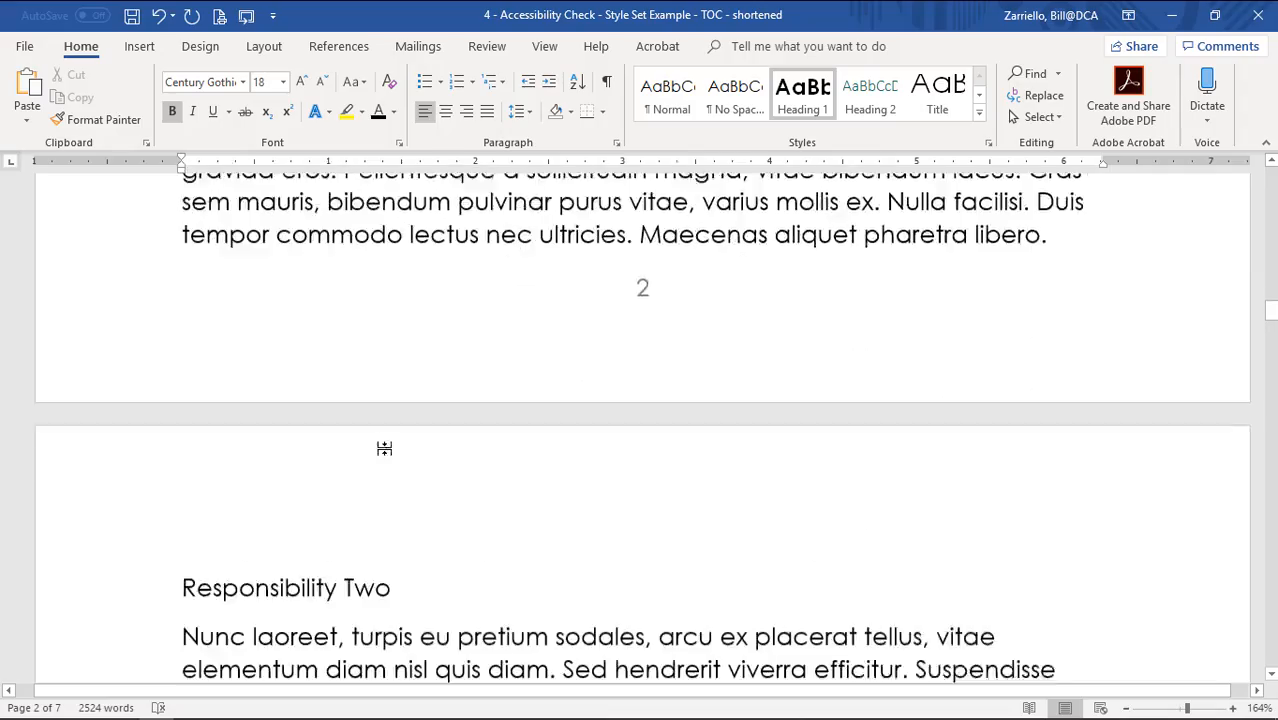
scroll(386, 449, down, 12)
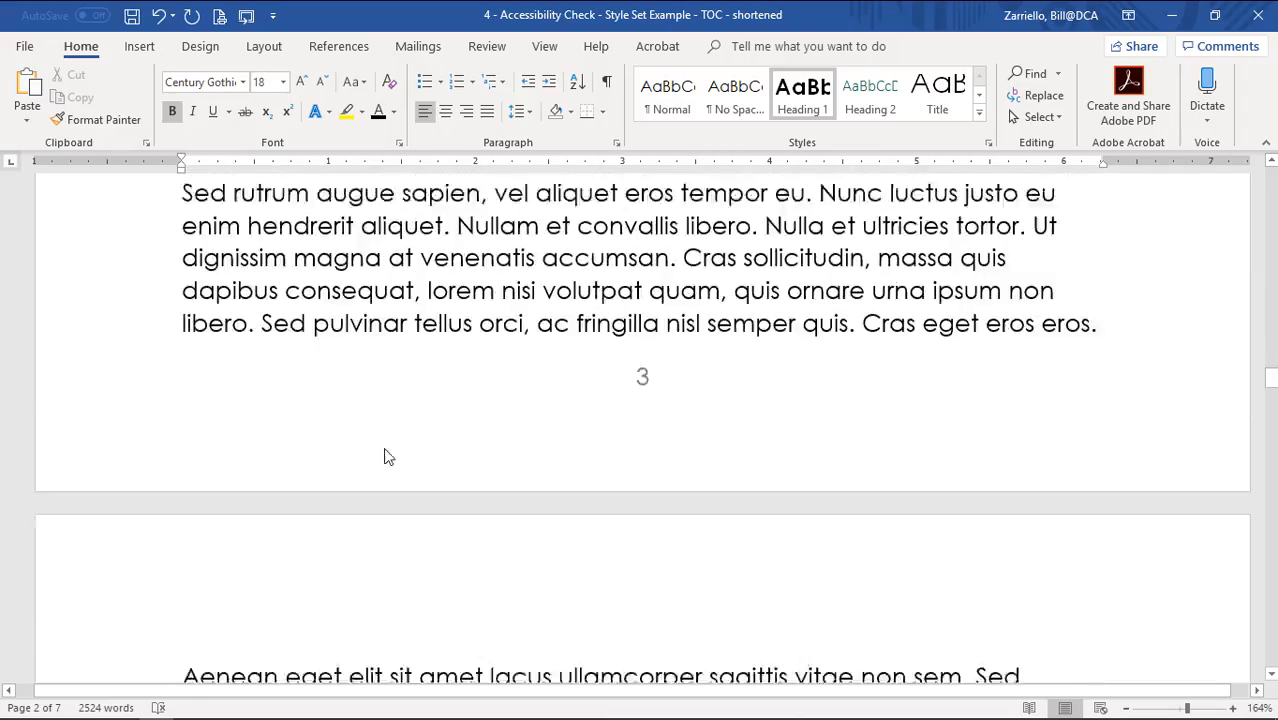
scroll(386, 449, down, 10)
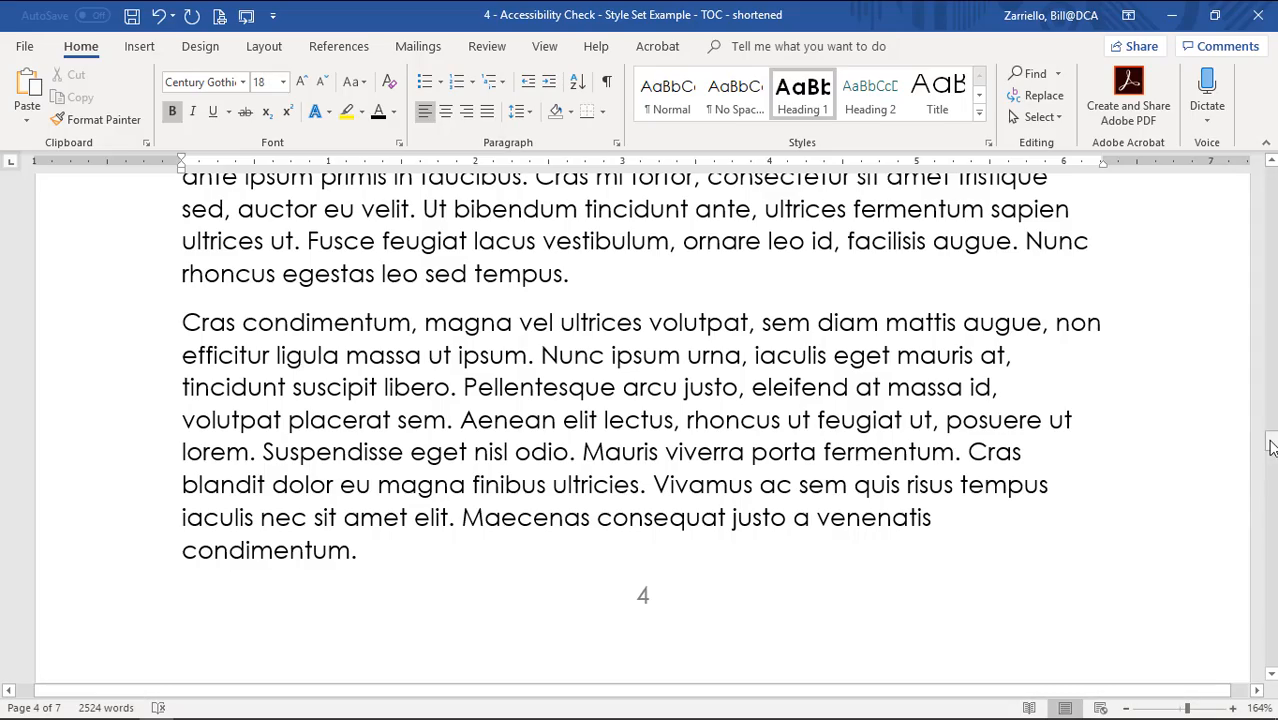
drag(1270, 440, 1270, 190)
scroll(475, 458, down, 4)
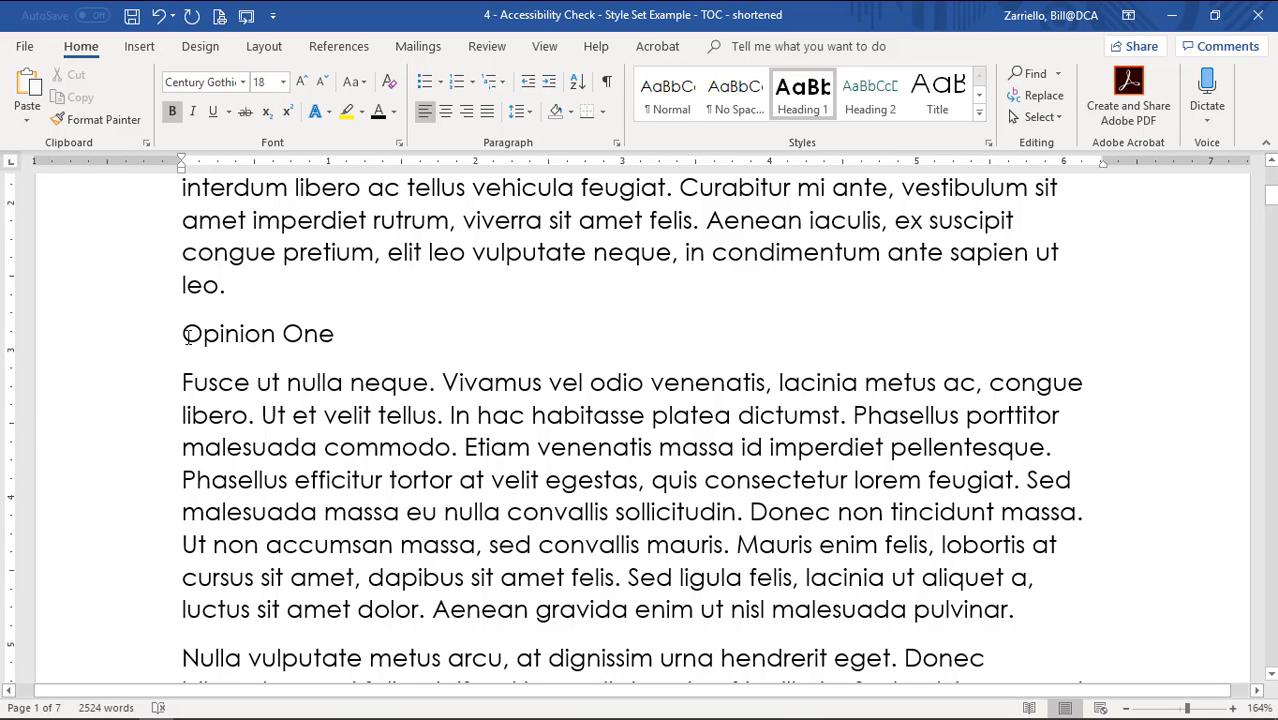
Make the Opinion One subheading italic, underlined and 14 pt.
drag(187, 334, 346, 342)
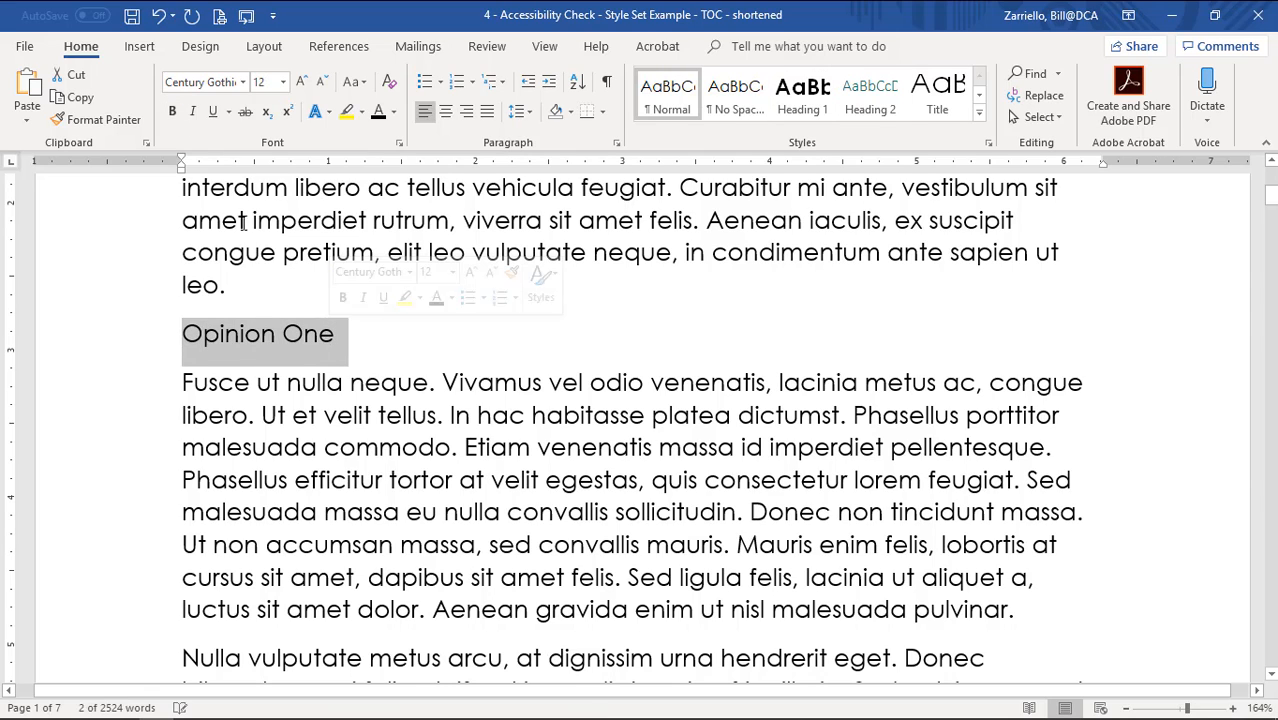
click(192, 114)
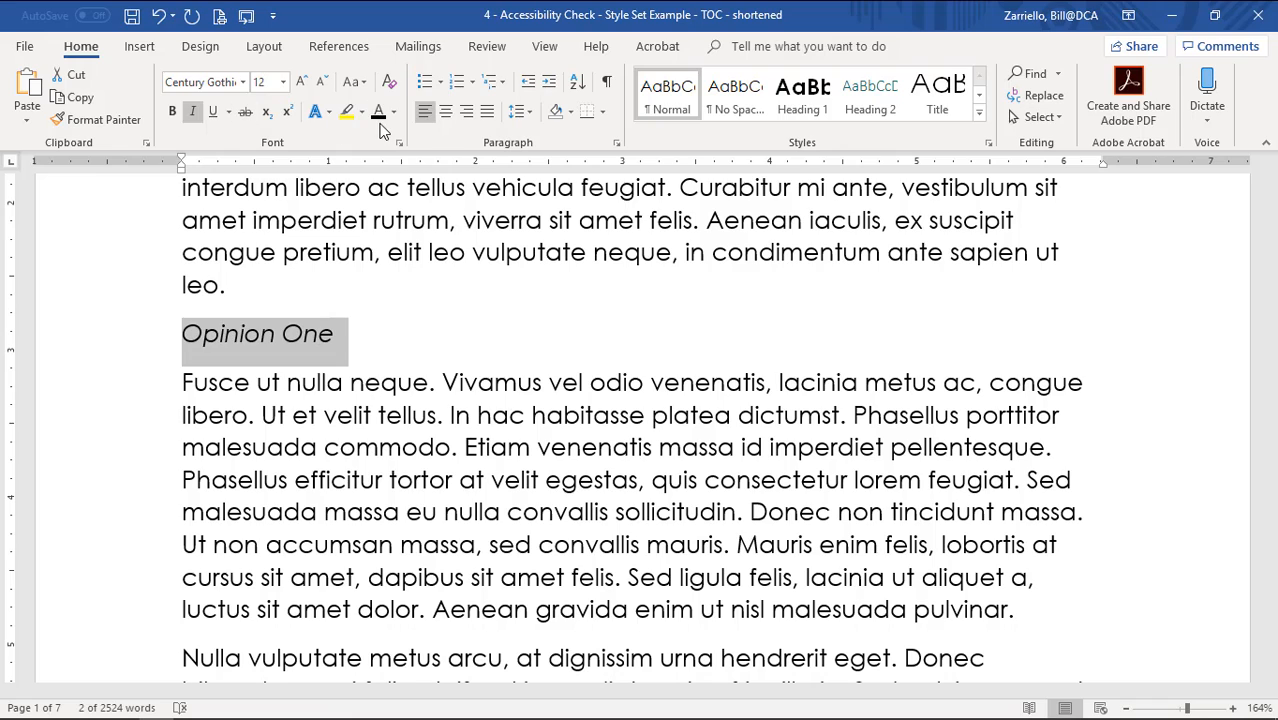
click(213, 112)
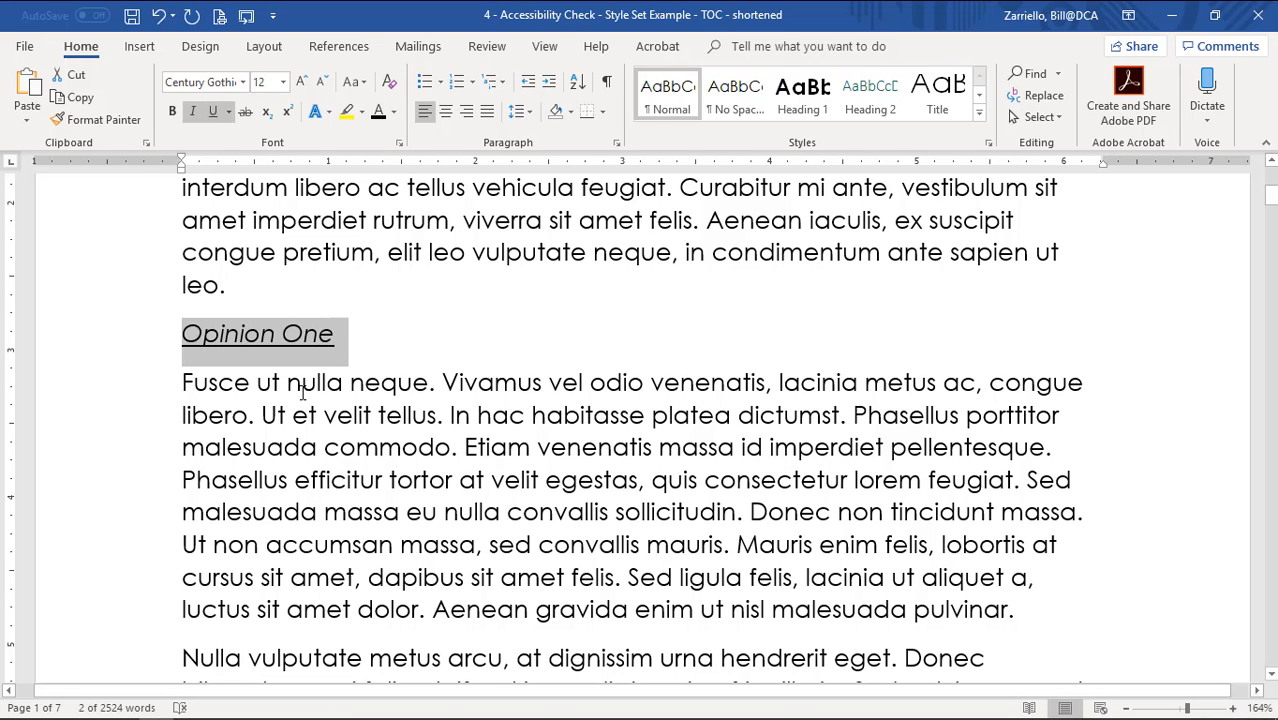
scroll(297, 342, up, 3)
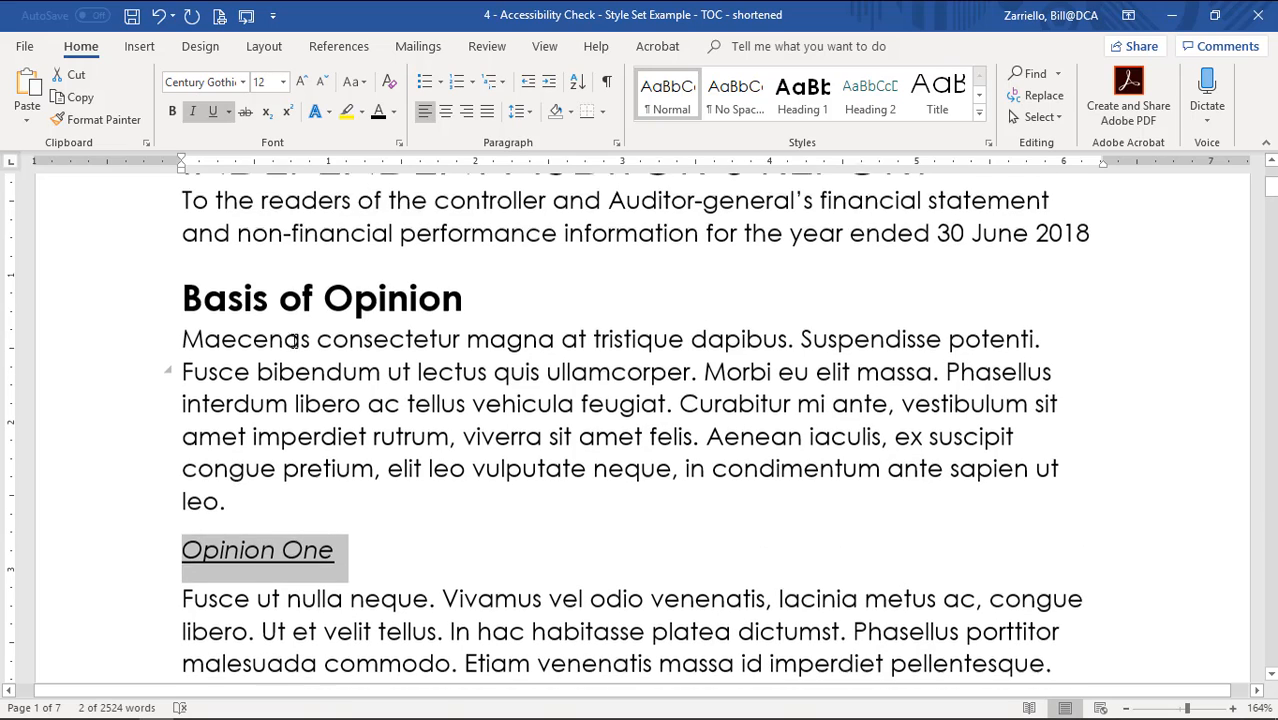
click(296, 302)
scroll(296, 318, down, 3)
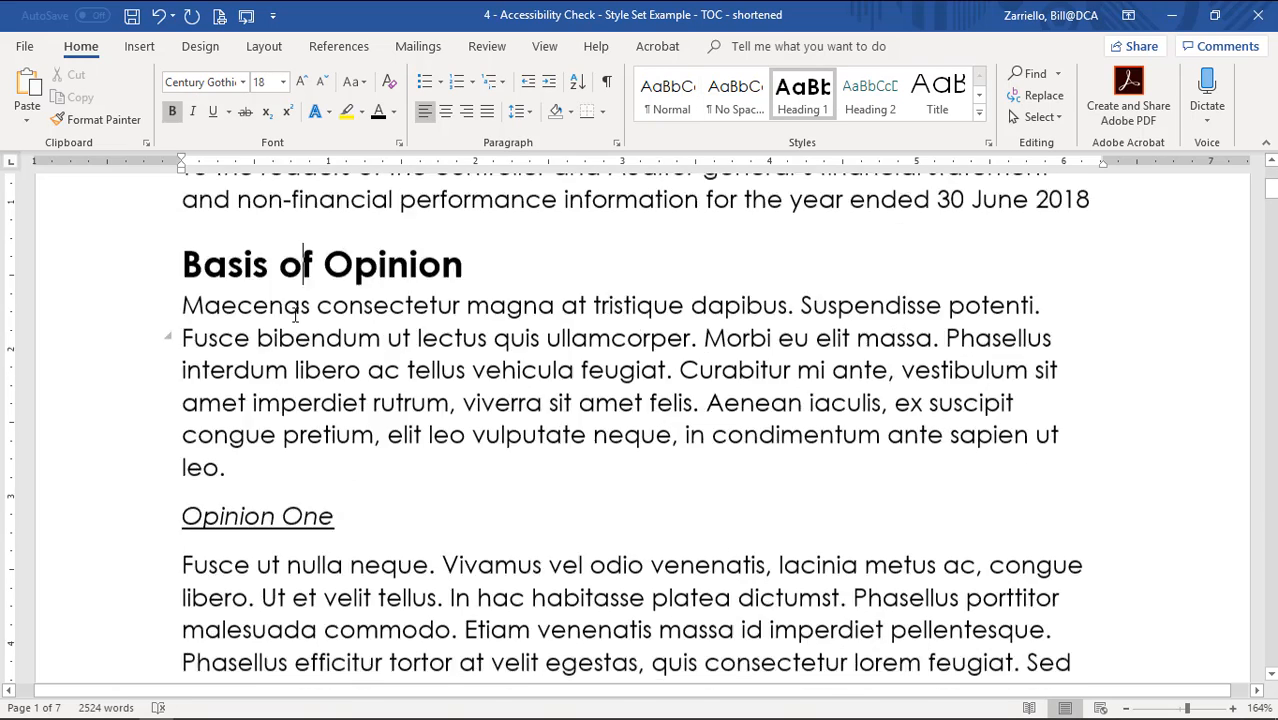
drag(344, 406, 208, 400)
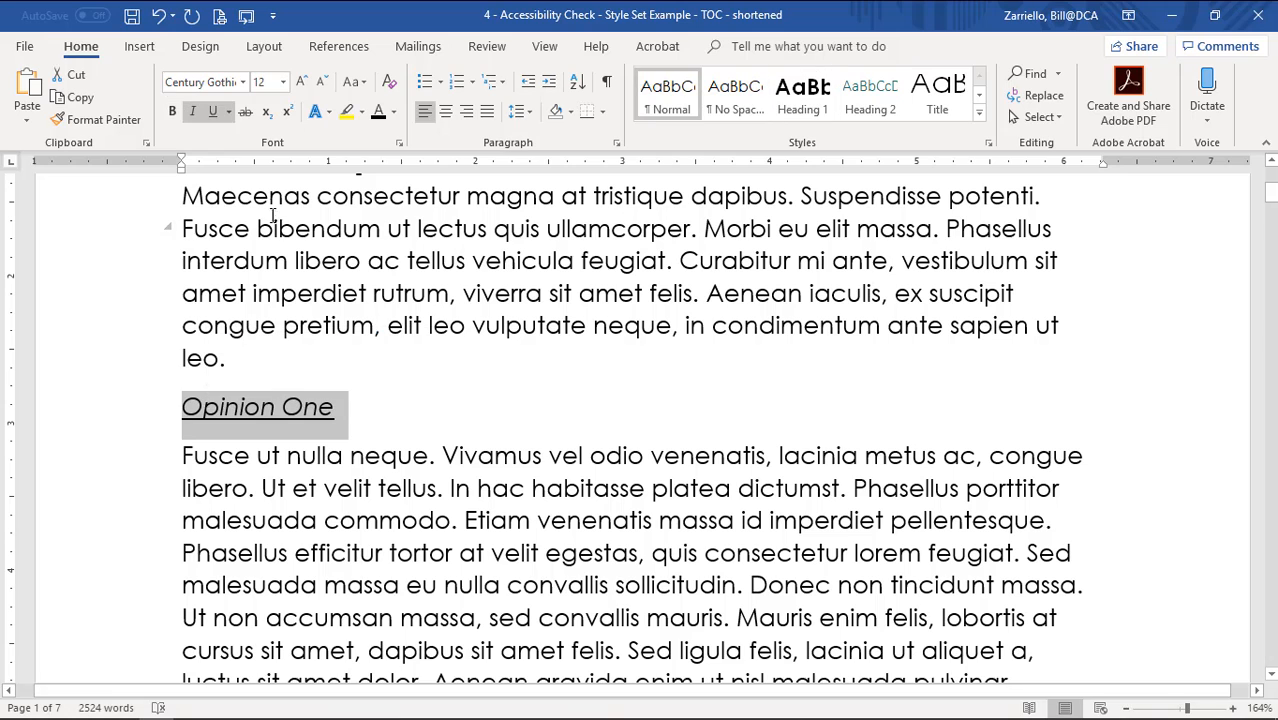
click(283, 82)
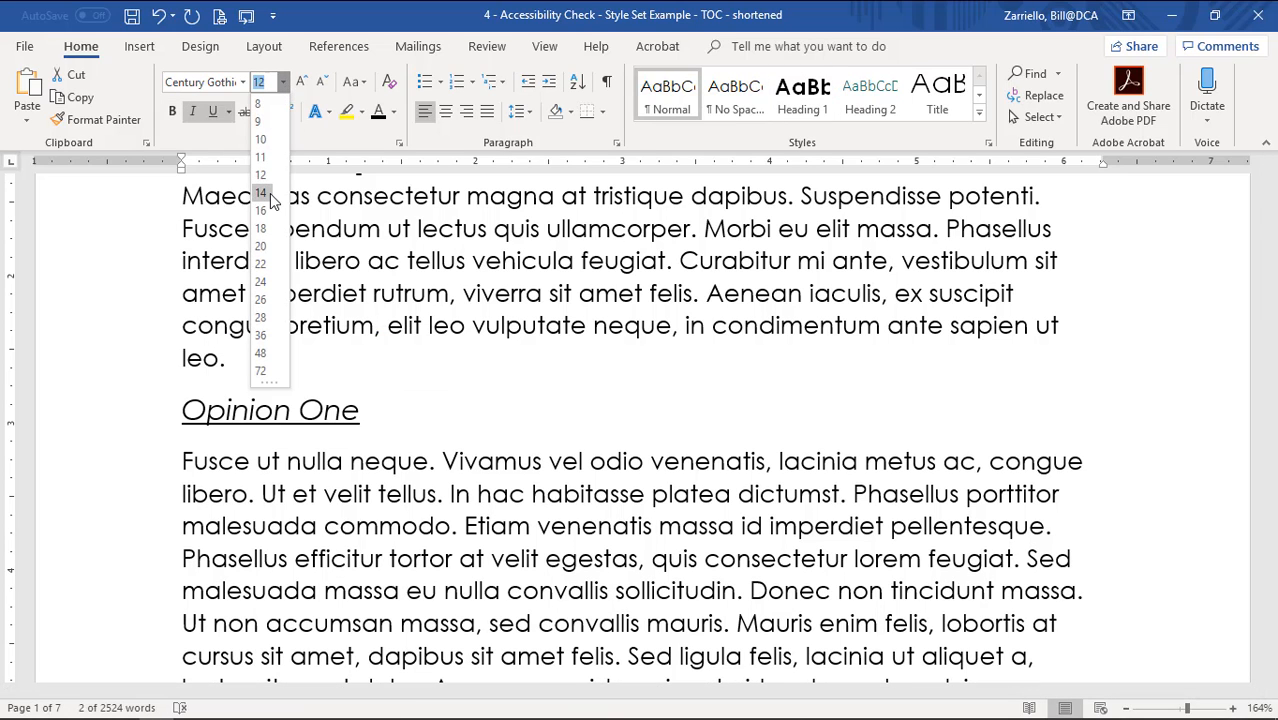
click(270, 193)
click(383, 484)
Update the Heading 2 style to match Opinion One.
scroll(383, 484, up, 6)
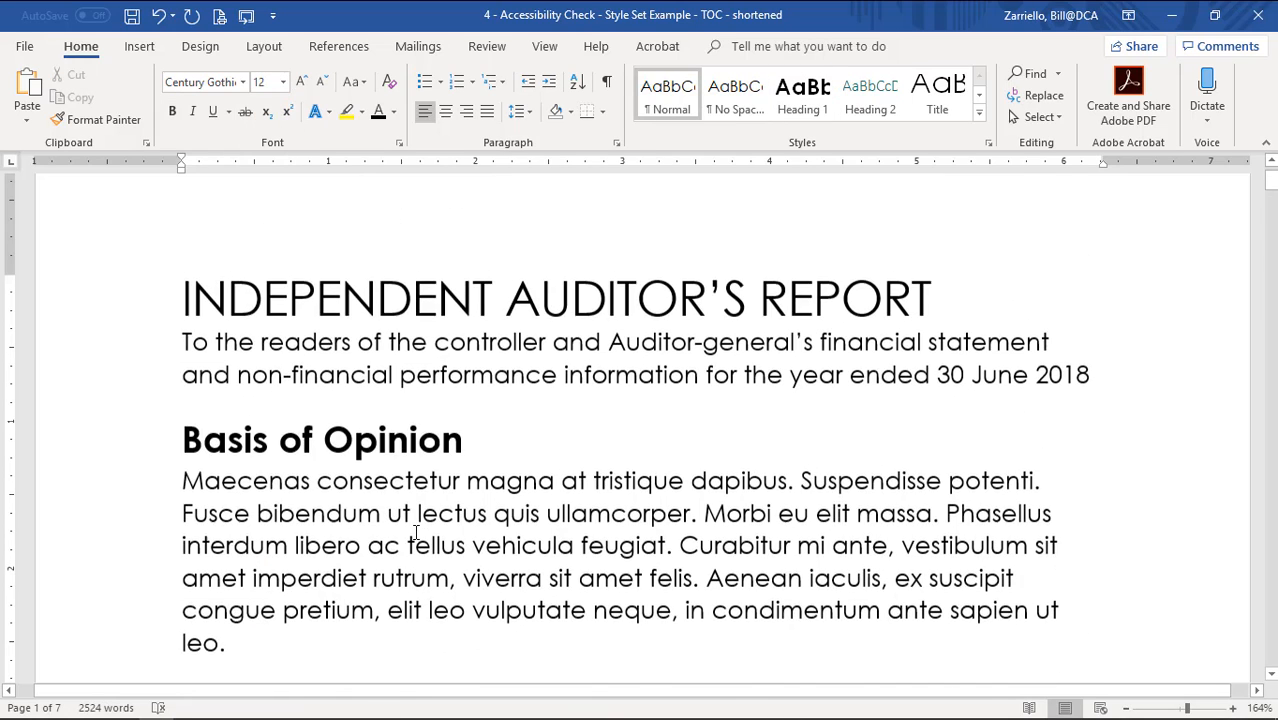
scroll(416, 532, down, 6)
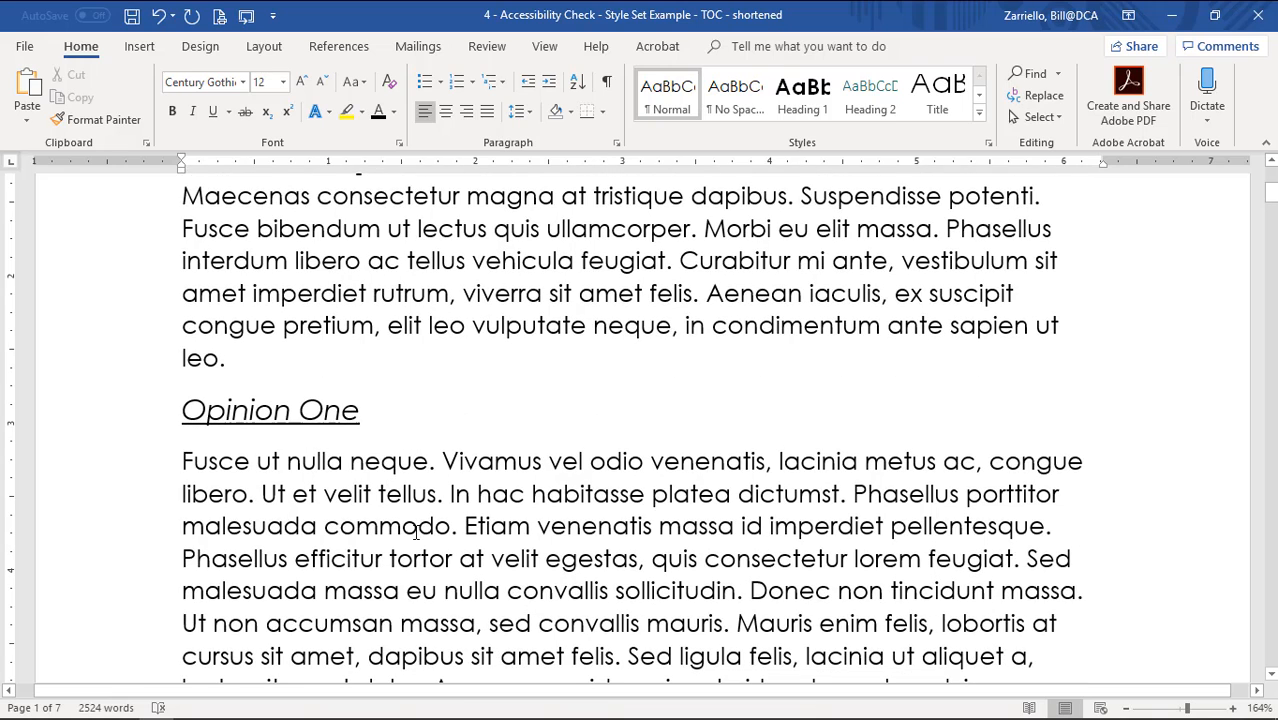
click(260, 414)
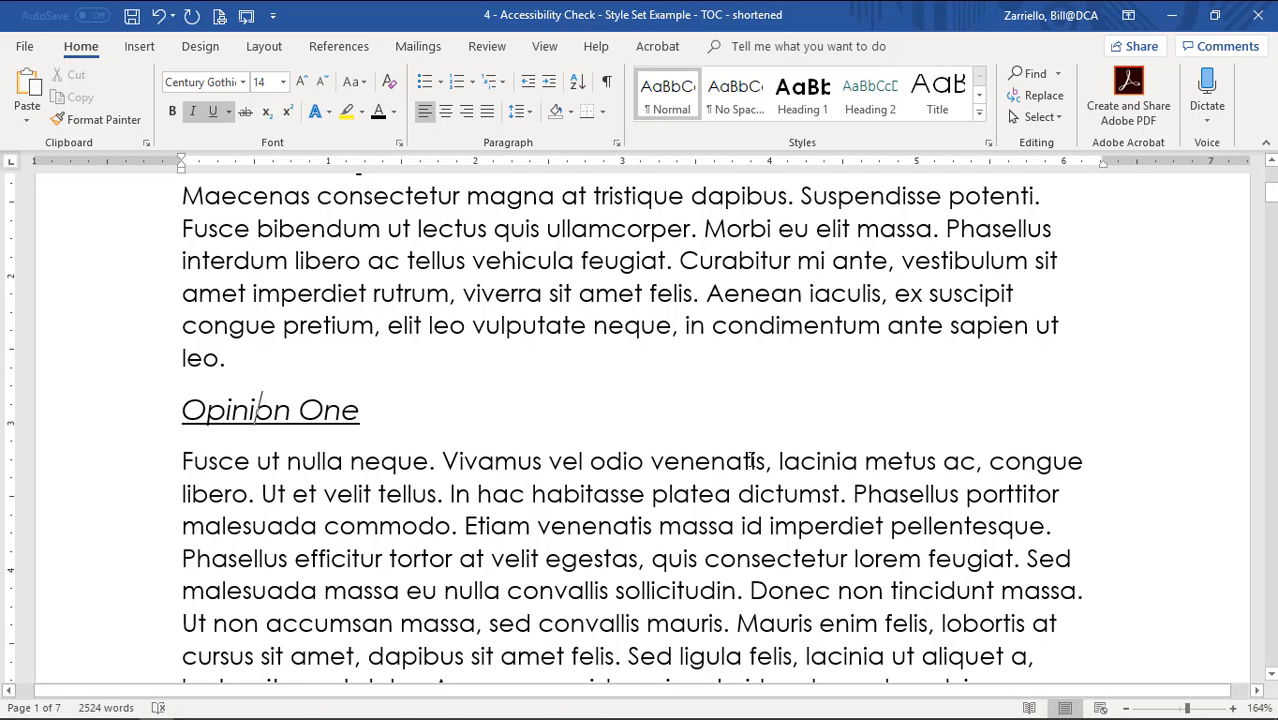
right_click(875, 112)
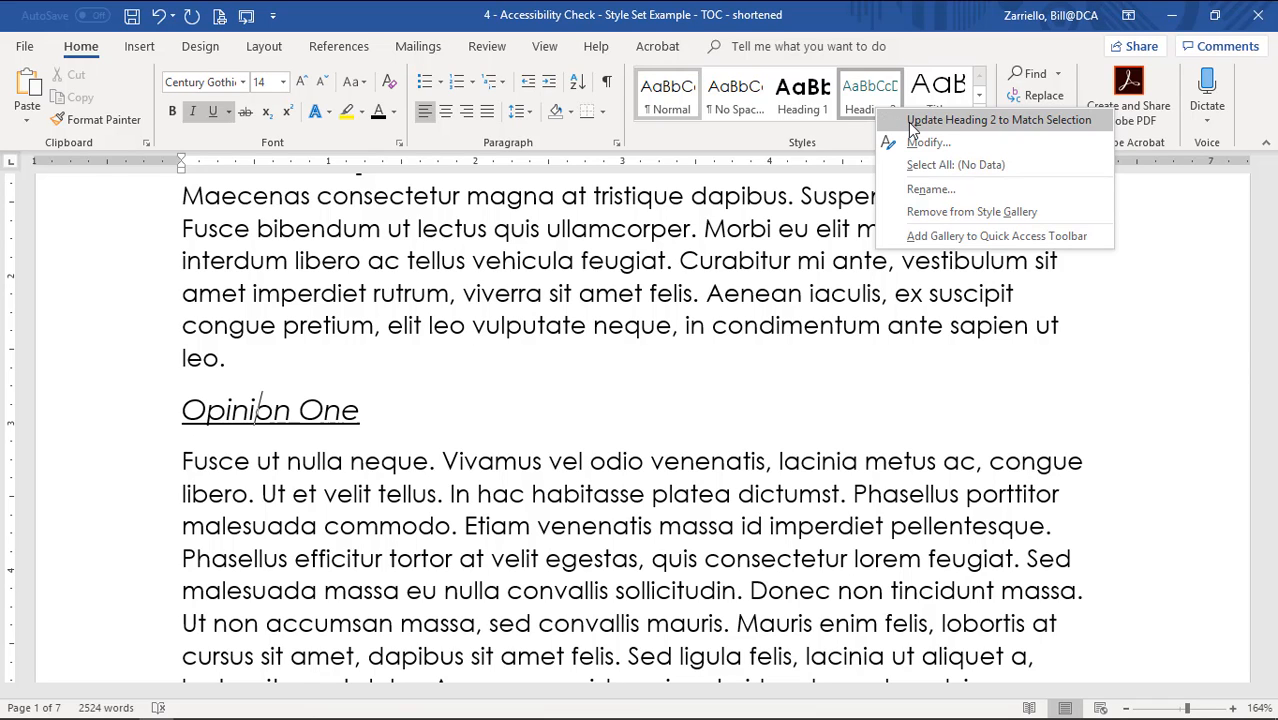
click(912, 121)
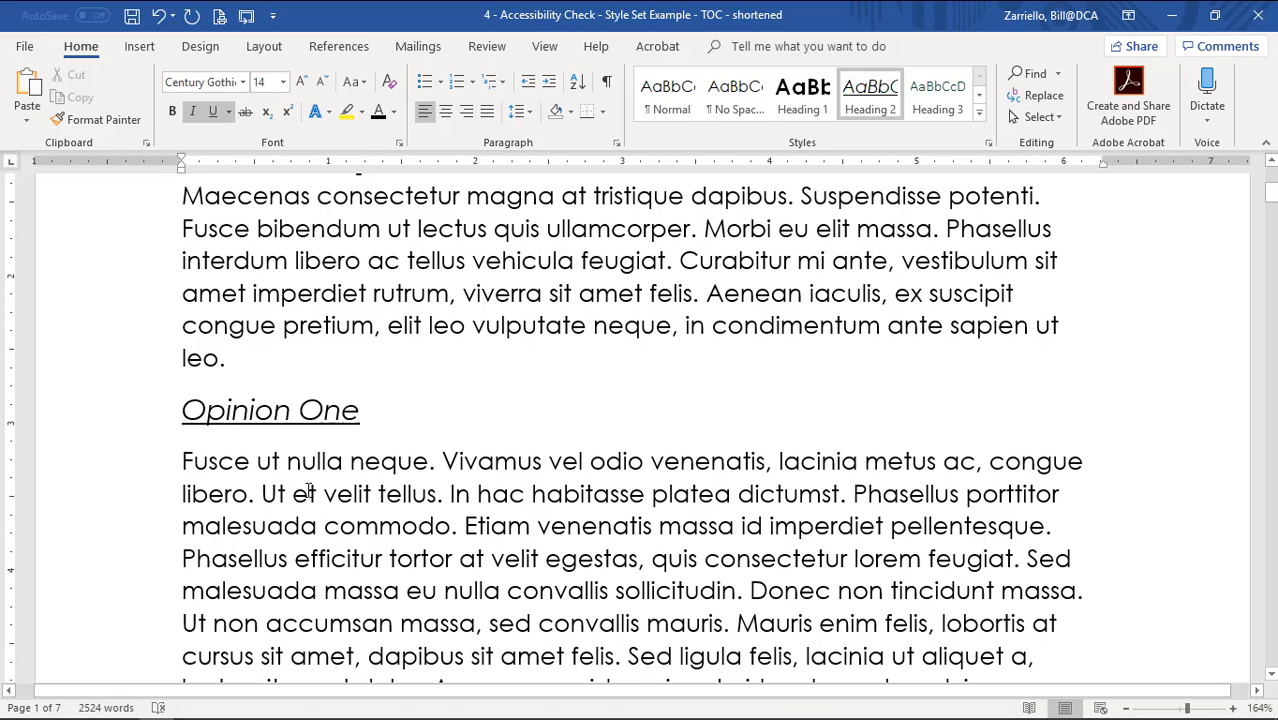
Apply Heading 2 to Opinion Two and the Controller's Responsibility One and Two.
scroll(260, 400, down, 9)
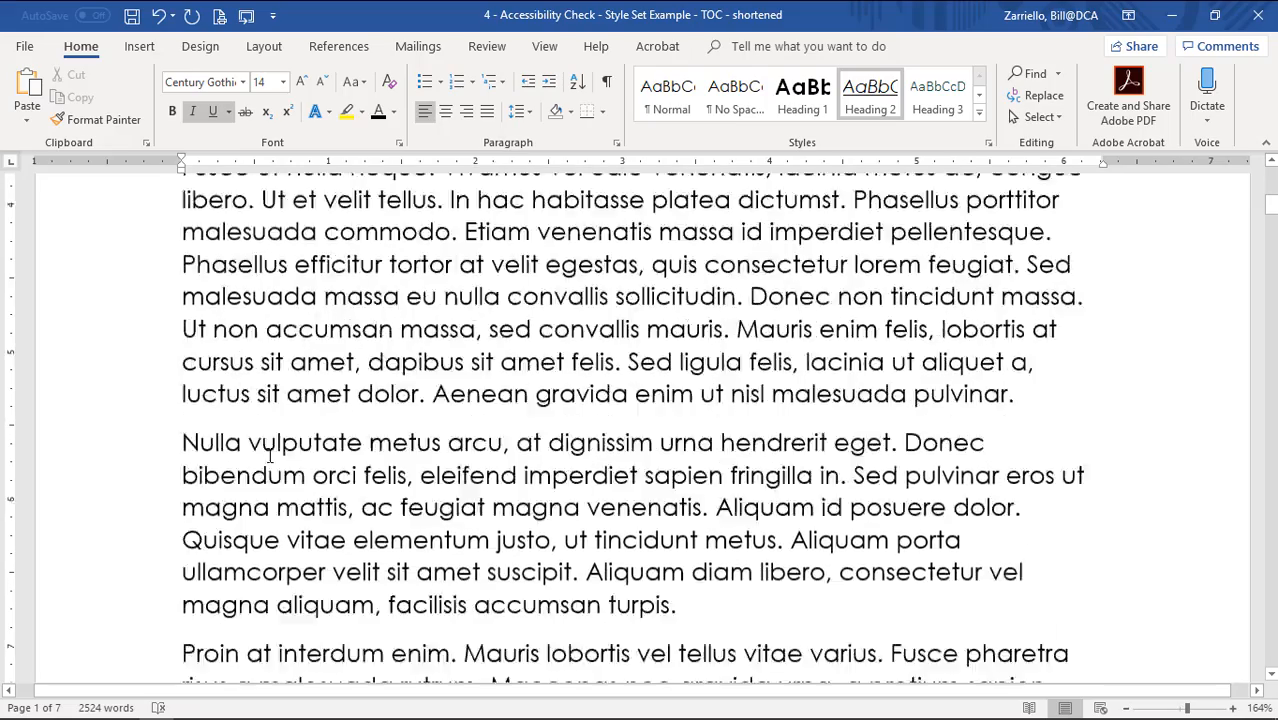
click(246, 216)
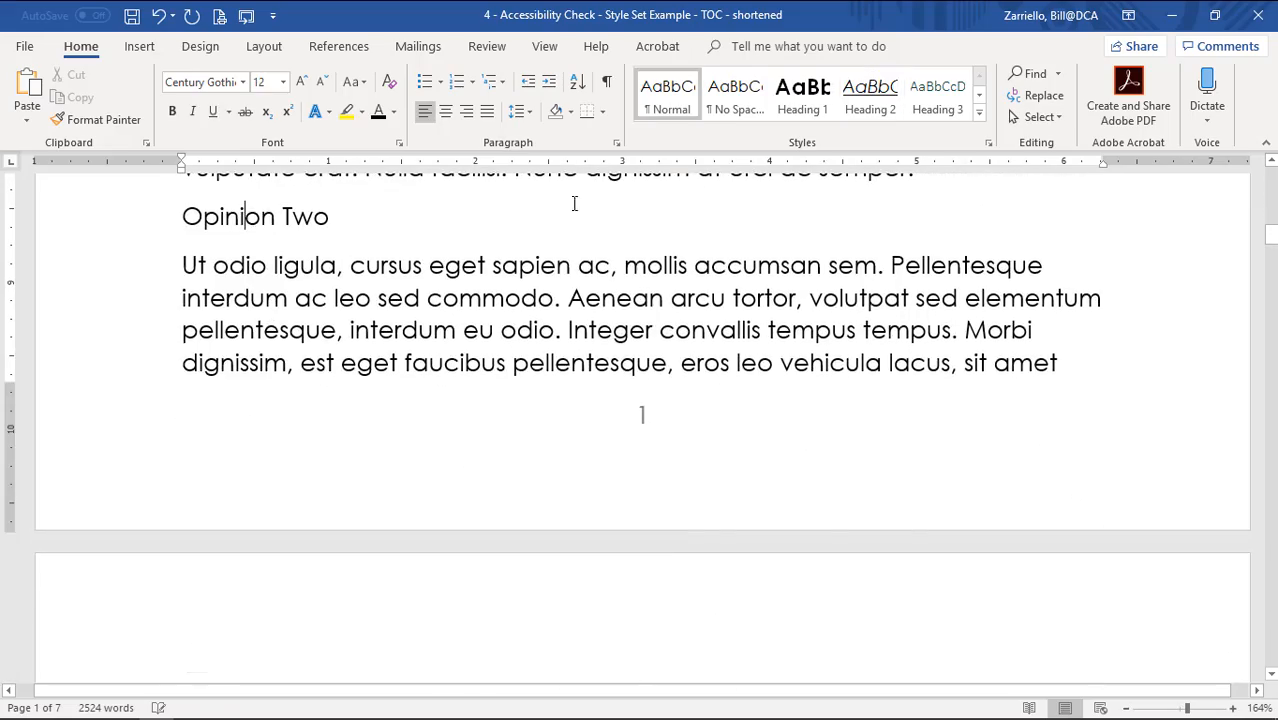
click(858, 116)
scroll(413, 360, down, 15)
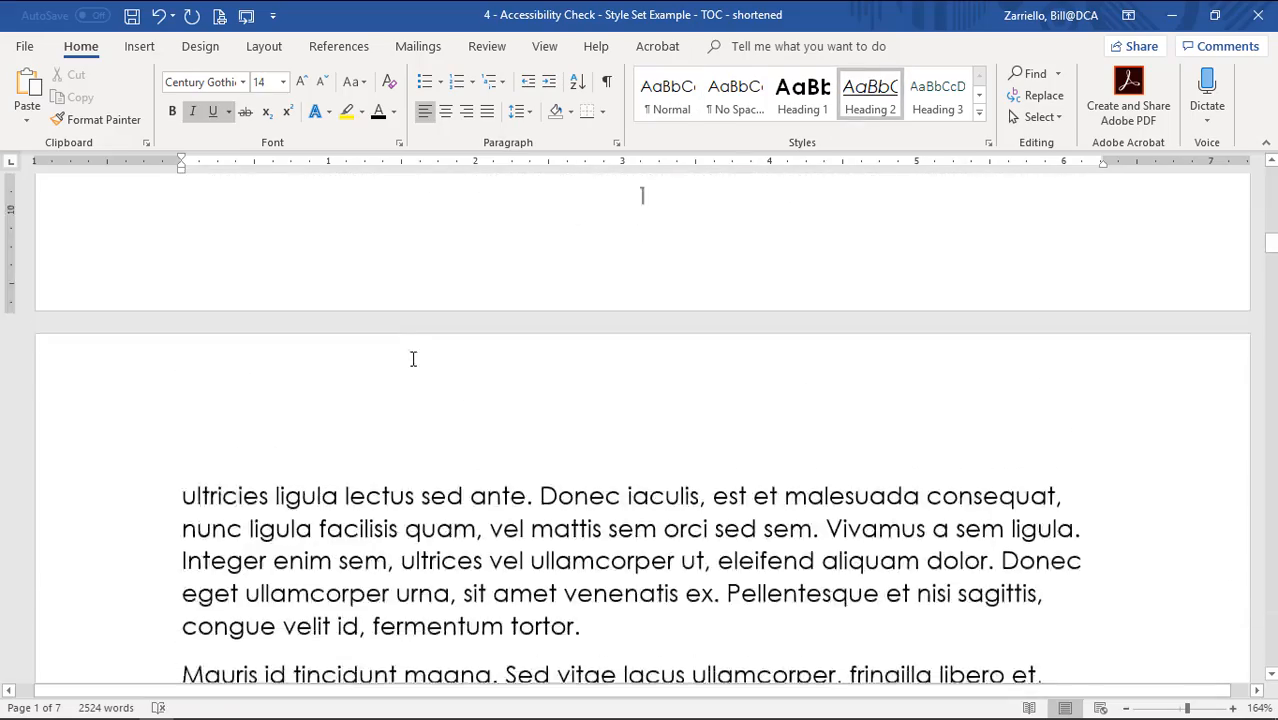
scroll(413, 367, down, 3)
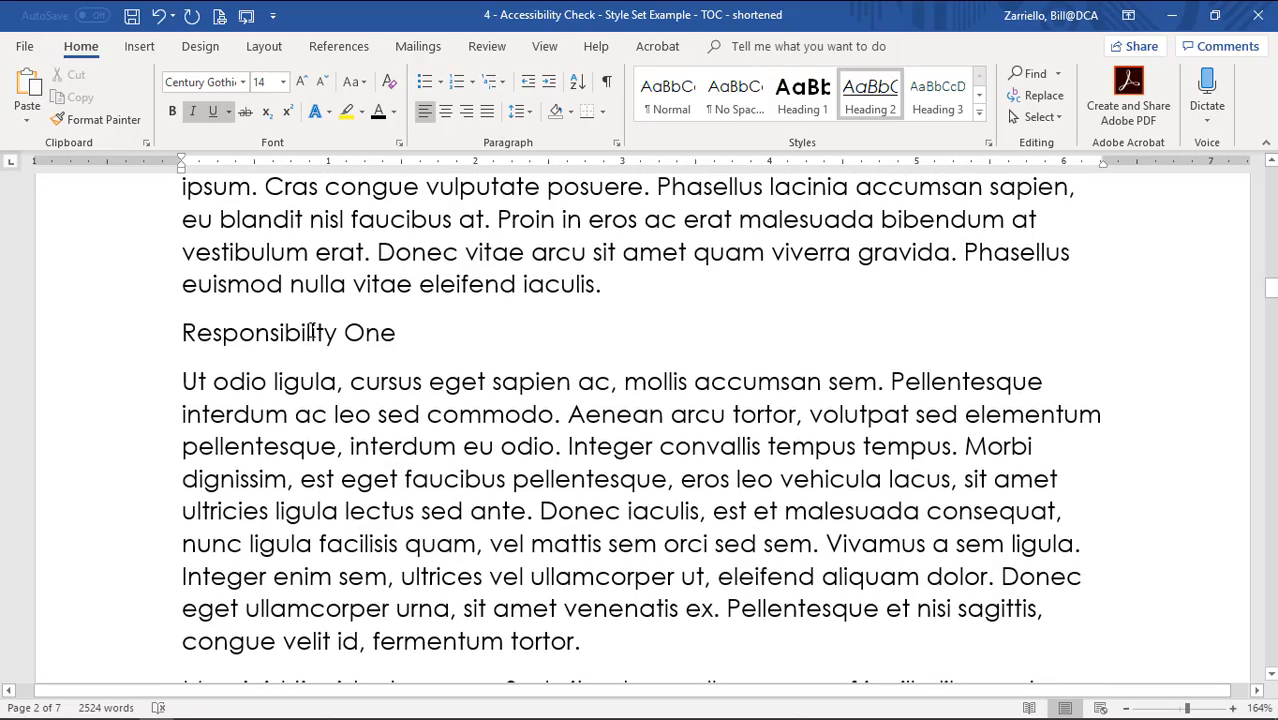
click(338, 332)
click(869, 116)
scroll(334, 528, down, 12)
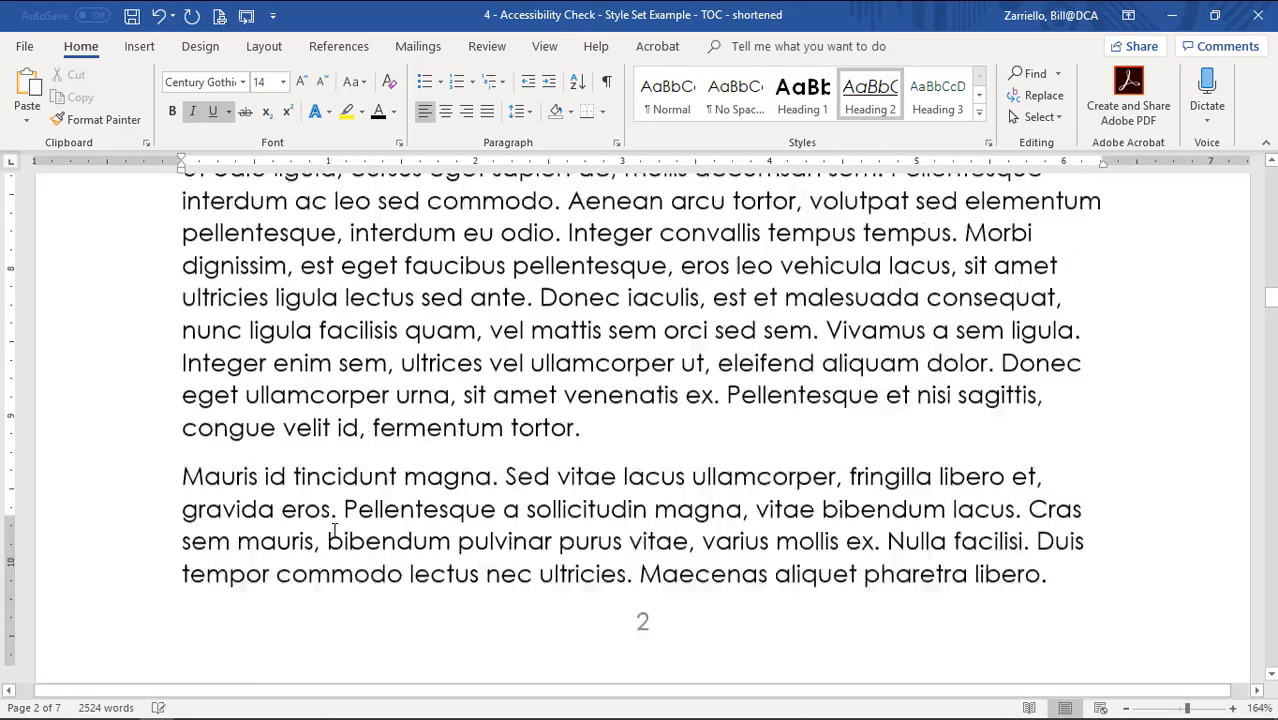
click(314, 260)
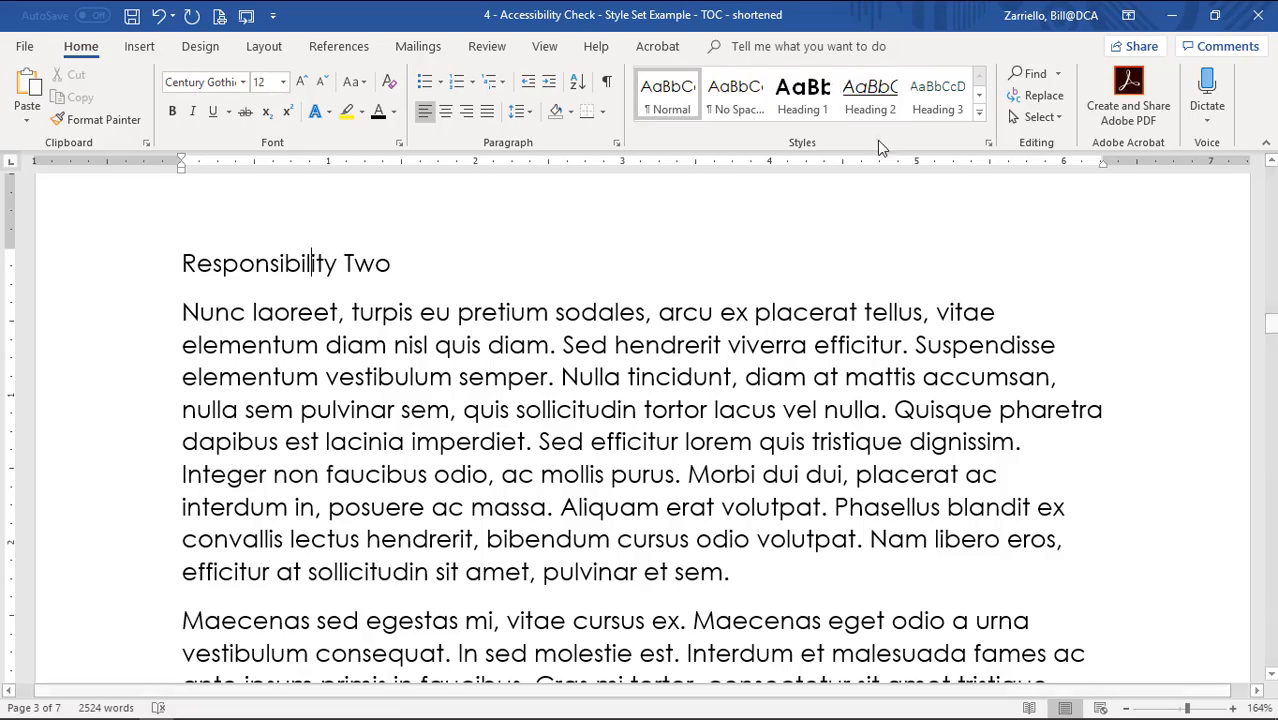
click(869, 105)
Apply Heading 2 to the Auditor's Responsibility One and Responsibility Two subheadings.
scroll(405, 462, down, 10)
scroll(405, 462, down, 7)
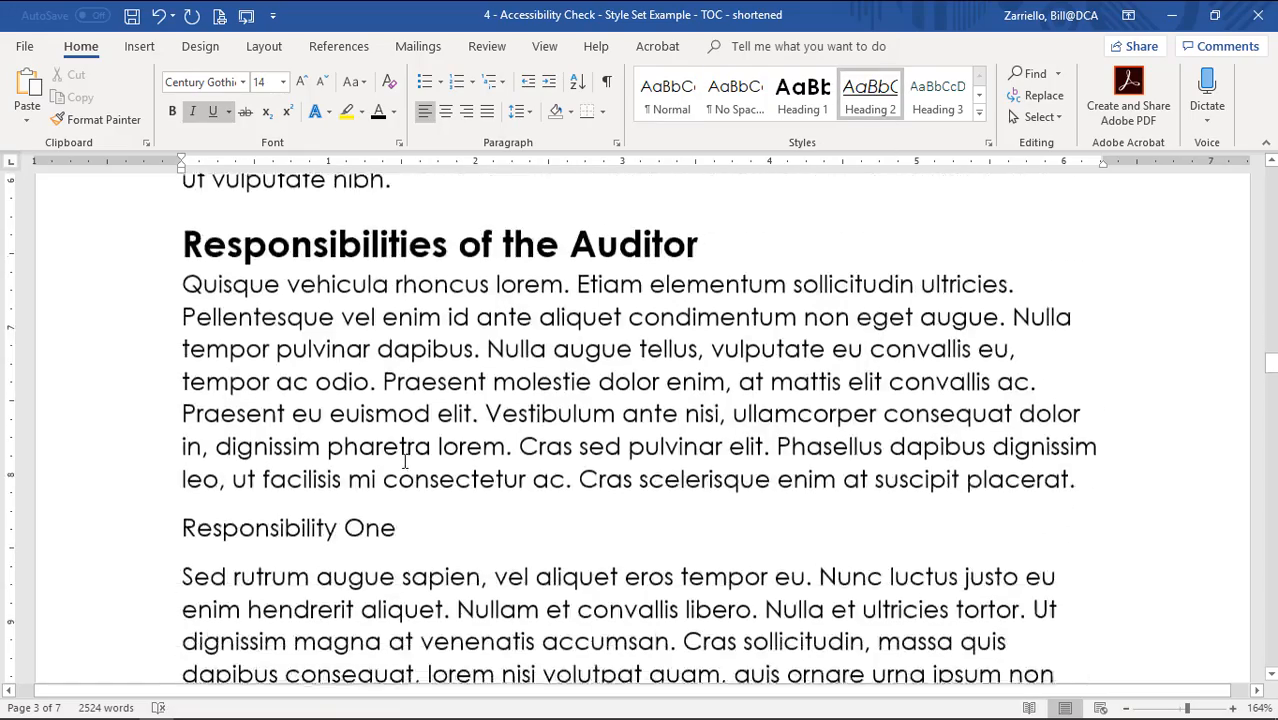
click(301, 236)
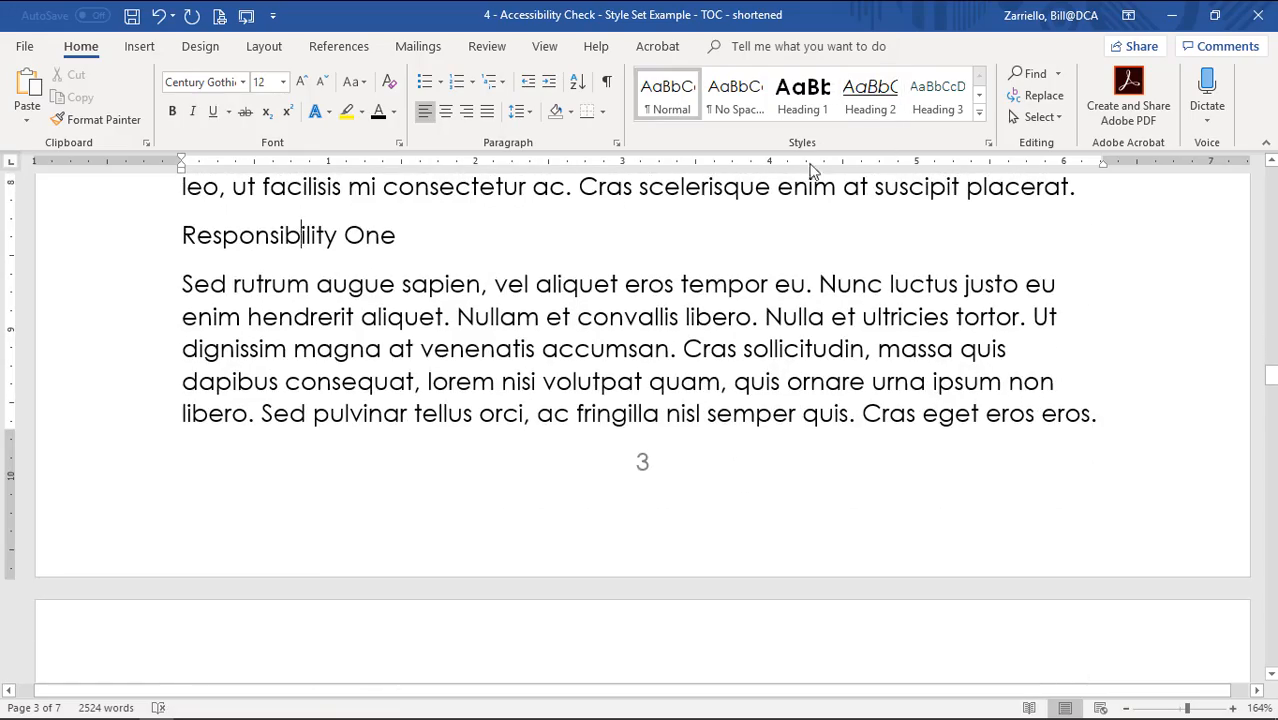
click(871, 110)
scroll(435, 400, down, 3)
scroll(435, 400, down, 6)
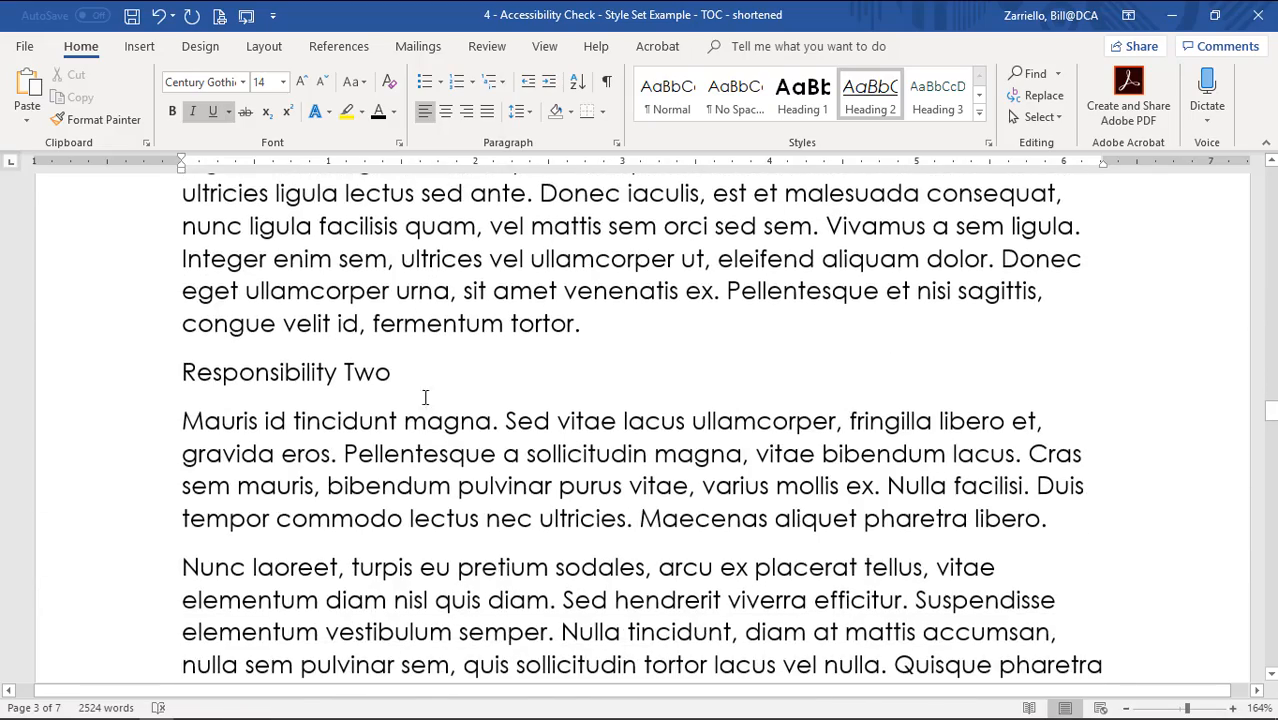
click(347, 372)
click(870, 100)
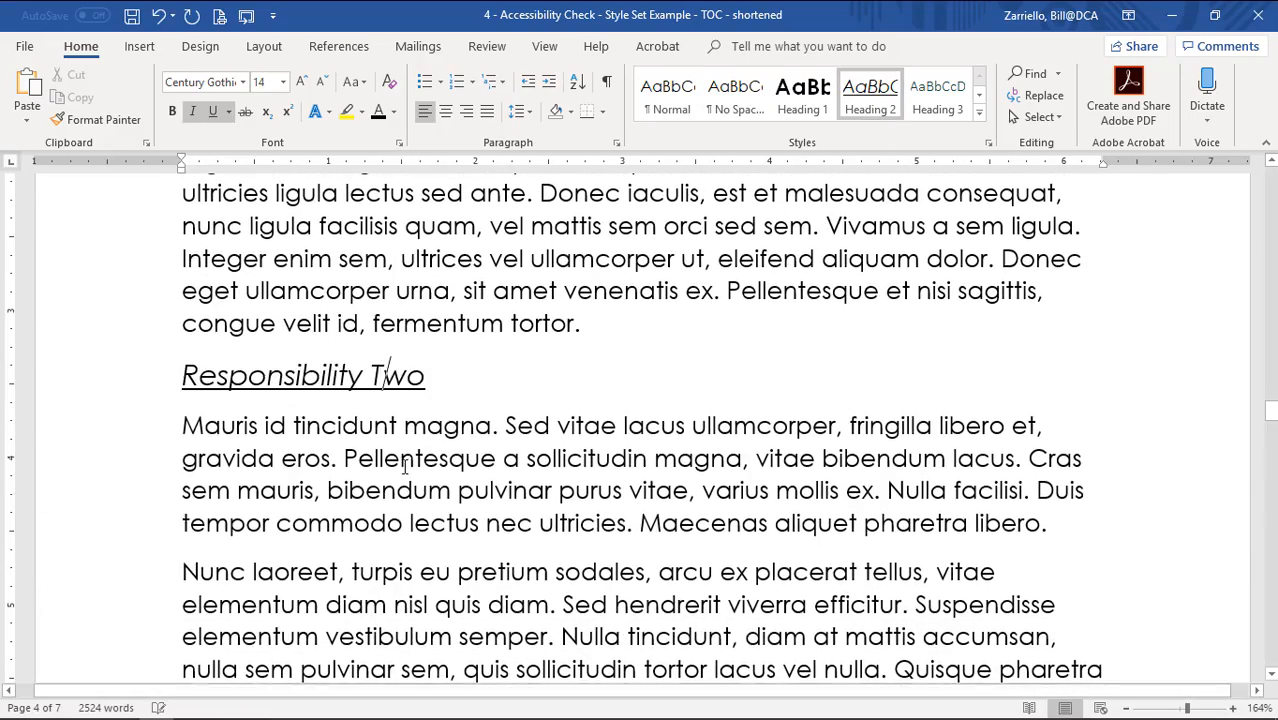
Return to the report's first page and place the caret in the subtitle.
scroll(405, 462, down, 6)
scroll(405, 466, down, 11)
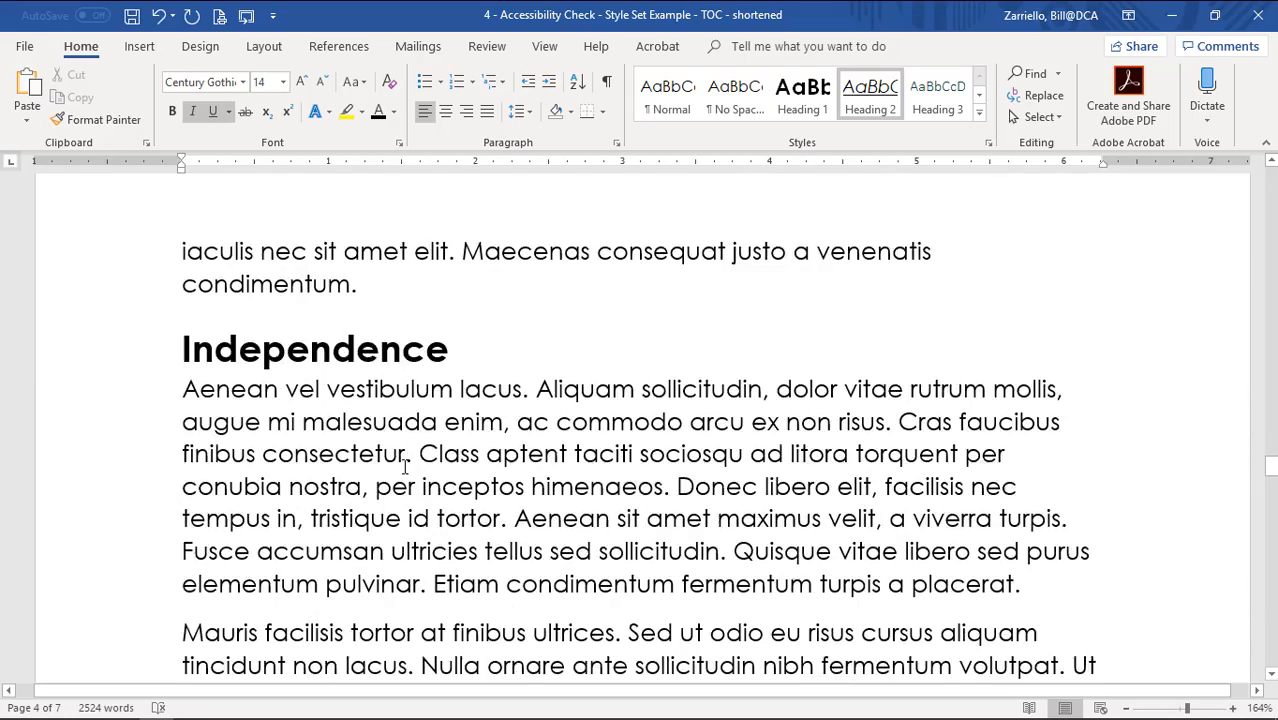
scroll(405, 466, down, 15)
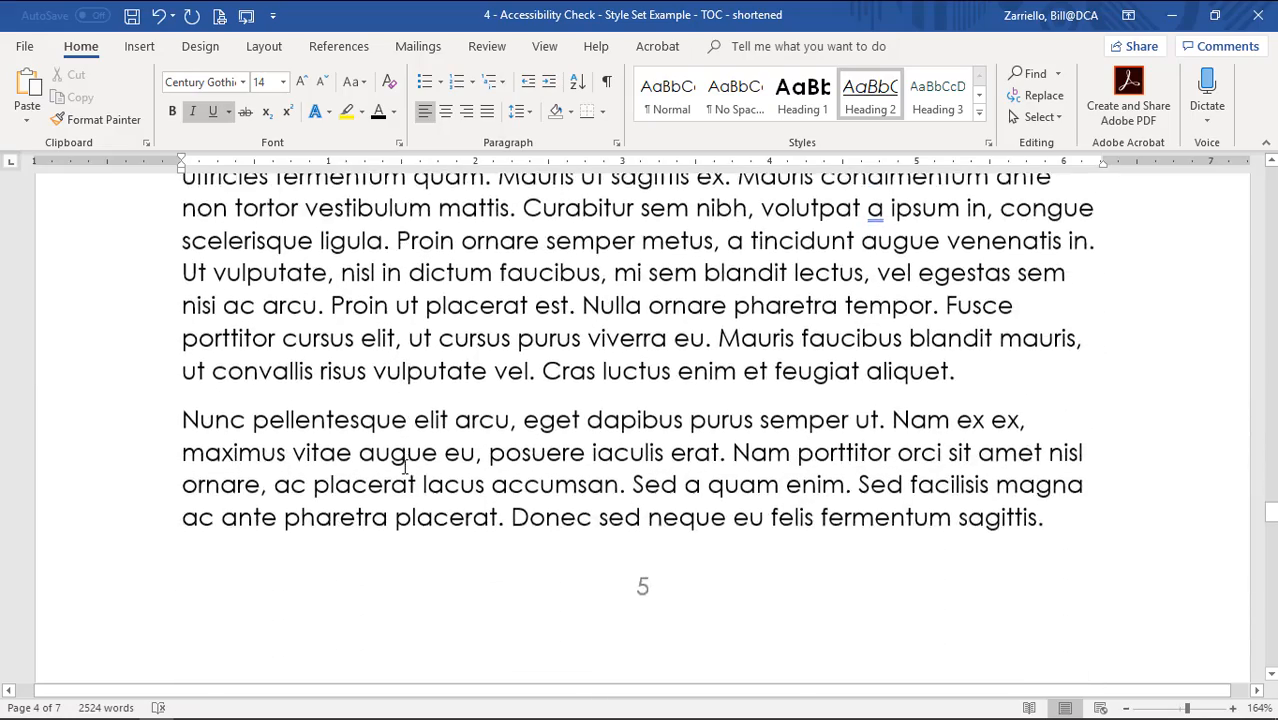
scroll(405, 466, down, 10)
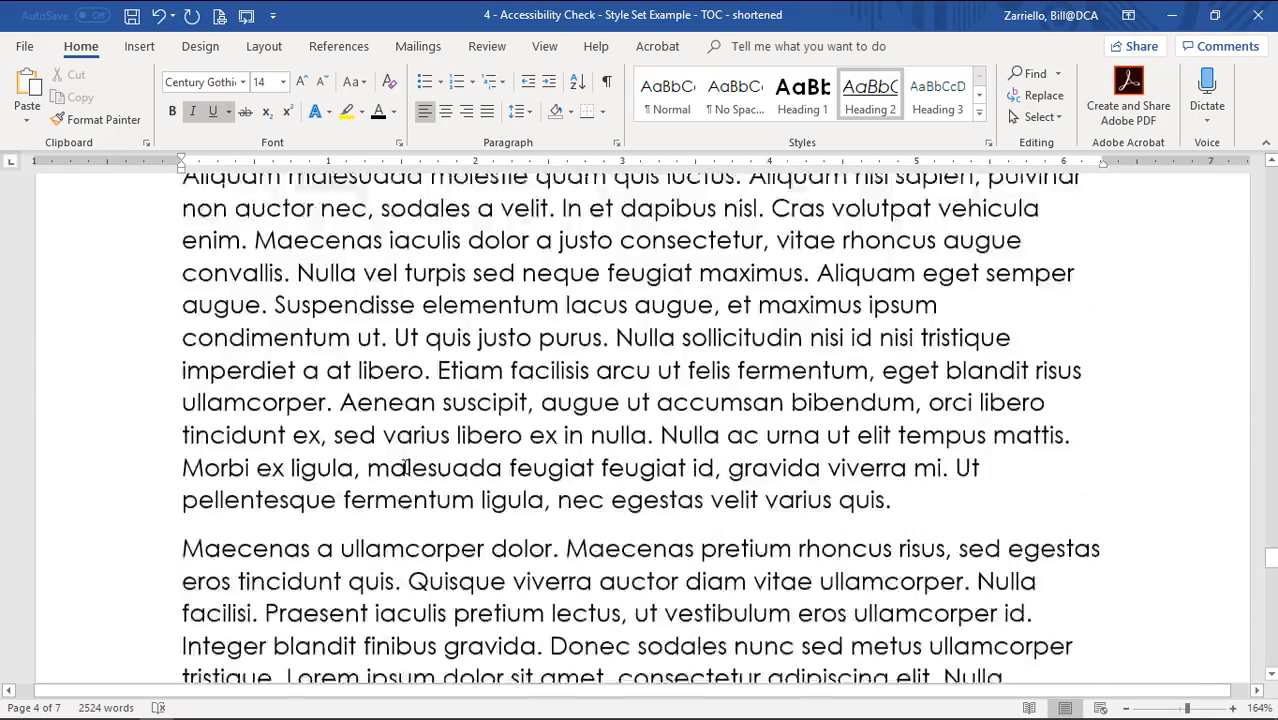
scroll(405, 466, down, 11)
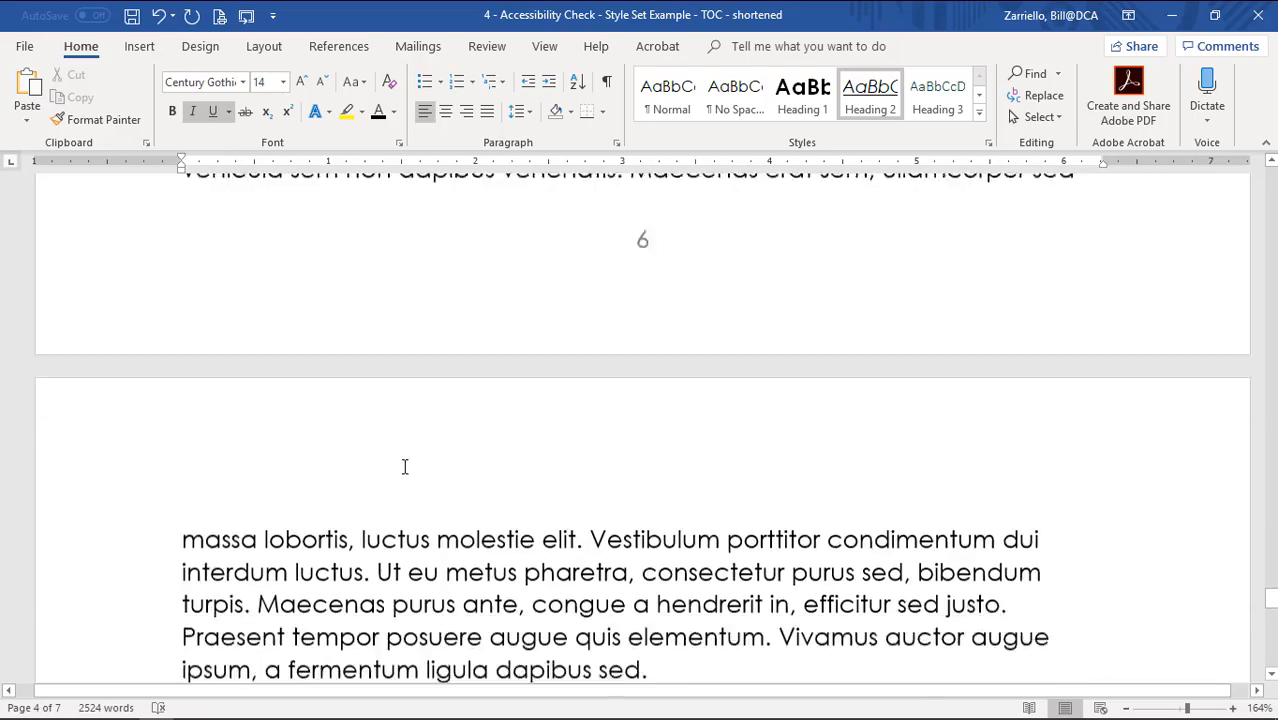
scroll(405, 466, down, 5)
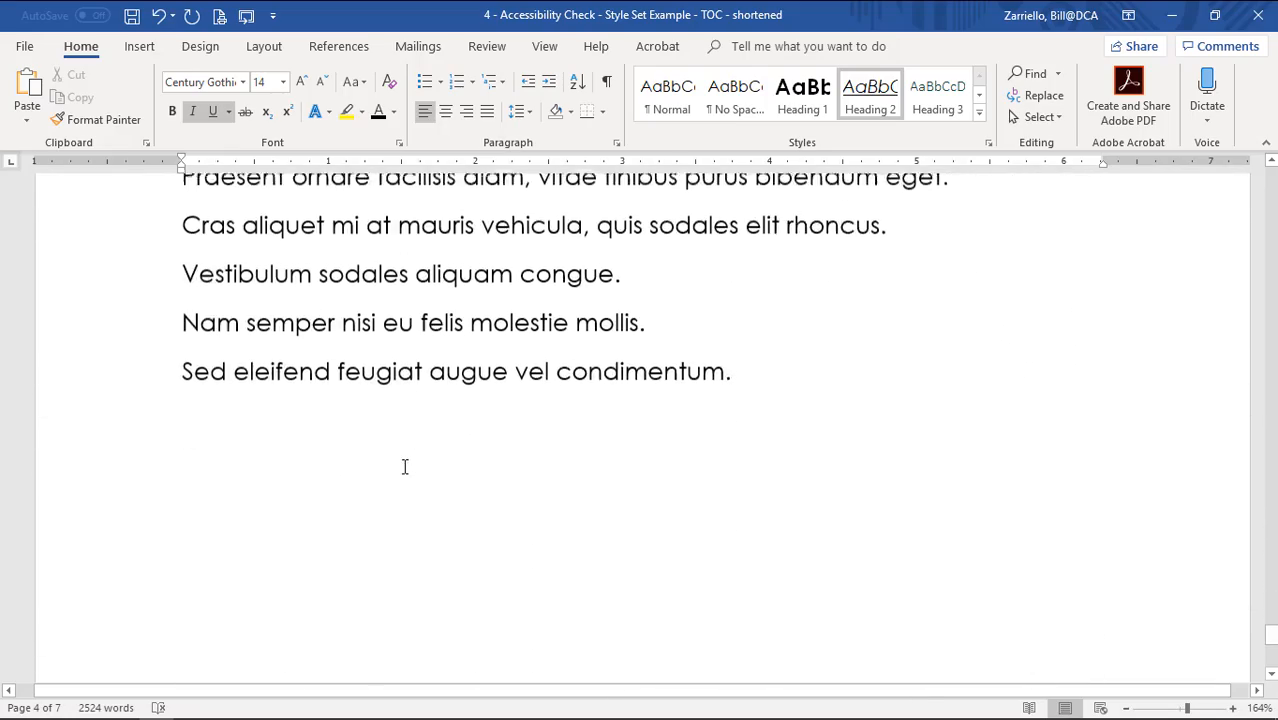
scroll(522, 497, up, 3)
scroll(454, 417, up, 2)
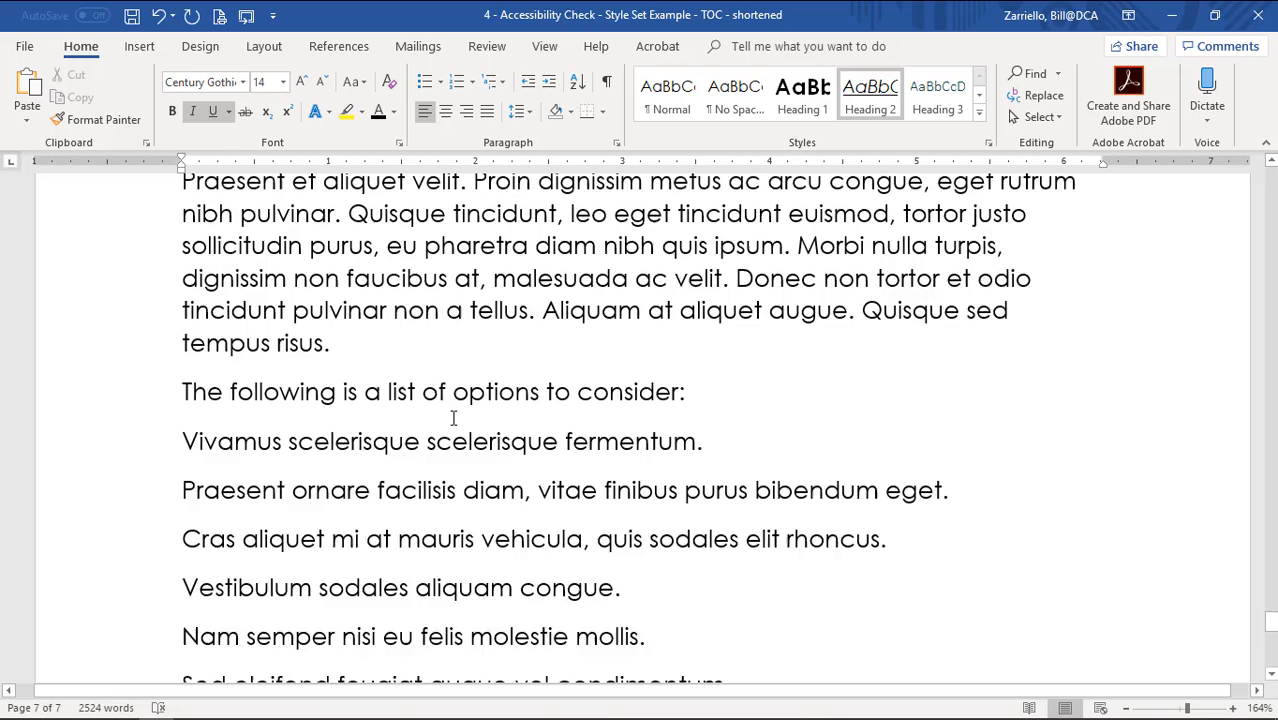
scroll(304, 333, down, 4)
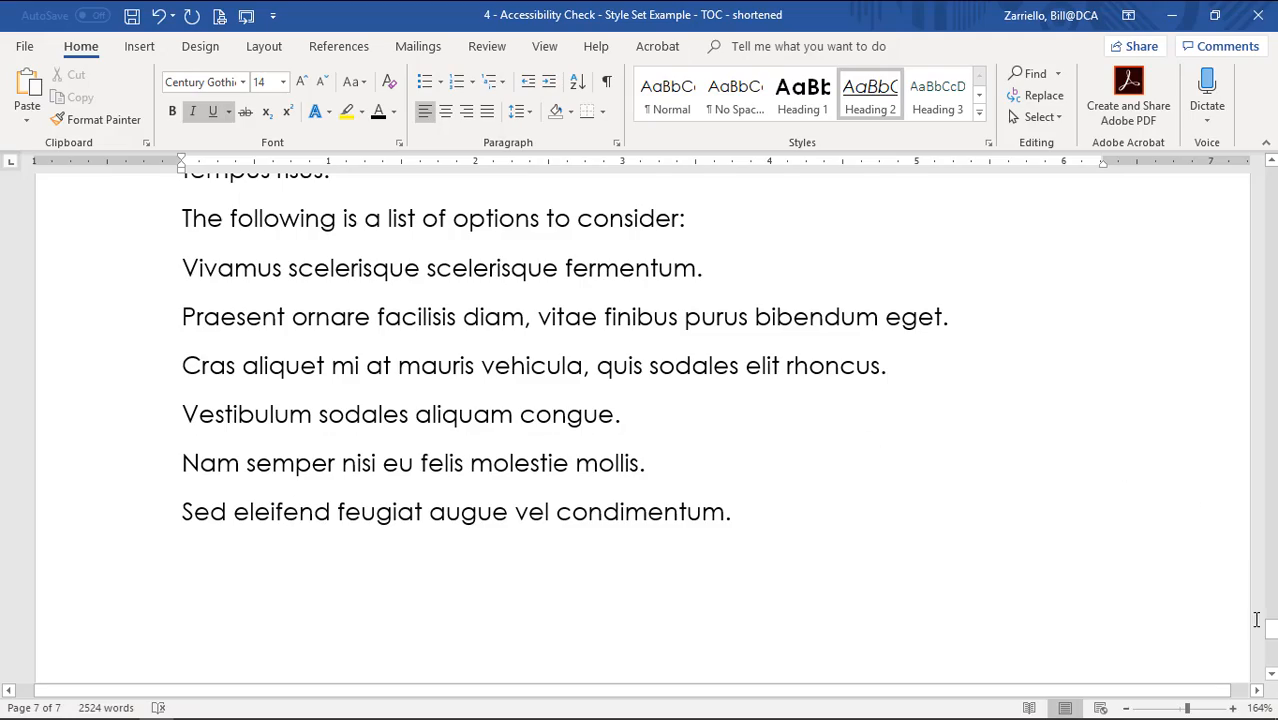
drag(1270, 628, 1270, 172)
click(704, 455)
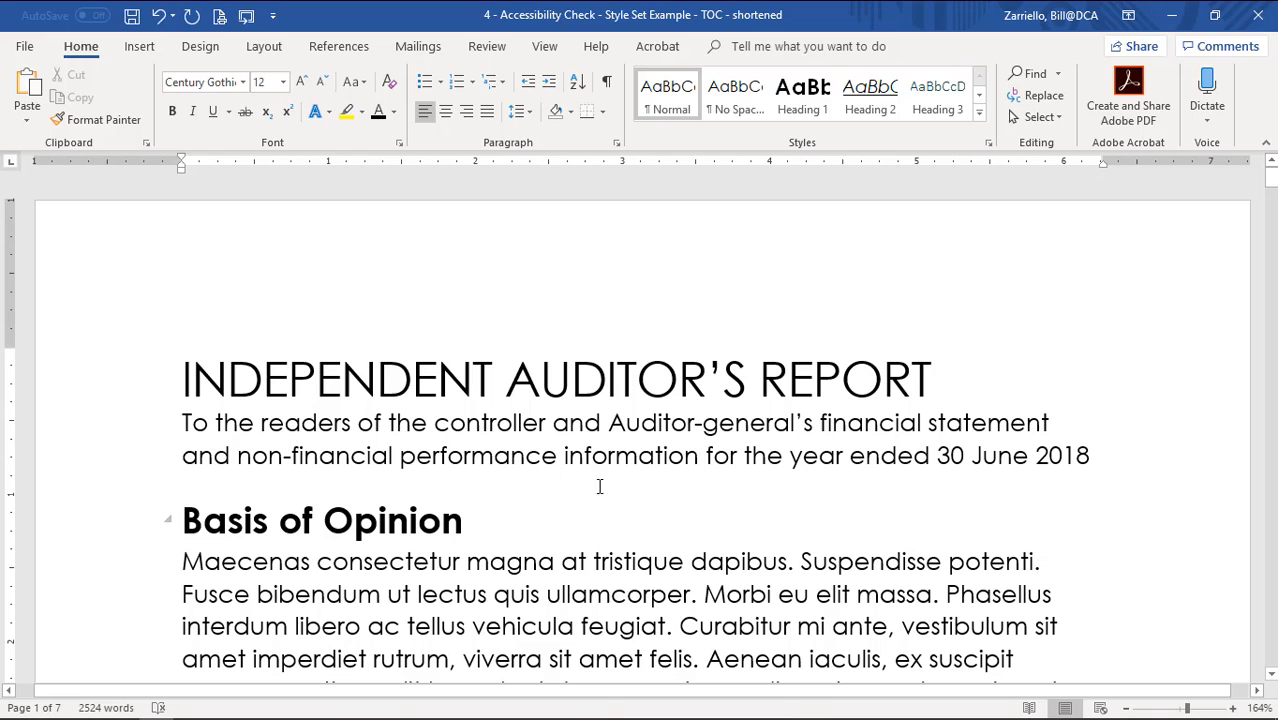
Turn on the Navigation Pane and jump to Notes to the Financial Statements under Headings.
click(541, 48)
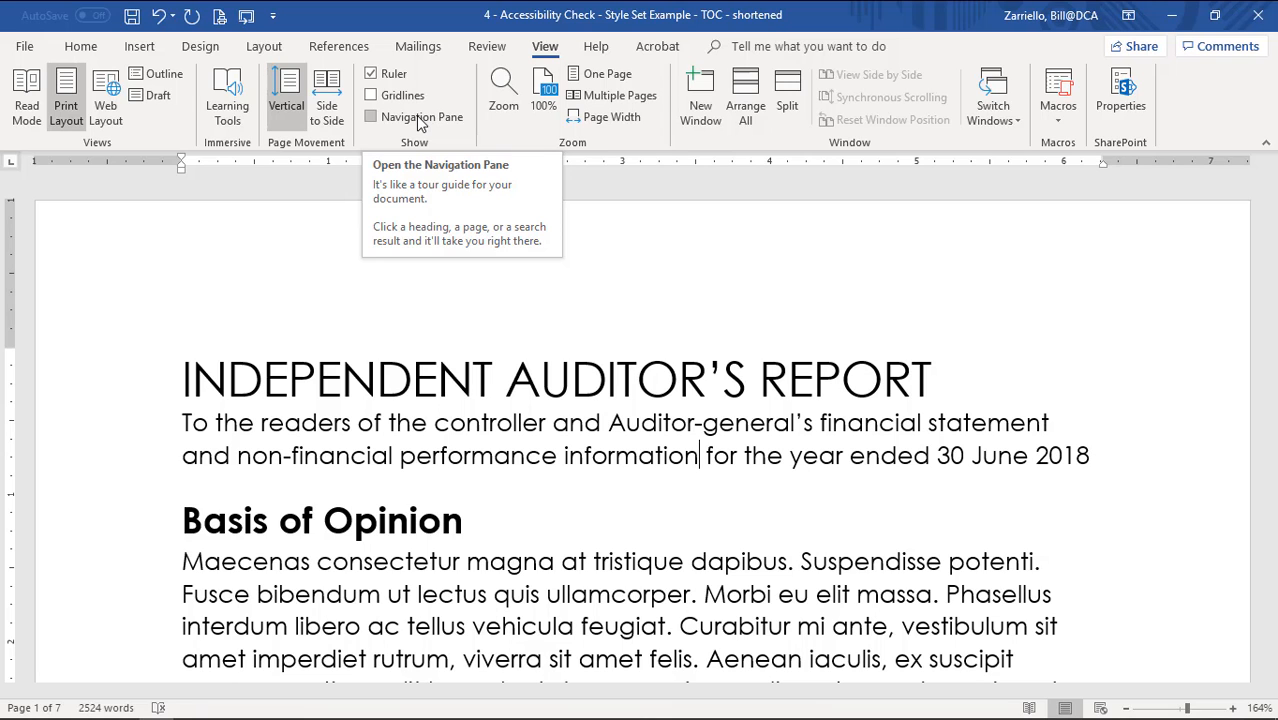
click(373, 117)
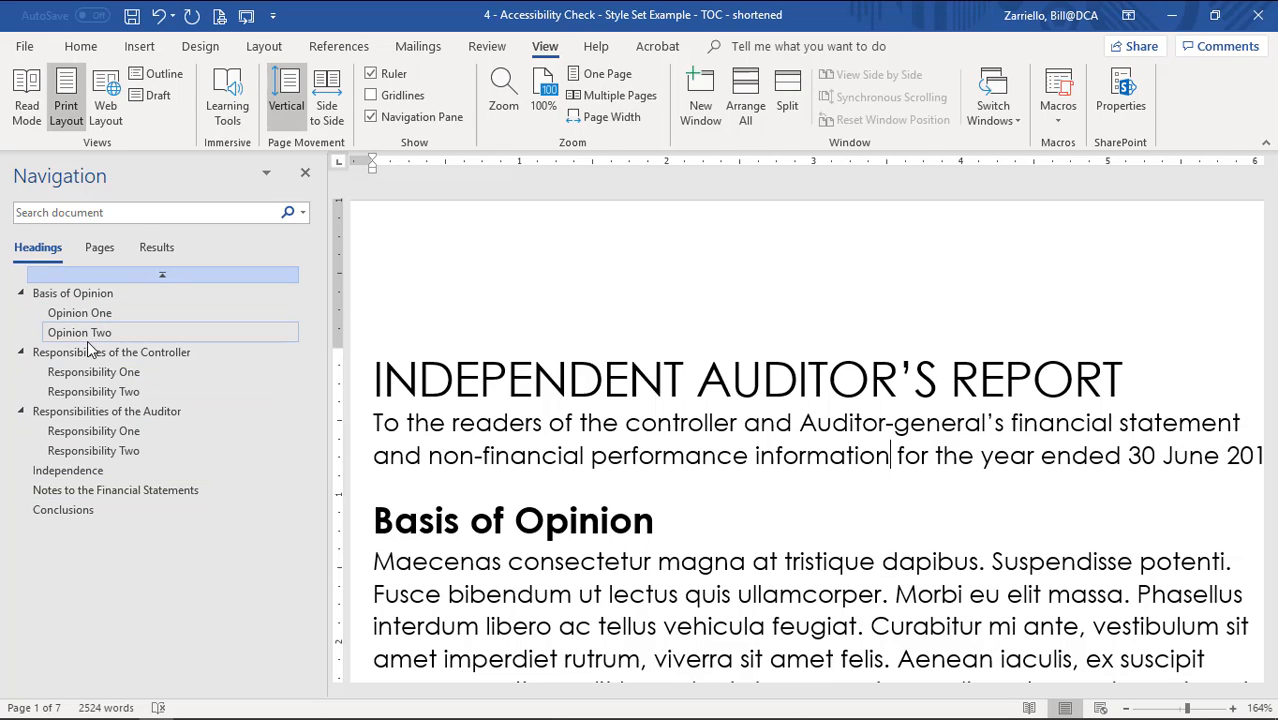
click(120, 489)
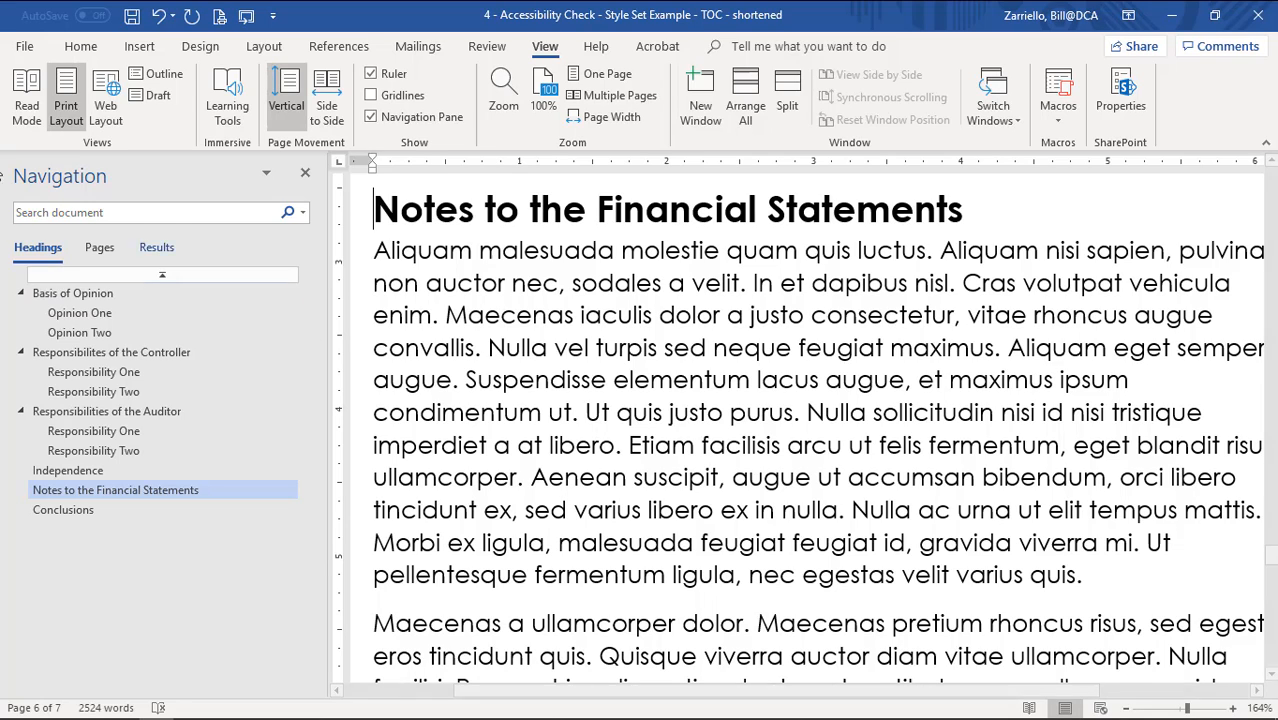
click(305, 176)
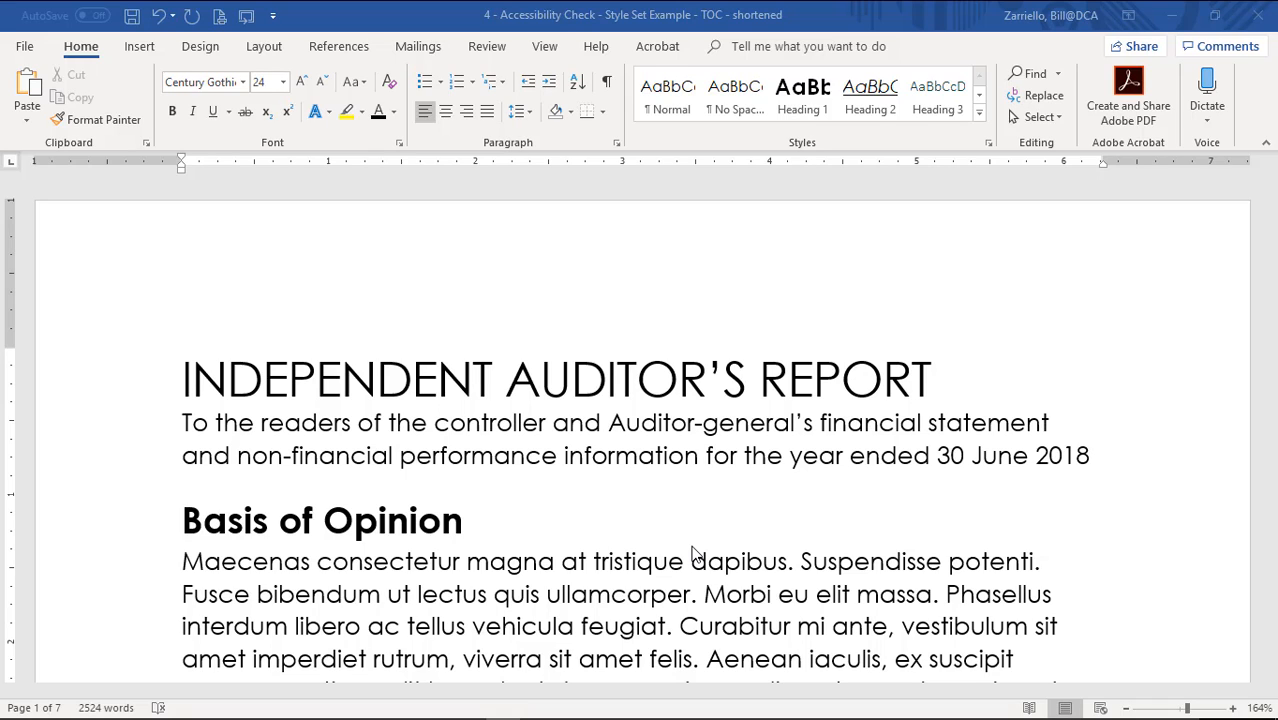
click(182, 382)
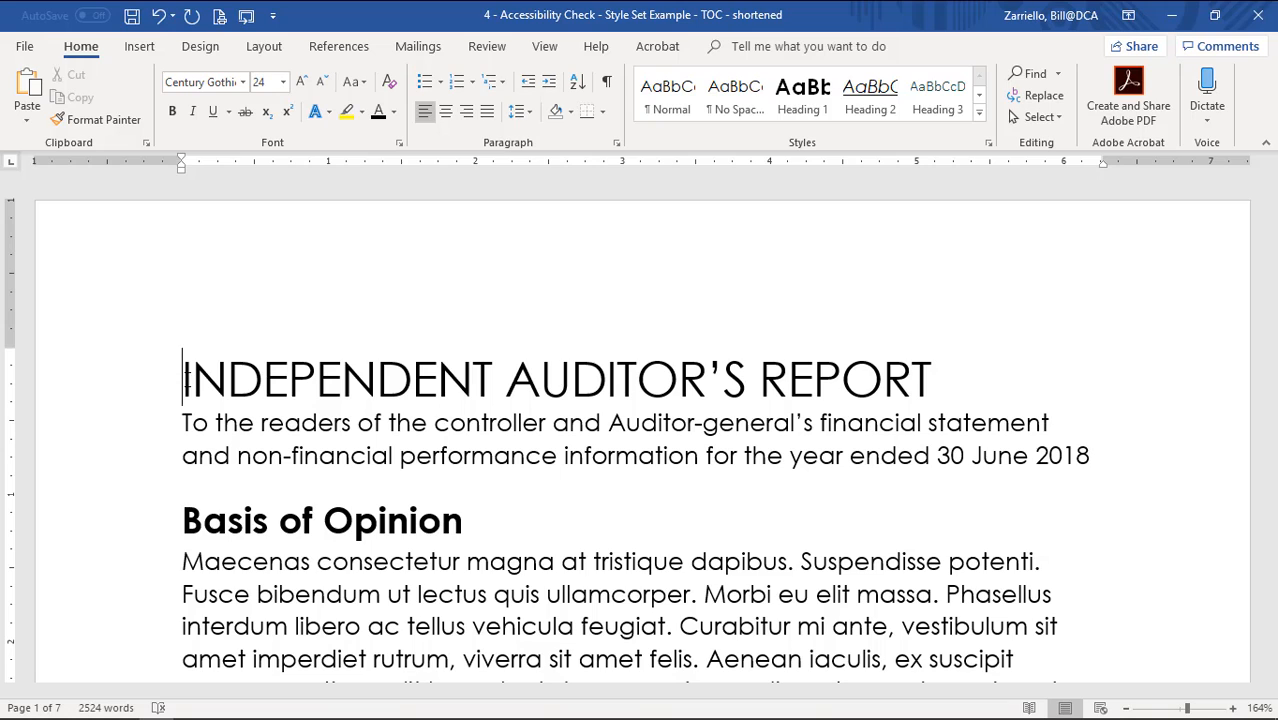
Insert a page break before the report title, leaving a blank first page.
key(ctrl+Return)
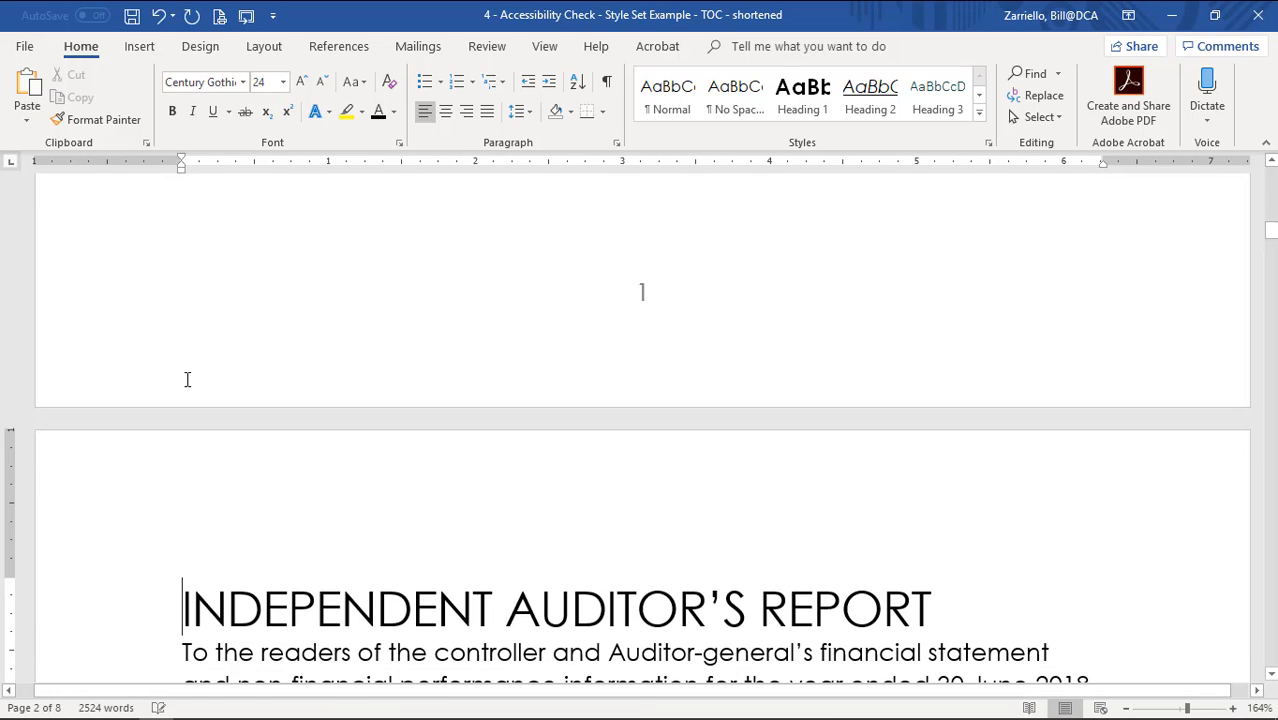
scroll(659, 385, up, 5)
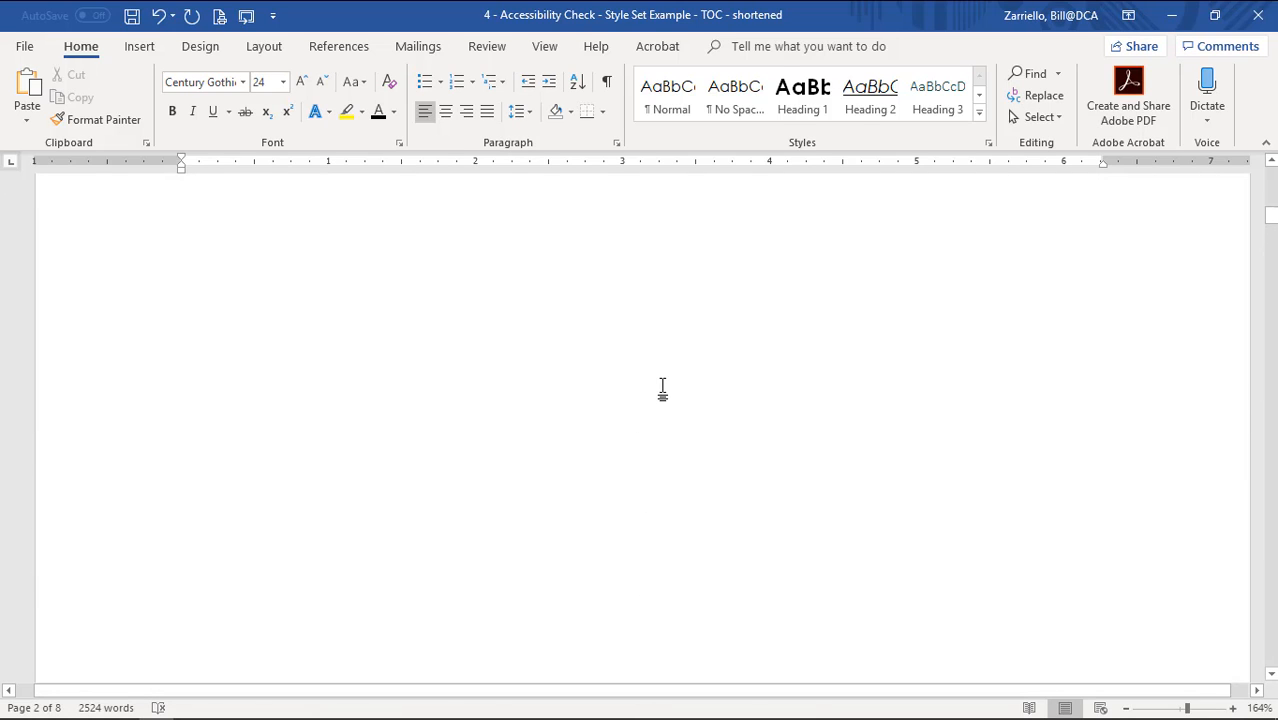
scroll(662, 388, up, 2)
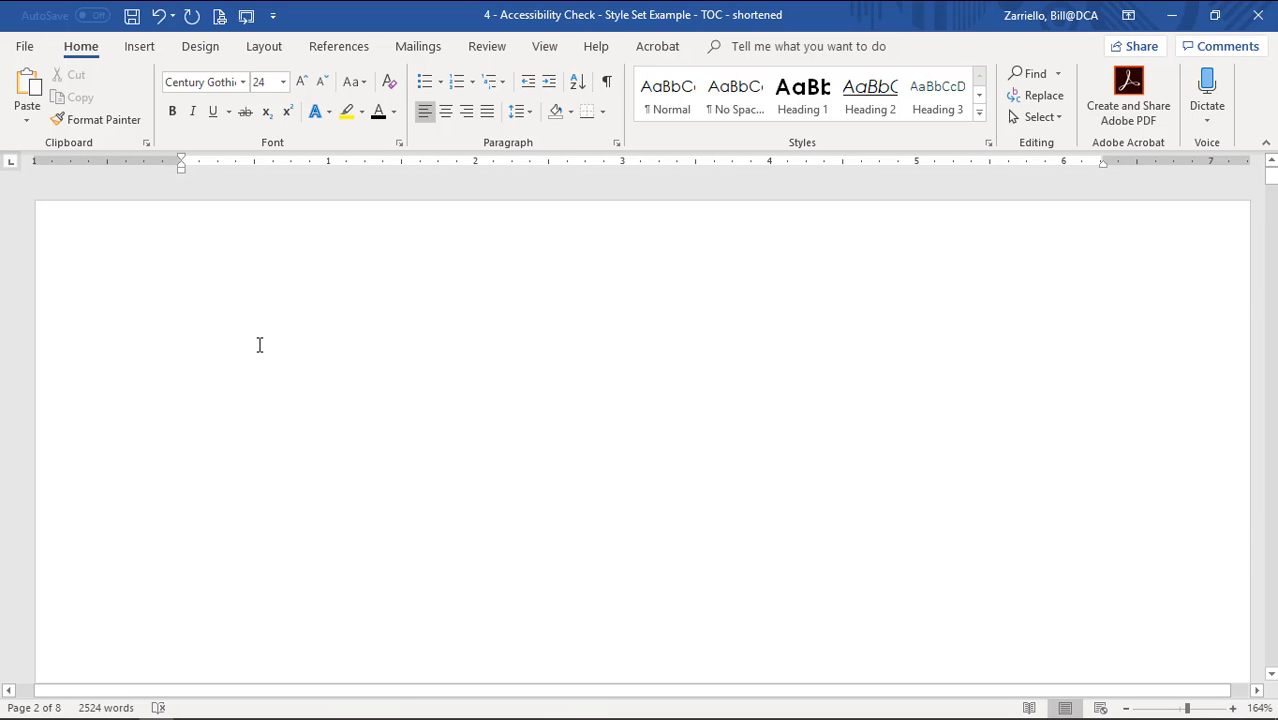
scroll(258, 338, down, 8)
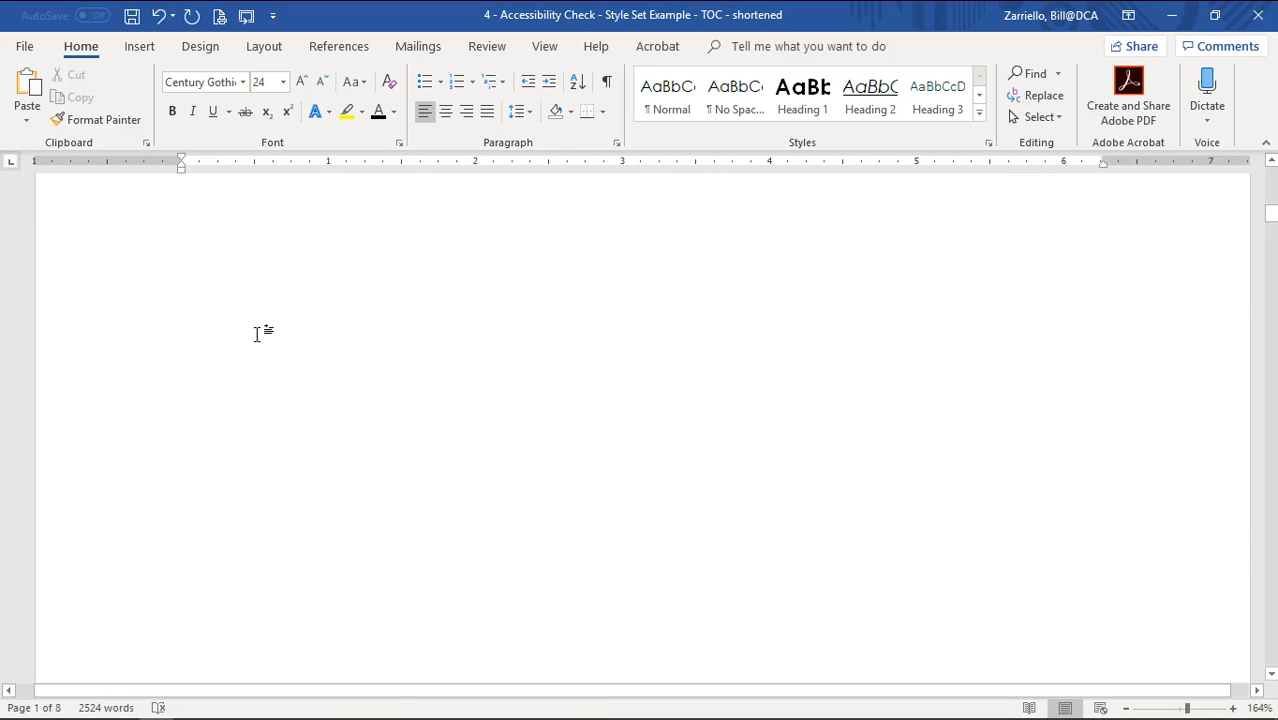
scroll(220, 355, down, 3)
scroll(250, 430, up, 8)
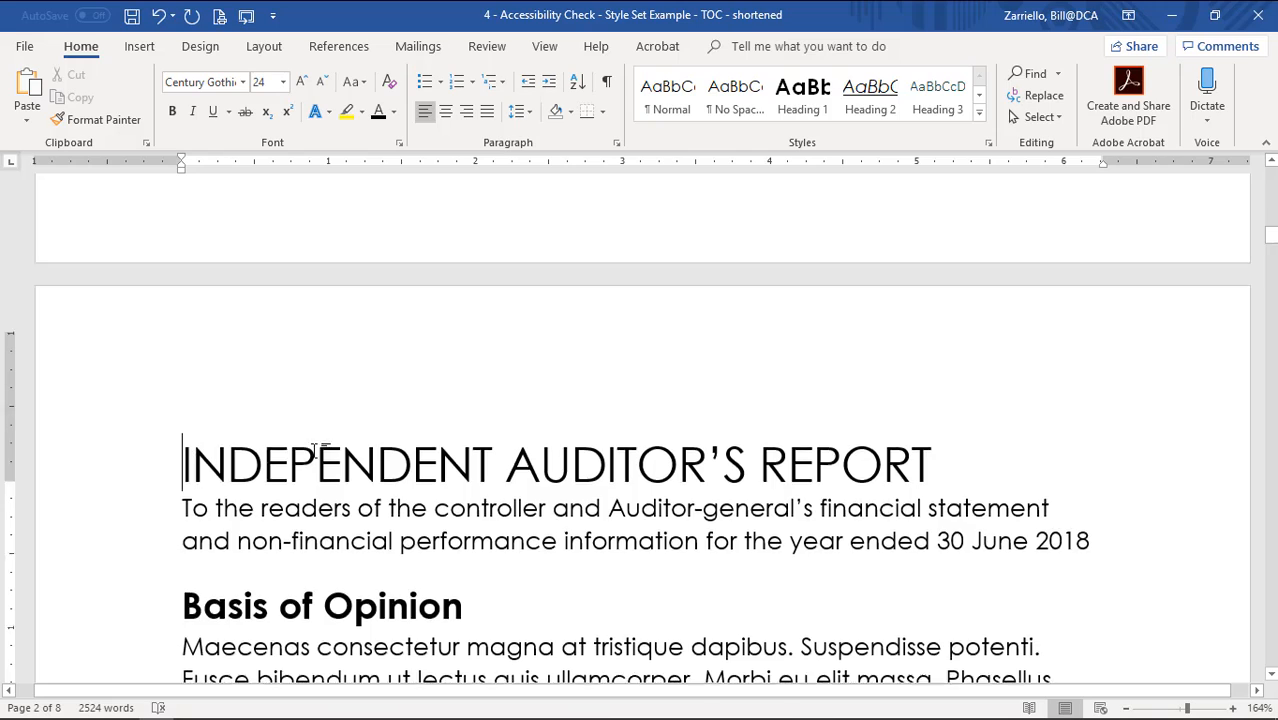
scroll(313, 440, up, 10)
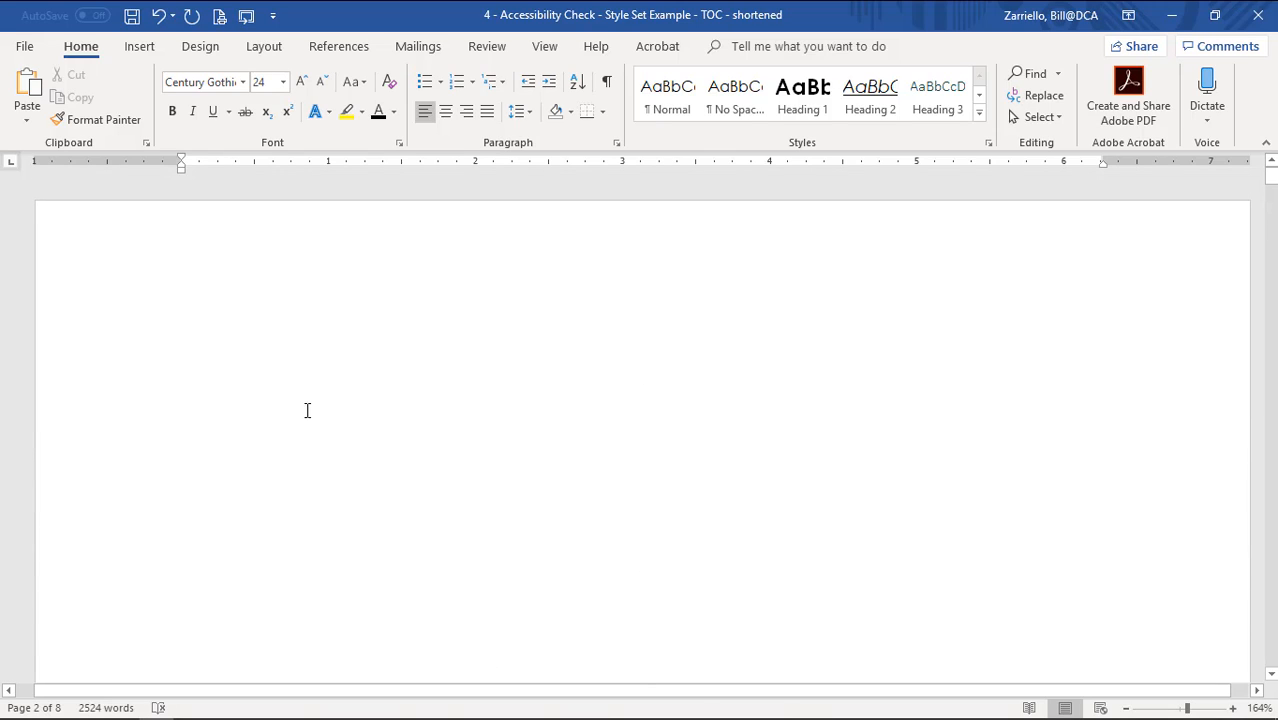
click(238, 326)
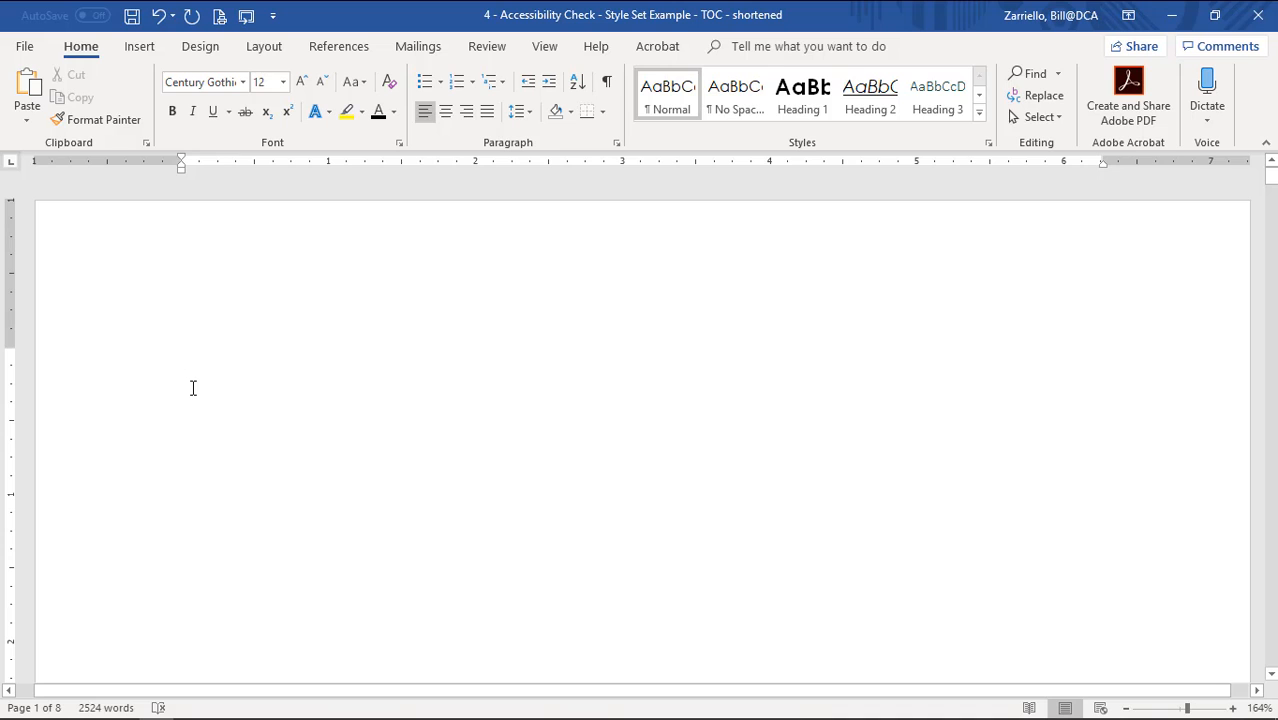
click(356, 50)
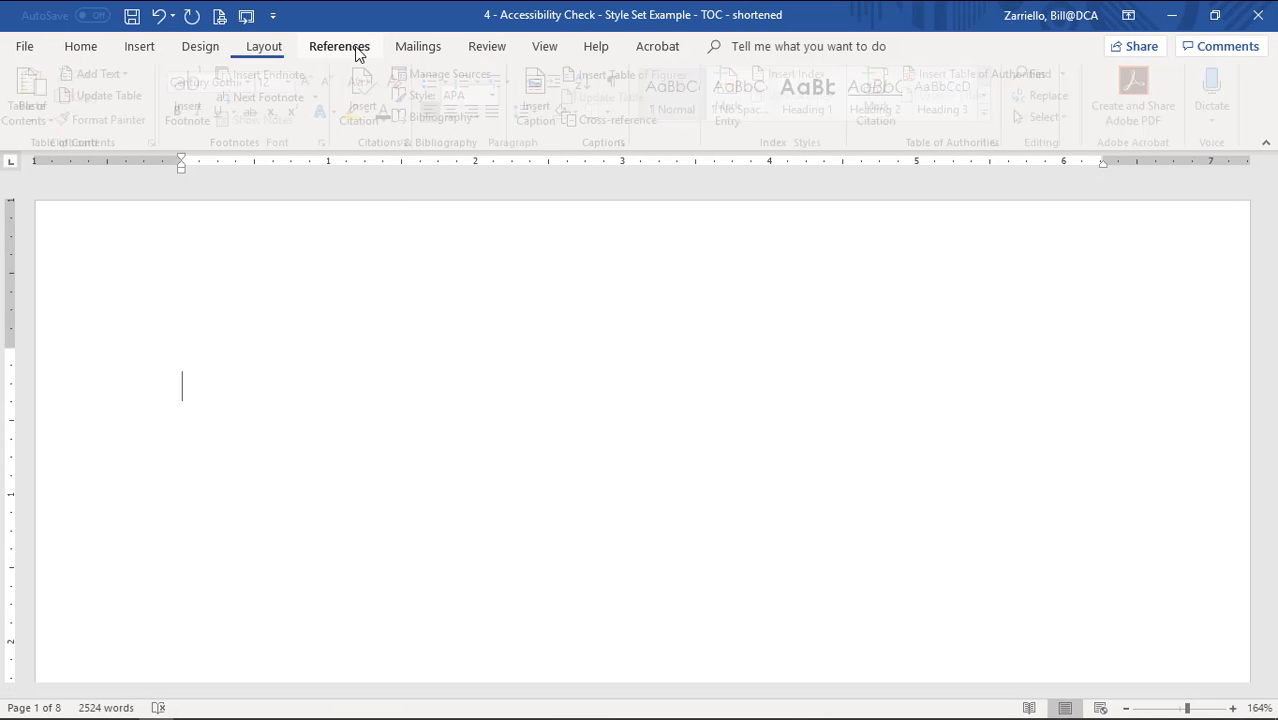
Insert the Automatic Table 2 table of contents on the blank first page.
click(38, 108)
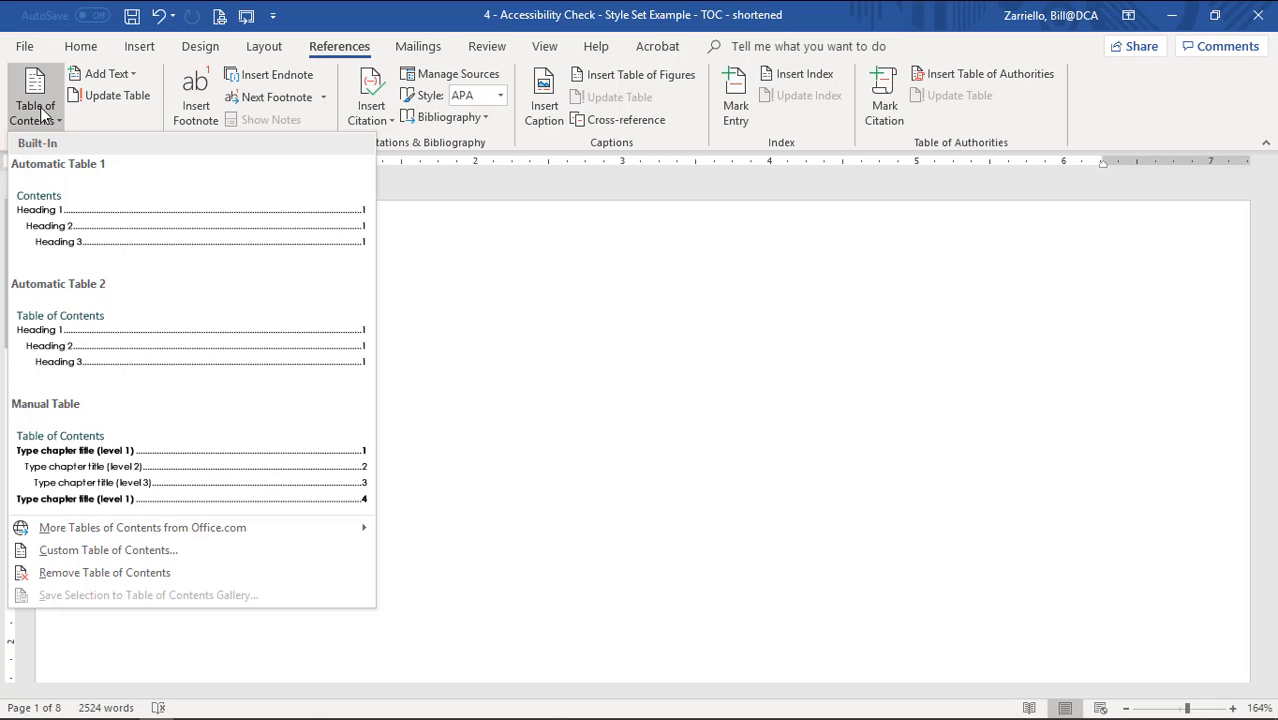
click(113, 345)
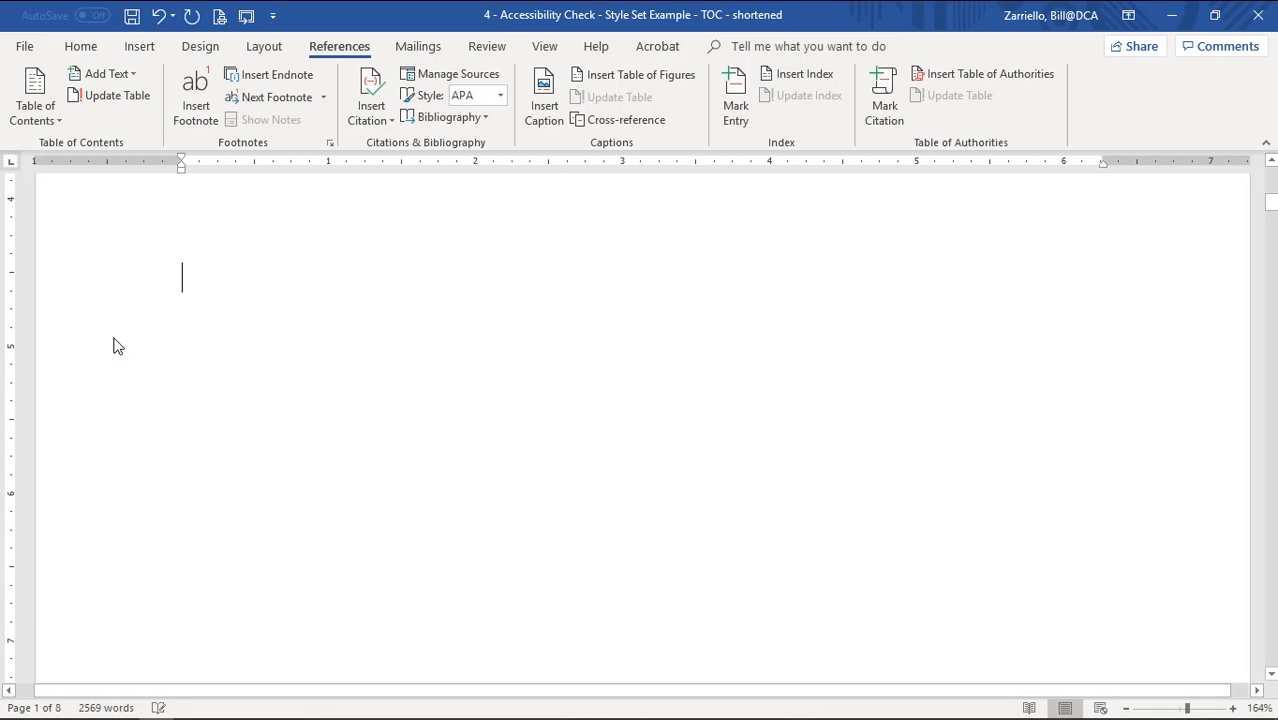
scroll(375, 378, up, 3)
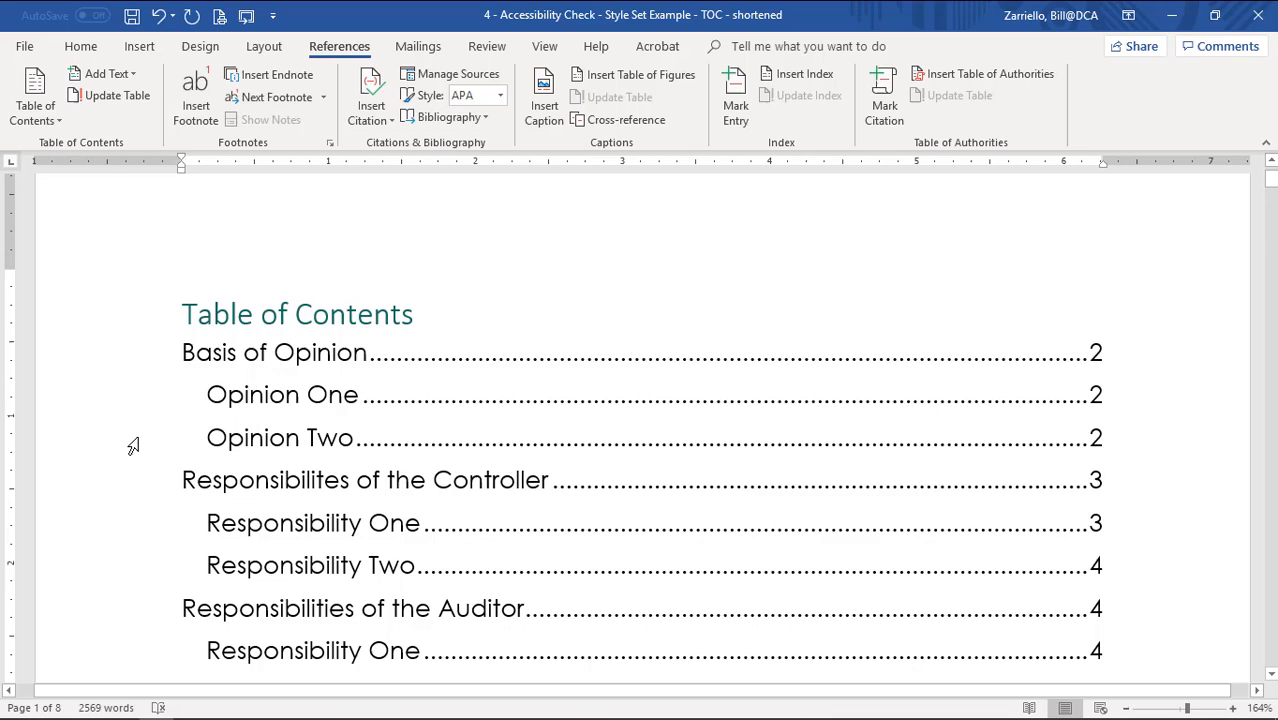
Follow the Responsibilities of the Auditor contents link, then return to the table of contents.
click(133, 444)
click(103, 482)
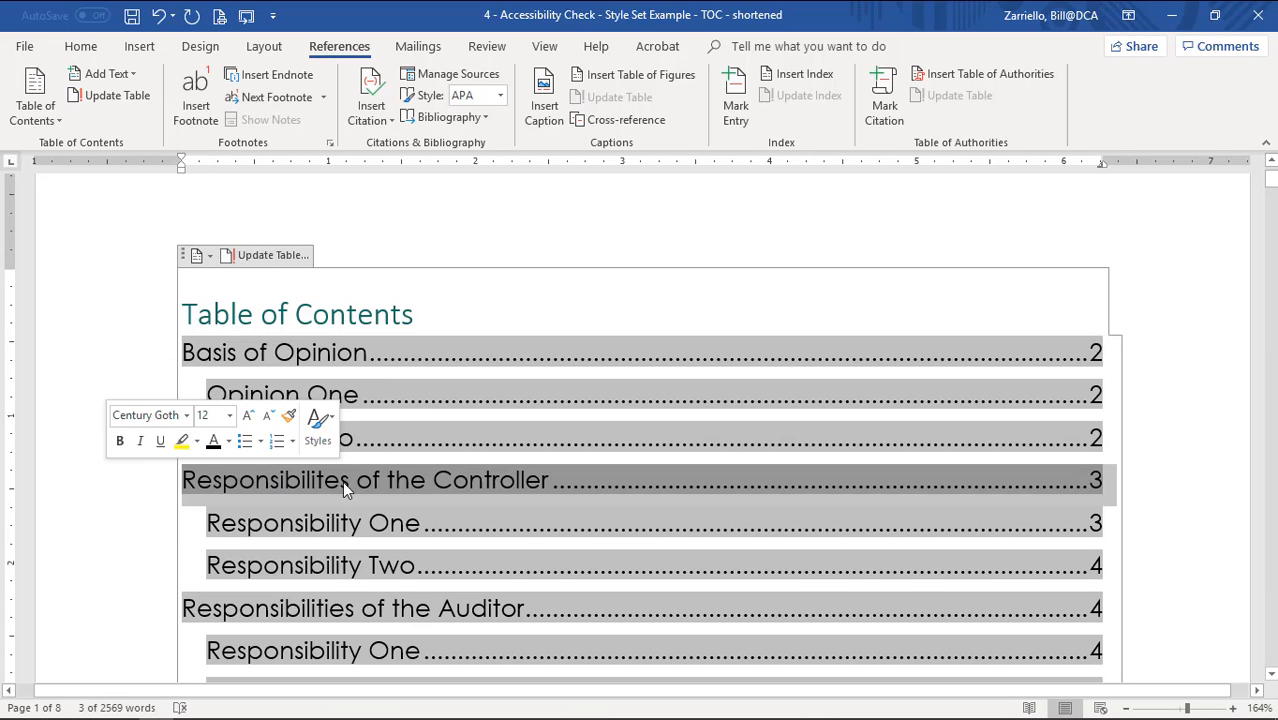
click(452, 482)
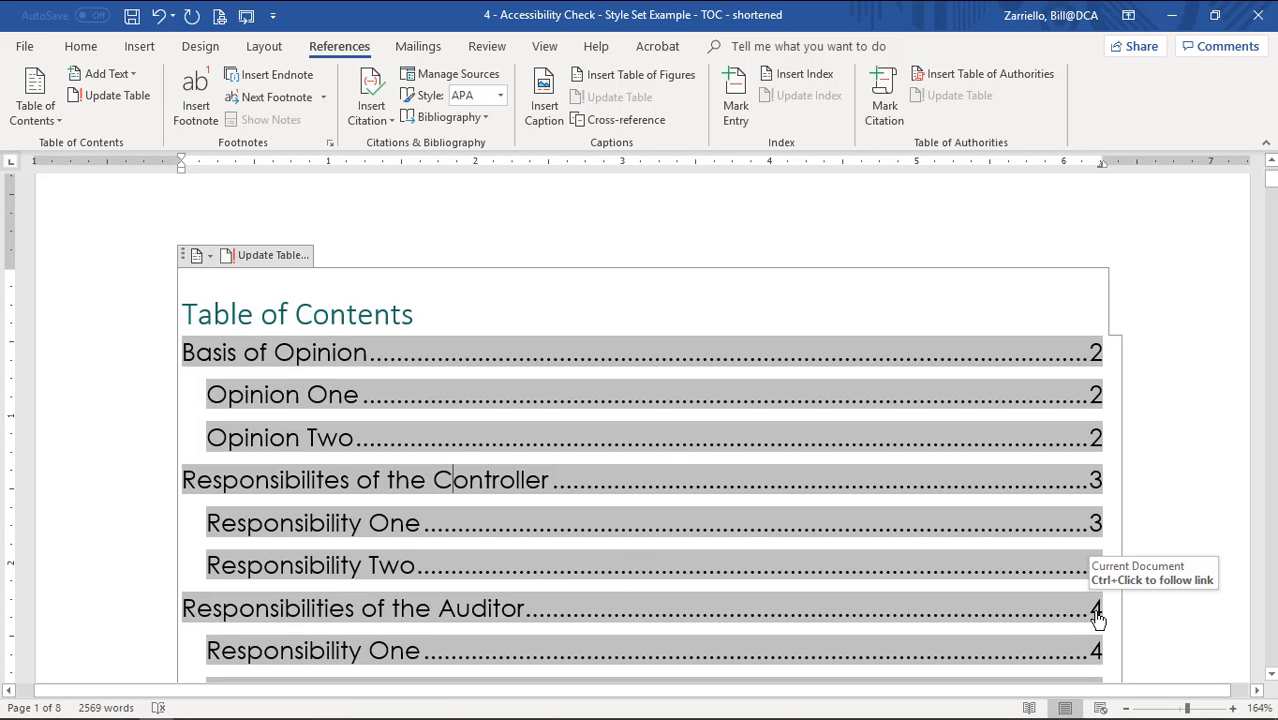
ctrl+click(1097, 612)
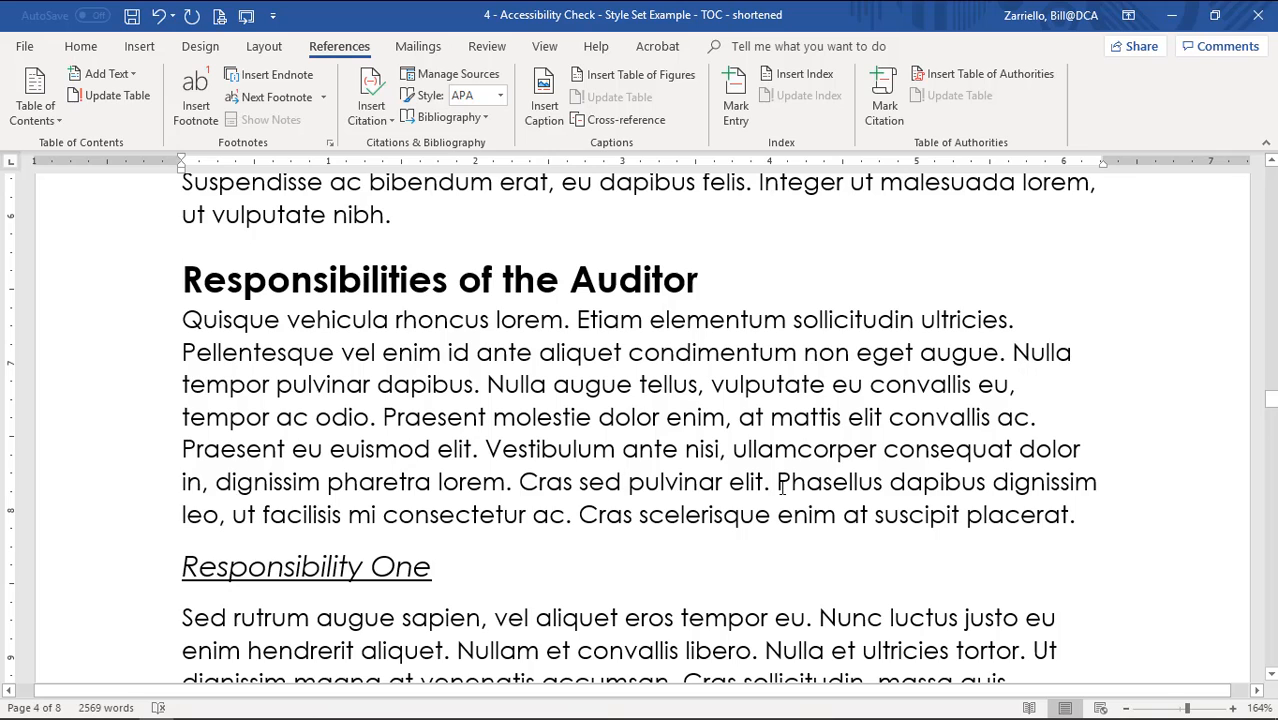
key(ctrl+Home)
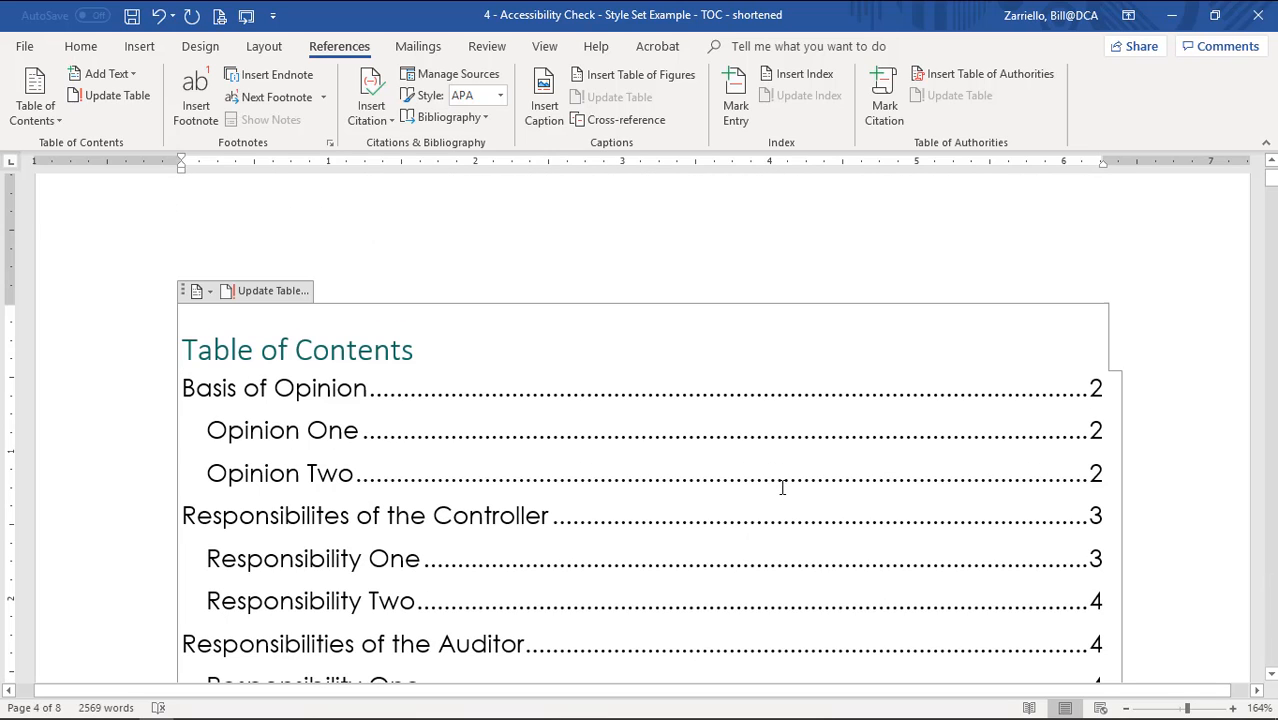
Follow the Independence entry, then place the cursor before the Notes to the Financial Statements heading.
scroll(620, 404, down, 5)
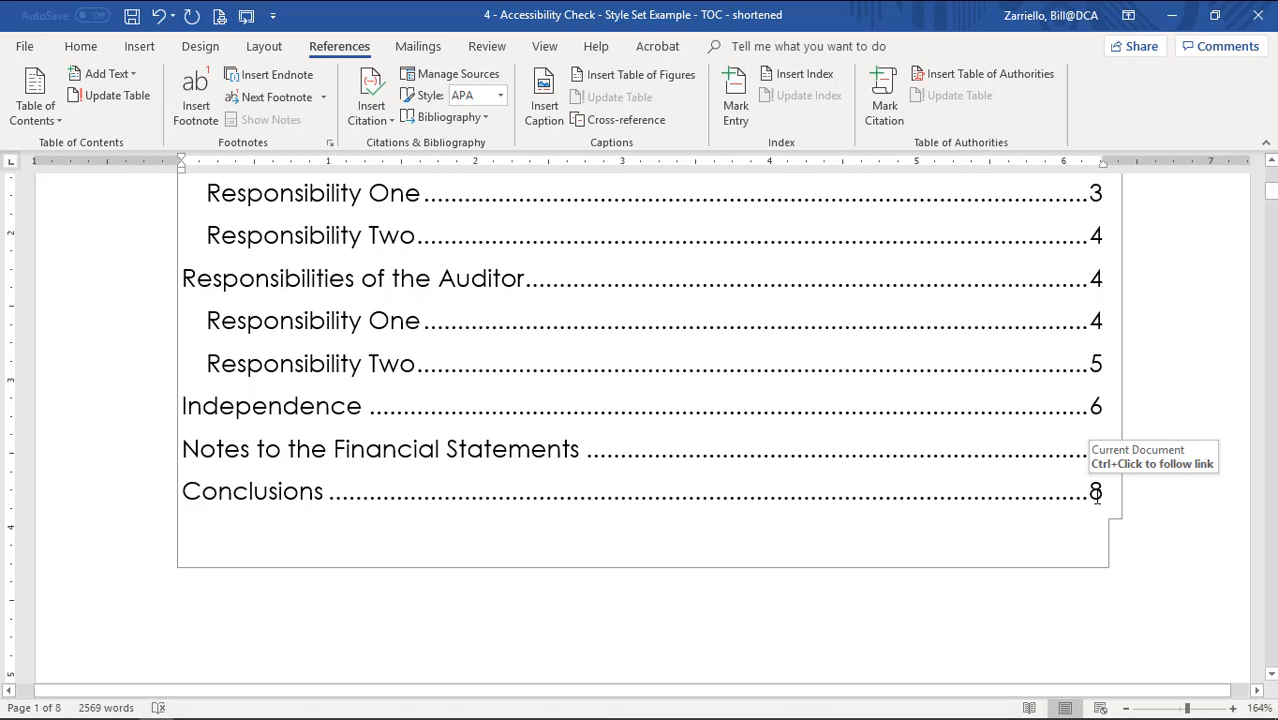
ctrl+click(1097, 410)
scroll(524, 328, down, 8)
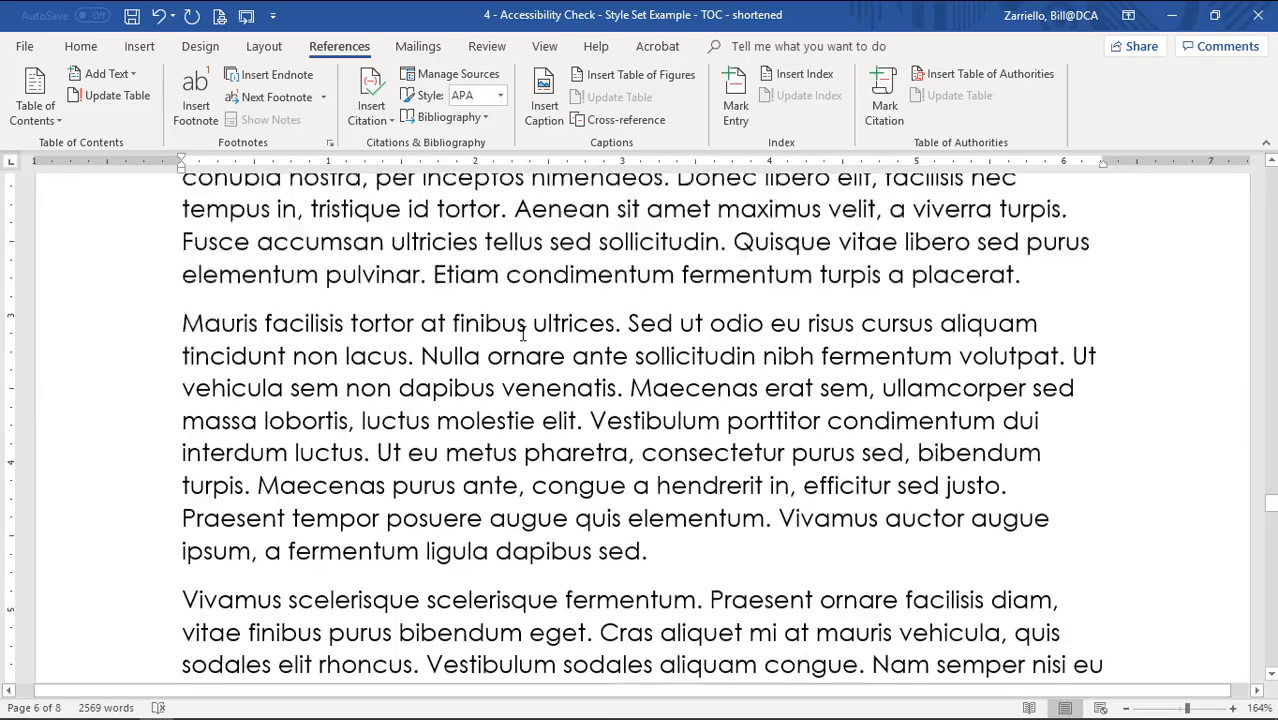
scroll(522, 334, down, 15)
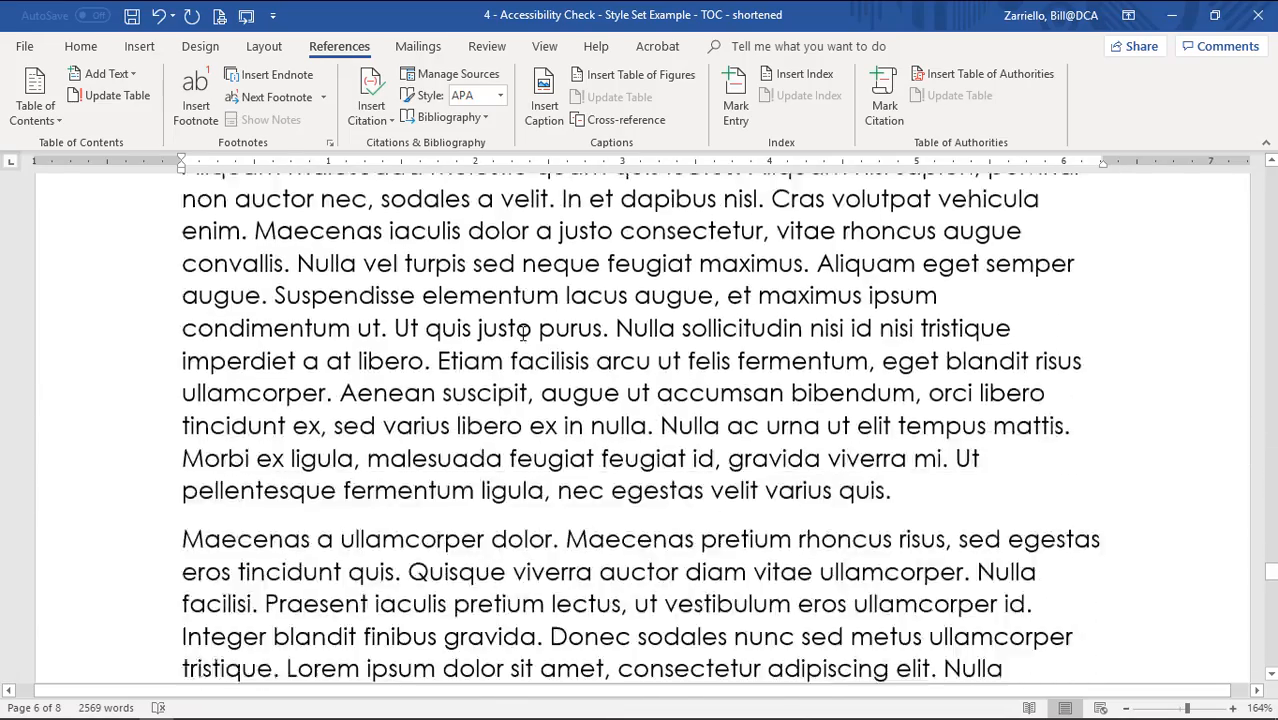
scroll(556, 371, up, 2)
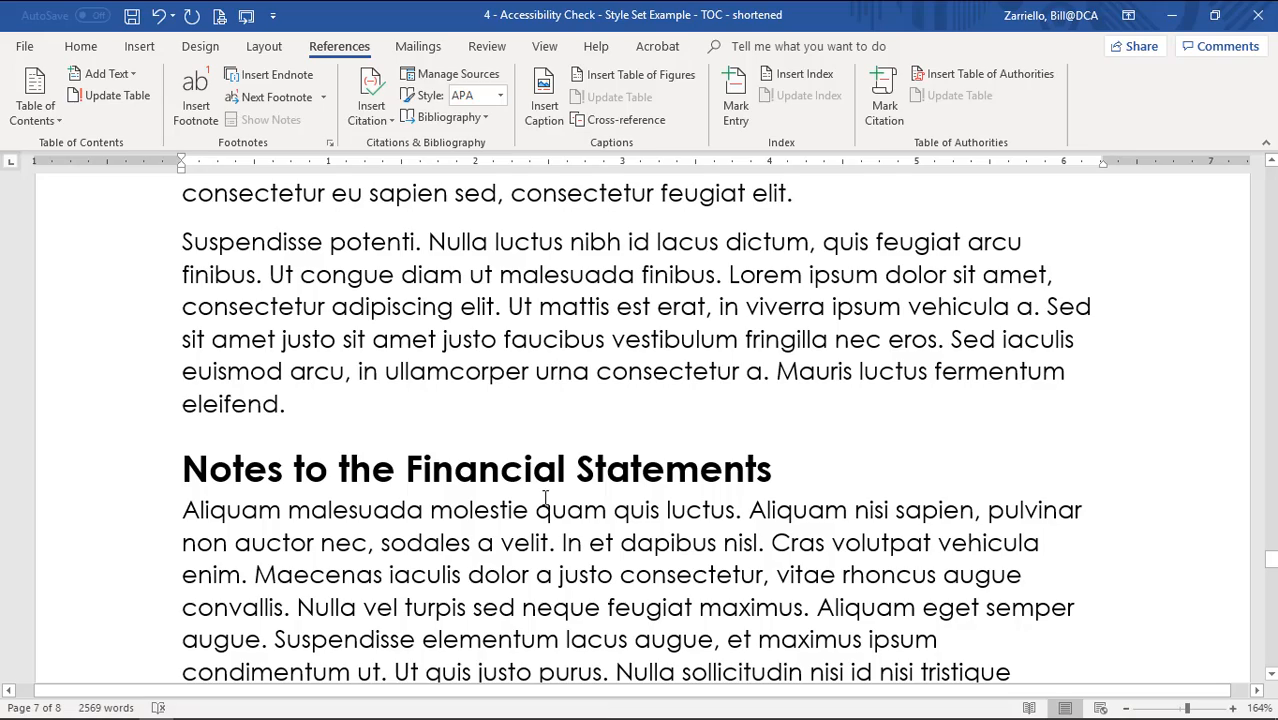
scroll(548, 487, up, 4)
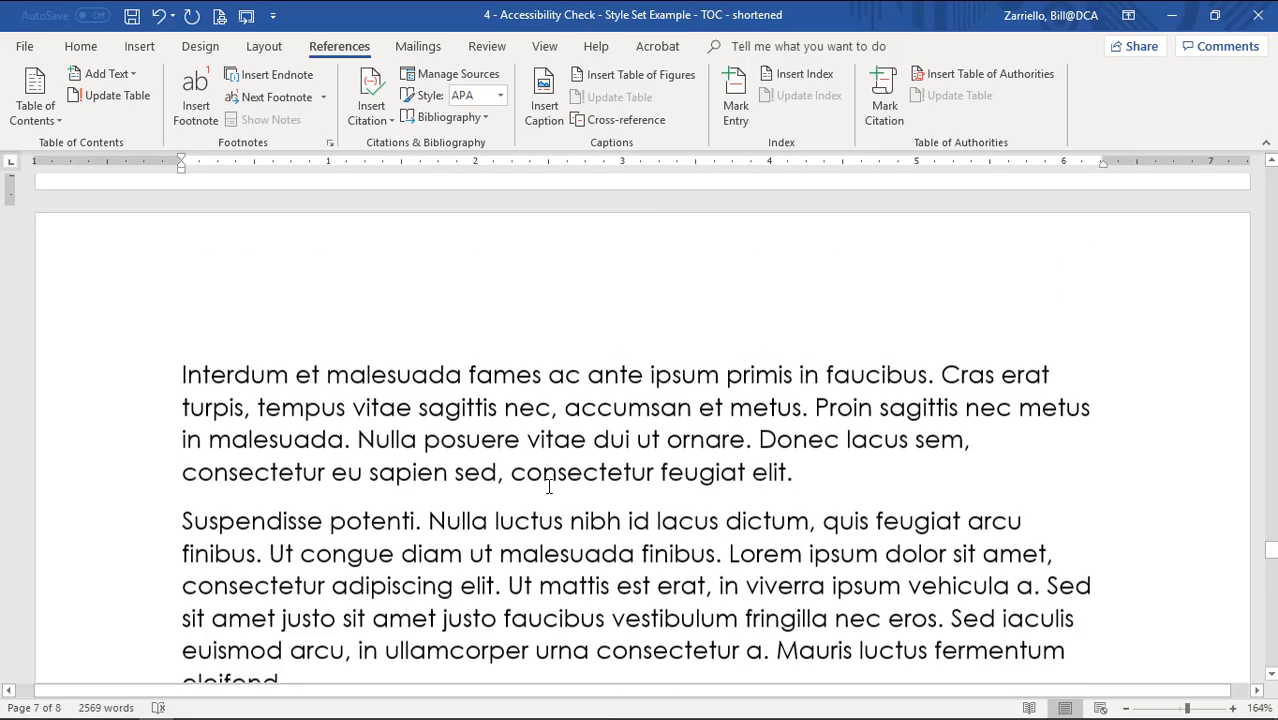
scroll(548, 487, down, 7)
scroll(548, 486, down, 3)
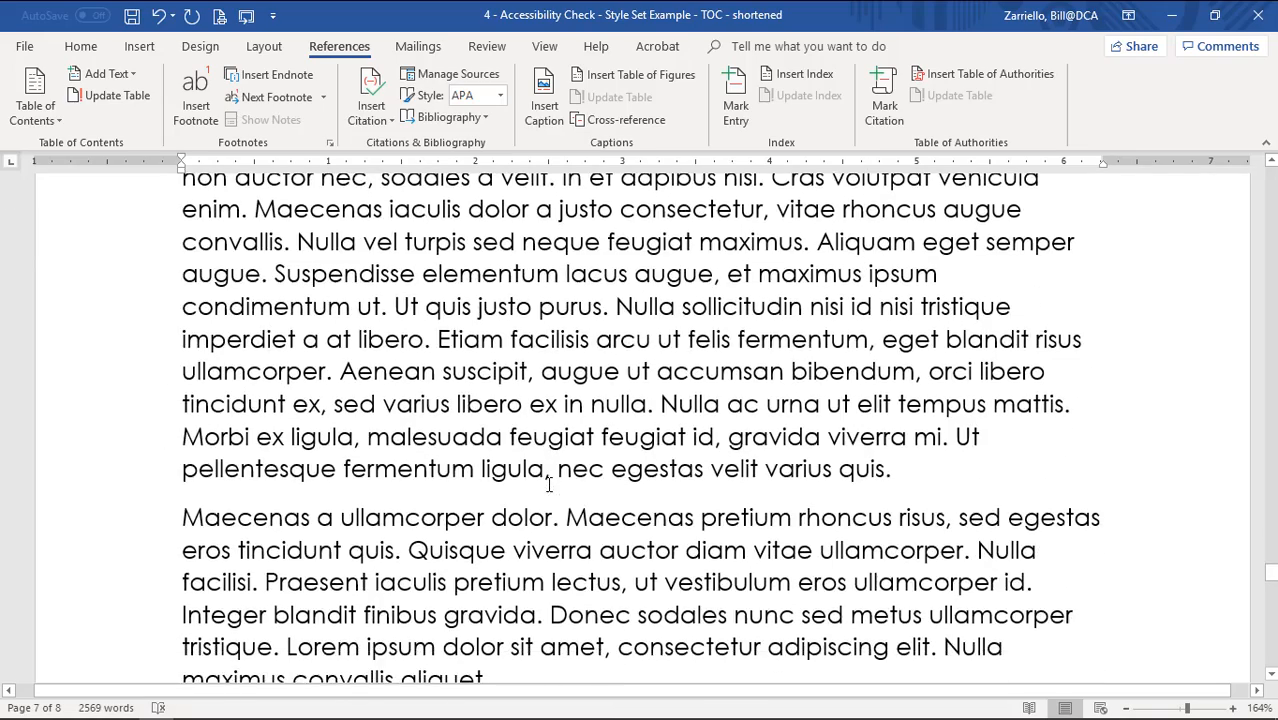
scroll(548, 485, down, 13)
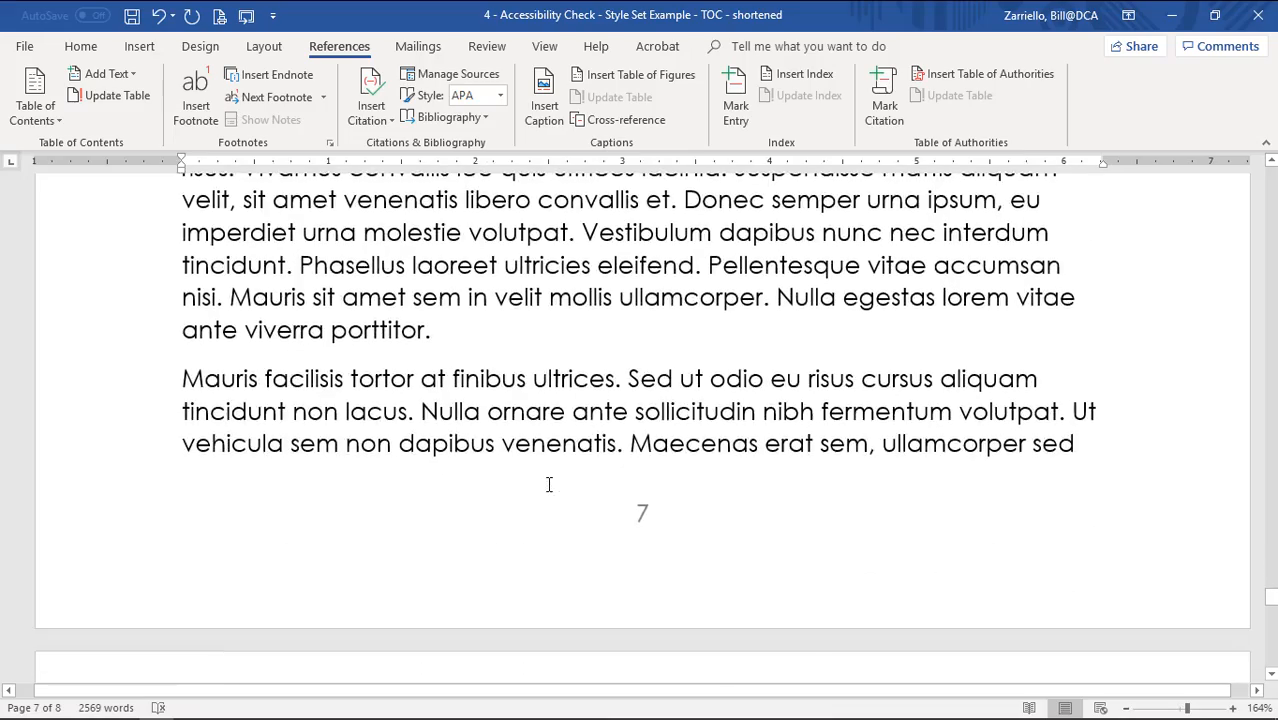
scroll(548, 485, up, 6)
scroll(548, 485, up, 16)
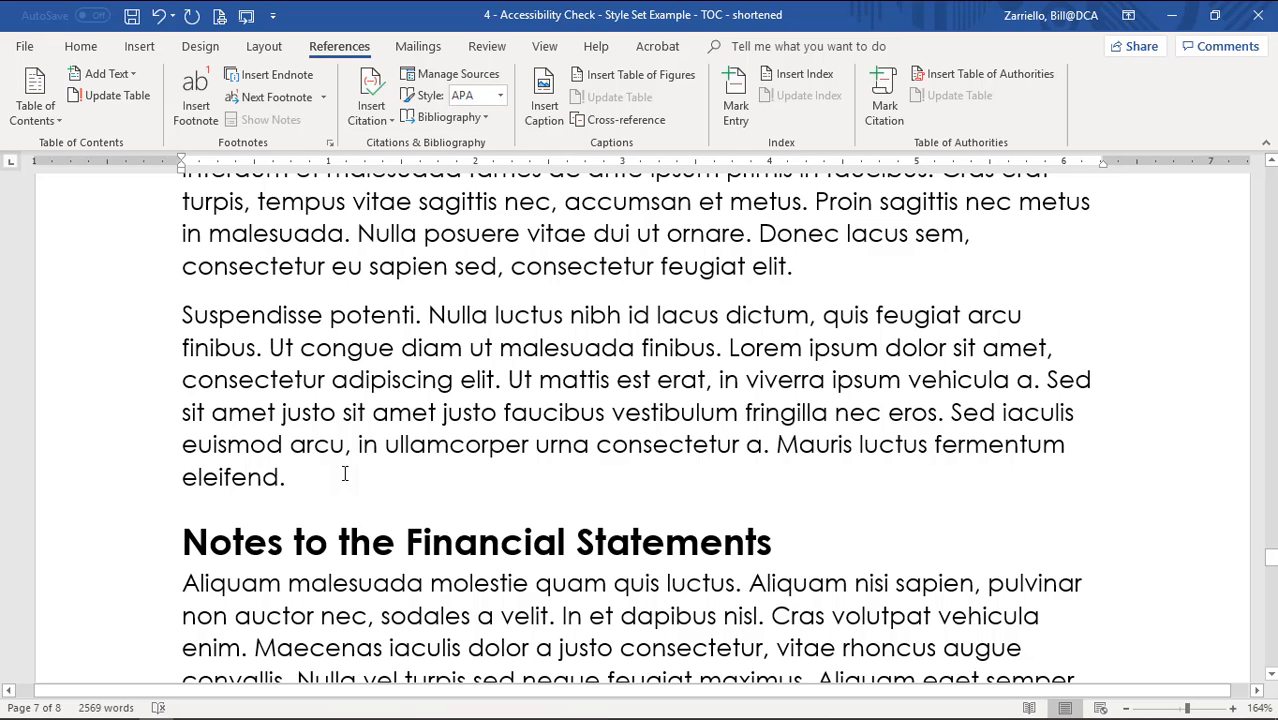
scroll(348, 445, down, 2)
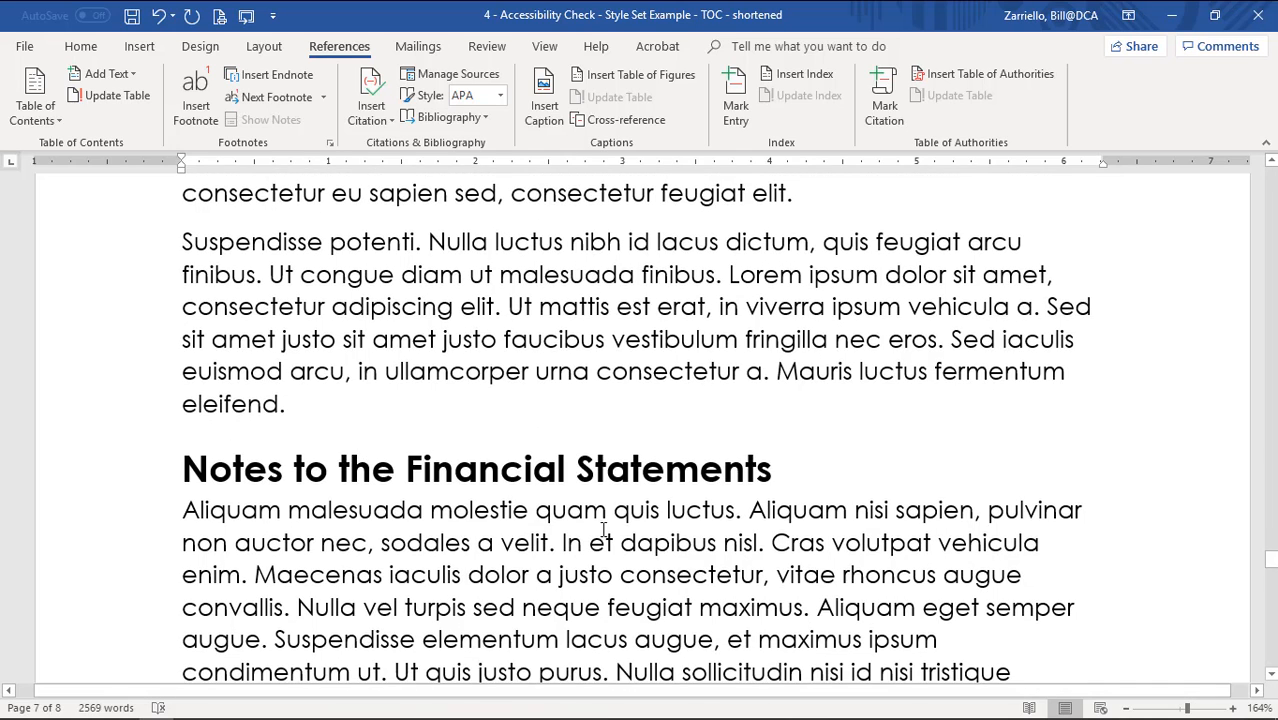
click(181, 472)
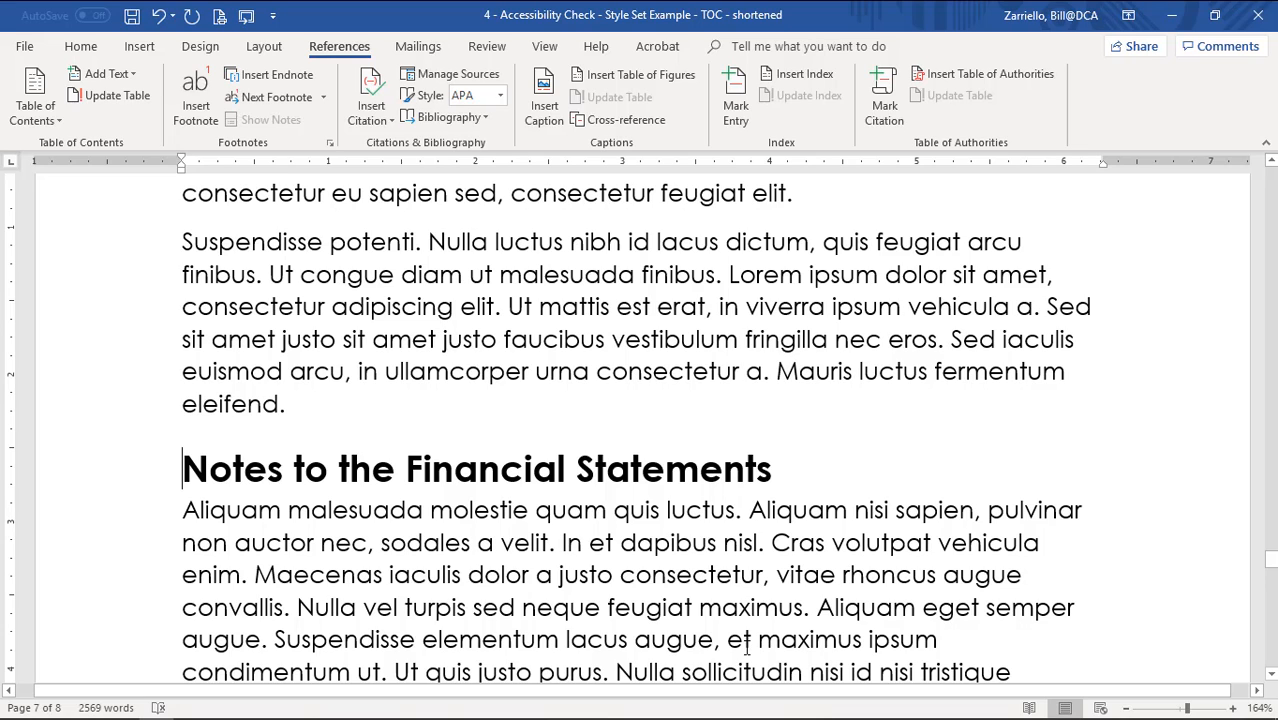
key(ctrl+Return)
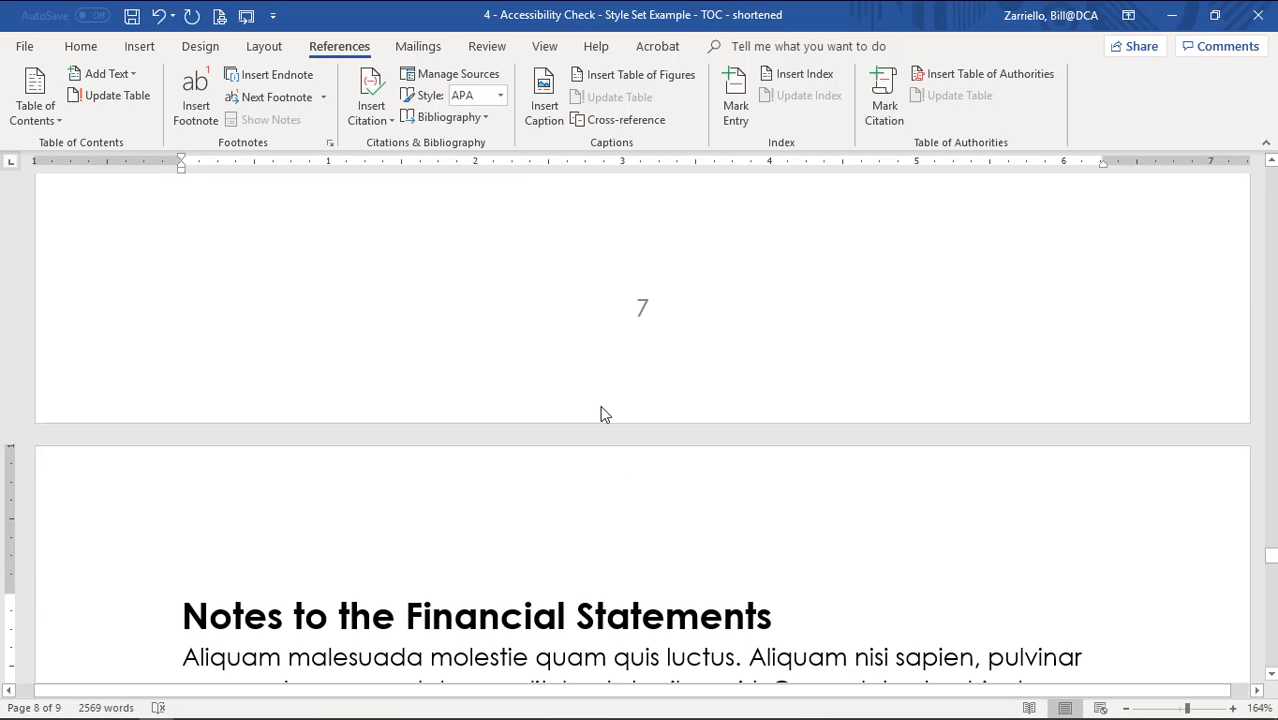
scroll(594, 290, down, 3)
scroll(594, 289, down, 2)
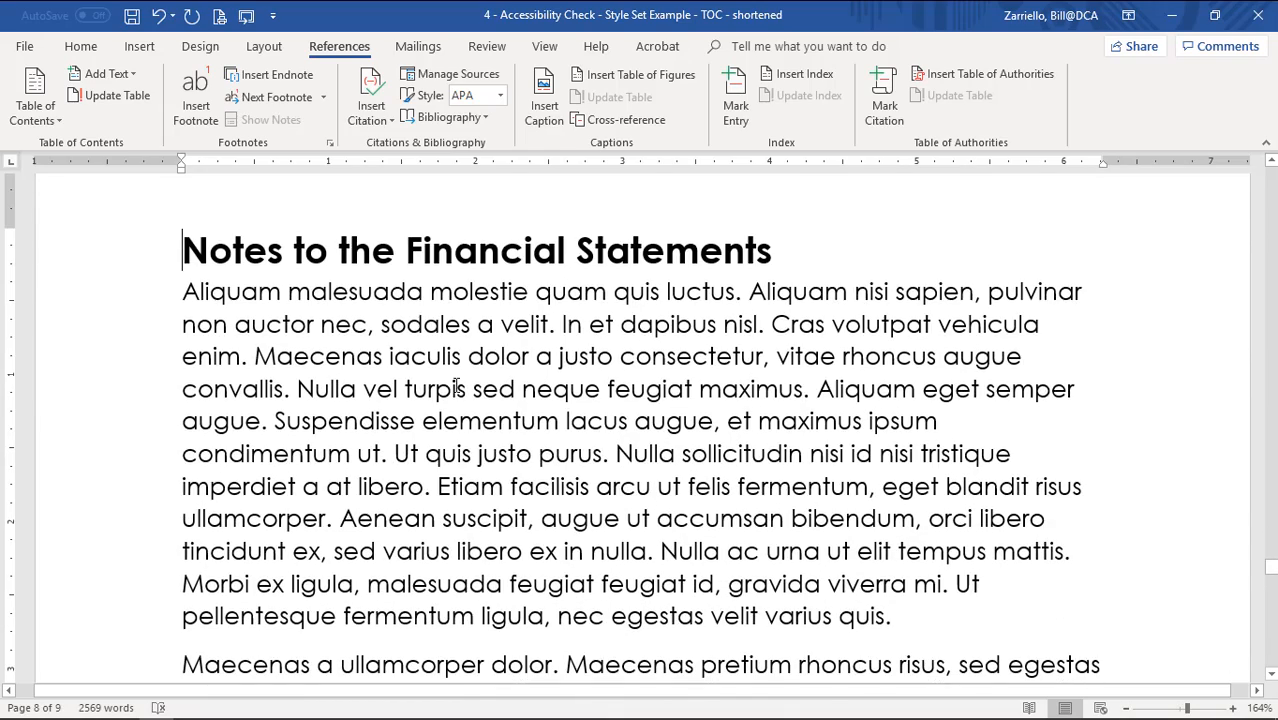
scroll(465, 377, up, 7)
scroll(465, 375, up, 5)
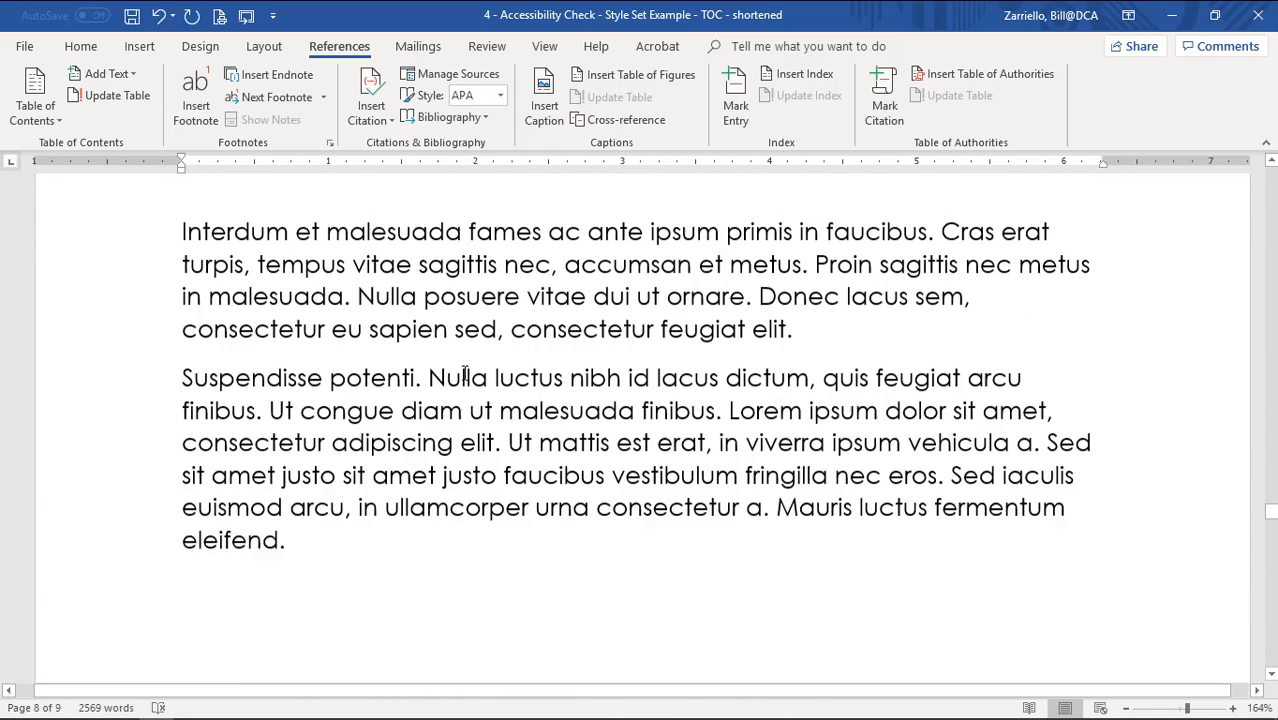
scroll(355, 347, down, 10)
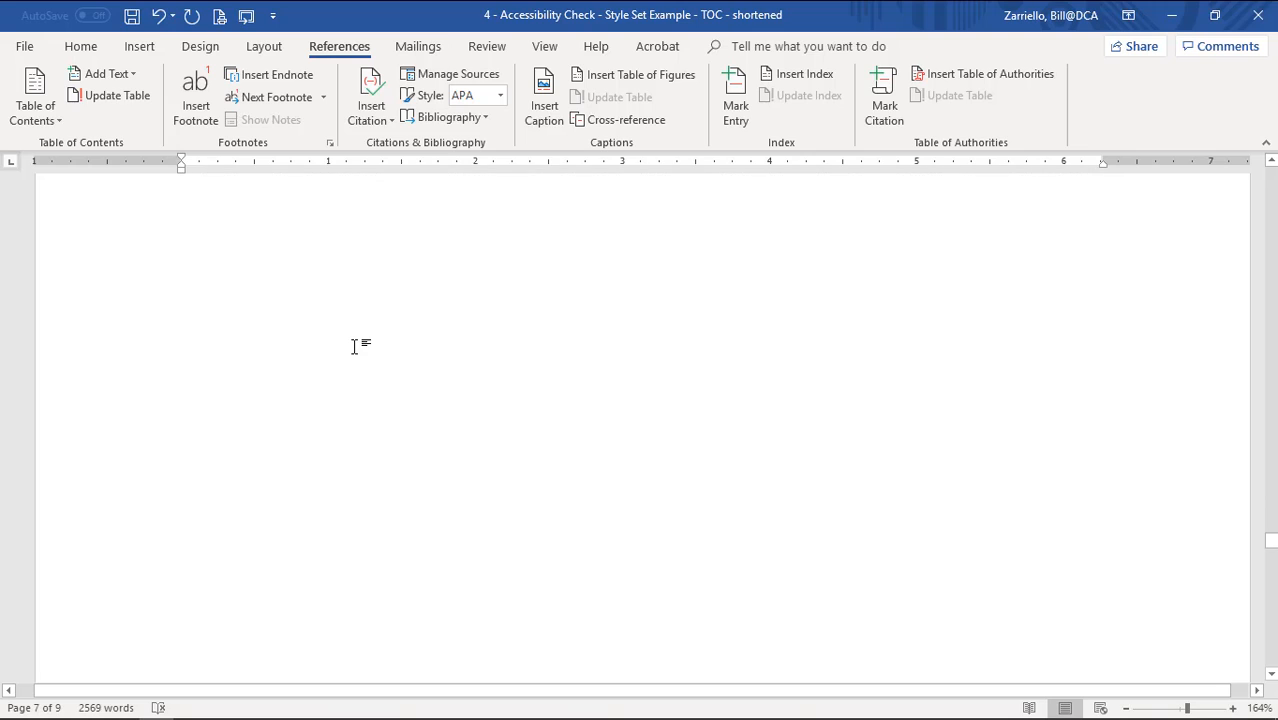
scroll(362, 352, up, 2)
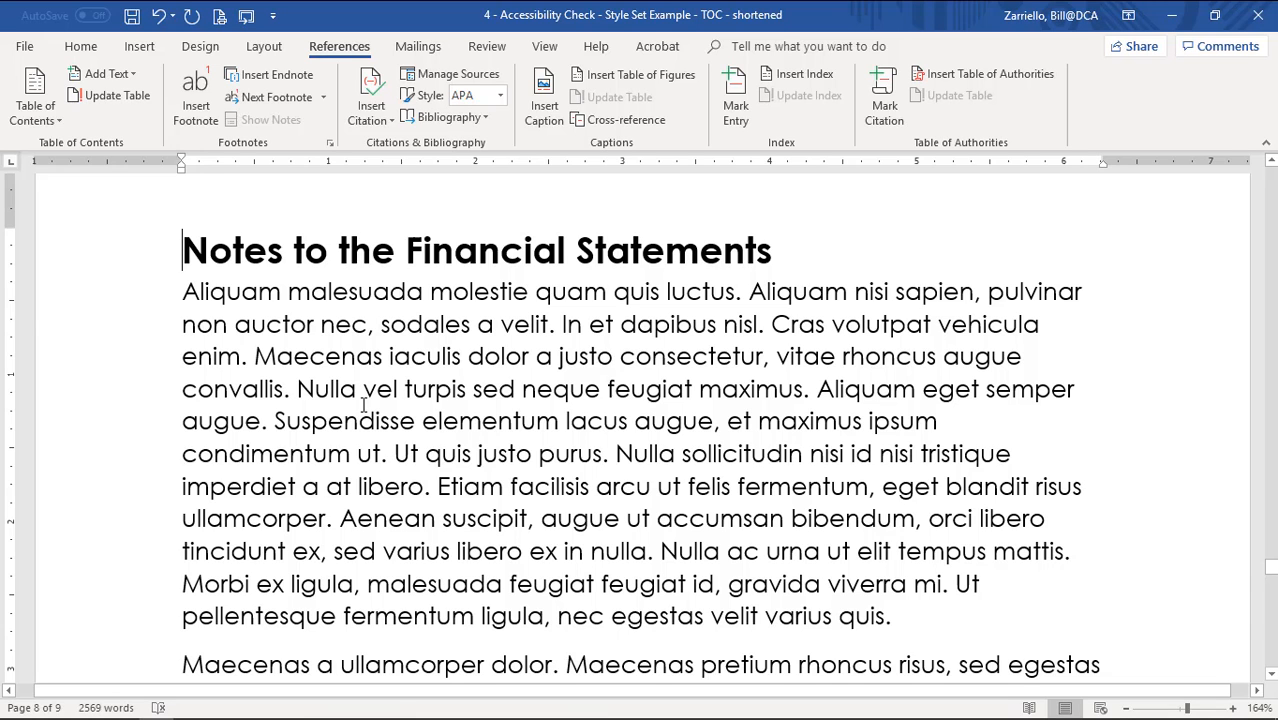
scroll(363, 404, up, 10)
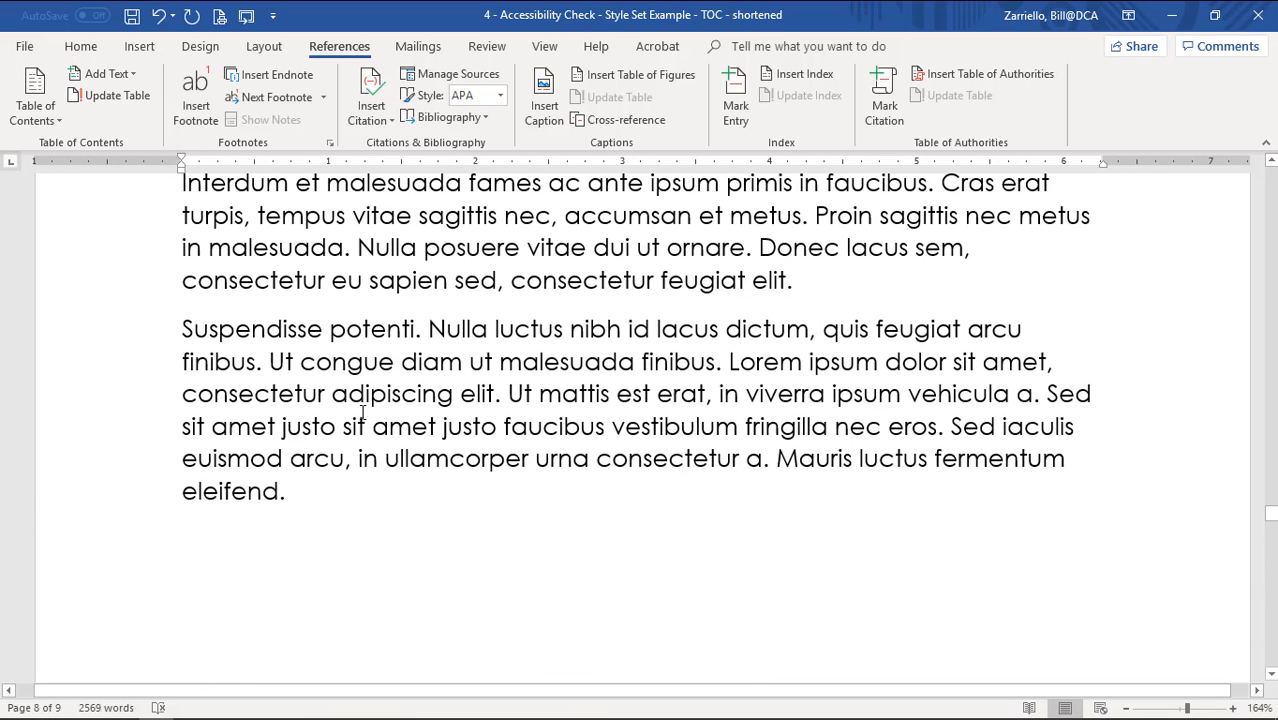
scroll(363, 410, down, 3)
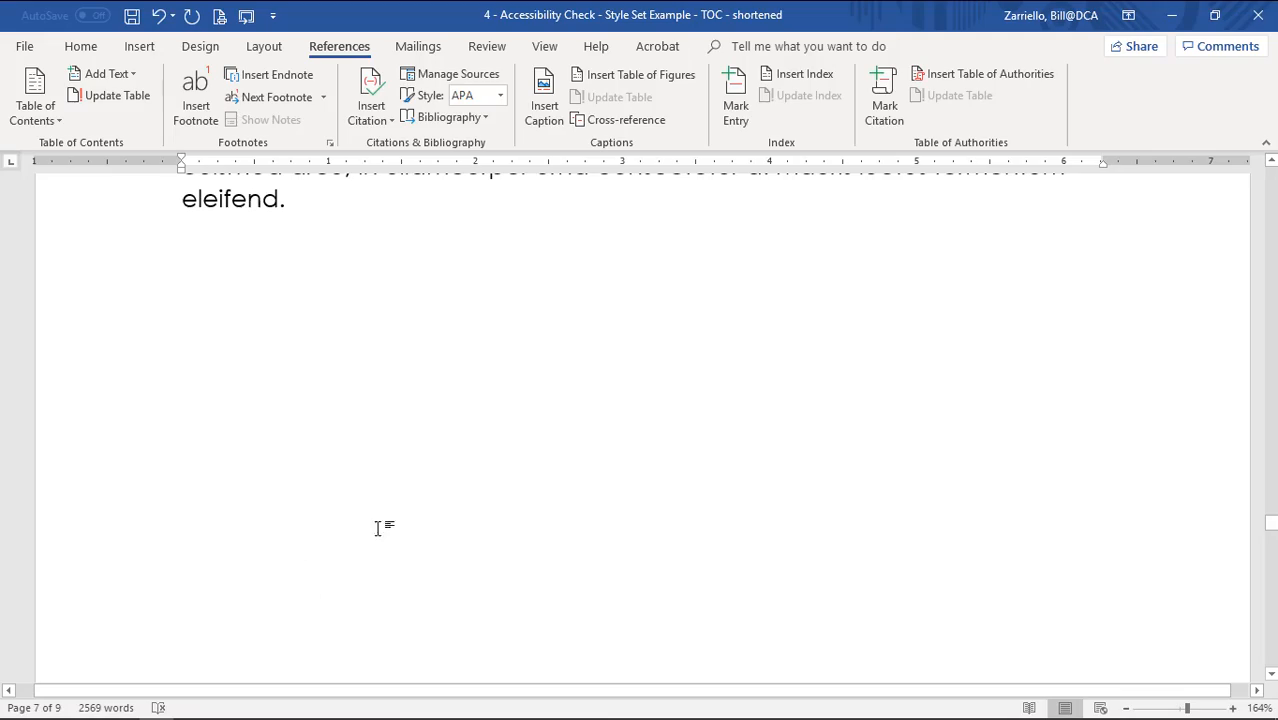
scroll(378, 528, down, 10)
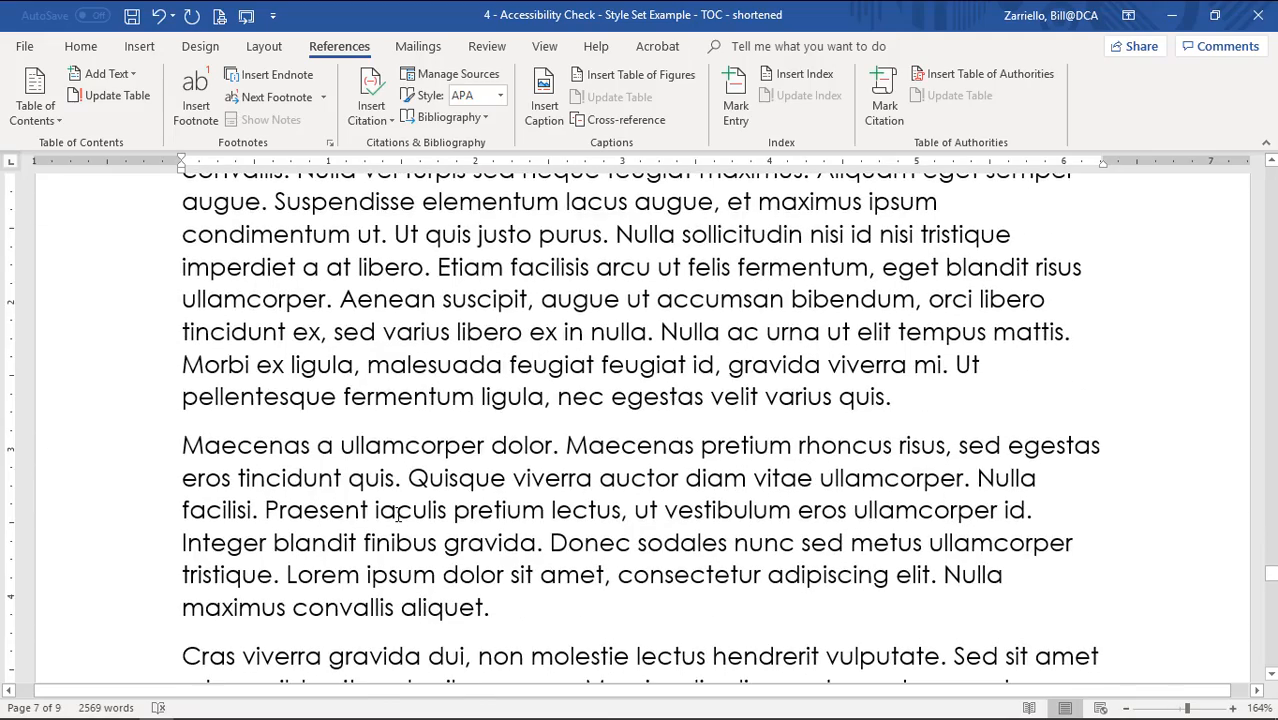
scroll(424, 510, up, 3)
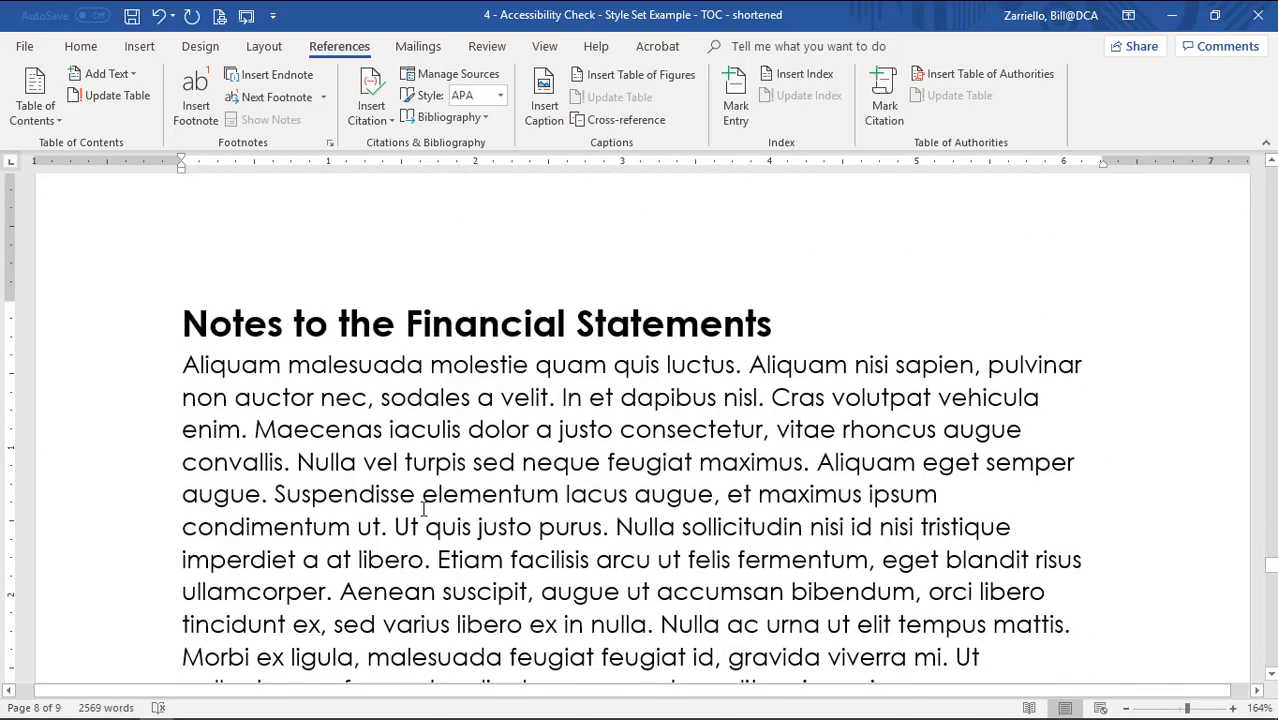
scroll(422, 510, down, 4)
scroll(422, 510, down, 7)
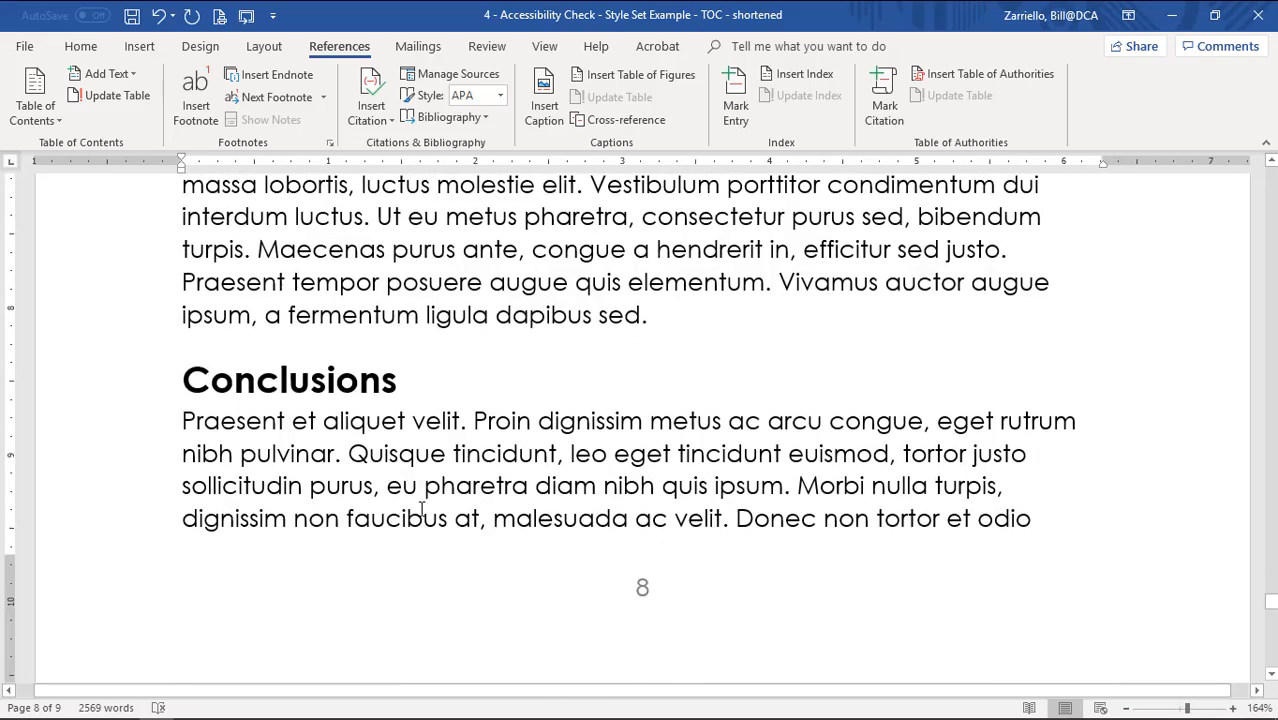
click(182, 376)
Insert a page break before the Conclusions heading so it starts on page 9.
key(ctrl+Return)
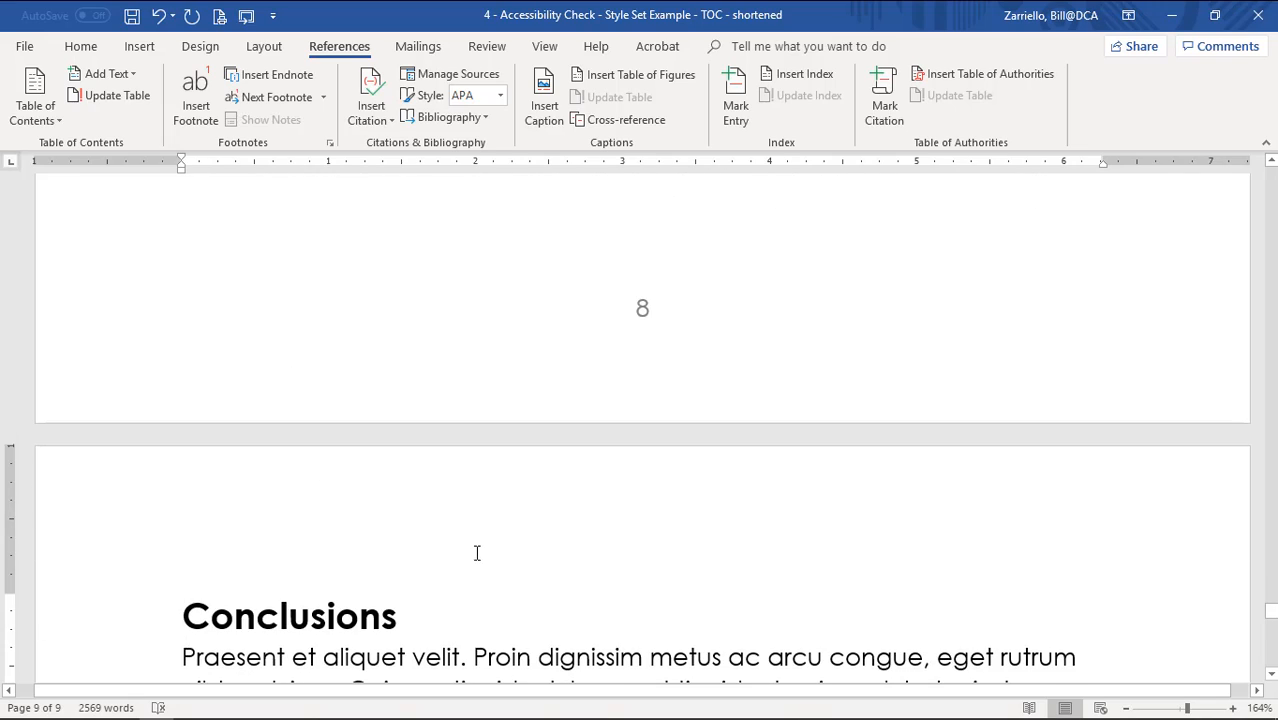
scroll(531, 562, down, 2)
scroll(531, 562, down, 10)
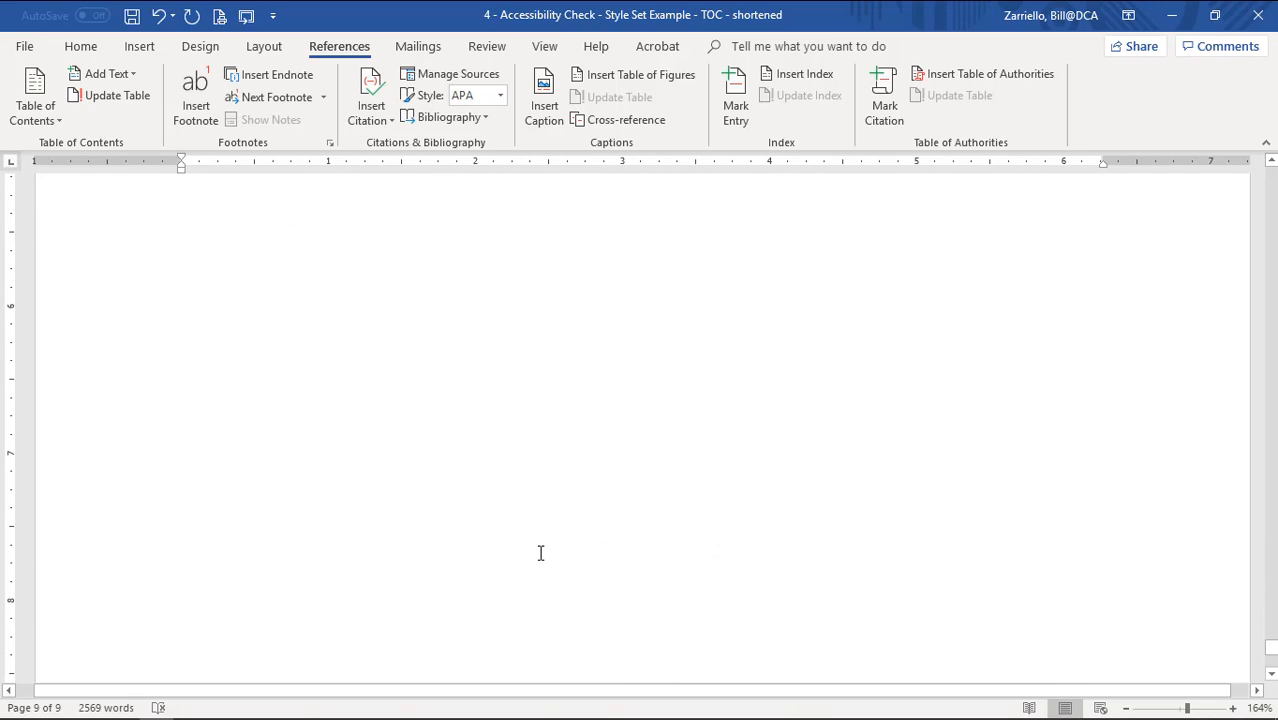
scroll(542, 553, up, 15)
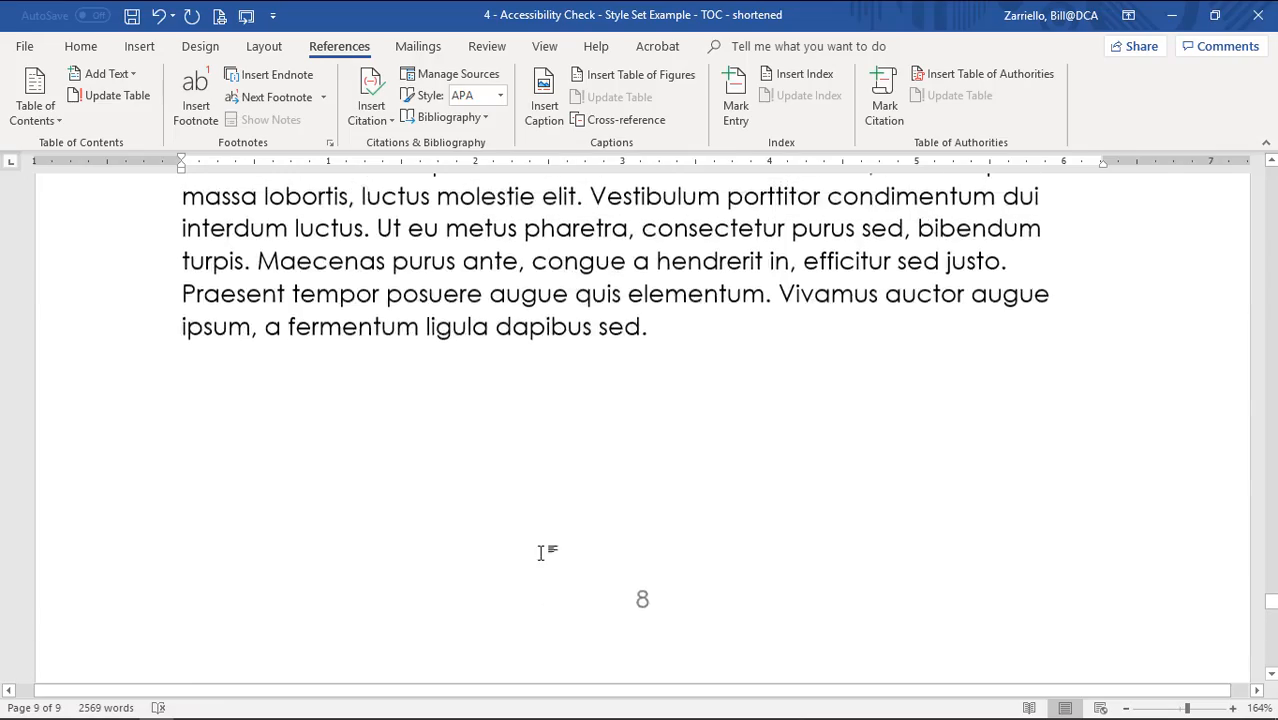
scroll(542, 553, up, 15)
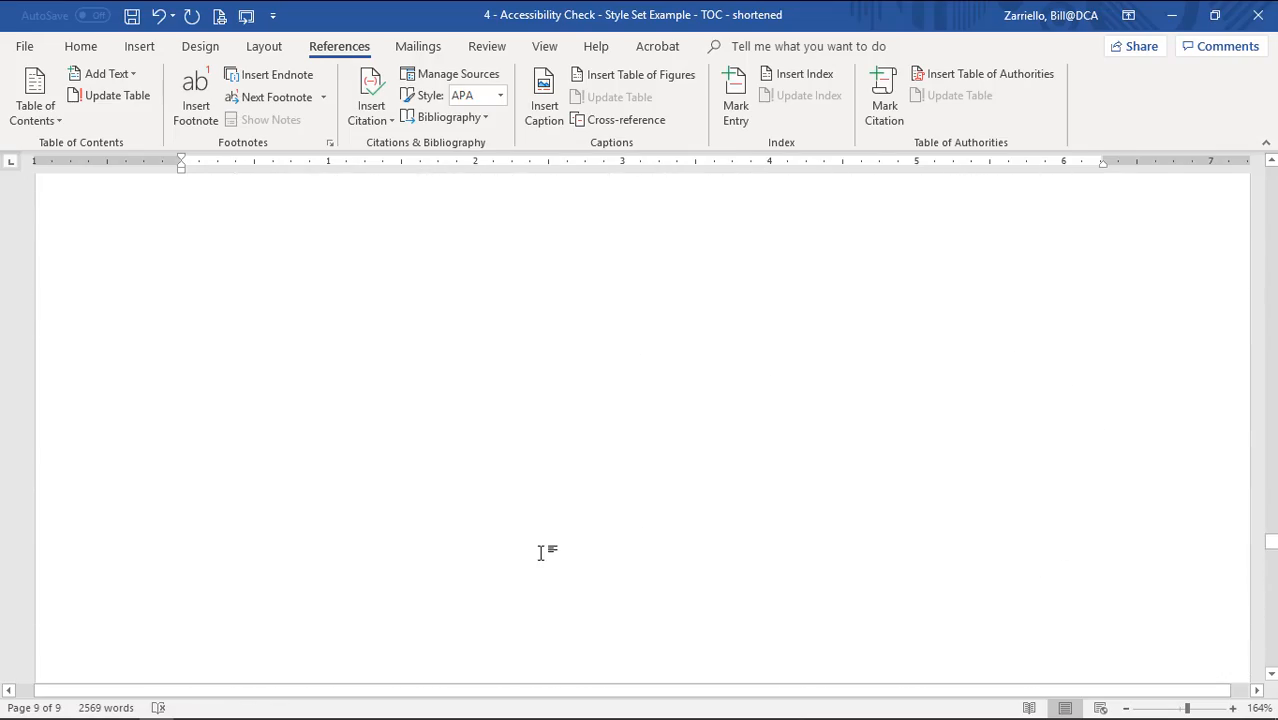
scroll(541, 552, up, 15)
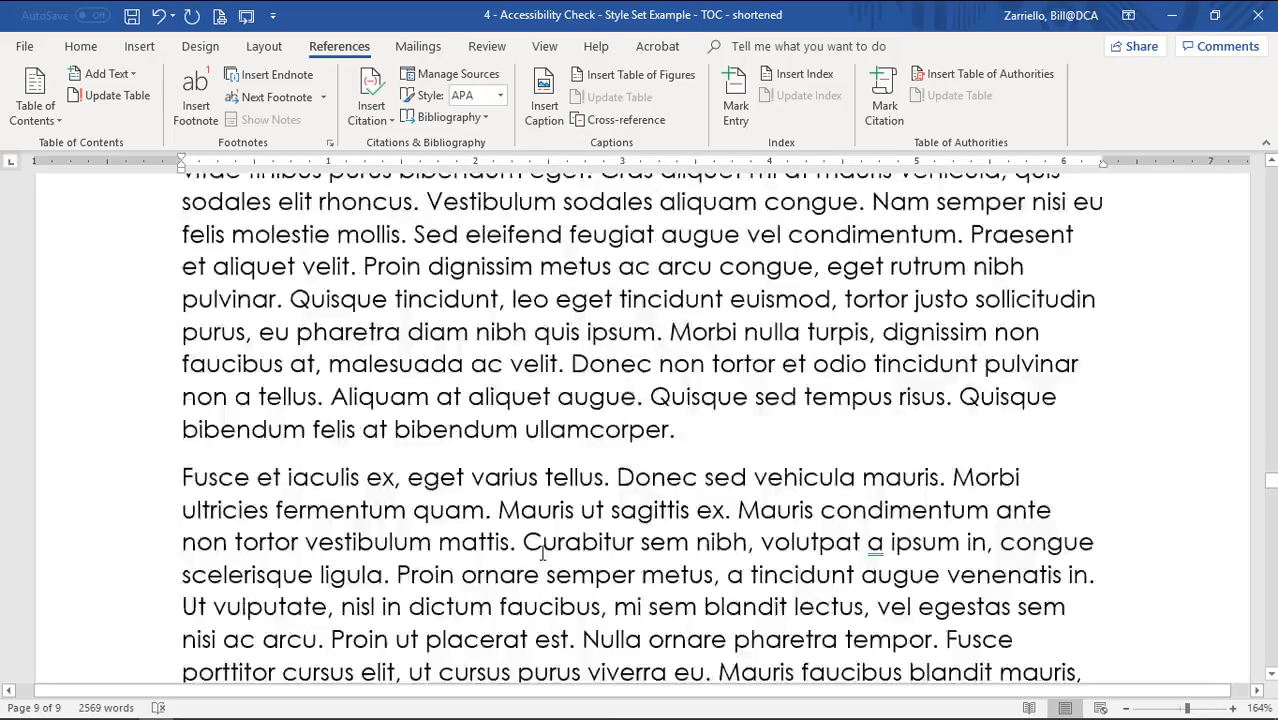
scroll(542, 553, up, 4)
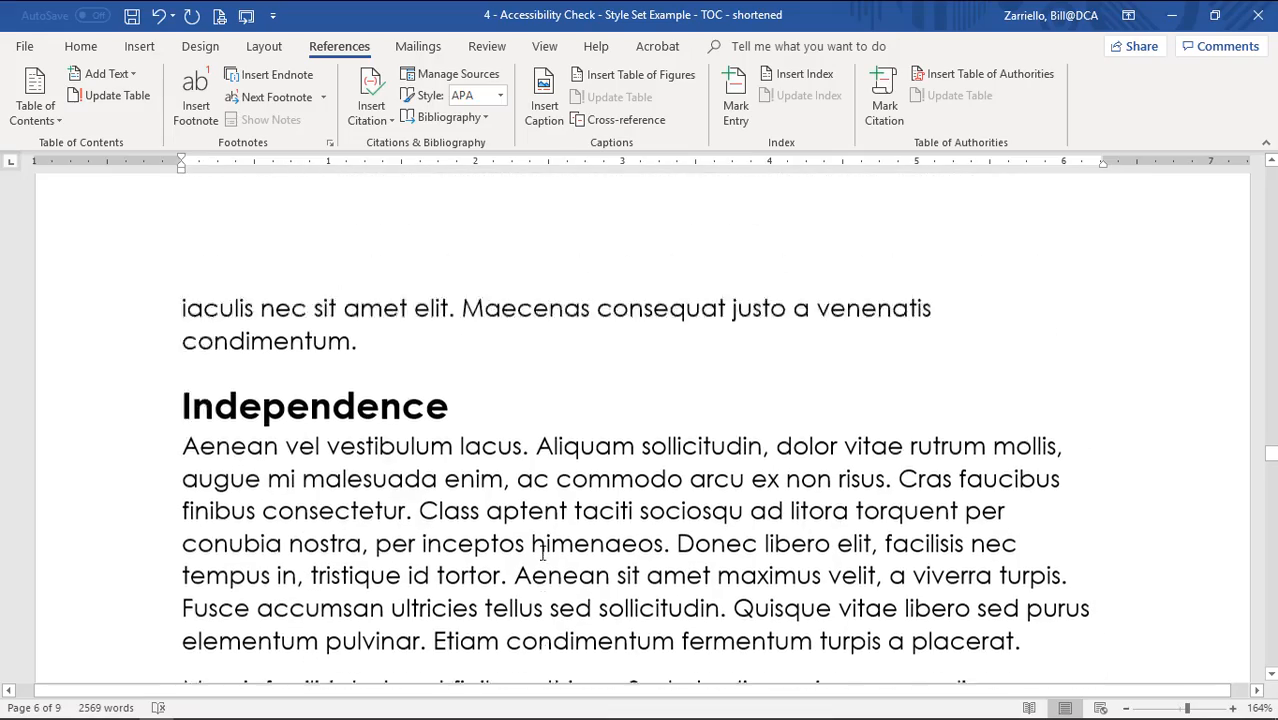
scroll(542, 553, up, 3)
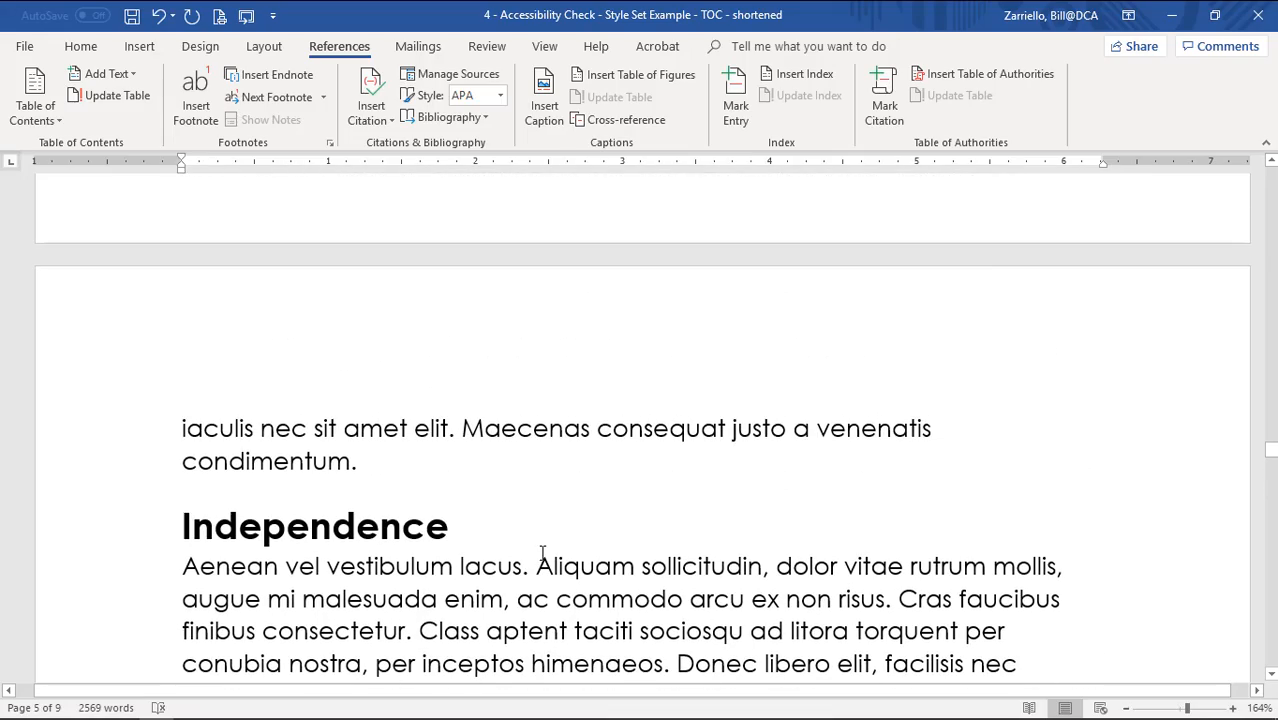
scroll(542, 553, down, 3)
scroll(376, 424, up, 1)
scroll(377, 427, down, 10)
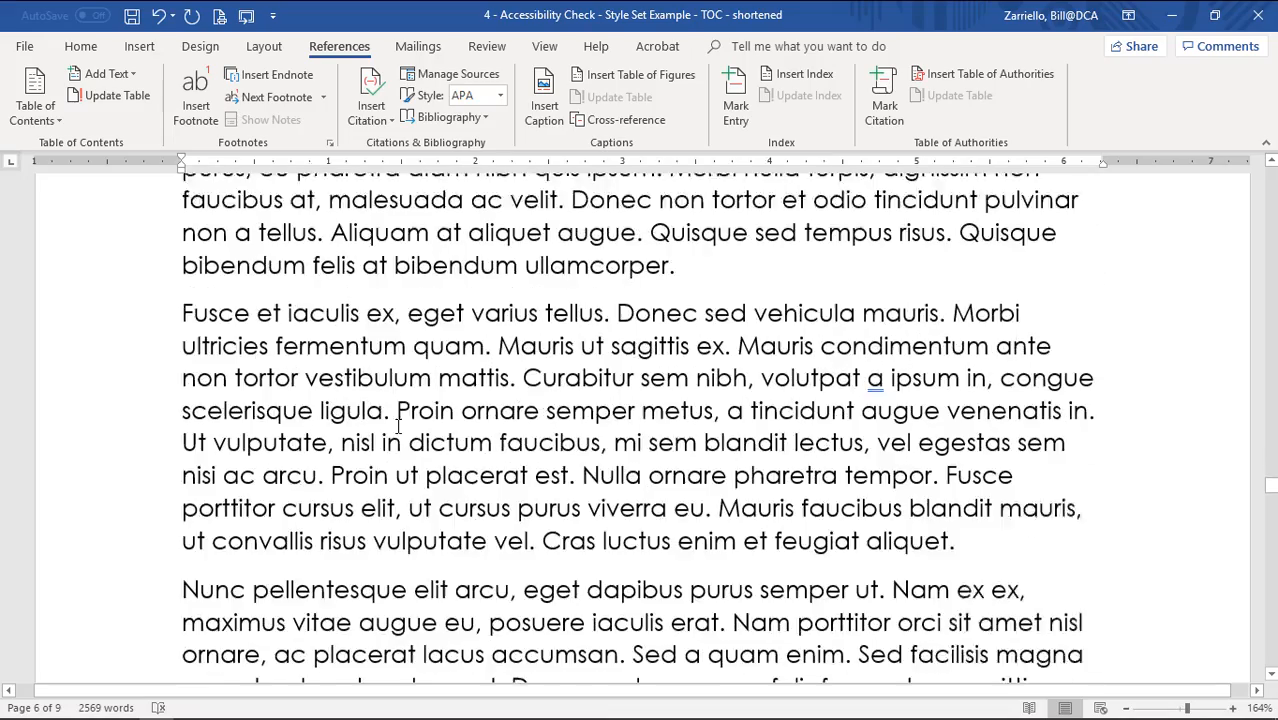
scroll(646, 428, down, 18)
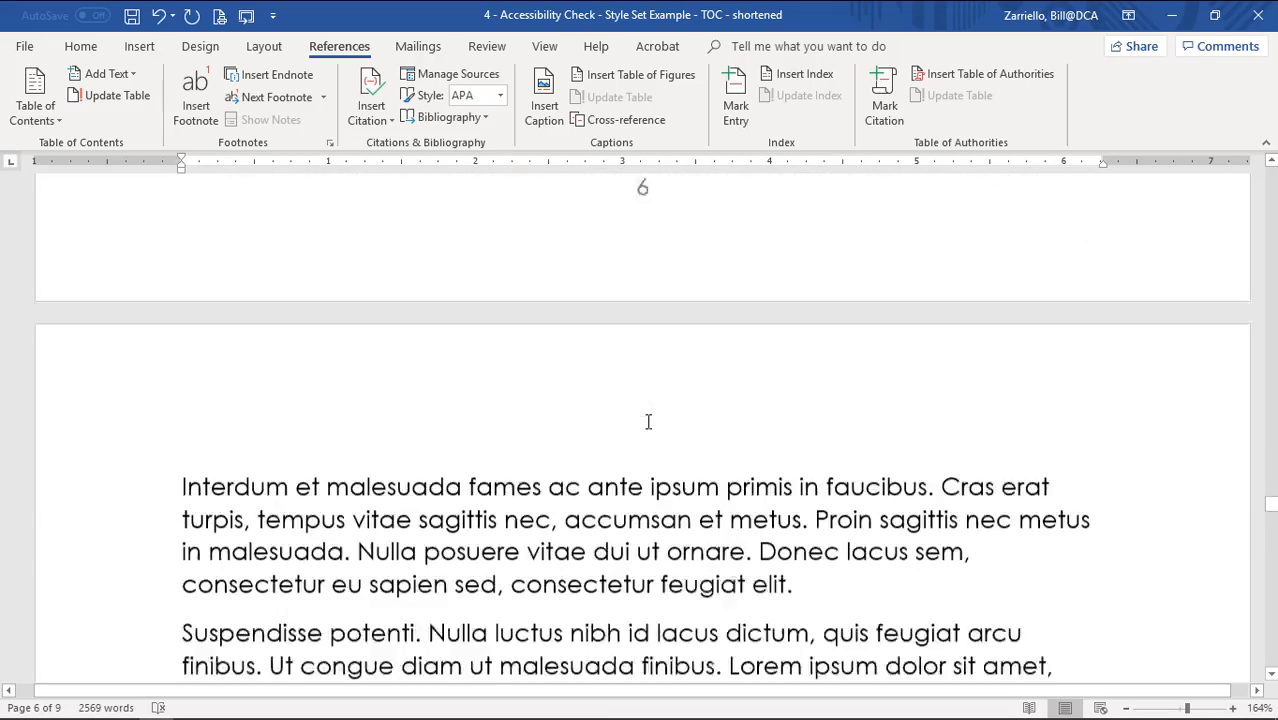
scroll(646, 424, down, 10)
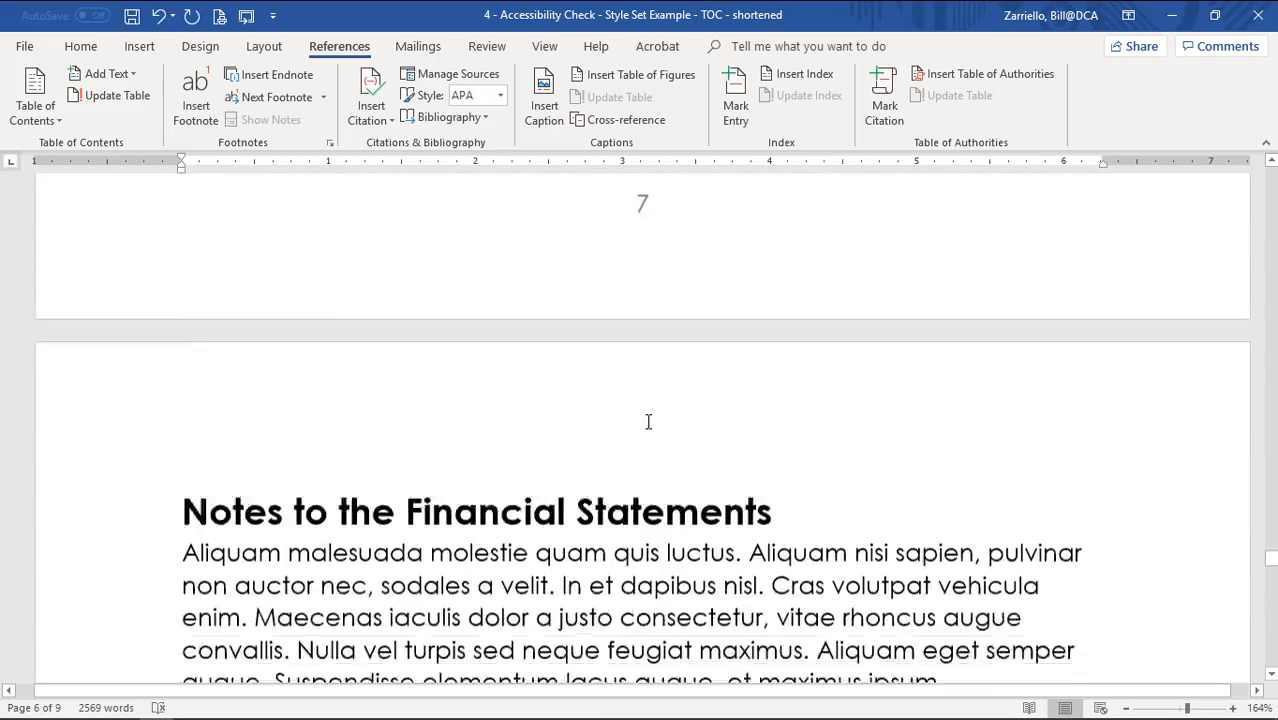
scroll(597, 428, down, 20)
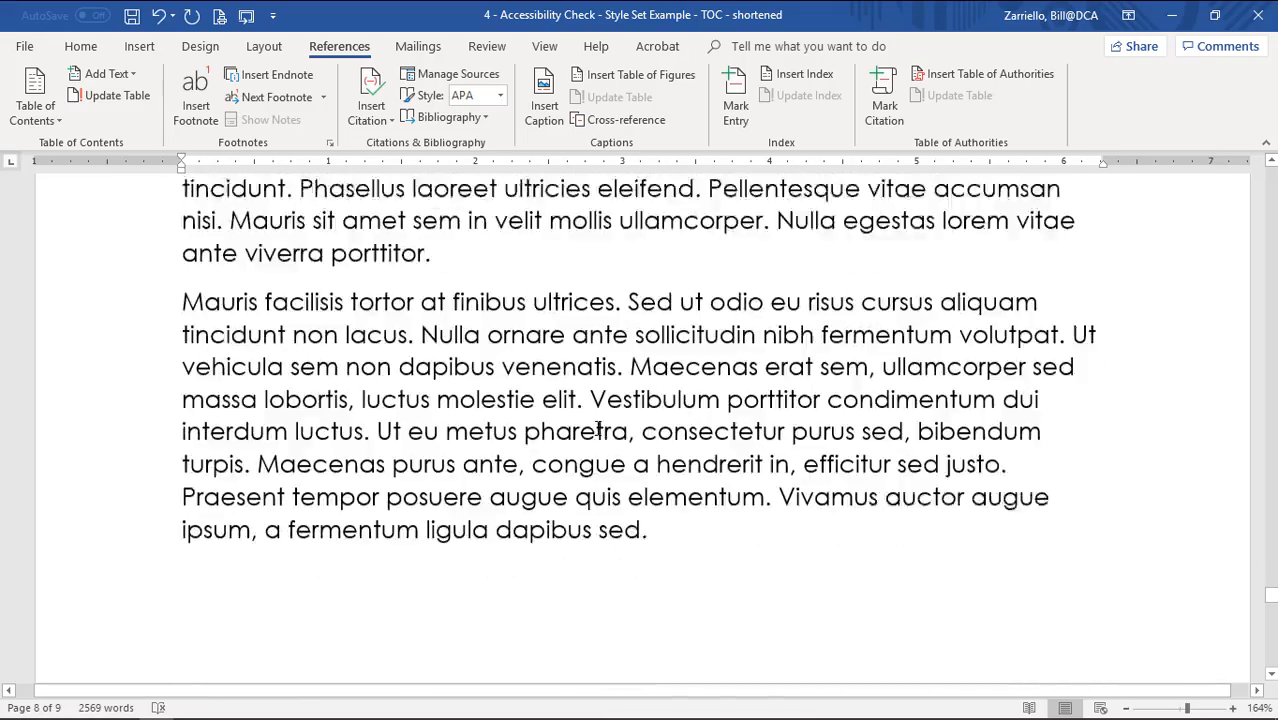
scroll(652, 530, down, 20)
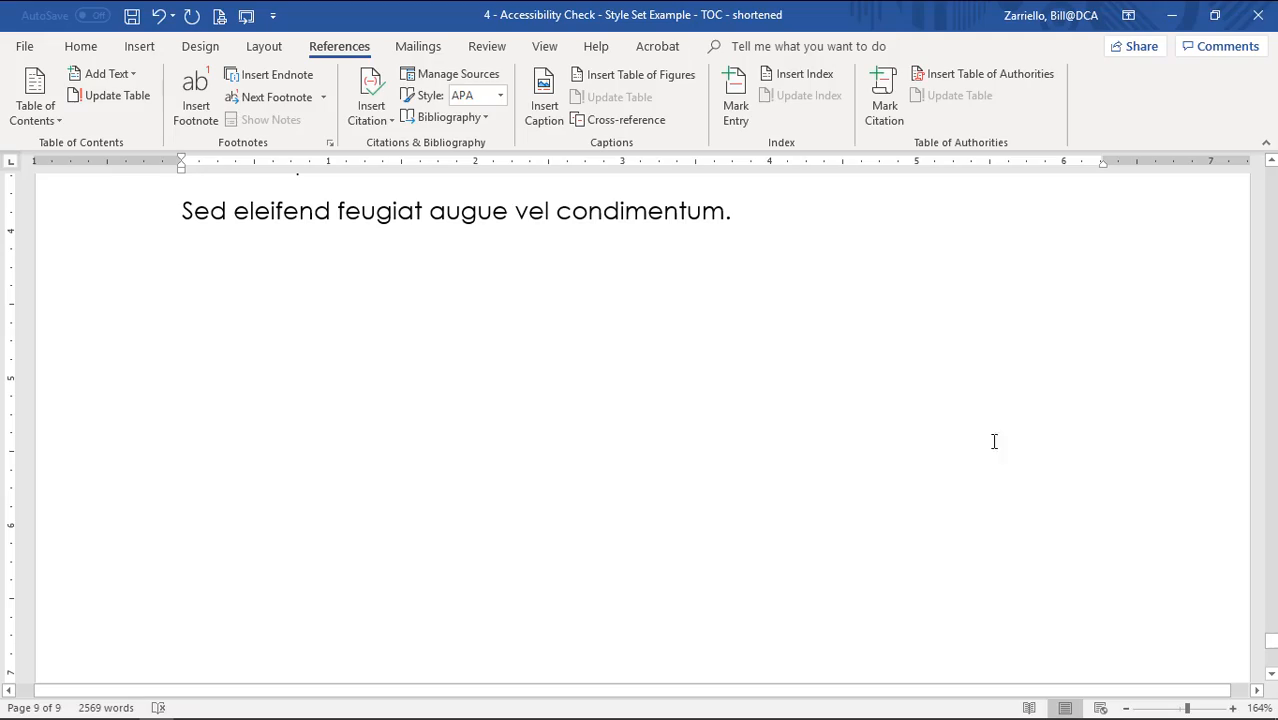
drag(1270, 643, 1270, 180)
scroll(479, 481, down, 4)
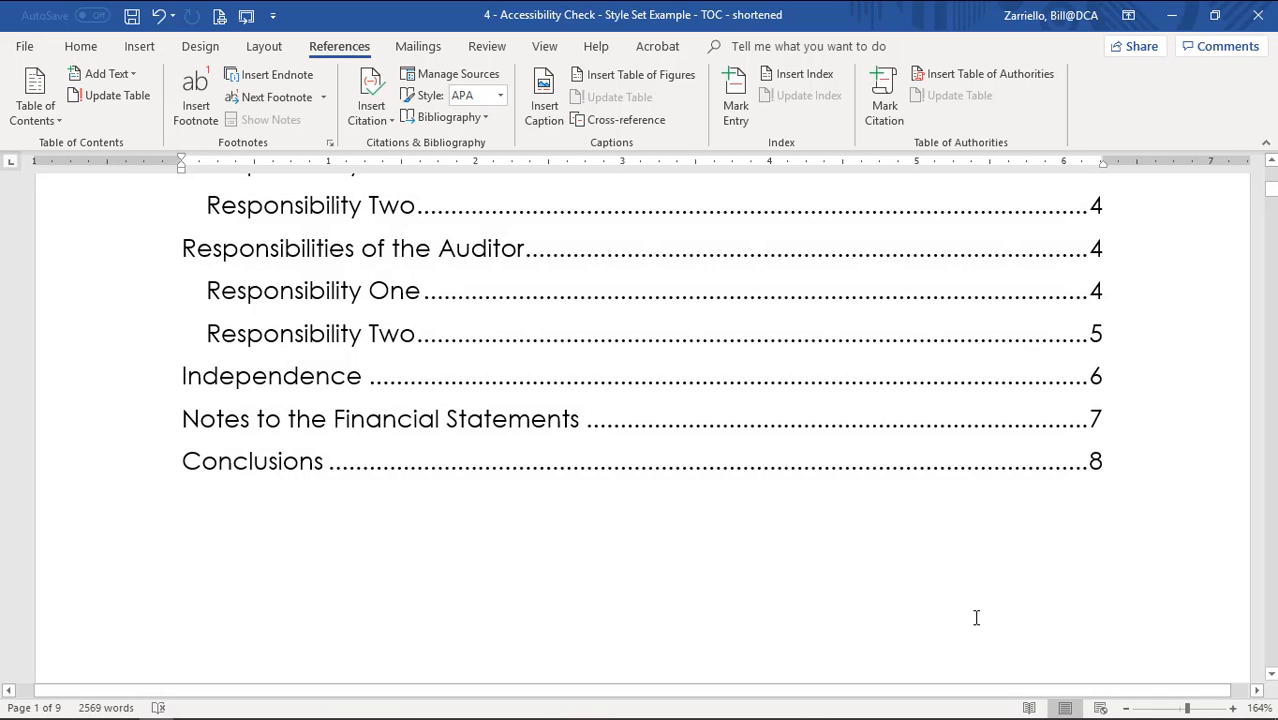
Update the entire table of contents, so Notes to the Financial Statements shows page 8 and Conclusions page 9.
scroll(919, 633, up, 3)
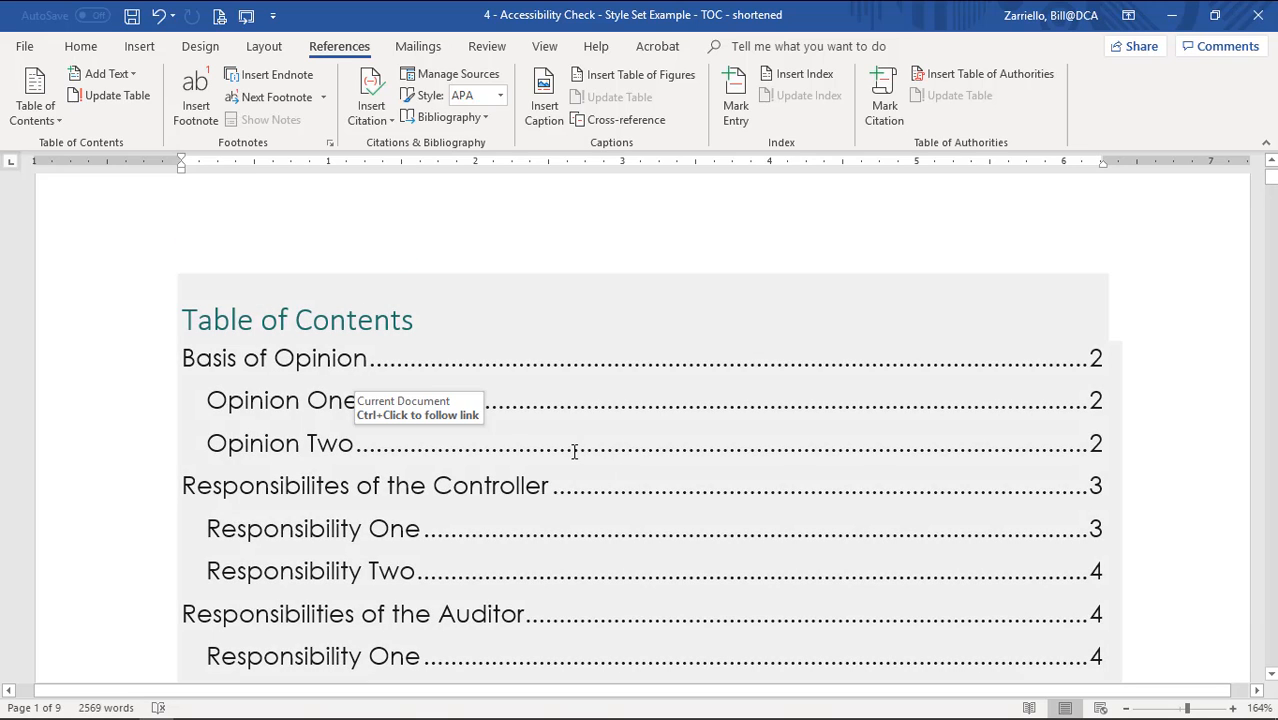
right_click(575, 452)
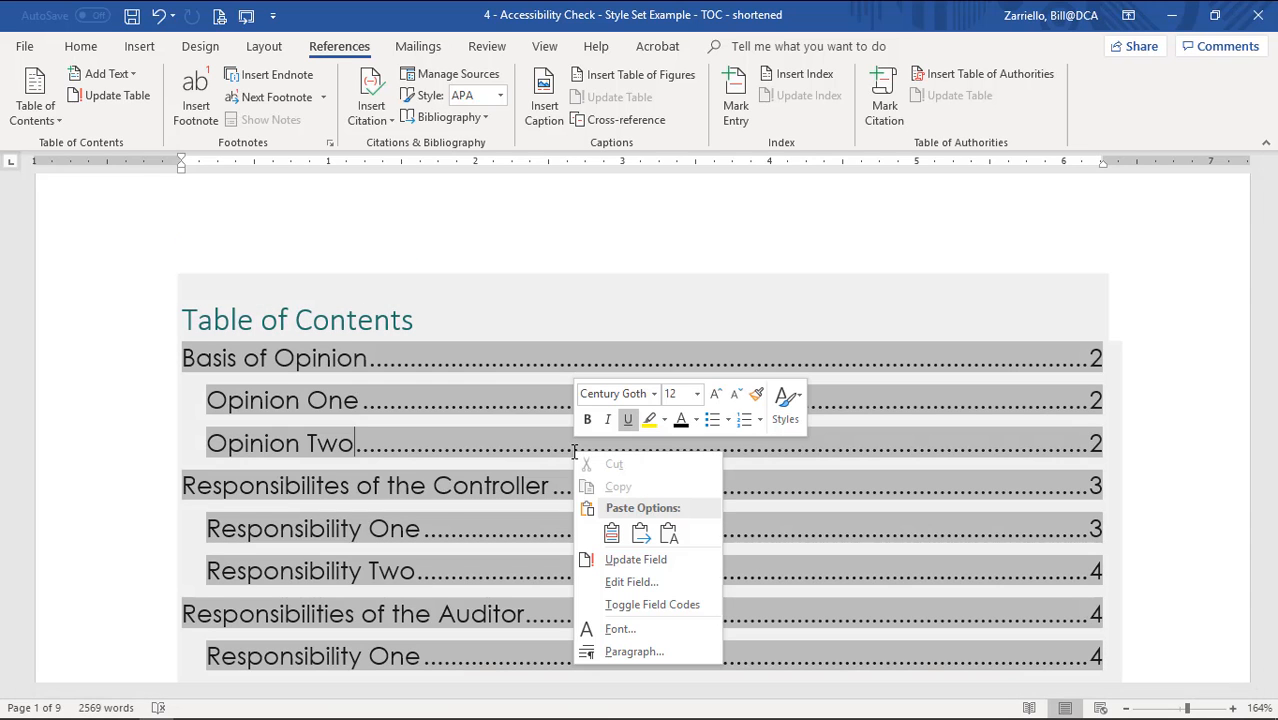
click(636, 560)
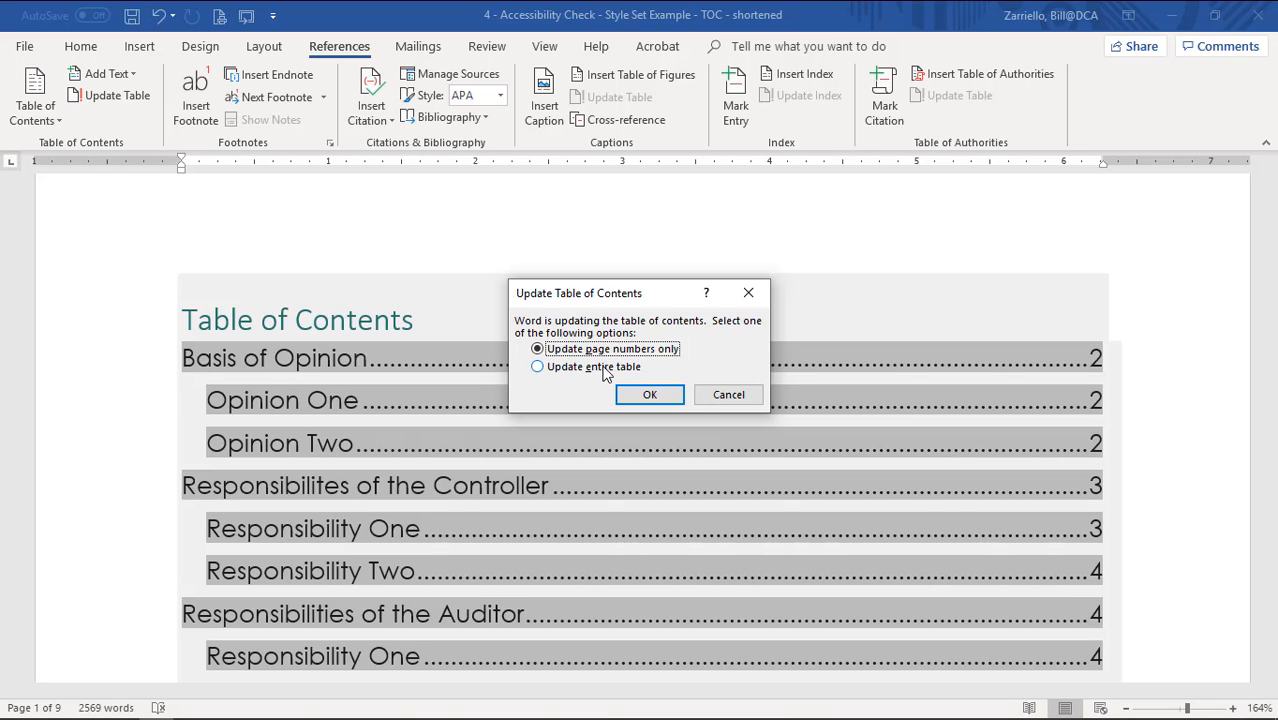
click(545, 370)
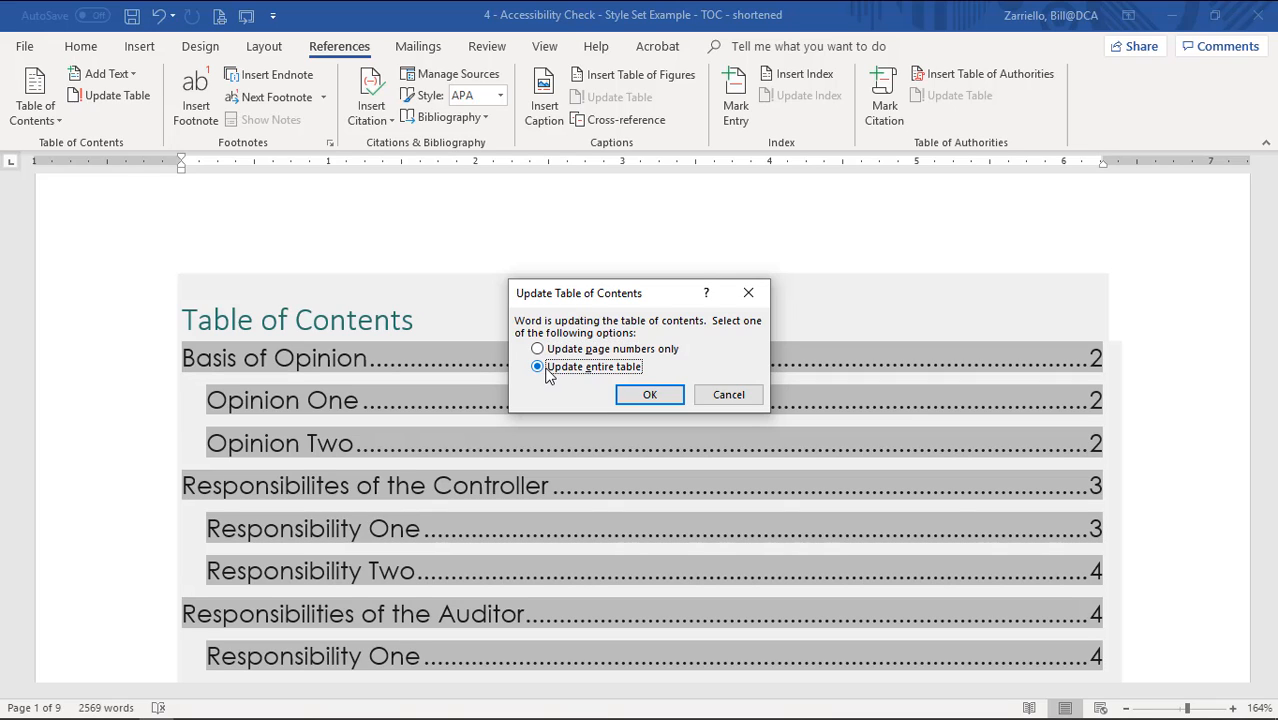
click(651, 396)
scroll(730, 424, down, 3)
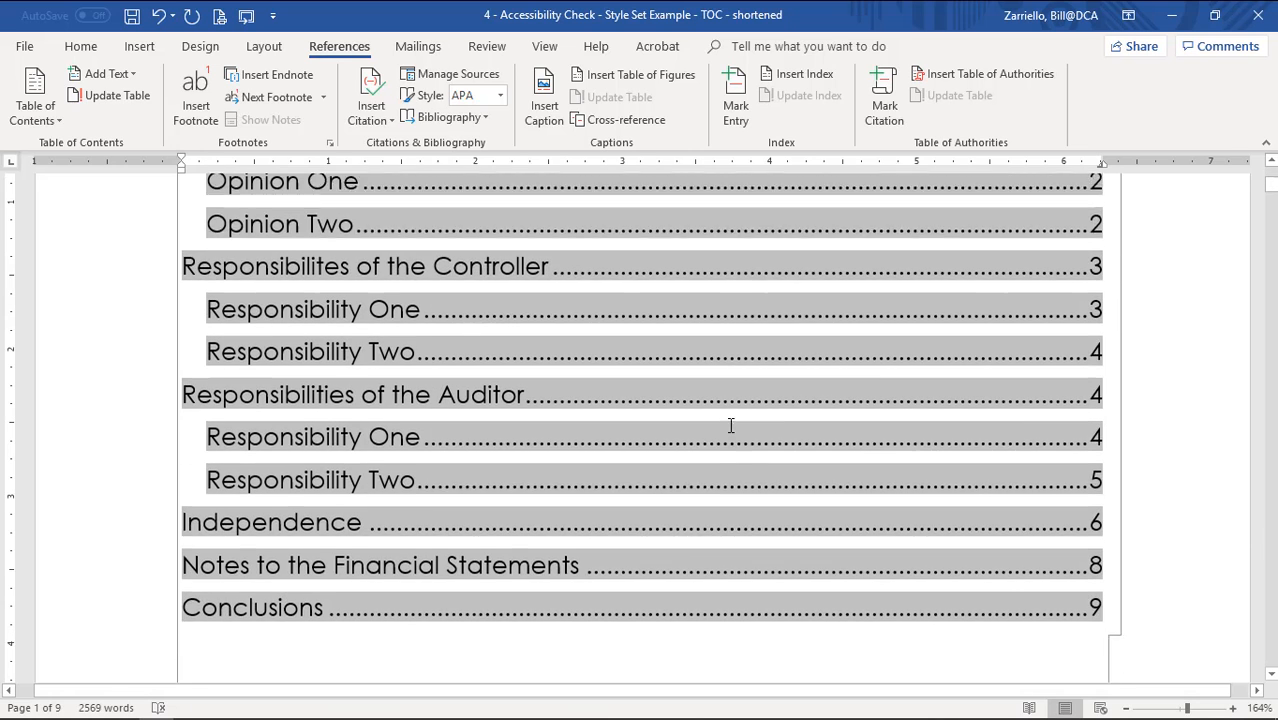
scroll(419, 442, down, 1)
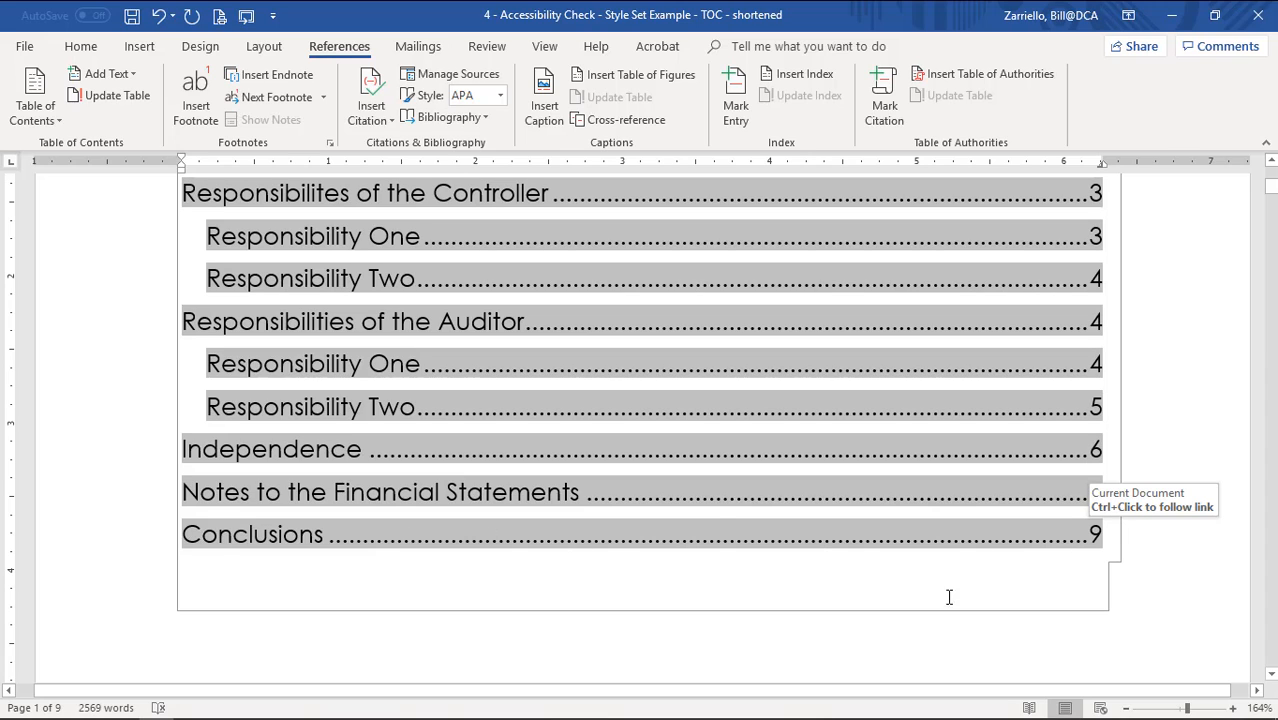
scroll(765, 591, down, 5)
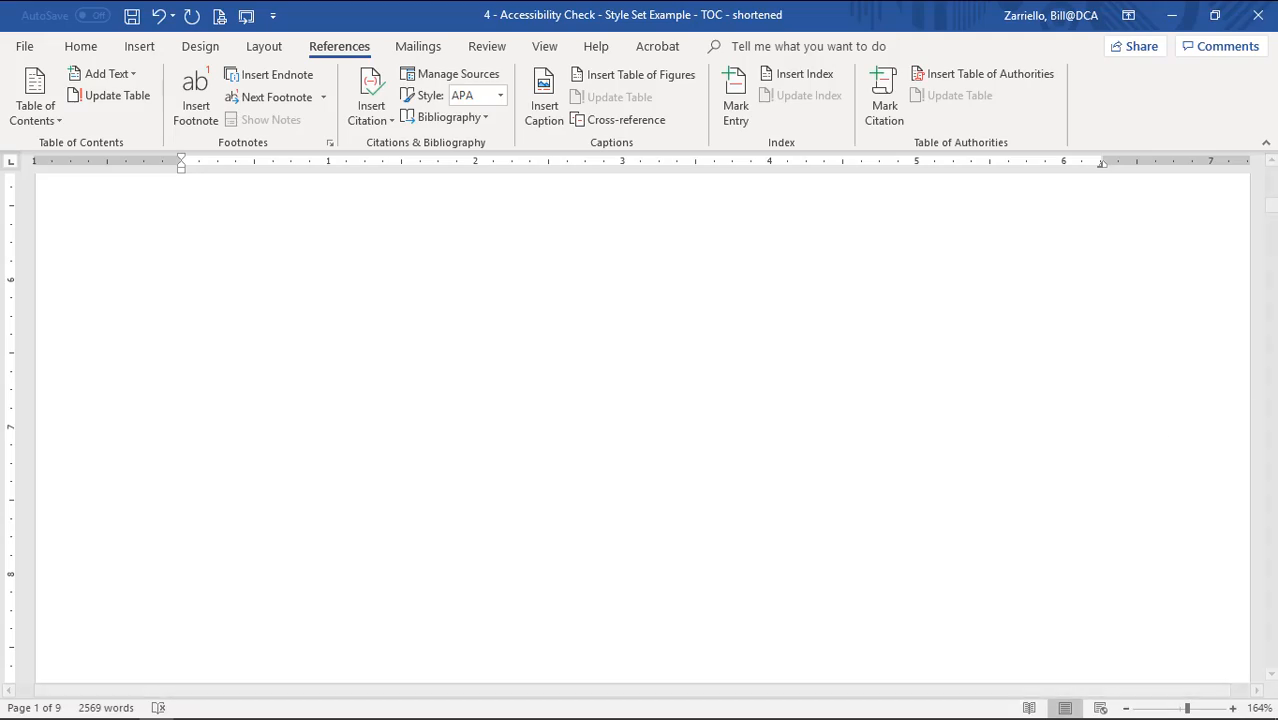
Select the six option lines below the intro line and apply default bullets.
drag(1272, 212, 1273, 637)
scroll(750, 476, up, 3)
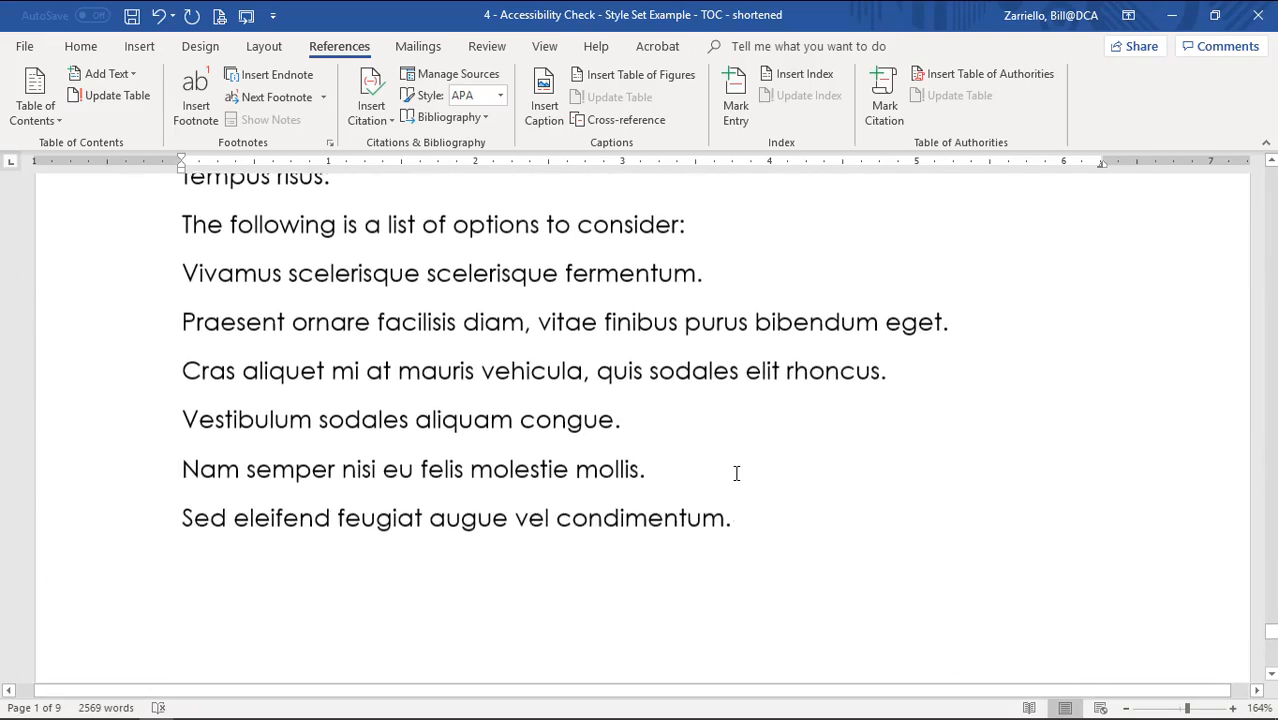
click(145, 313)
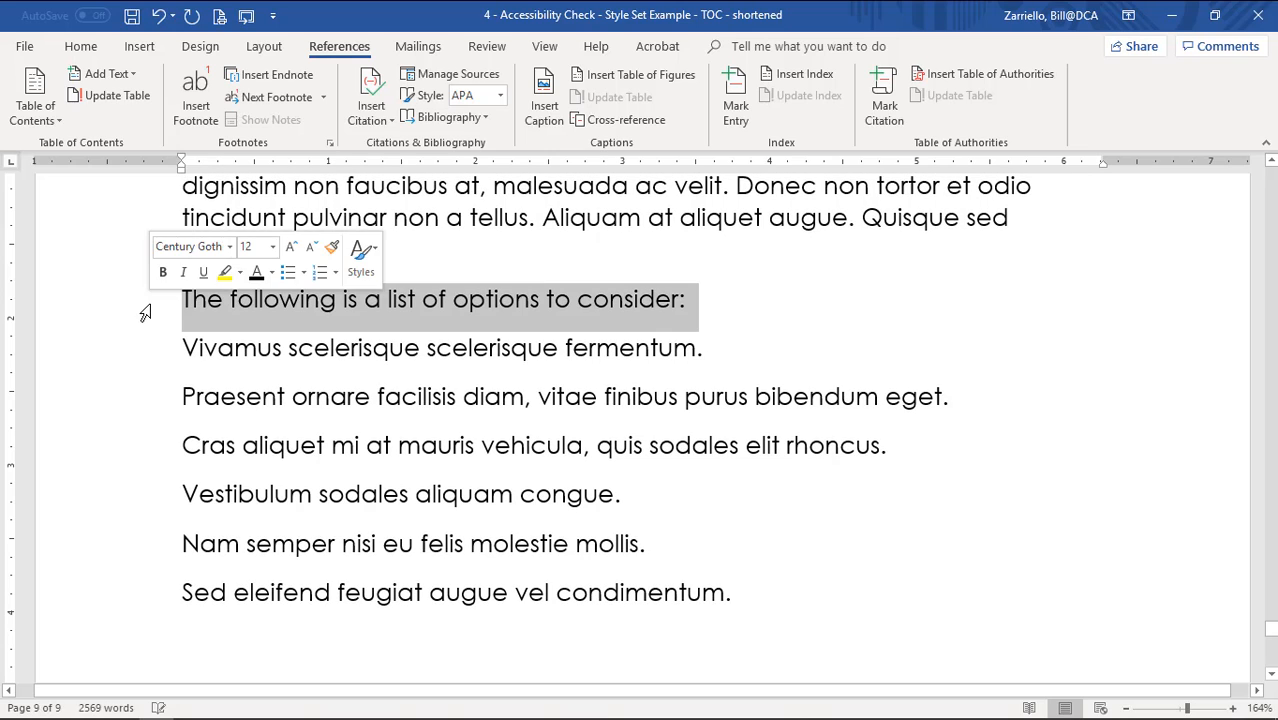
click(648, 316)
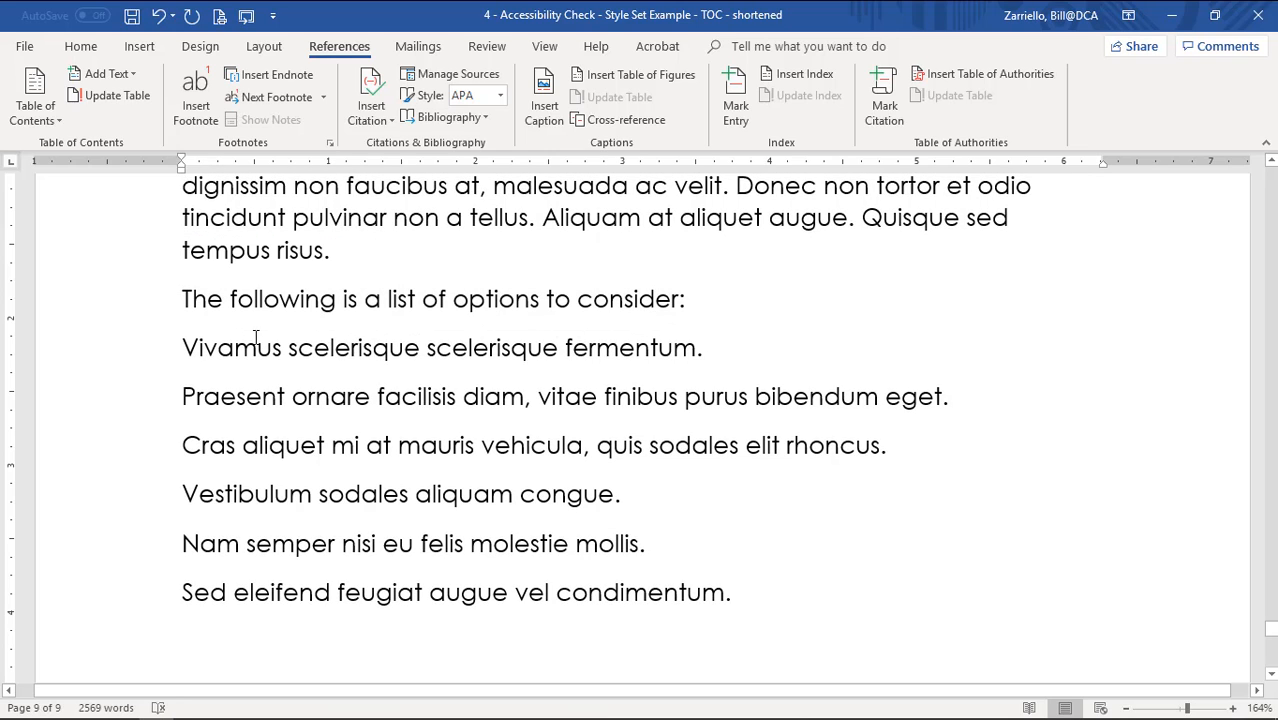
click(86, 47)
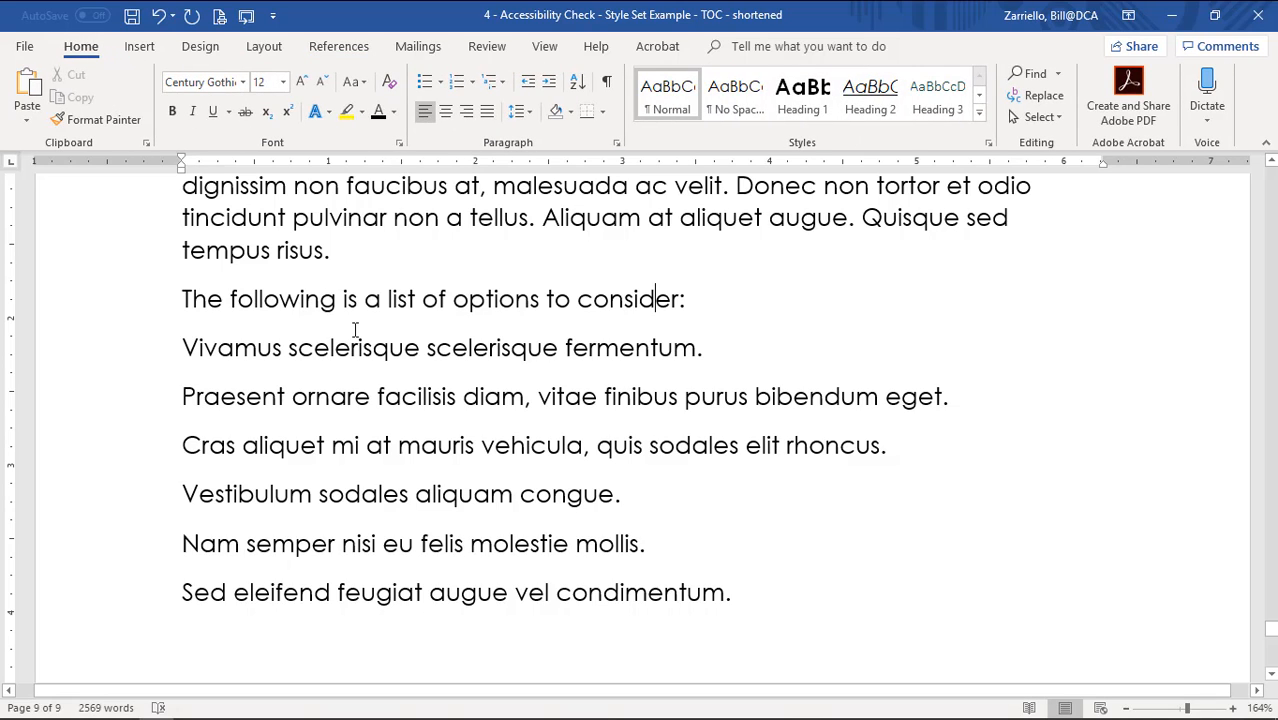
drag(186, 348, 765, 585)
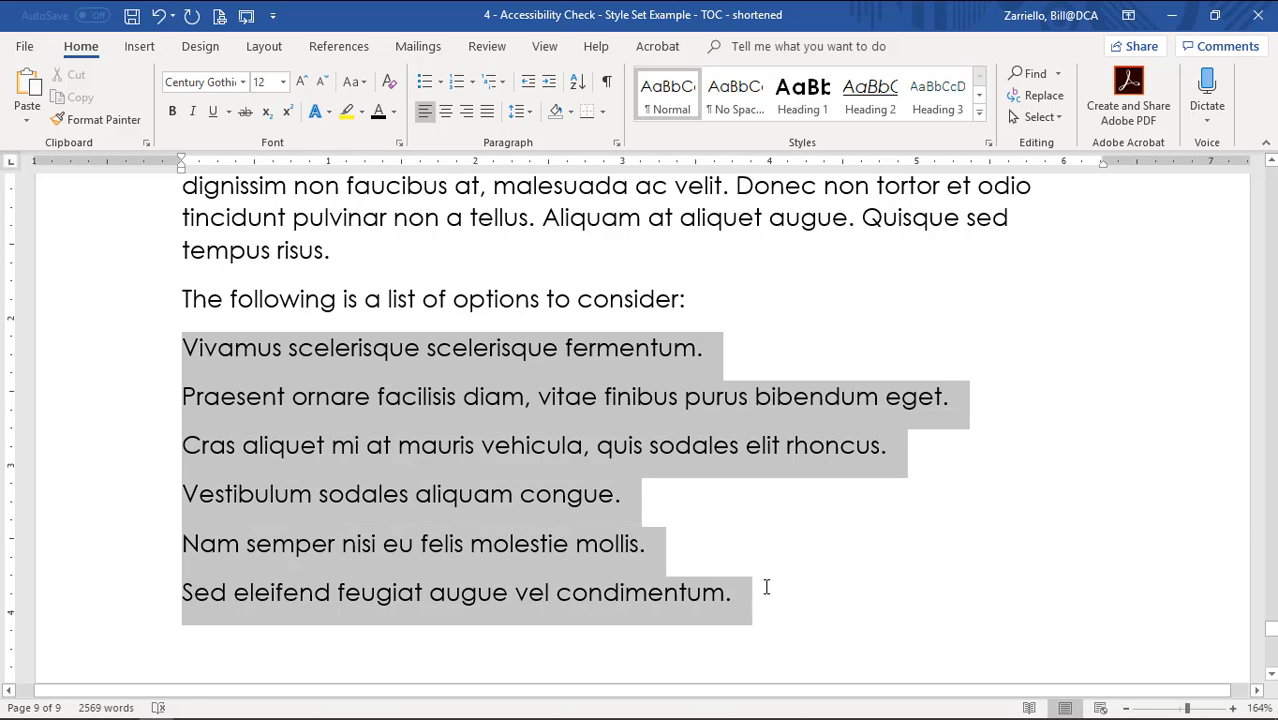
click(425, 83)
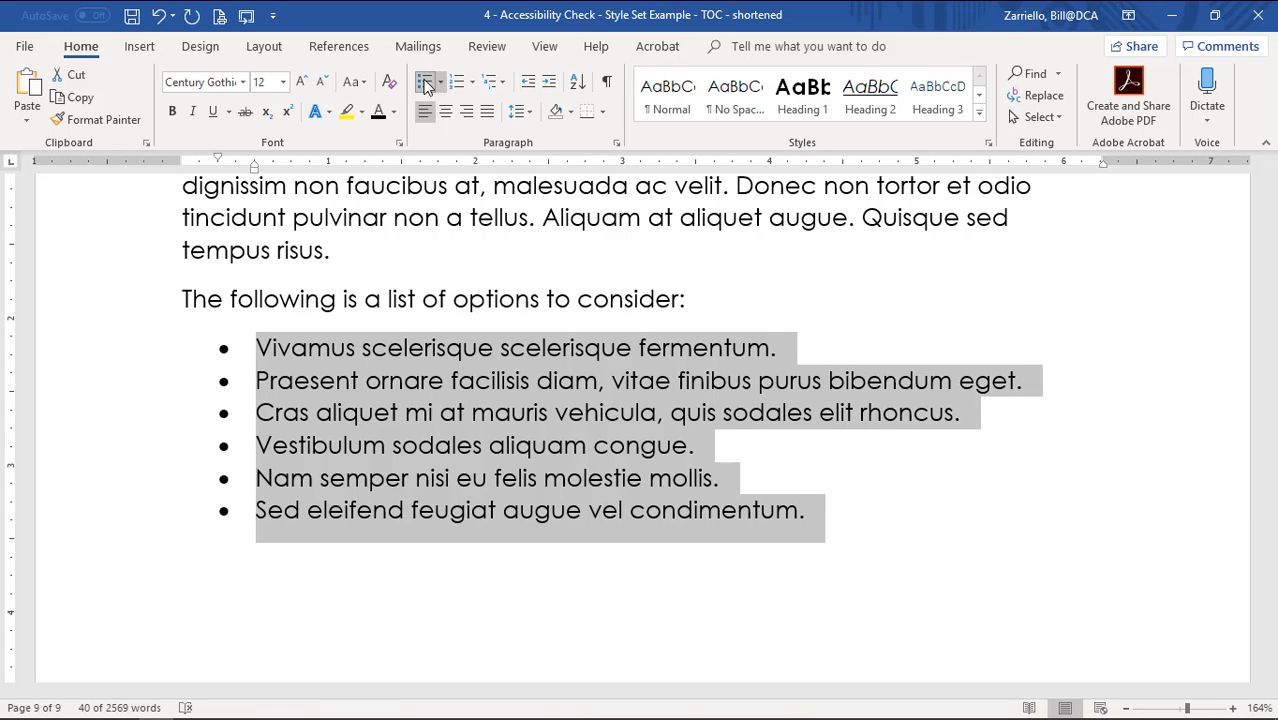
Try the colourful arrow bullet style, then remove the bullets so the lines are plain.
click(425, 84)
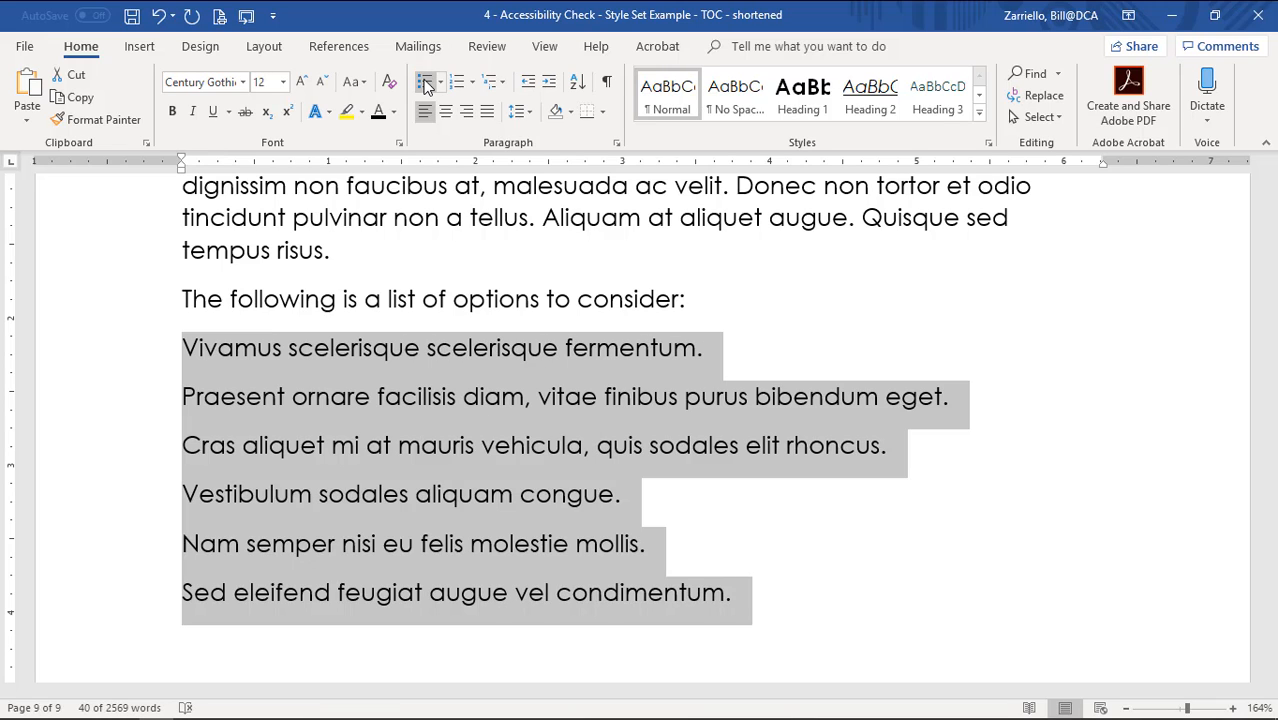
click(425, 85)
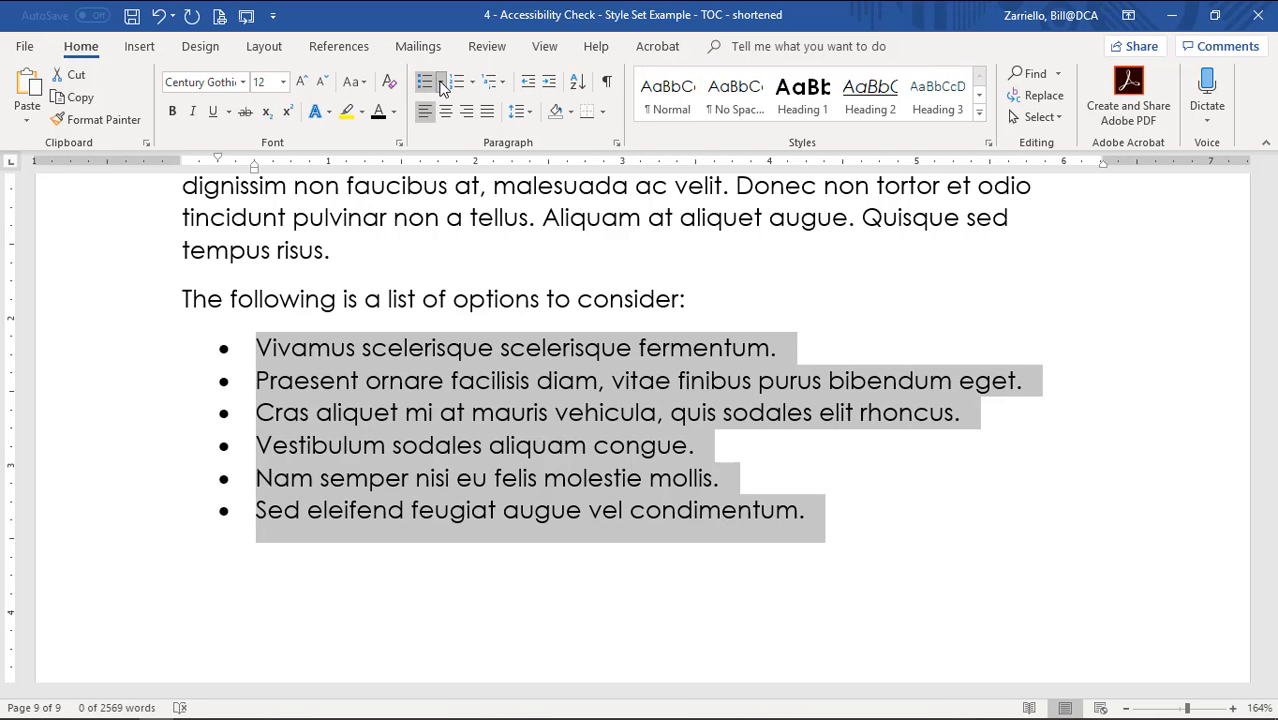
click(441, 84)
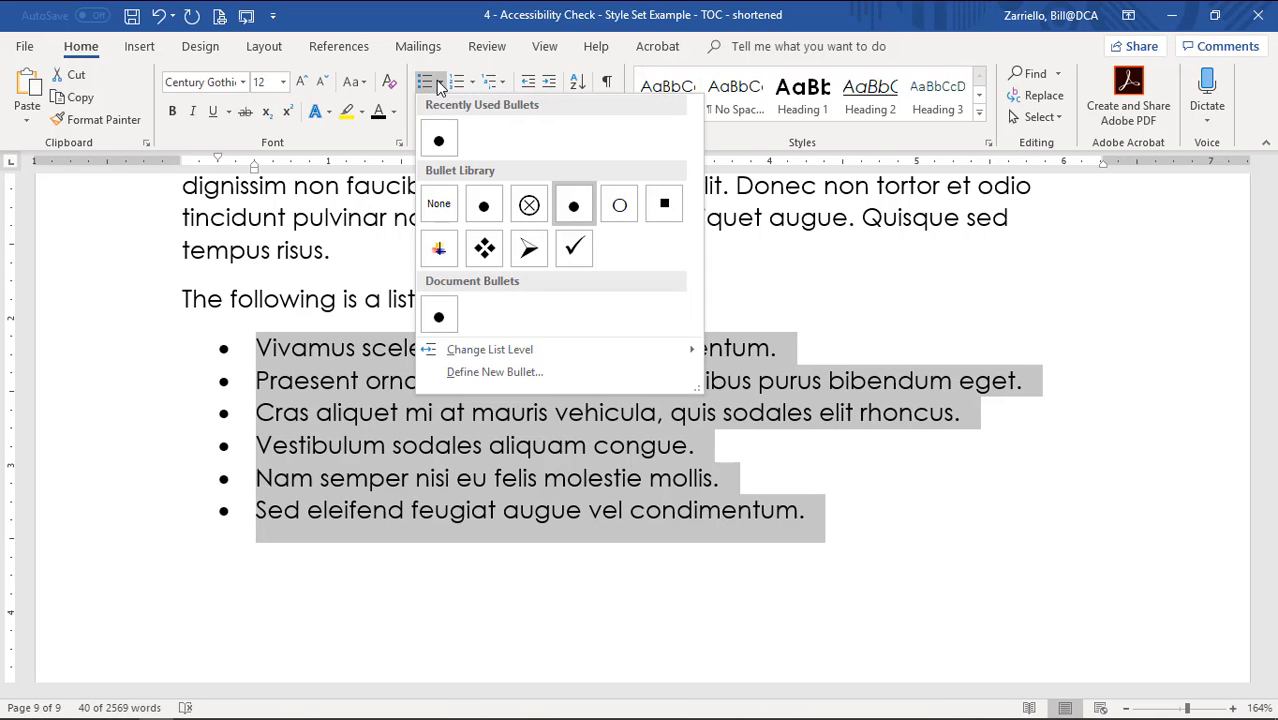
click(438, 248)
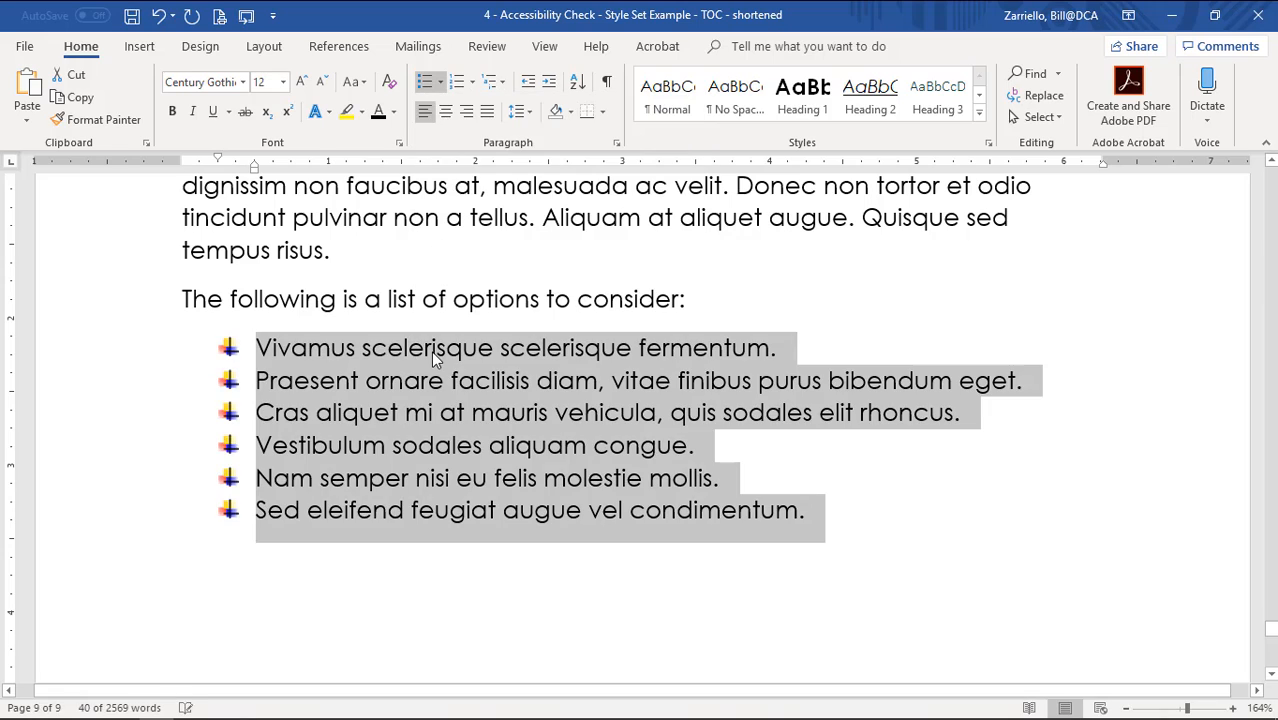
click(425, 85)
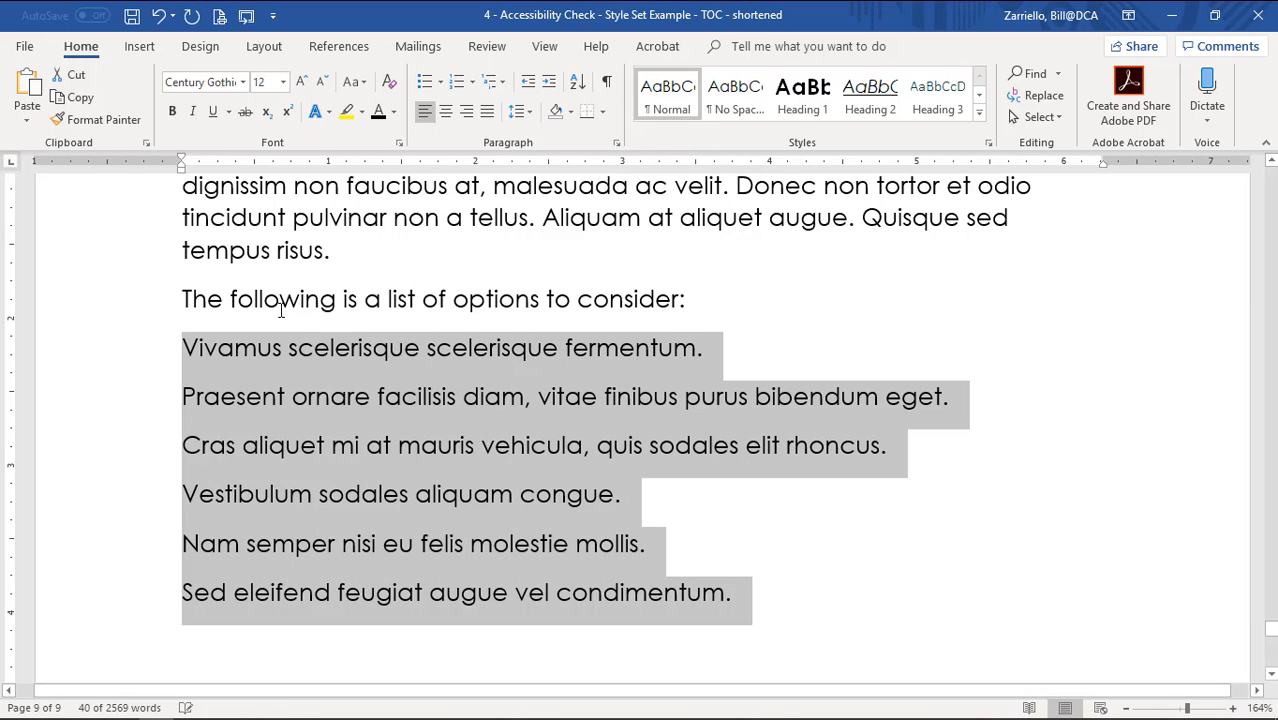
Try the 1. 2. 3. numbering format on the six lines, then remove it.
click(456, 84)
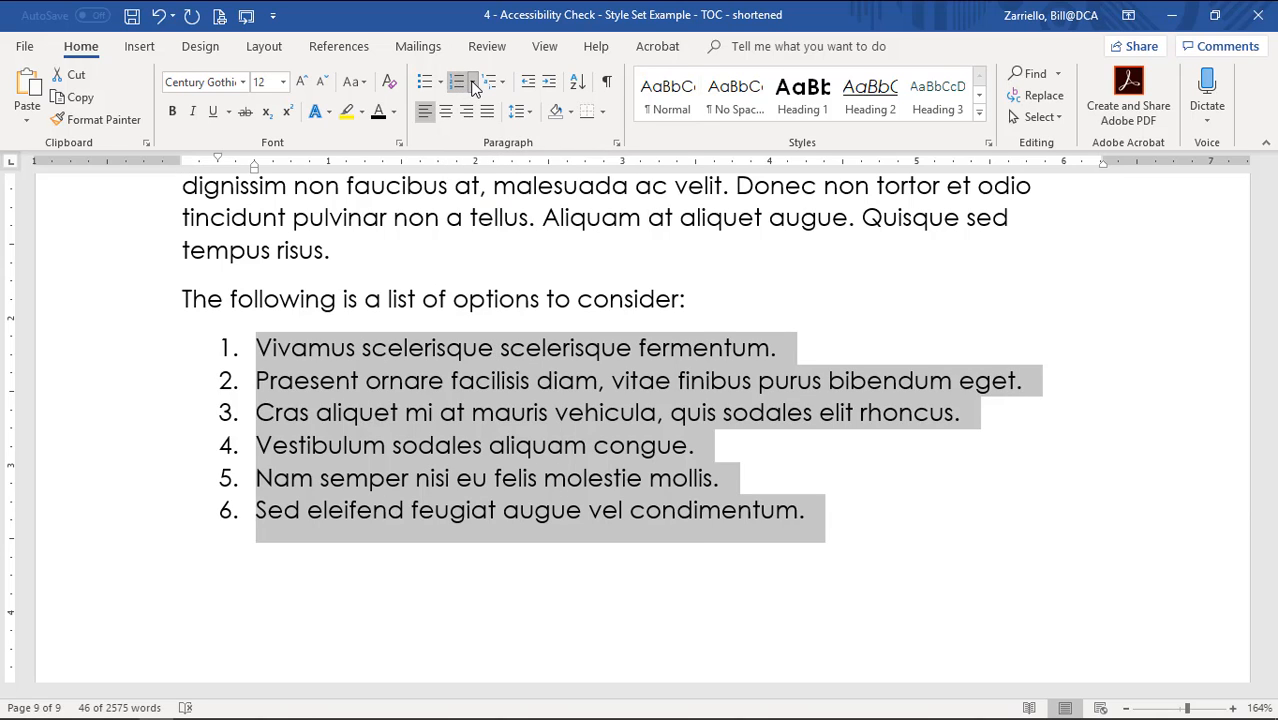
click(474, 84)
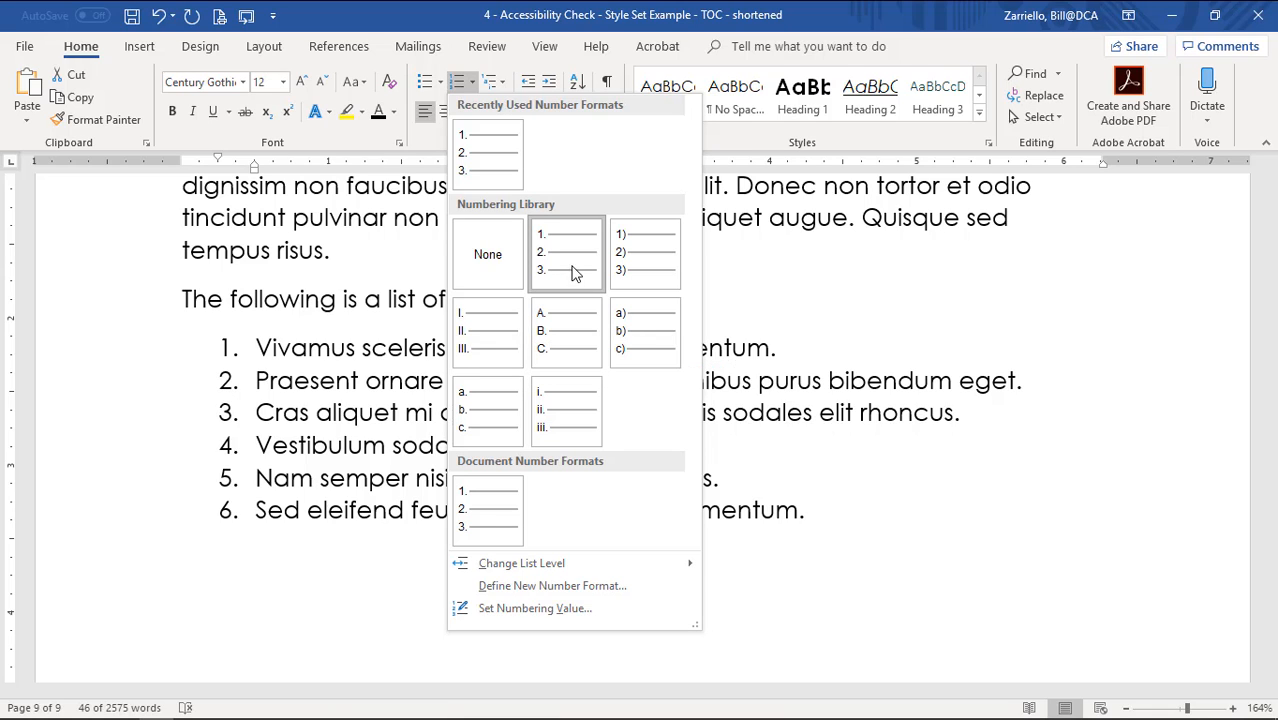
click(468, 170)
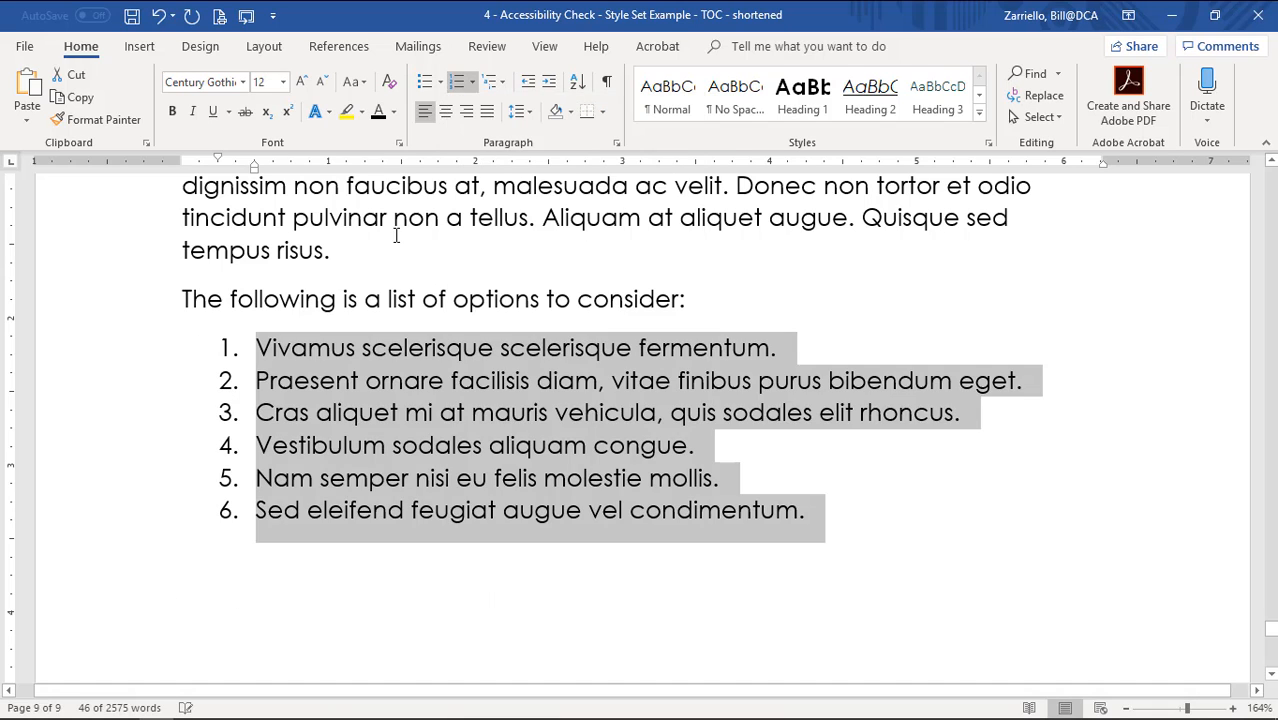
click(456, 81)
Apply the multilevel numbered list so the six options are numbered 1 to 6.
click(503, 82)
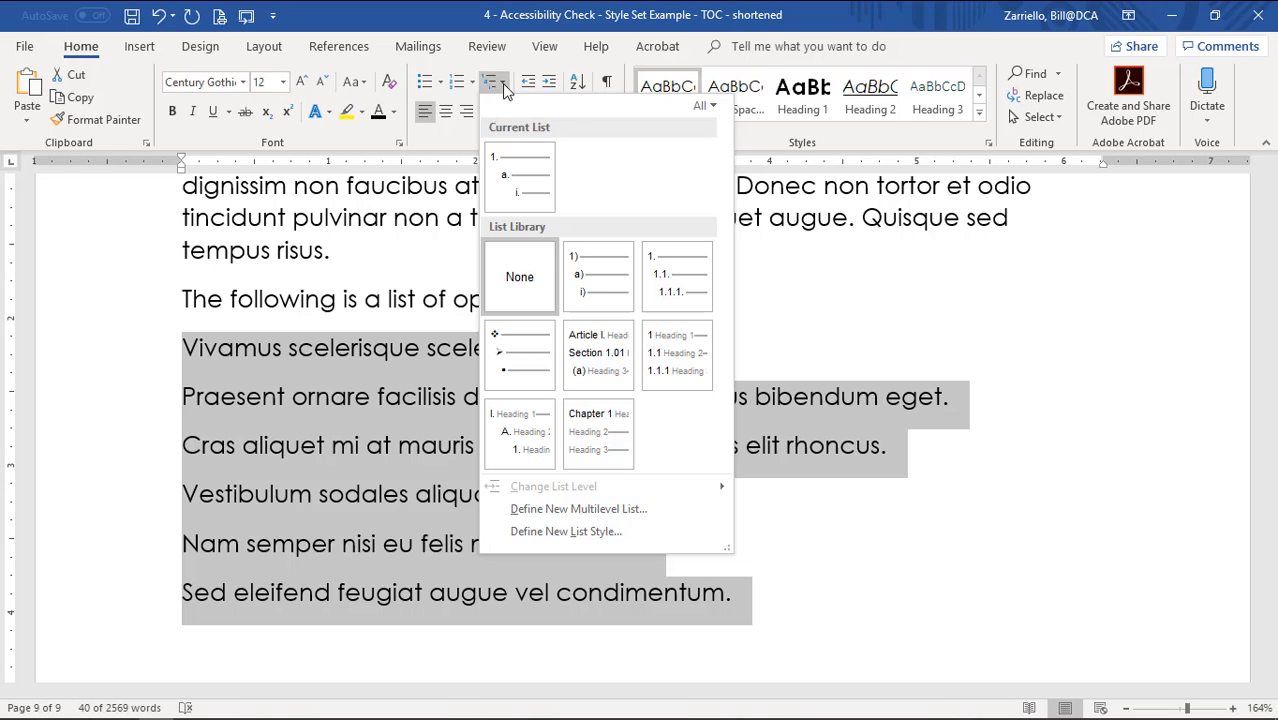
click(514, 180)
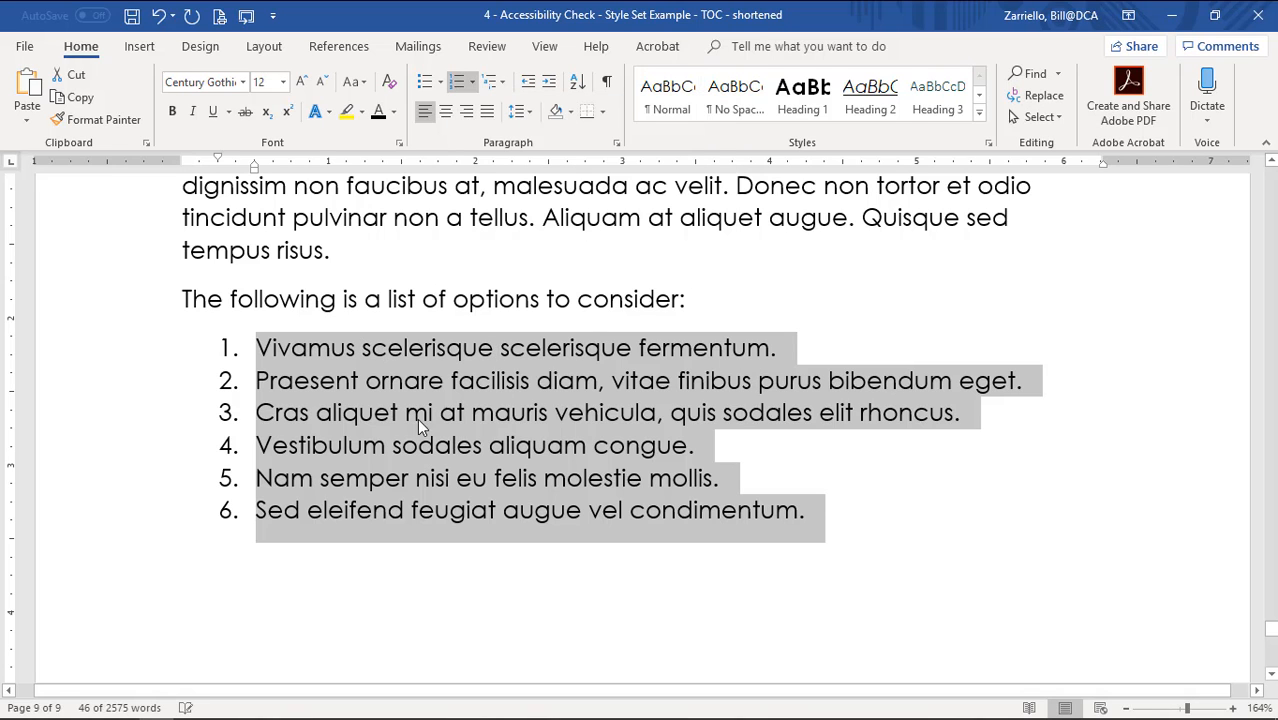
click(404, 477)
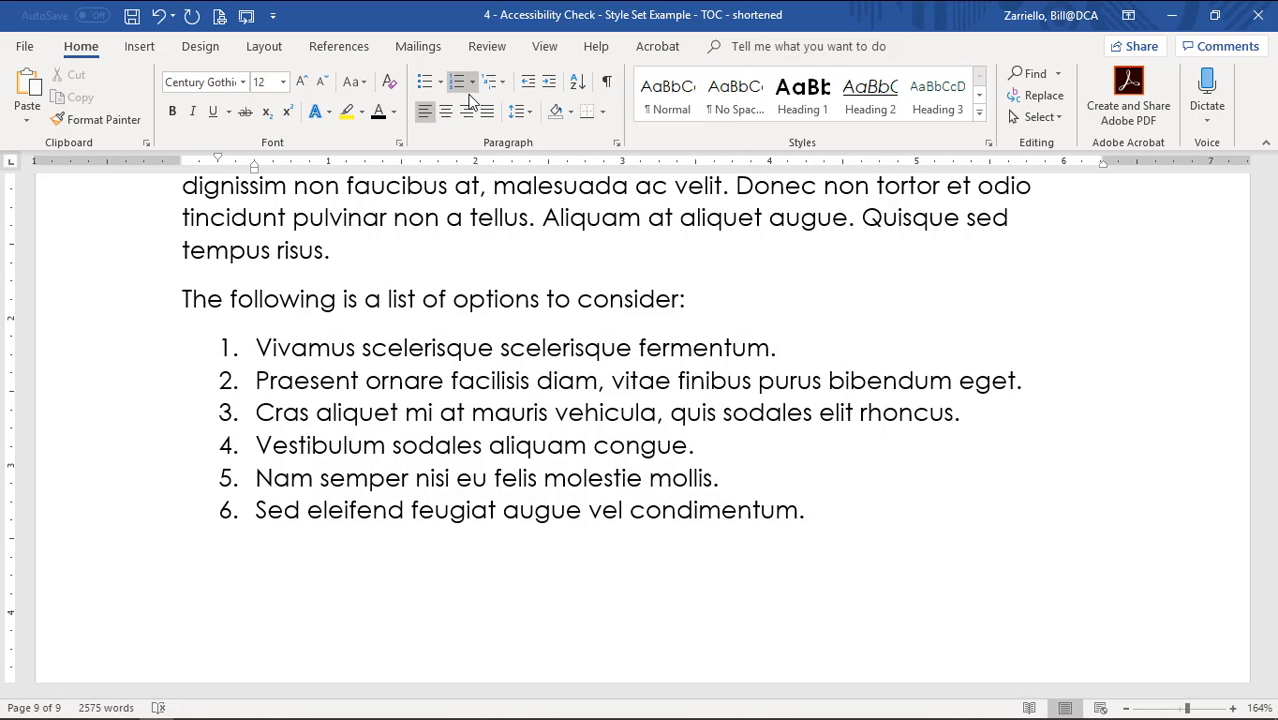
click(499, 82)
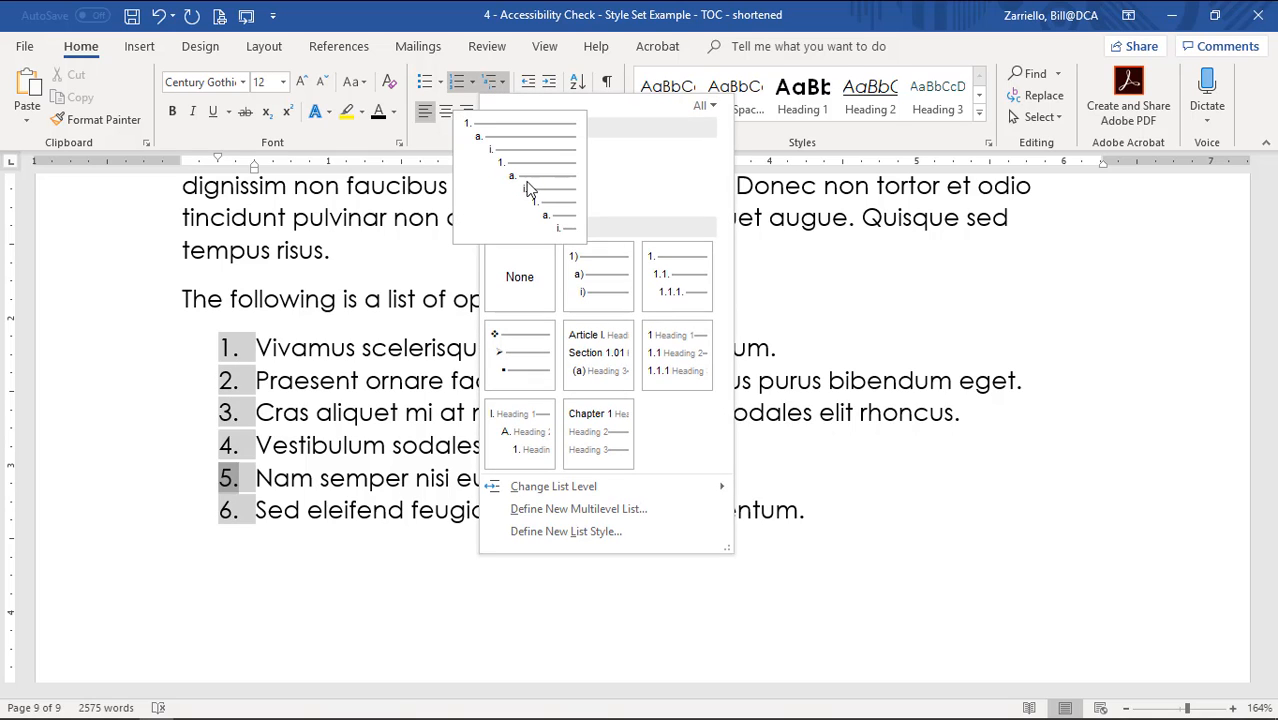
click(866, 612)
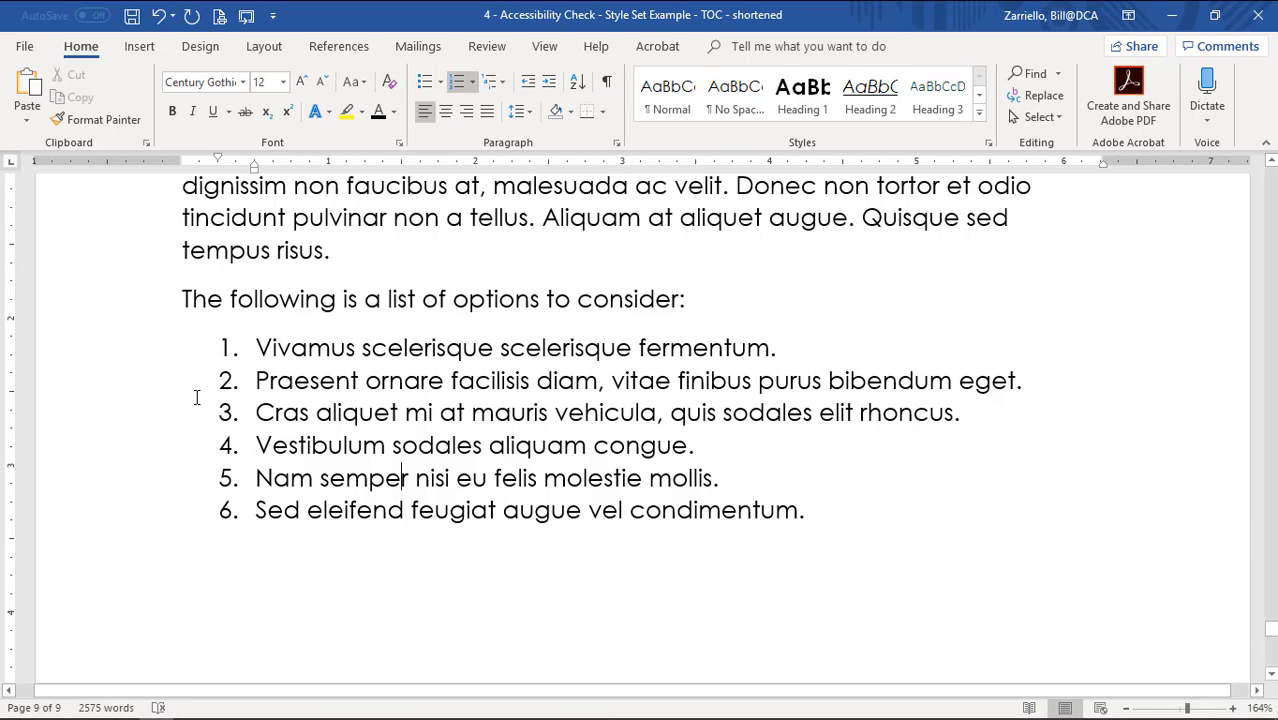
click(257, 380)
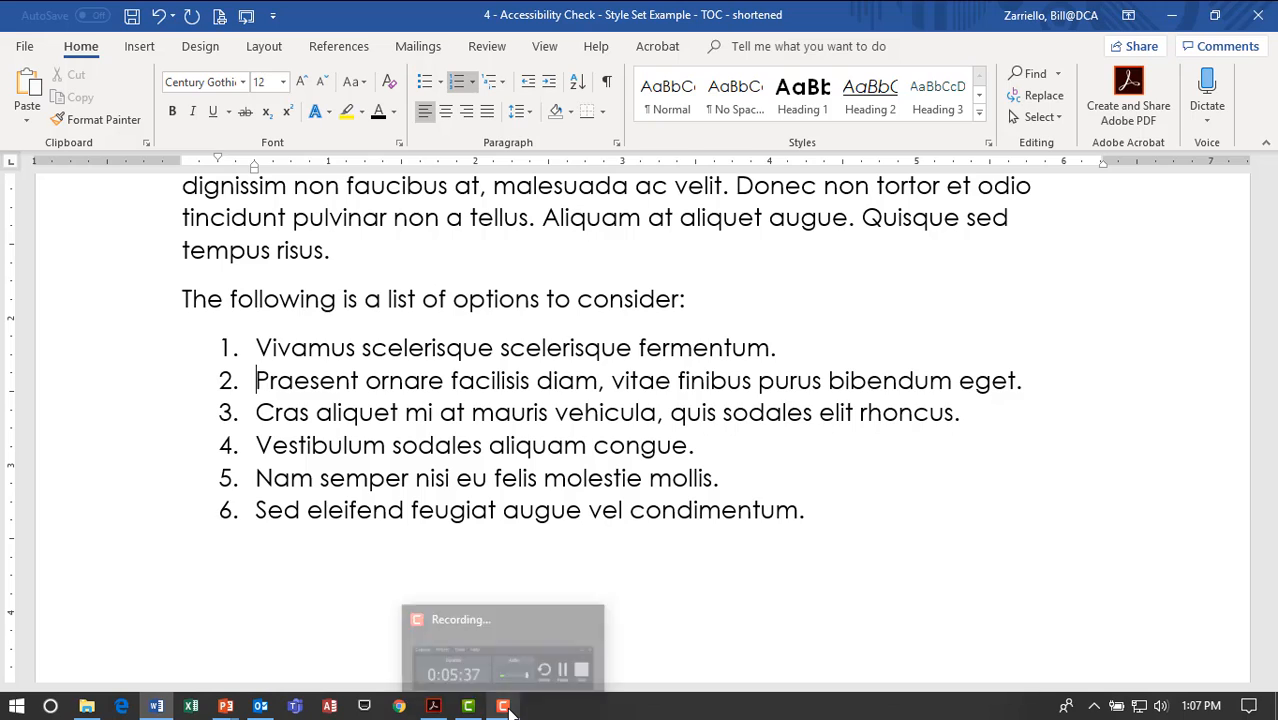
Demote the second option to sub-item a. and the Cras item to sub-item i.
key(Tab)
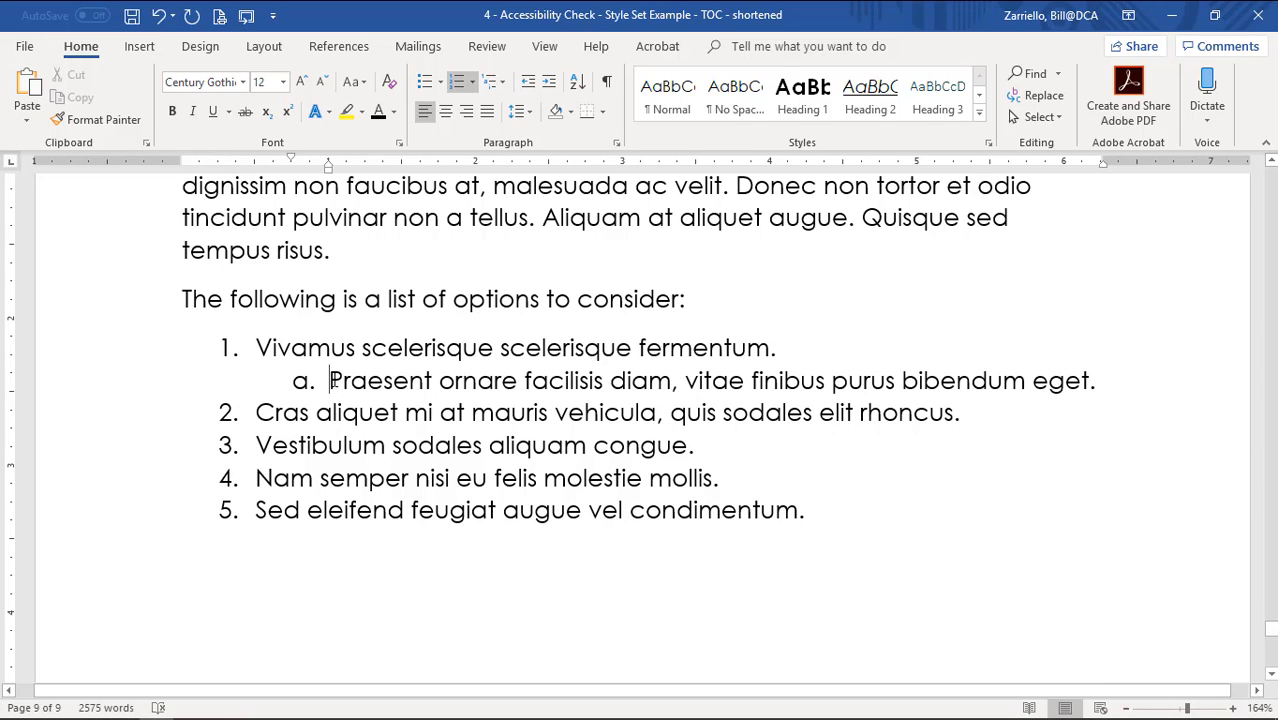
click(254, 413)
key(Tab)
key(Tab)
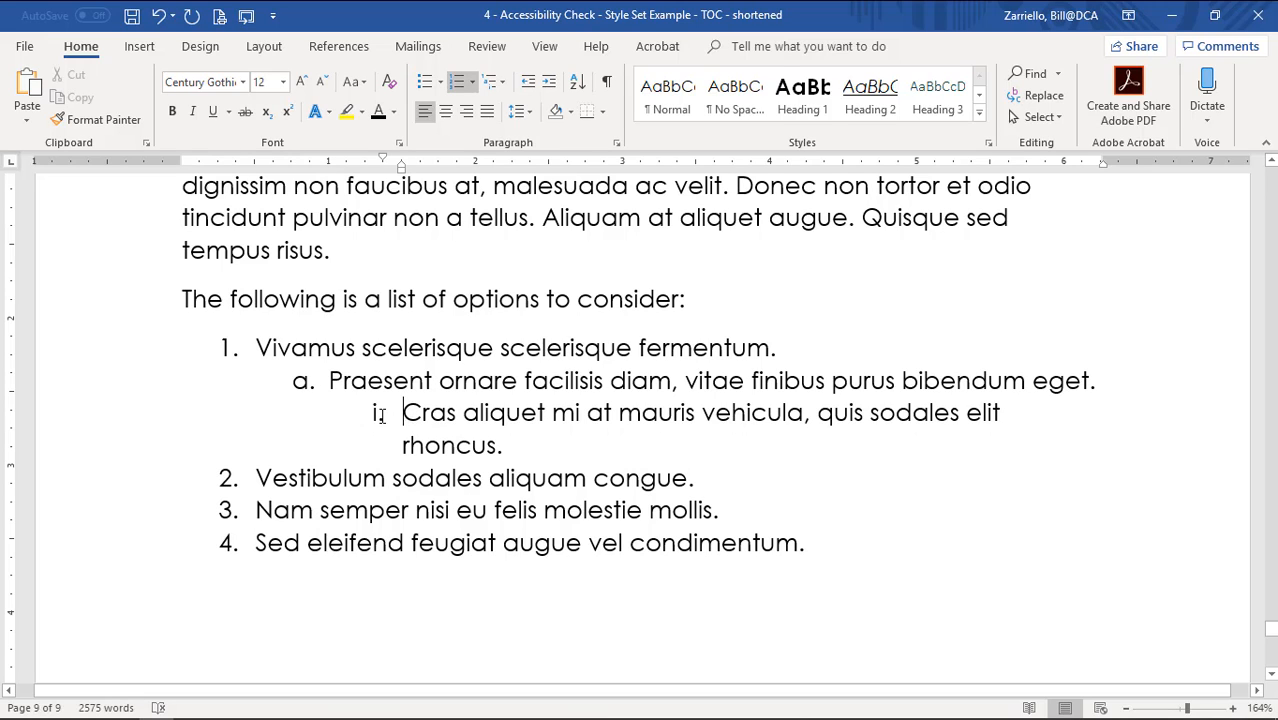
Bring up page 19 of the 'Seven Steps to Creating an Accessible Word Document' PDF in Acrobat.
click(488, 82)
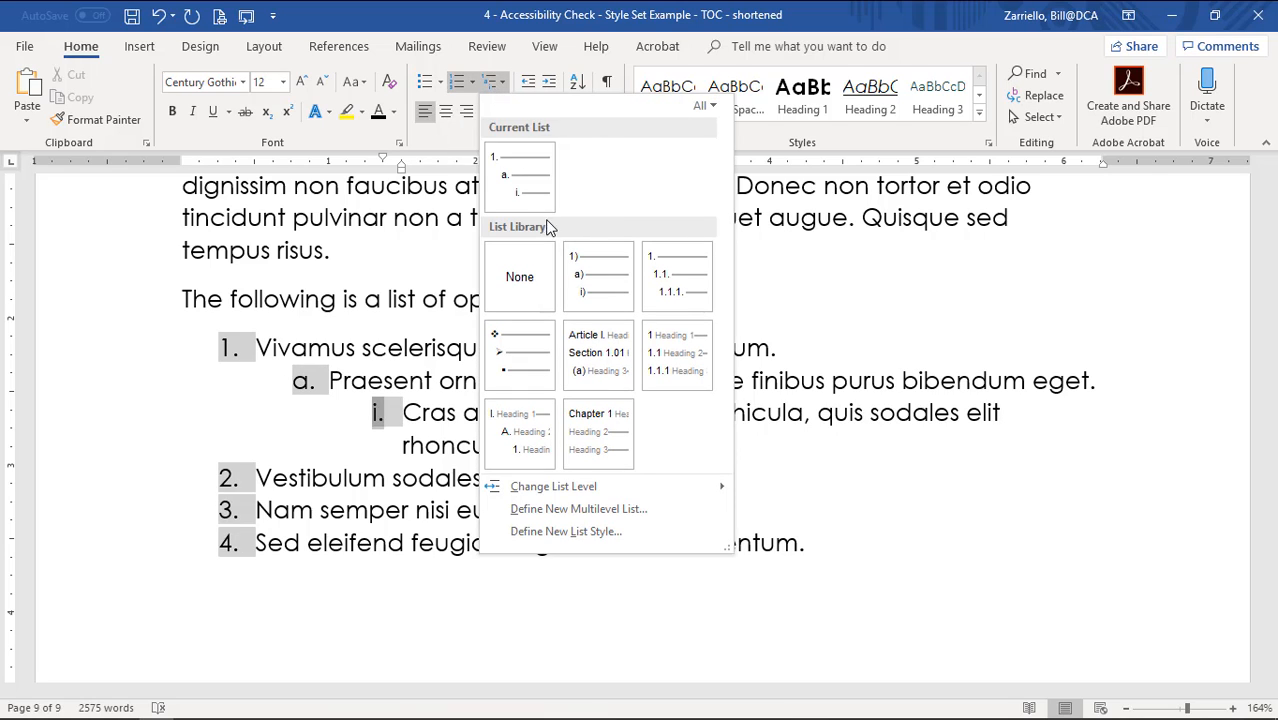
mouse_move(514, 175)
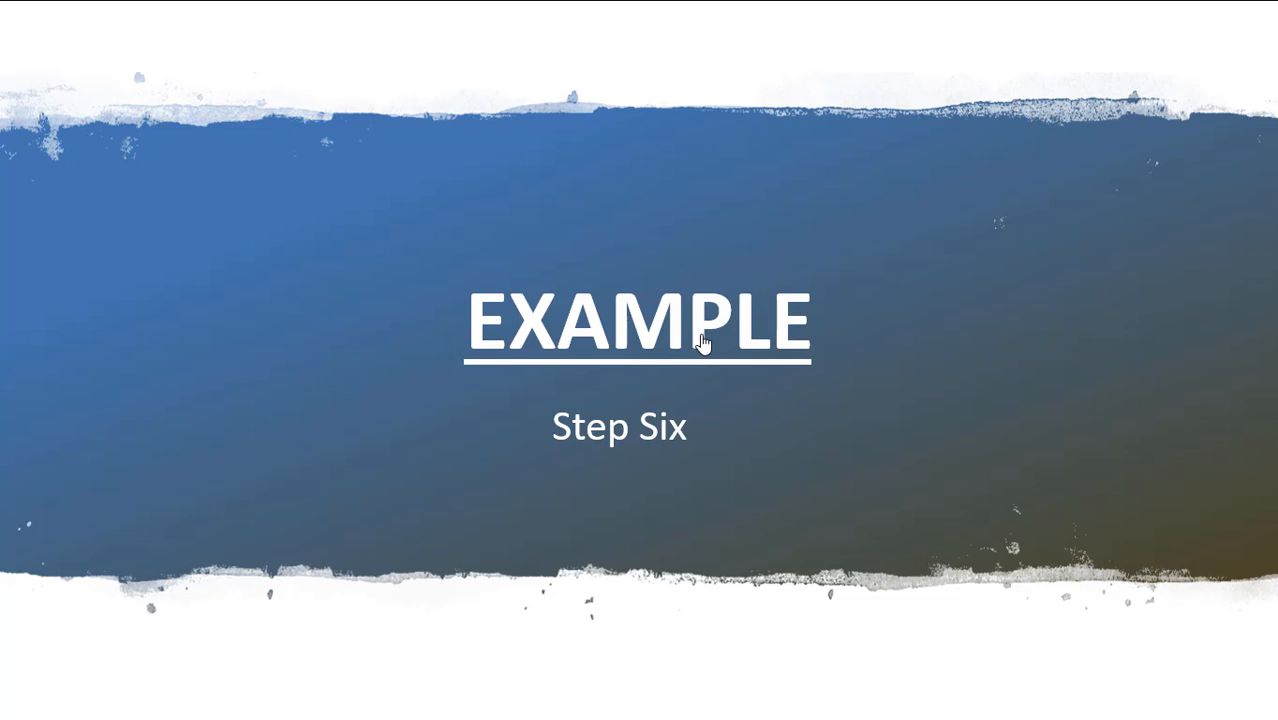
click(701, 338)
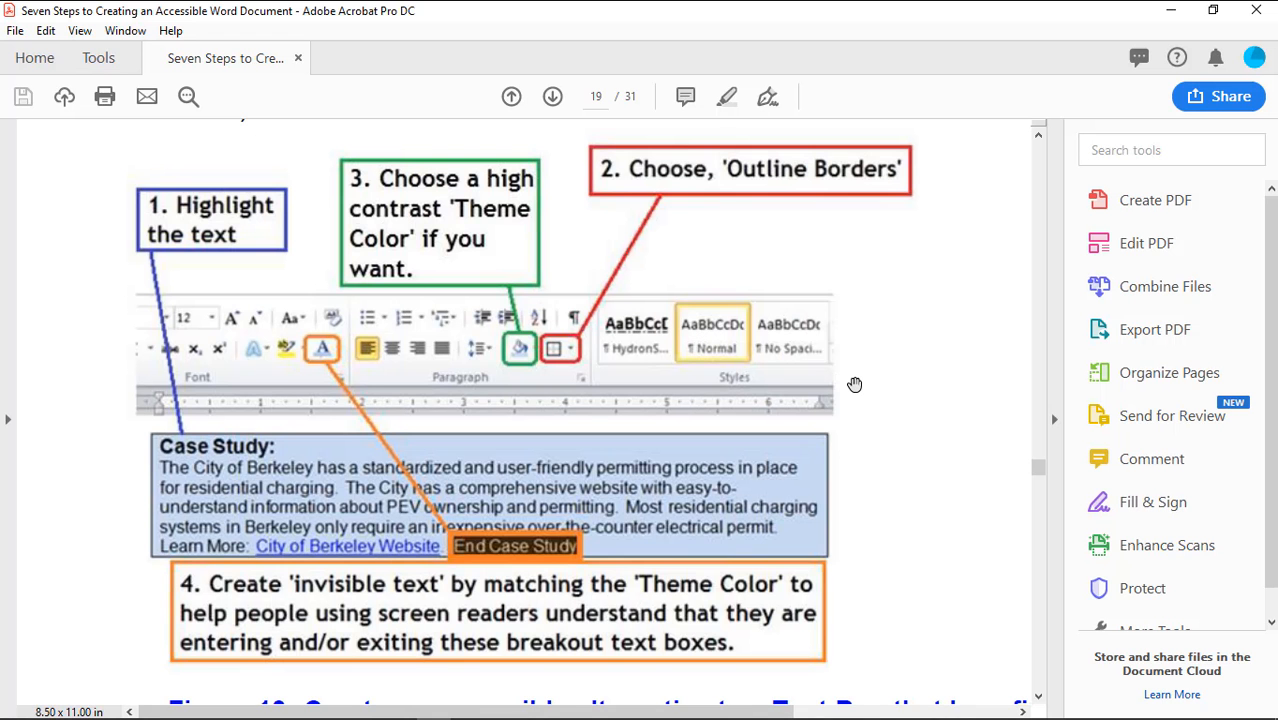
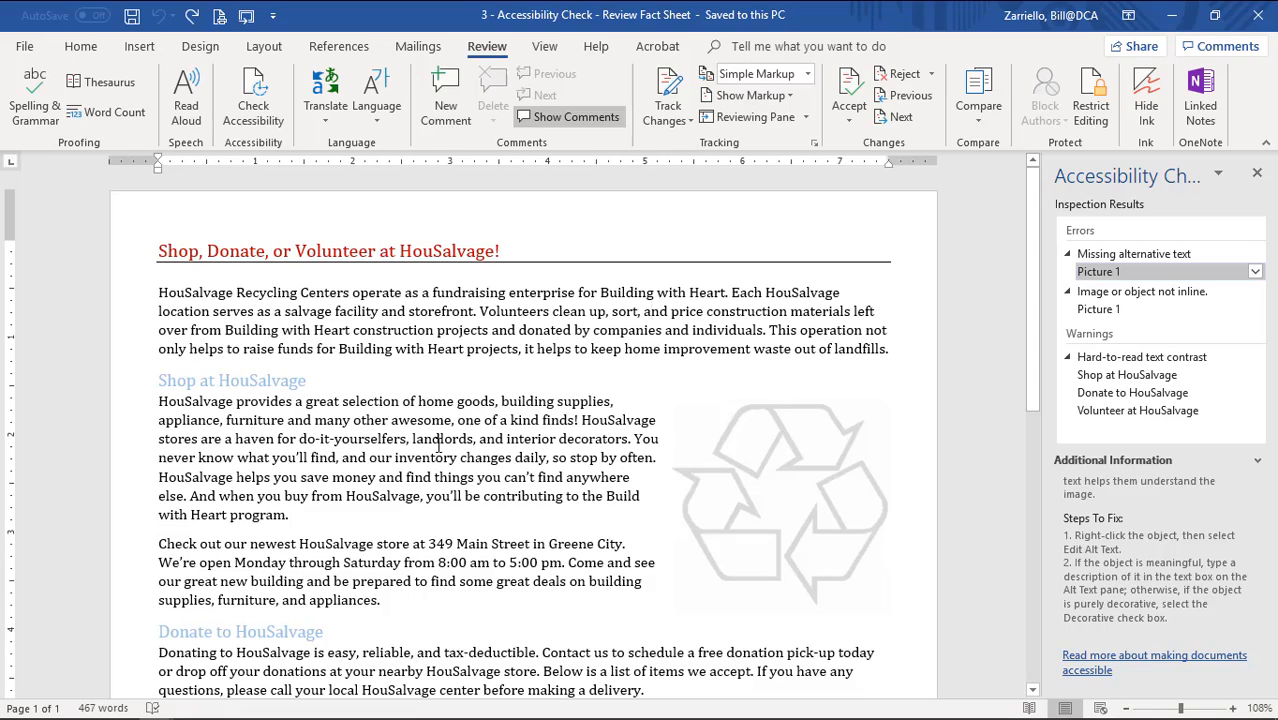
Review the HouSalvage fact sheet, then go to the Home tab with the cursor in the first paragraph.
scroll(438, 447, down, 12)
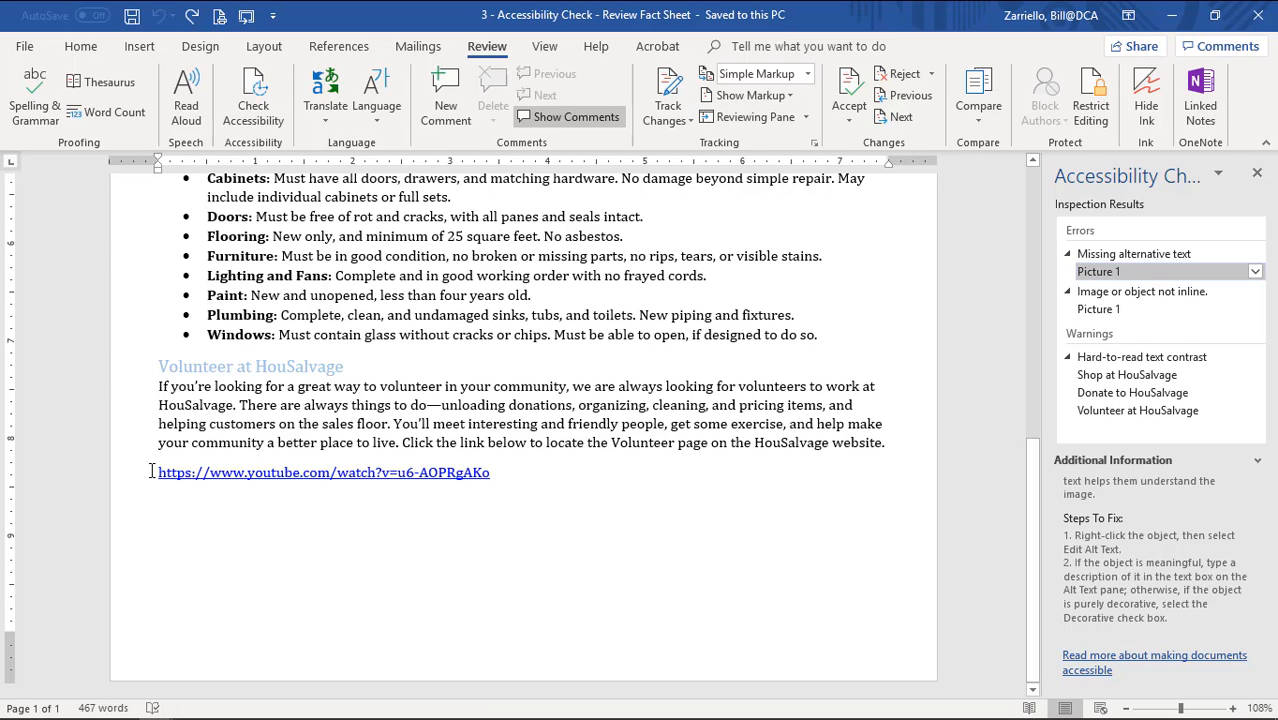
scroll(636, 462, up, 10)
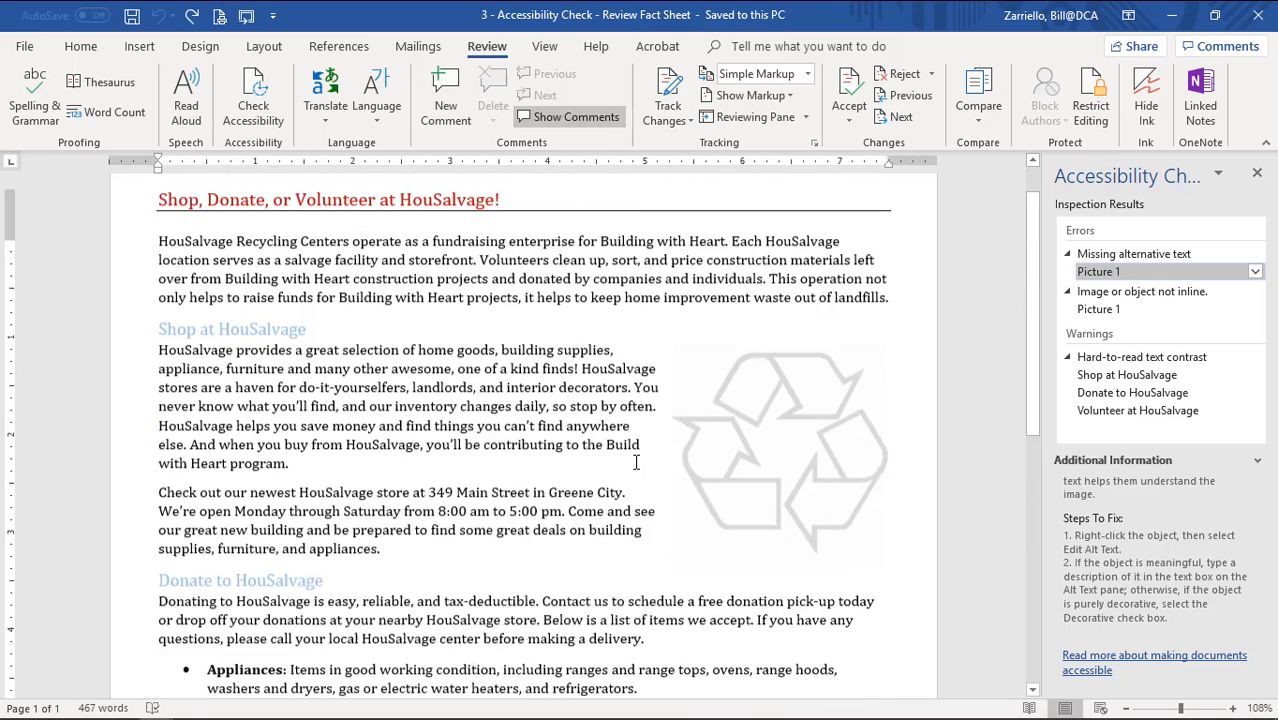
scroll(636, 462, up, 1)
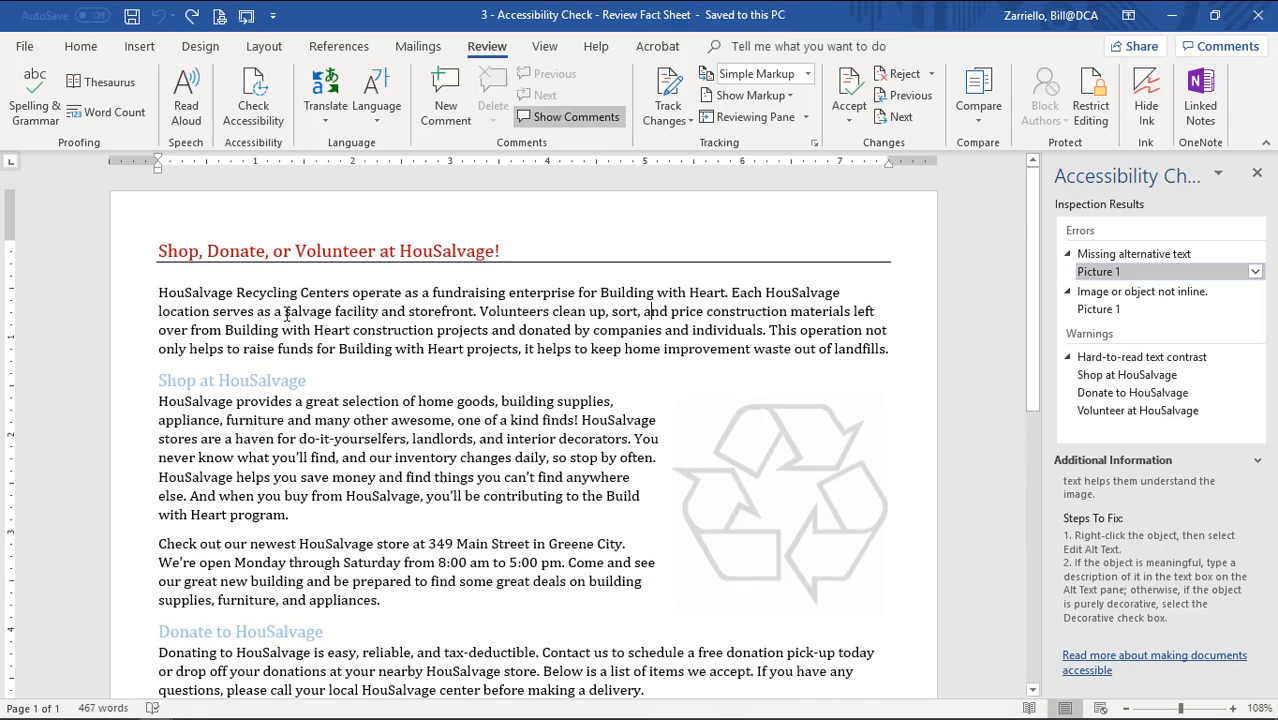
drag(286, 313, 378, 313)
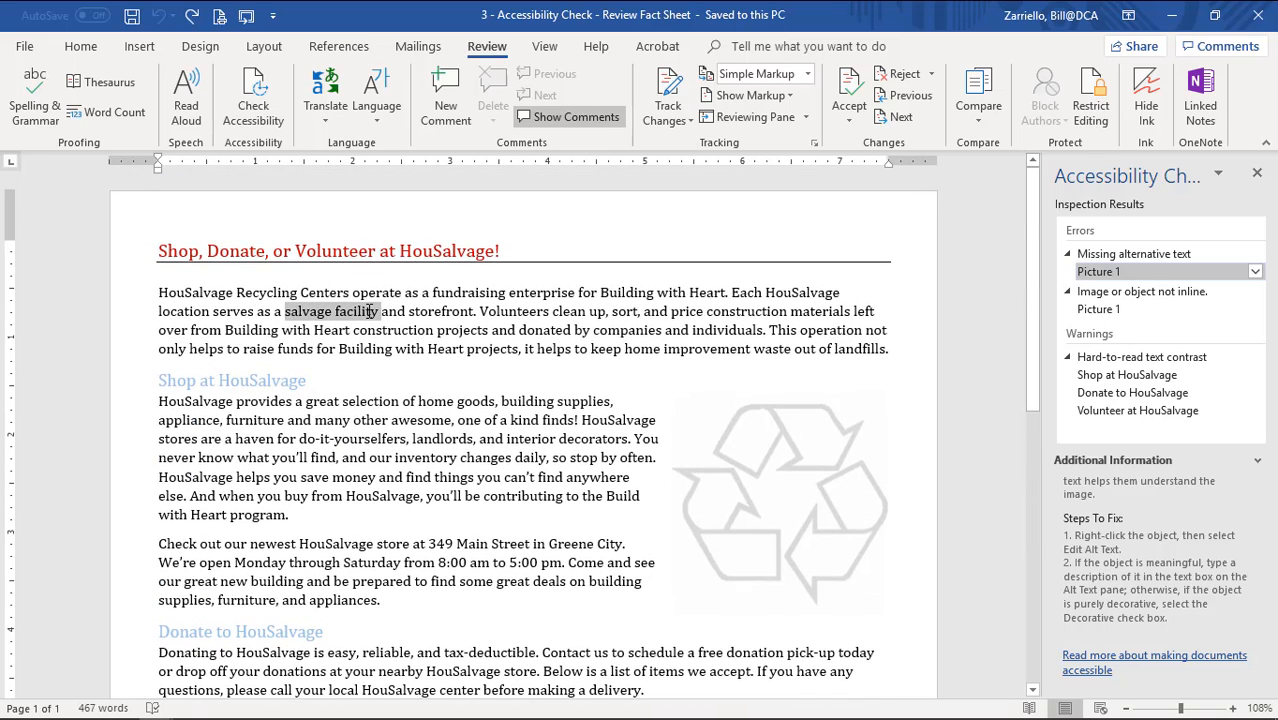
click(93, 48)
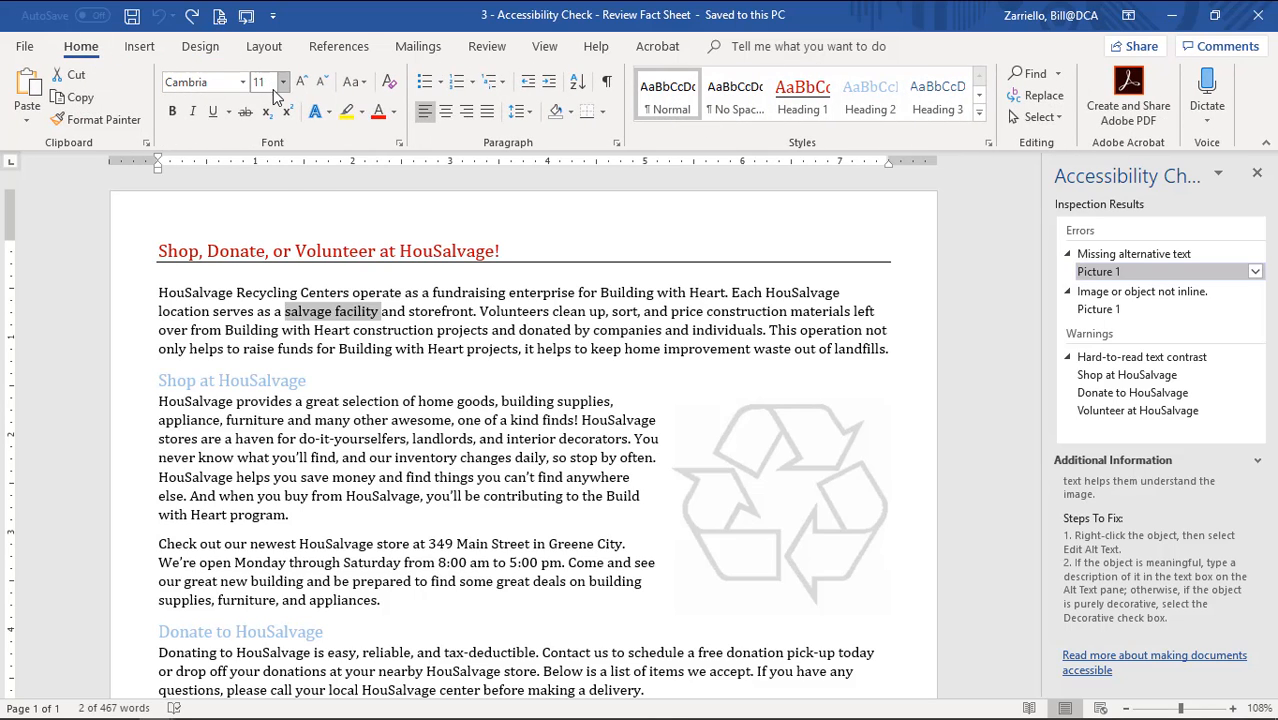
click(237, 313)
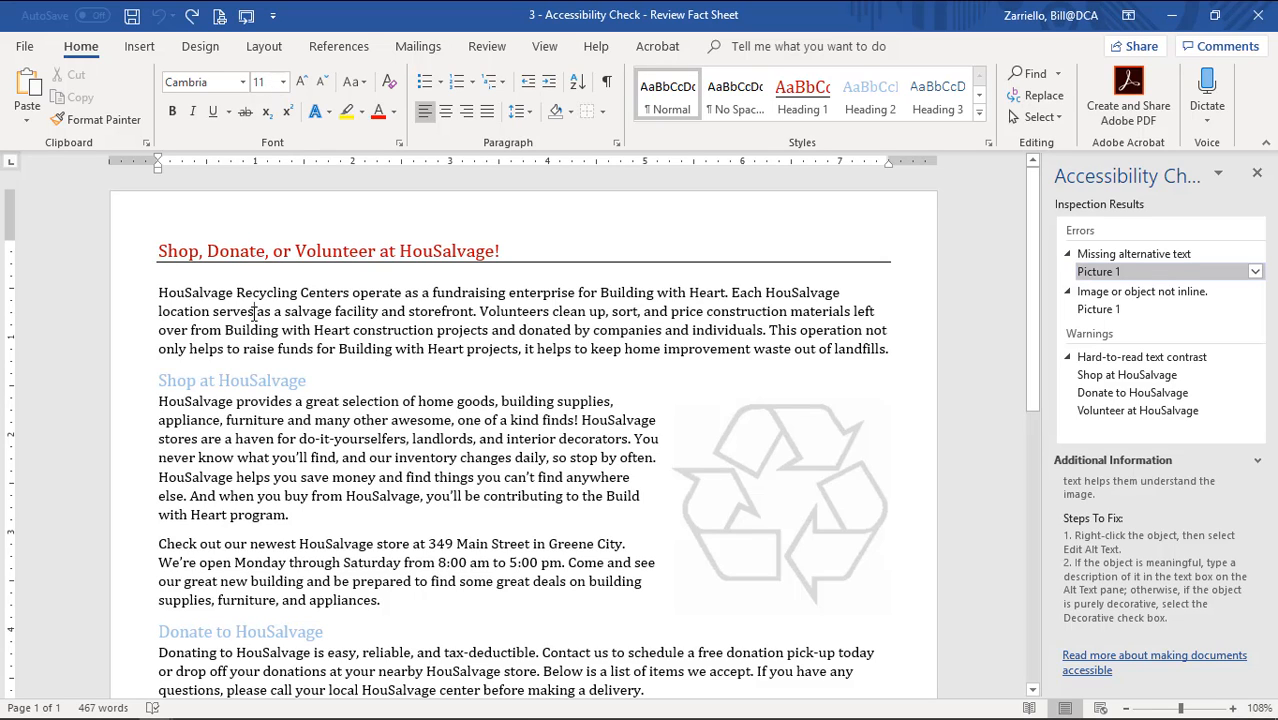
click(254, 313)
Select all the fact sheet's text with Ctrl+A and apply the Calibri font.
click(1048, 118)
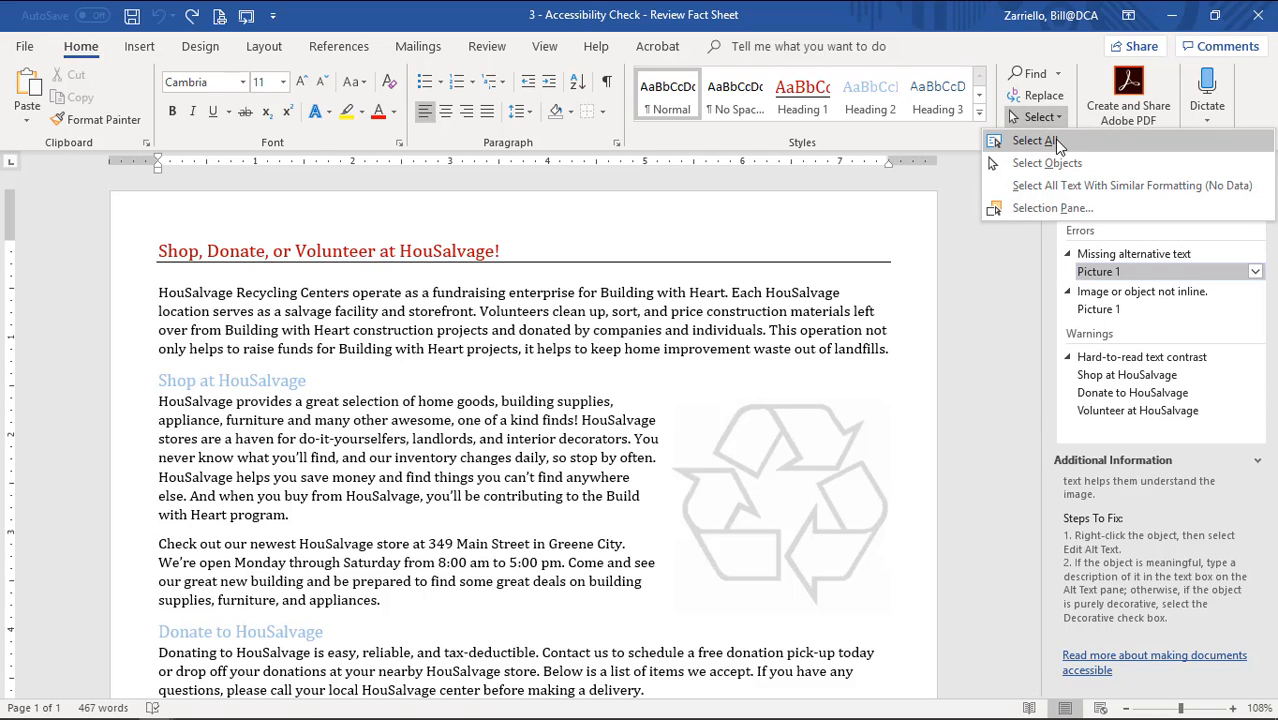
click(330, 340)
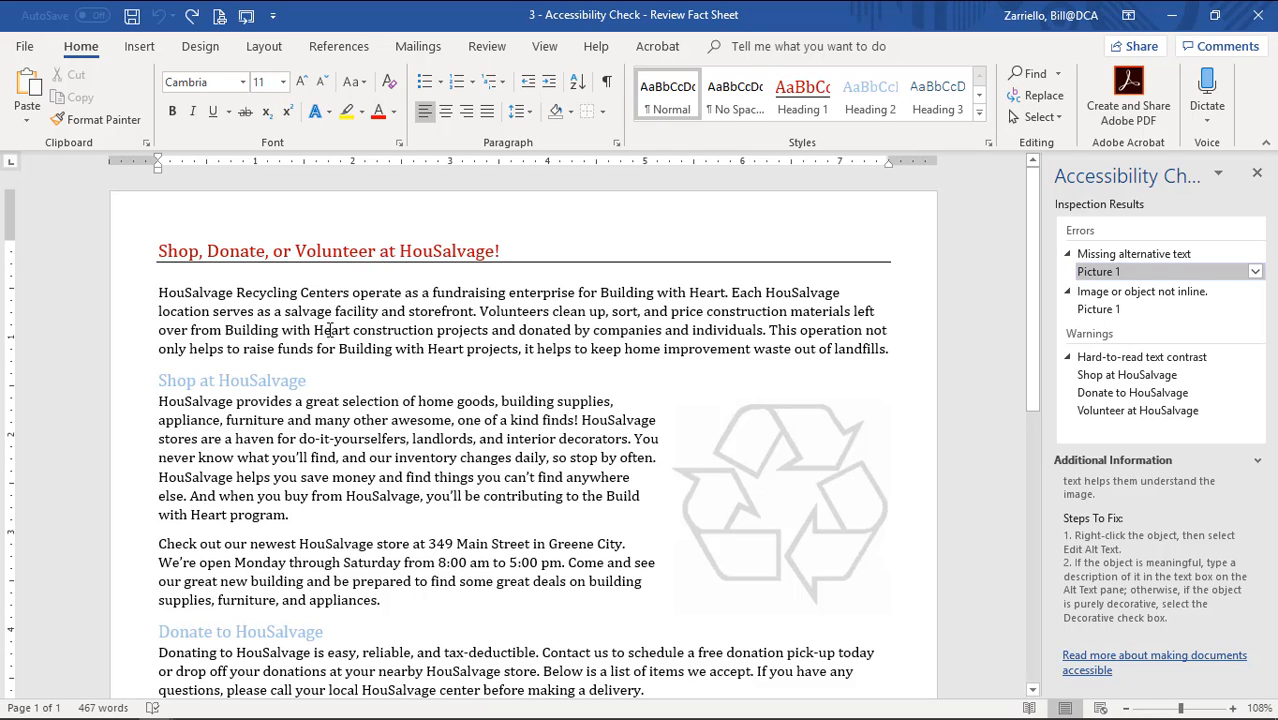
key(ctrl+a)
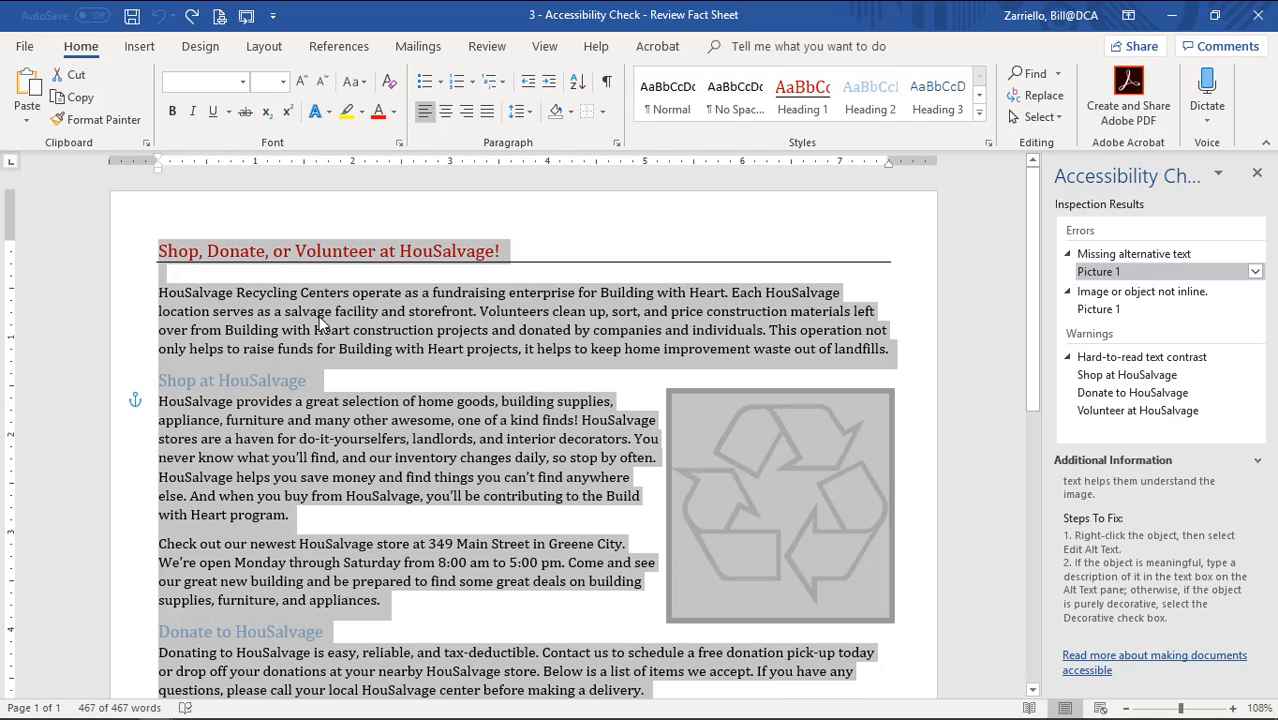
click(242, 88)
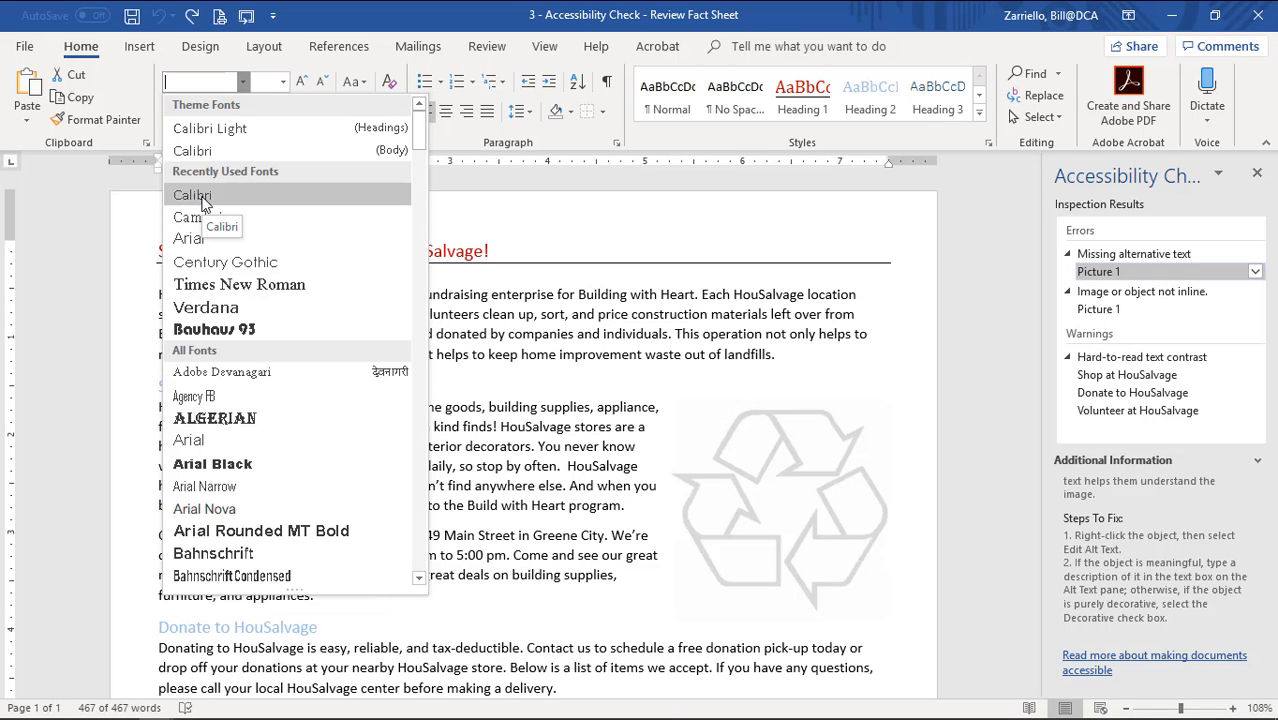
click(202, 196)
click(281, 334)
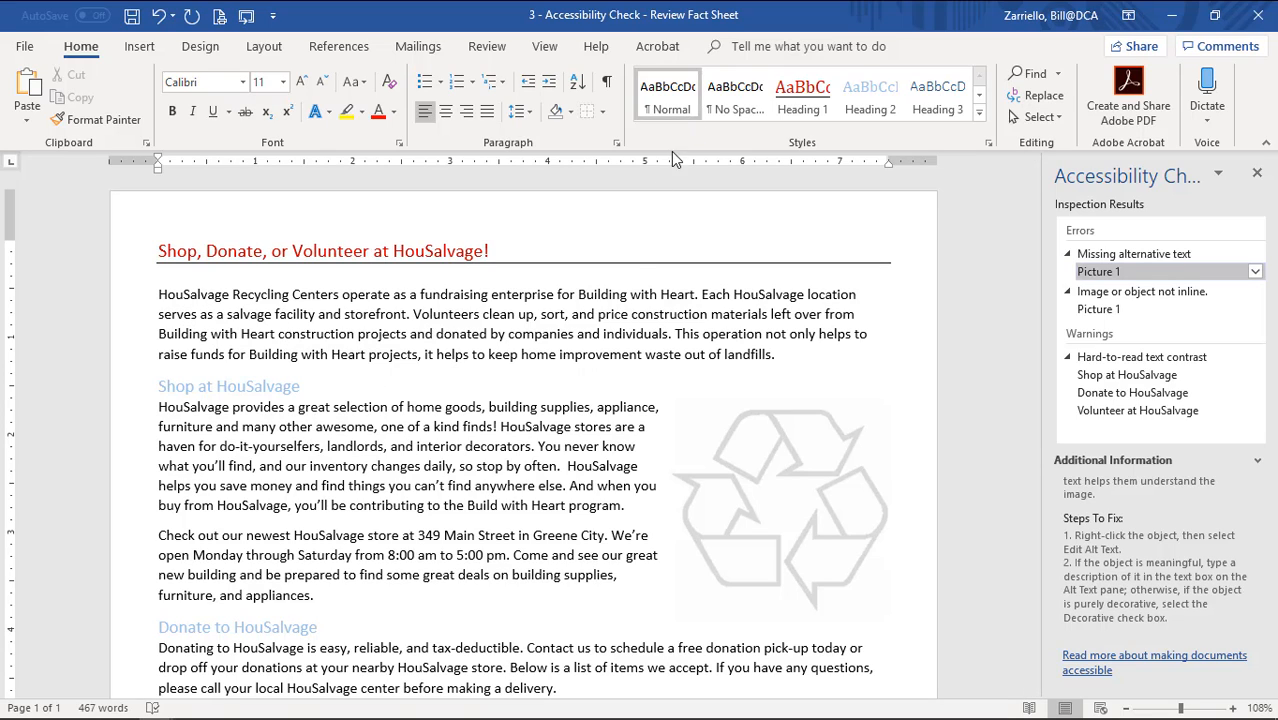
Modify the Normal style's font size to 12 pt and check the resized text.
right_click(672, 113)
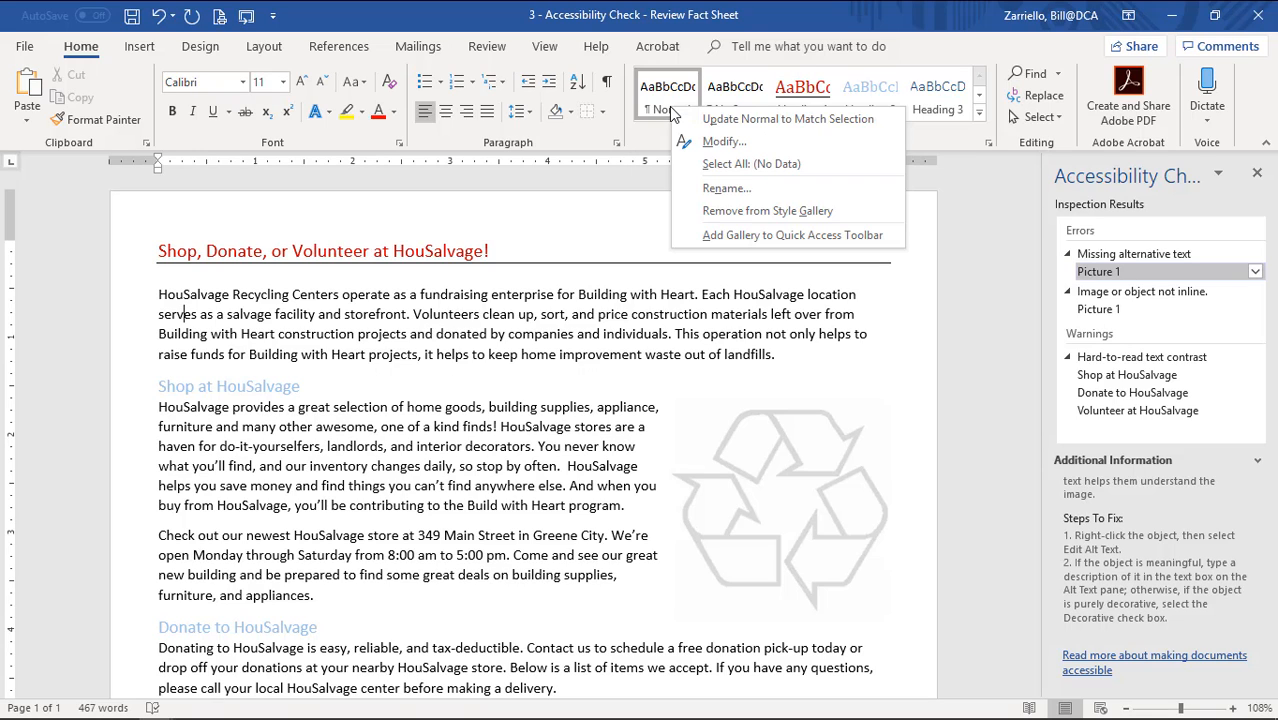
click(722, 143)
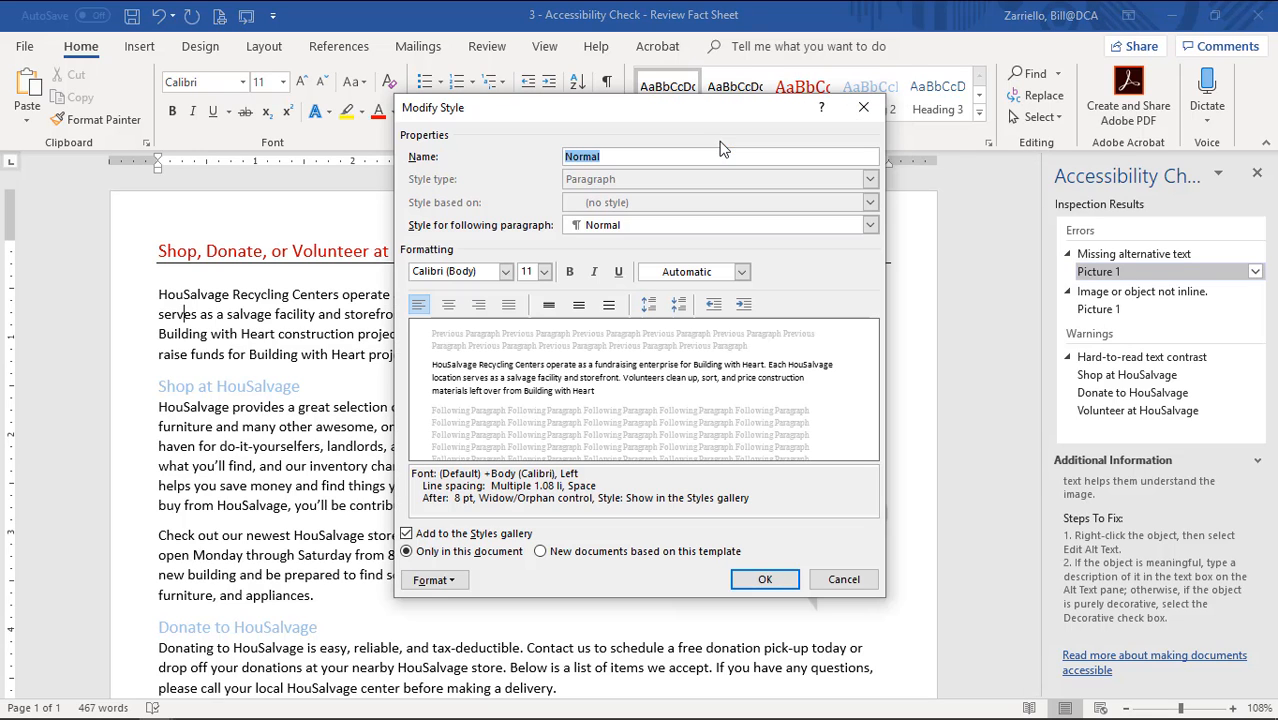
click(545, 276)
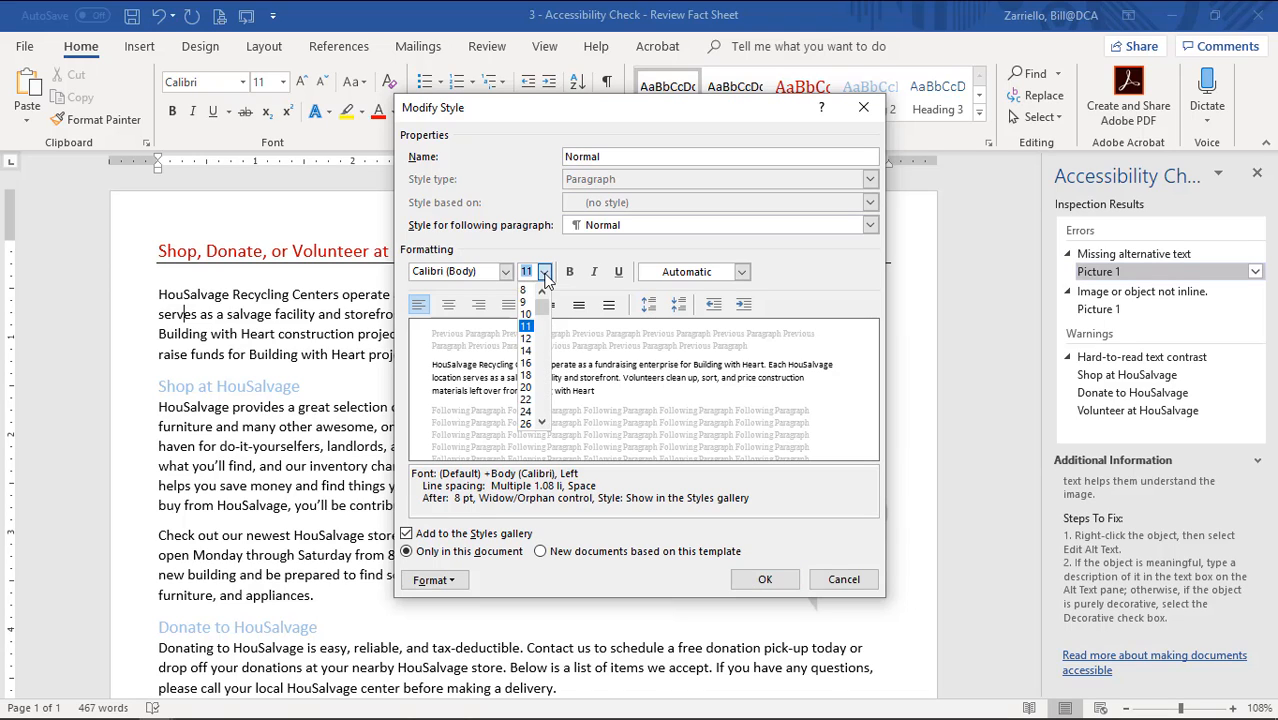
click(527, 340)
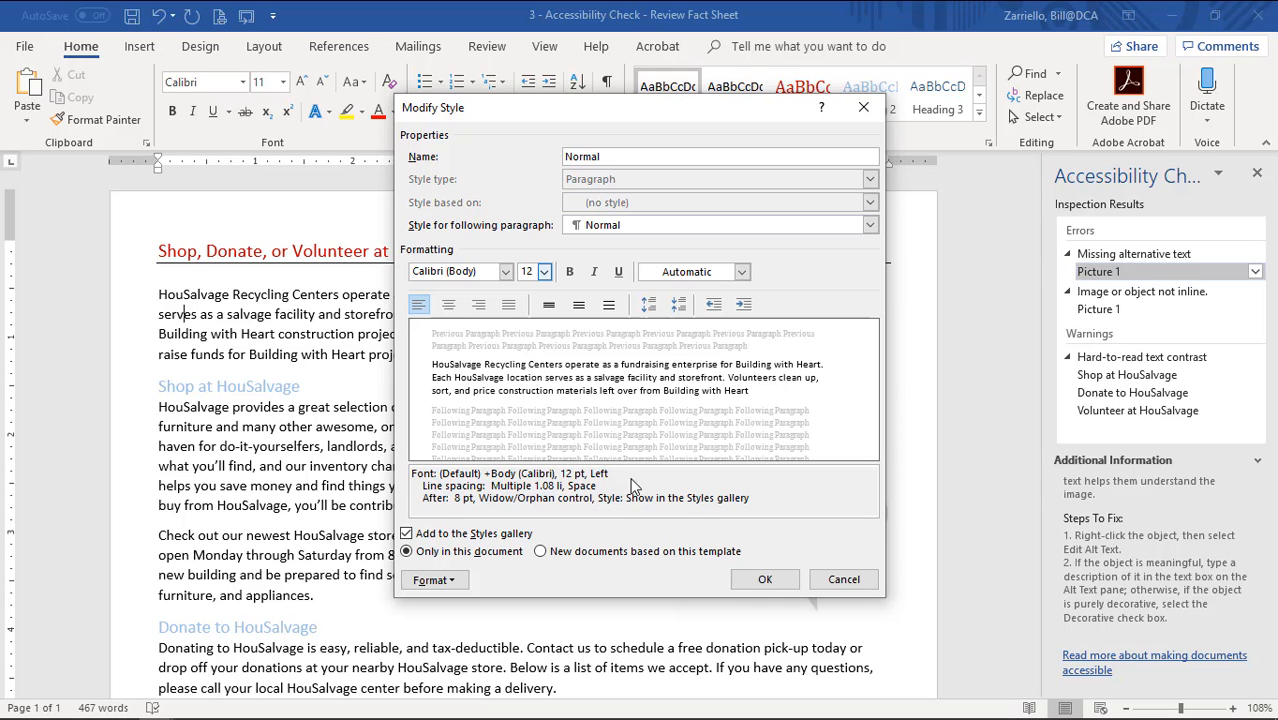
click(765, 580)
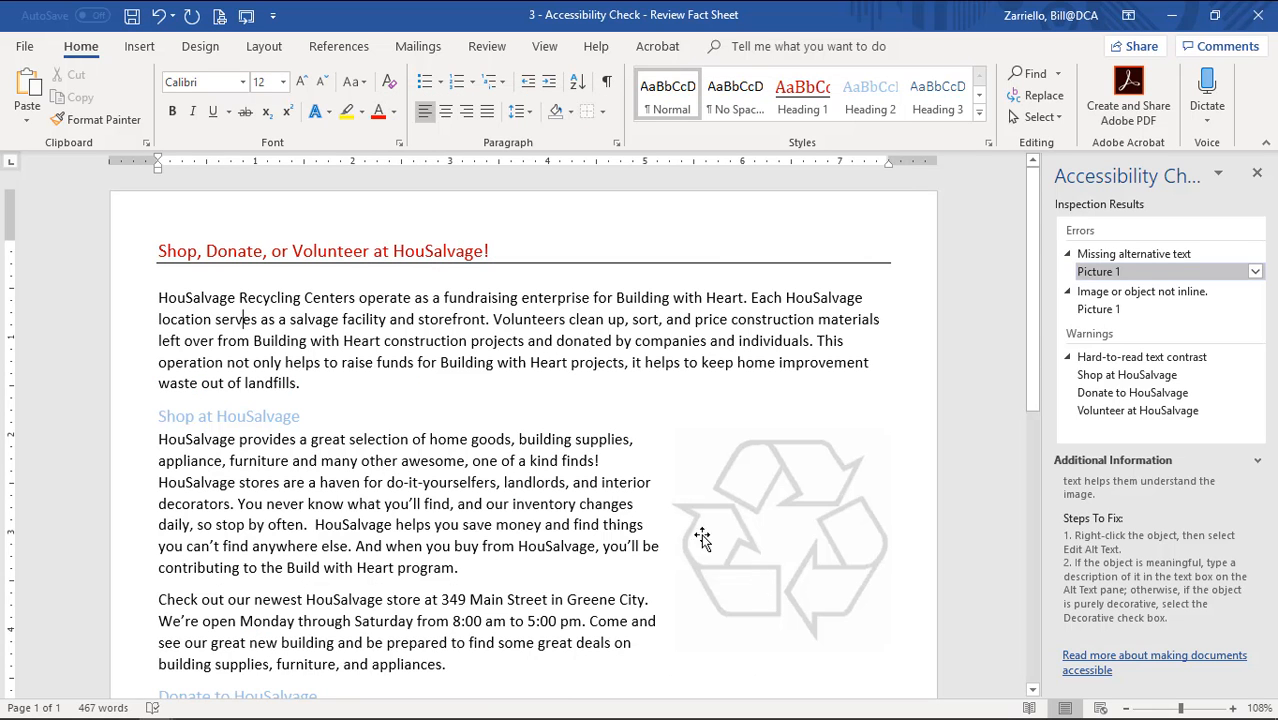
scroll(480, 340, down, 2)
scroll(483, 342, down, 8)
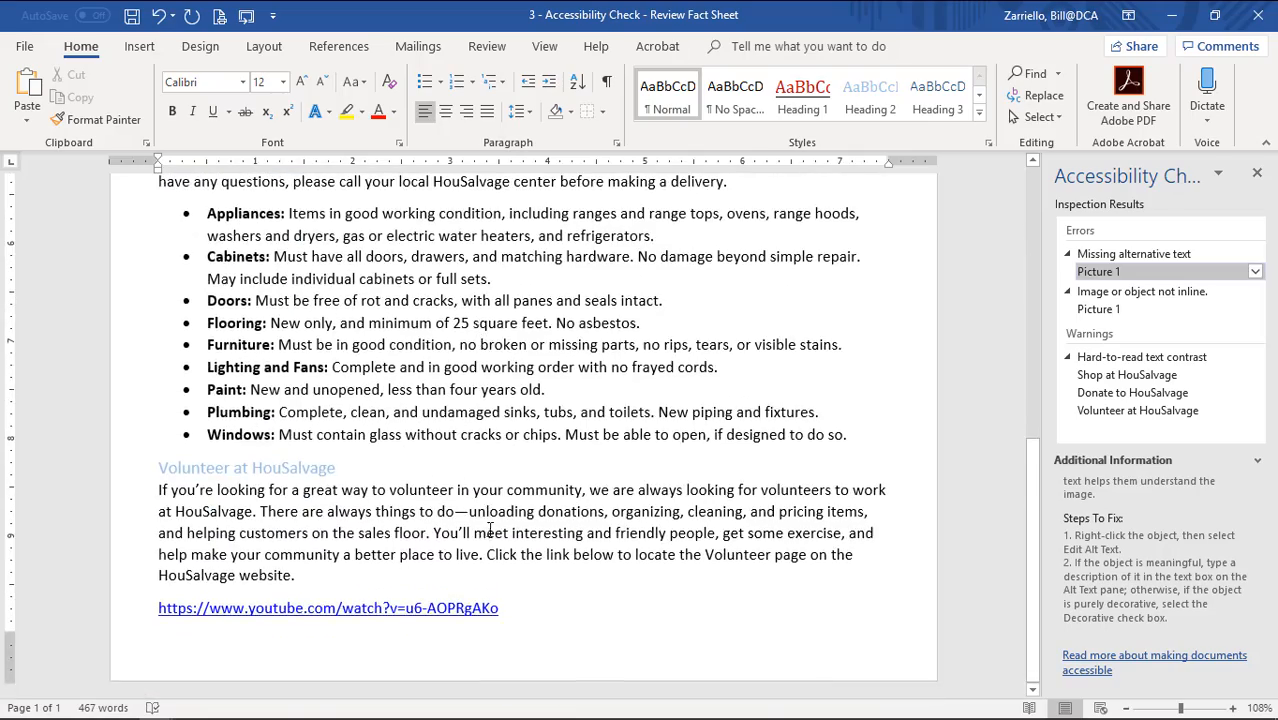
scroll(487, 521, up, 10)
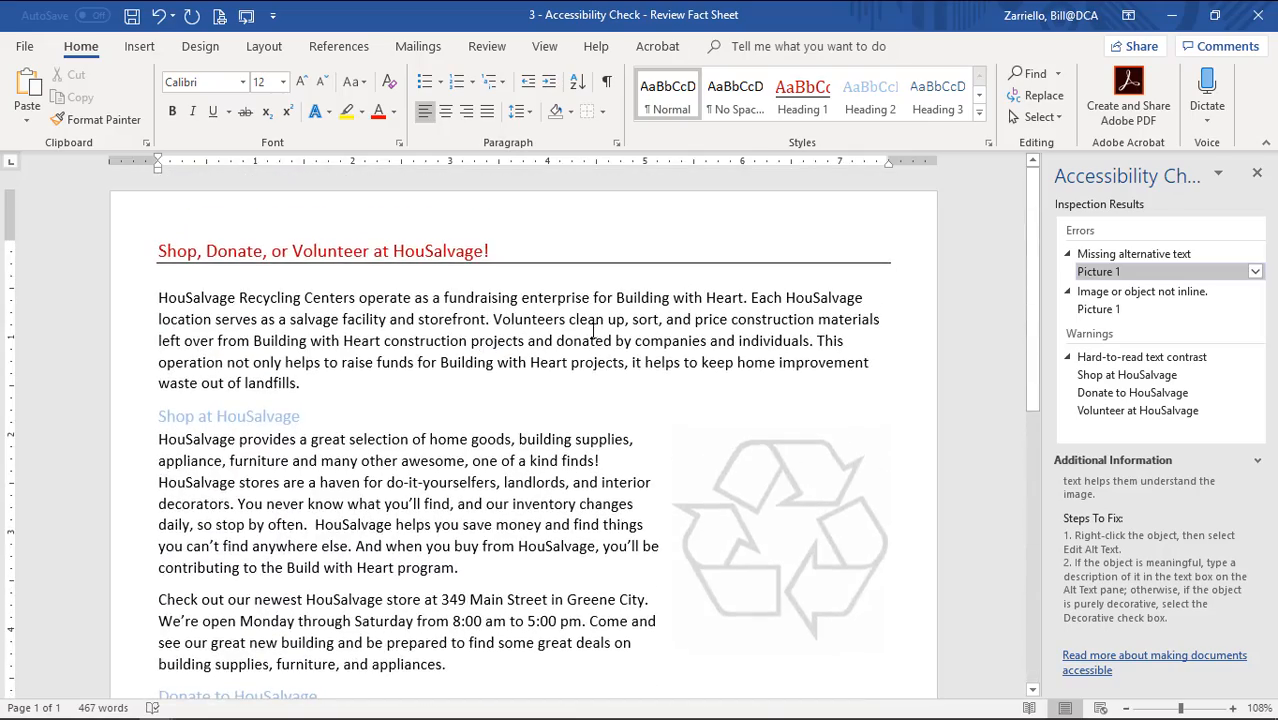
click(328, 253)
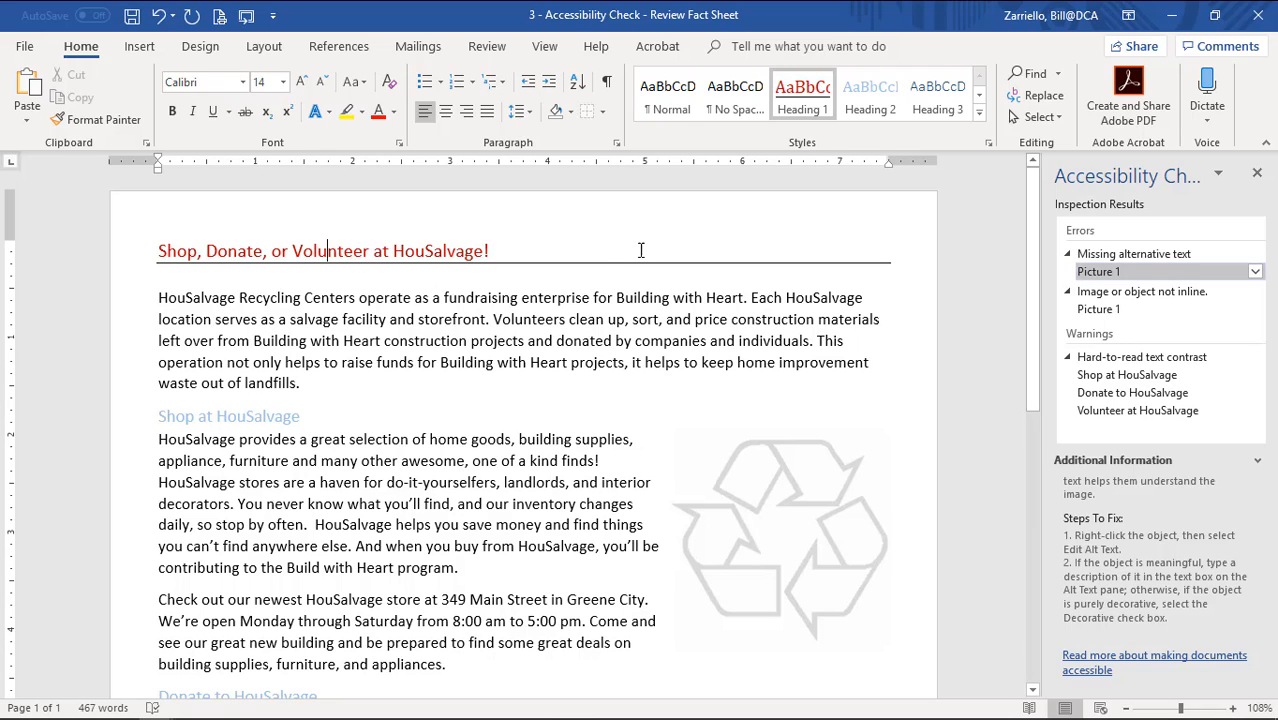
Update Heading 1 from the title and Heading 2 from the Shop at HouSalvage heading.
right_click(796, 112)
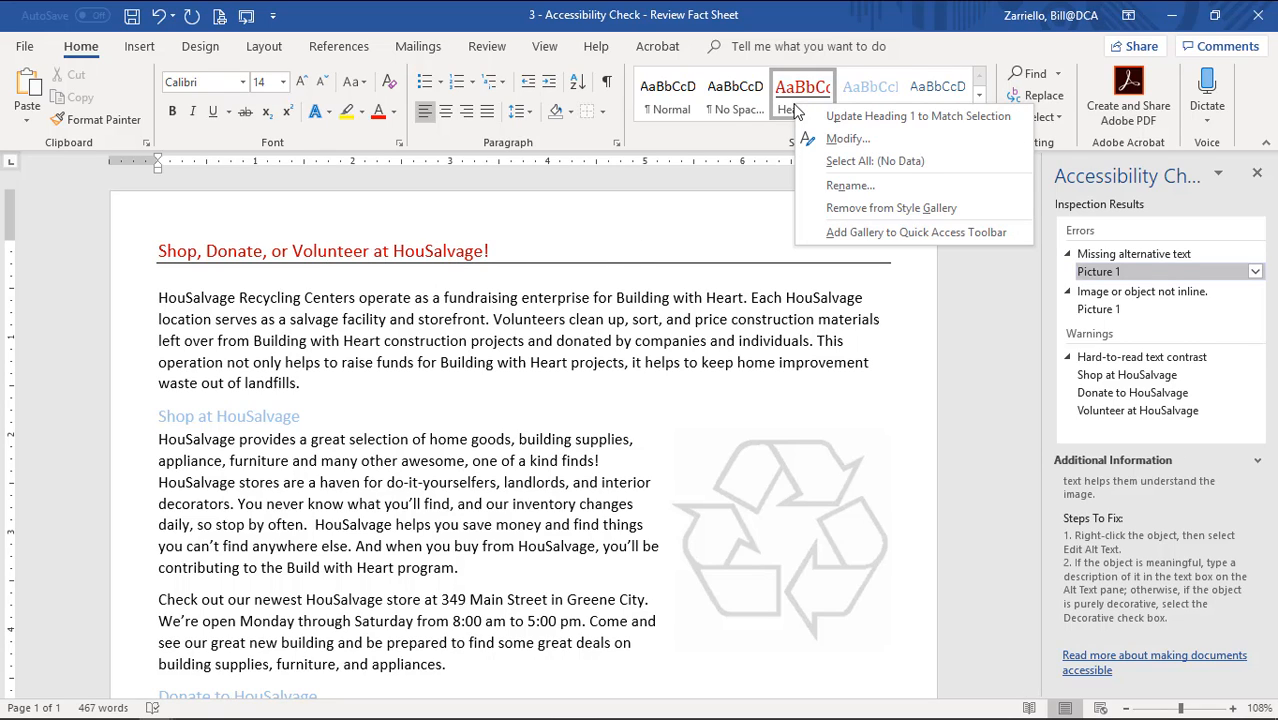
click(871, 117)
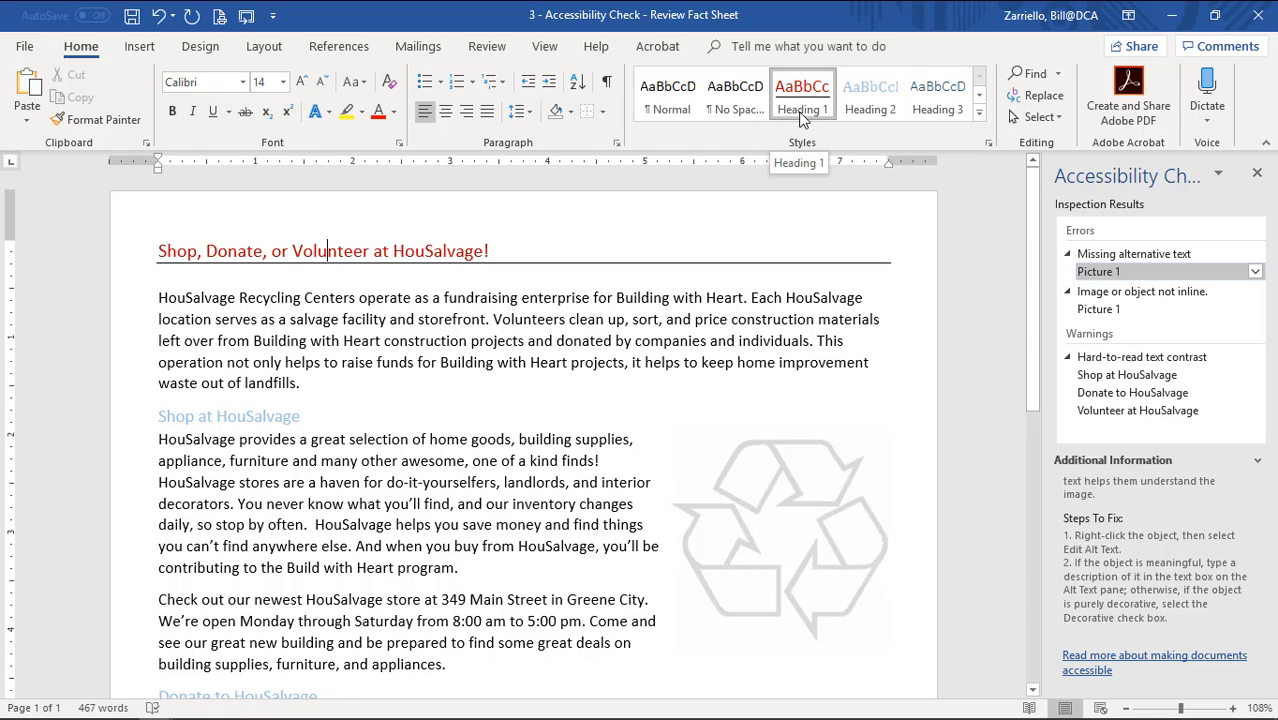
click(229, 416)
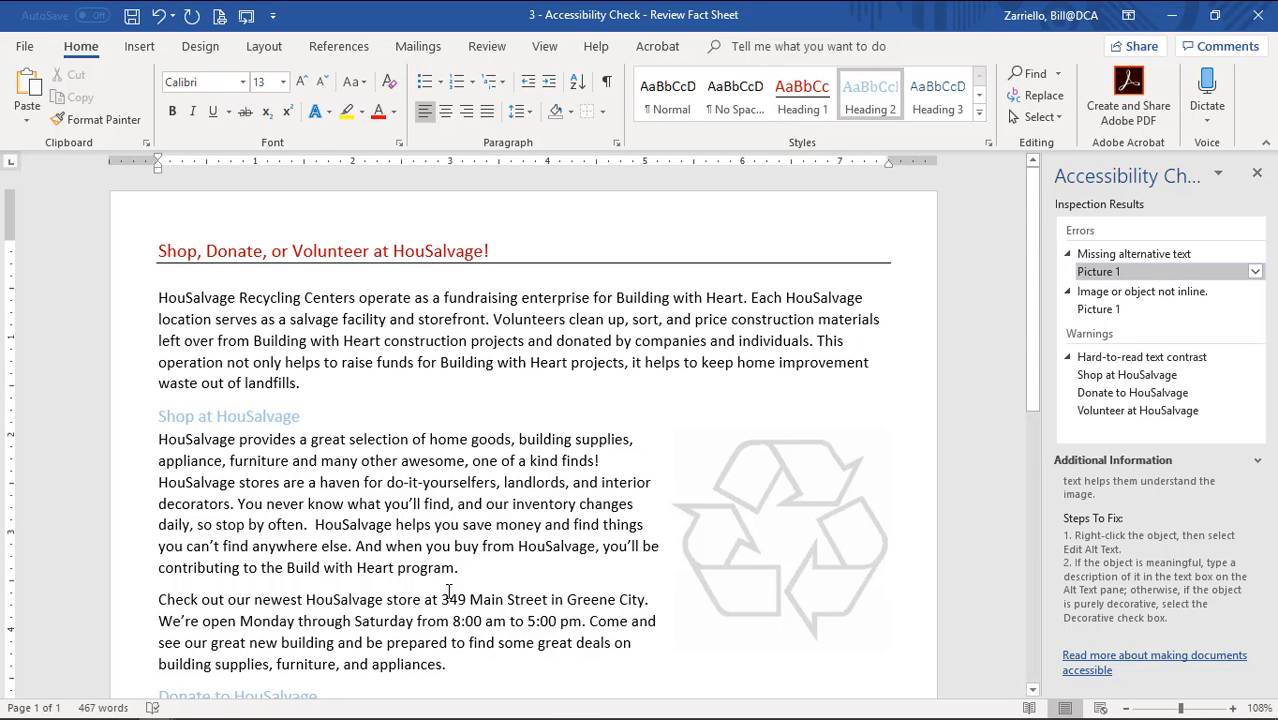
right_click(868, 113)
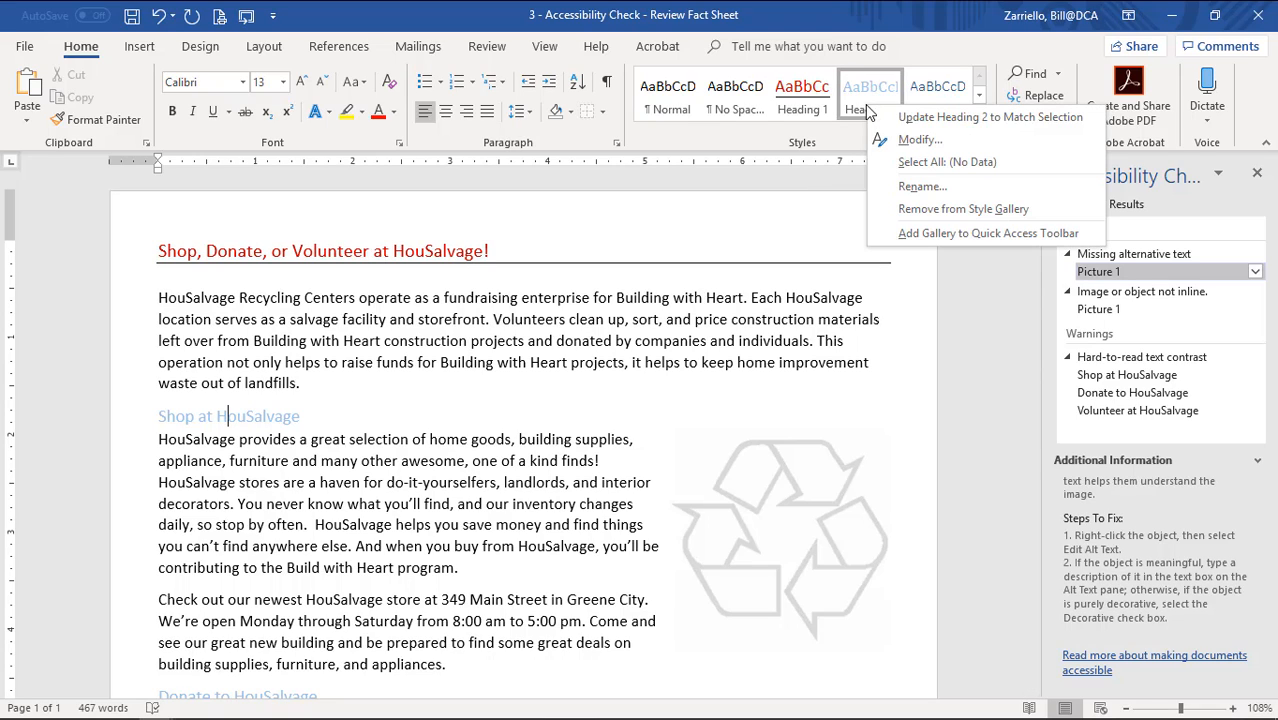
click(947, 114)
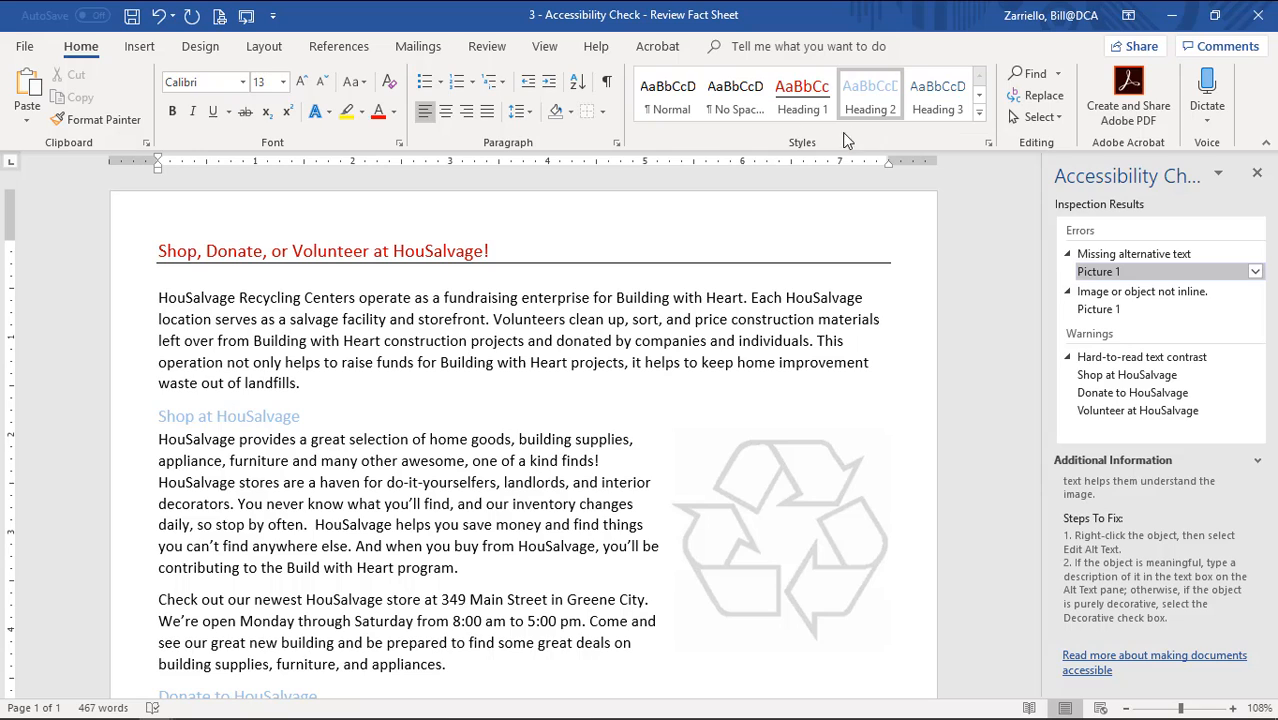
click(464, 319)
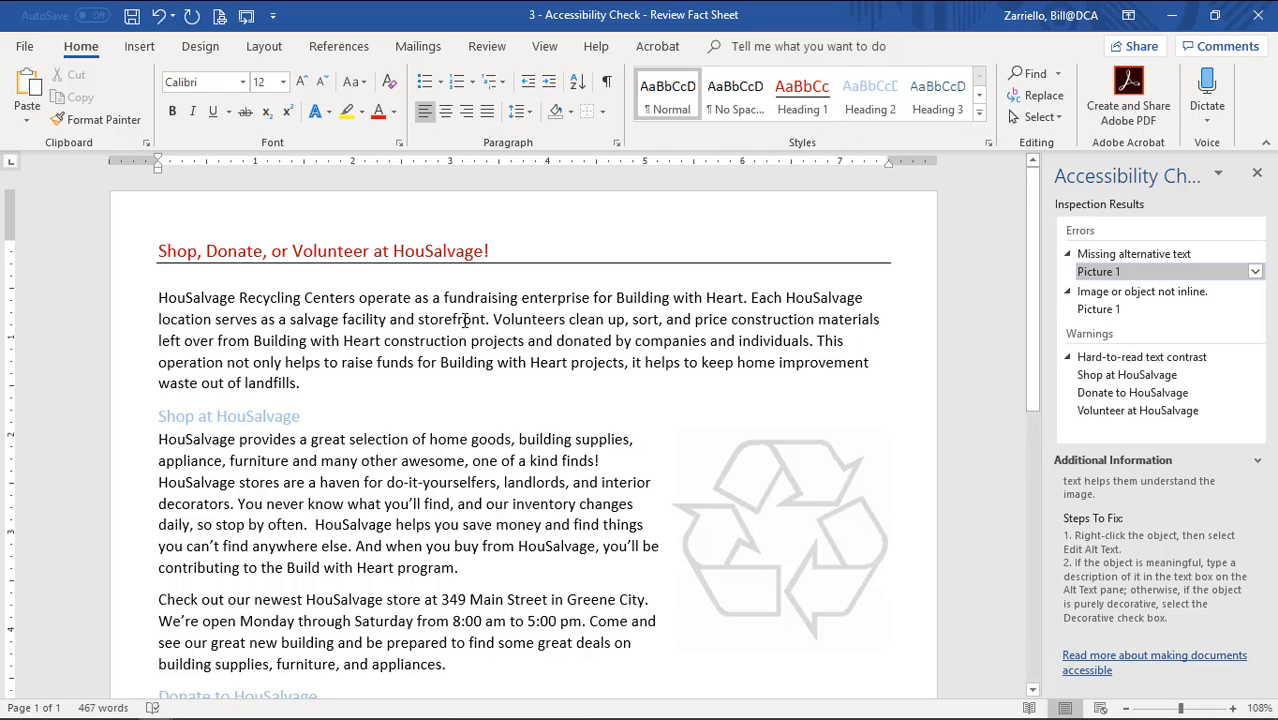
scroll(446, 337, down, 6)
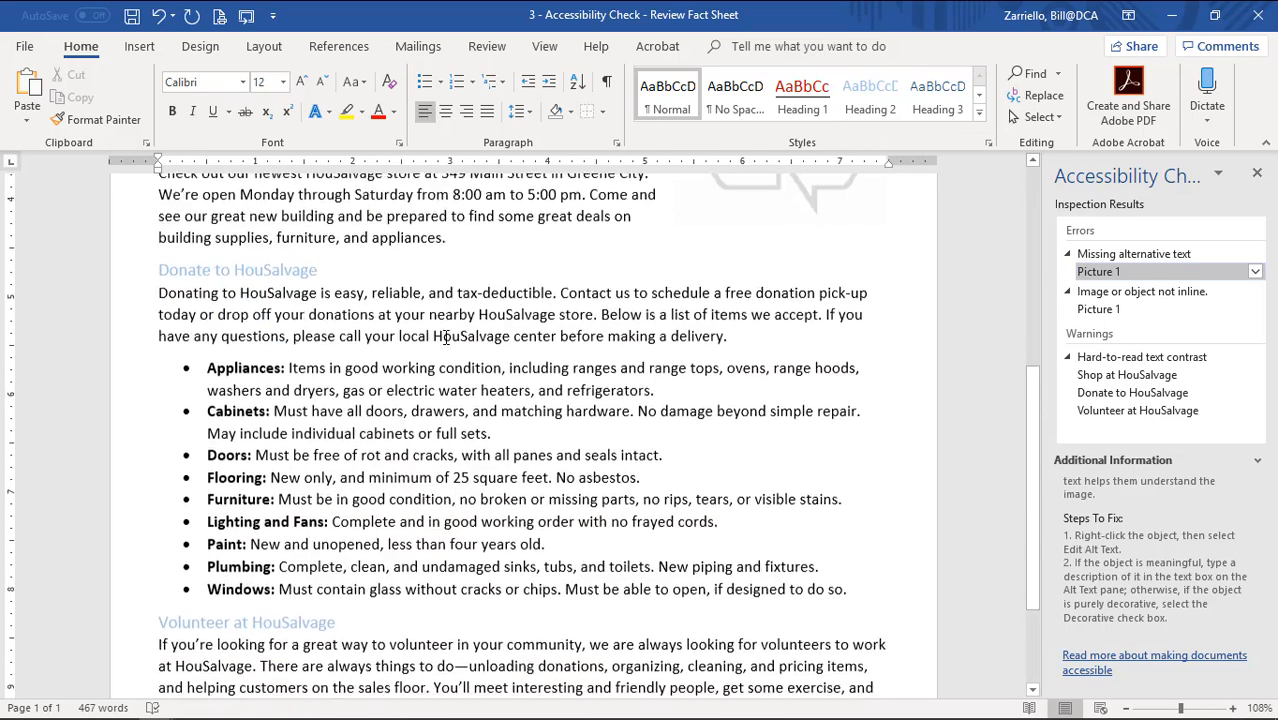
scroll(446, 337, down, 2)
scroll(446, 337, up, 8)
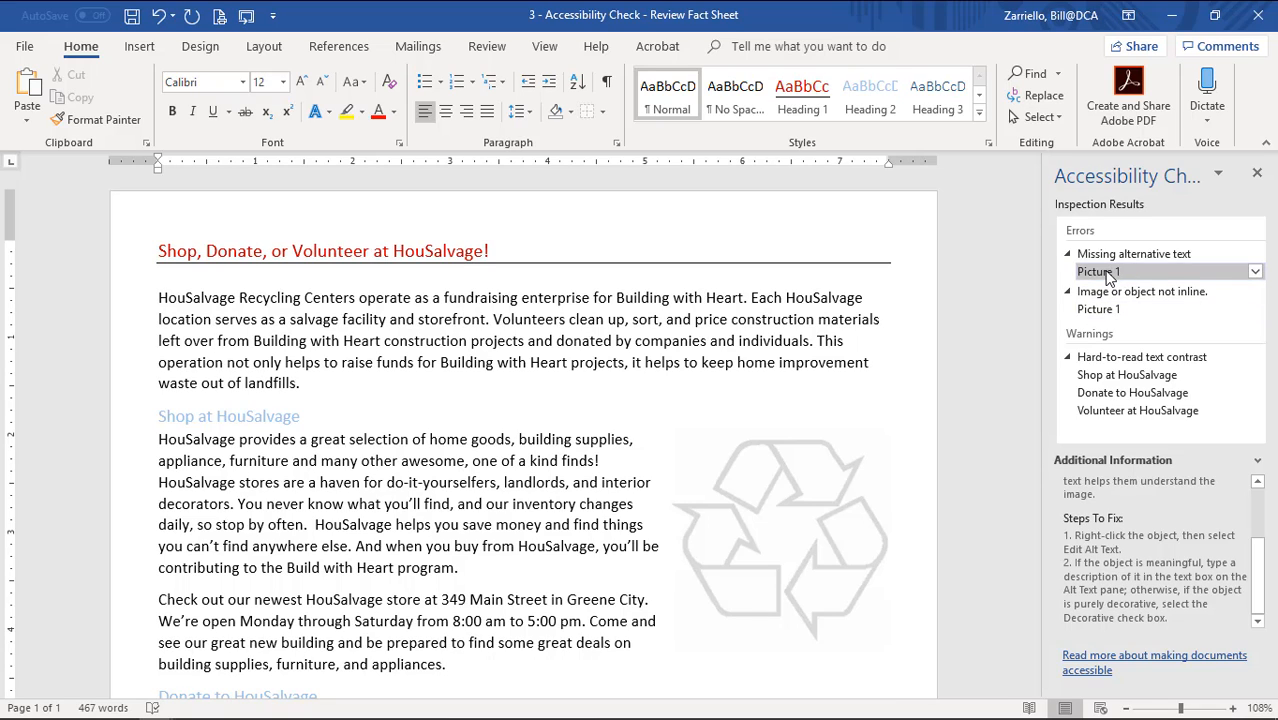
Give the recycling picture the alt text 'Recycle logo' and close the Alt Text pane.
click(1100, 272)
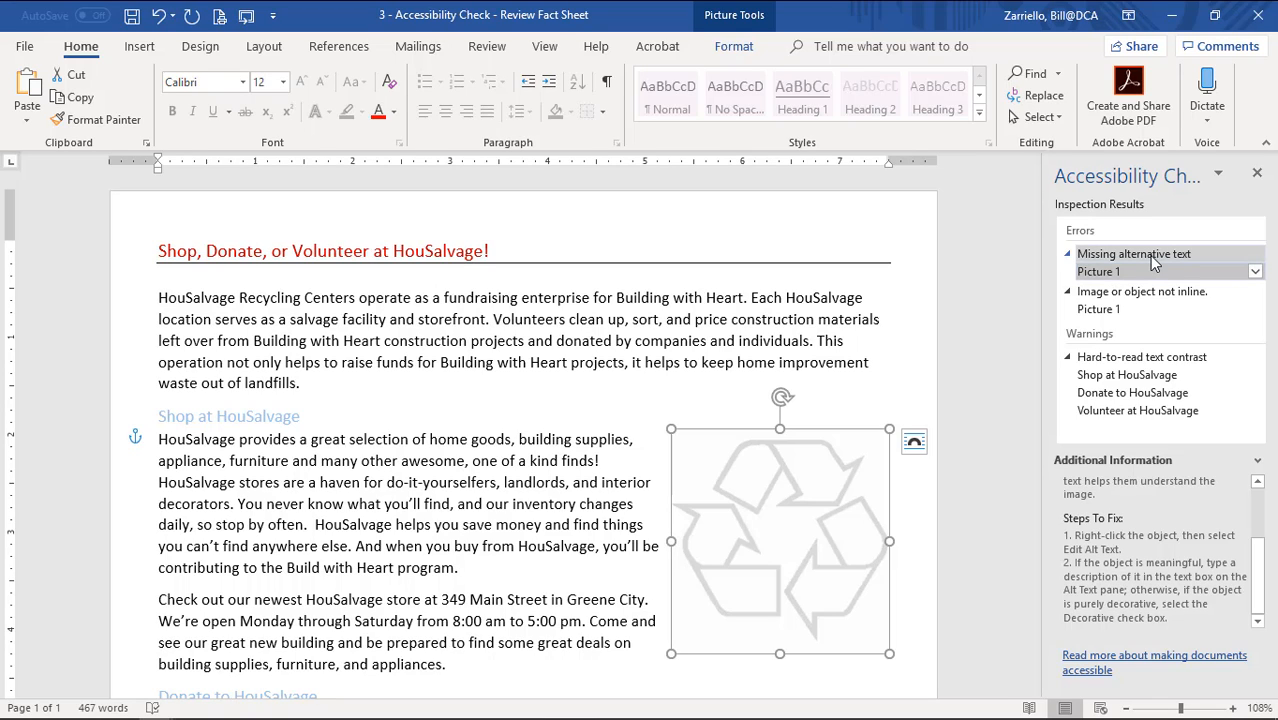
right_click(773, 534)
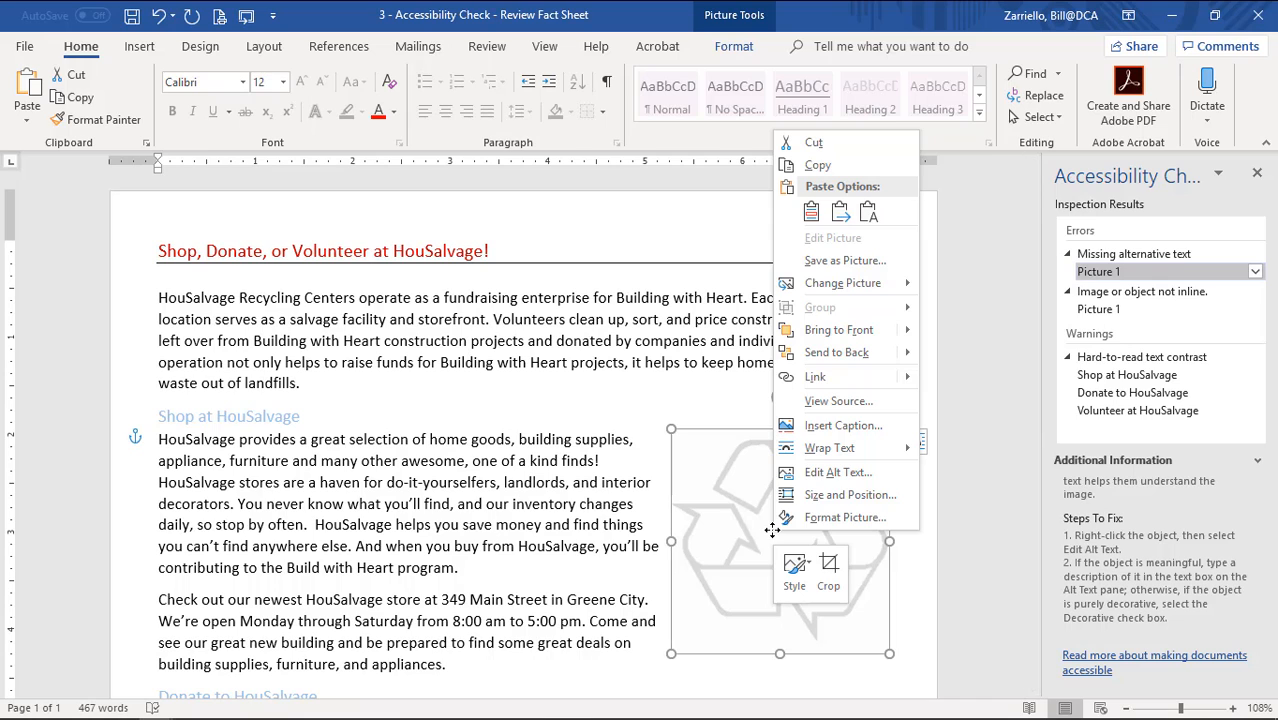
click(837, 473)
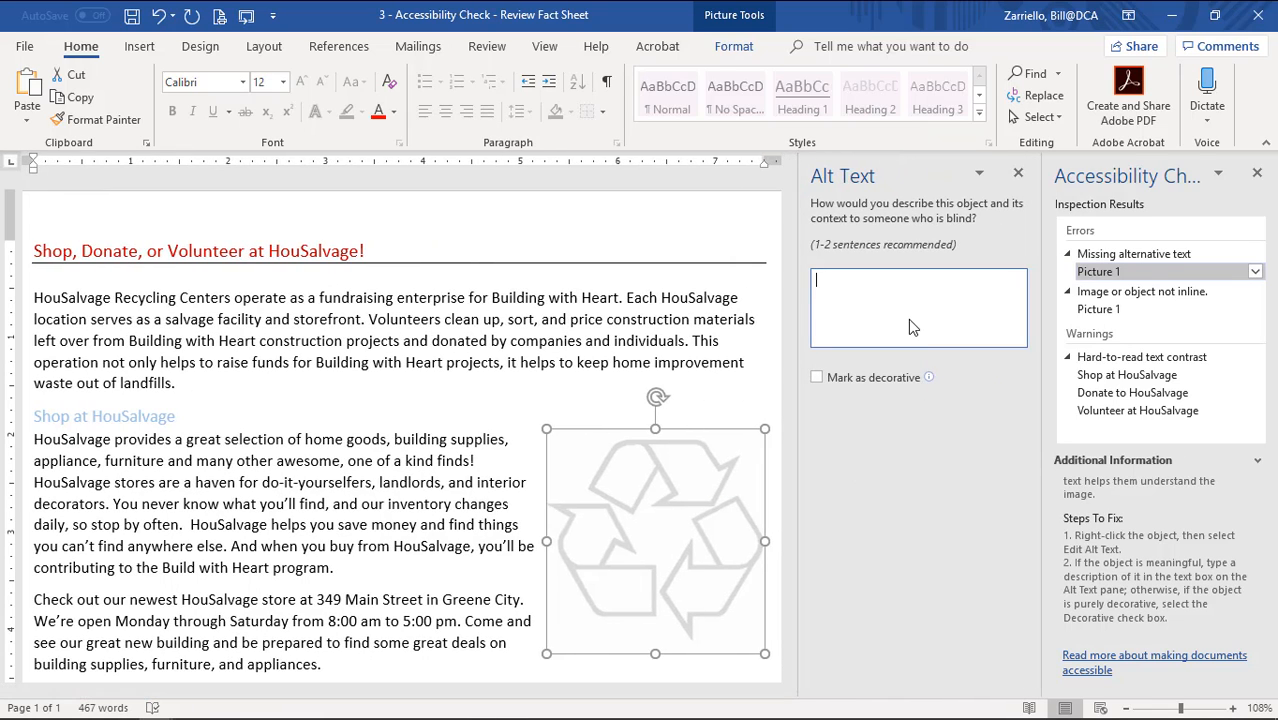
text(Recycle logo)
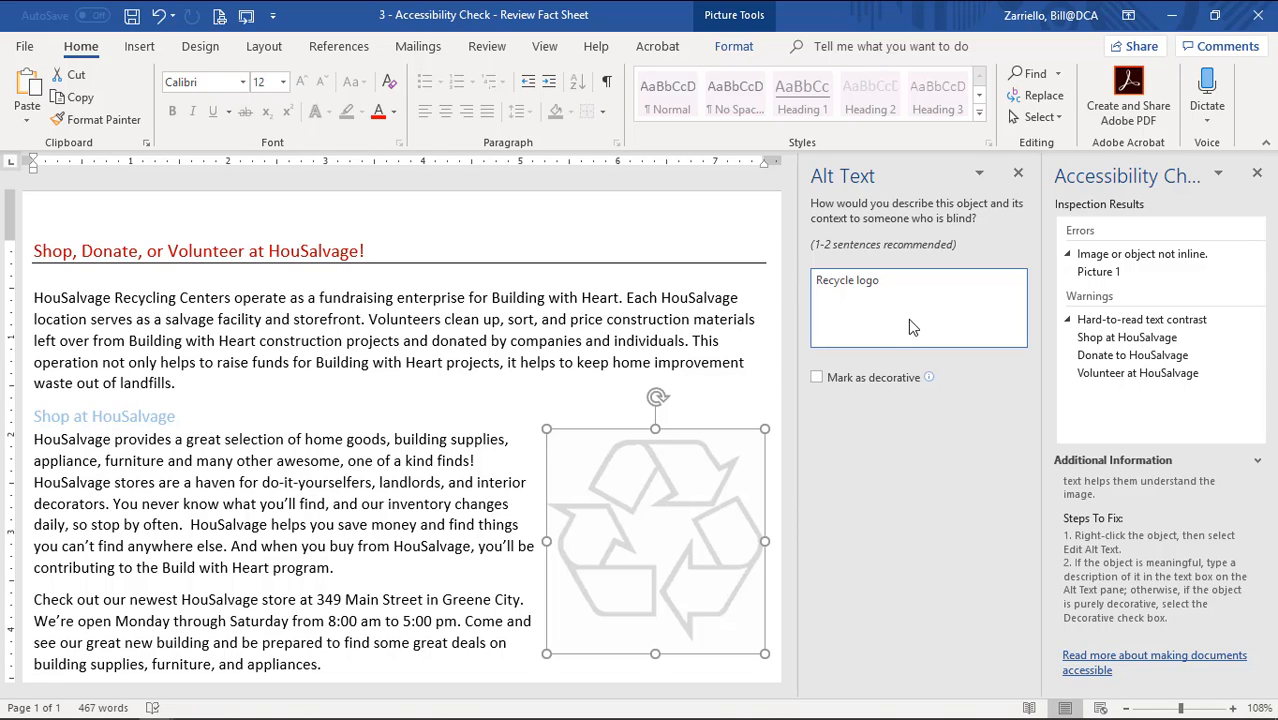
click(1018, 176)
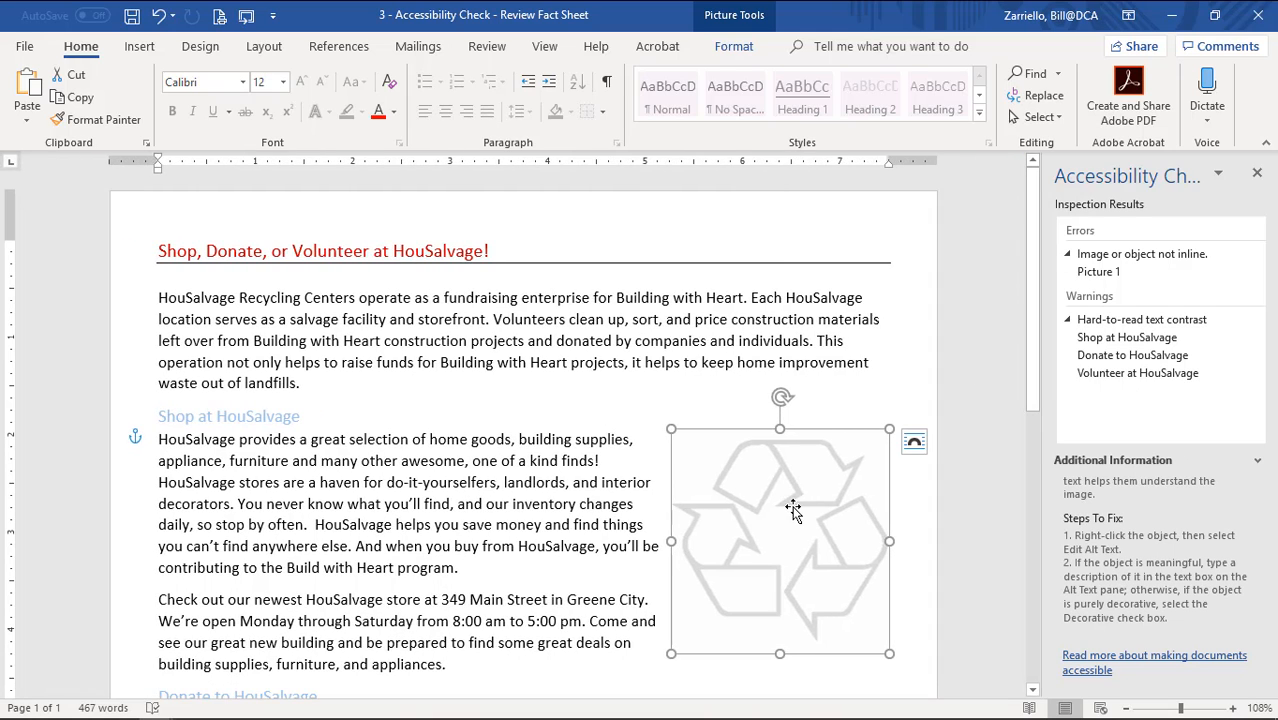
From the checker's not-inline error, set Picture 1's layout to In Line with Text.
click(1107, 258)
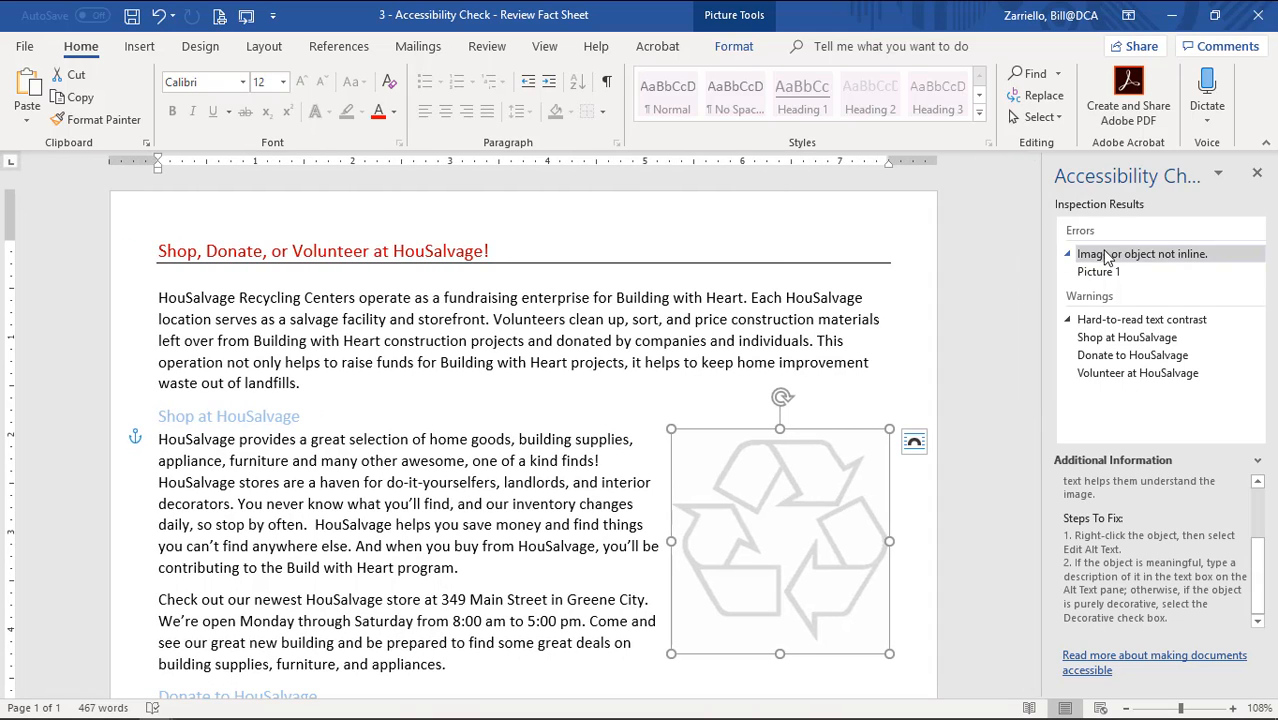
click(1220, 276)
click(1145, 257)
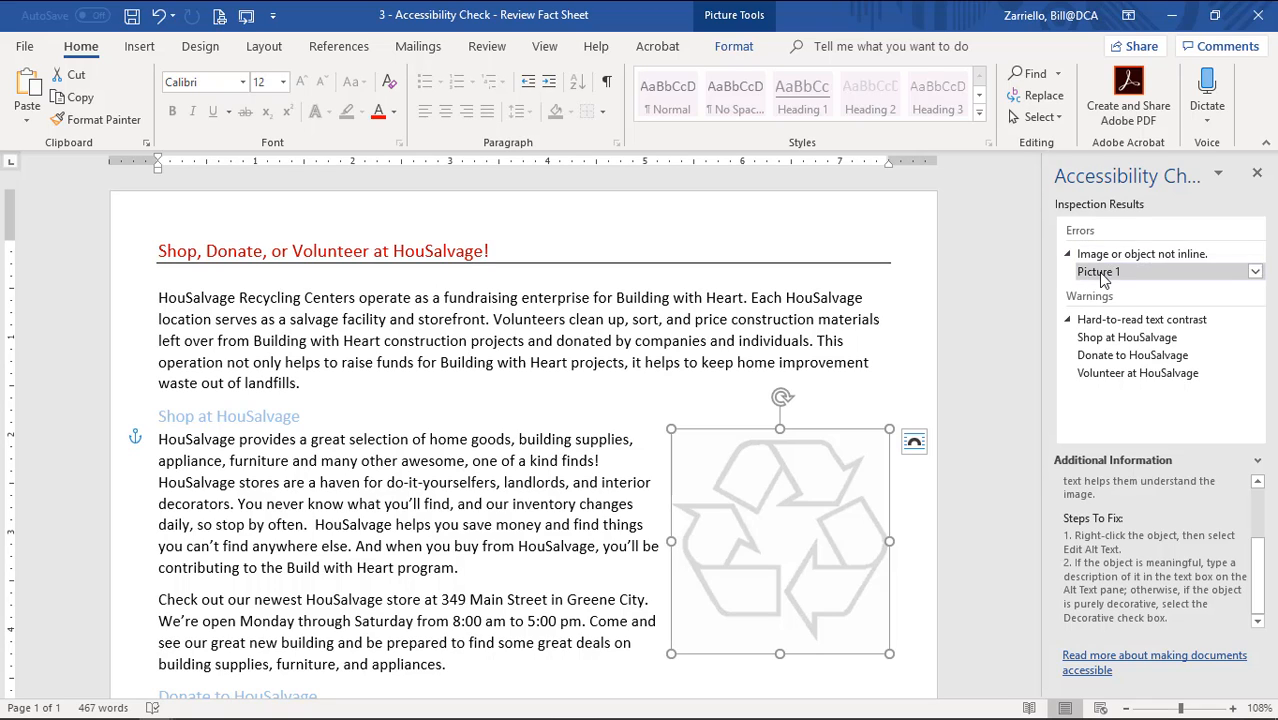
click(1104, 275)
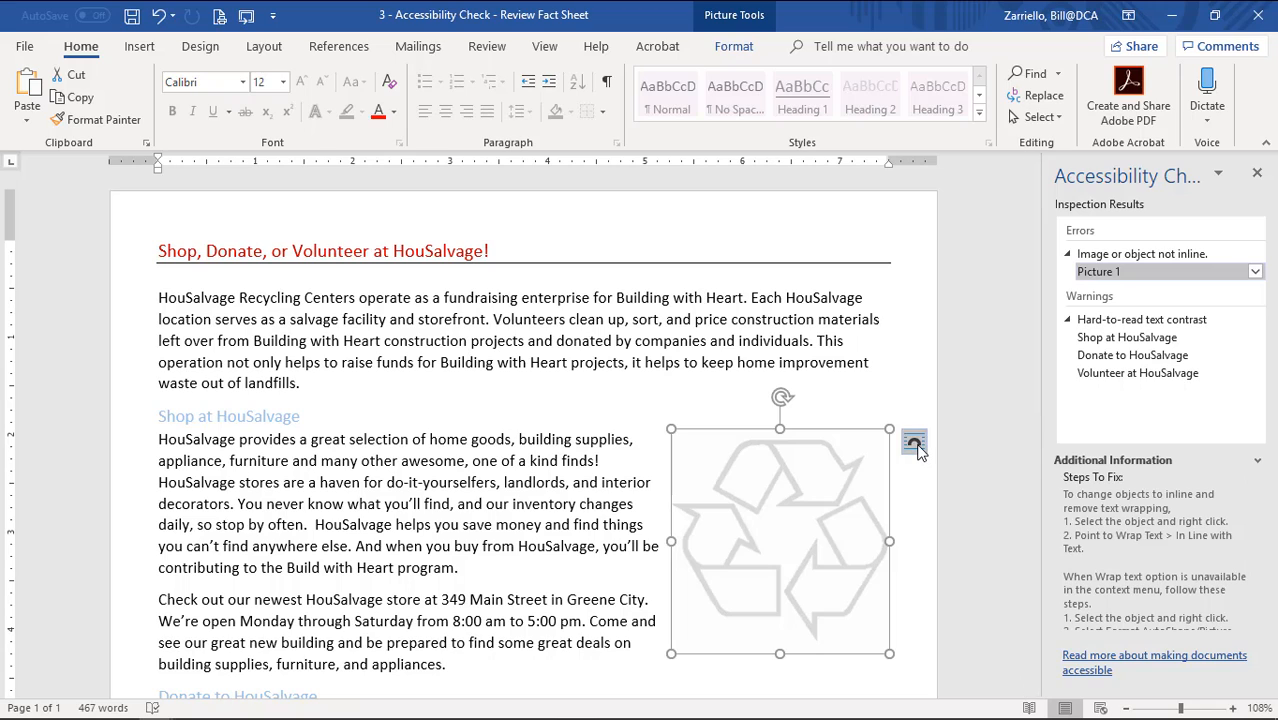
click(916, 444)
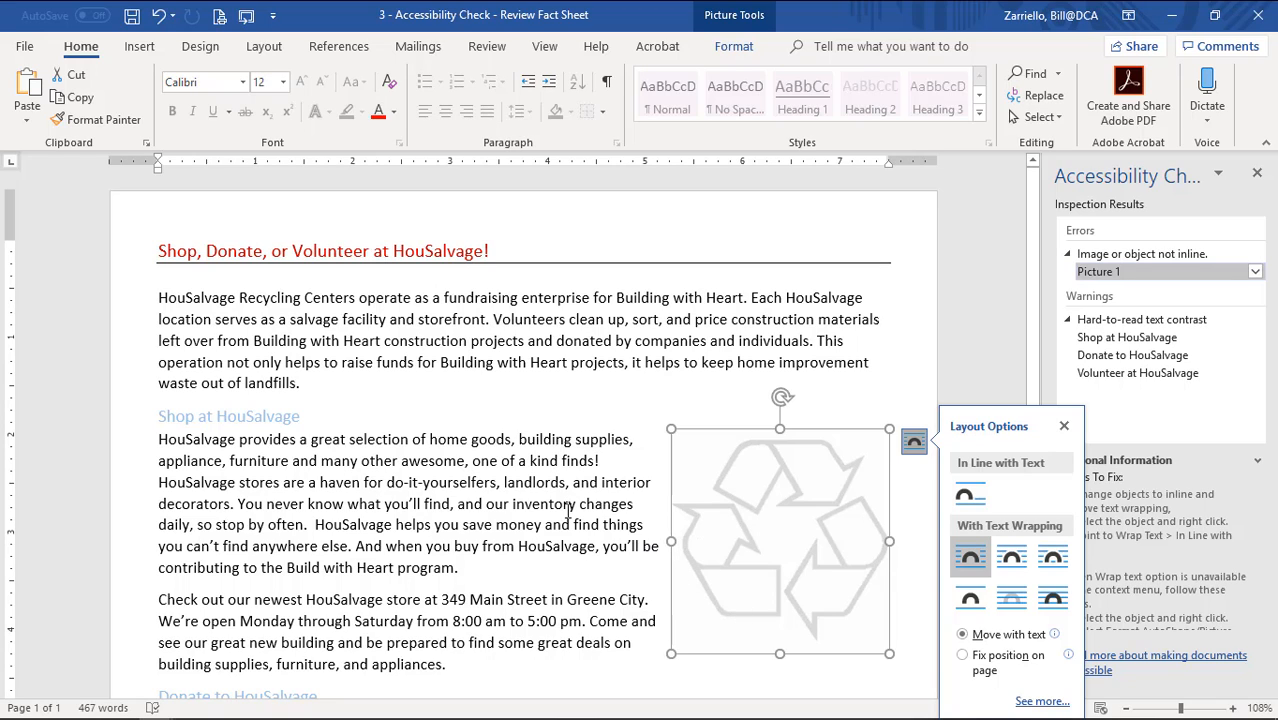
click(968, 497)
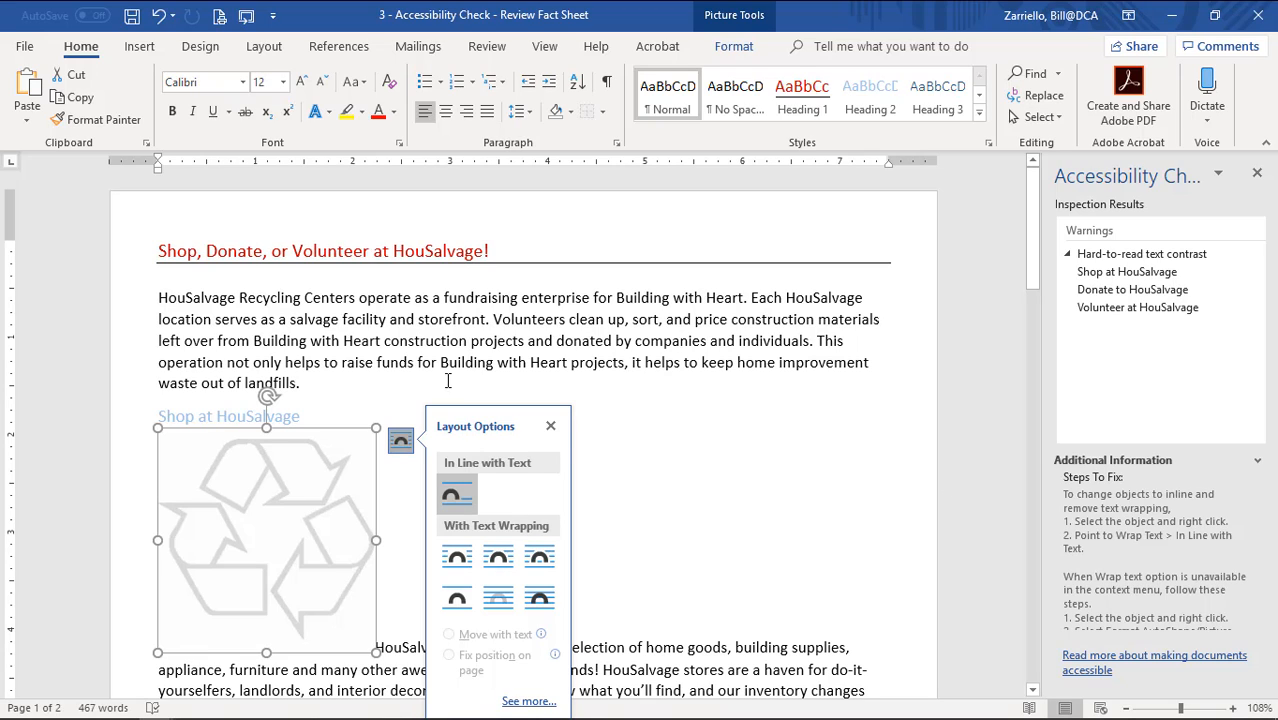
click(551, 427)
scroll(573, 542, down, 3)
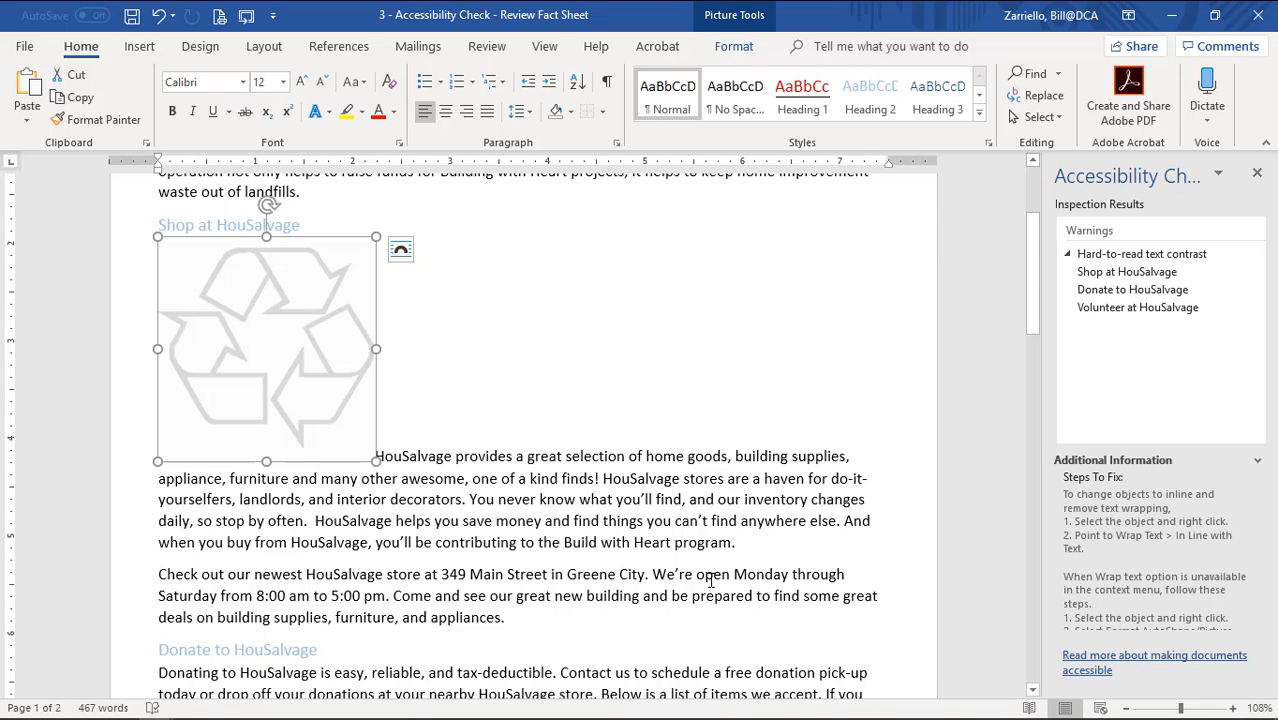
Break the HouSalvage paragraph below the picture and add a blank line under the heading.
click(384, 459)
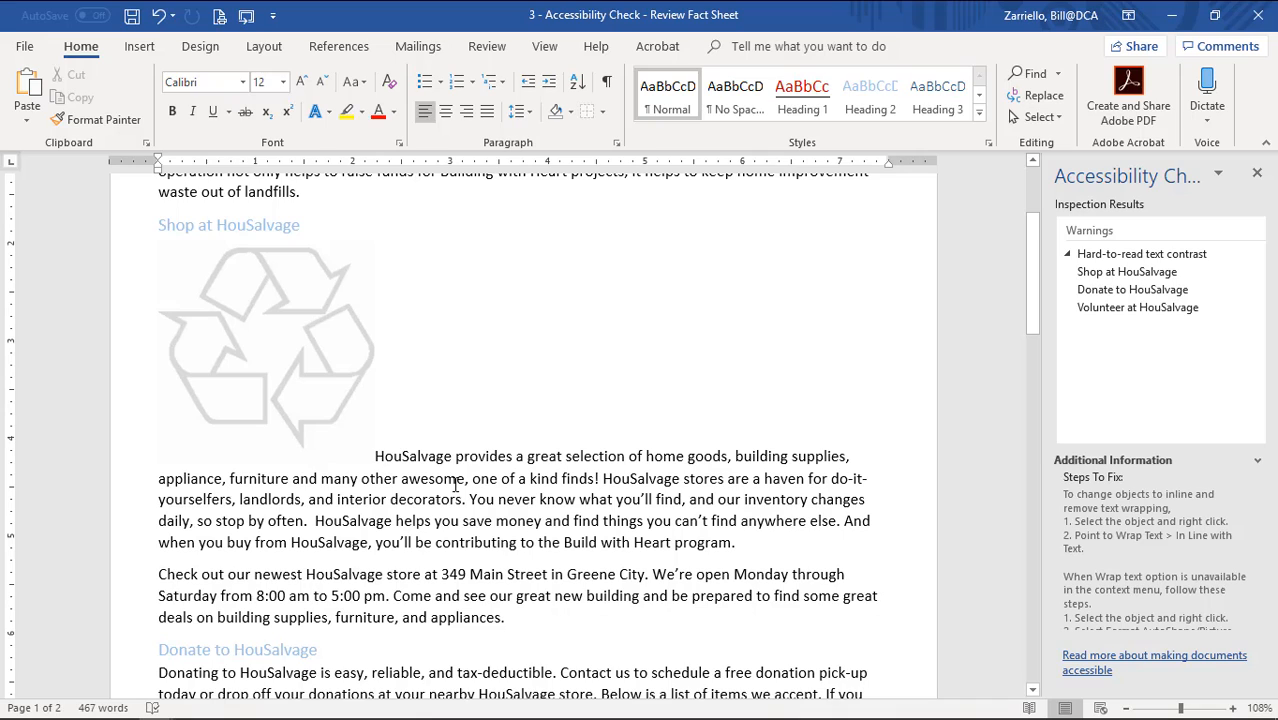
key(Left)
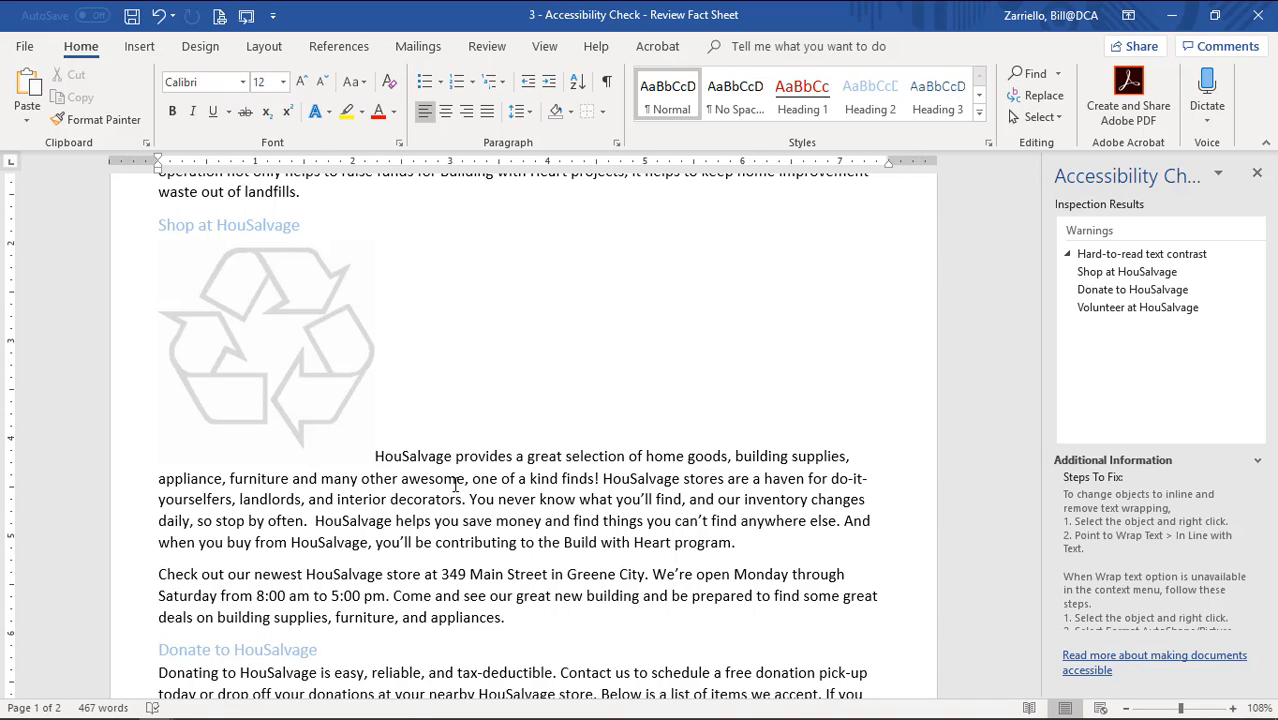
key(Return)
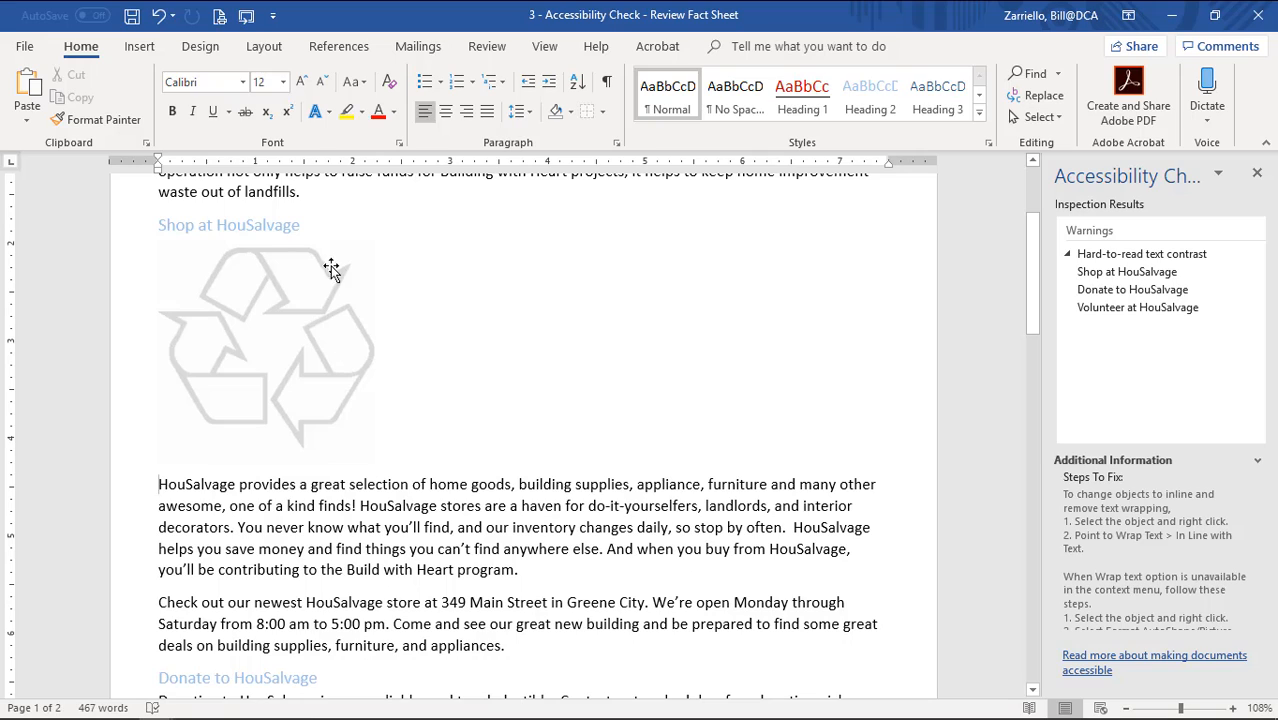
click(311, 224)
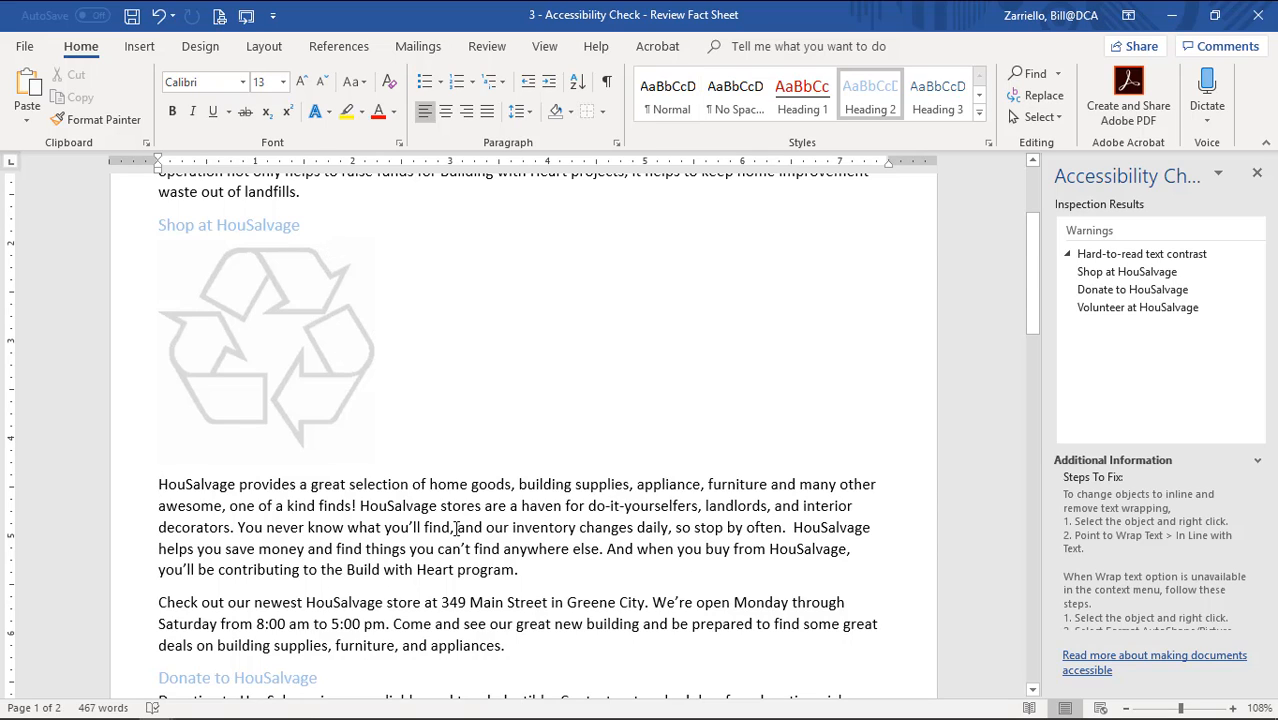
key(Return)
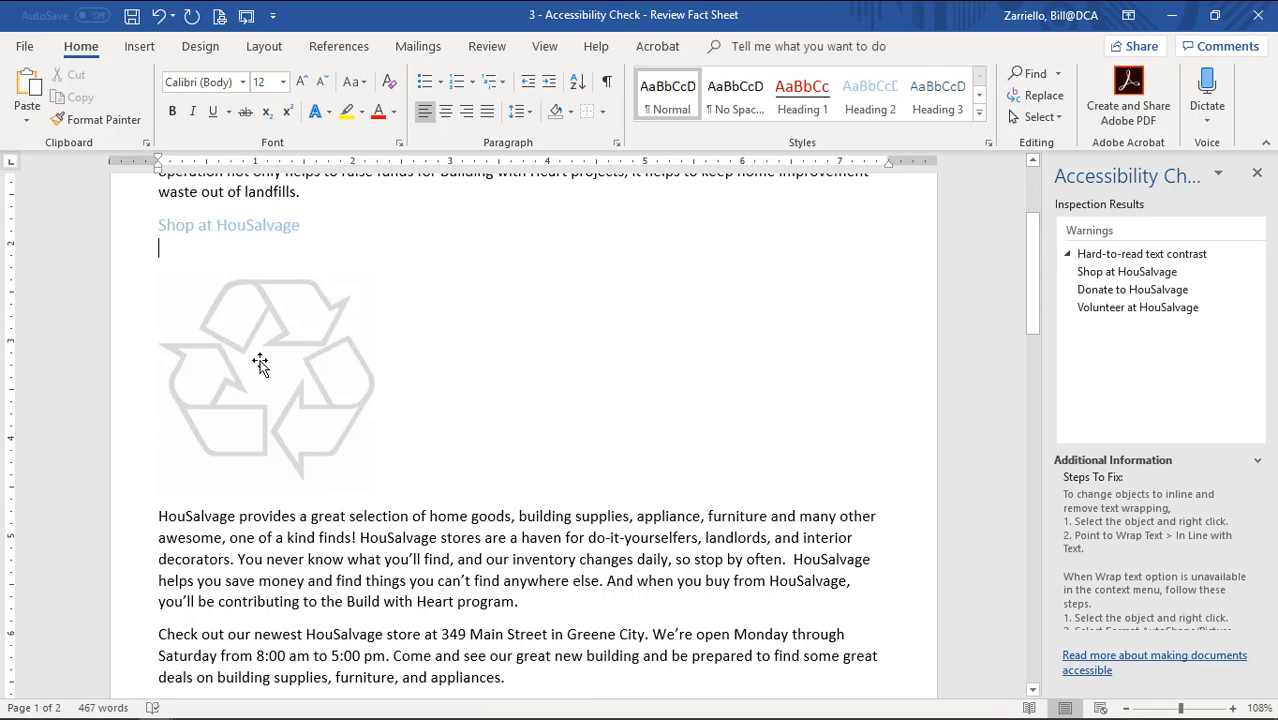
click(140, 47)
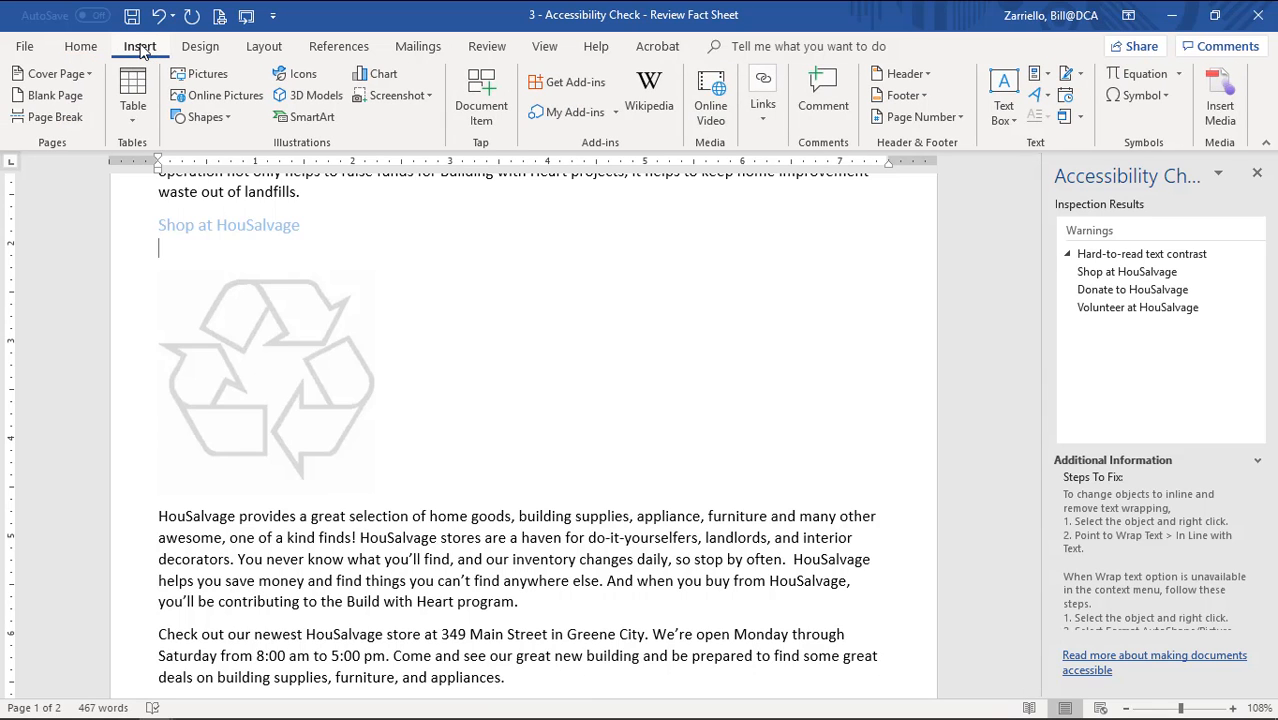
Insert a 2x1 table, drag the recycle image into the left cell, and narrow that column.
click(130, 119)
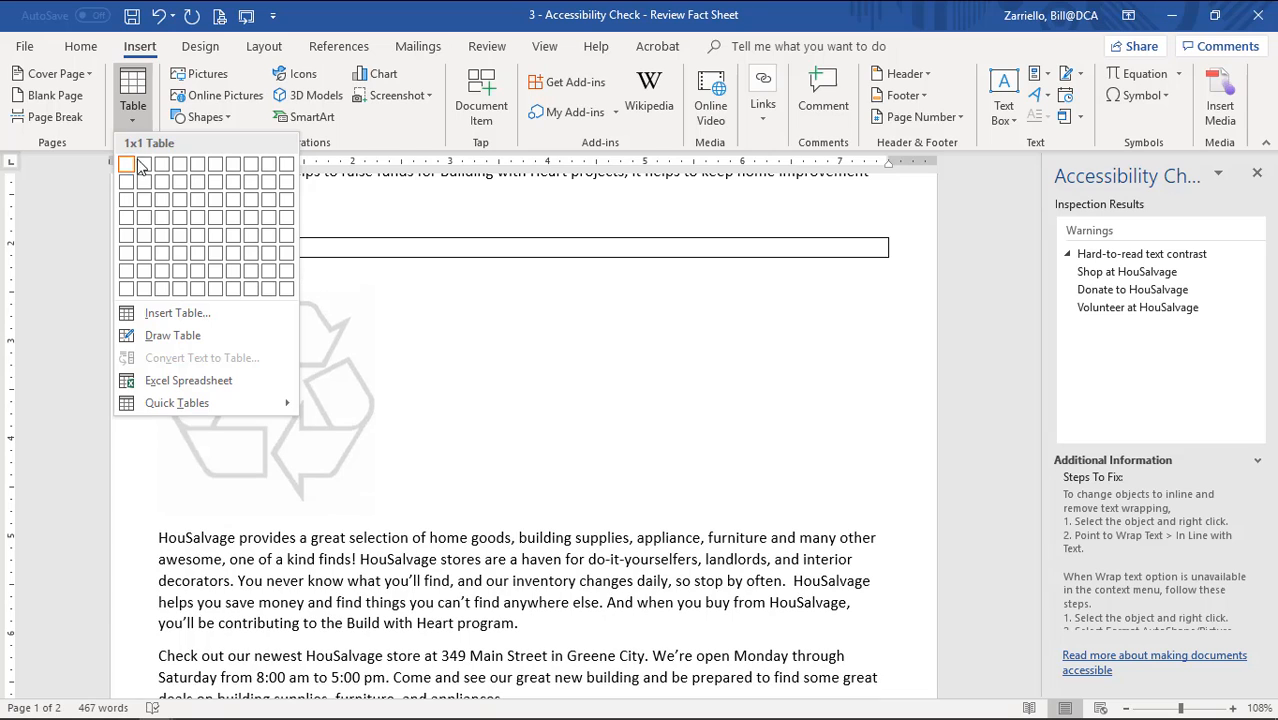
click(146, 166)
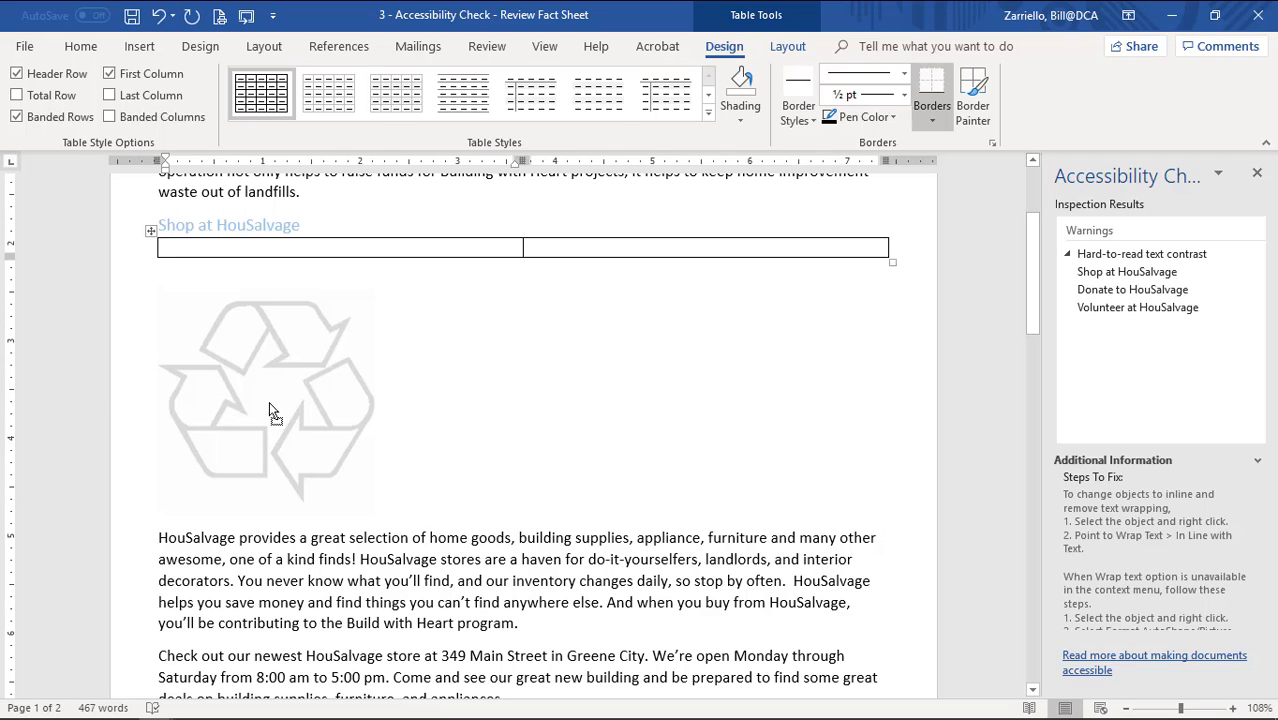
drag(269, 403, 191, 252)
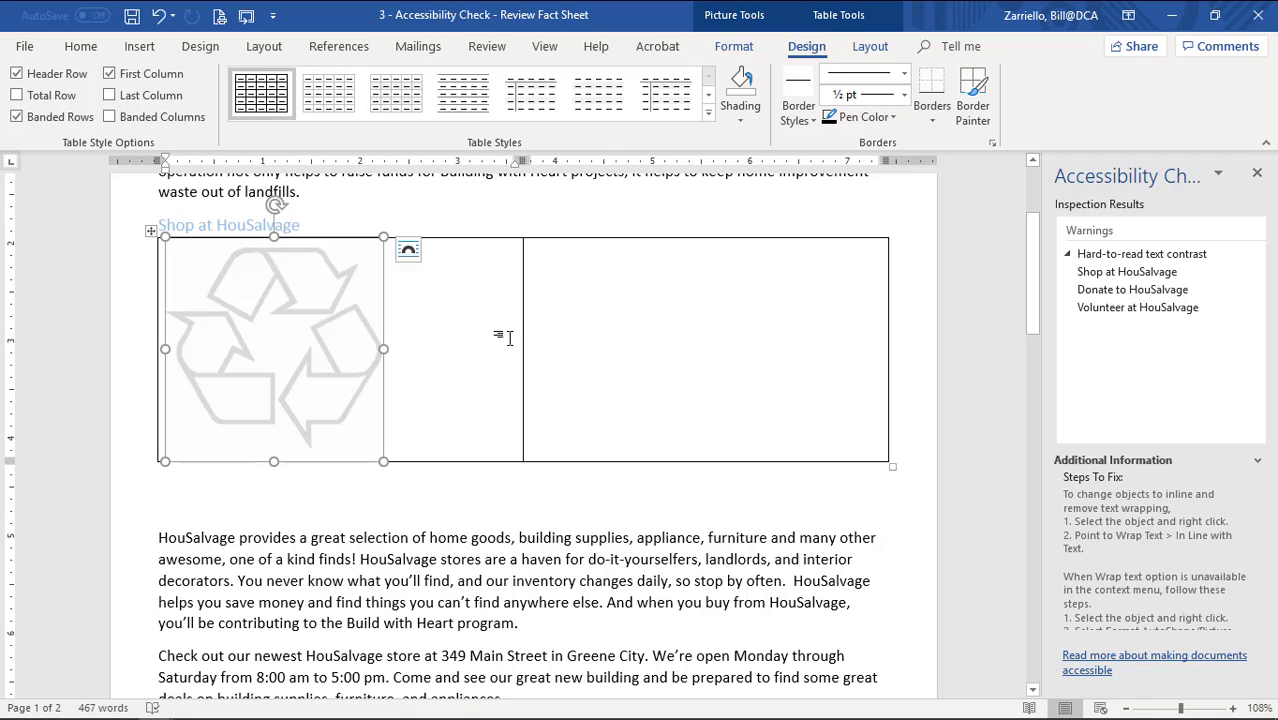
drag(523, 341, 408, 350)
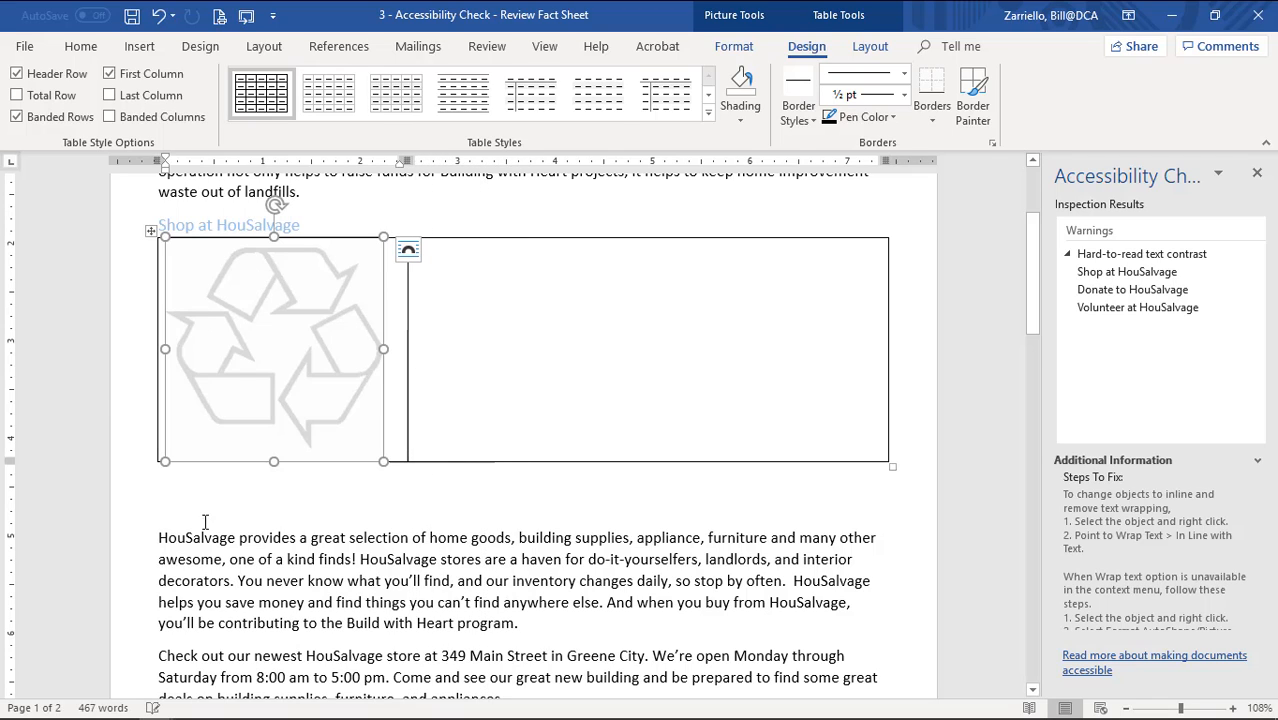
Move the two HouSalvage store paragraphs into the table's right cell.
scroll(142, 540, down, 2)
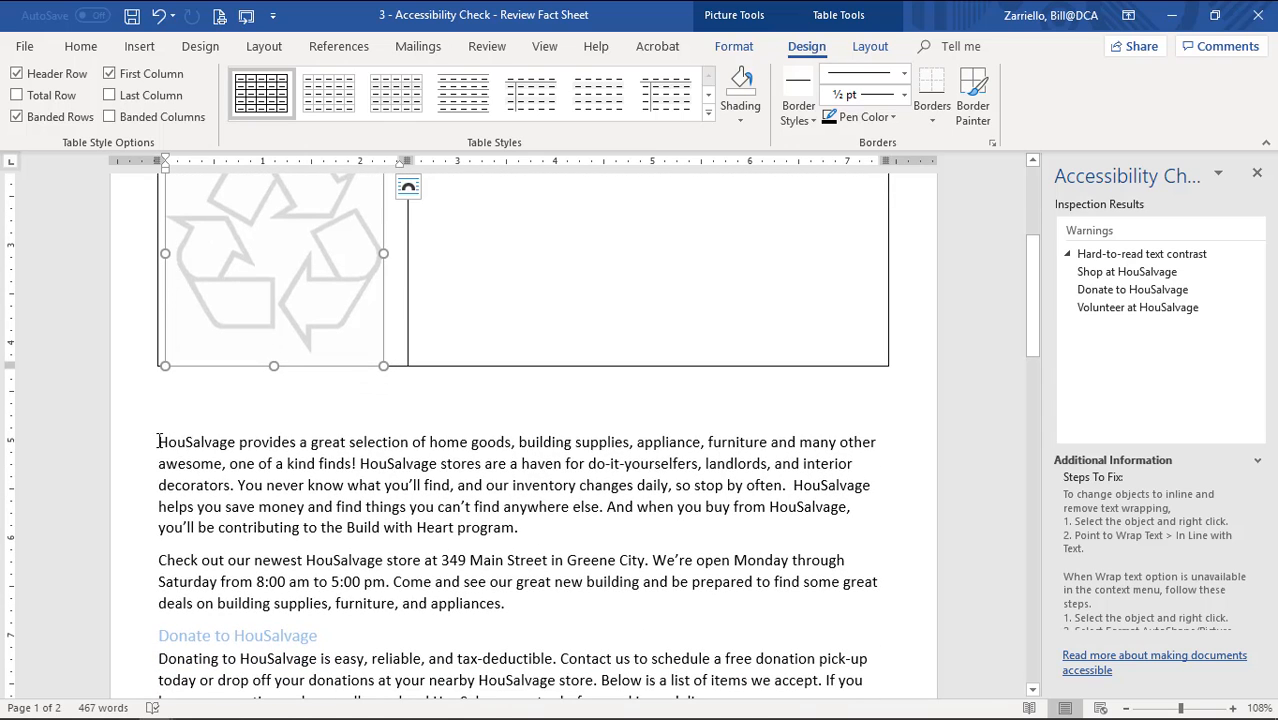
drag(158, 441, 510, 607)
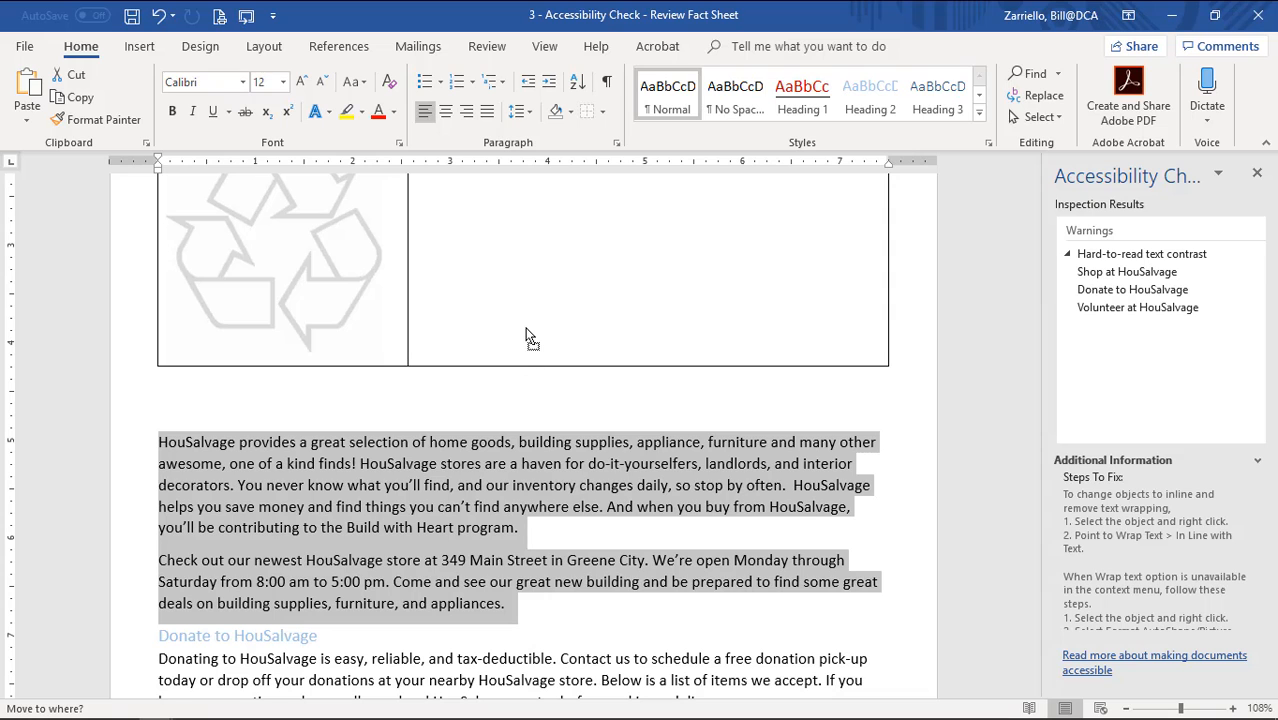
right_click(527, 337)
drag(527, 337, 530, 340)
scroll(538, 367, up, 2)
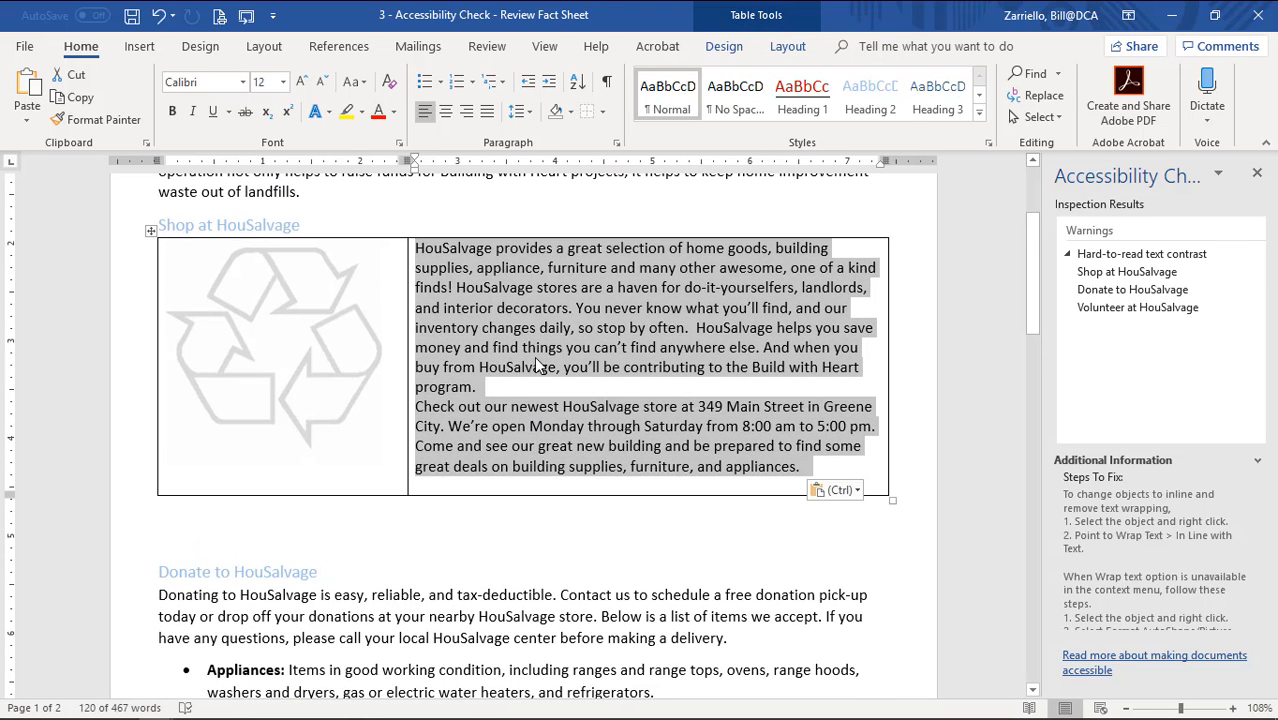
Delete the leftover empty lines below the table and above Donate to HouSalvage.
click(162, 530)
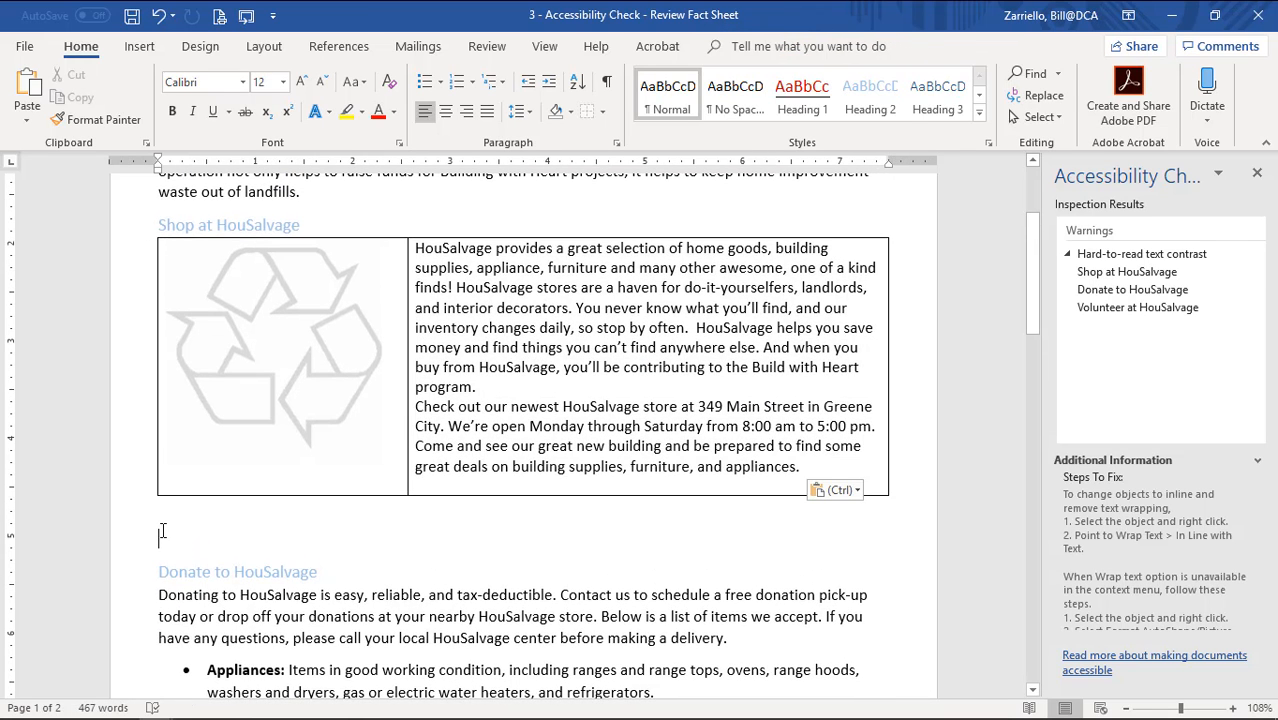
key(BackSpace)
scroll(240, 535, down, 8)
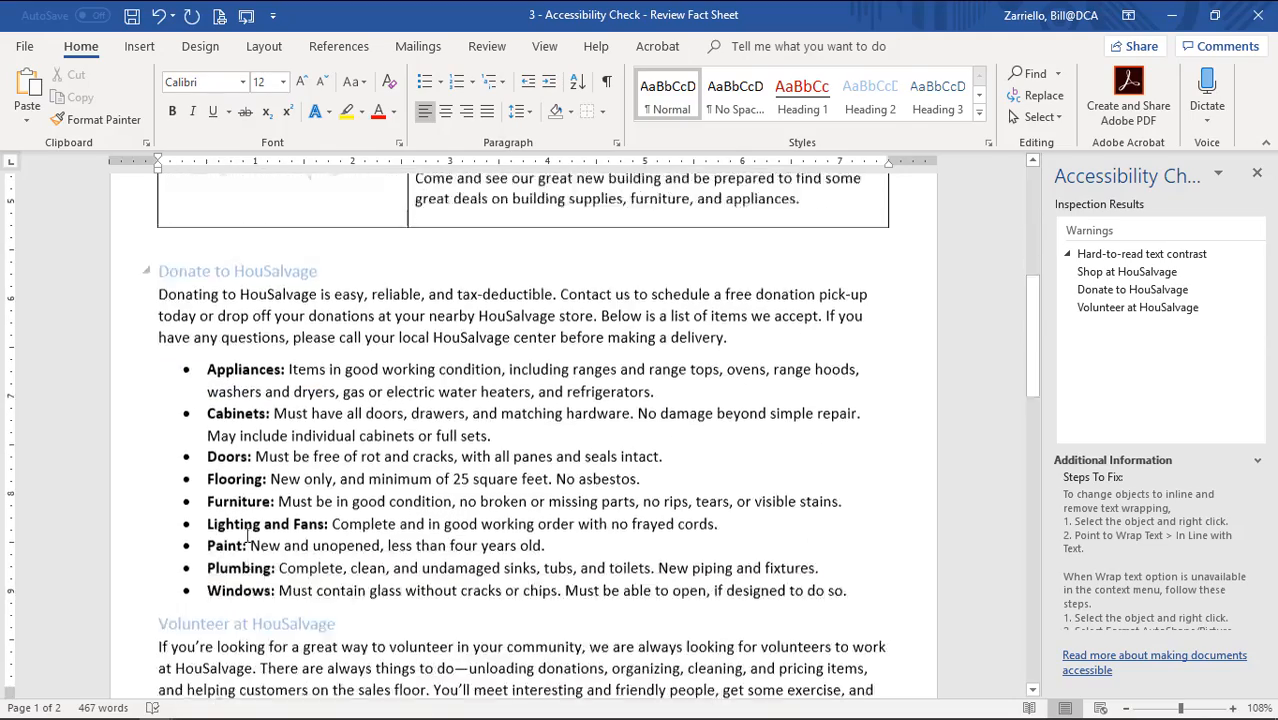
scroll(248, 535, up, 5)
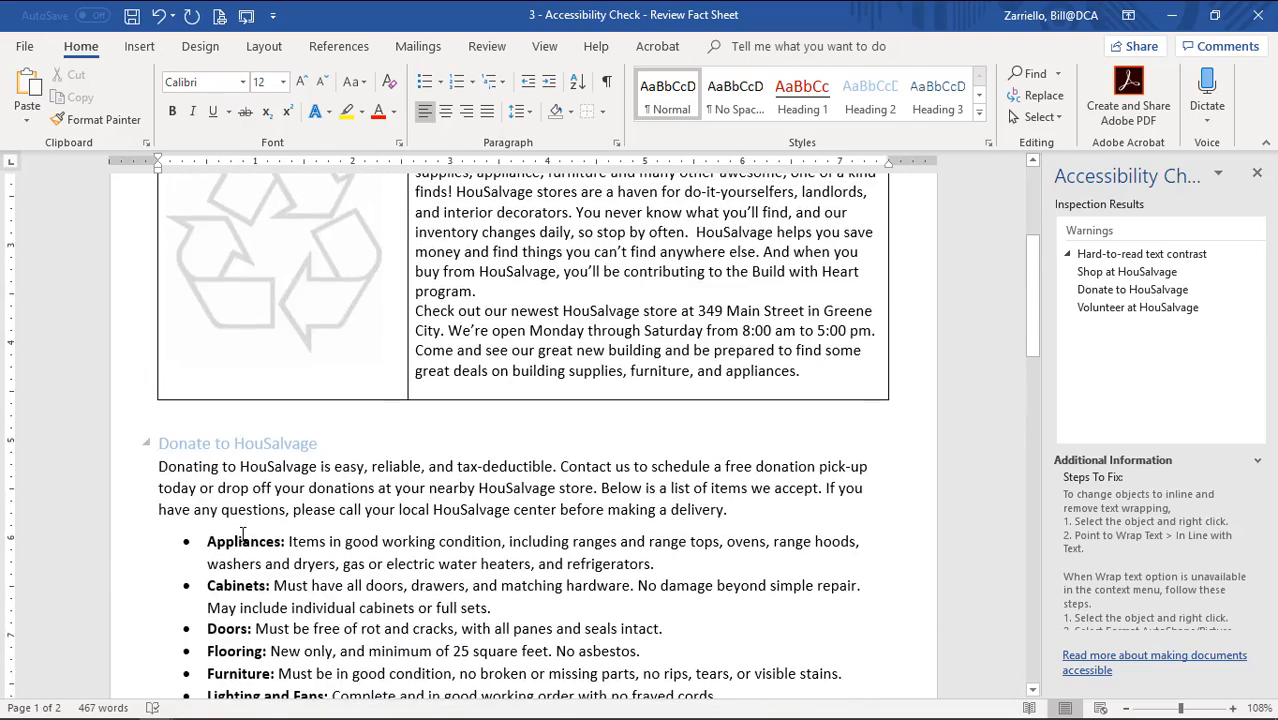
key(Delete)
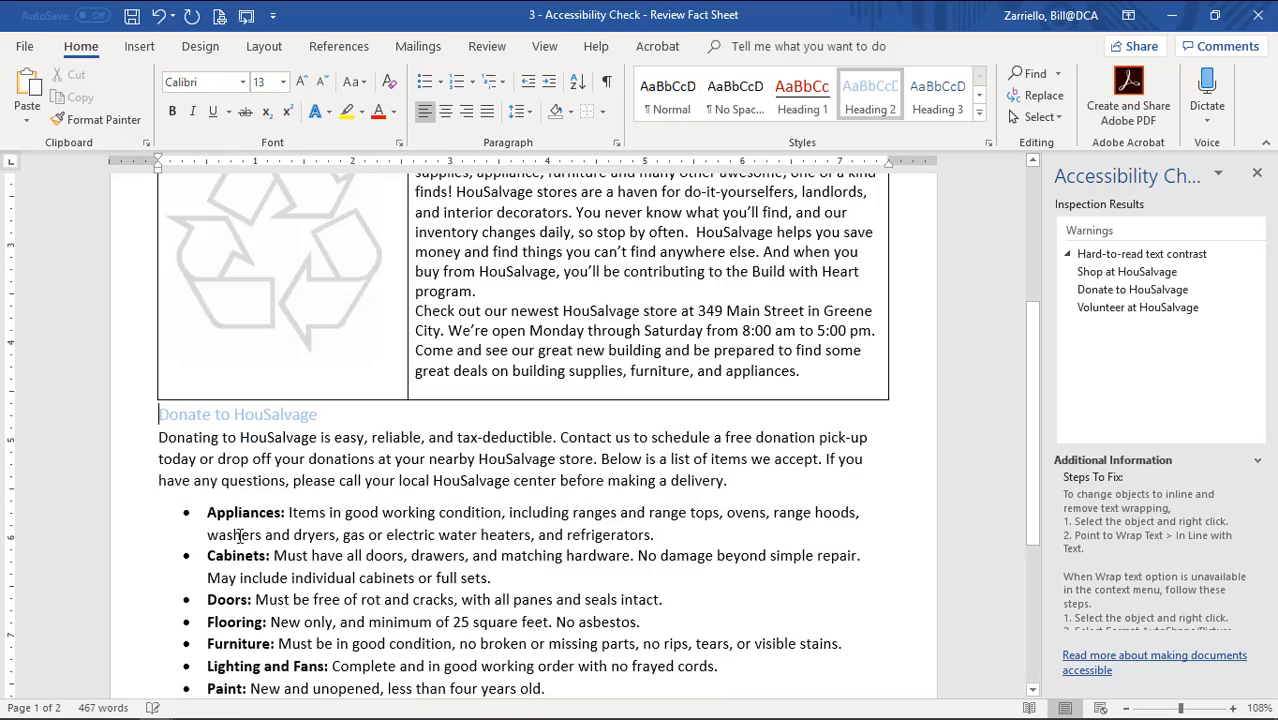
scroll(241, 530, down, 4)
scroll(241, 530, up, 10)
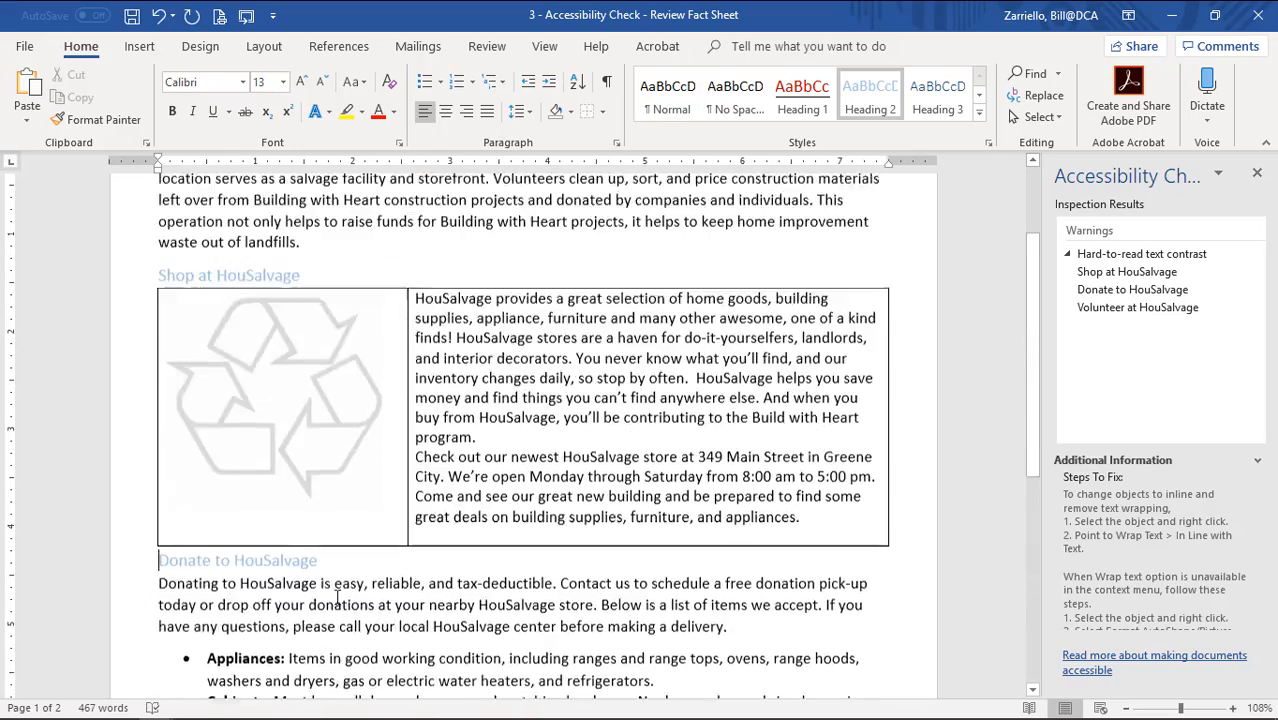
click(317, 620)
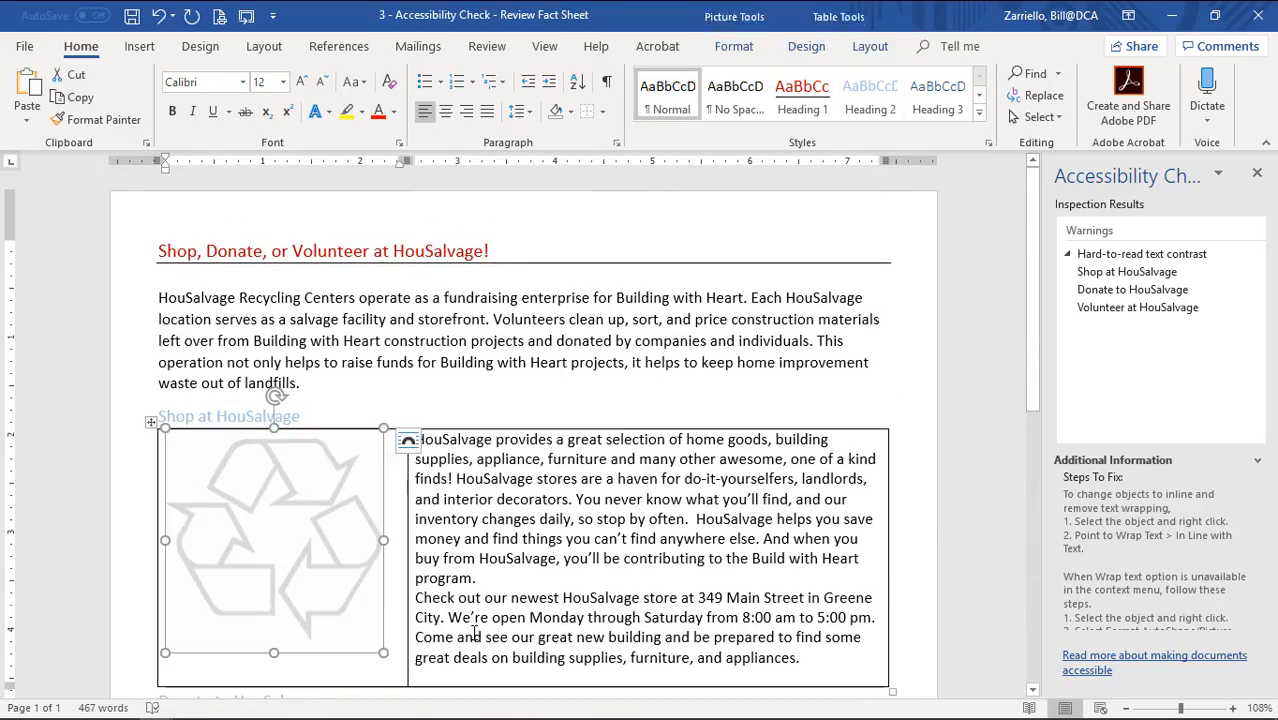
Select the recycle picture's table and apply No Border from the Borders menu.
click(473, 635)
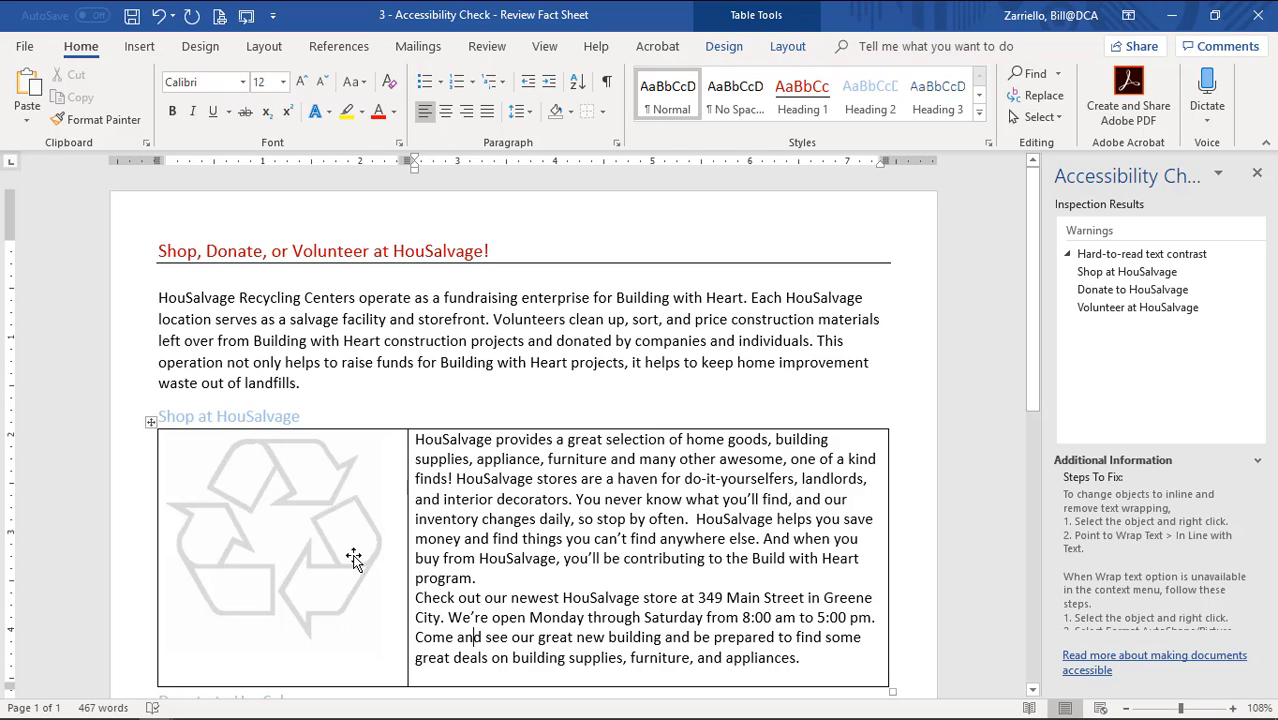
click(150, 421)
click(123, 486)
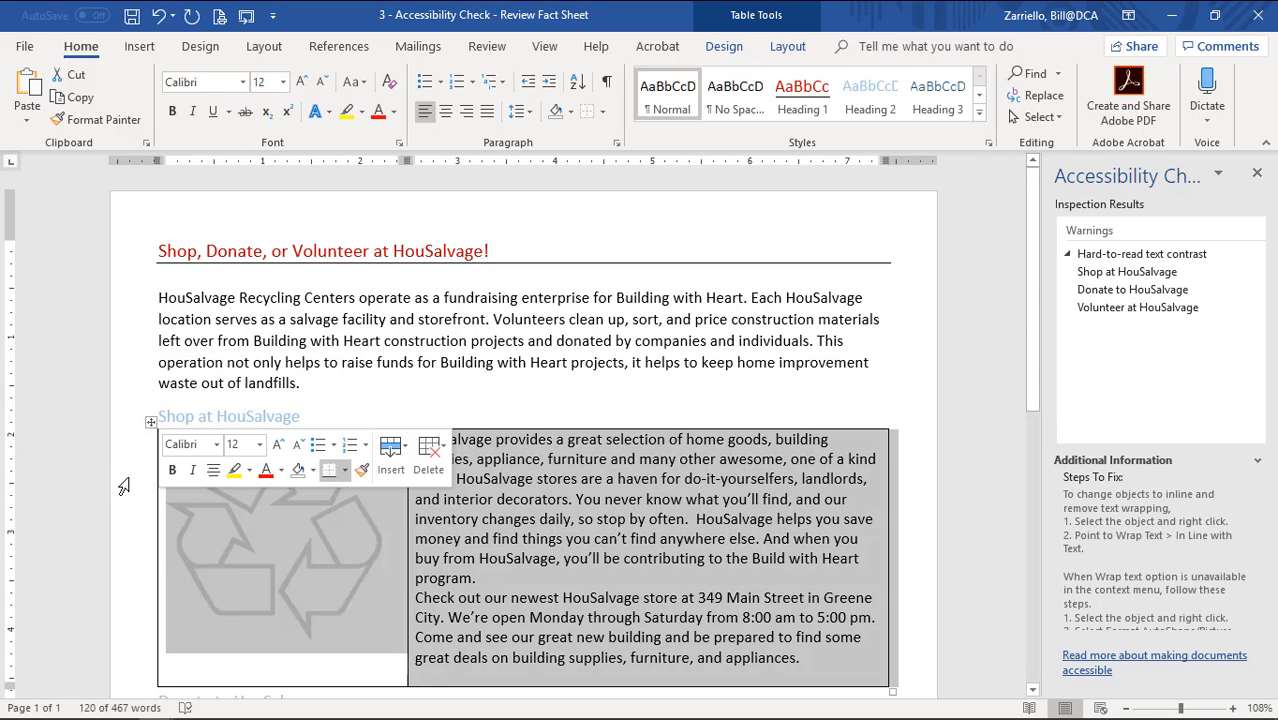
click(603, 111)
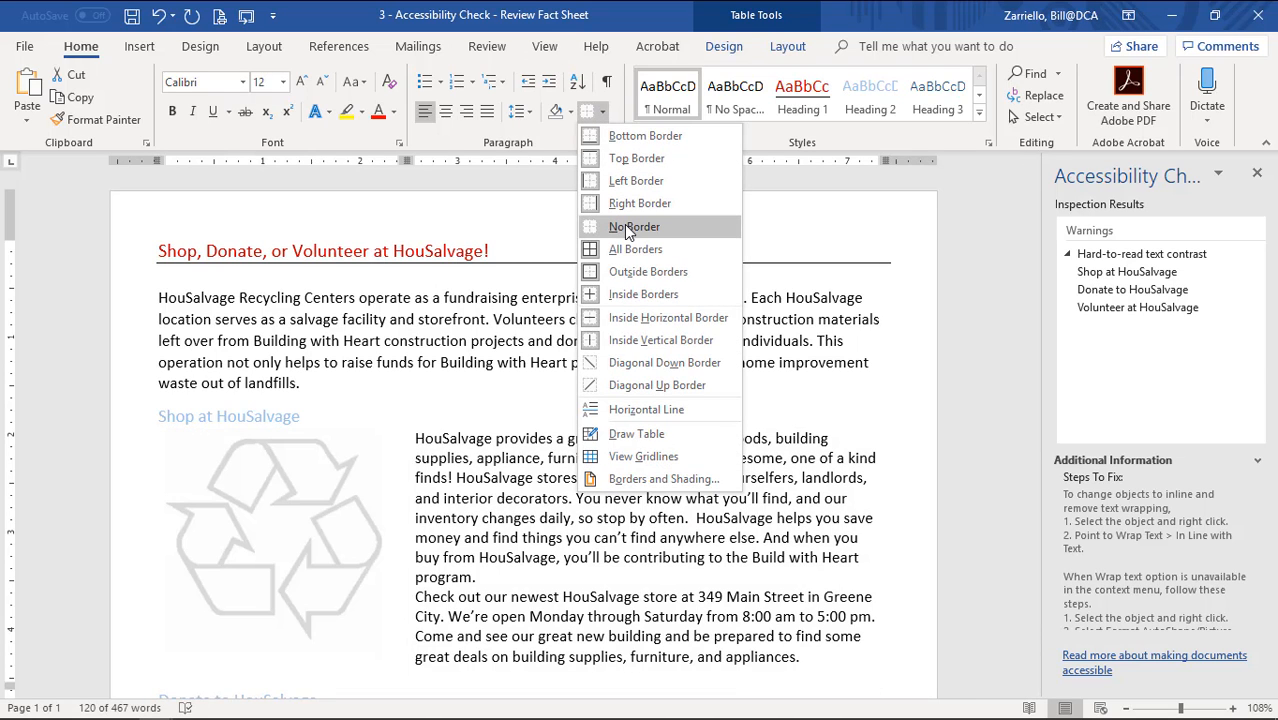
click(627, 227)
click(574, 478)
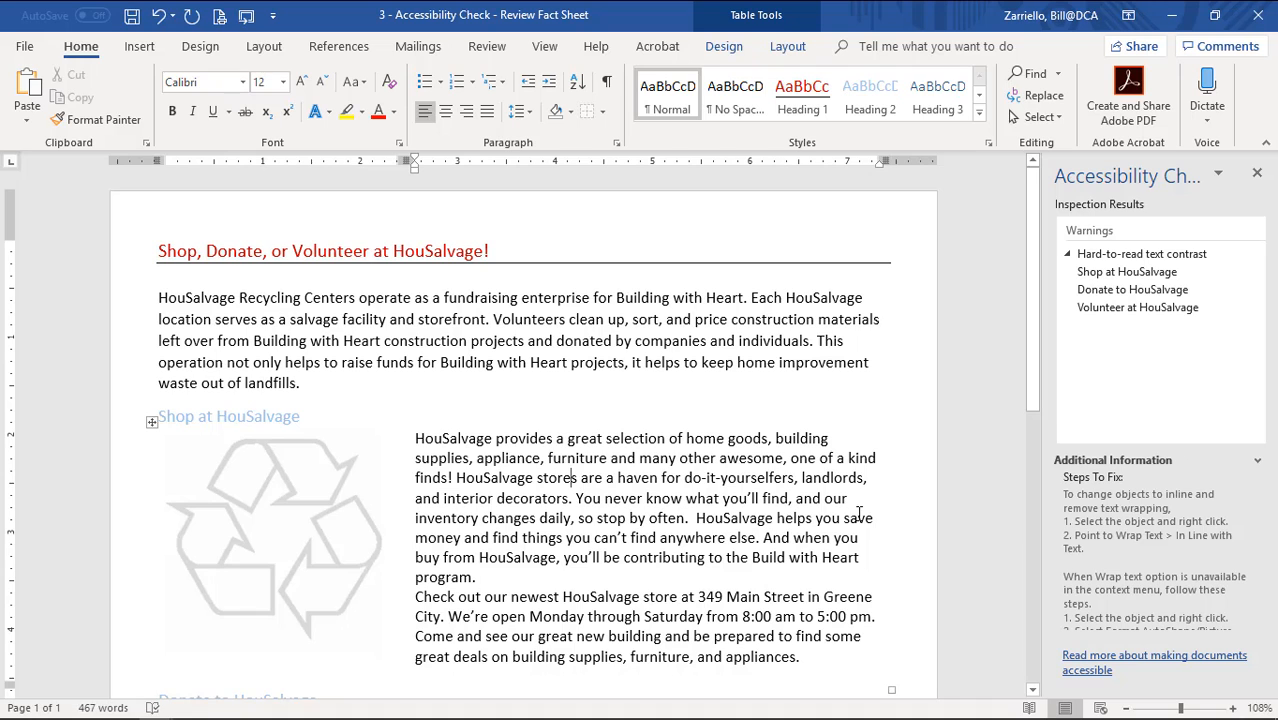
scroll(860, 512, down, 3)
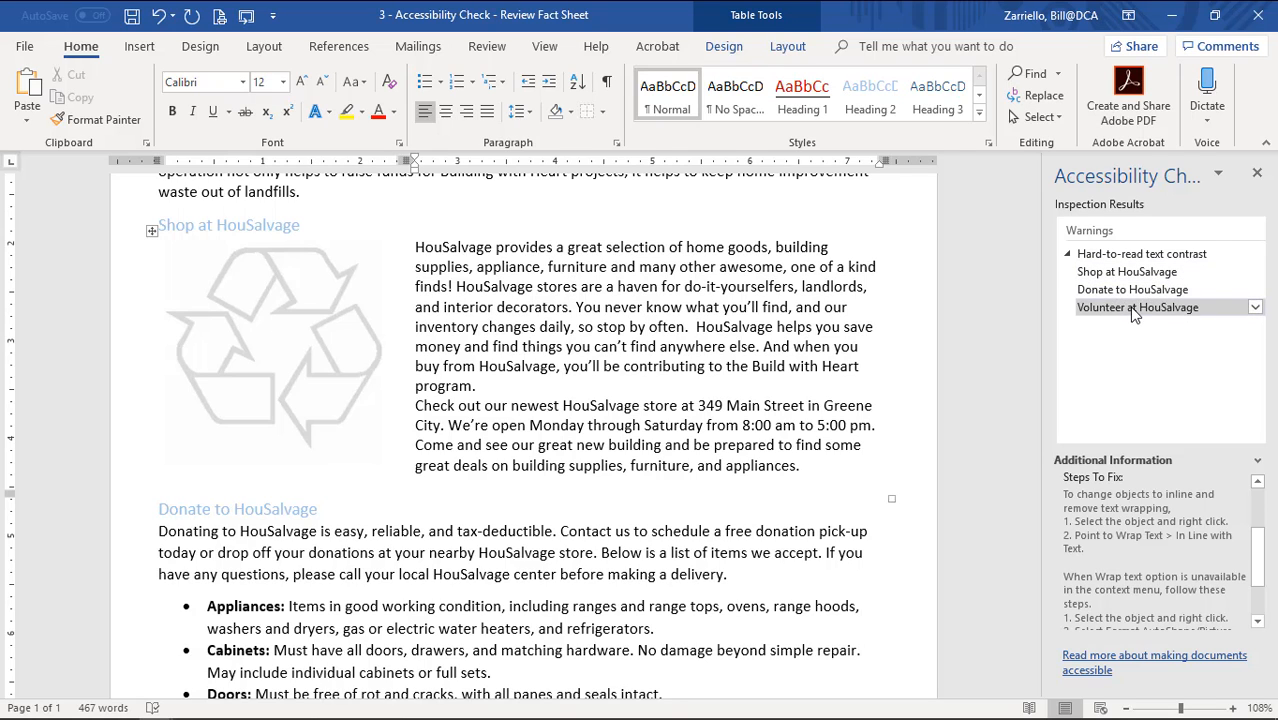
scroll(613, 371, up, 3)
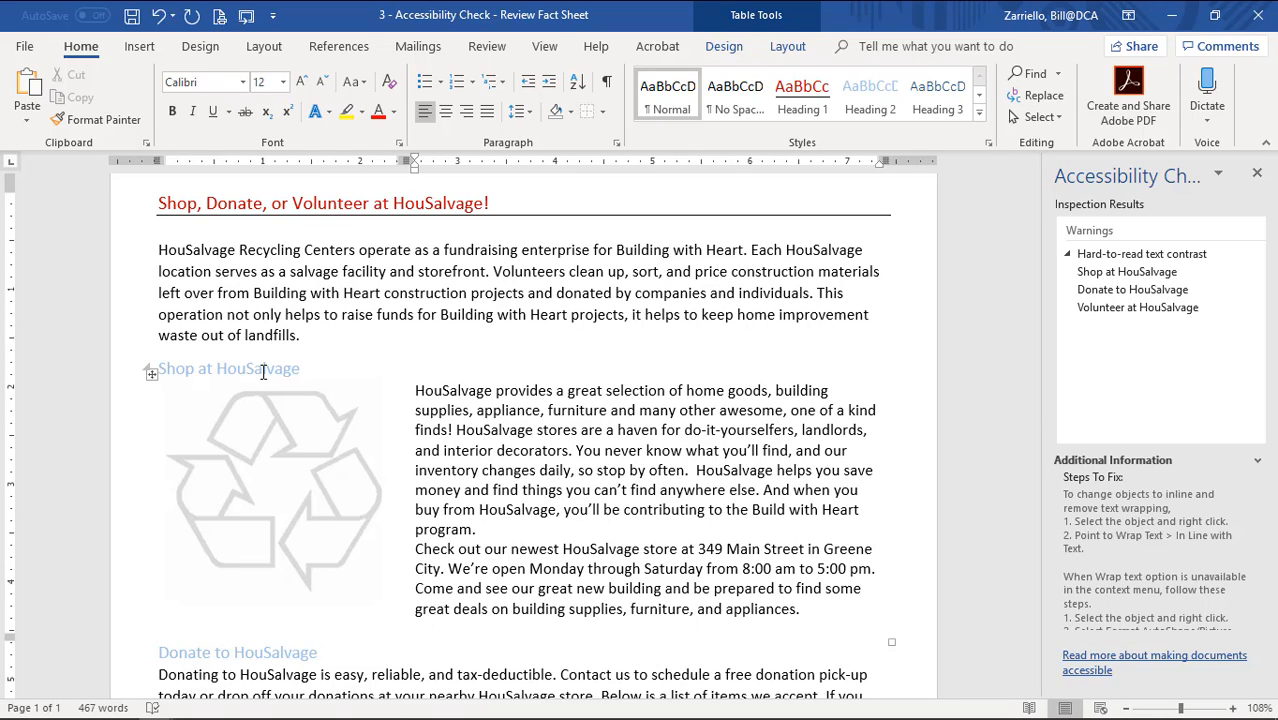
Modify the Heading 2 style's font colour to Dark Blue.
right_click(868, 110)
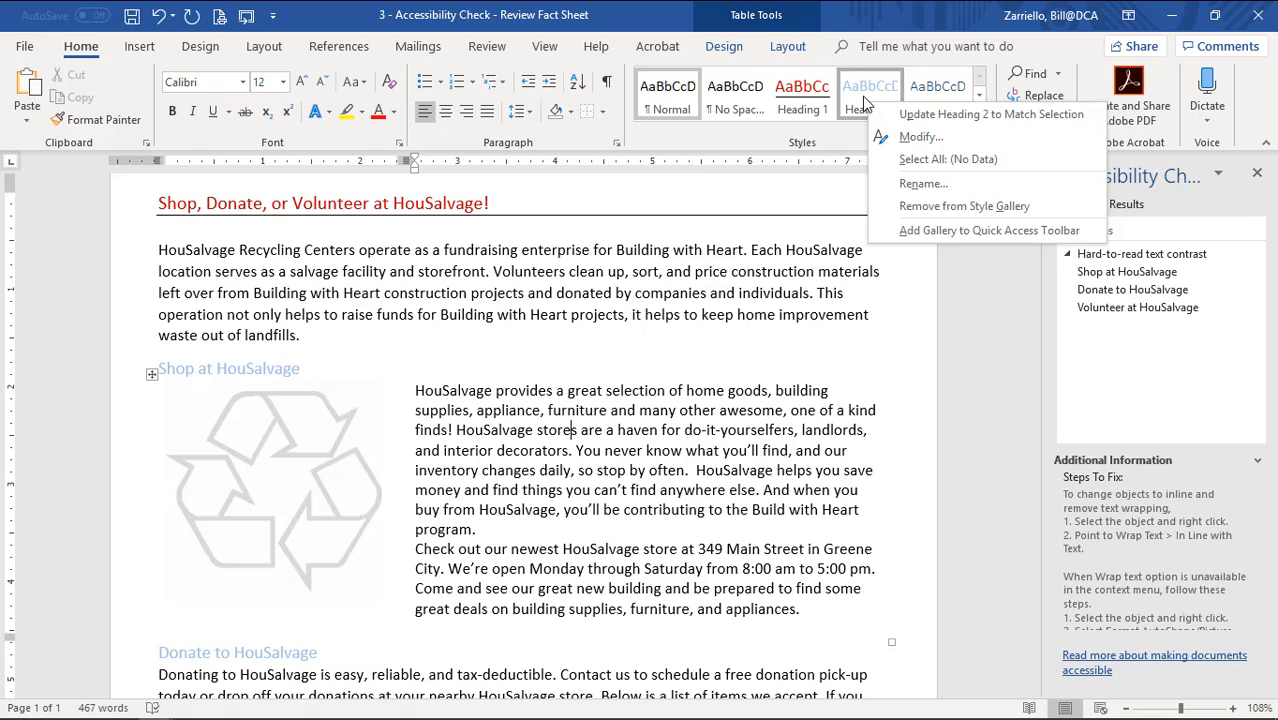
click(915, 137)
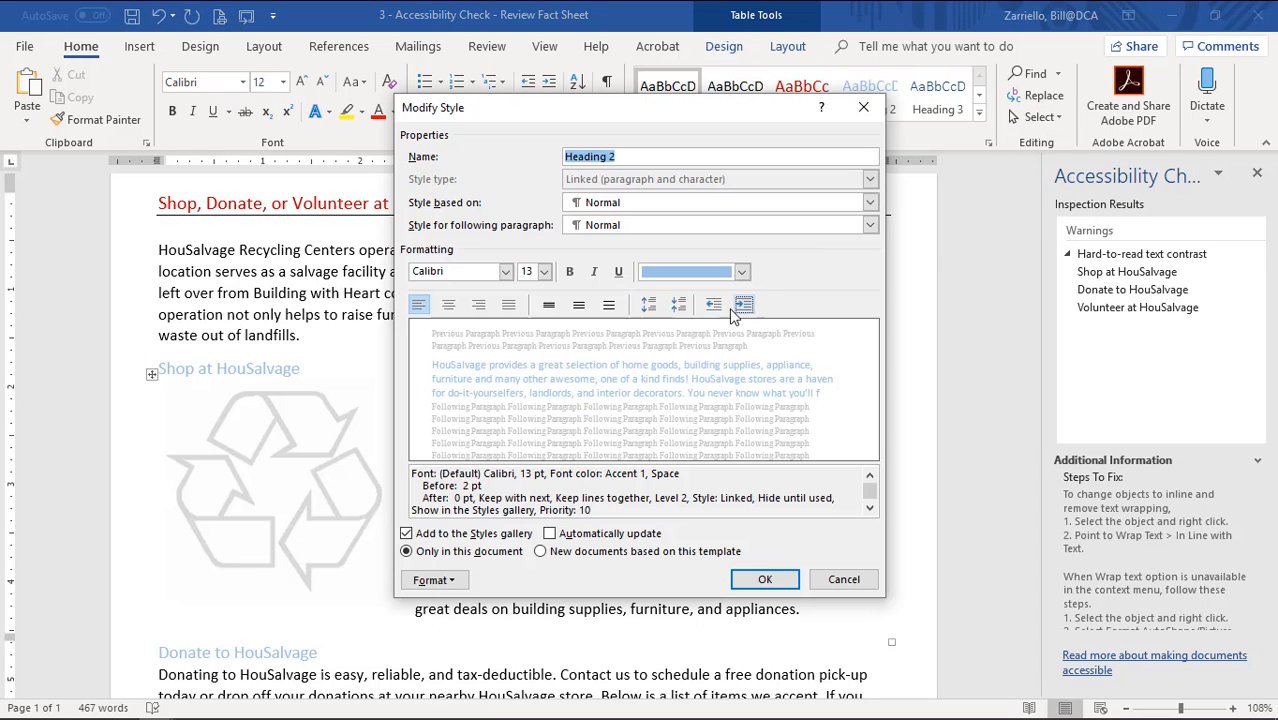
click(742, 271)
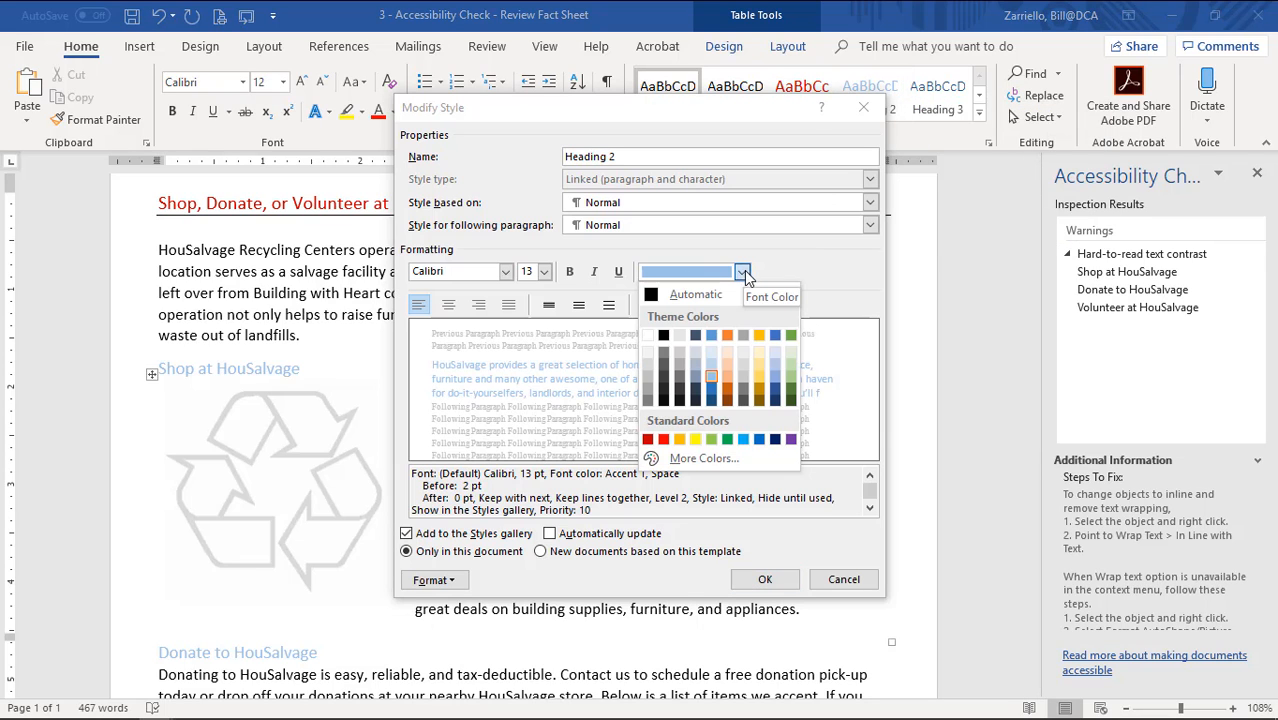
click(775, 440)
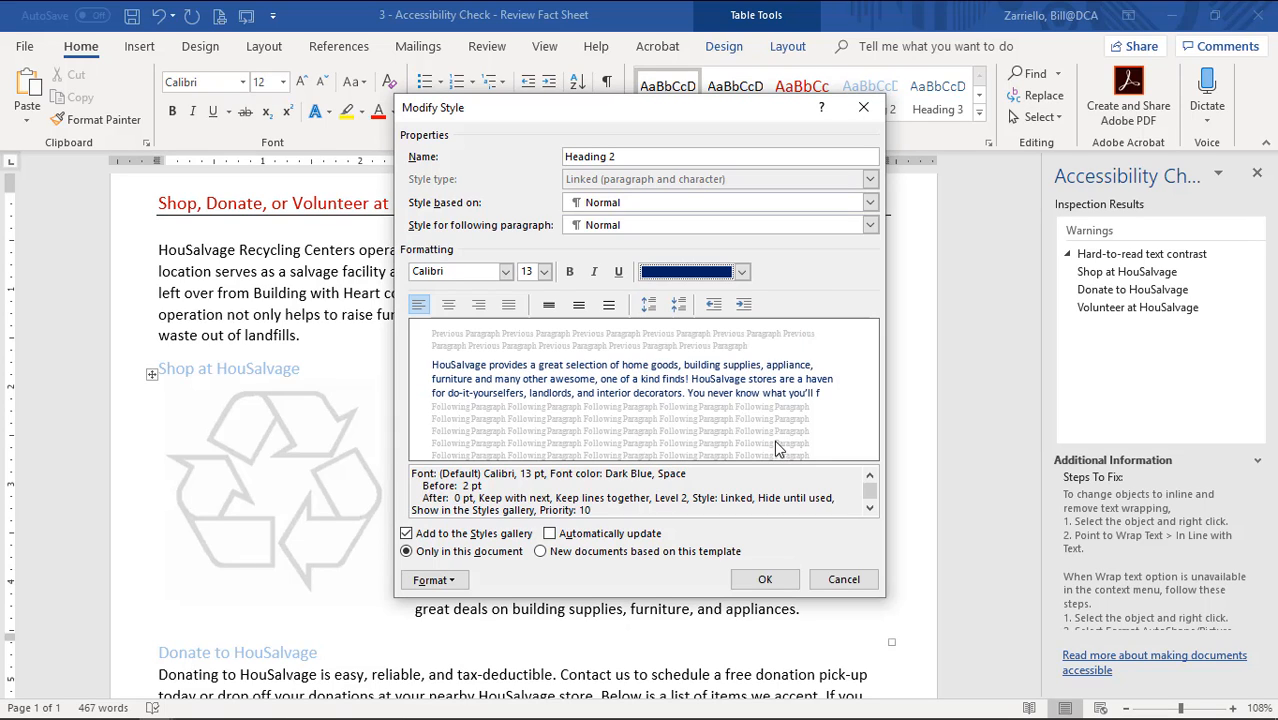
click(765, 581)
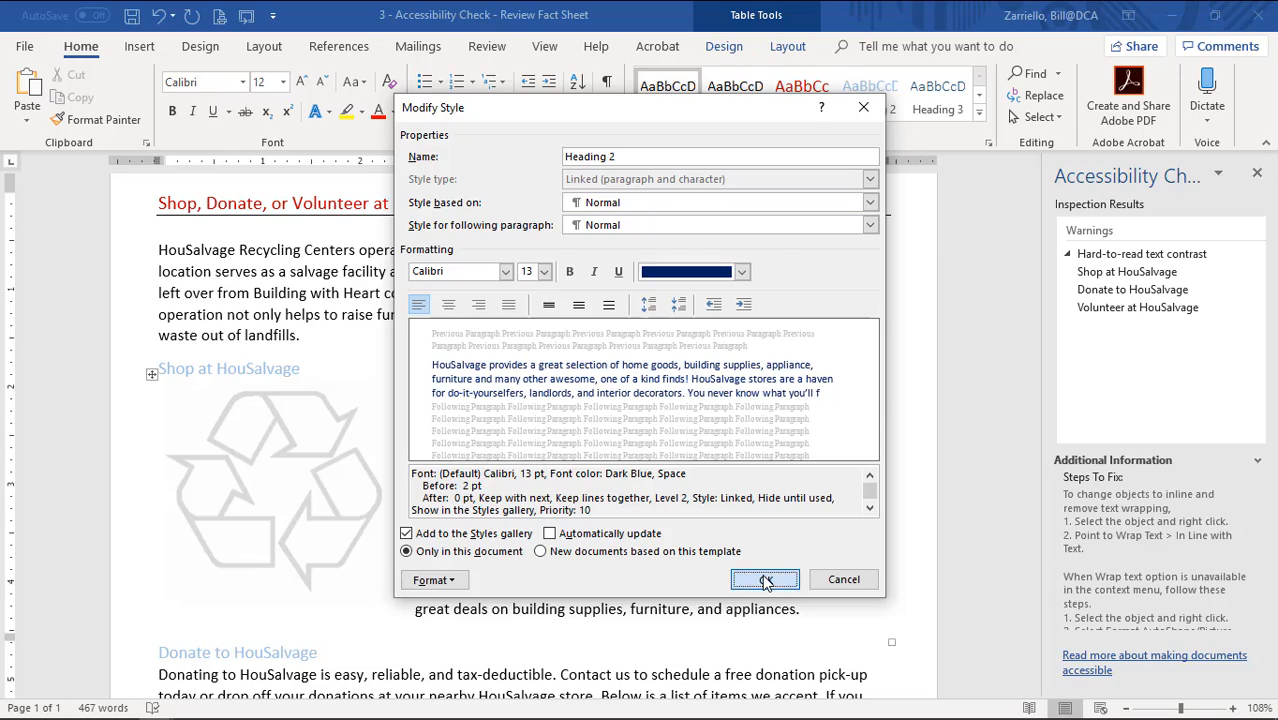
scroll(275, 358, down, 1)
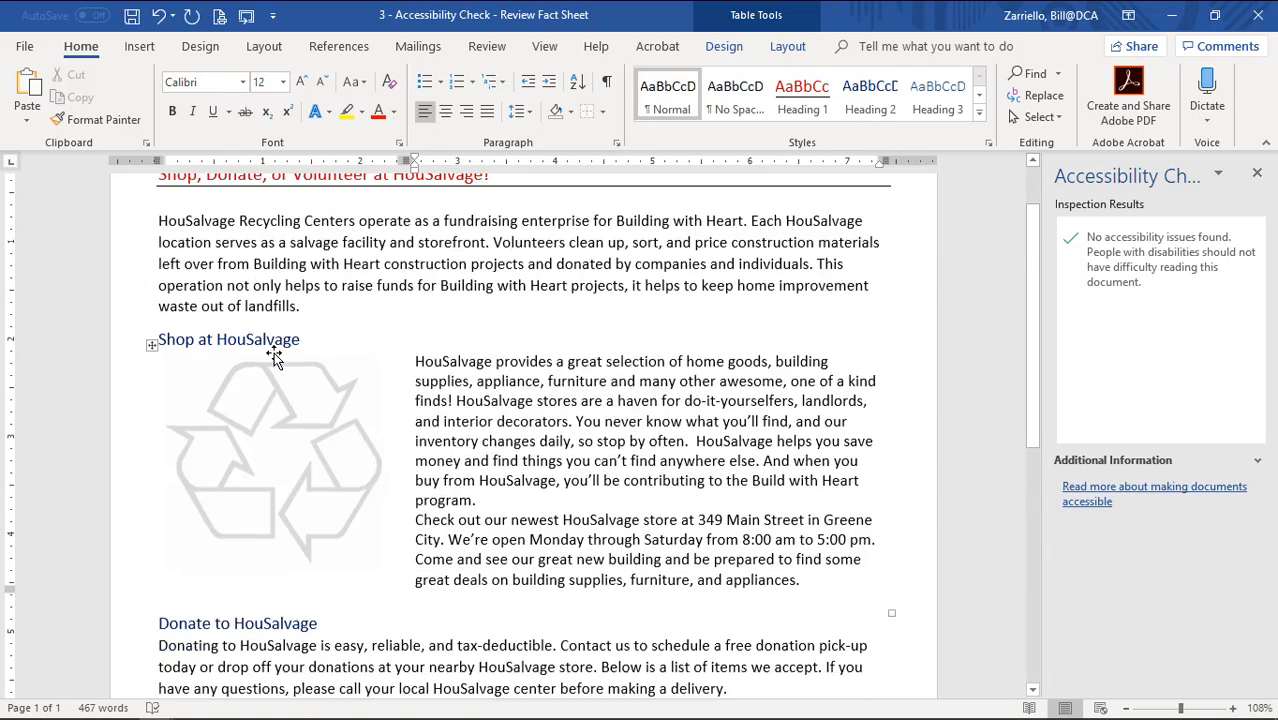
Close the Accessibility Checker pane beside the fact sheet.
scroll(275, 358, down, 8)
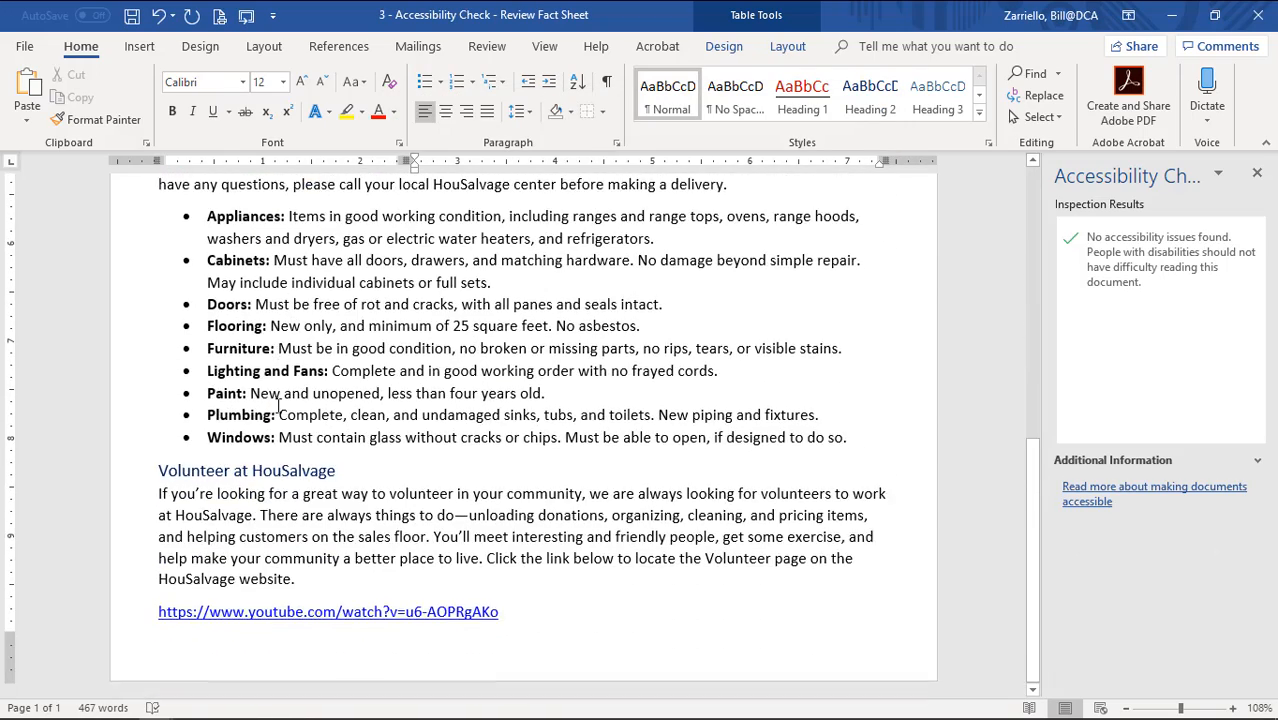
scroll(295, 500, up, 10)
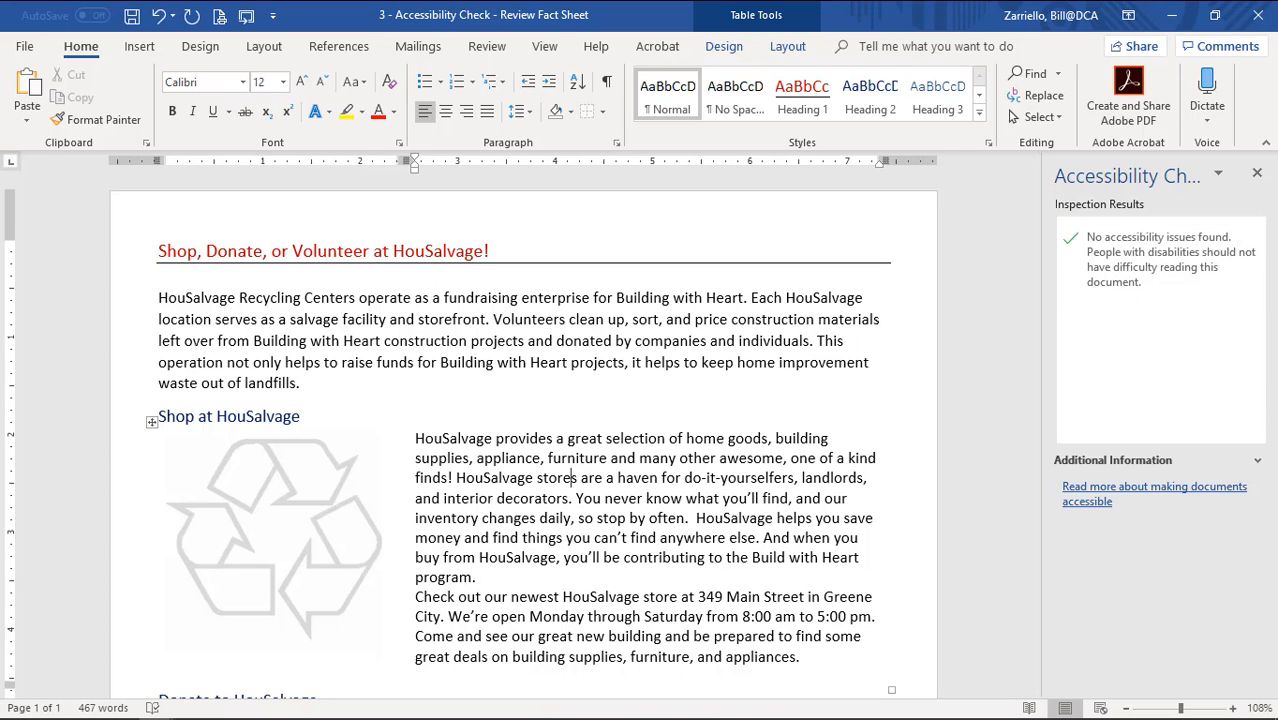
click(1257, 173)
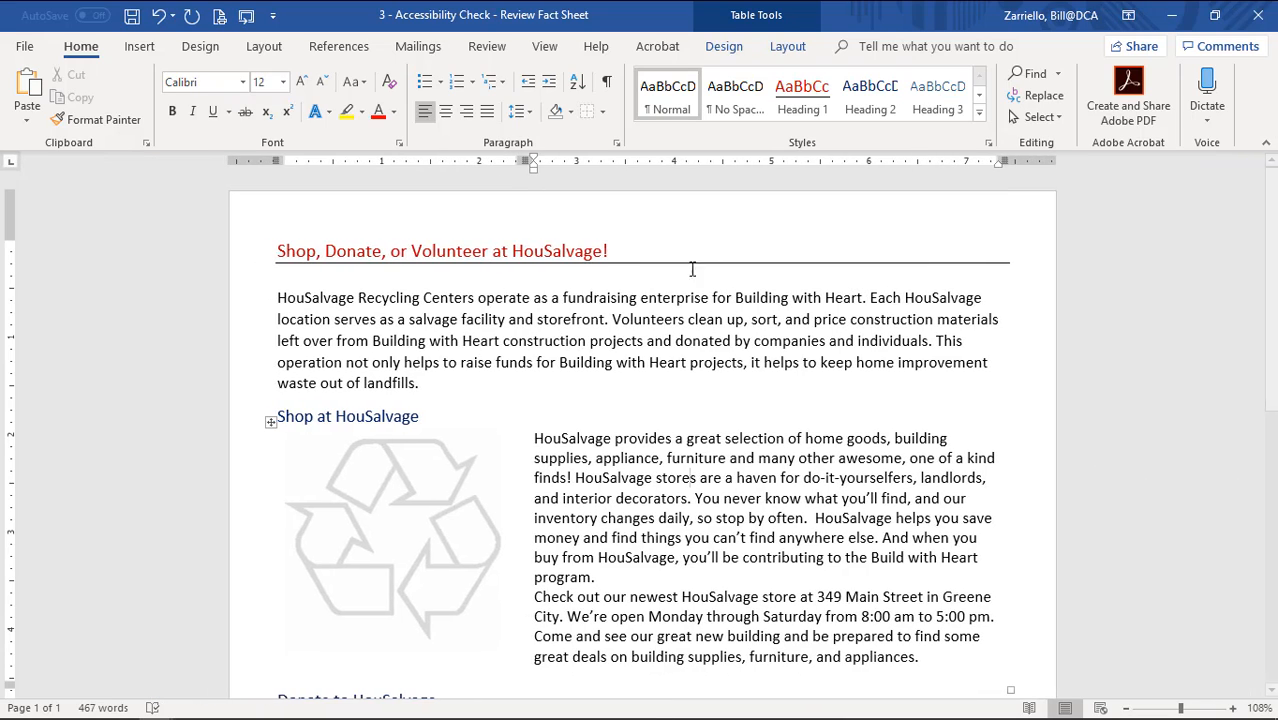
Scroll through the fact sheet, briefly selecting the recycling image and then deselecting it in the title.
scroll(653, 349, down, 5)
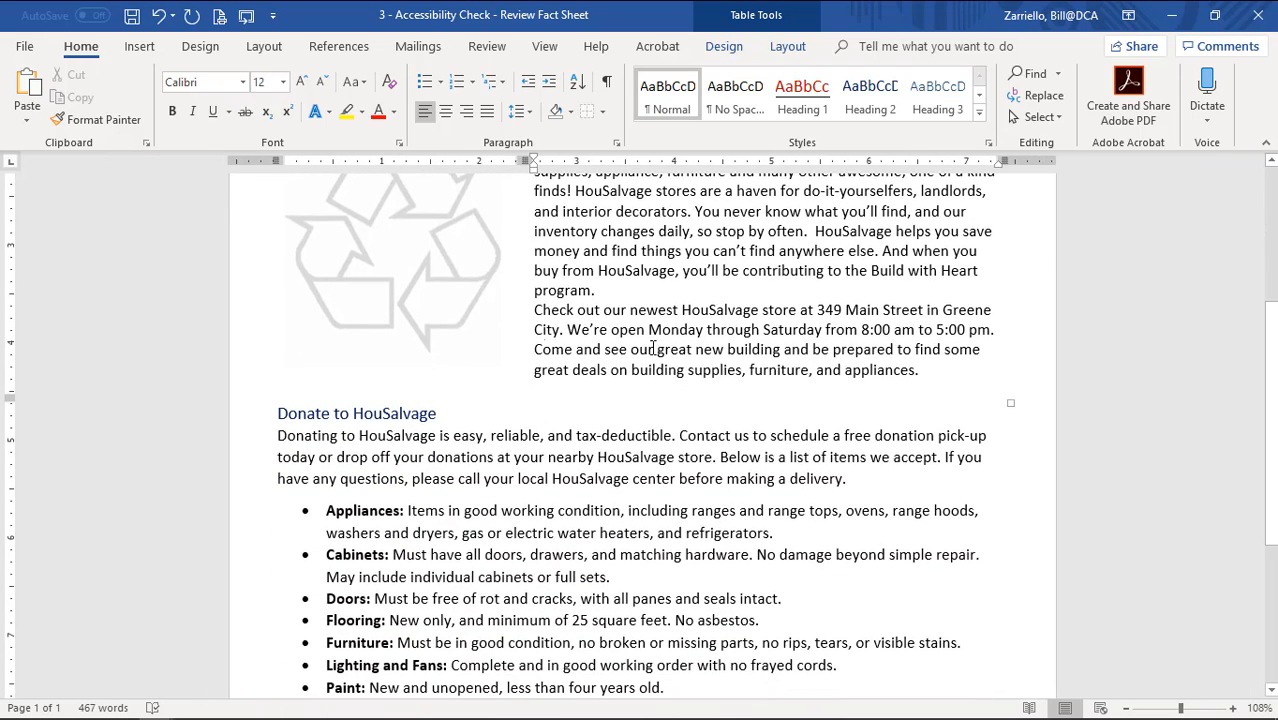
click(475, 309)
scroll(665, 338, up, 1)
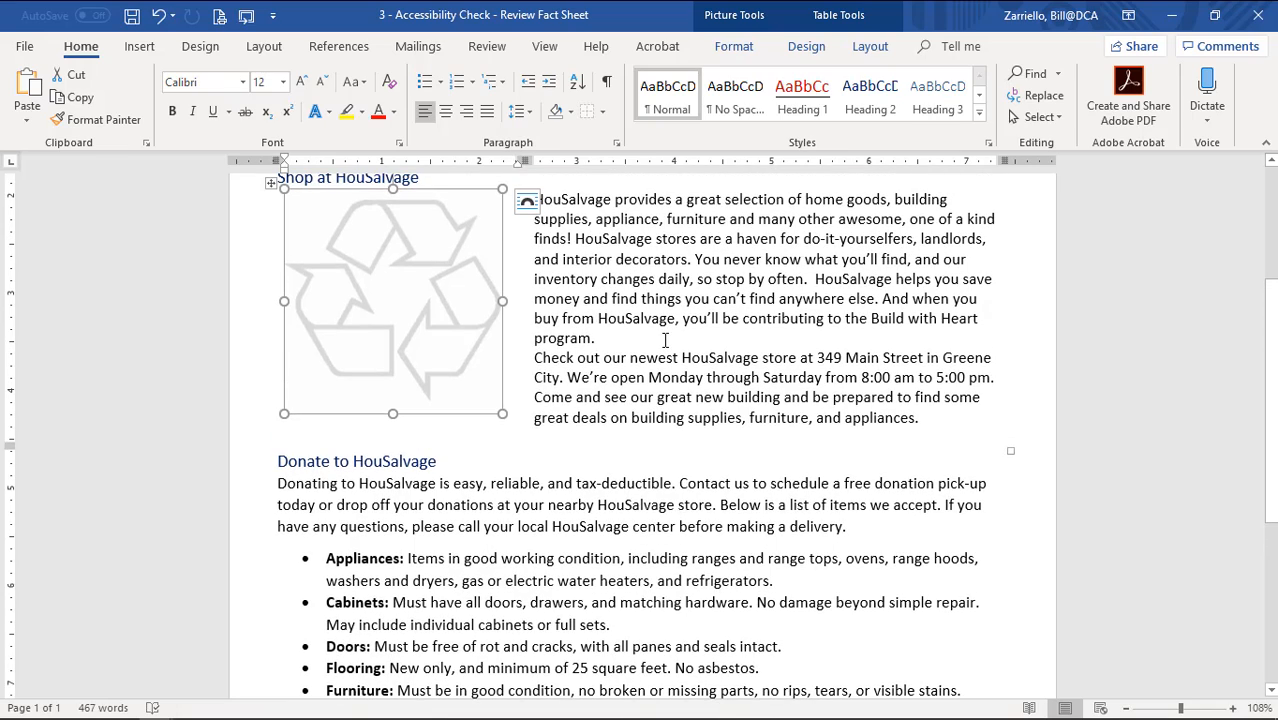
scroll(665, 340, up, 4)
click(544, 206)
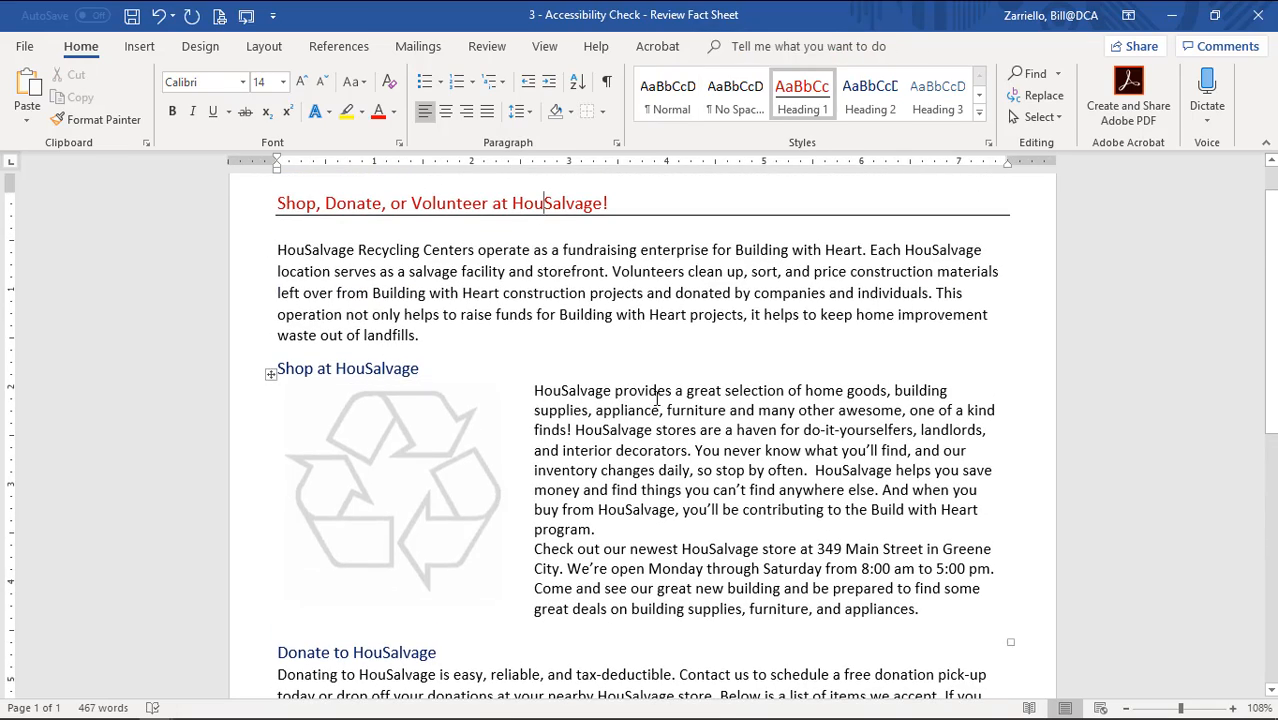
scroll(657, 398, down, 10)
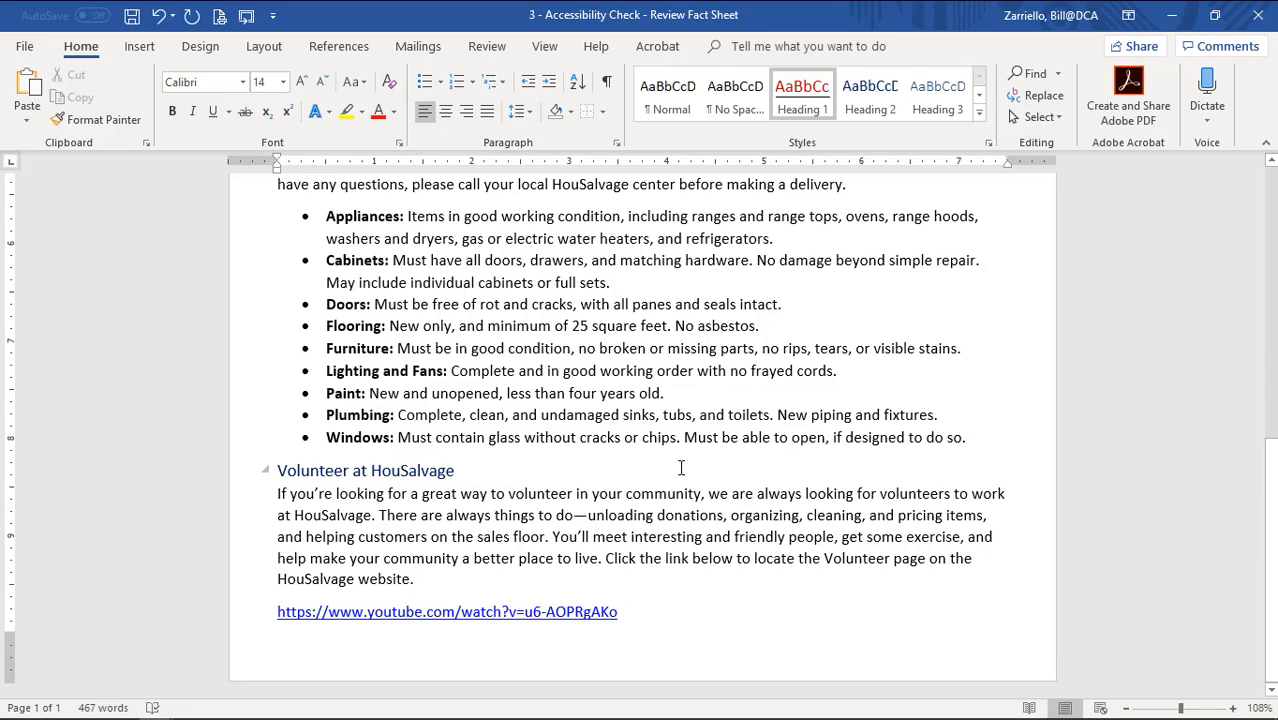
scroll(680, 468, up, 8)
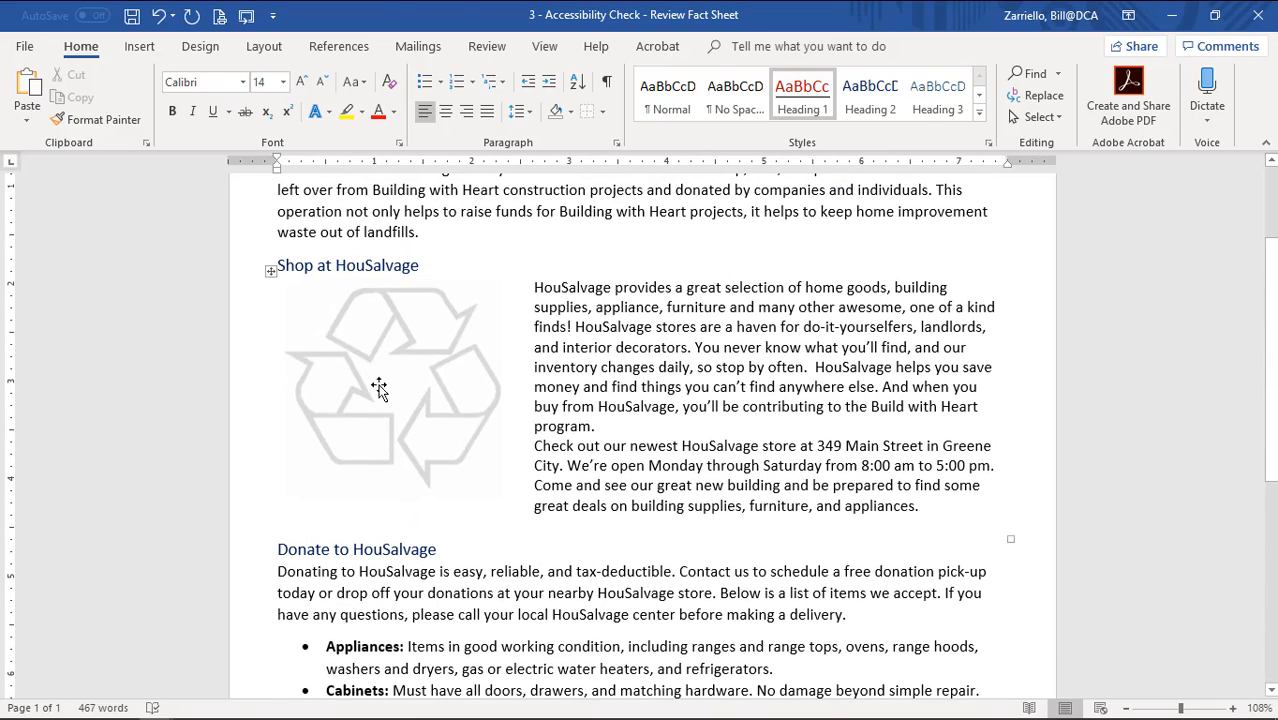
Recolour the recycling picture beside Shop at HouSalvage to Black and White: 75%.
click(380, 389)
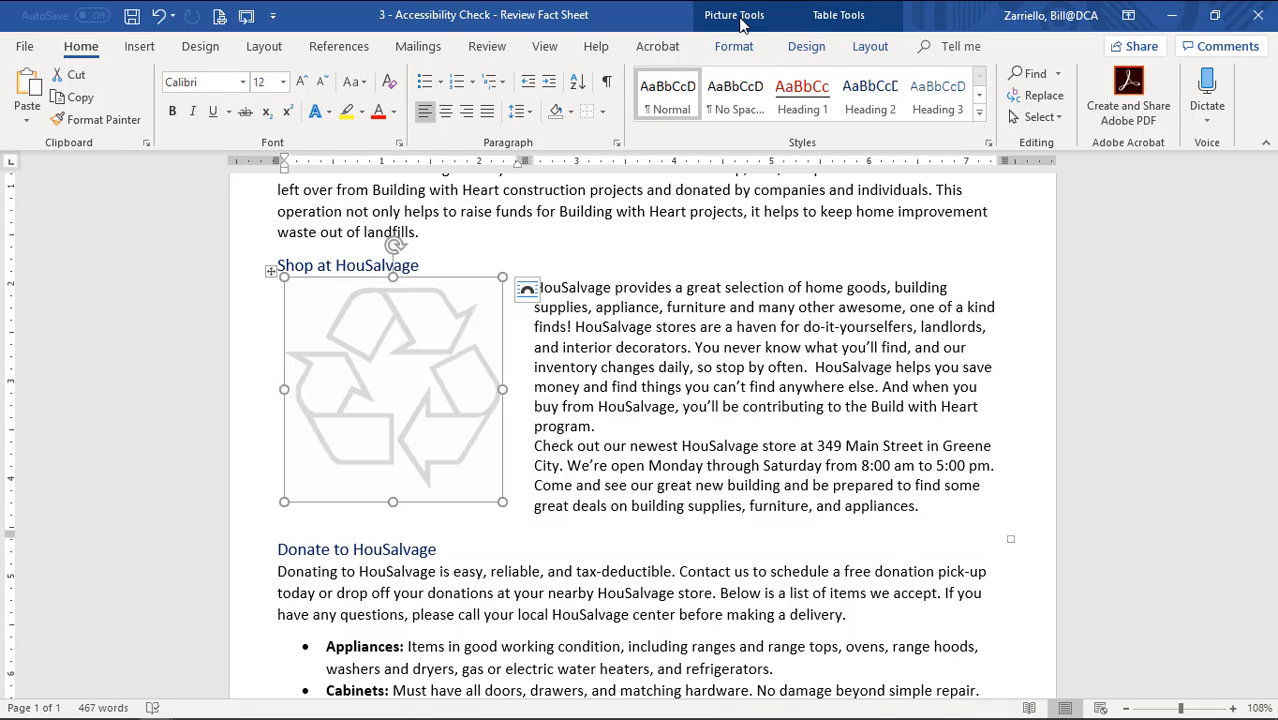
click(743, 52)
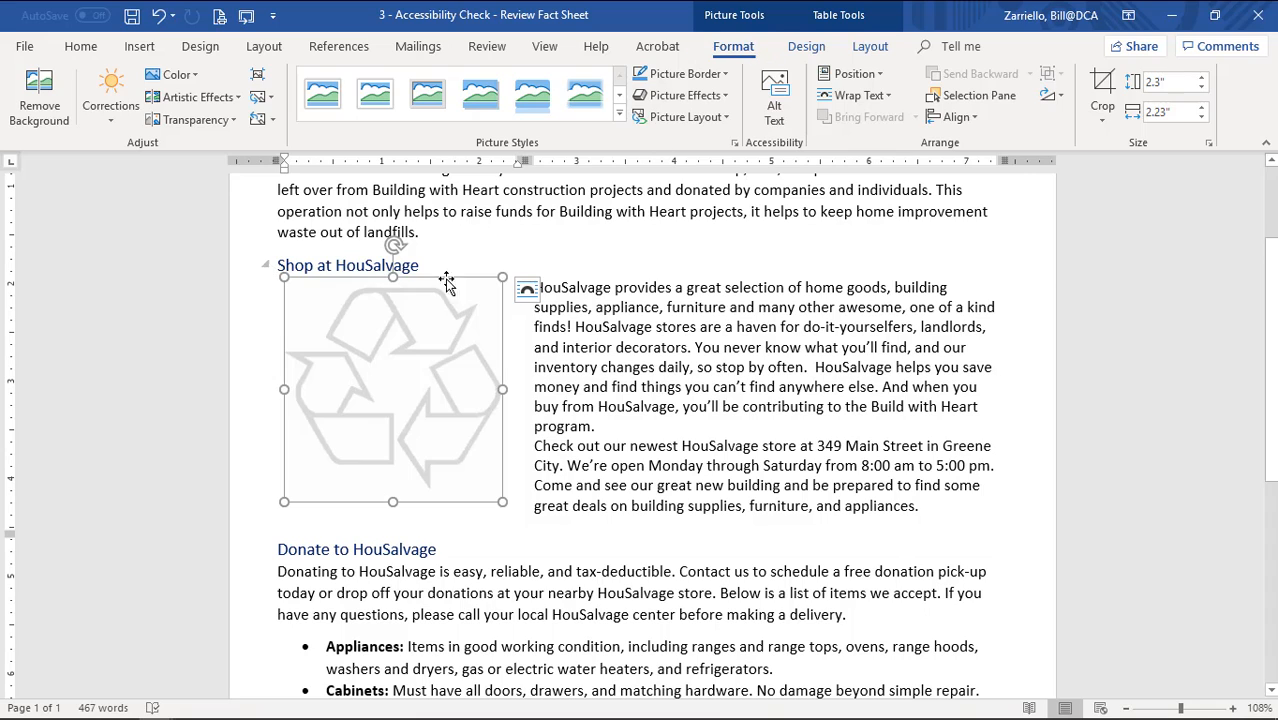
click(178, 75)
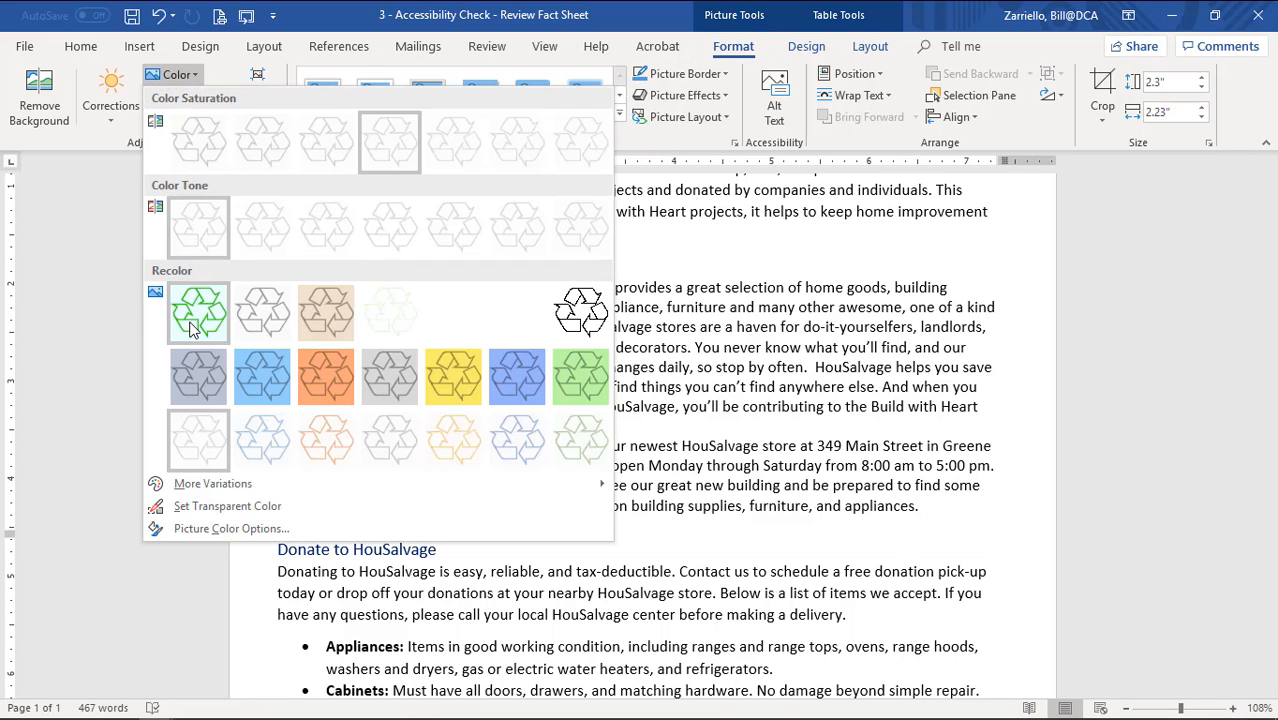
click(596, 316)
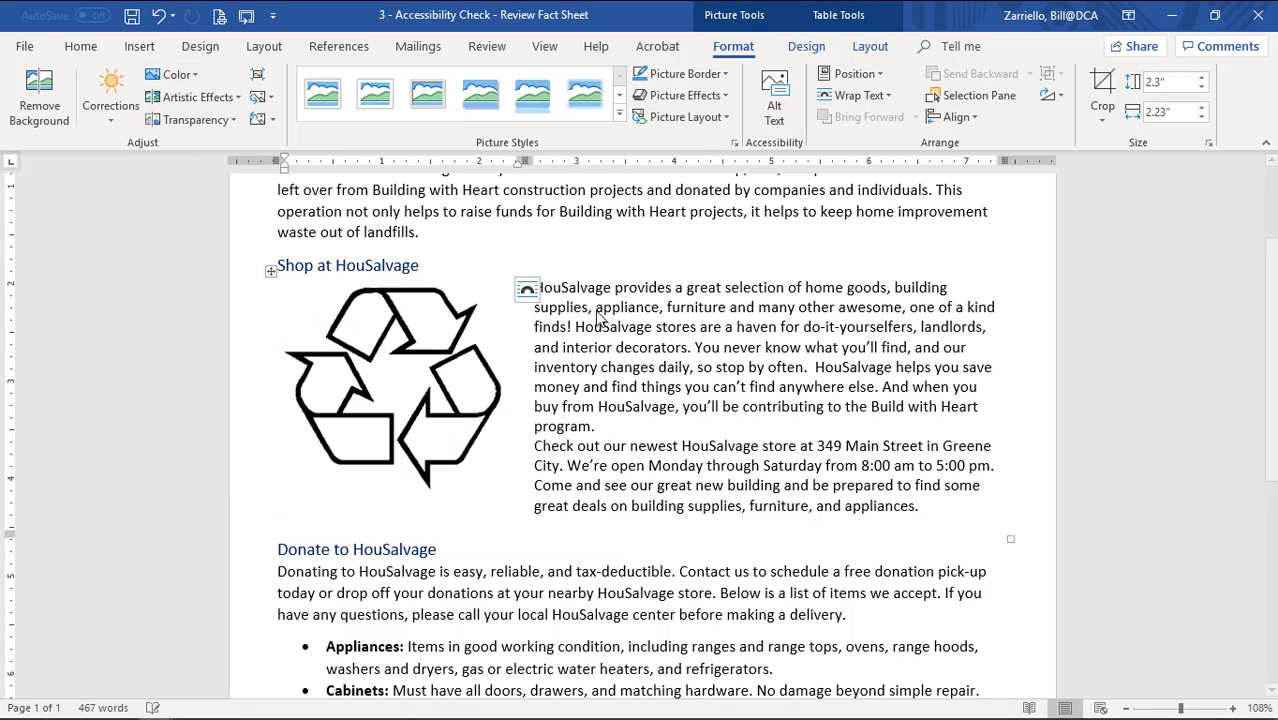
click(632, 386)
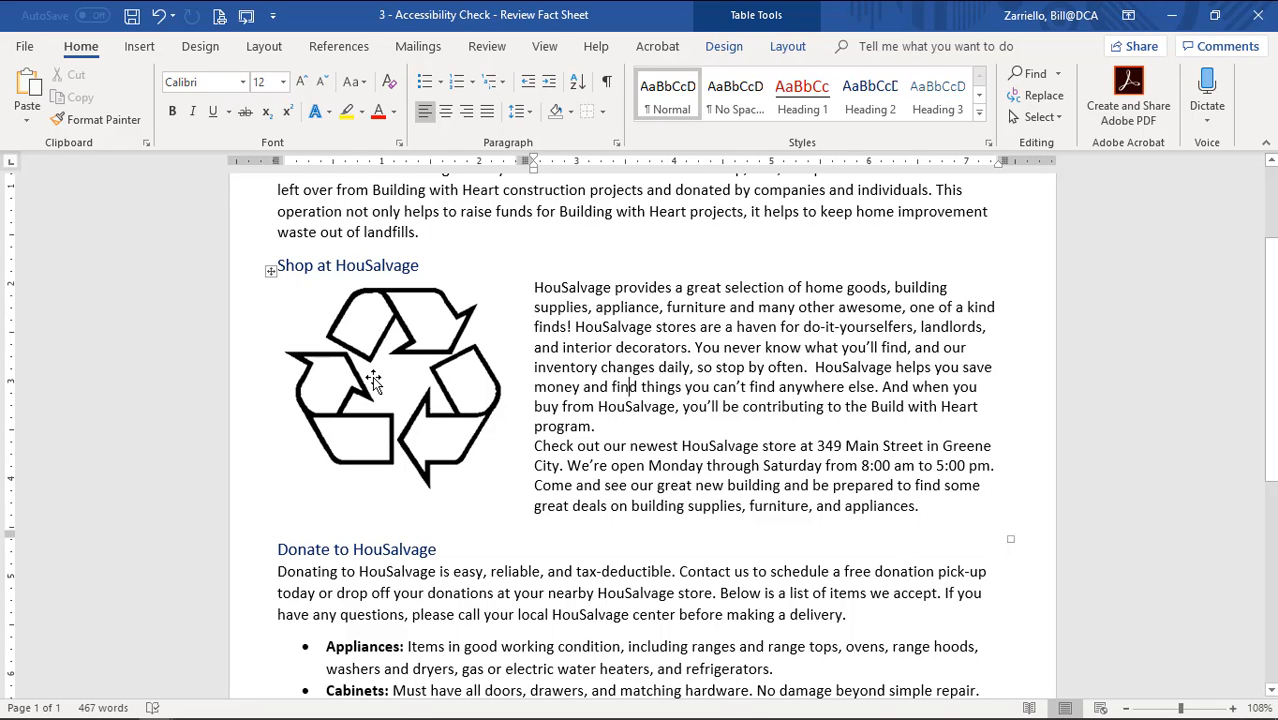
Modify the Heading 1 style's font colour to Automatic so the Shop, Donate, or Volunteer title turns black.
click(763, 441)
scroll(763, 441, up, 3)
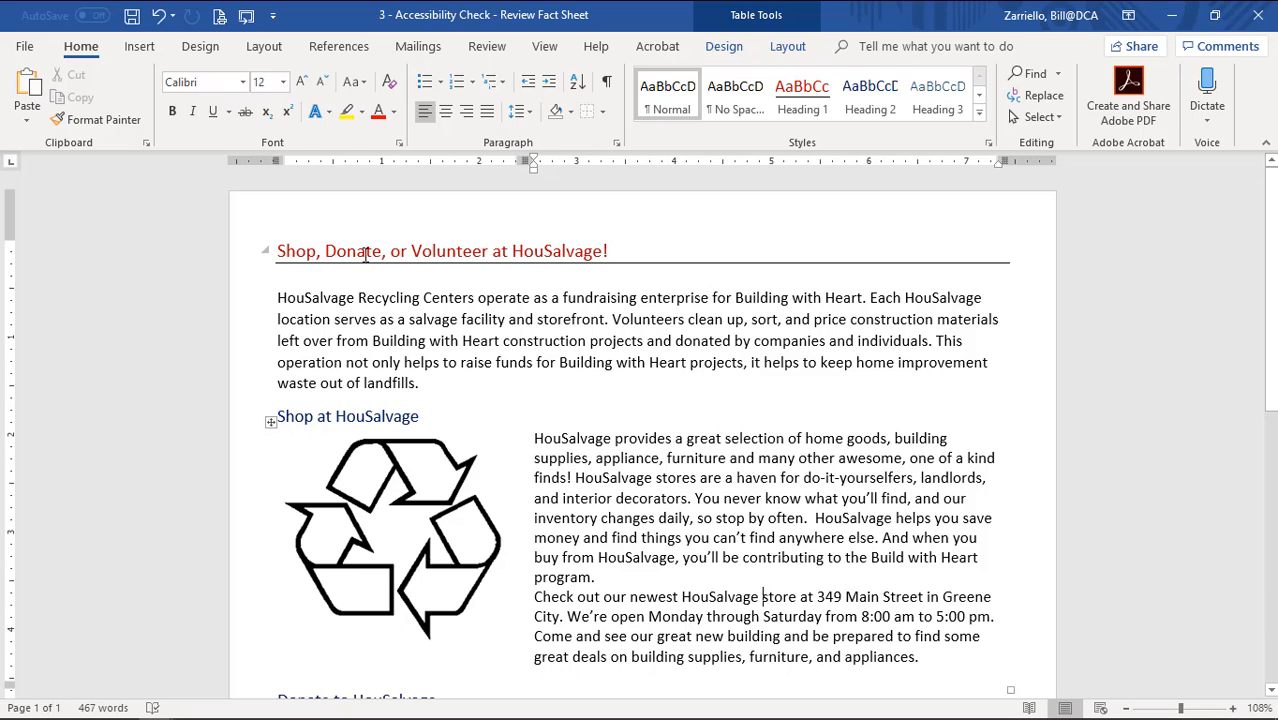
right_click(812, 114)
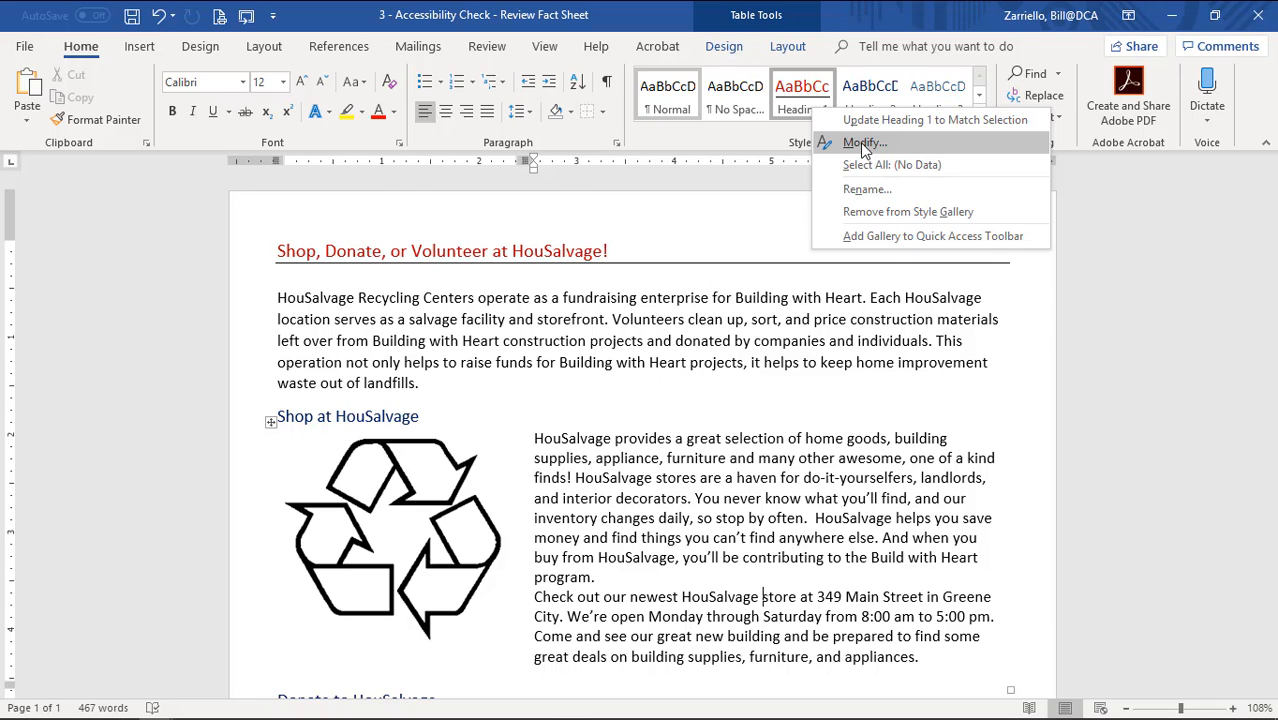
click(860, 142)
click(742, 271)
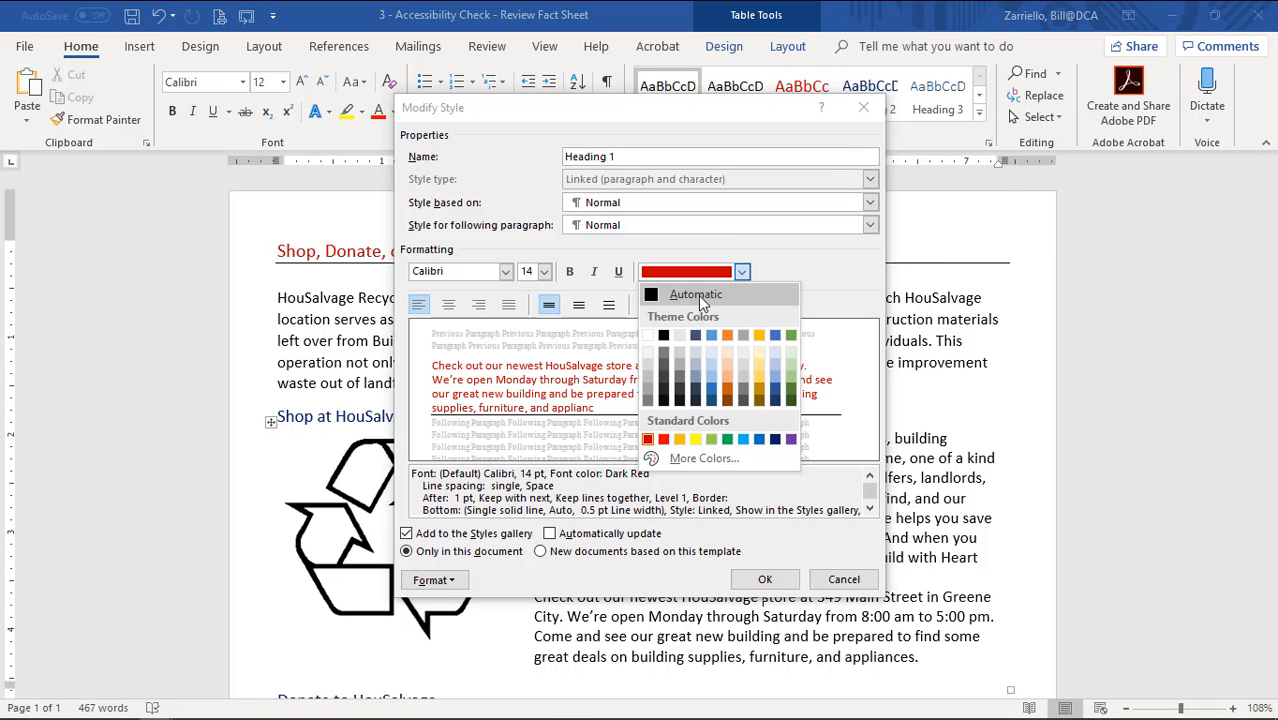
click(695, 297)
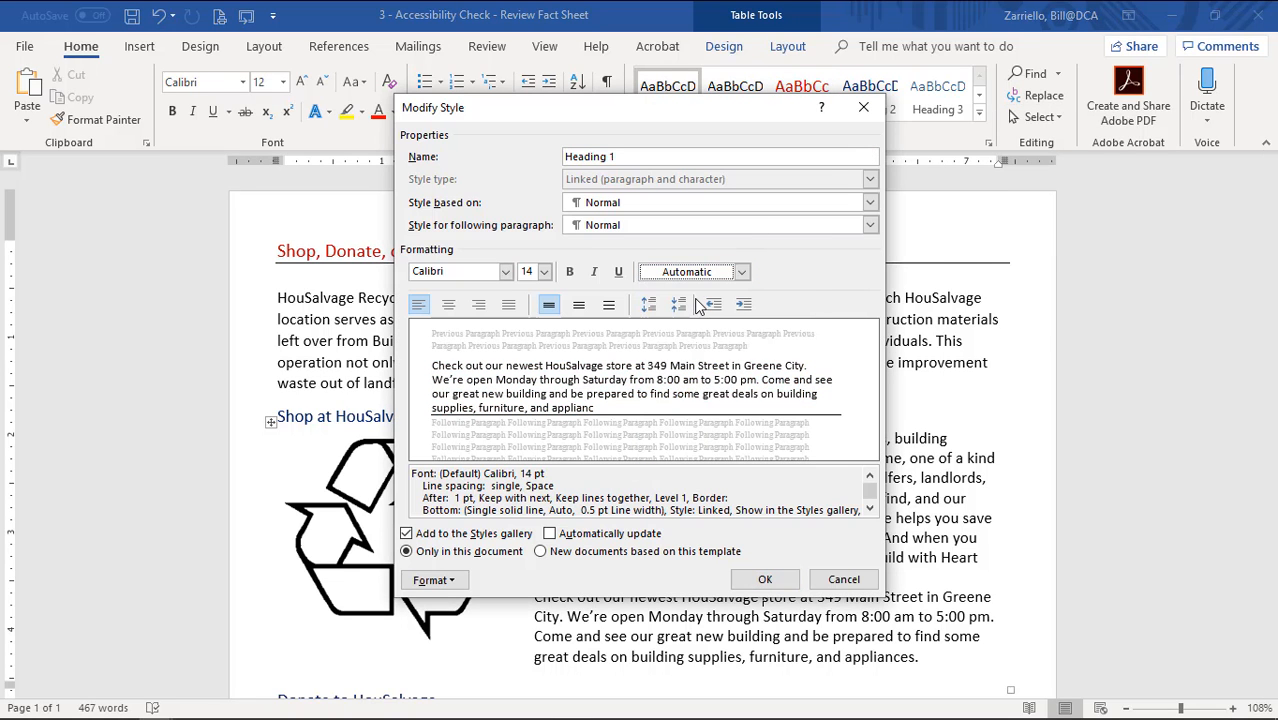
click(765, 580)
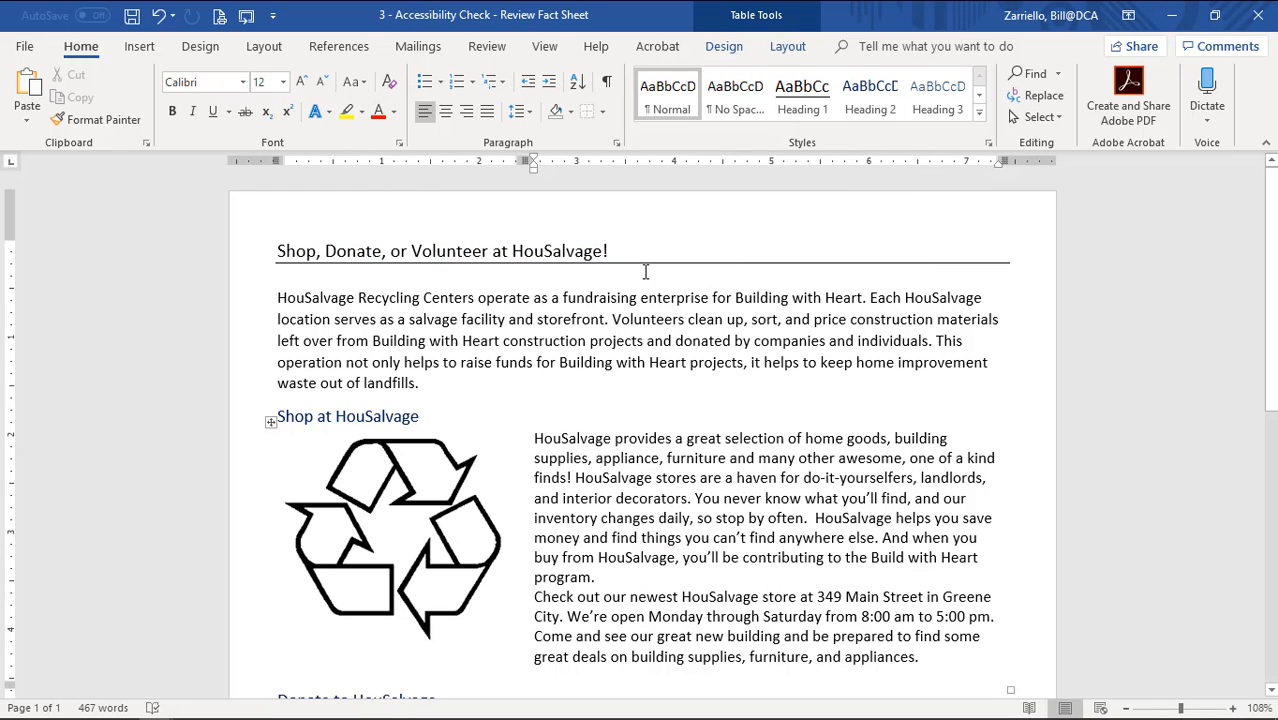
Delete the 'Click the link below…HouSalvage website.' sentence under Volunteer at HouSalvage.
scroll(699, 383, down, 2)
scroll(699, 383, down, 6)
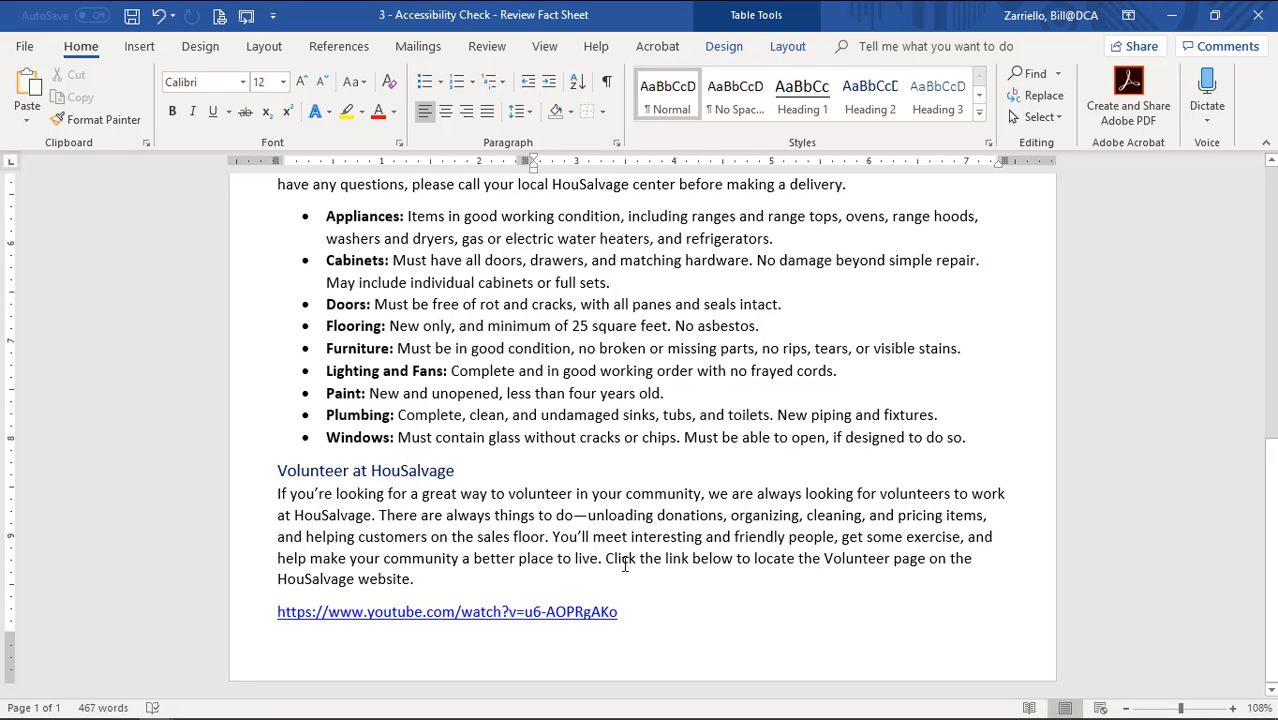
drag(605, 560, 417, 582)
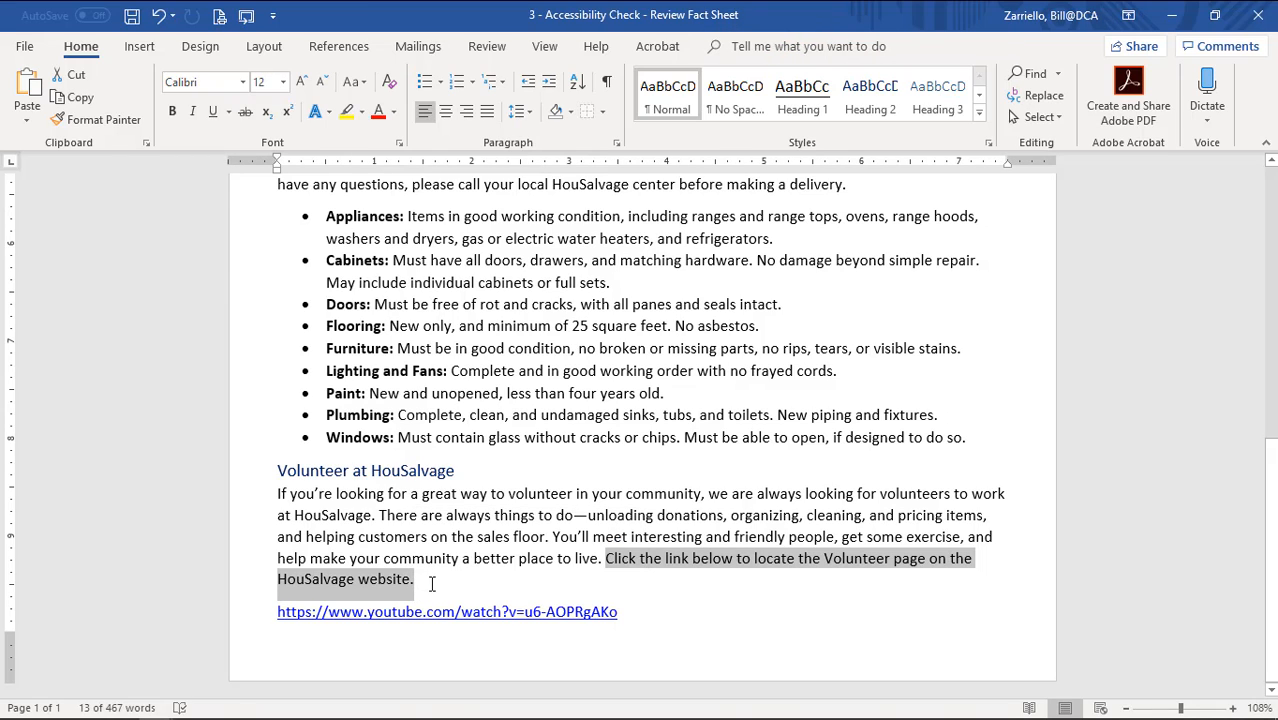
key(Delete)
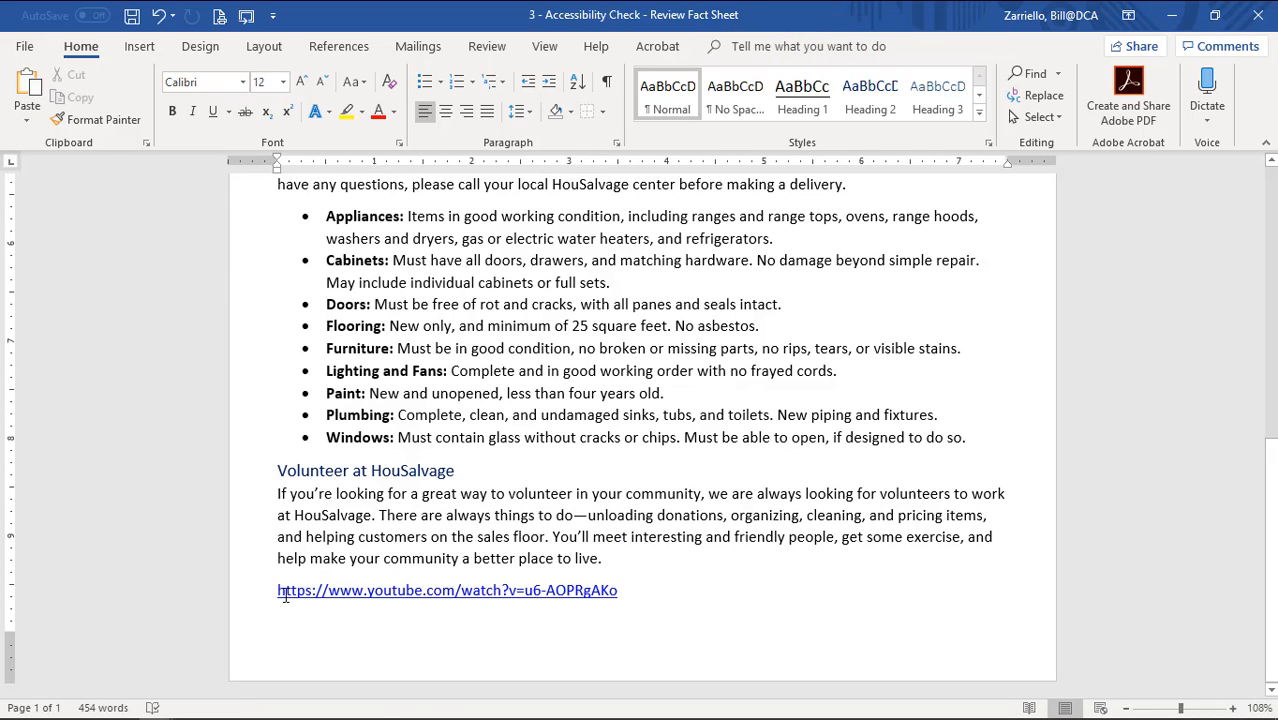
Change the YouTube link's display text to 'Click the link to locate the Volunteer page on the HouSalvage website'.
right_click(434, 590)
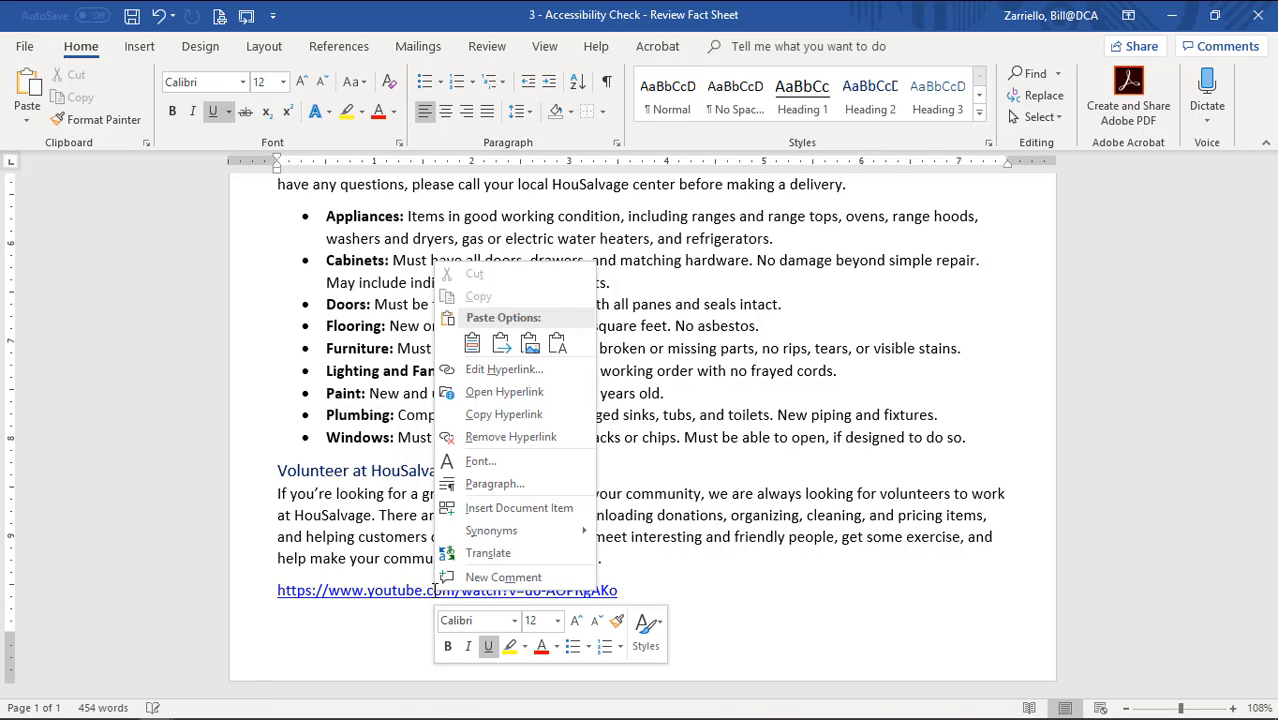
click(517, 370)
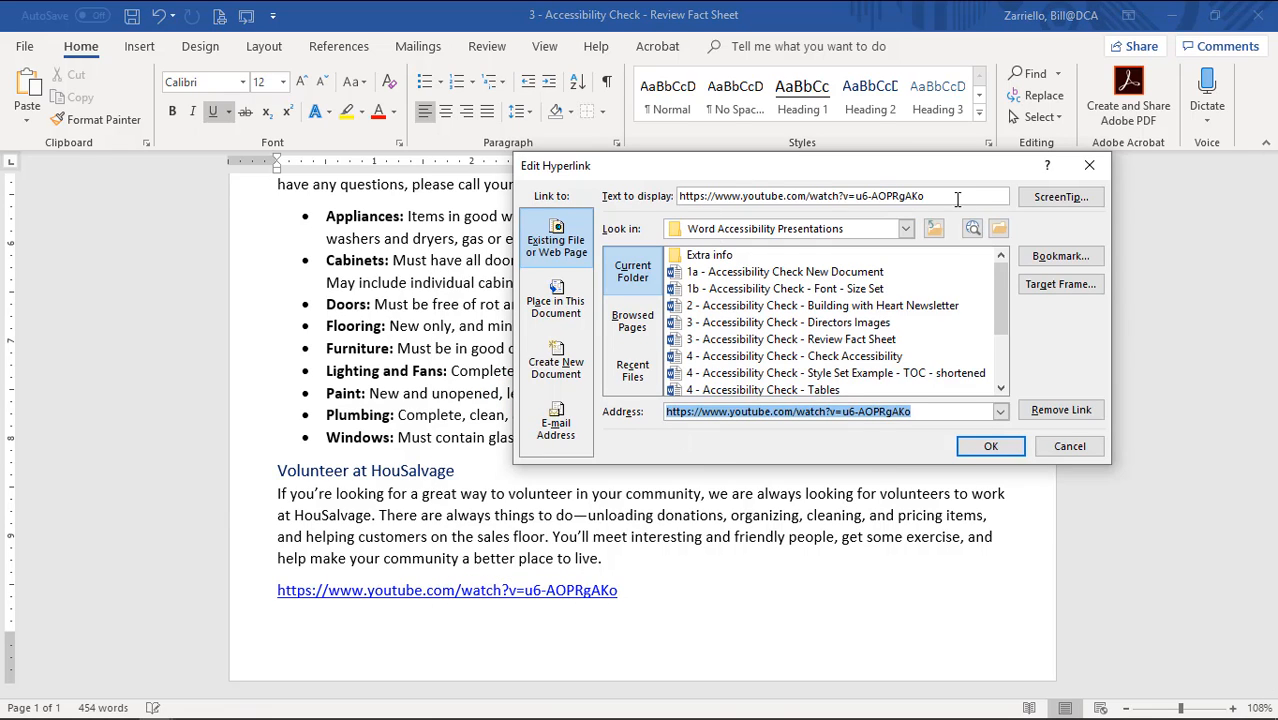
drag(952, 197, 678, 197)
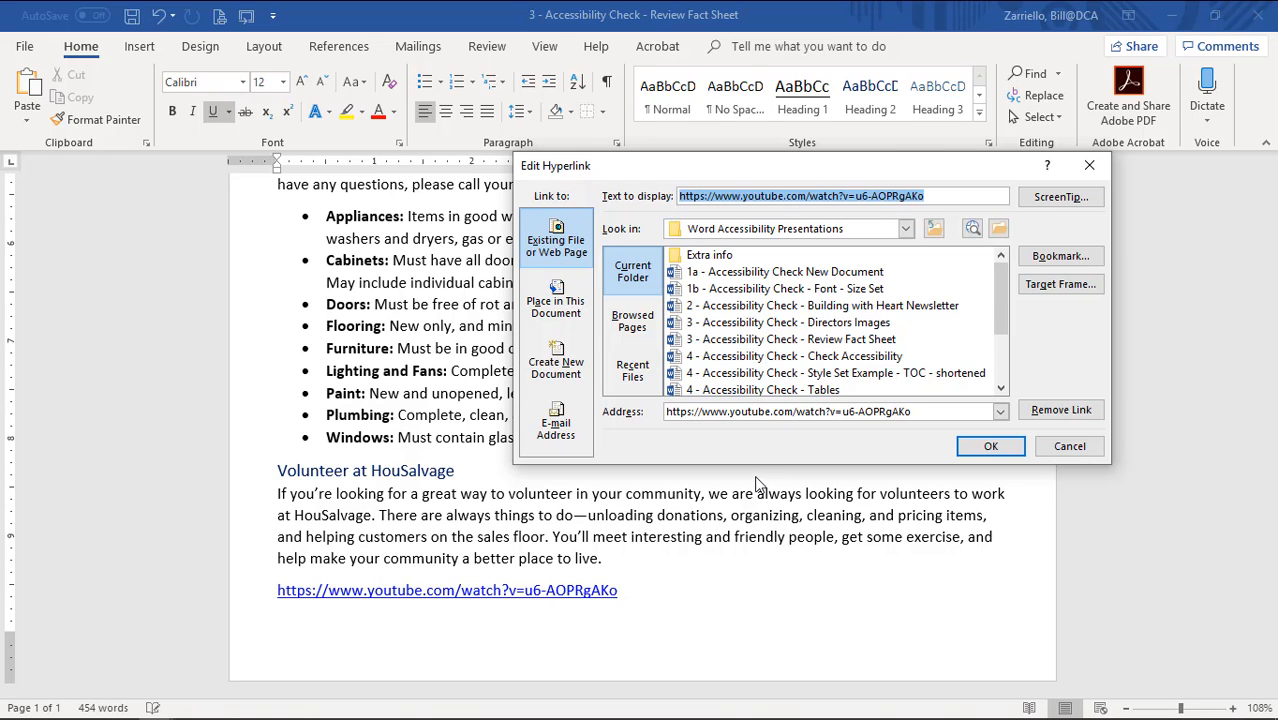
key(ctrl+v)
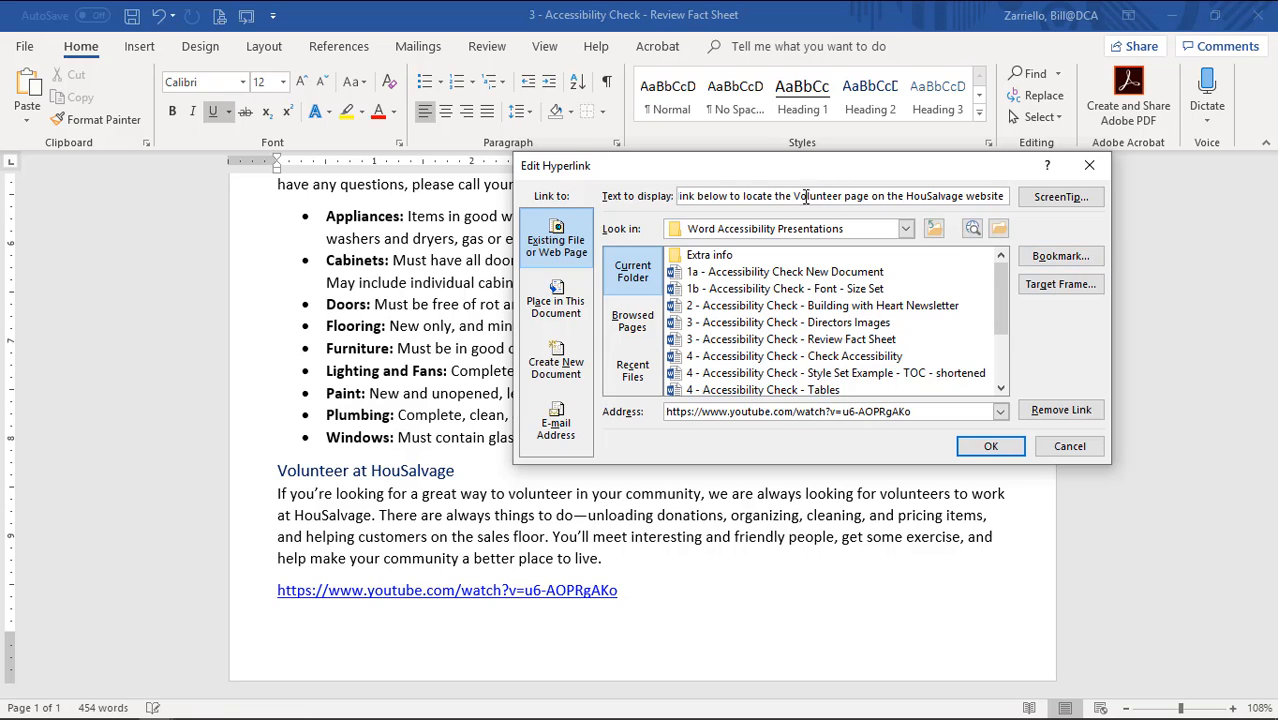
key(BackSpace)
drag(754, 197, 644, 190)
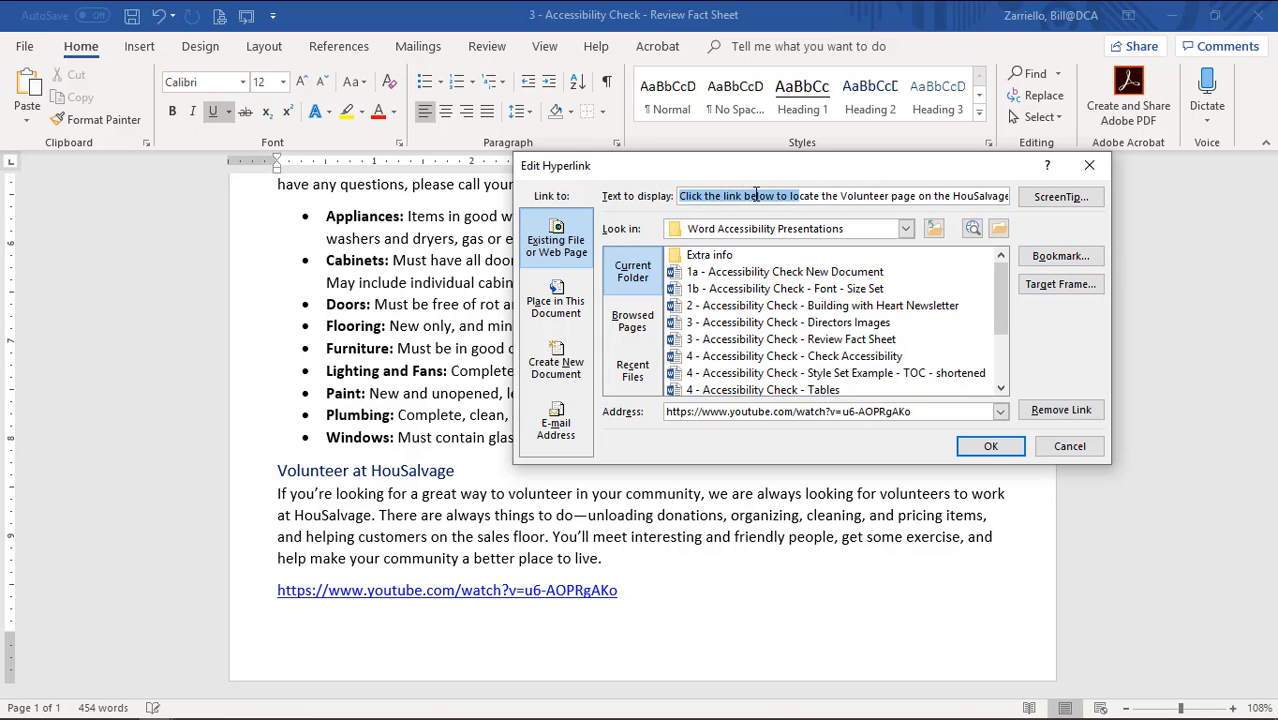
double_click(757, 196)
key(BackSpace)
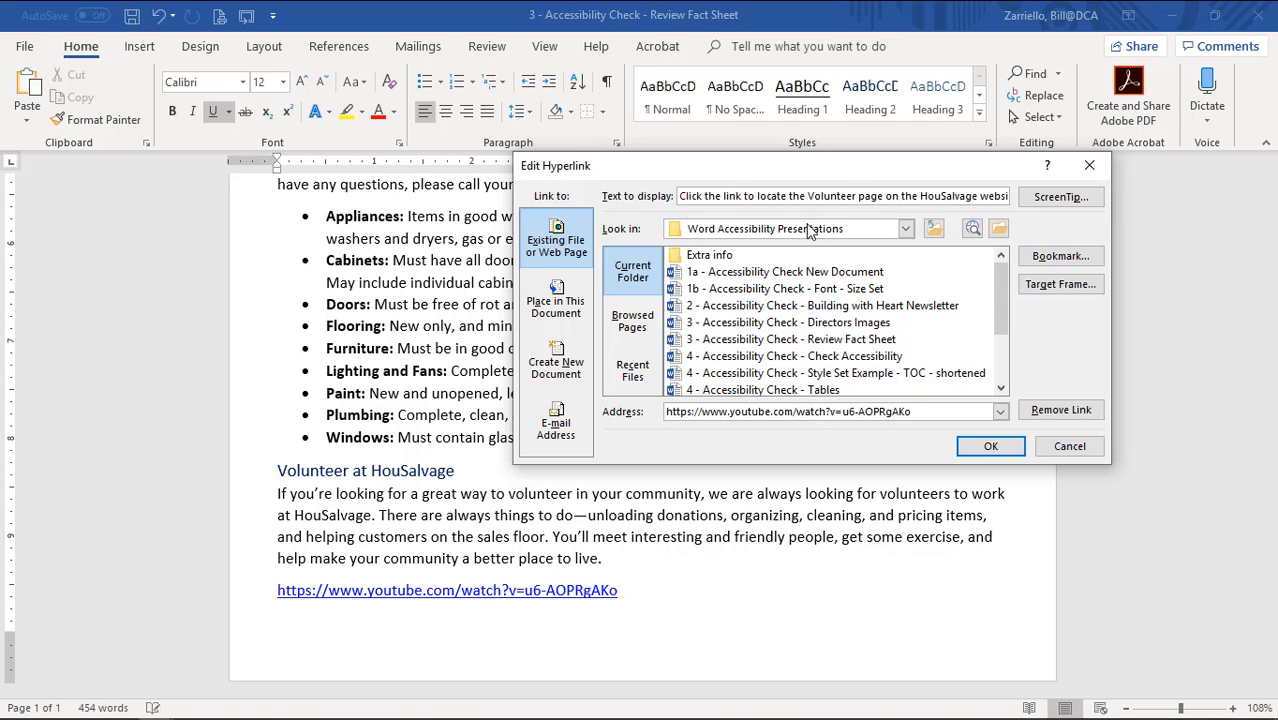
click(990, 447)
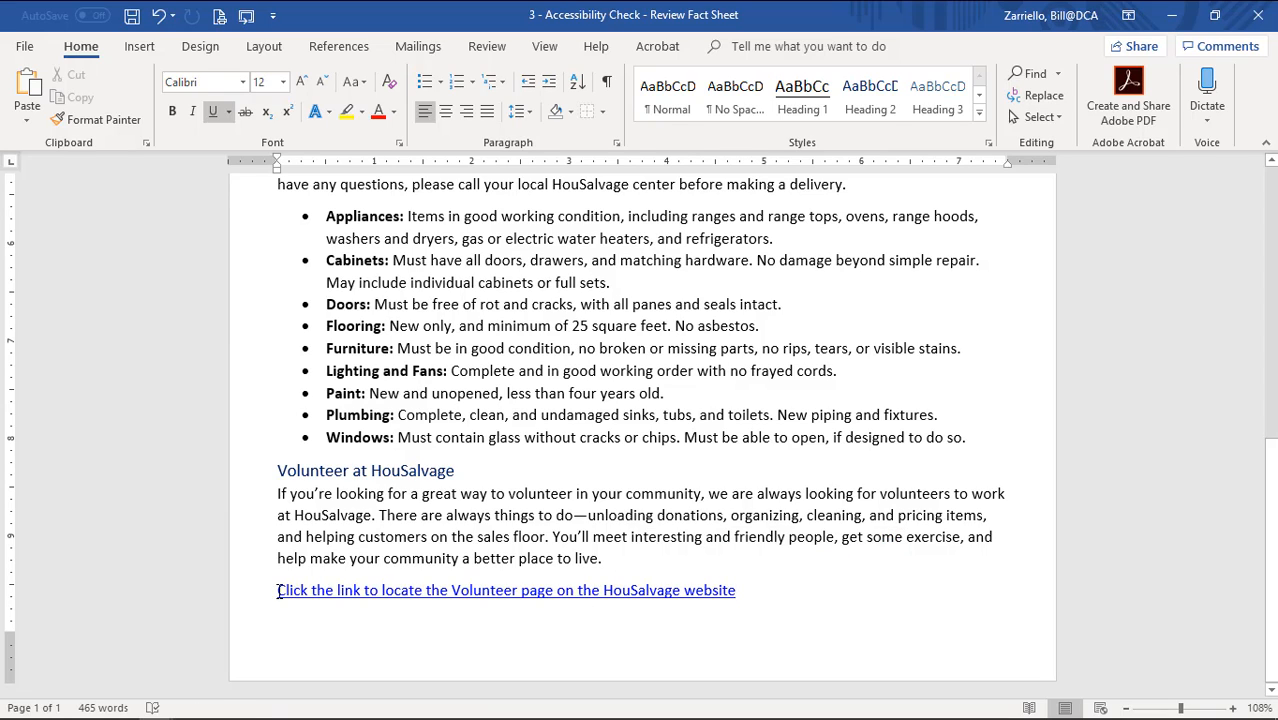
click(788, 601)
scroll(788, 601, up, 15)
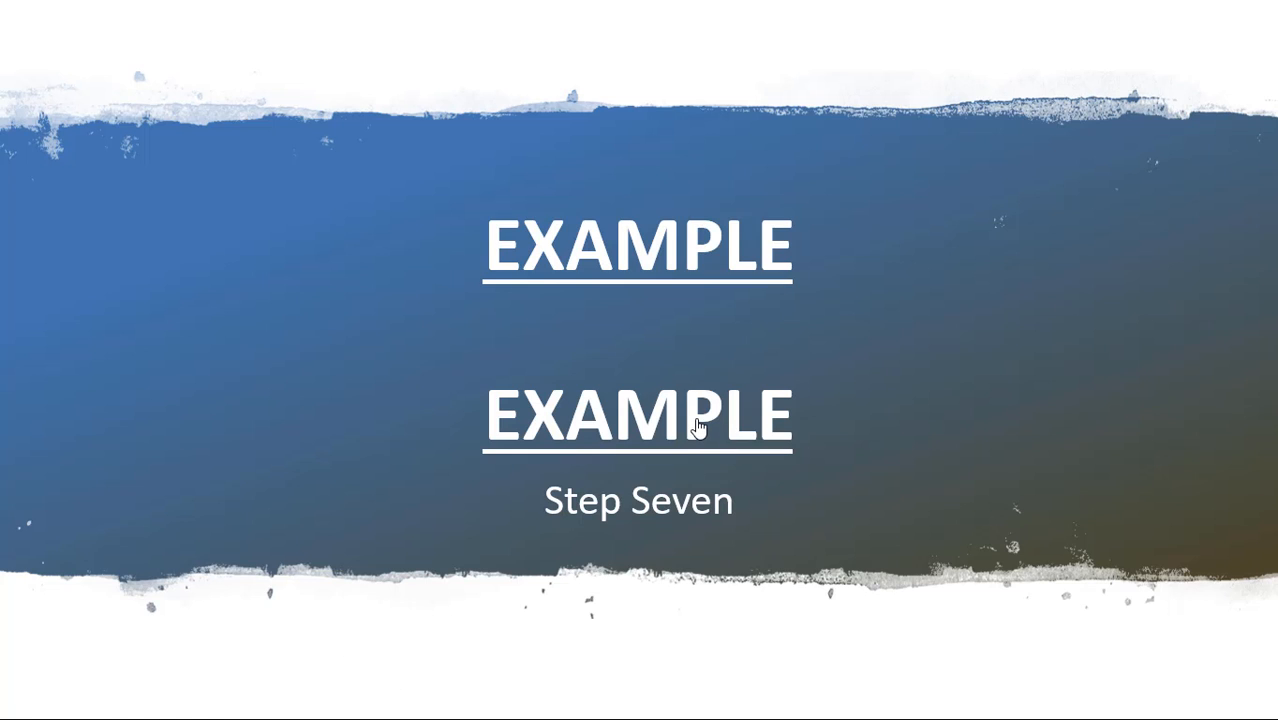
Follow the EXAMPLE hyperlink on the Step Seven slide to open the Auditor's Report in Word.
click(697, 427)
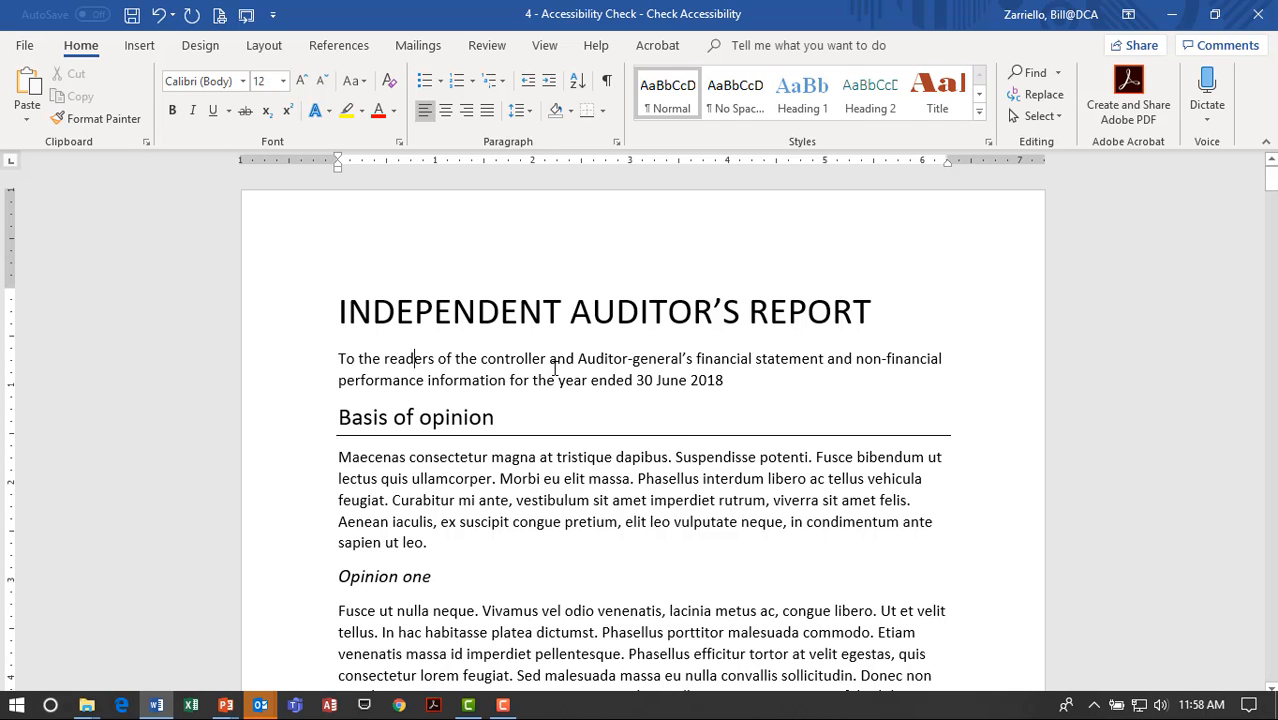
scroll(545, 370, down, 5)
scroll(545, 370, down, 4)
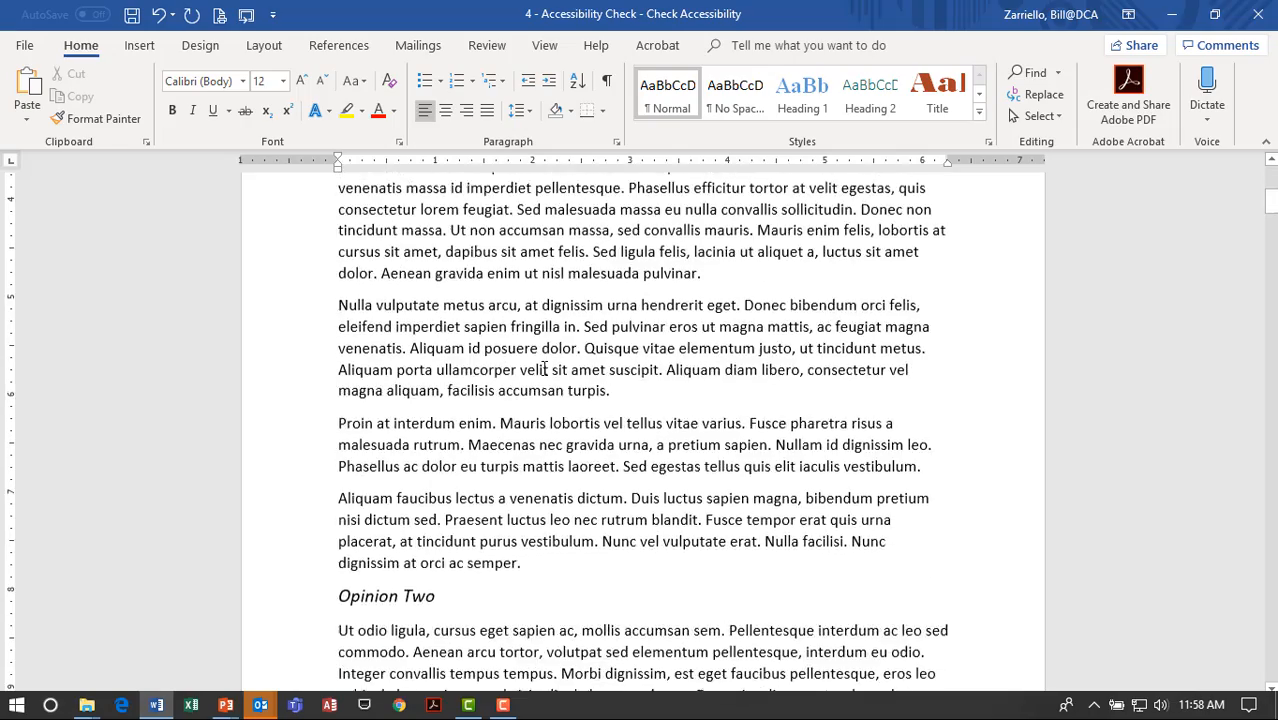
scroll(545, 370, up, 8)
scroll(545, 370, up, 1)
click(415, 358)
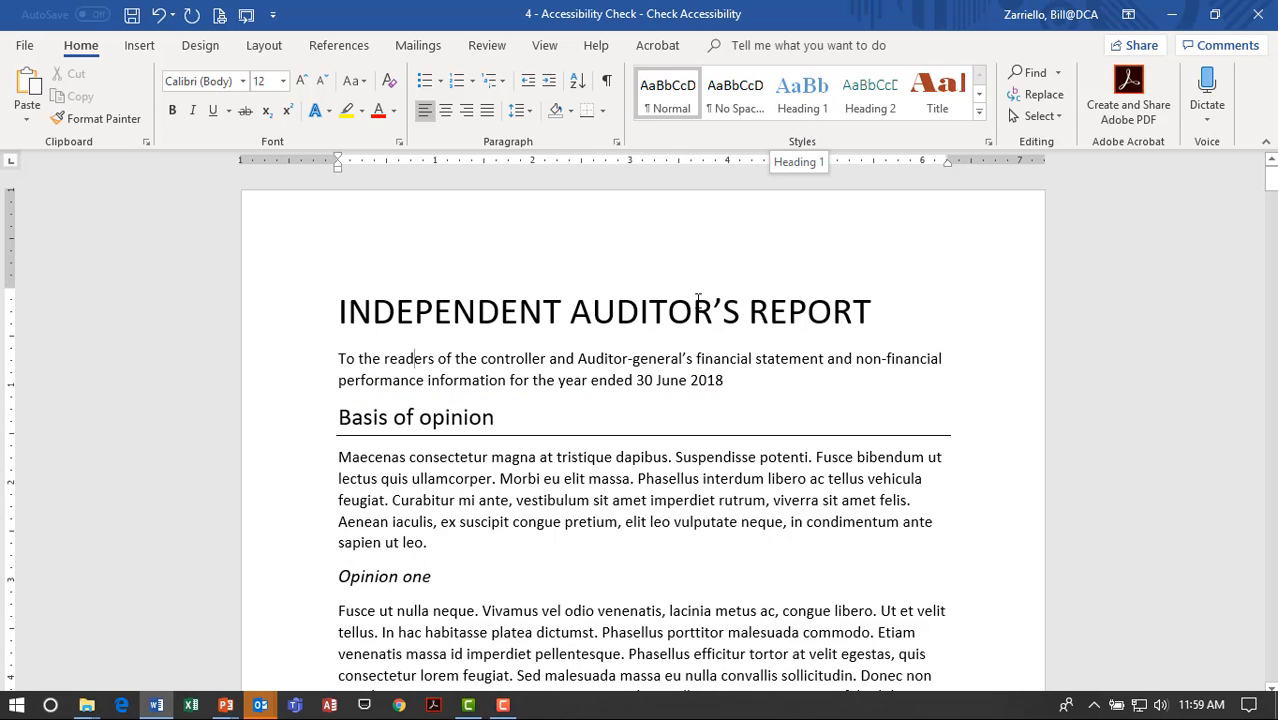
click(769, 311)
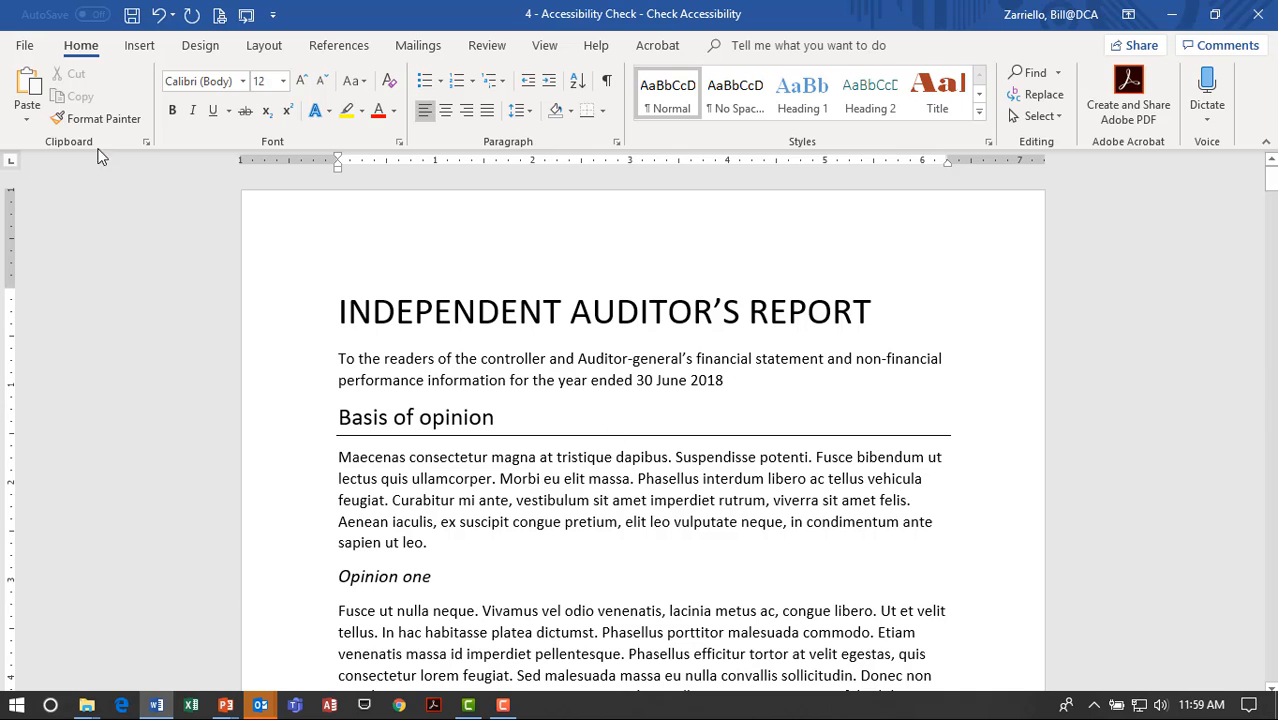
Run Check Accessibility from File > Info > Check for Issues.
click(24, 45)
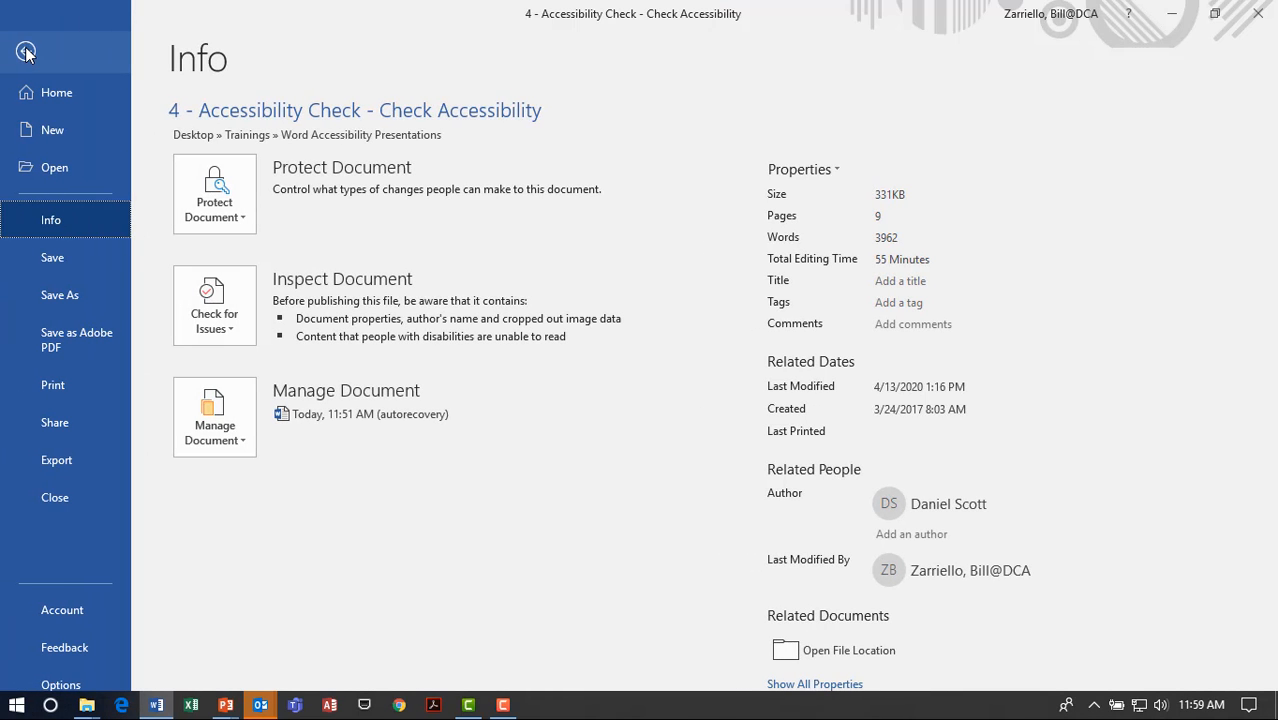
click(236, 334)
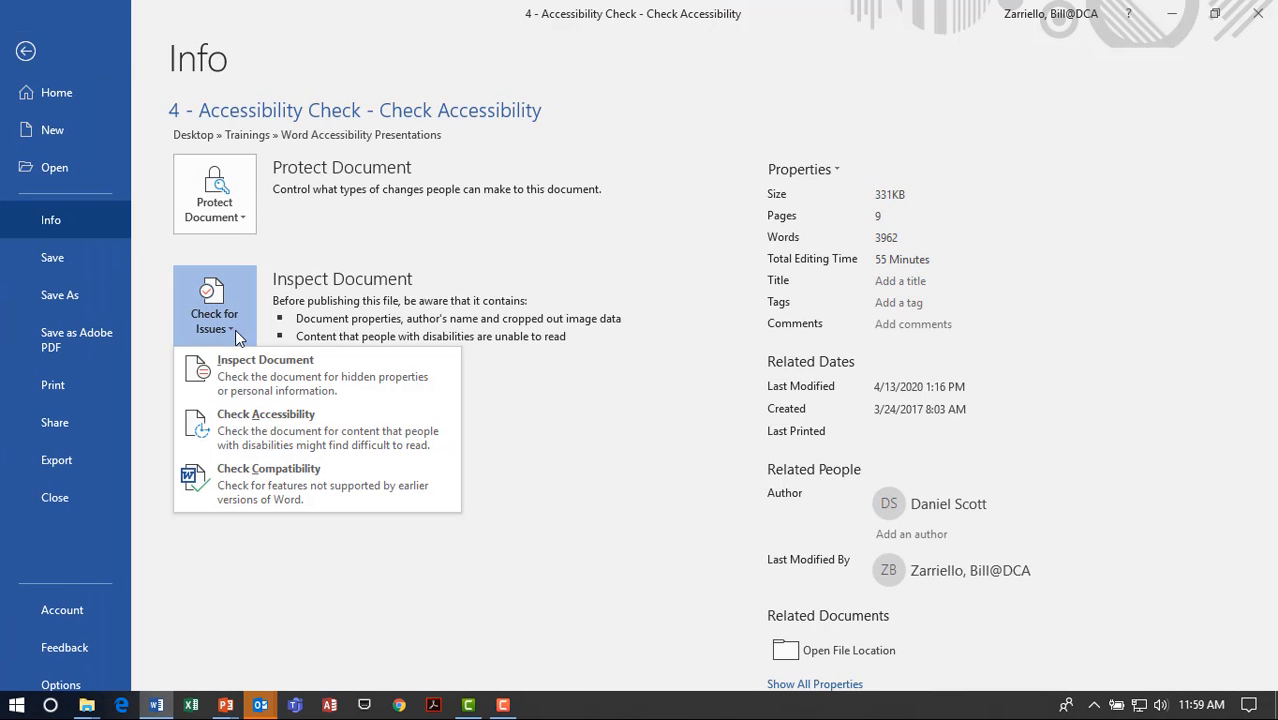
click(315, 434)
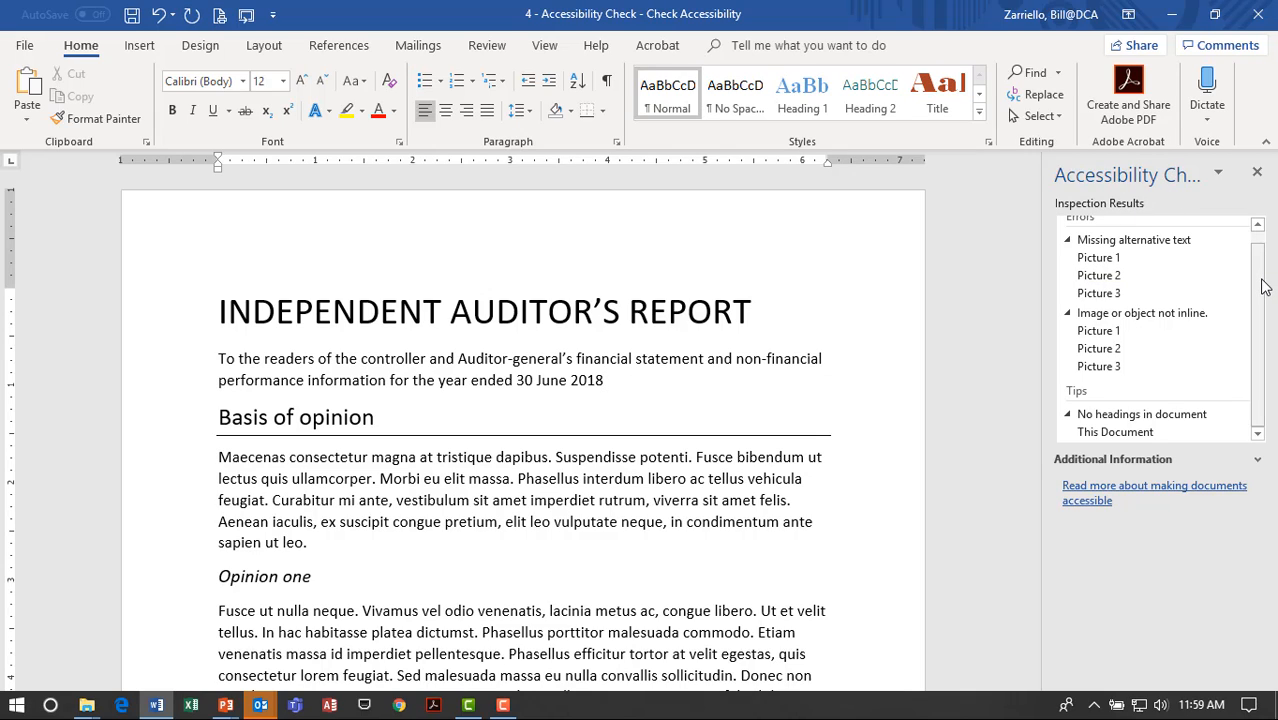
Scroll through the report reviewing the issues, inspecting the Opinion one and Basis of opinion headings.
scroll(1260, 268, up, 1)
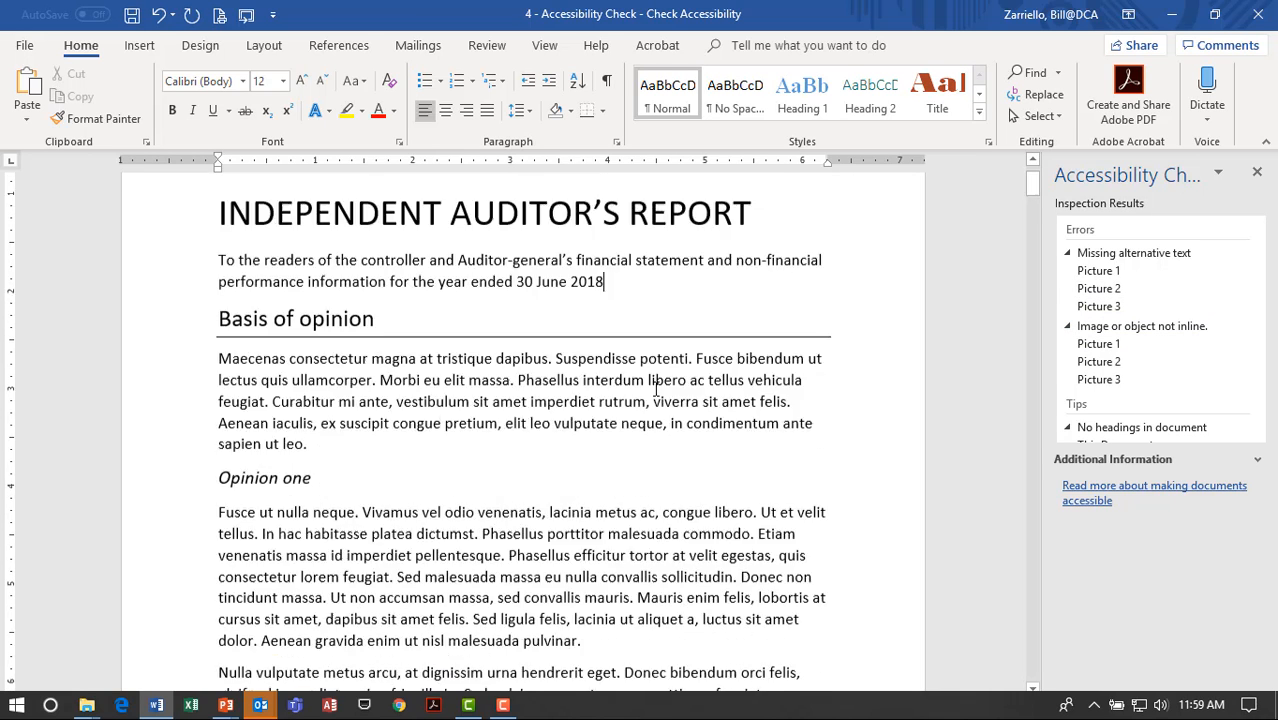
scroll(658, 380, down, 20)
scroll(658, 380, down, 4)
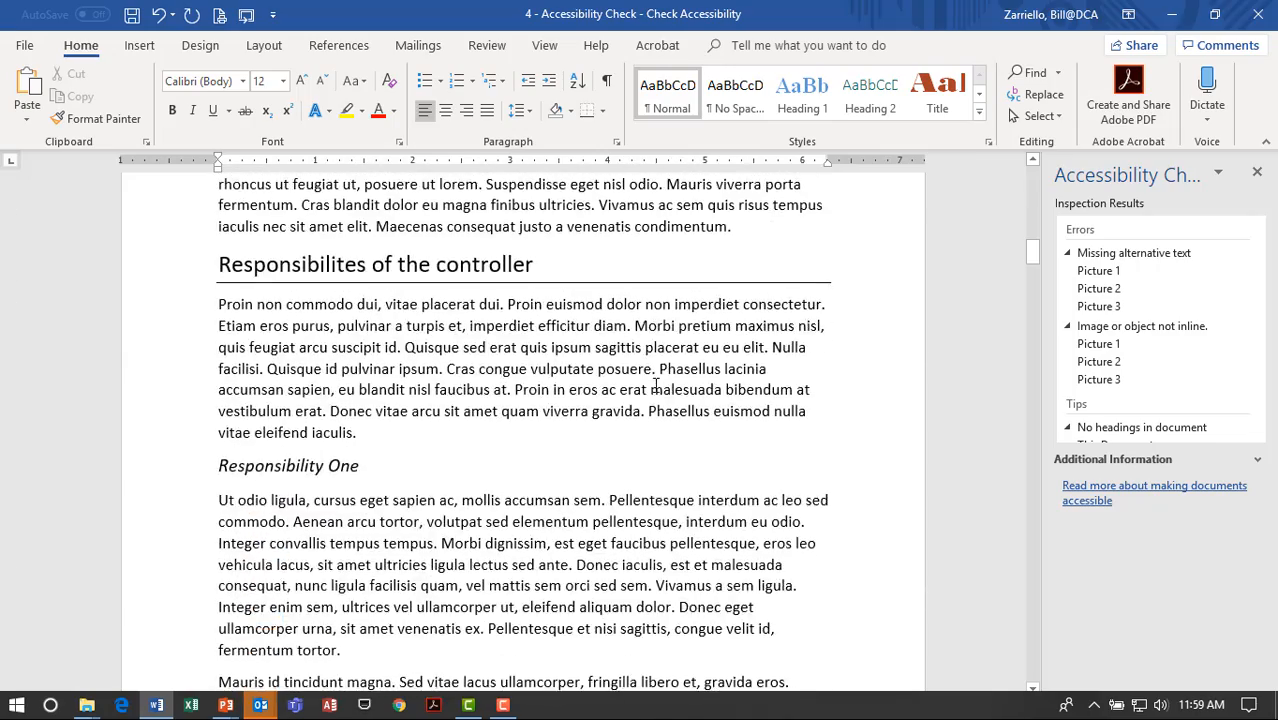
scroll(658, 380, up, 18)
scroll(658, 380, up, 7)
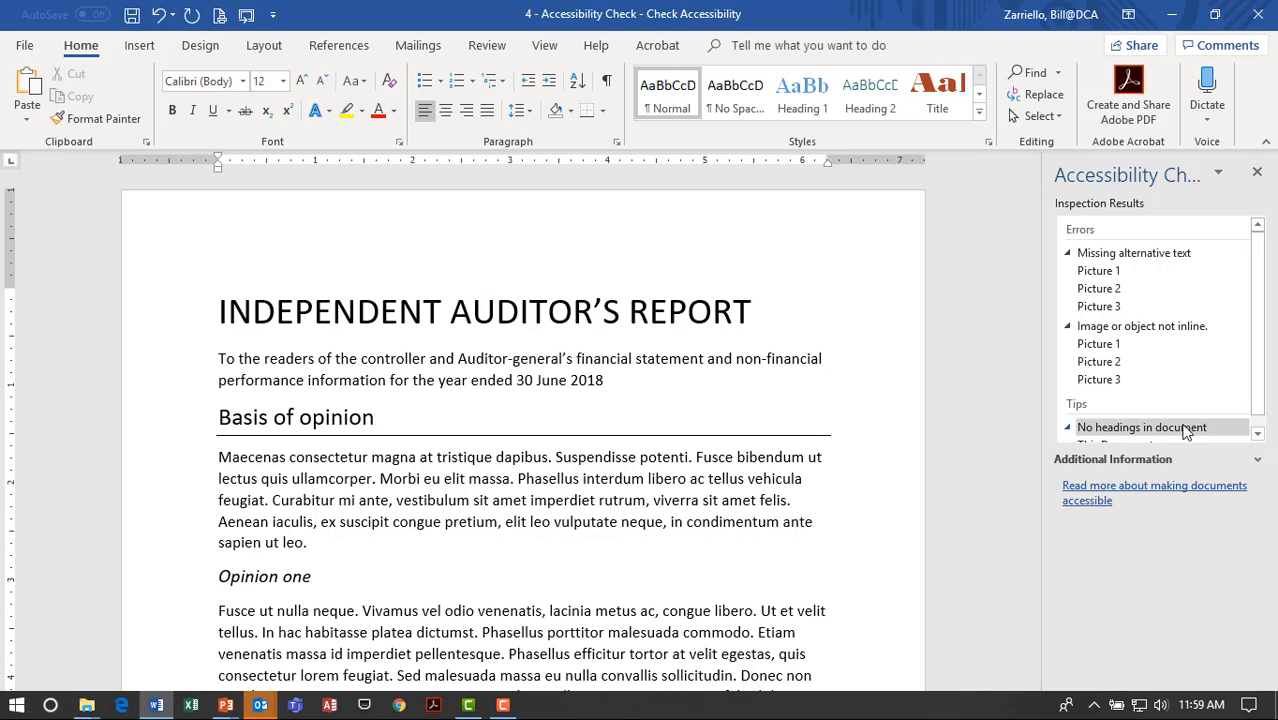
scroll(1108, 420, down, 1)
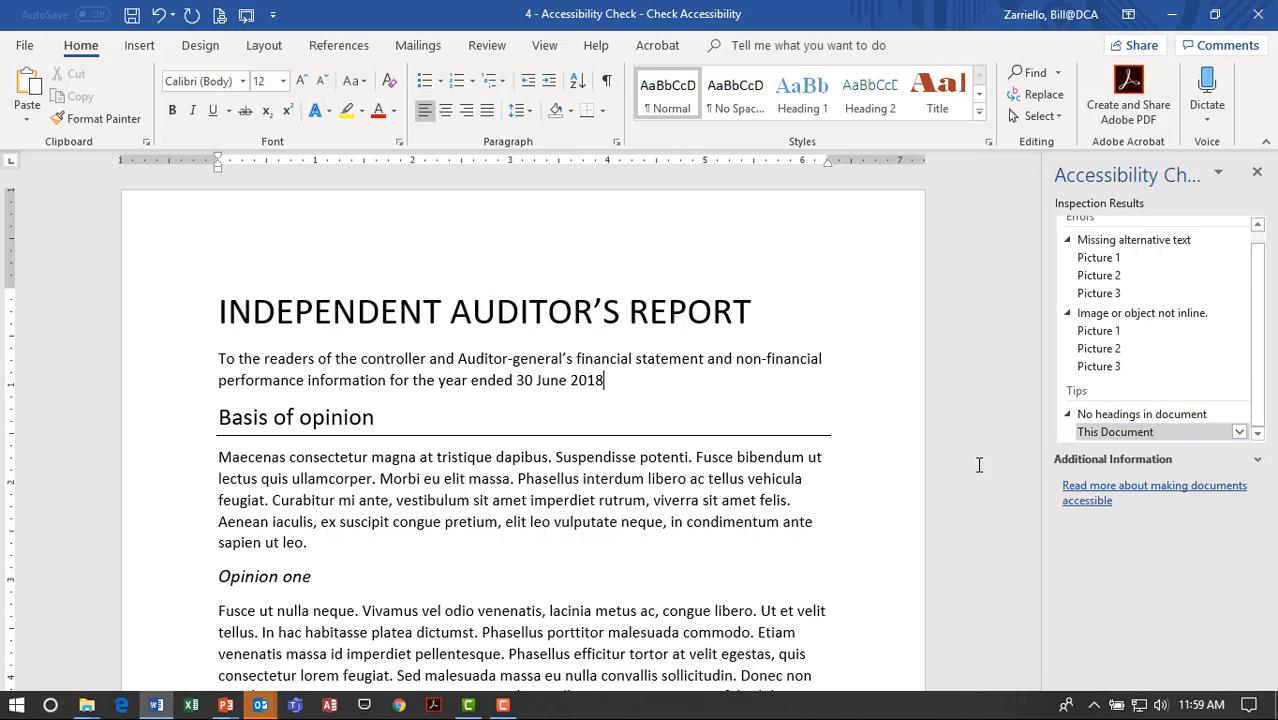
scroll(538, 444, down, 5)
scroll(538, 444, down, 3)
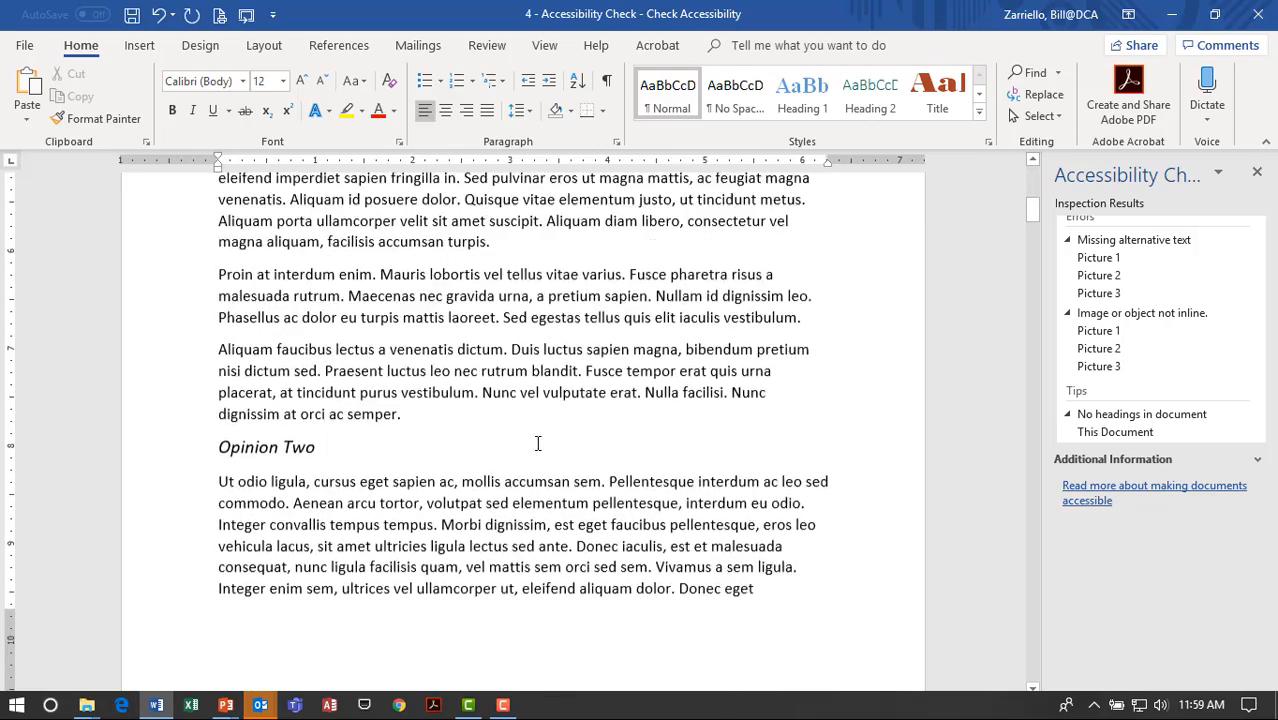
scroll(537, 442, up, 7)
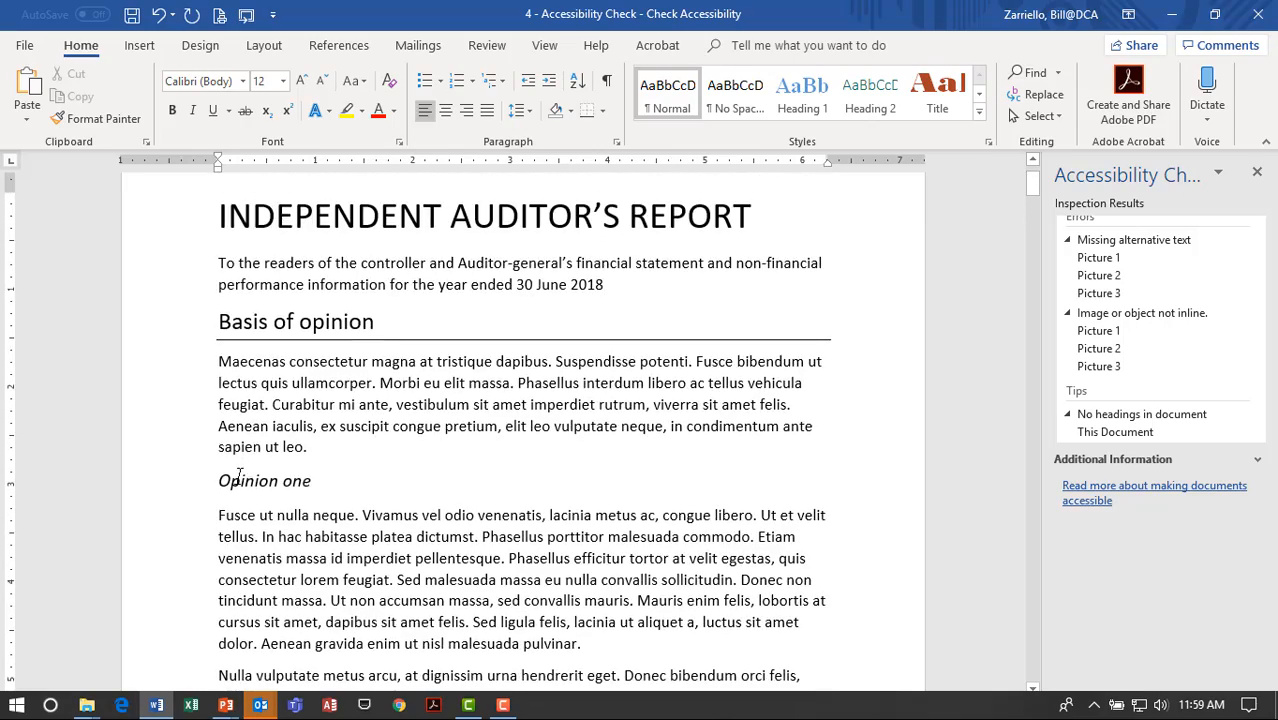
click(234, 478)
click(348, 321)
scroll(640, 330, up, 2)
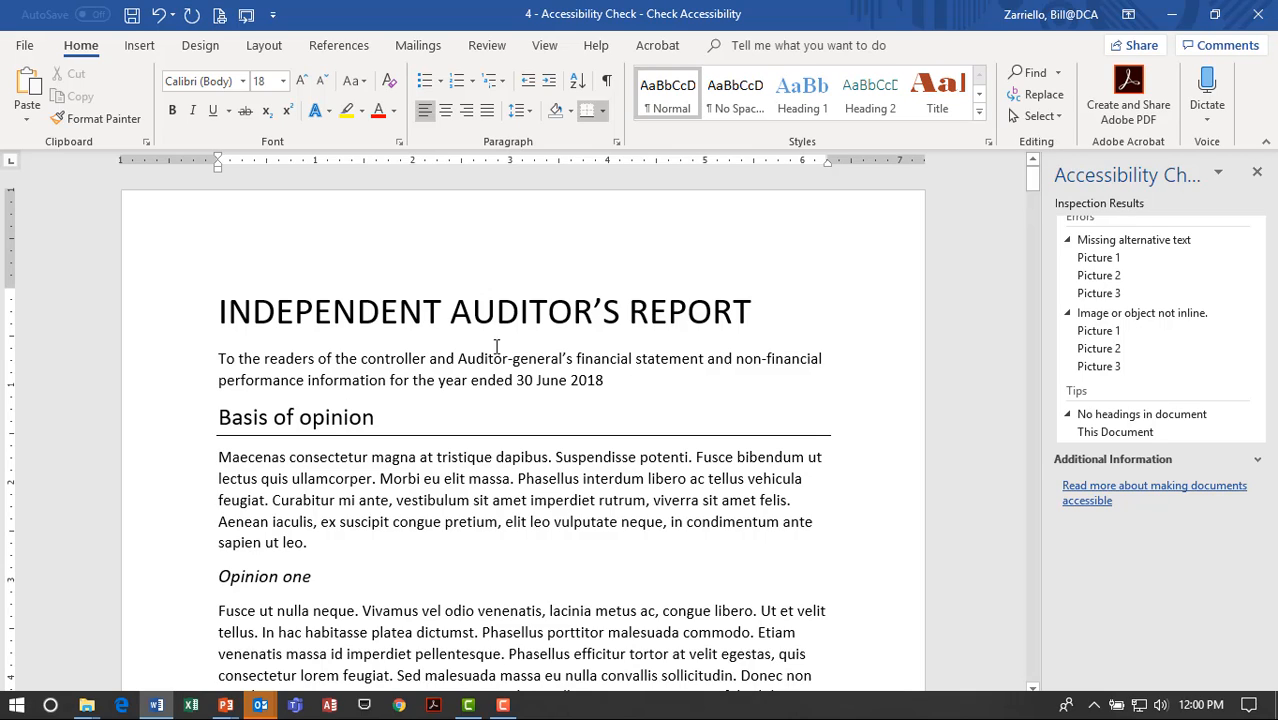
Apply Heading 1 to the Basis of opinion heading, then restore its original formatting.
triple_click(340, 424)
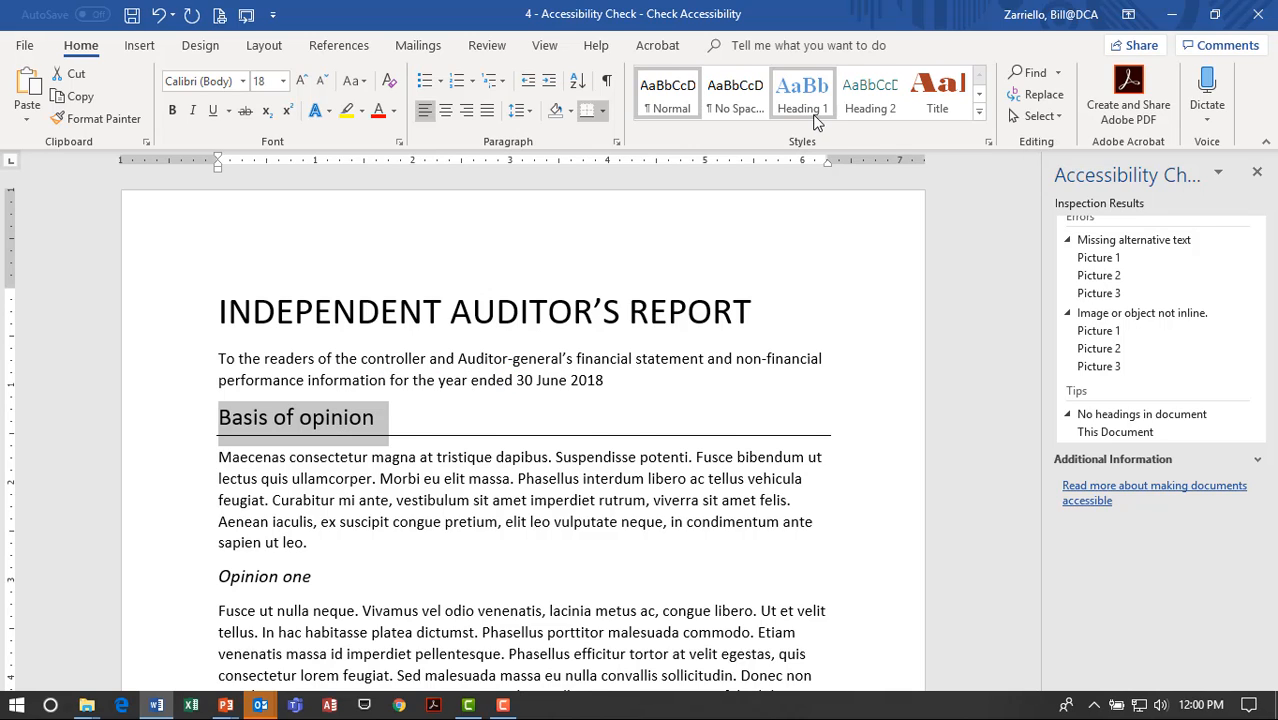
click(810, 115)
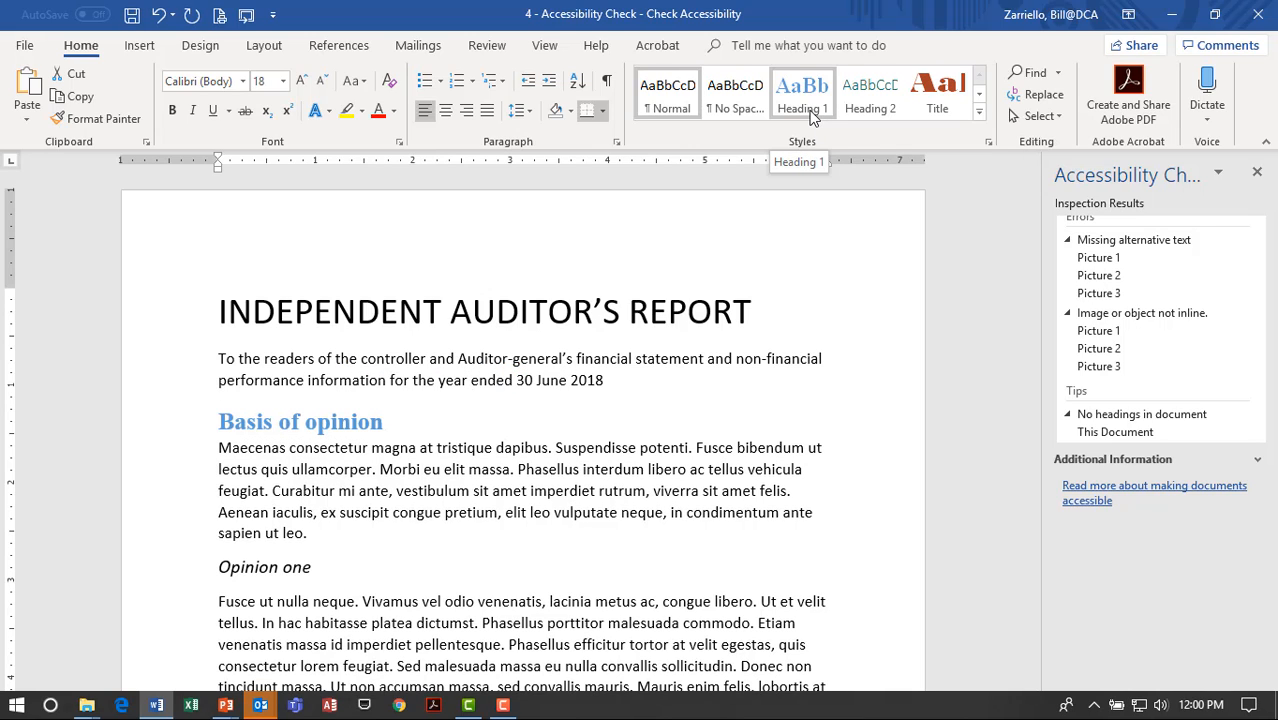
click(548, 503)
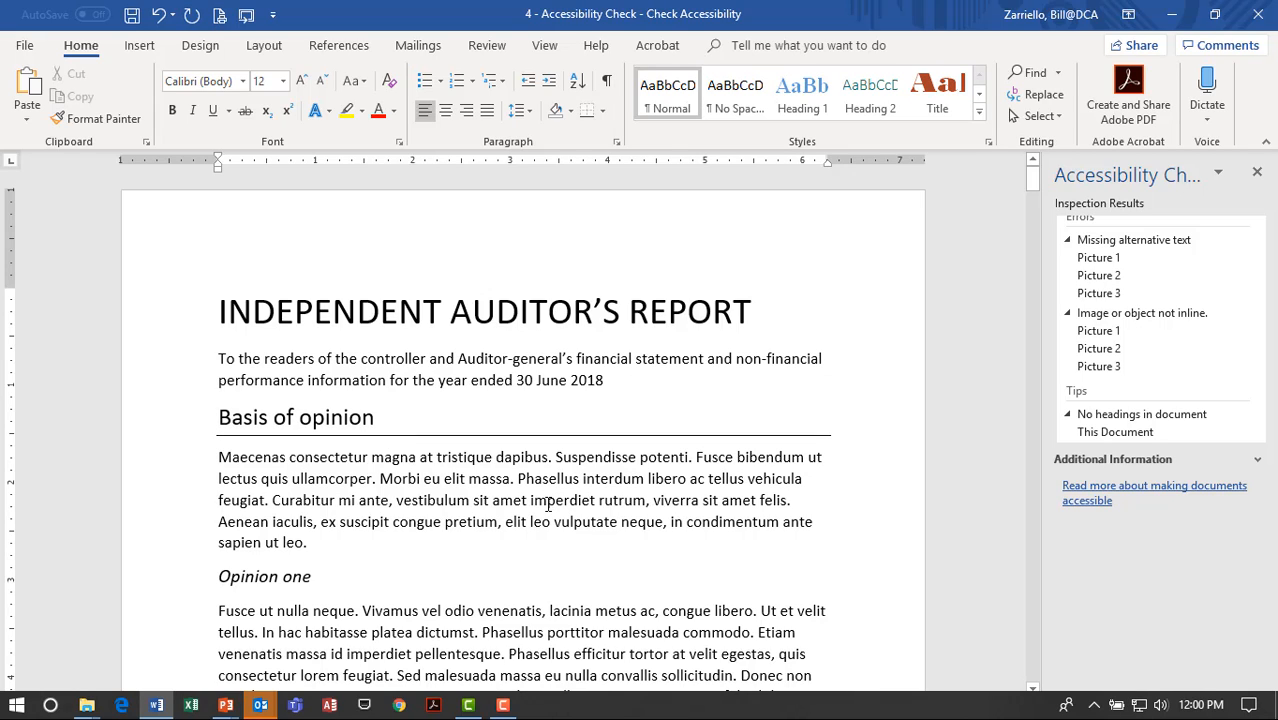
Update the Title style to match the report title.
click(574, 315)
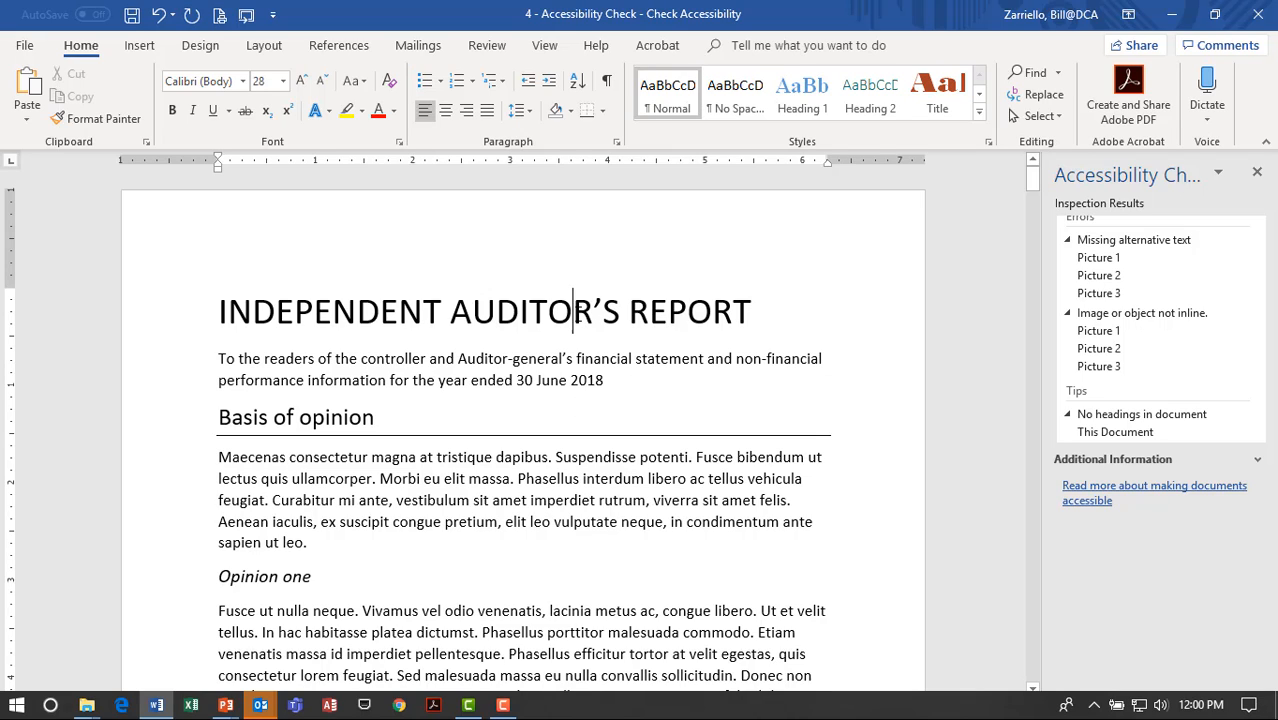
click(292, 312)
click(979, 111)
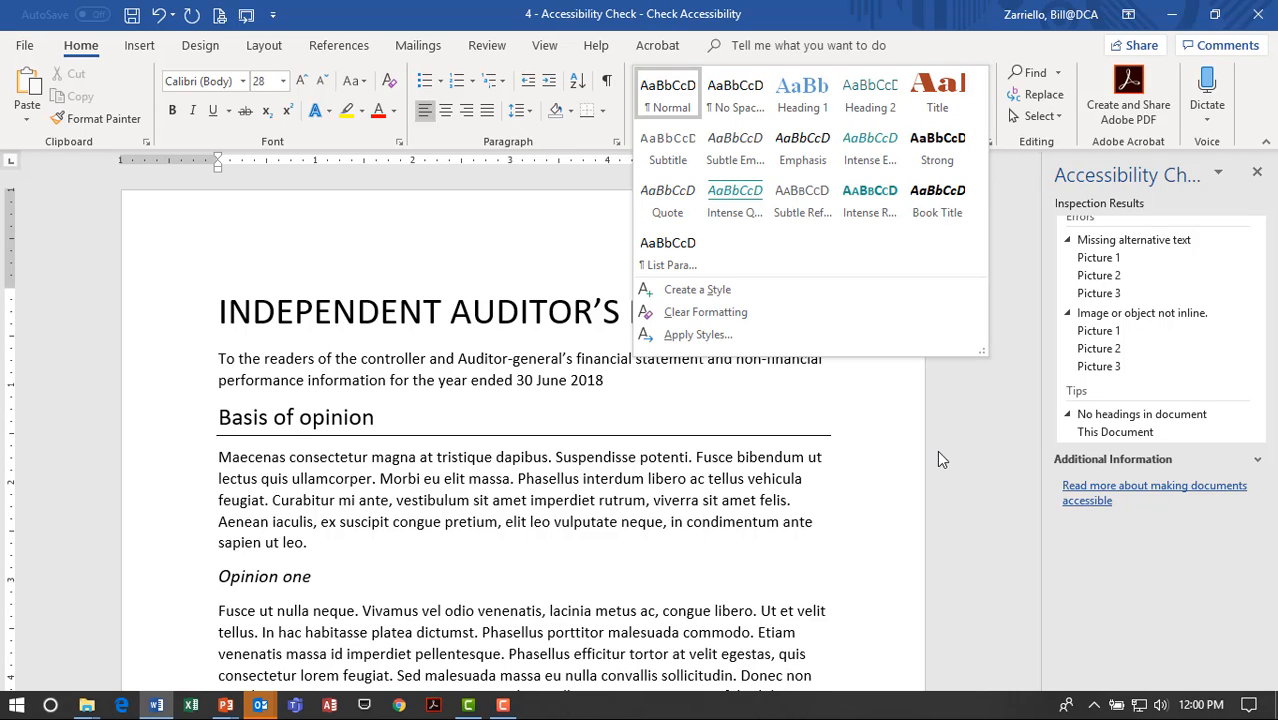
right_click(941, 96)
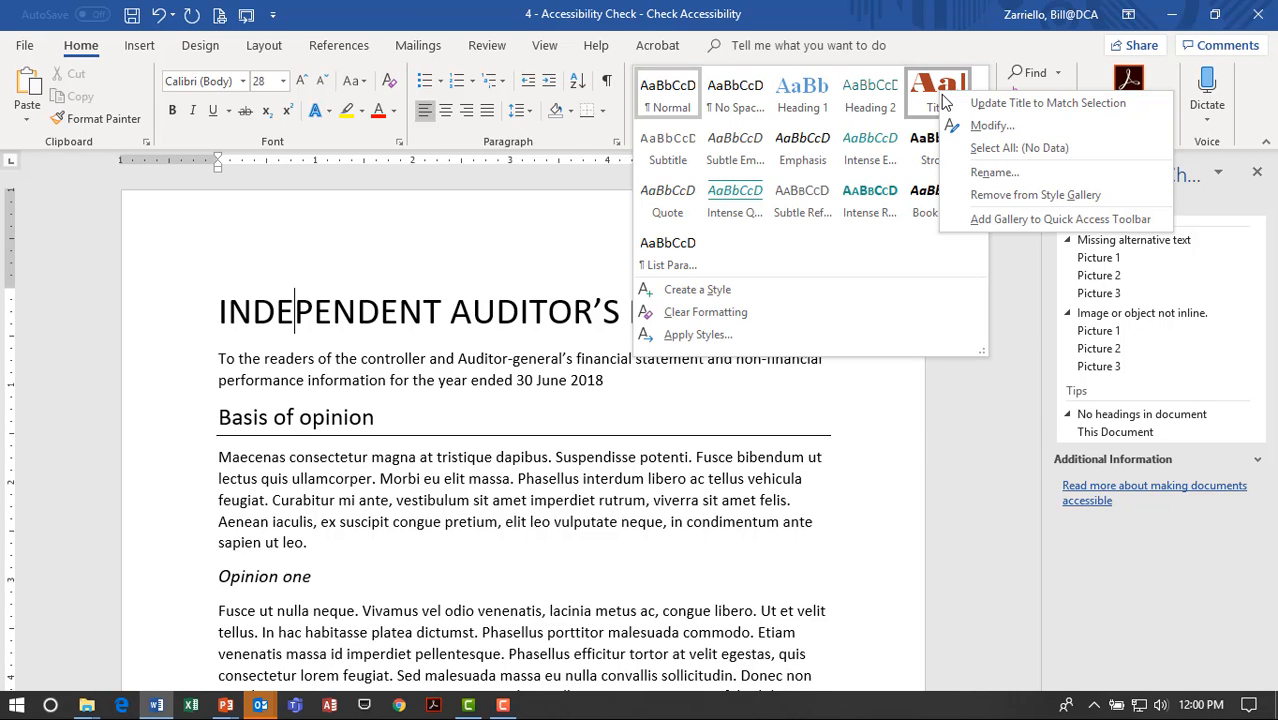
click(1010, 105)
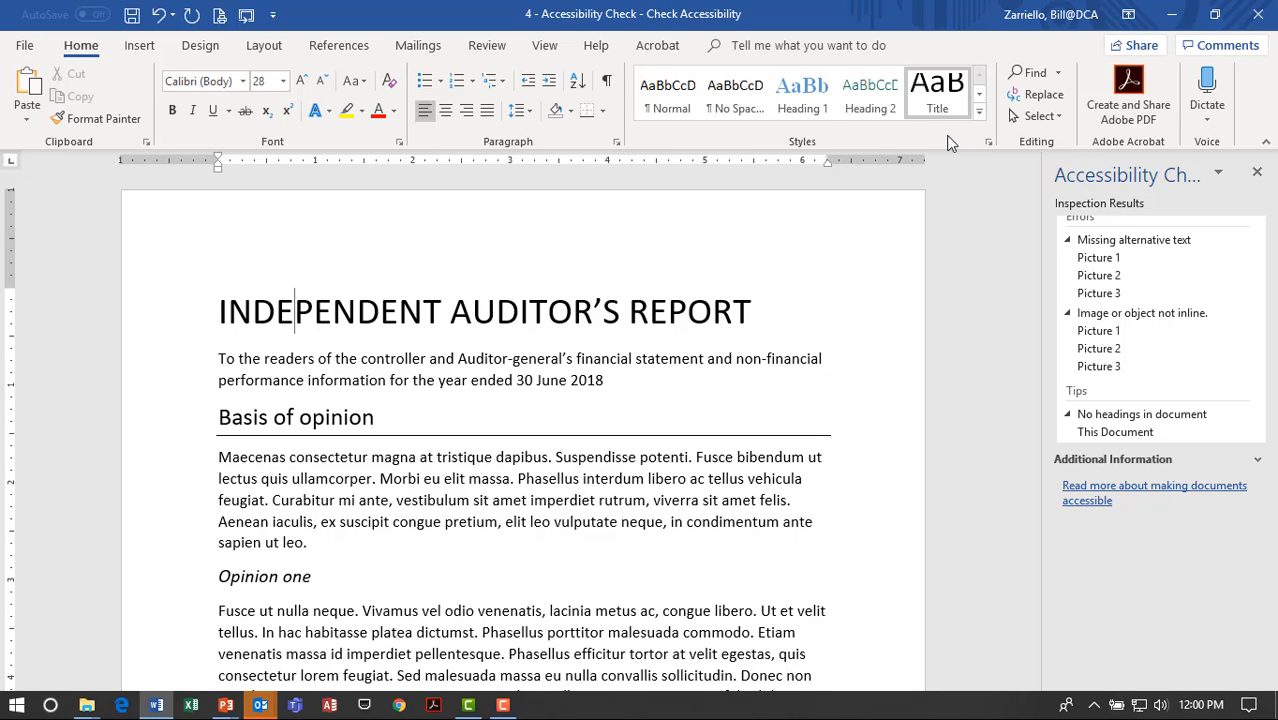
Update Heading 1 to match the Basis of opinion heading.
click(342, 420)
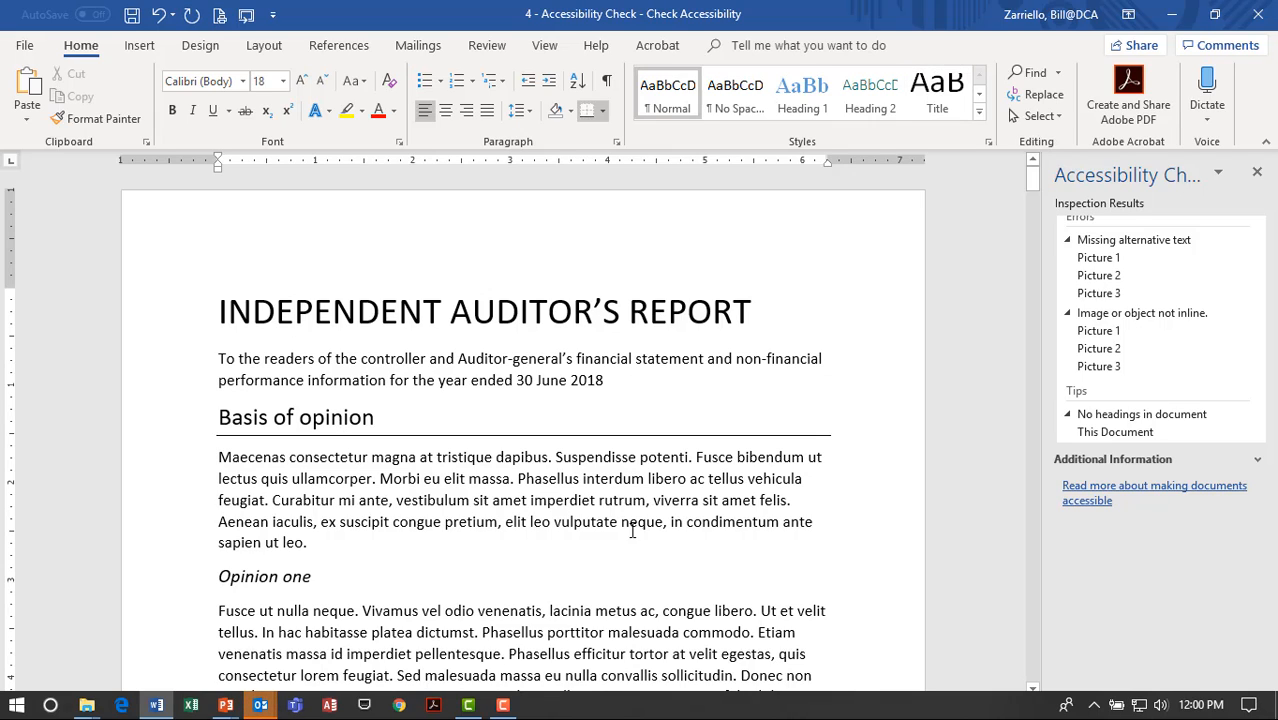
right_click(806, 107)
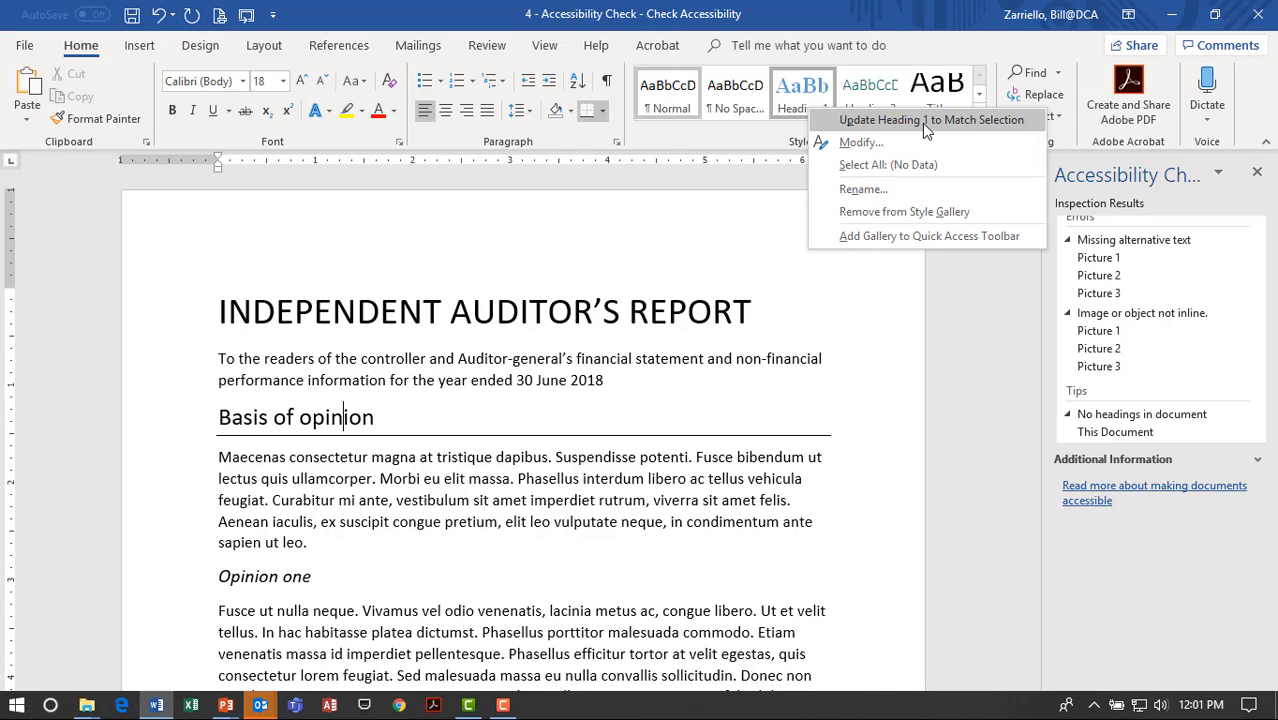
click(845, 121)
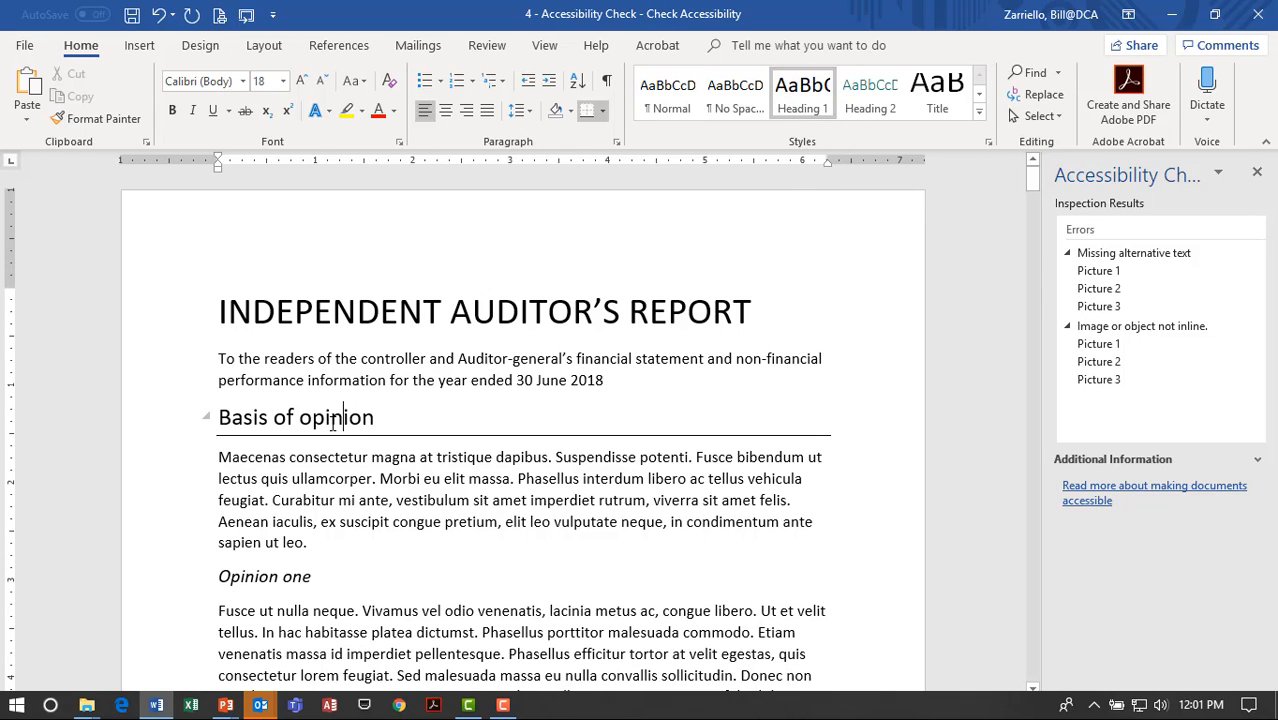
Apply Heading 2 to 'Opinion one' and update Heading 2 to match its italic look.
scroll(336, 422, down, 3)
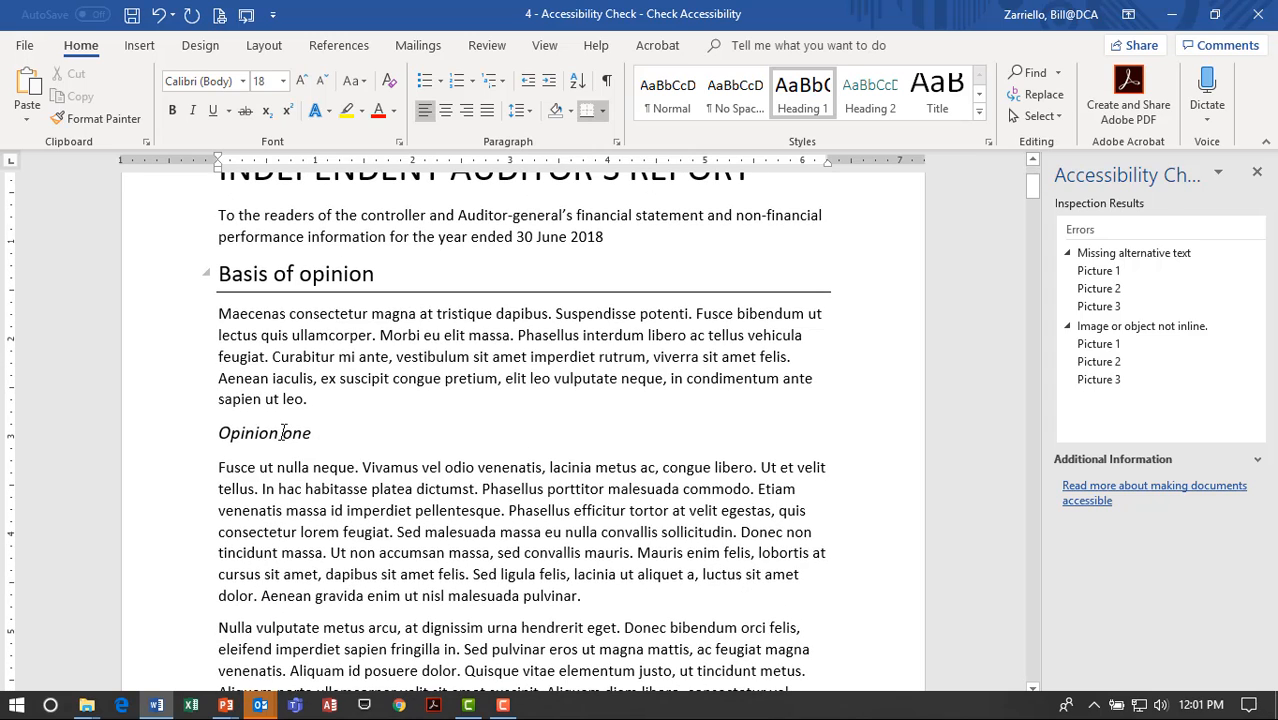
click(293, 434)
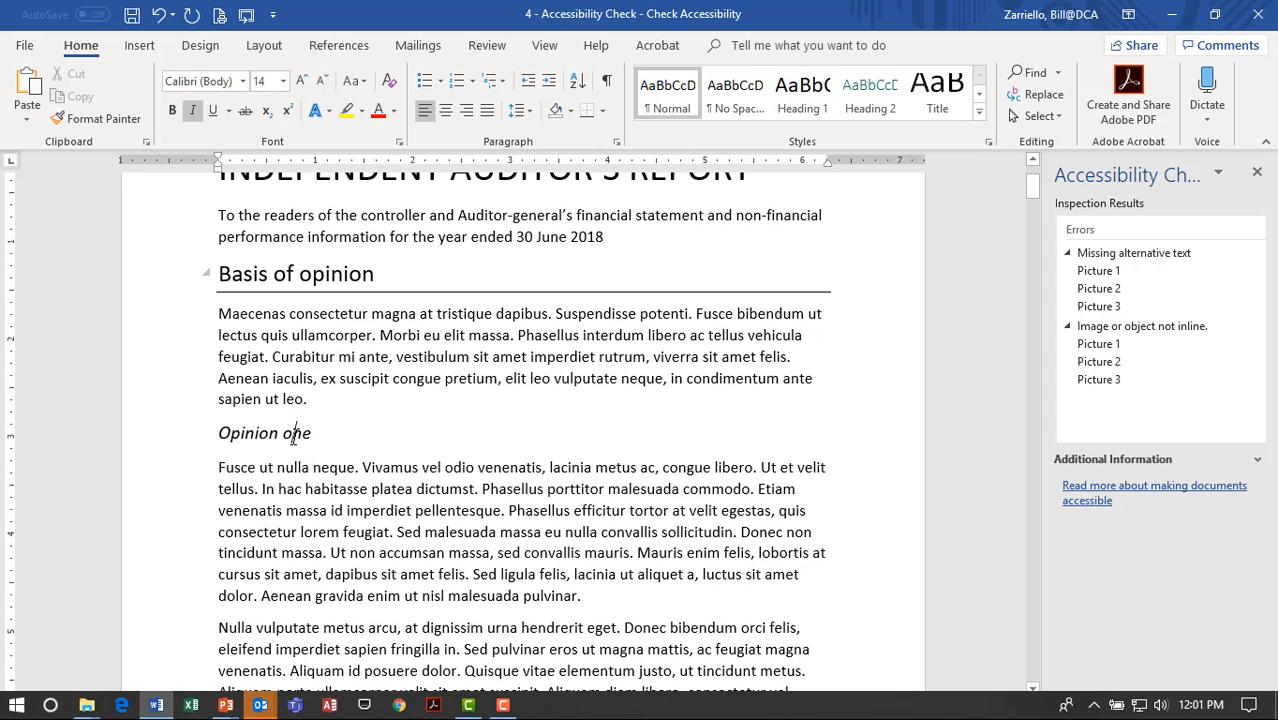
click(870, 96)
right_click(869, 114)
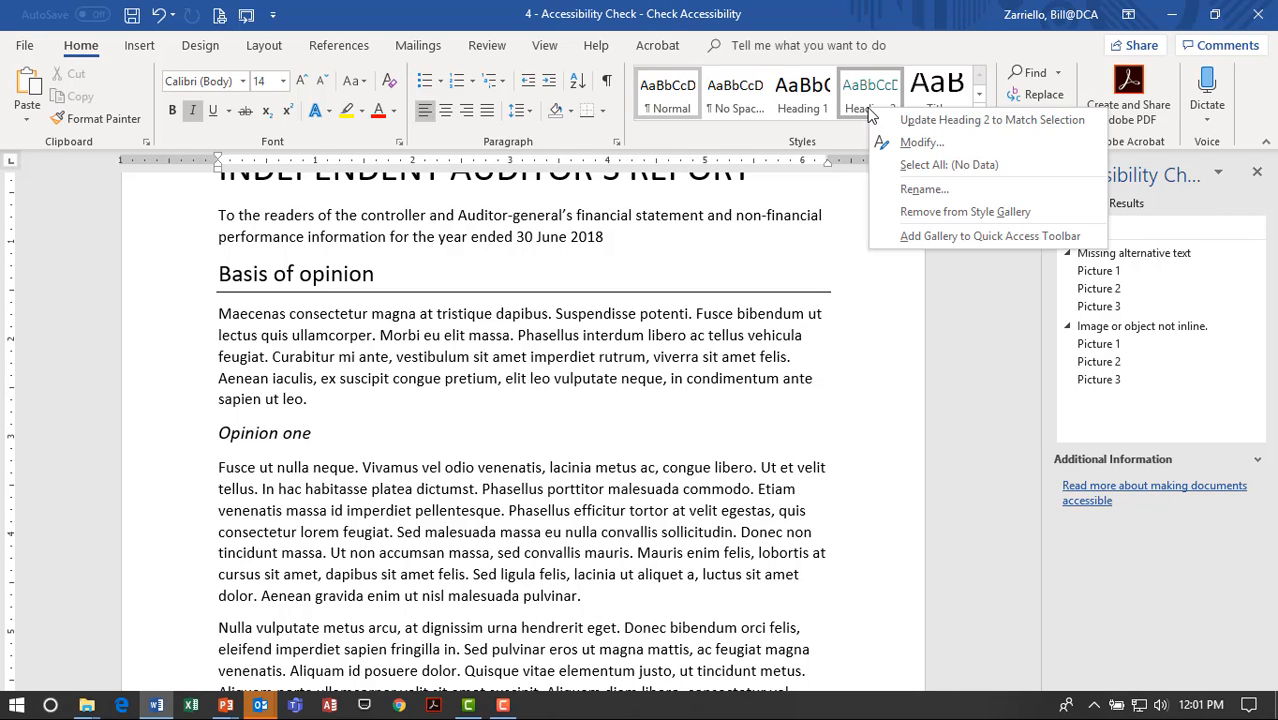
click(955, 125)
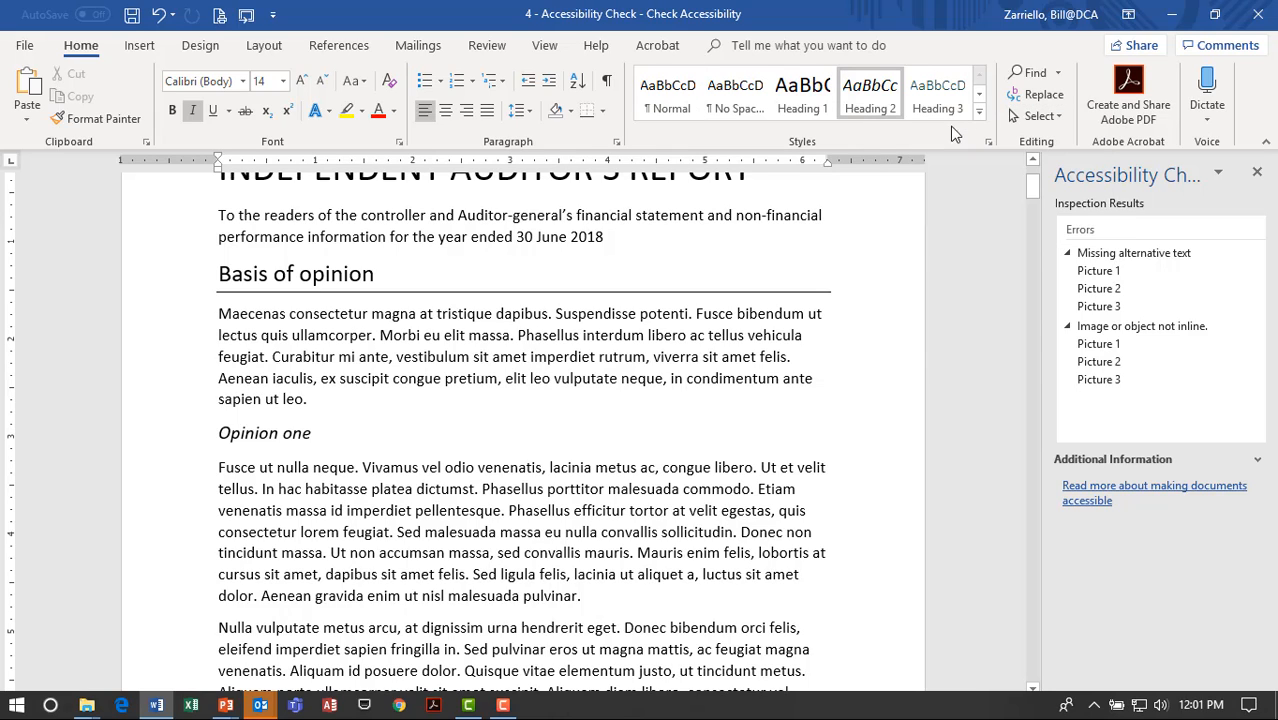
Expand the full Styles gallery from the body paragraph and close it without choosing a style.
click(701, 345)
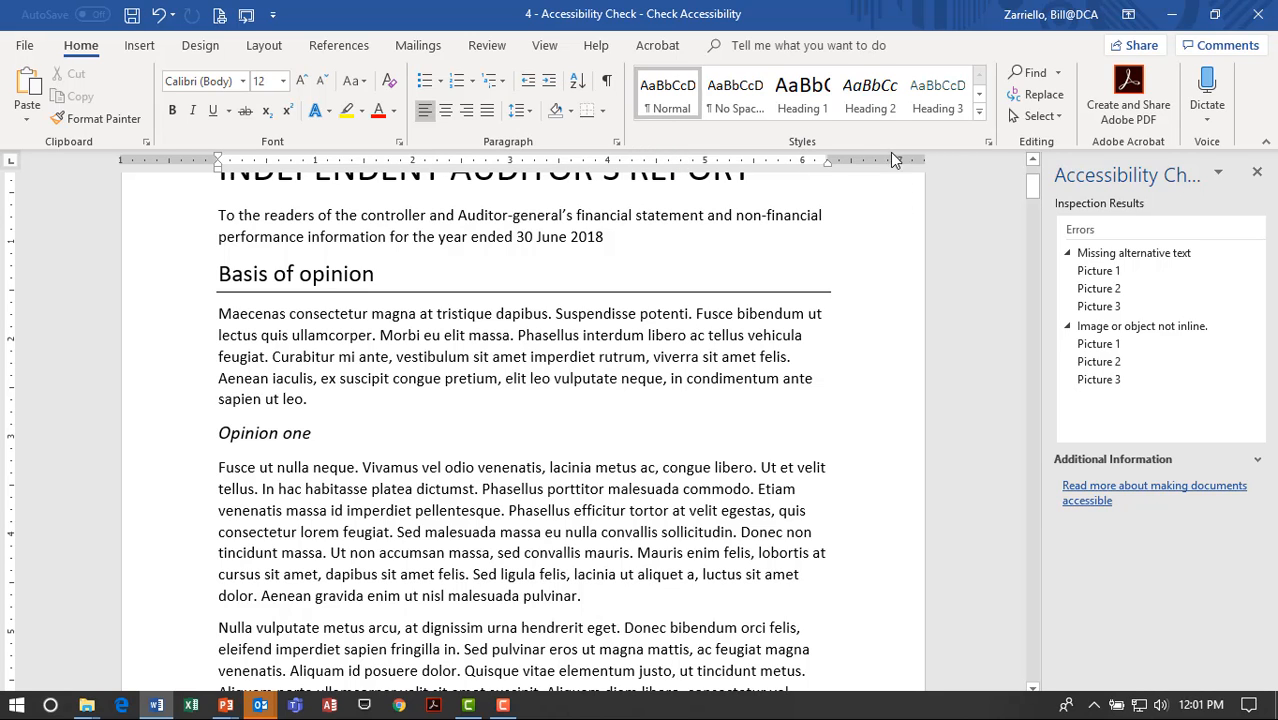
click(980, 113)
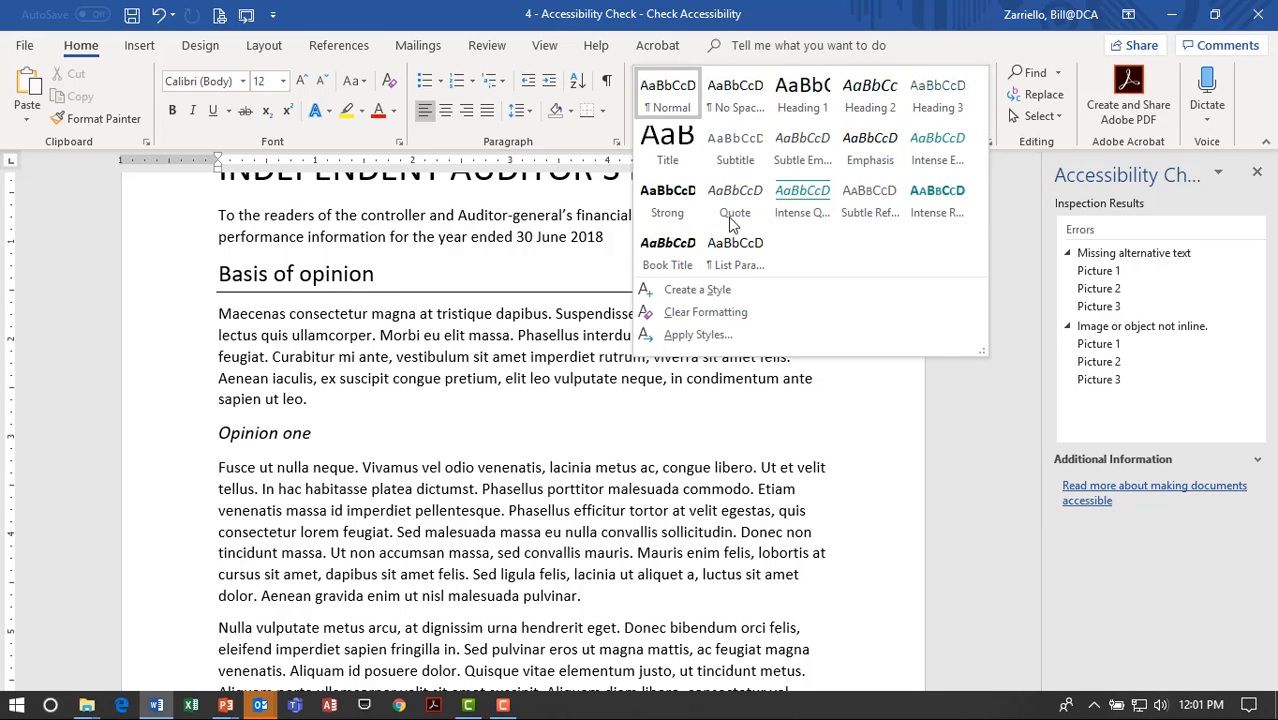
click(510, 390)
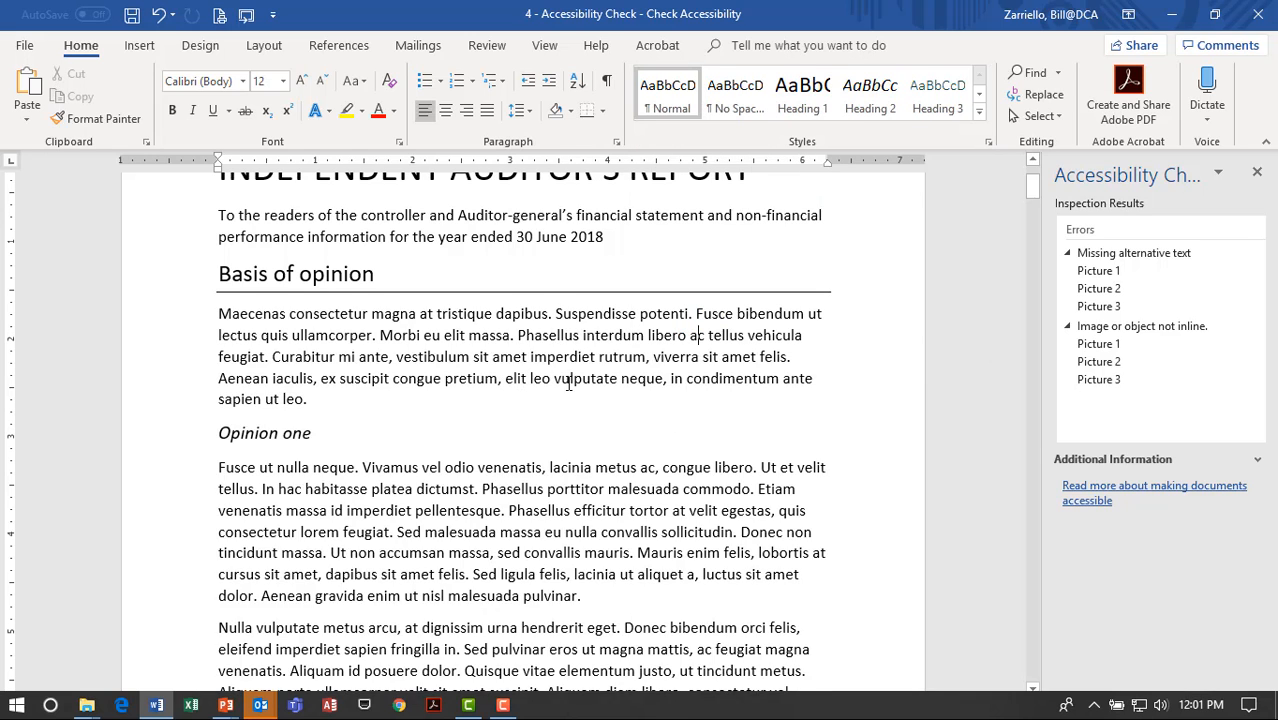
scroll(480, 395, up, 3)
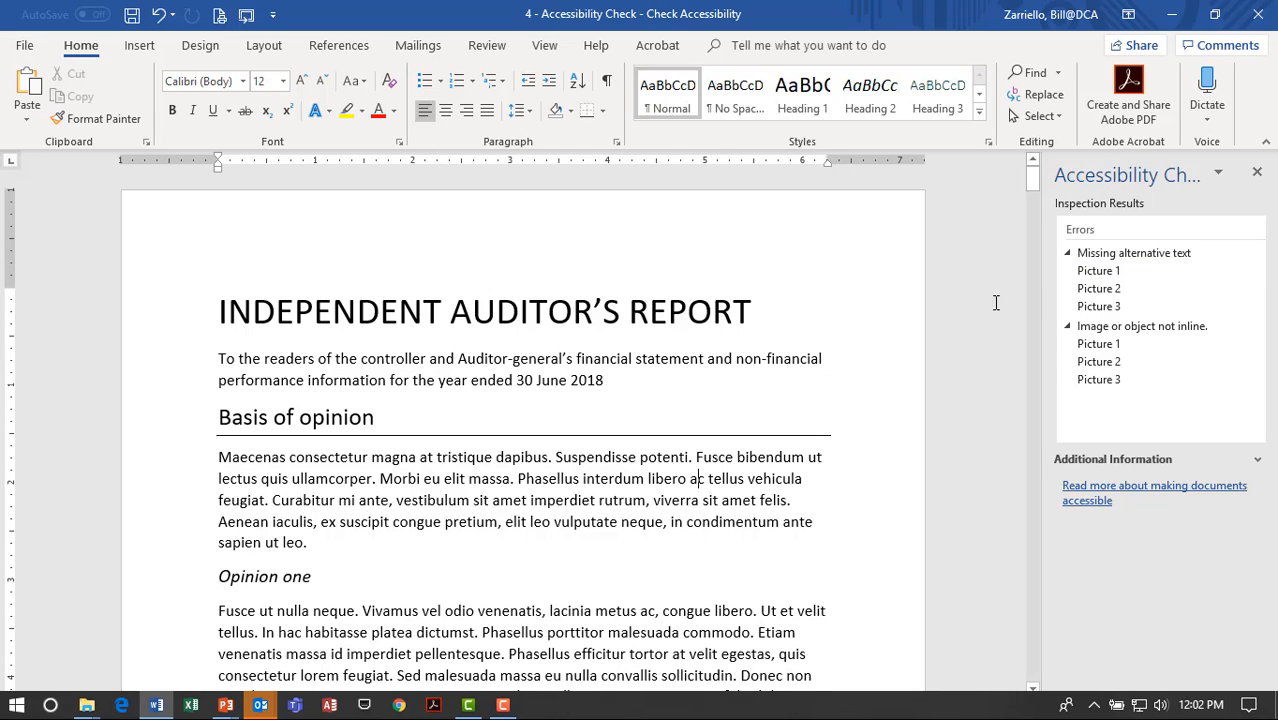
Jump to Pictures 1, 2 and 3 from the checker, then return to the Board of Directors text.
click(1128, 272)
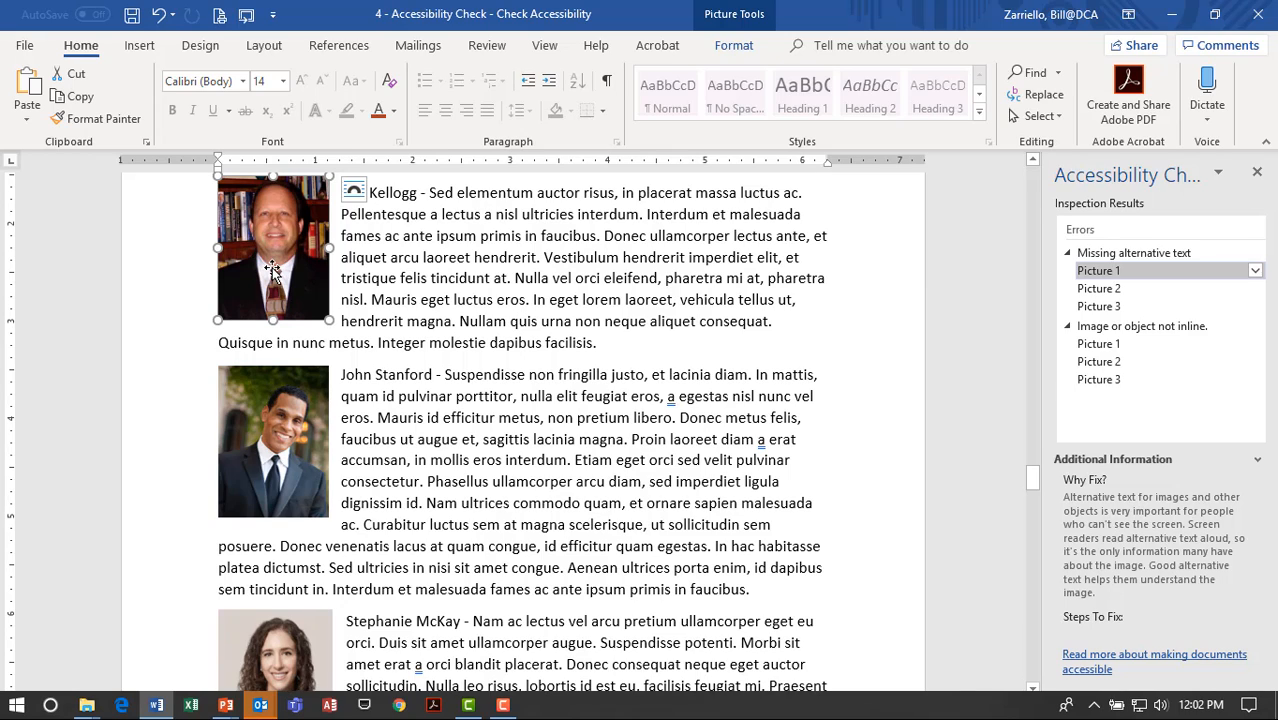
click(1093, 289)
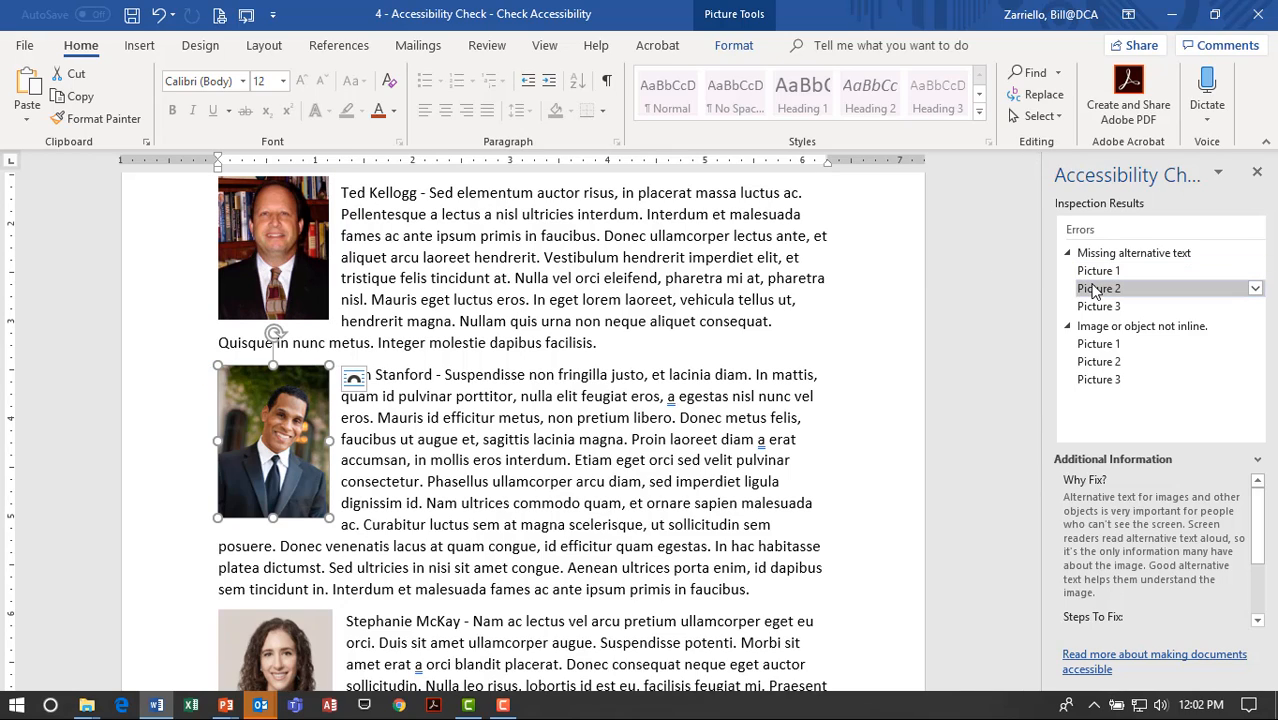
click(1103, 309)
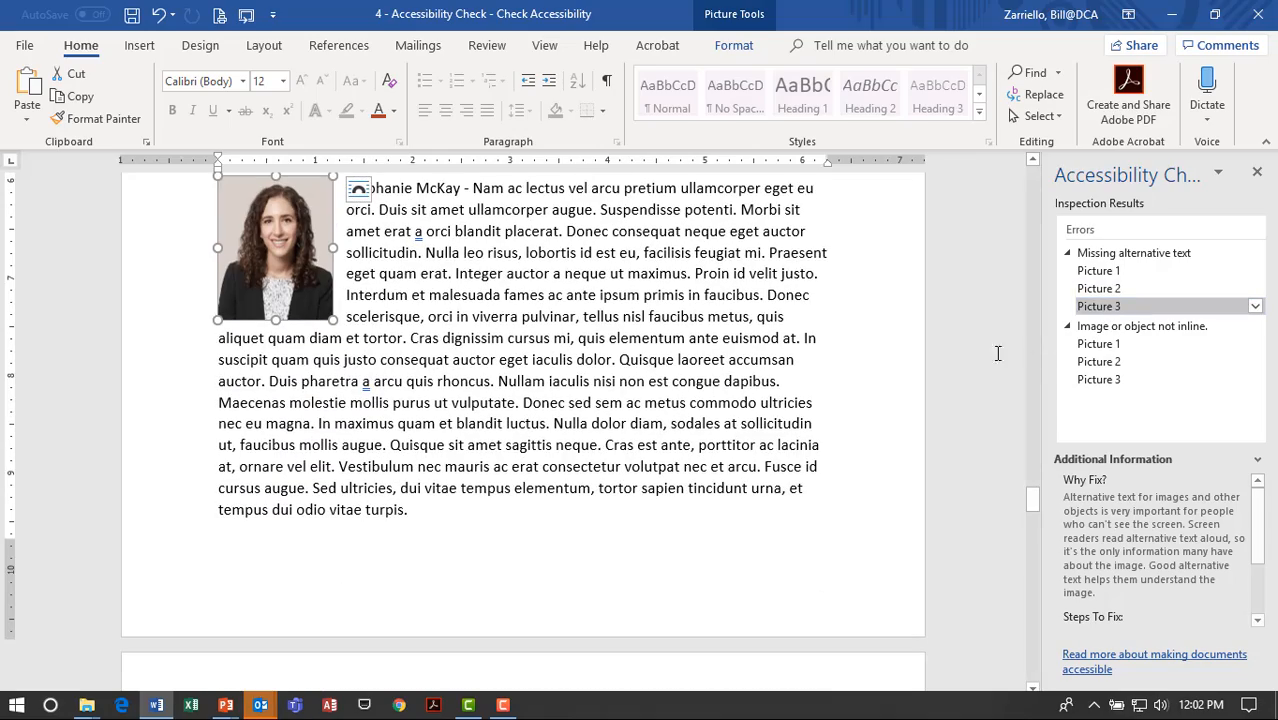
scroll(757, 378, up, 10)
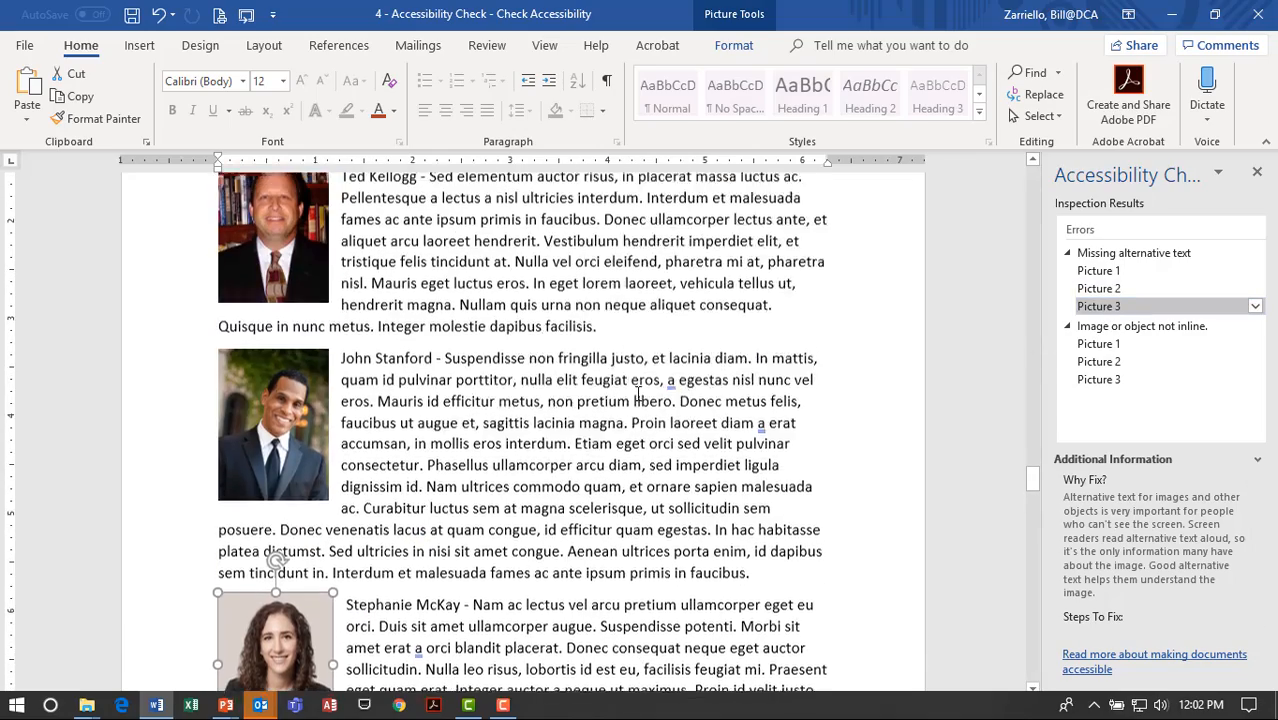
click(555, 392)
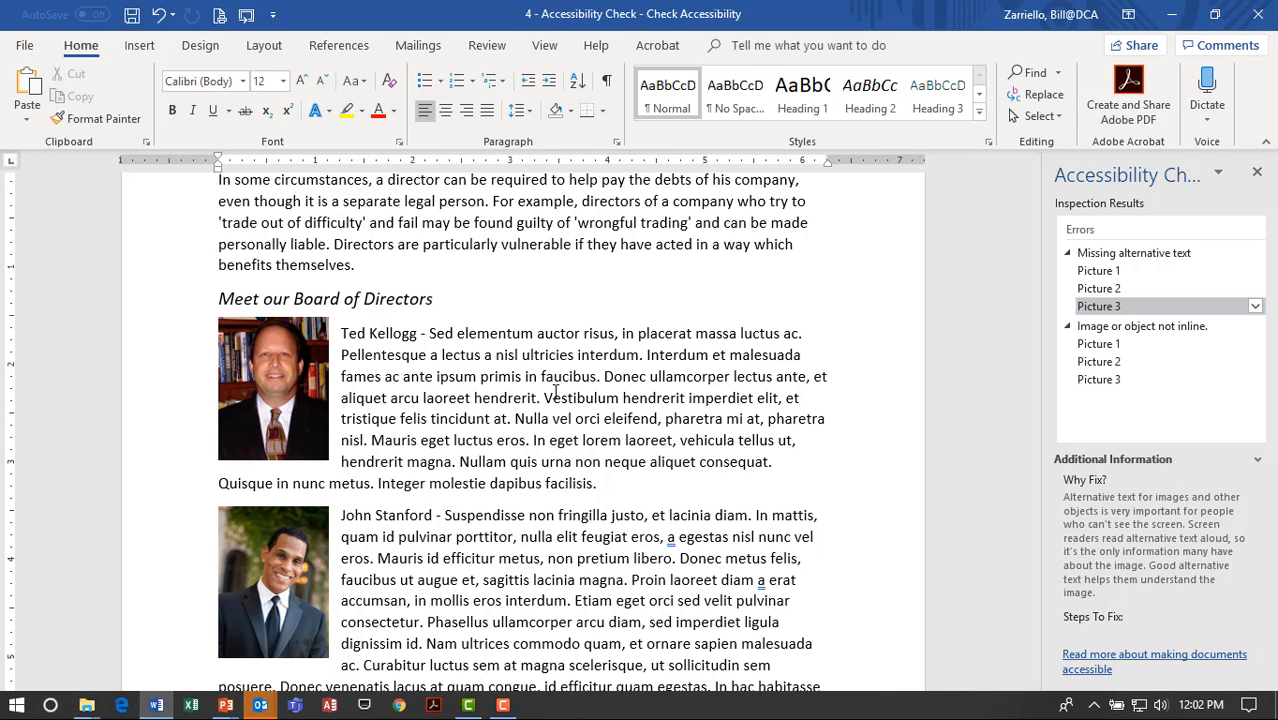
Give the first director's photo the alt text 'Board of Director President' with his first name, correcting the 'Driector' typo.
click(270, 393)
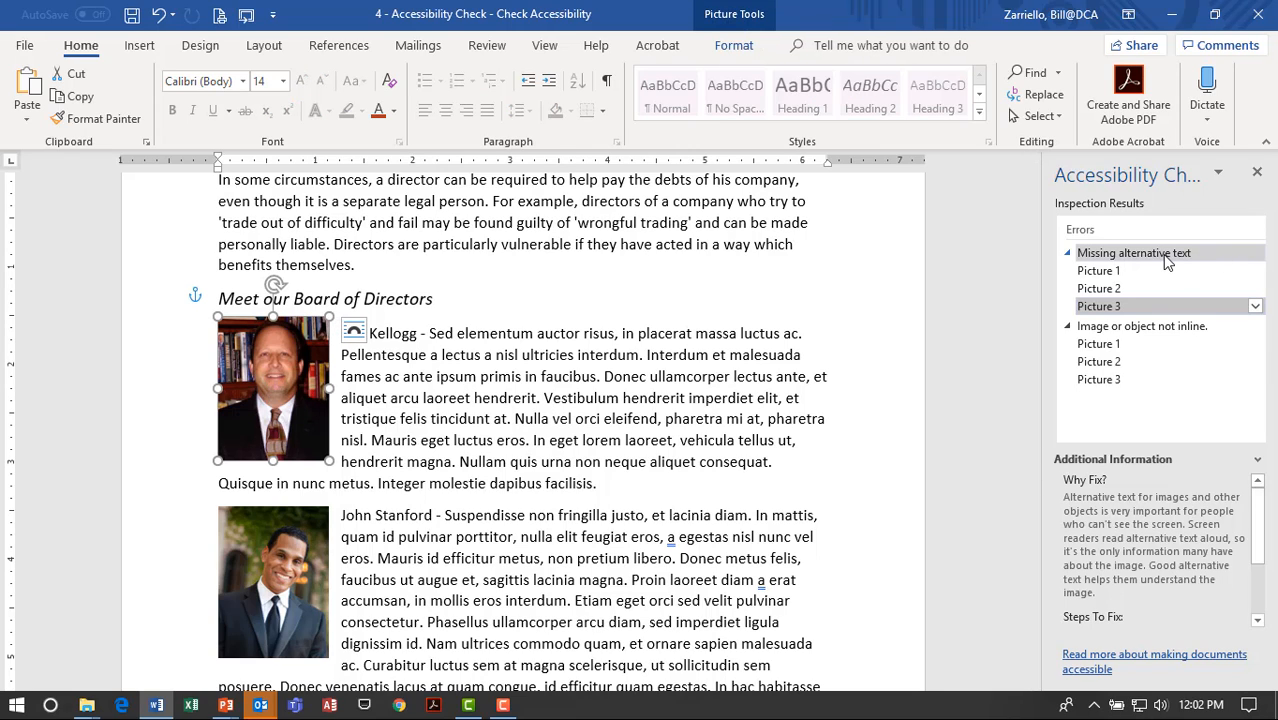
click(1098, 271)
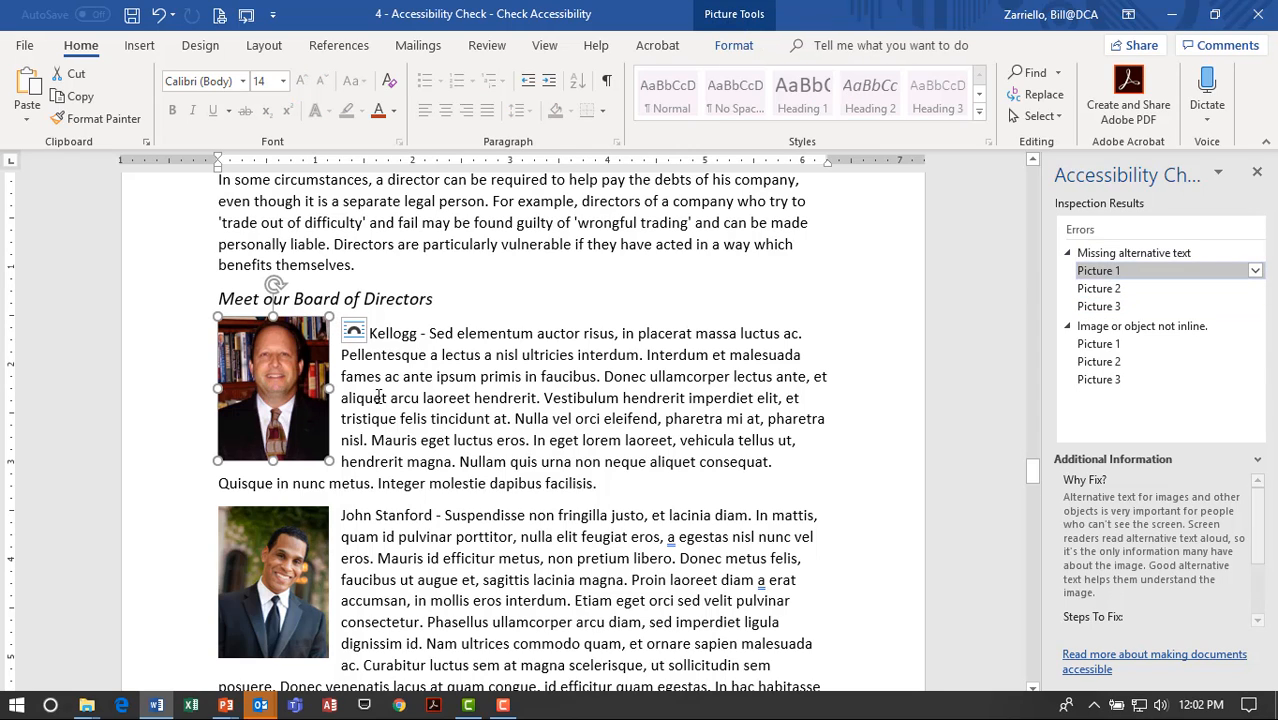
right_click(280, 388)
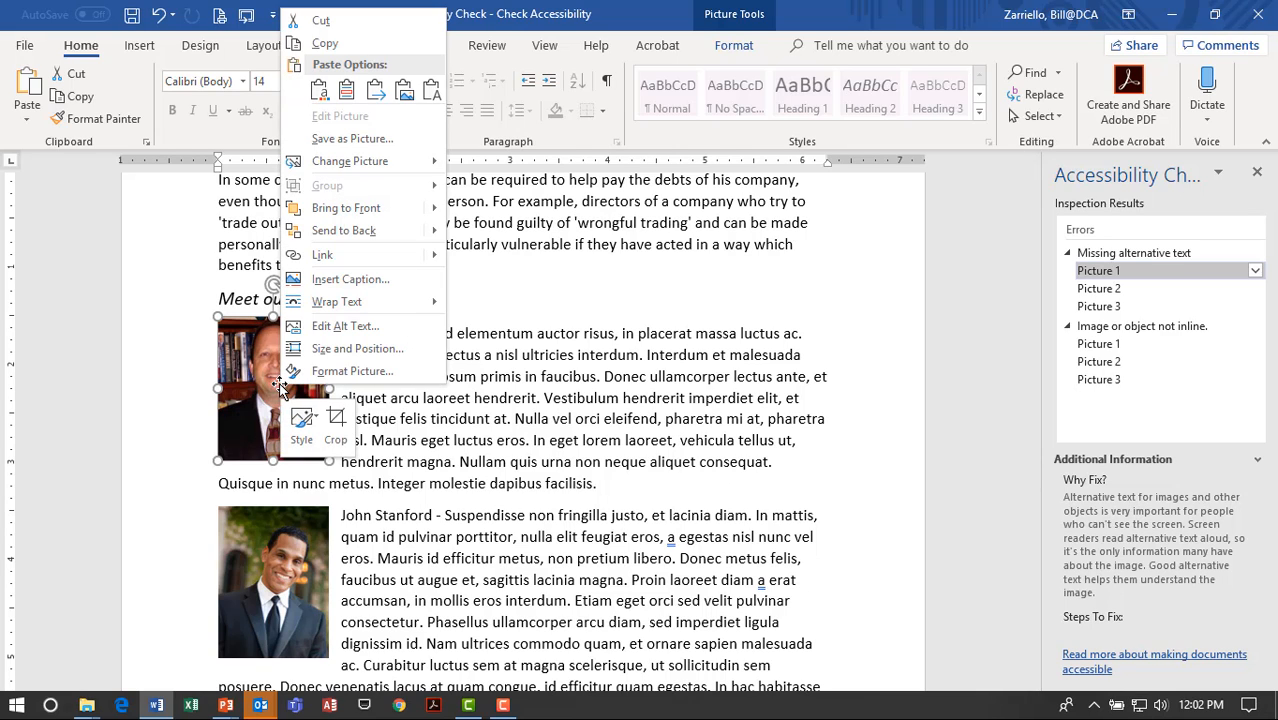
click(357, 330)
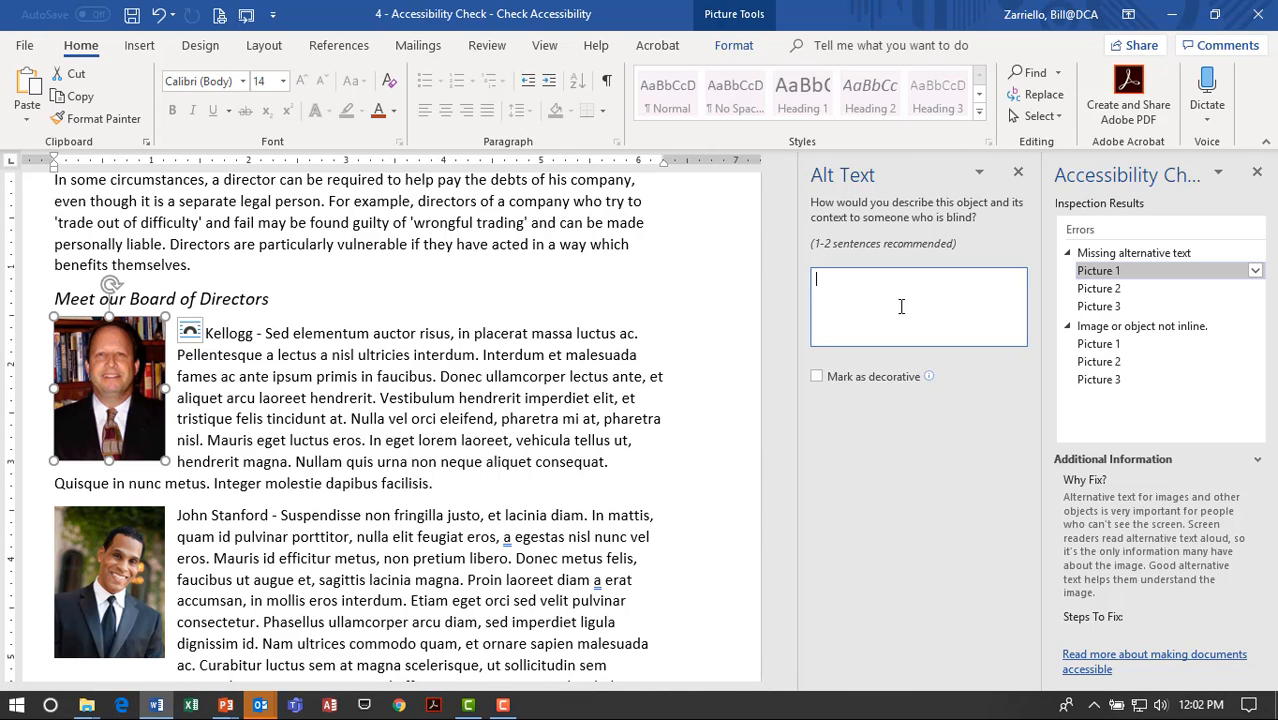
text(Board)
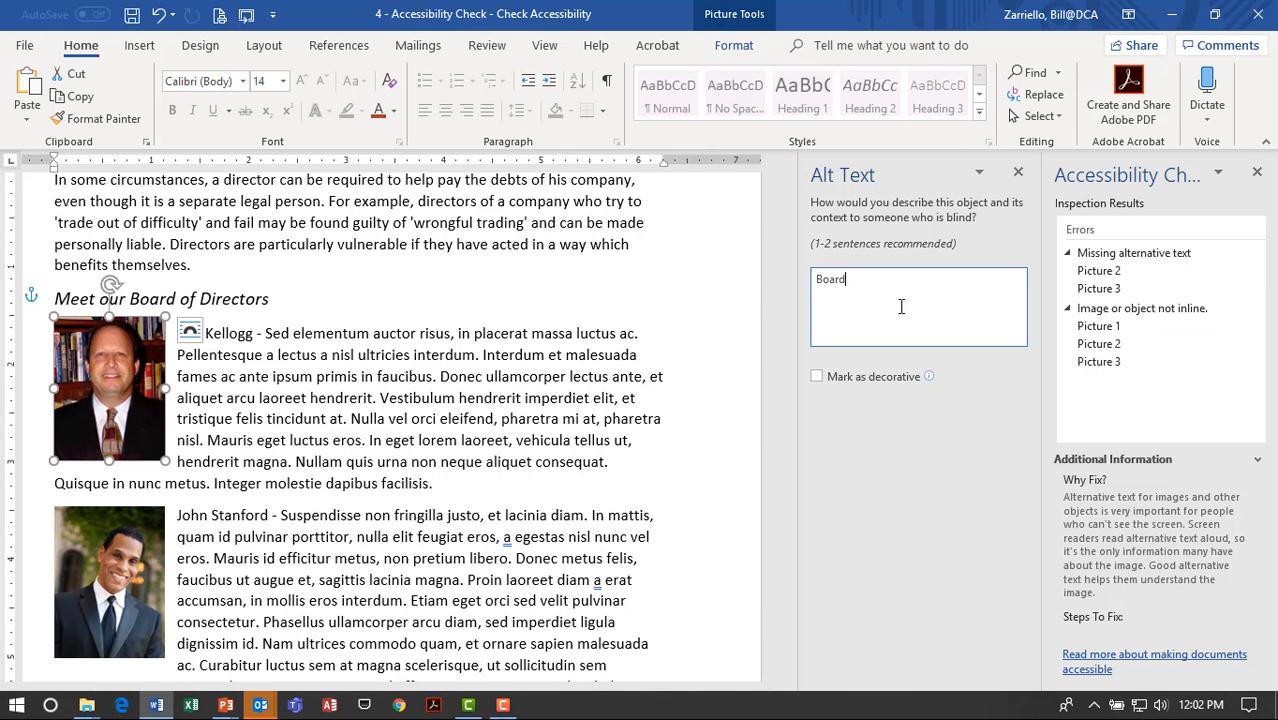
text( of Driector Preside)
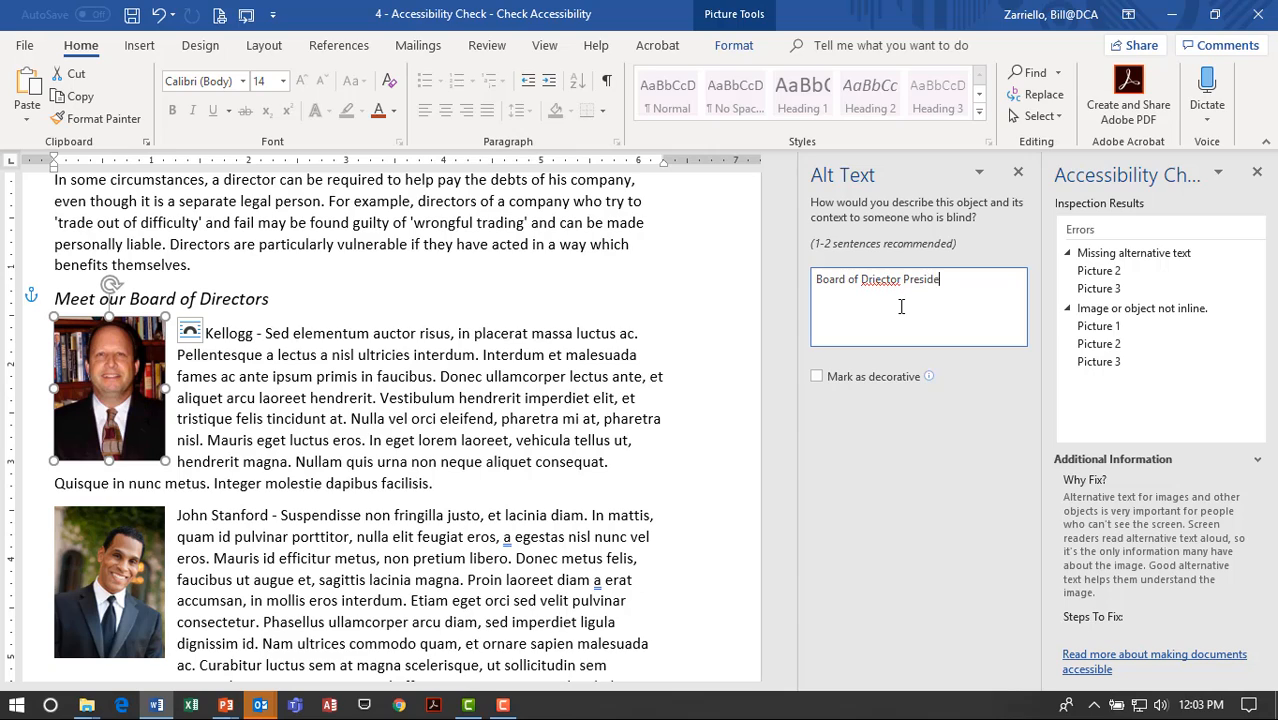
right_click(880, 281)
click(928, 288)
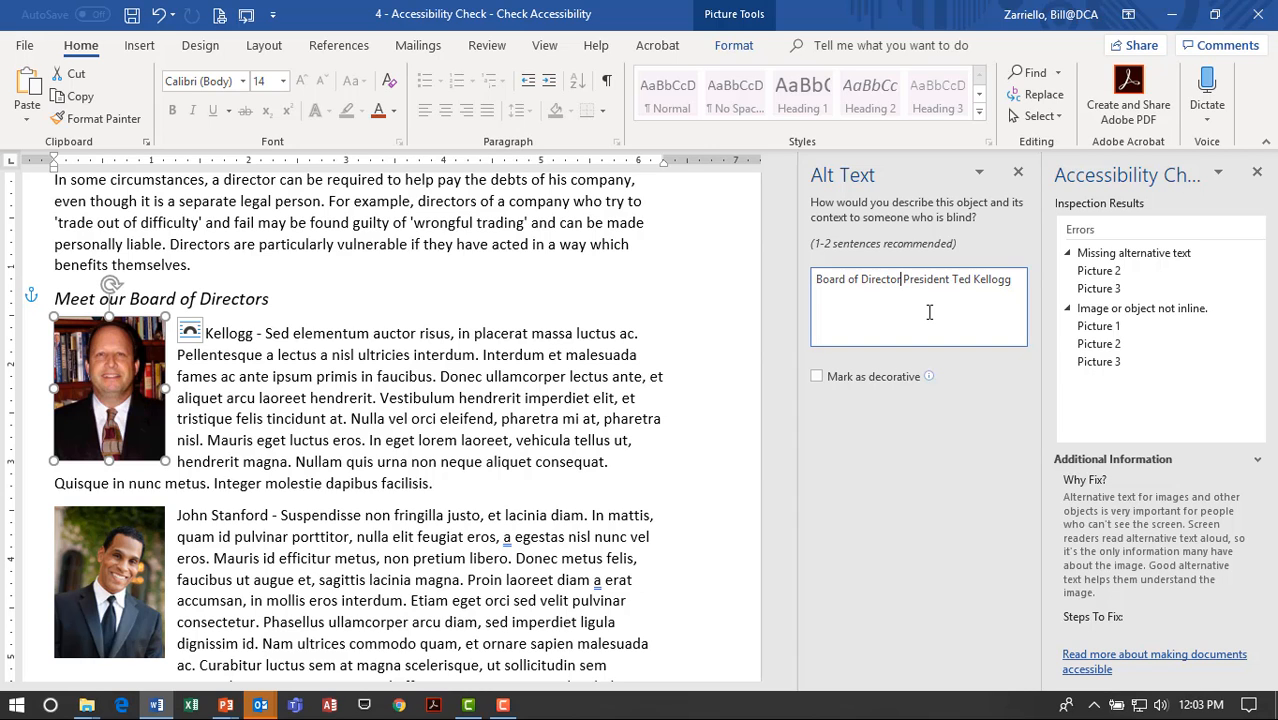
click(1018, 172)
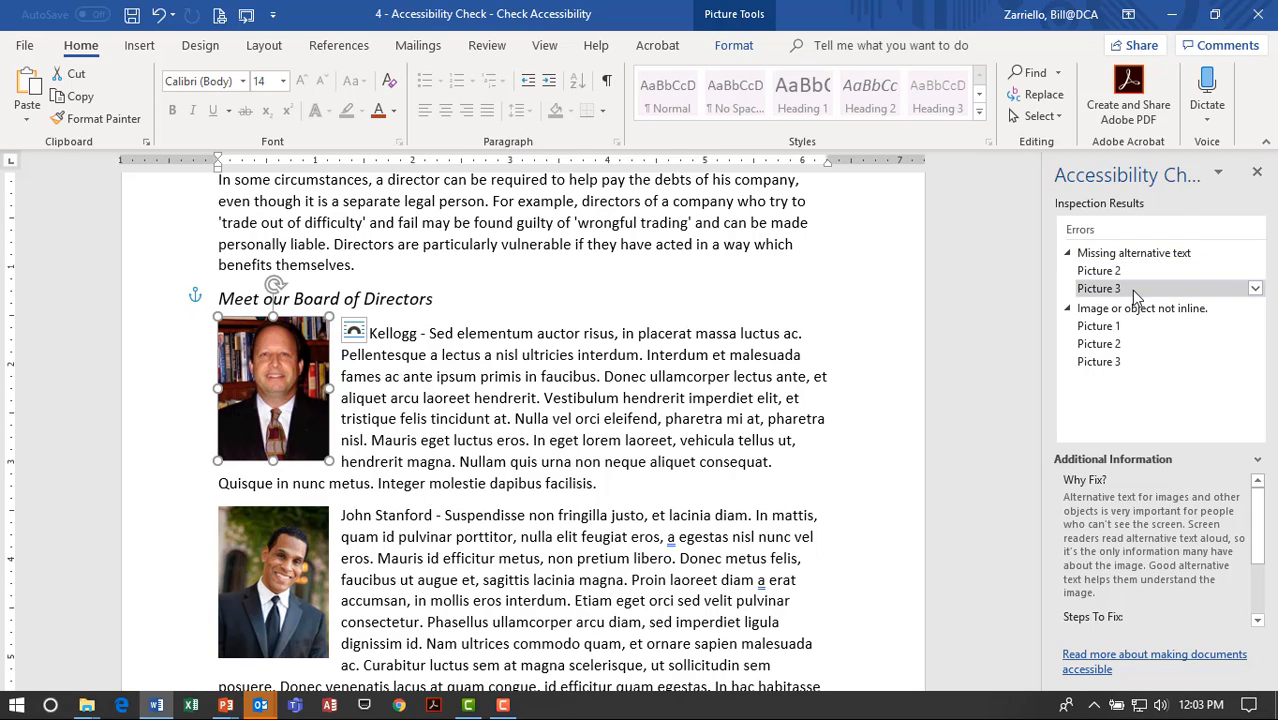
Set the first director's photo layout to In Line with Text.
click(363, 345)
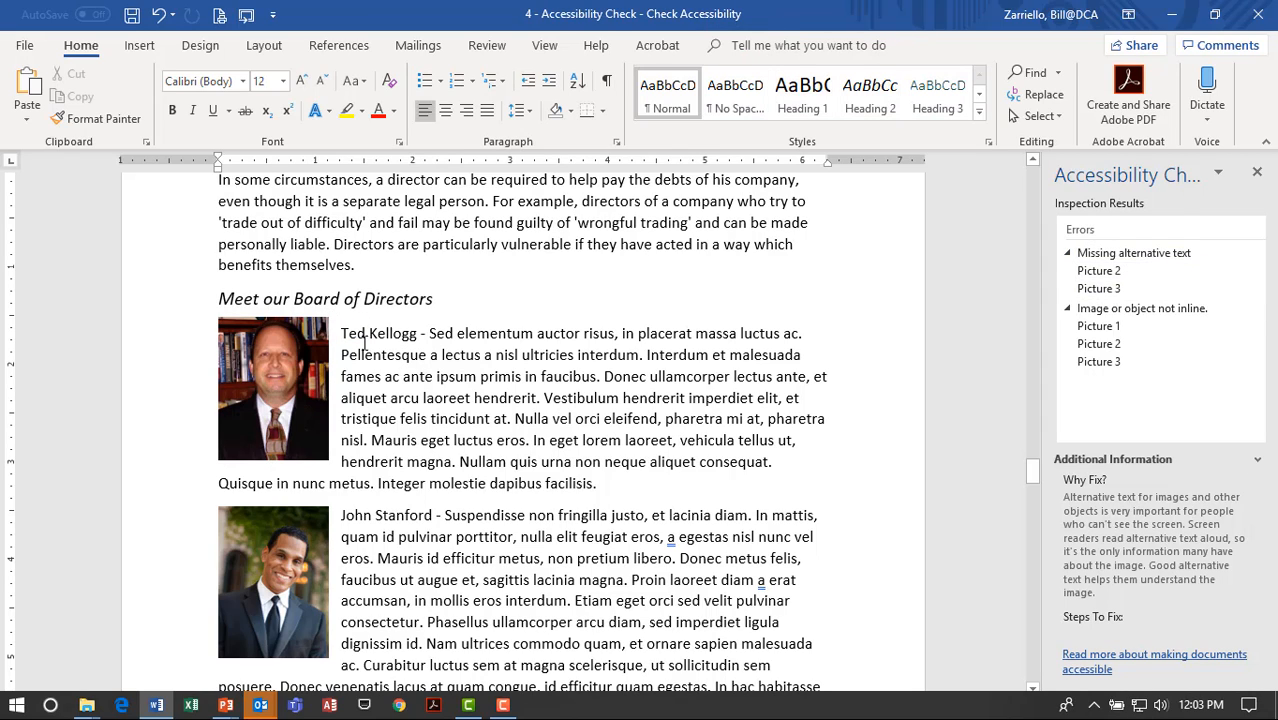
click(290, 355)
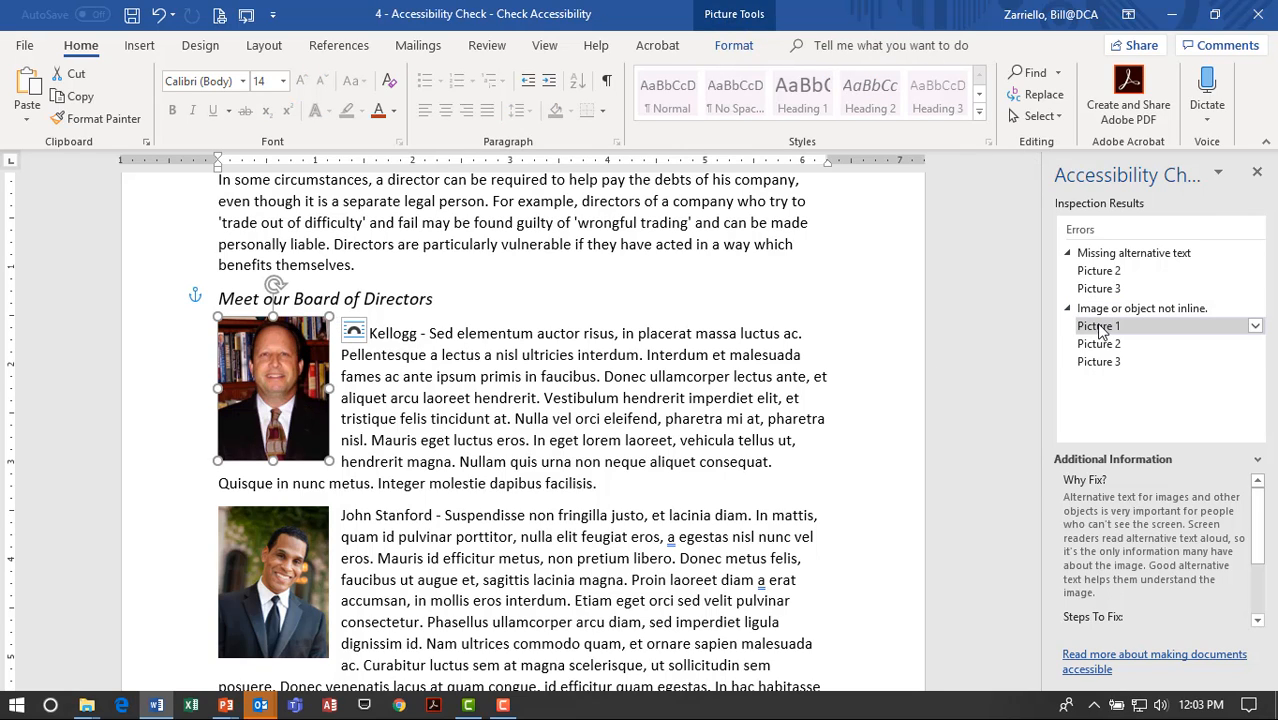
click(354, 333)
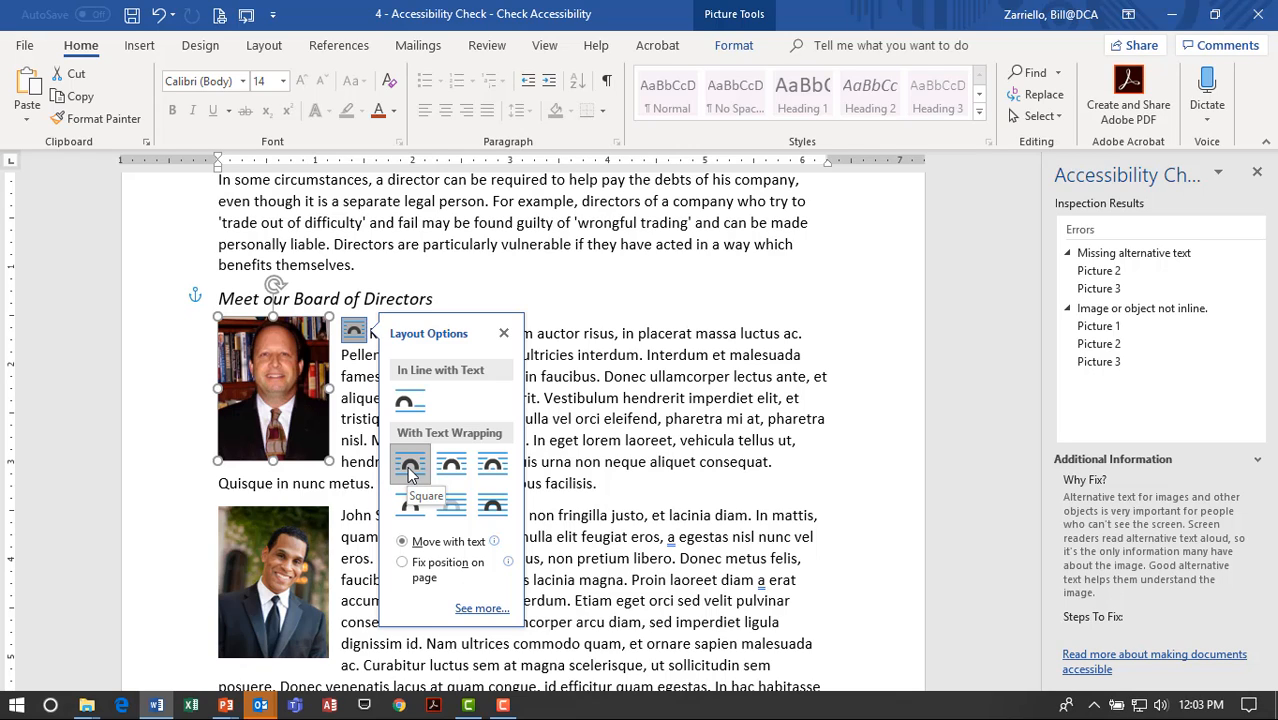
click(503, 333)
click(354, 331)
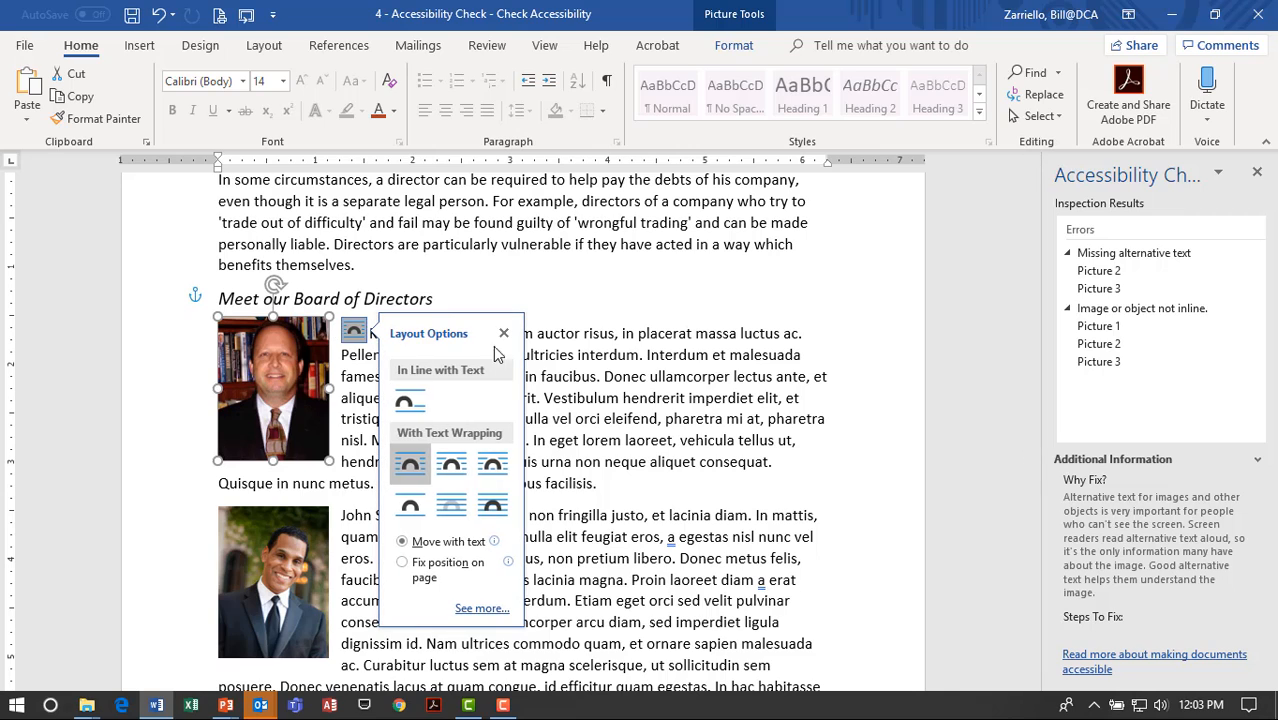
click(408, 405)
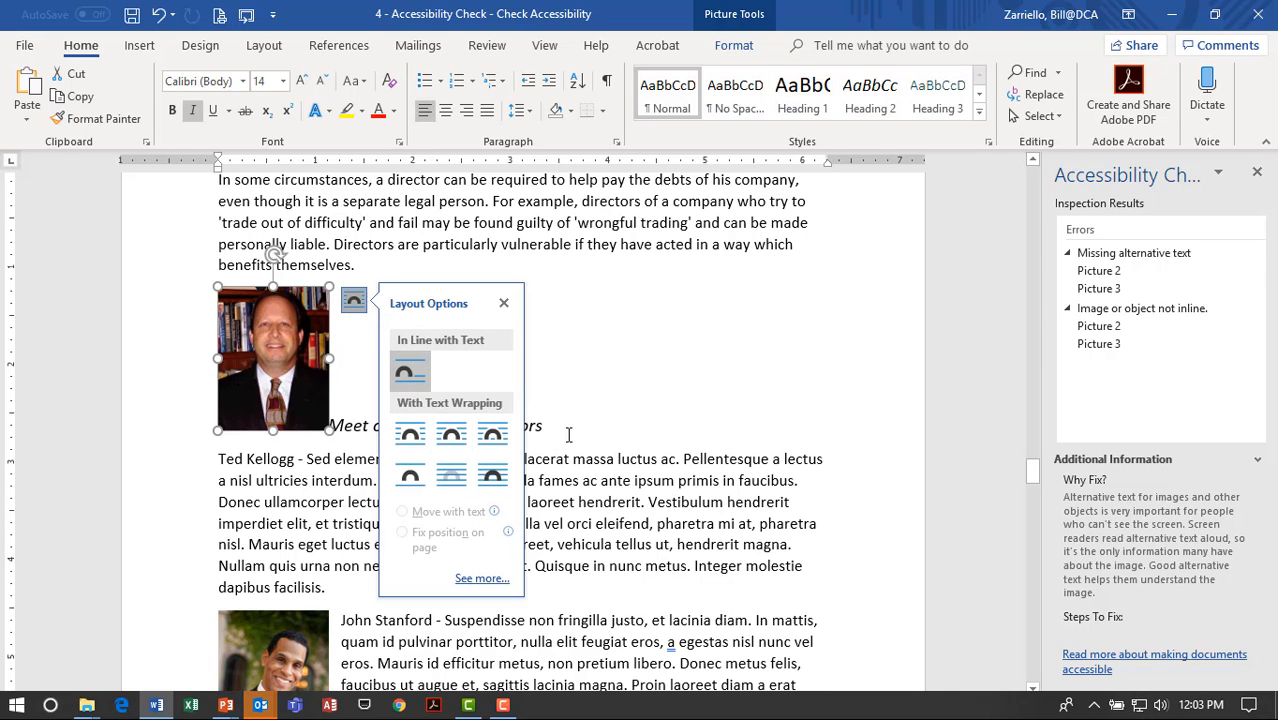
click(590, 480)
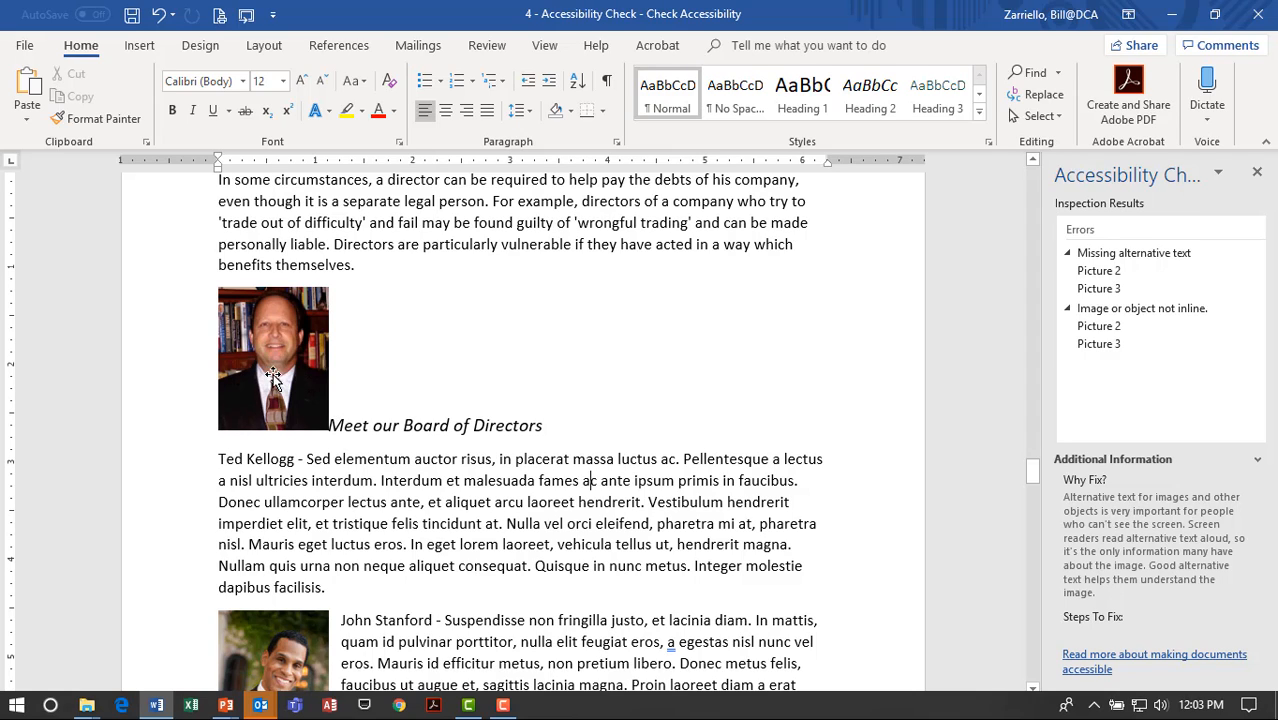
Move the photo before the bio, then break the bio onto its own line below.
click(457, 404)
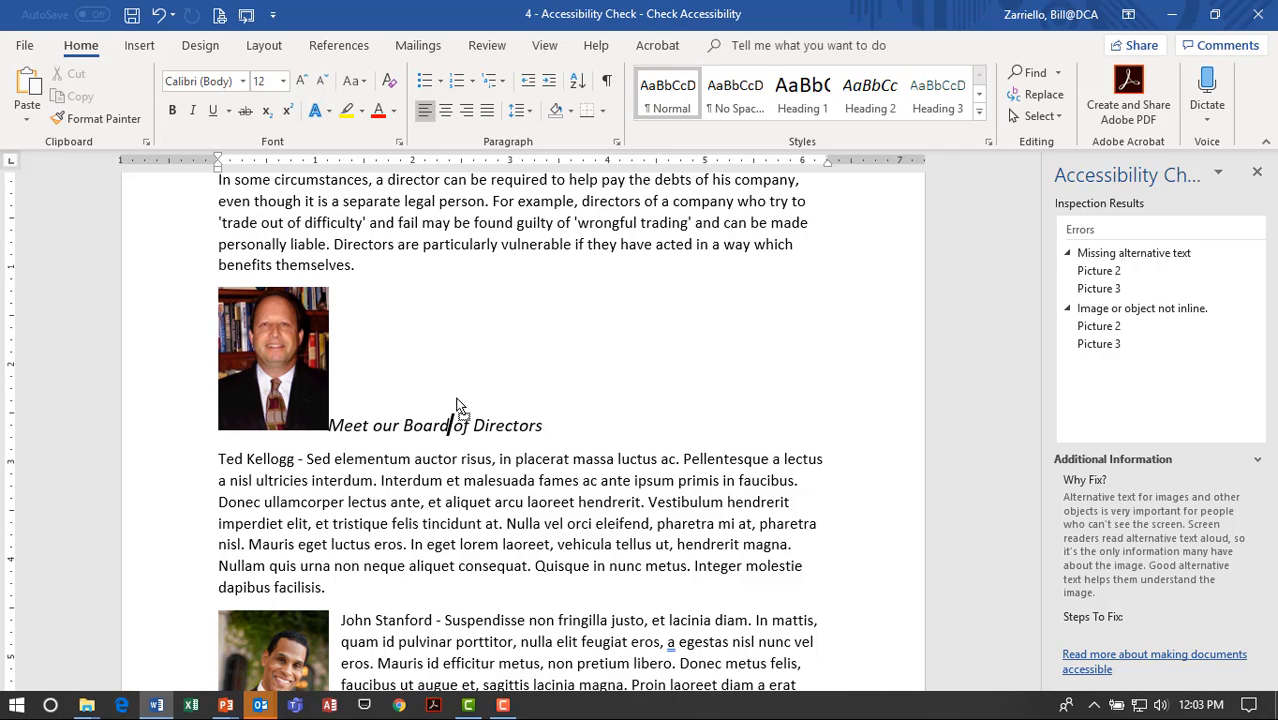
click(548, 399)
click(221, 465)
drag(221, 467, 222, 465)
click(413, 503)
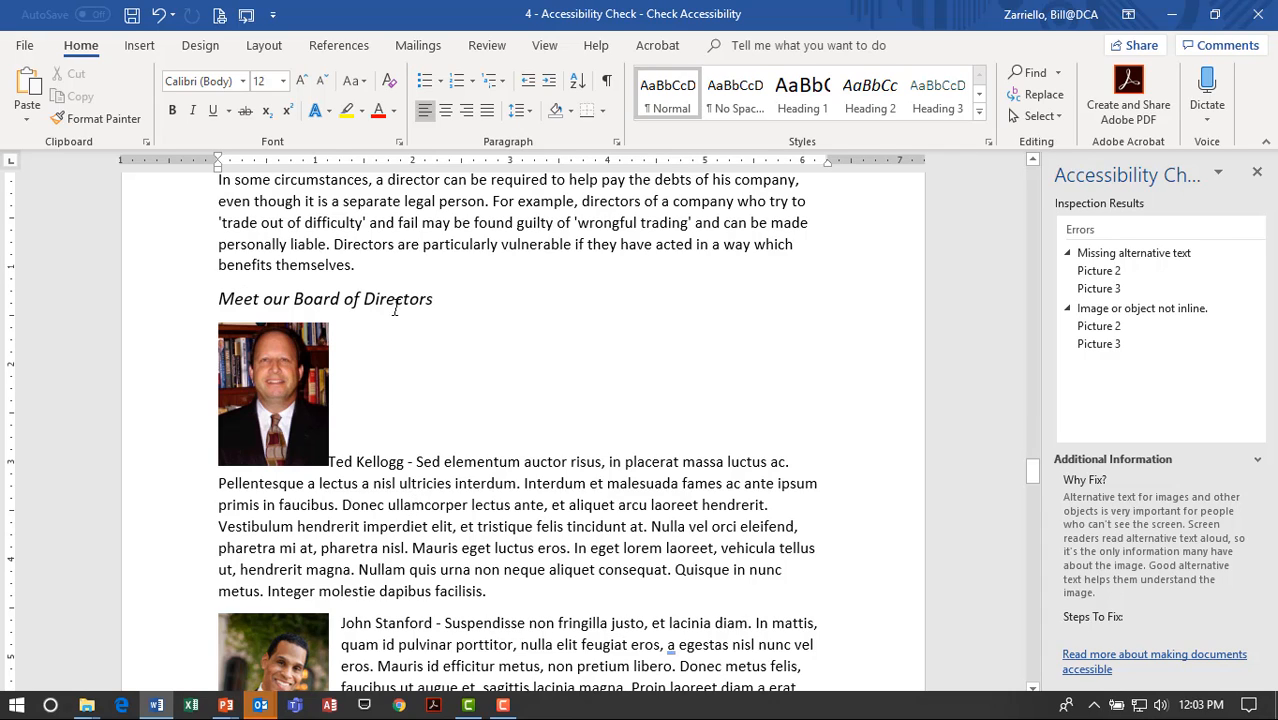
click(271, 380)
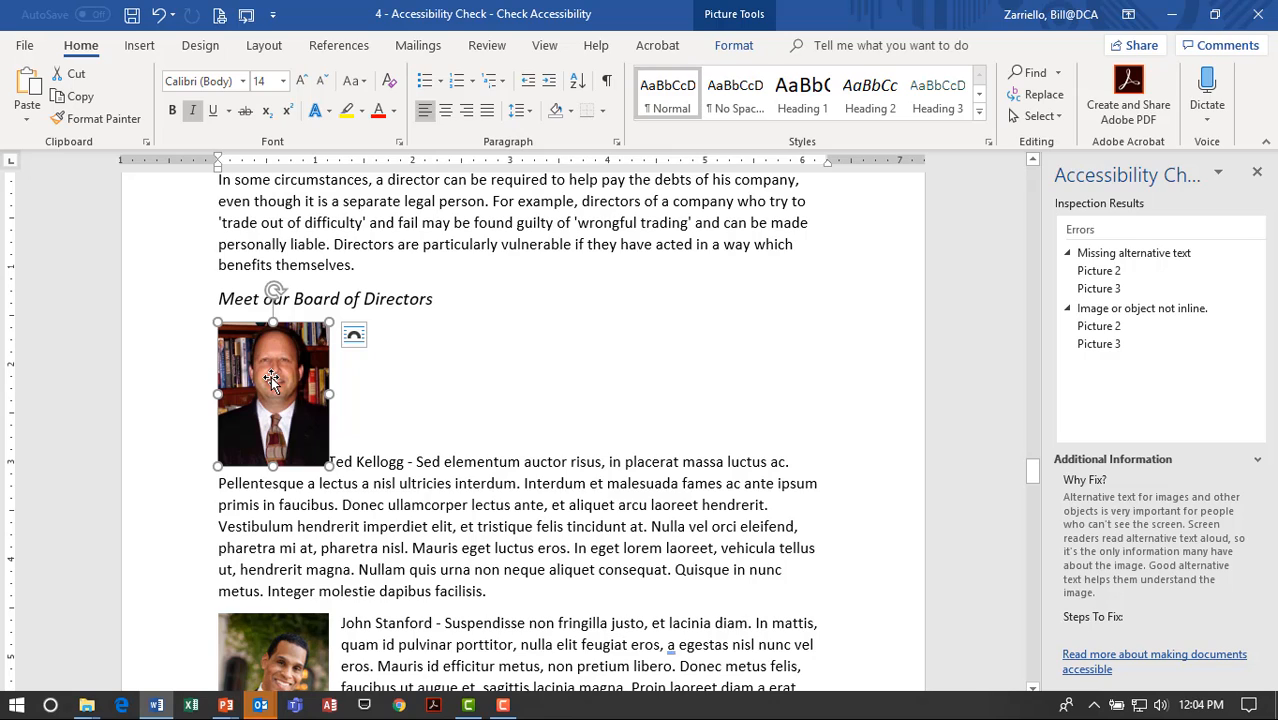
click(346, 467)
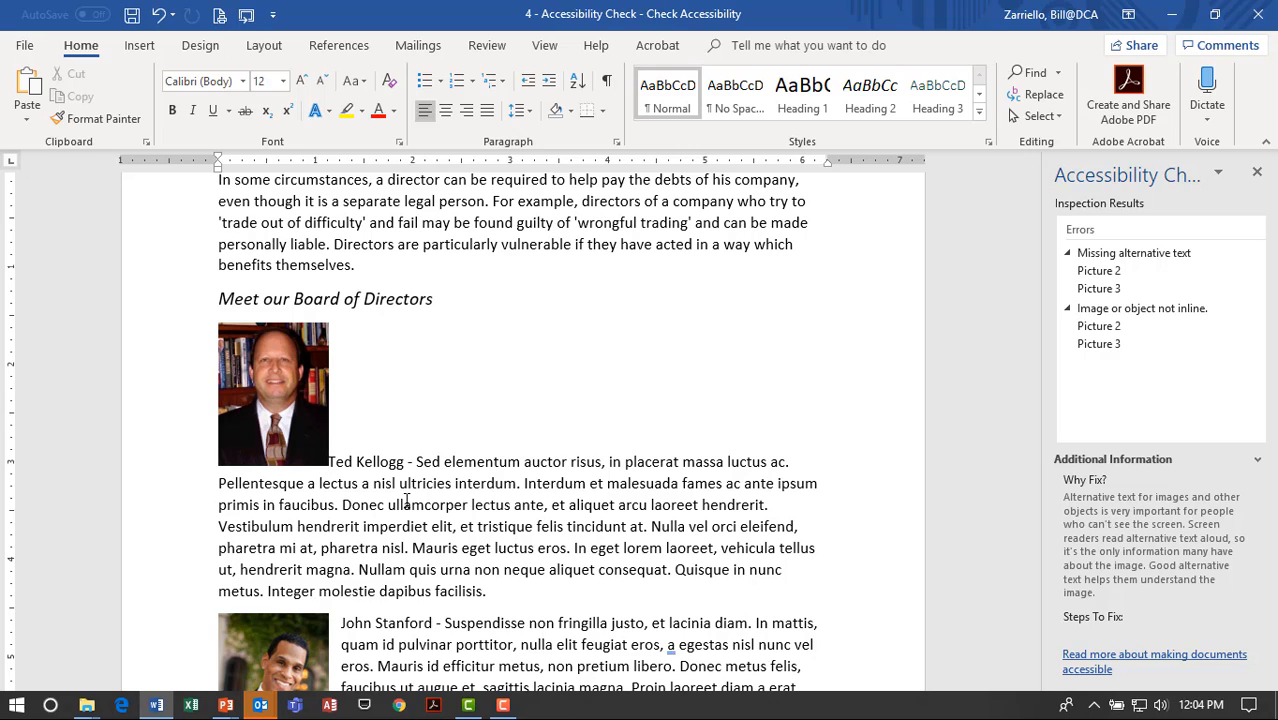
click(331, 461)
key(Return)
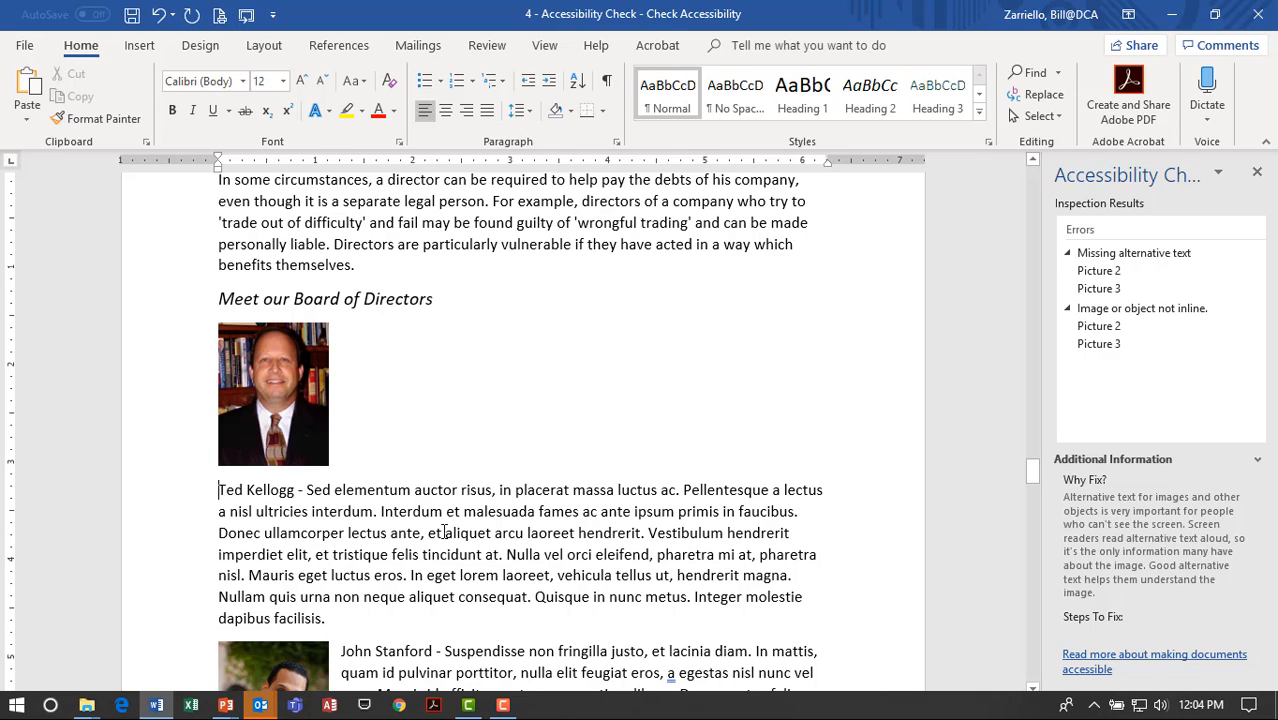
Add an empty paragraph after the 'Meet our Board of Directors' heading.
click(300, 421)
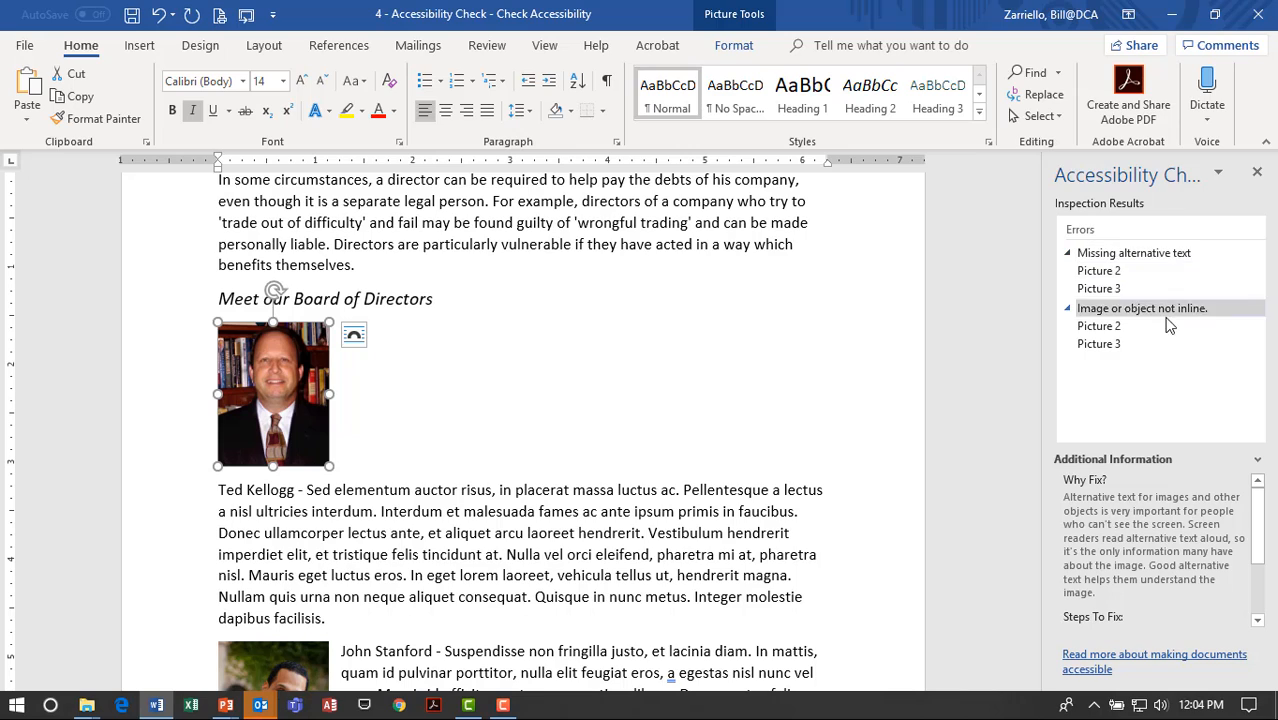
click(1168, 272)
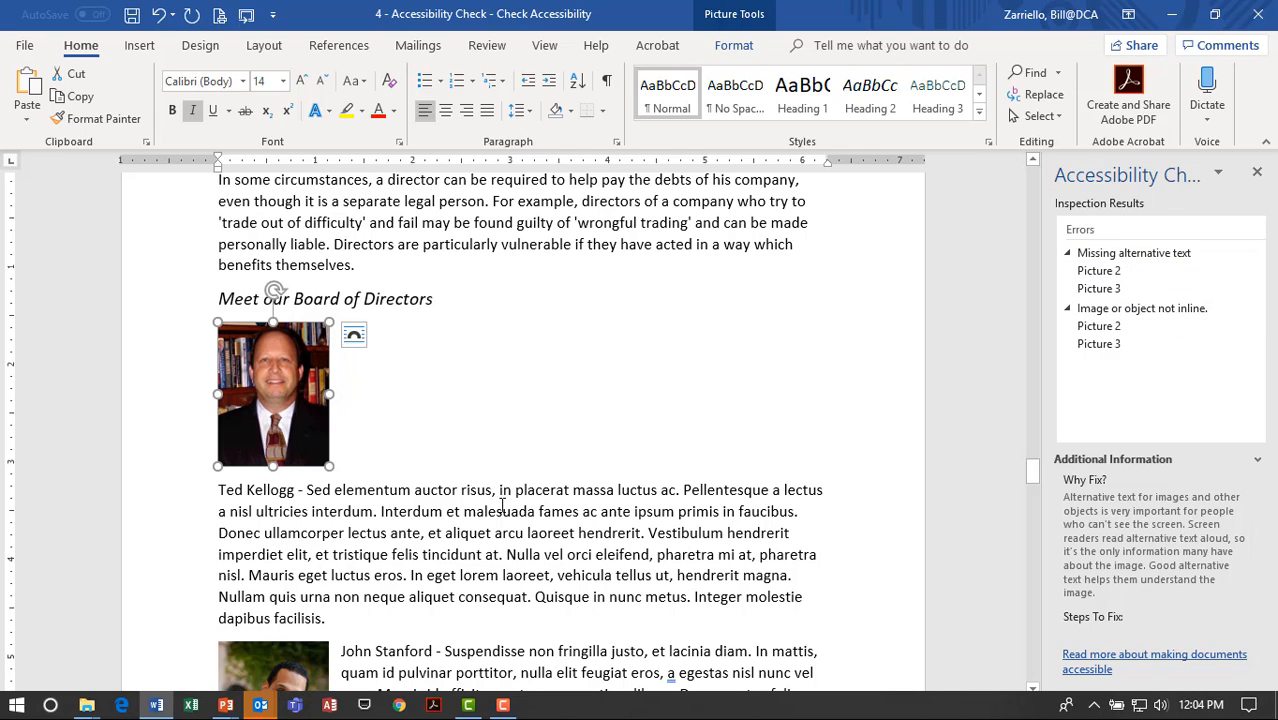
click(354, 434)
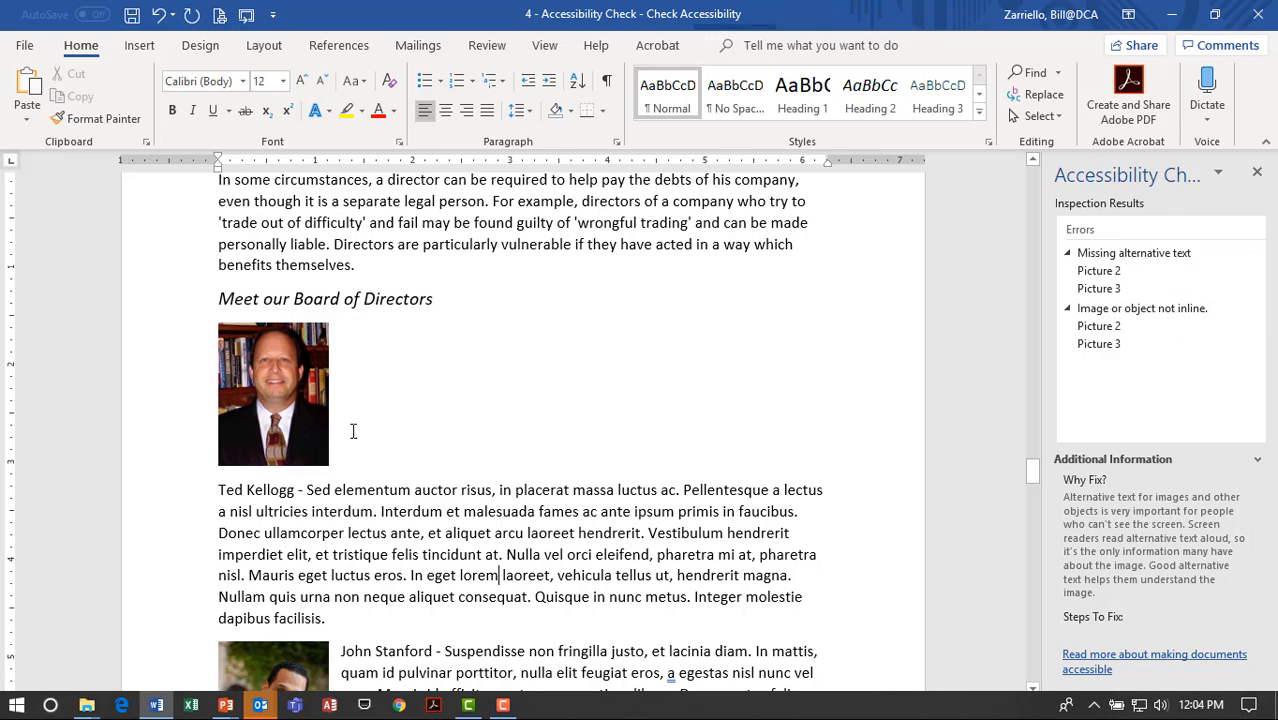
click(452, 301)
key(Return)
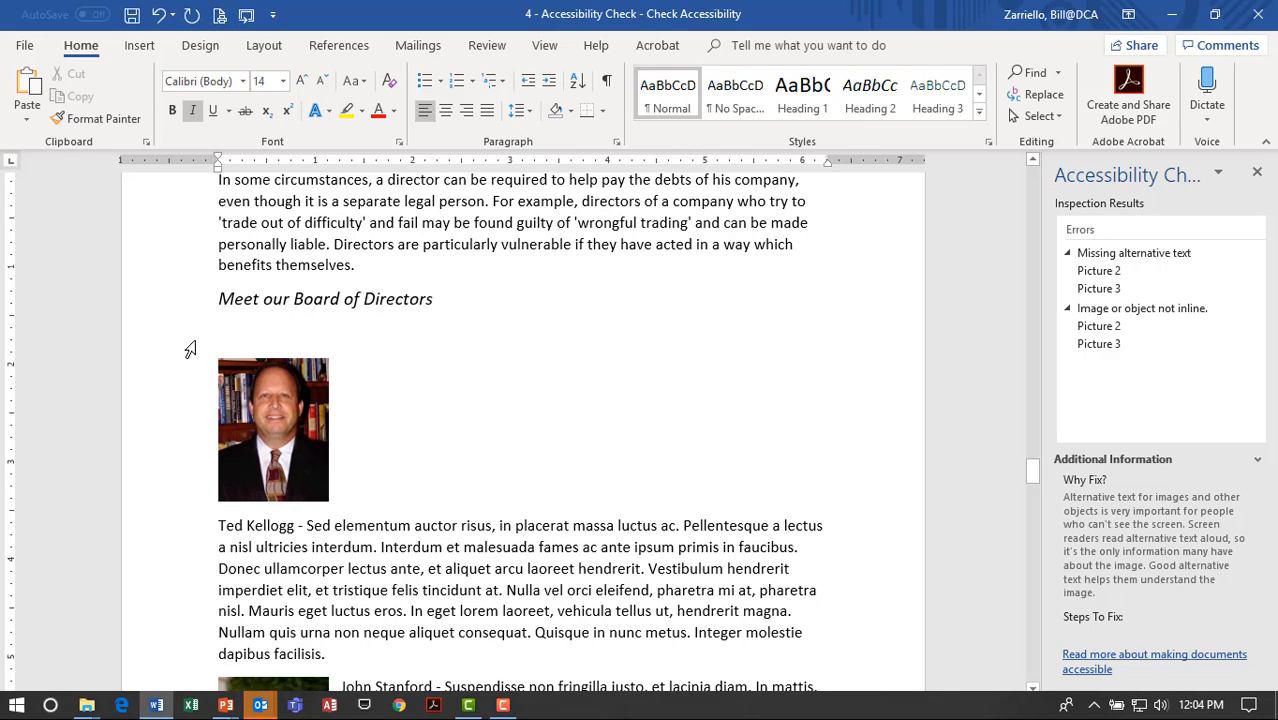
click(211, 337)
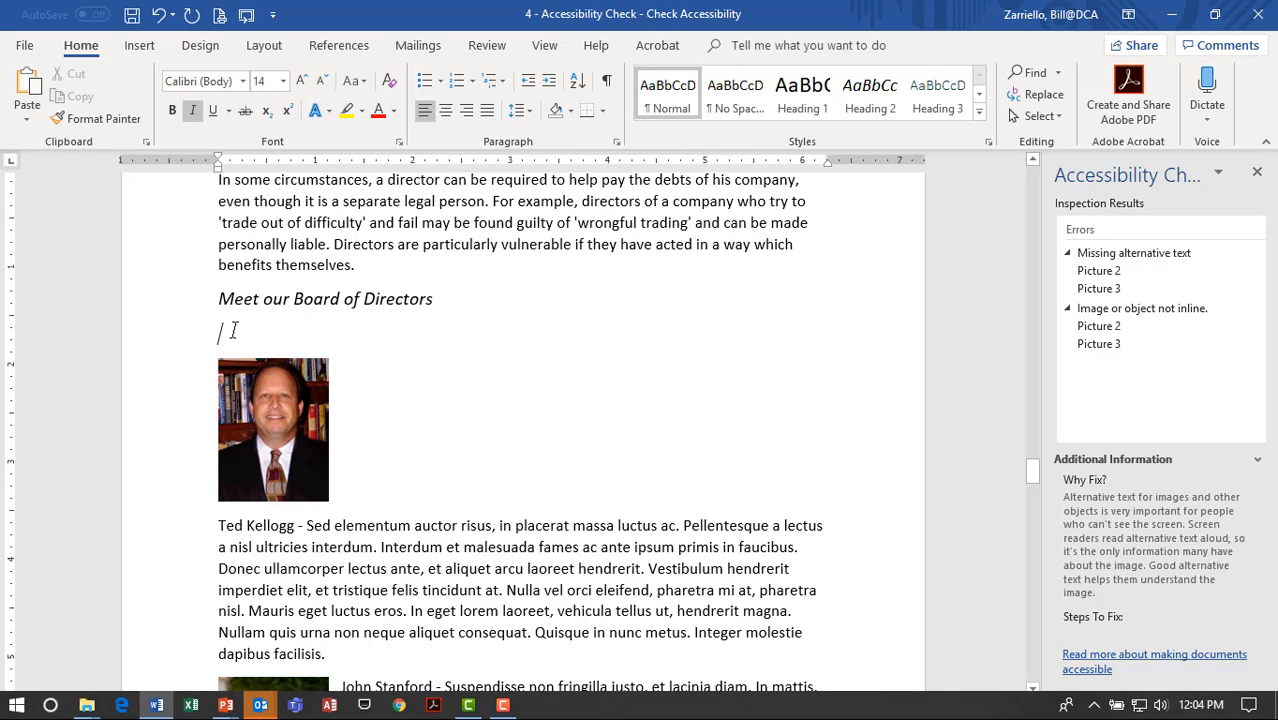
click(190, 109)
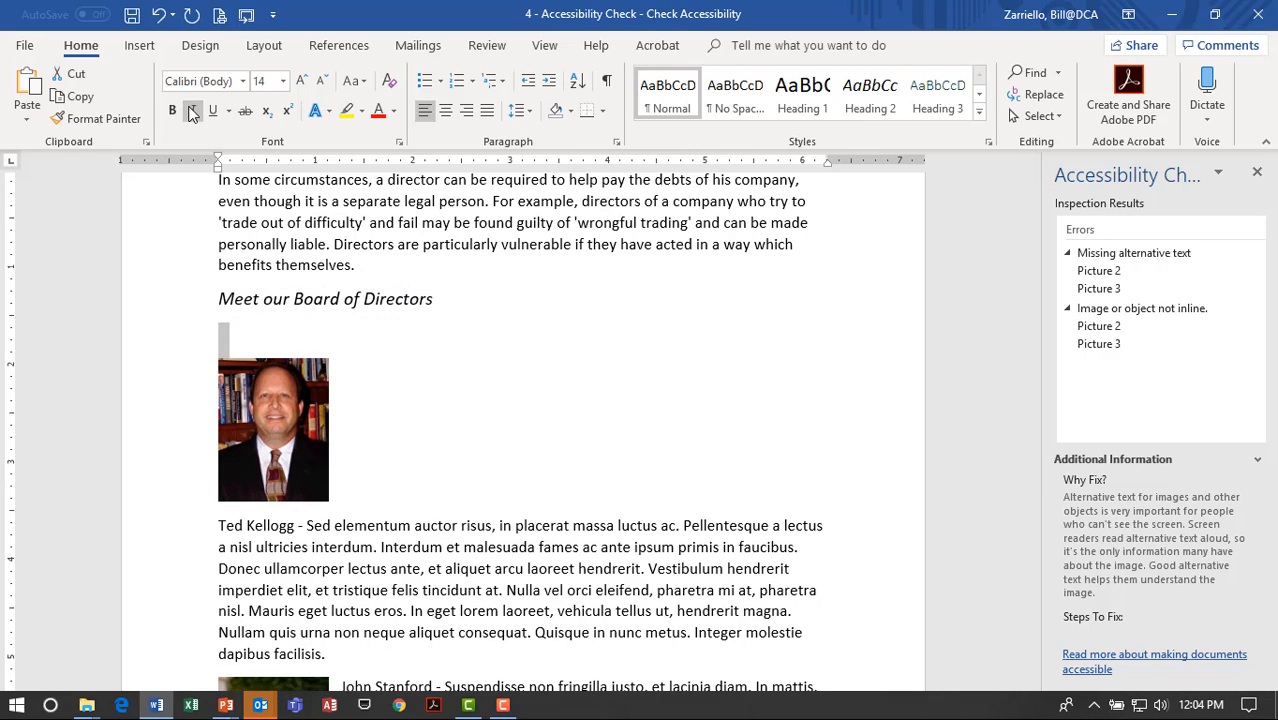
click(149, 54)
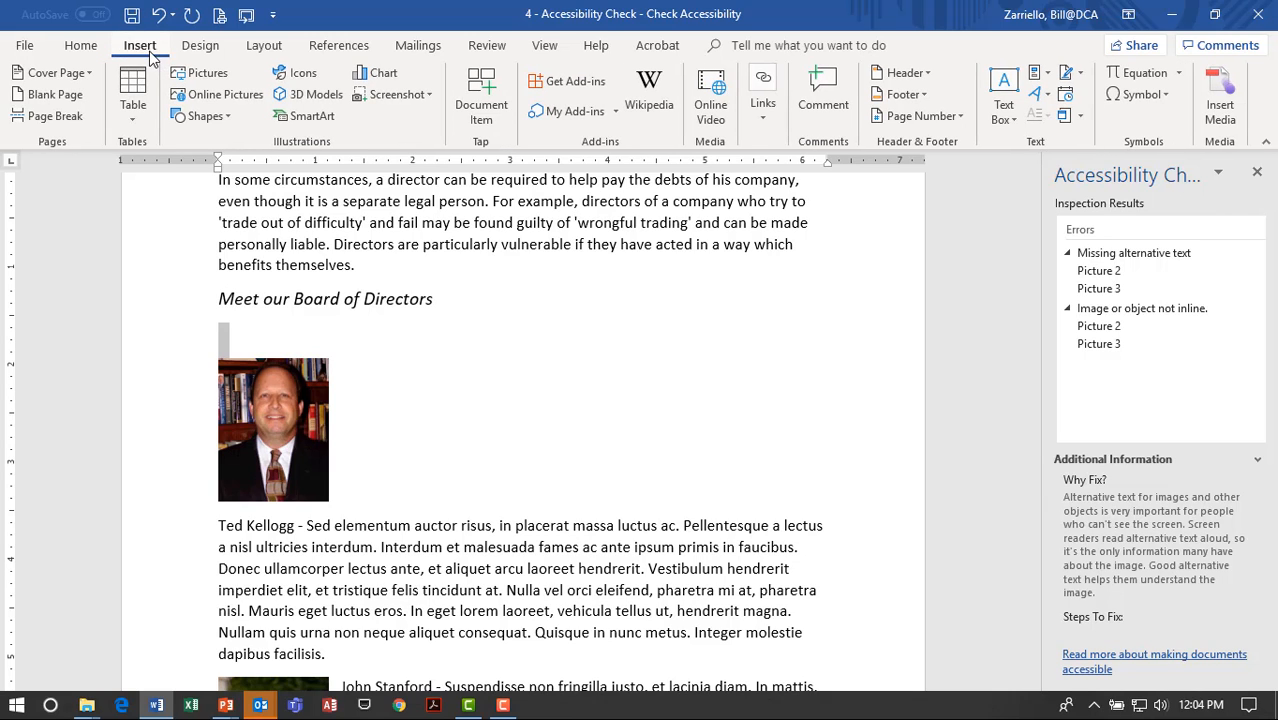
Insert a one-row, two-column table below the heading.
click(135, 117)
click(346, 318)
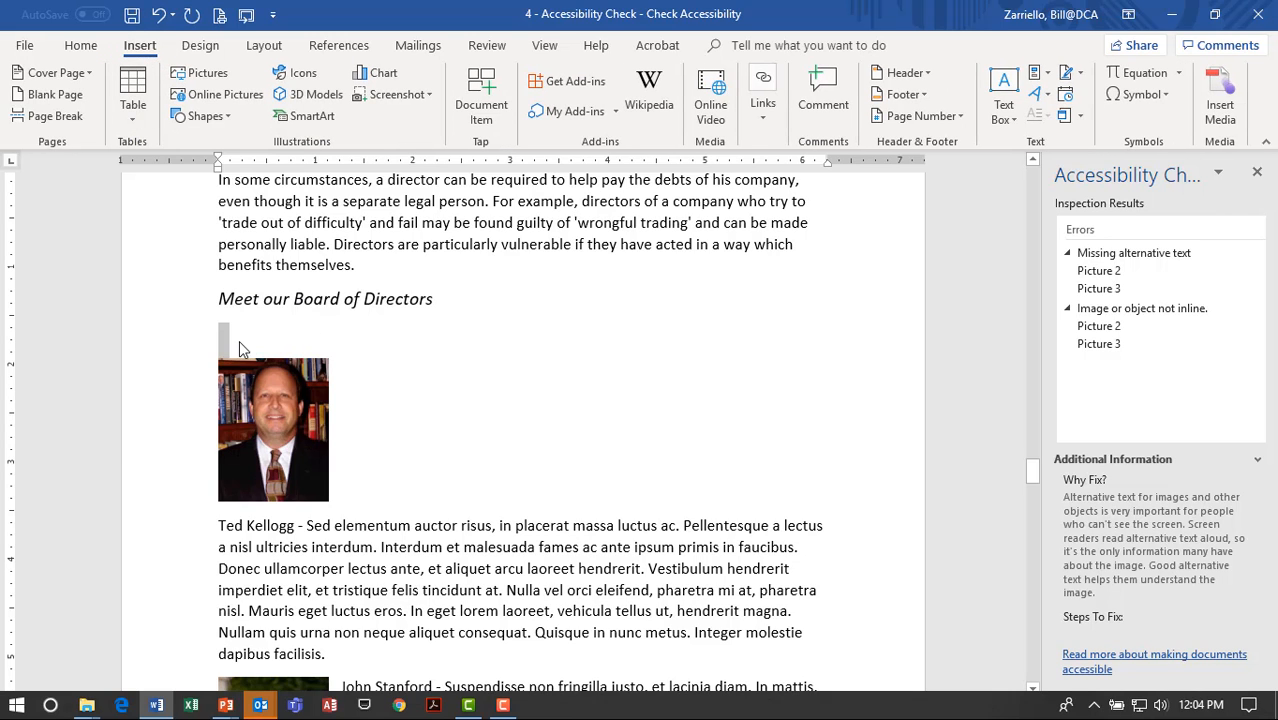
click(136, 110)
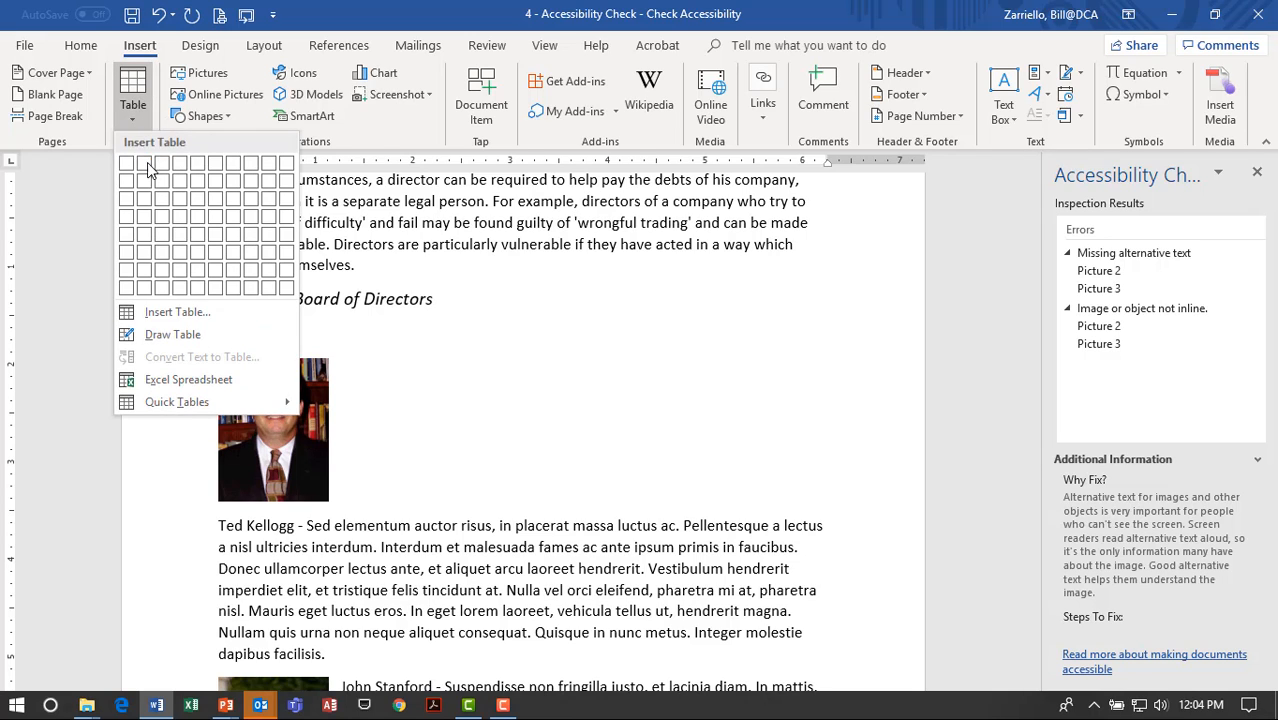
click(148, 166)
Put the photo in the first cell, narrow that column, move the bio into the second, remove leftover empty lines.
drag(268, 413, 272, 346)
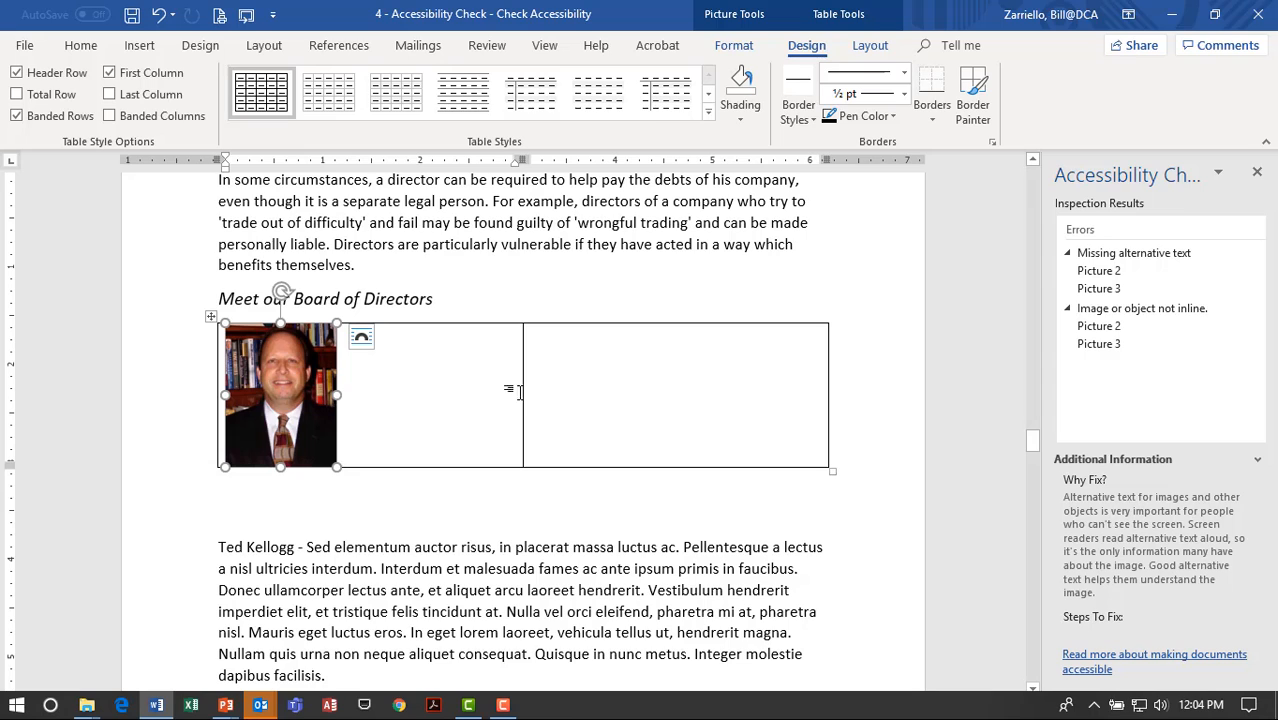
drag(522, 391, 346, 400)
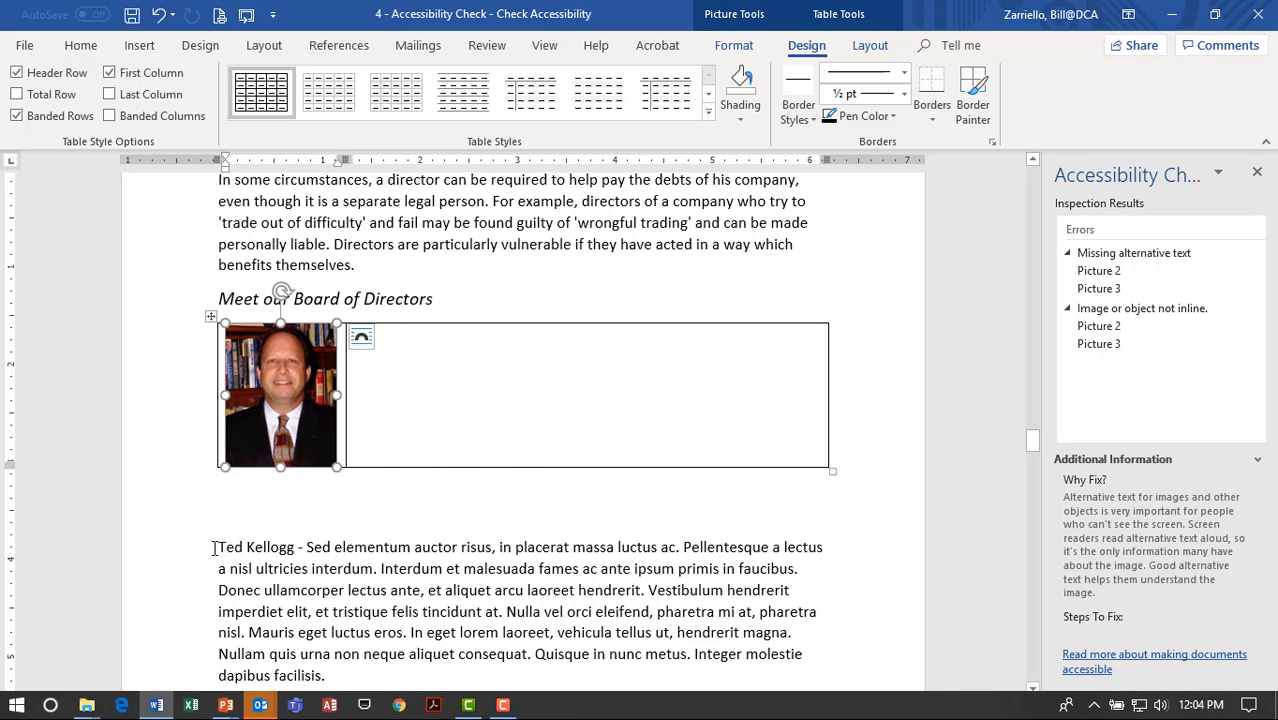
drag(219, 547, 350, 675)
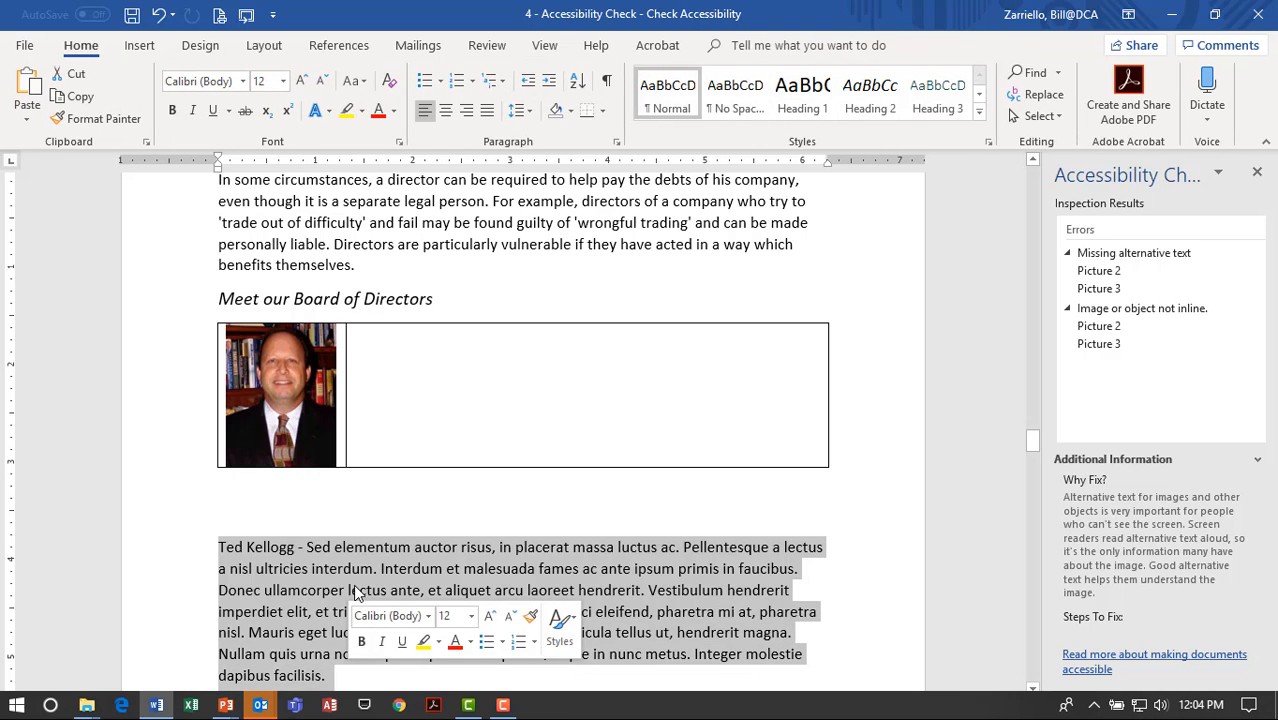
drag(488, 547, 522, 426)
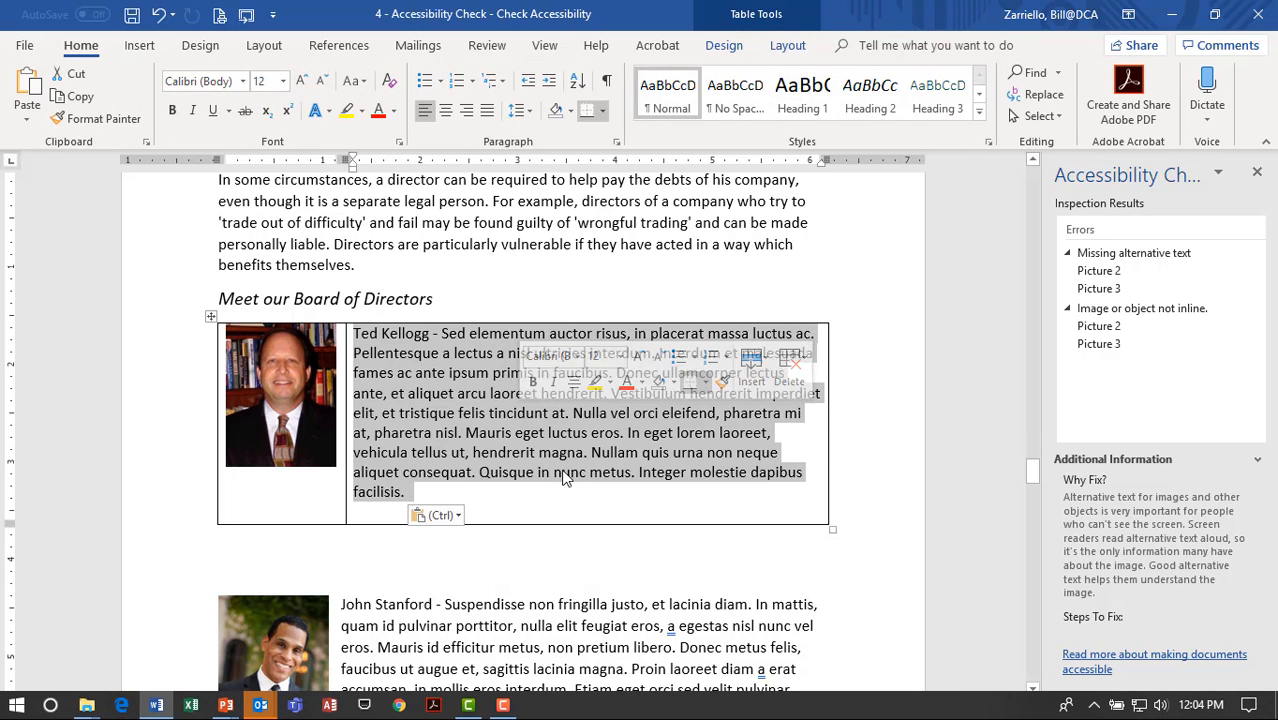
click(486, 510)
key(Delete)
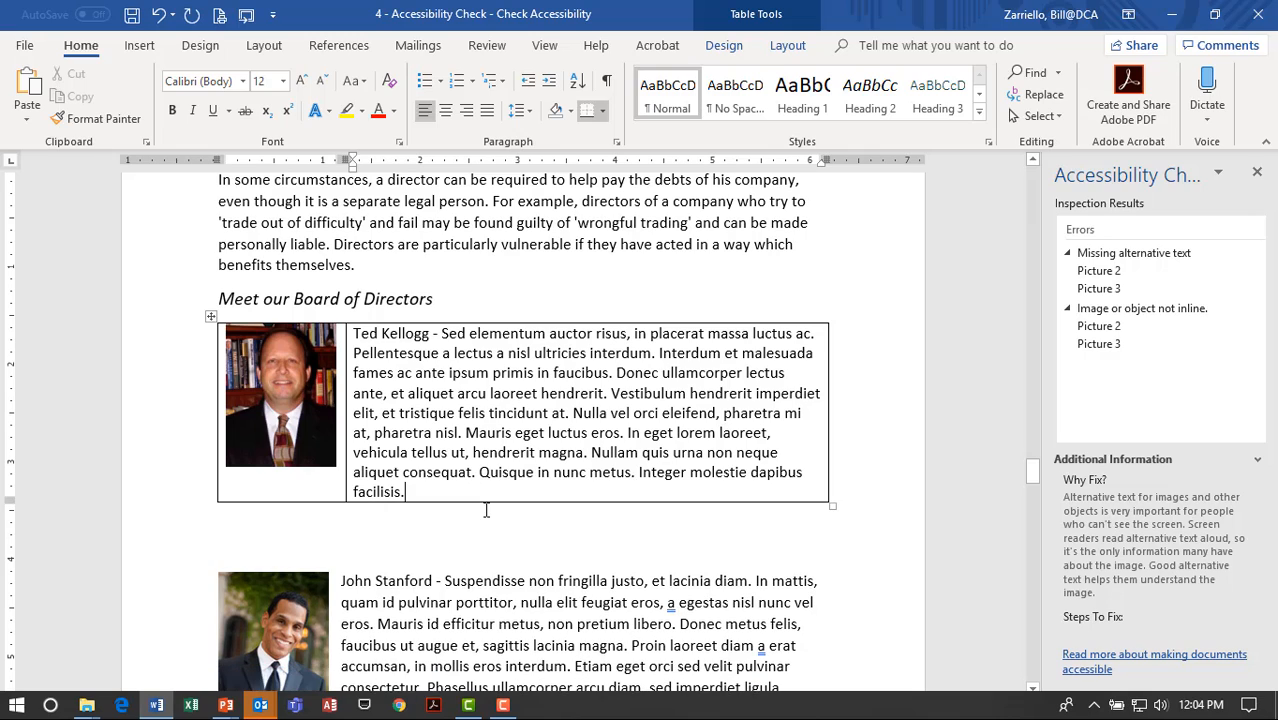
click(243, 535)
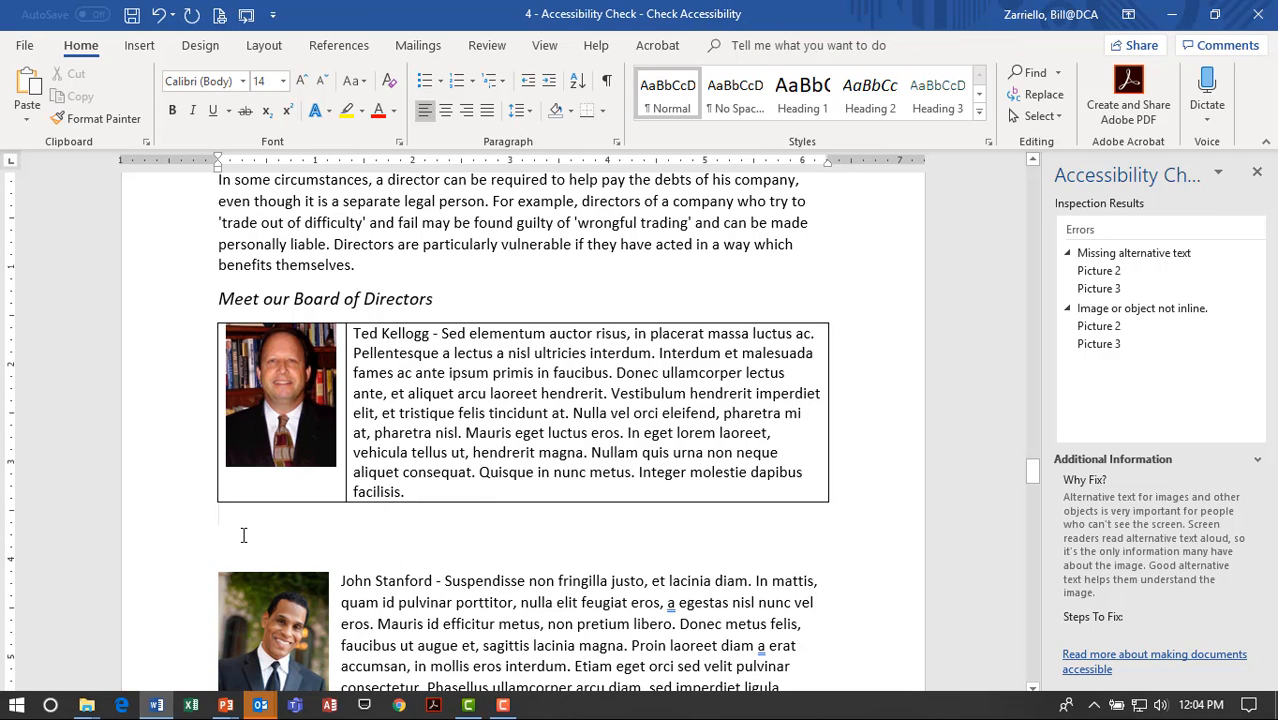
key(Delete)
click(497, 610)
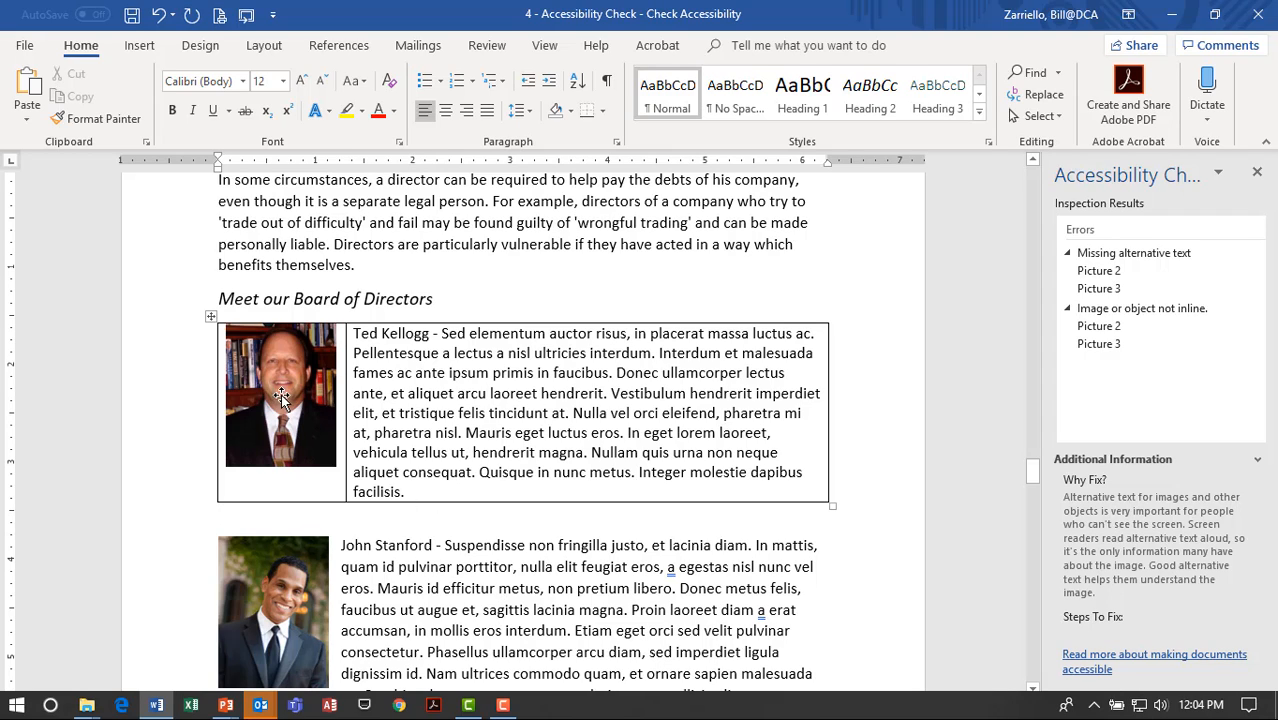
Apply No Border to the table row, then check the second and third director photos.
click(184, 407)
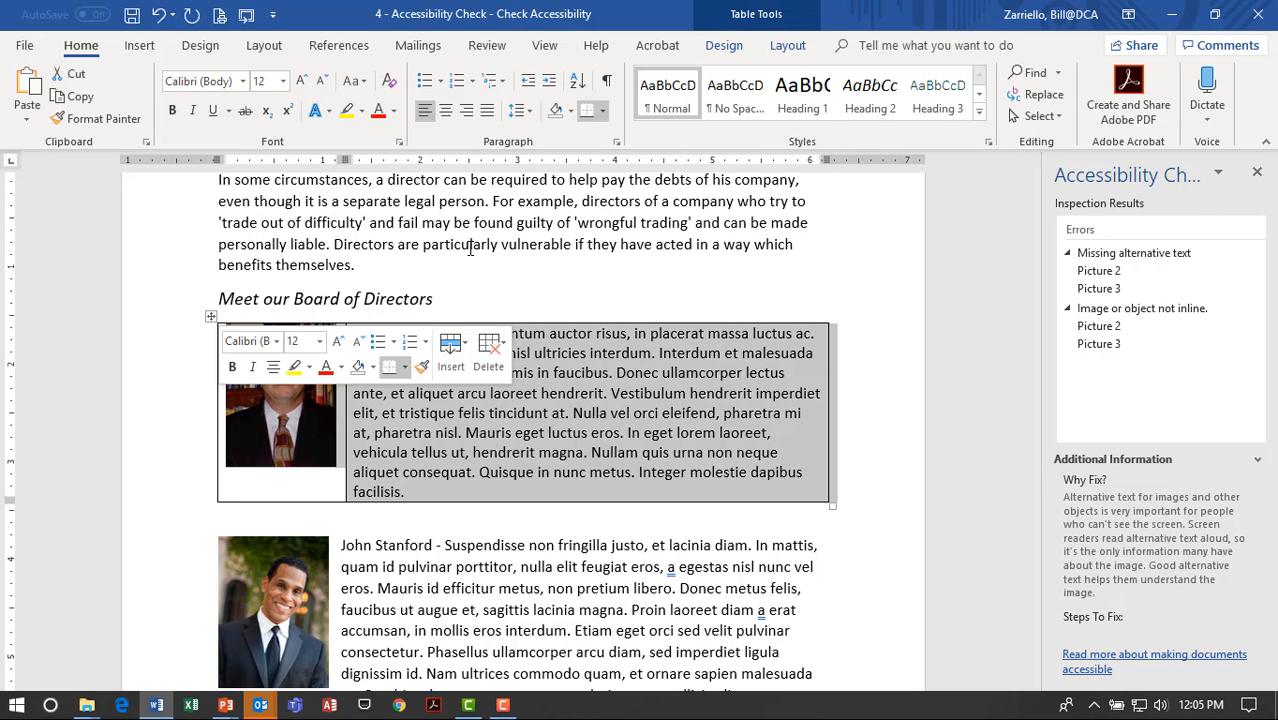
click(601, 110)
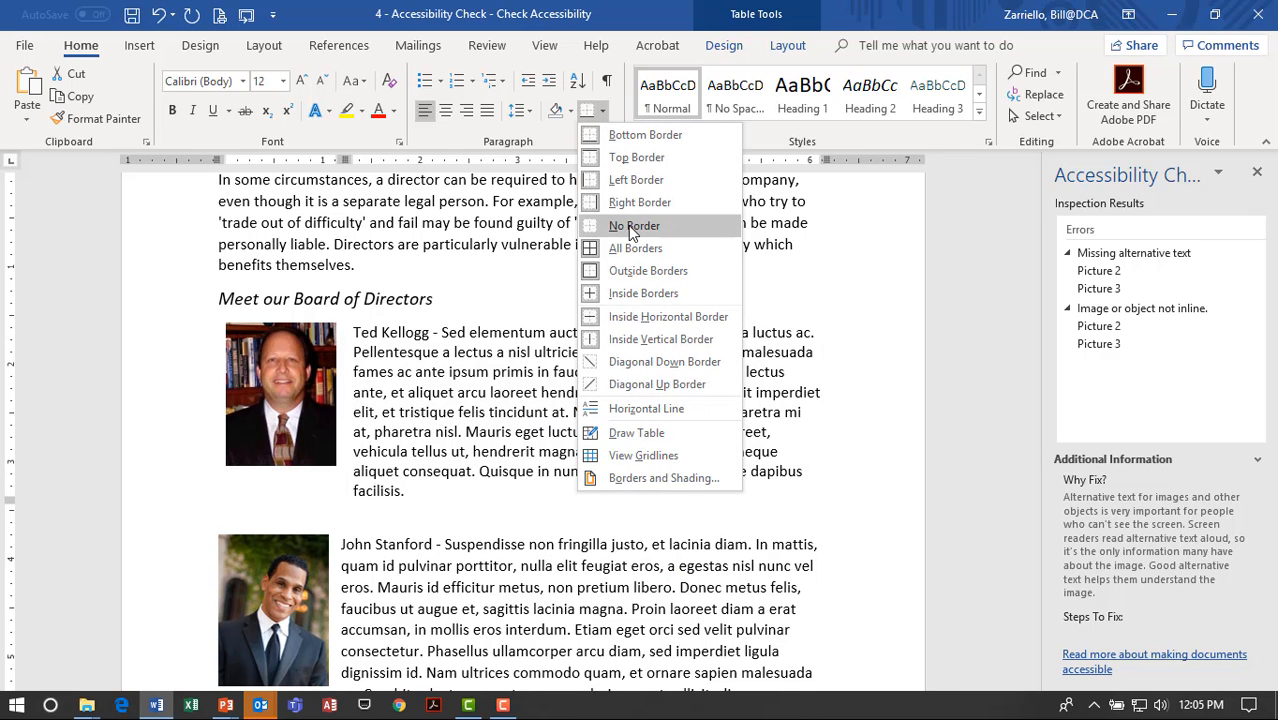
click(634, 226)
click(558, 394)
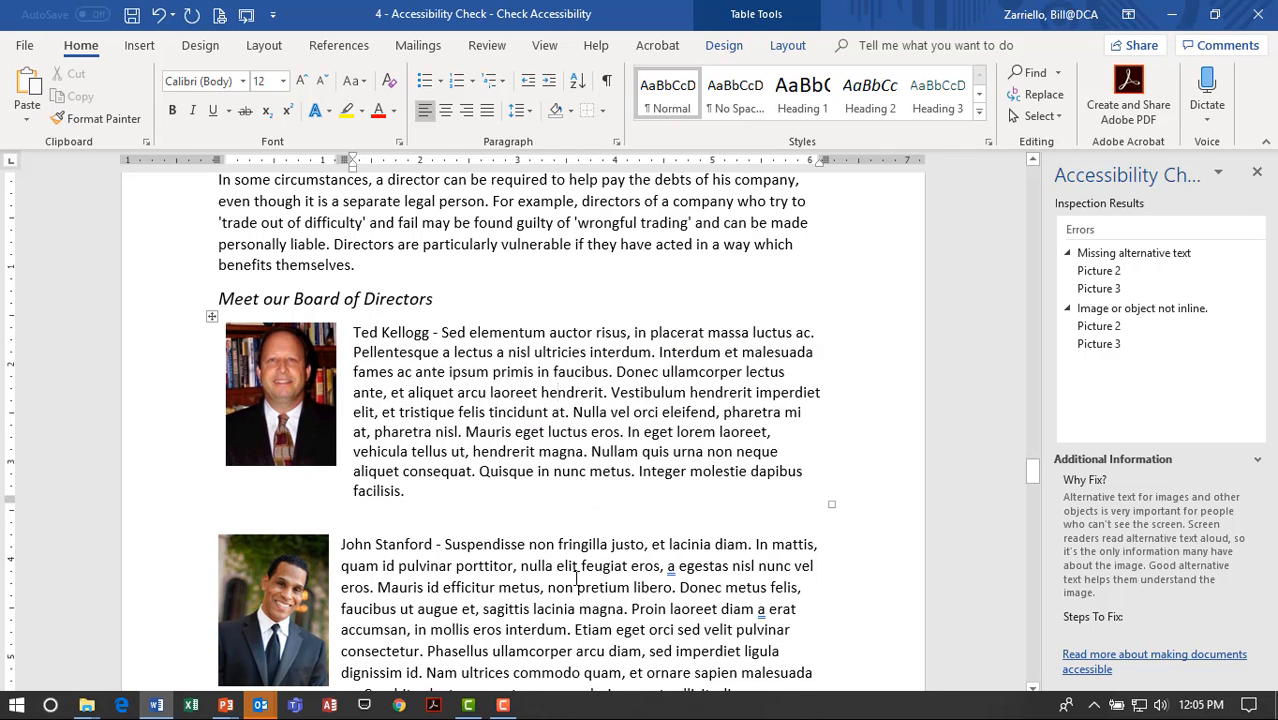
click(576, 583)
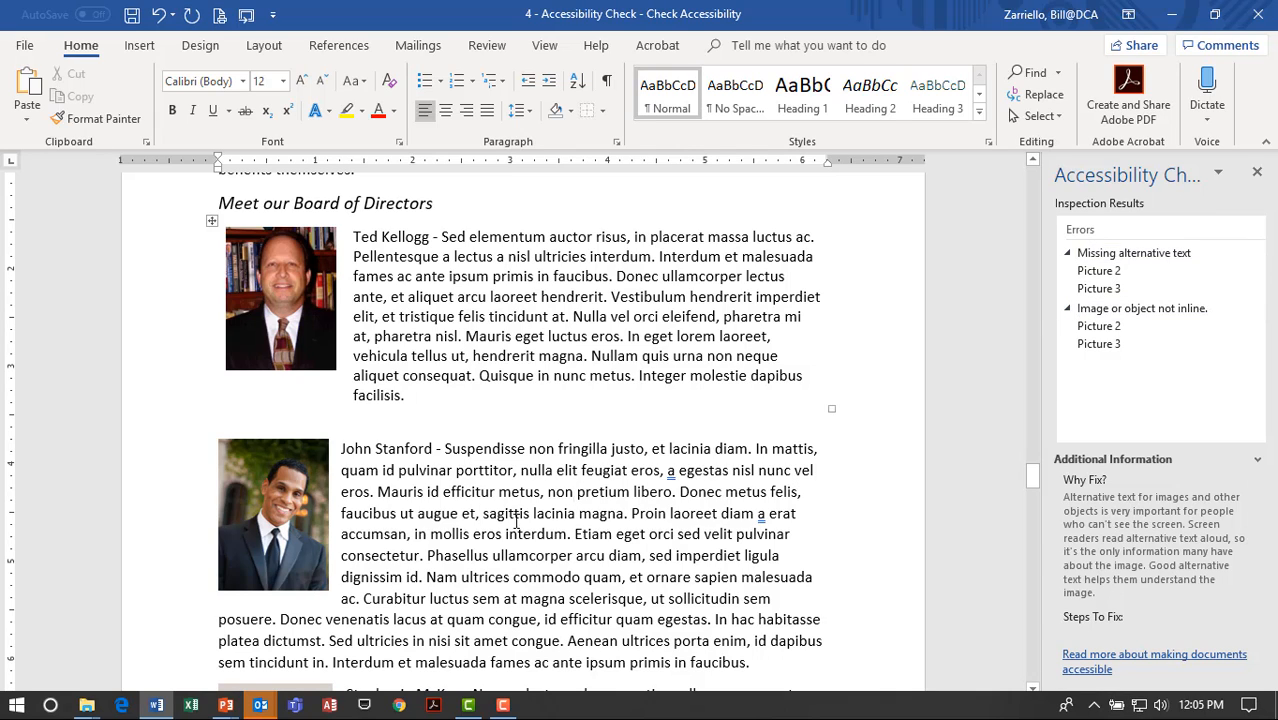
scroll(271, 436, down, 2)
click(271, 436)
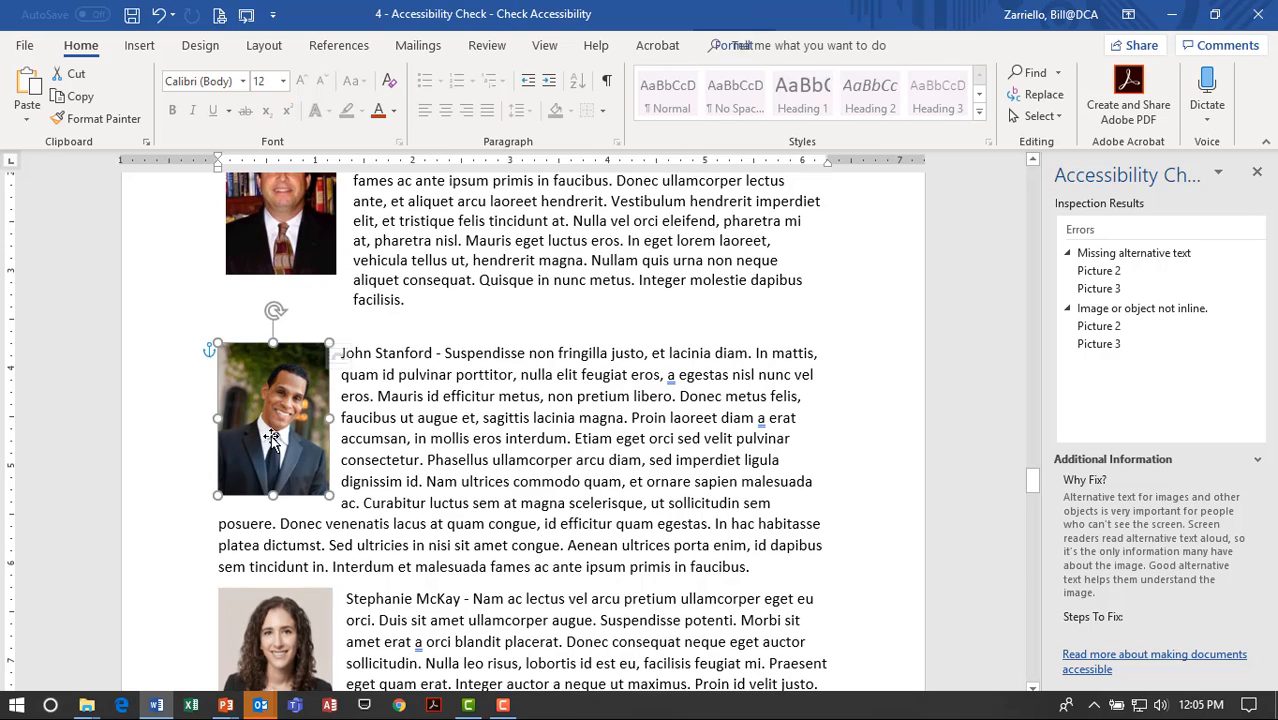
click(276, 630)
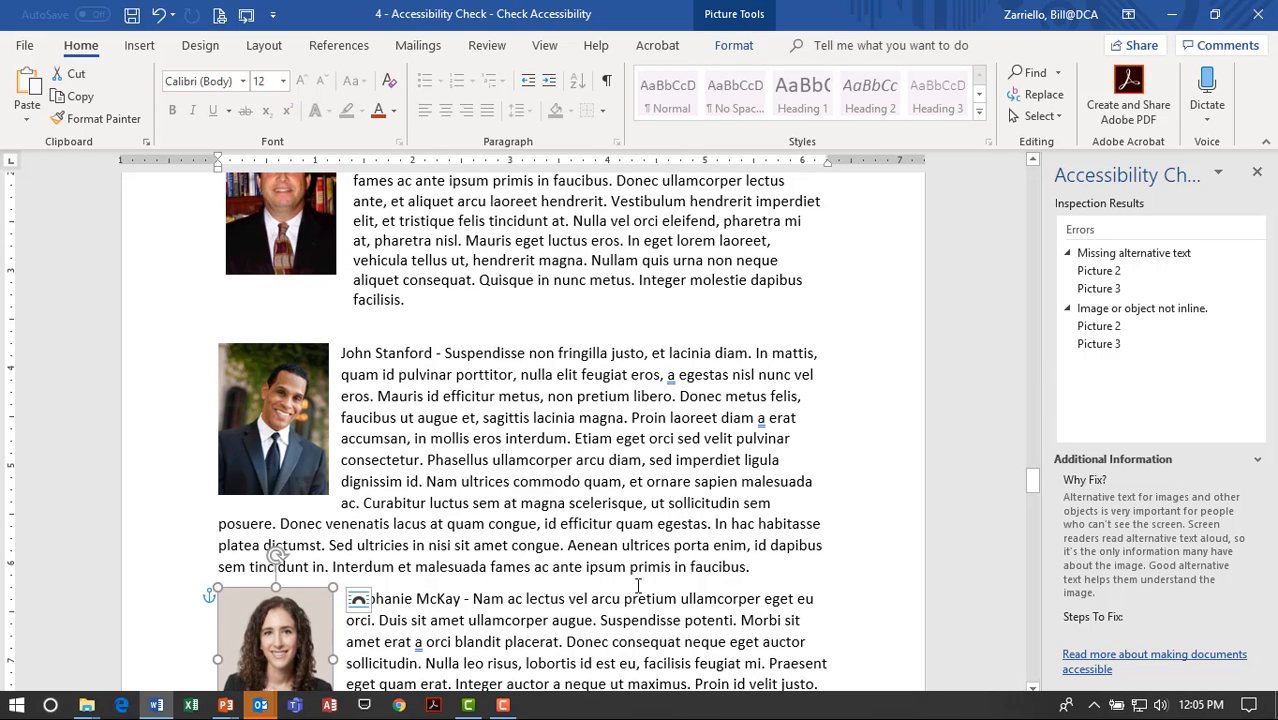
scroll(637, 586, up, 8)
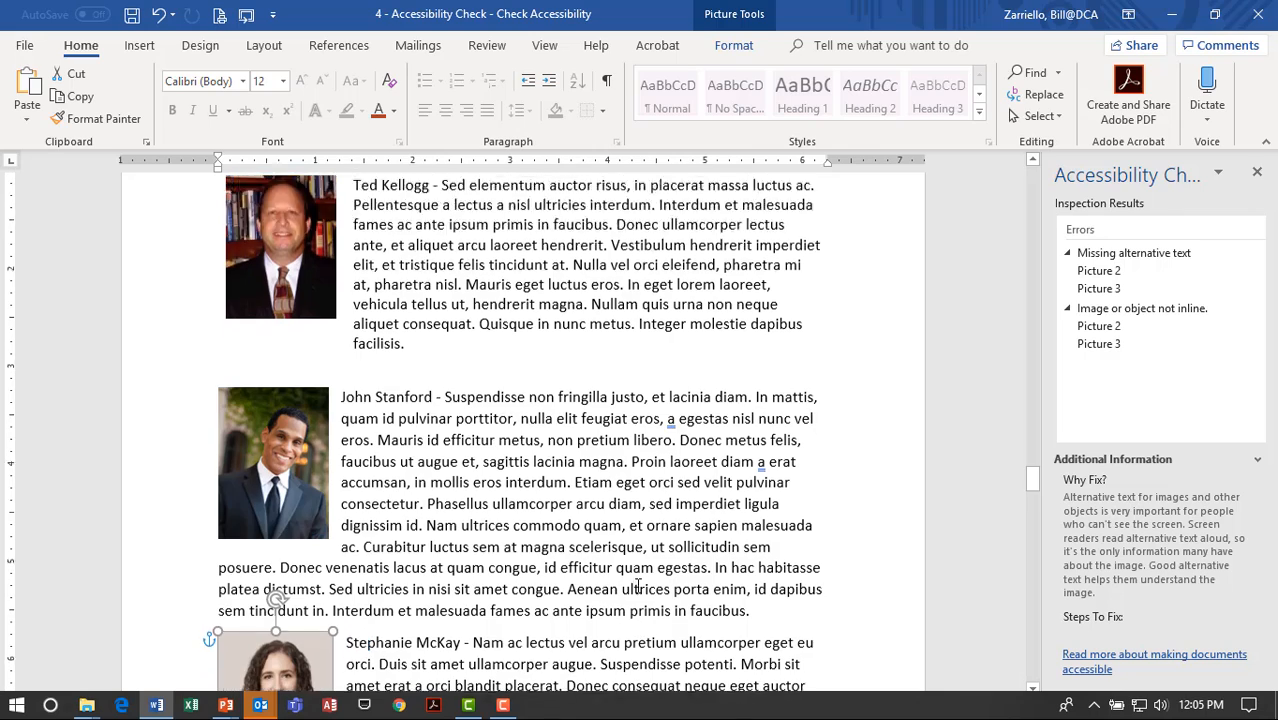